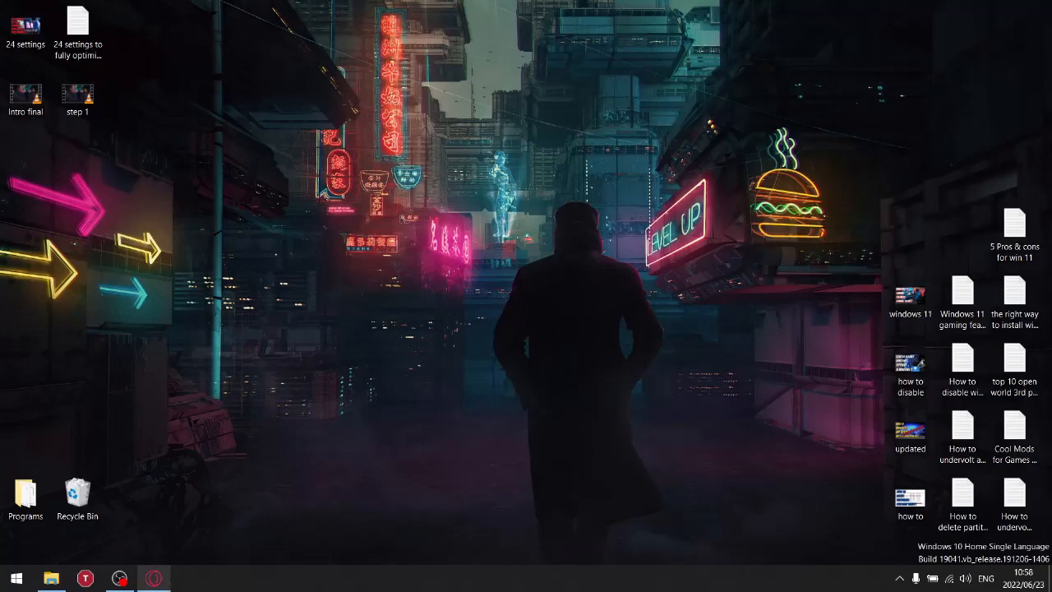
- Switch to the Opera browser and open the Beta and Older Drivers search from NVIDIA's driver download page
click(154, 579)
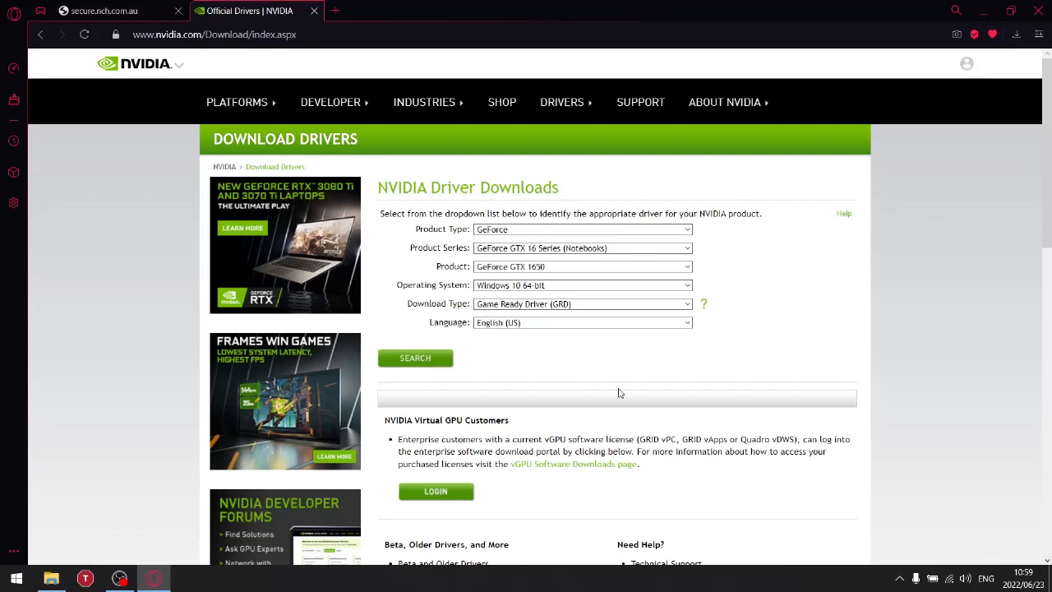
scroll(682, 304, down, 2)
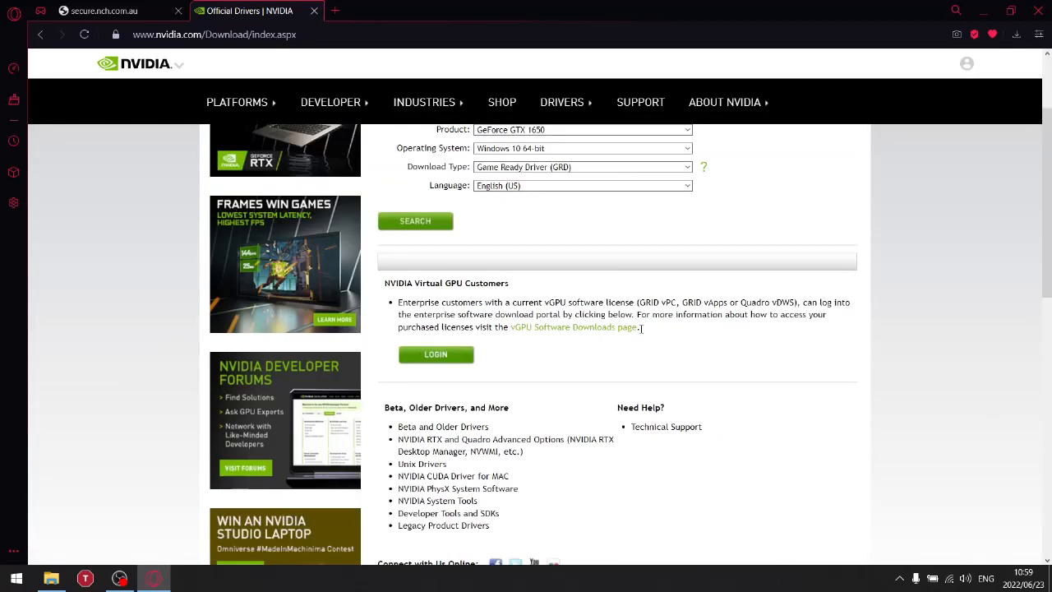
scroll(640, 343, down, 1)
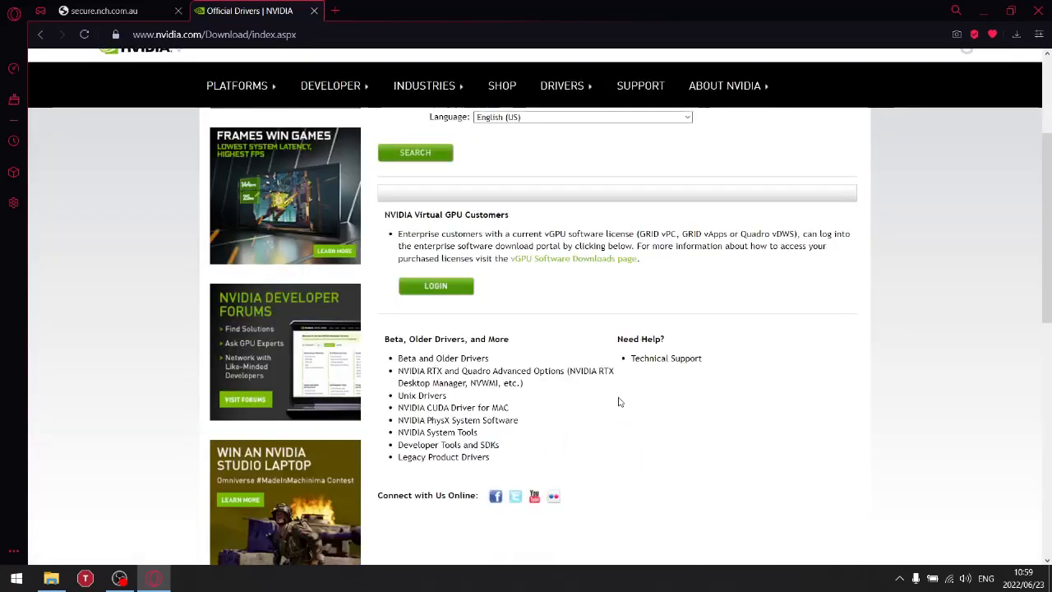
click(423, 362)
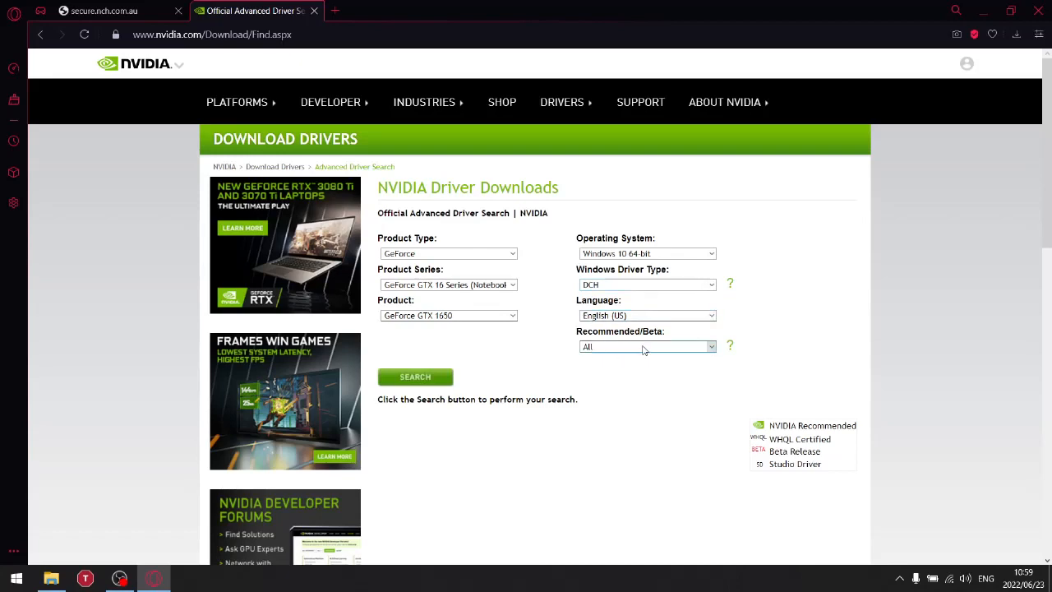
- List all Windows 10 64-bit DCH drivers for the notebook GeForce GTX 1650 and open GeForce Game Ready Driver 512.95
click(423, 380)
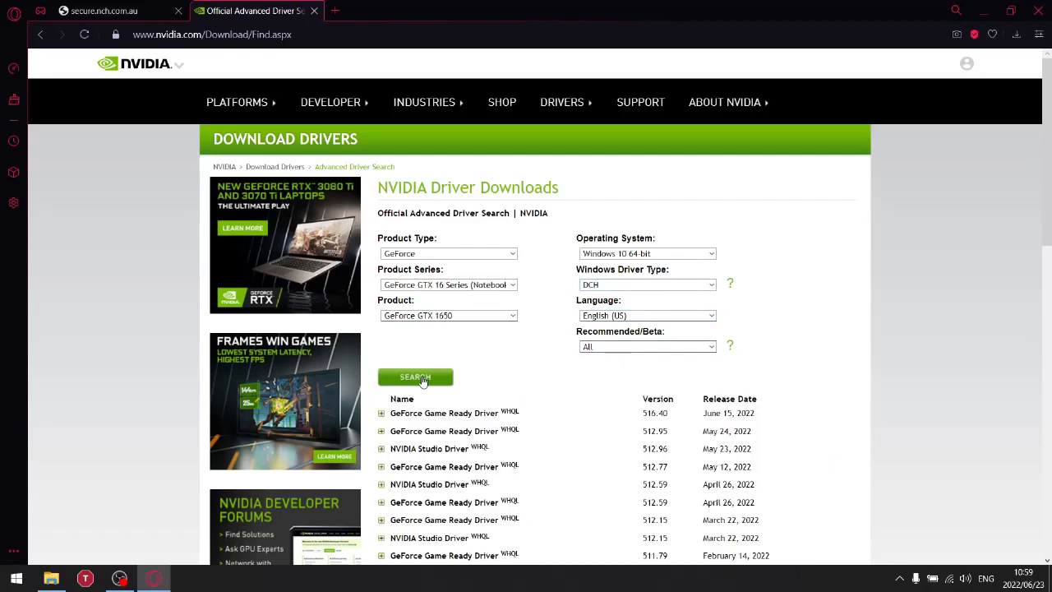
scroll(563, 417, down, 1)
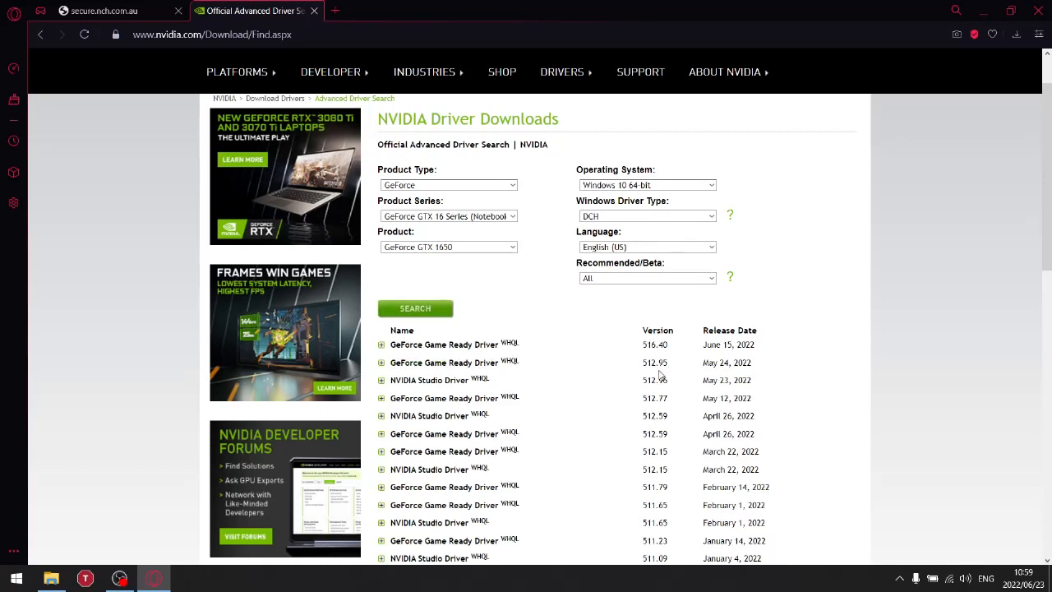
click(444, 366)
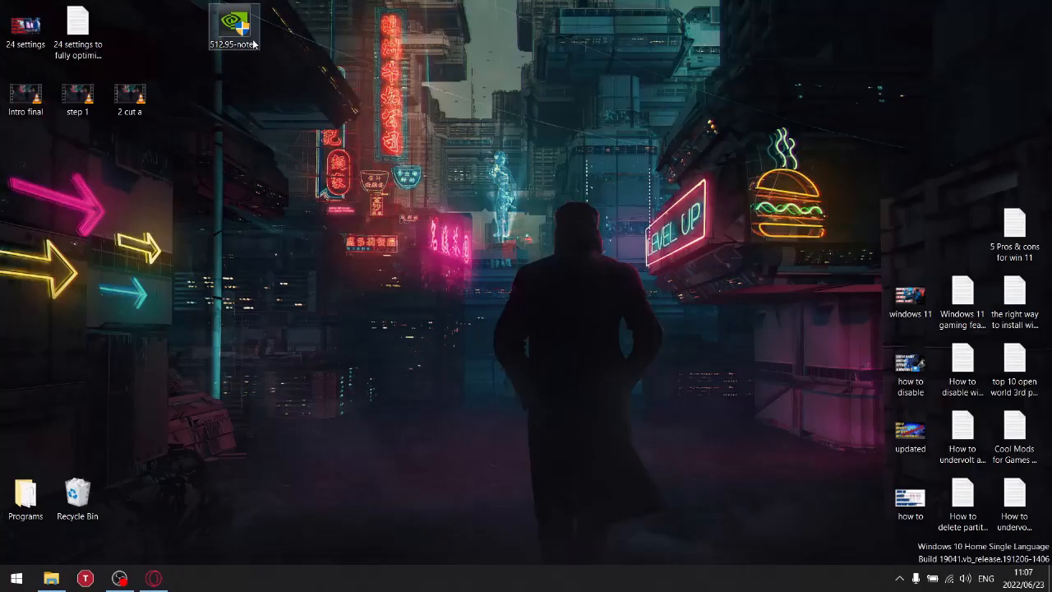
- Run the 512.95 notebook driver installer from the desktop as administrator and extract its files to the default folder
drag(241, 37, 399, 123)
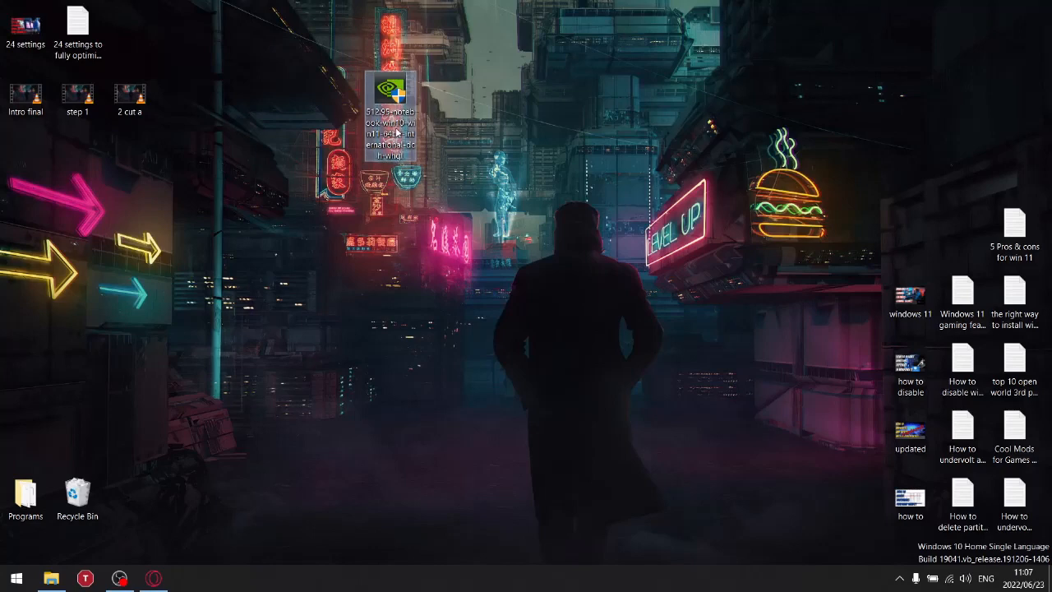
right_click(395, 96)
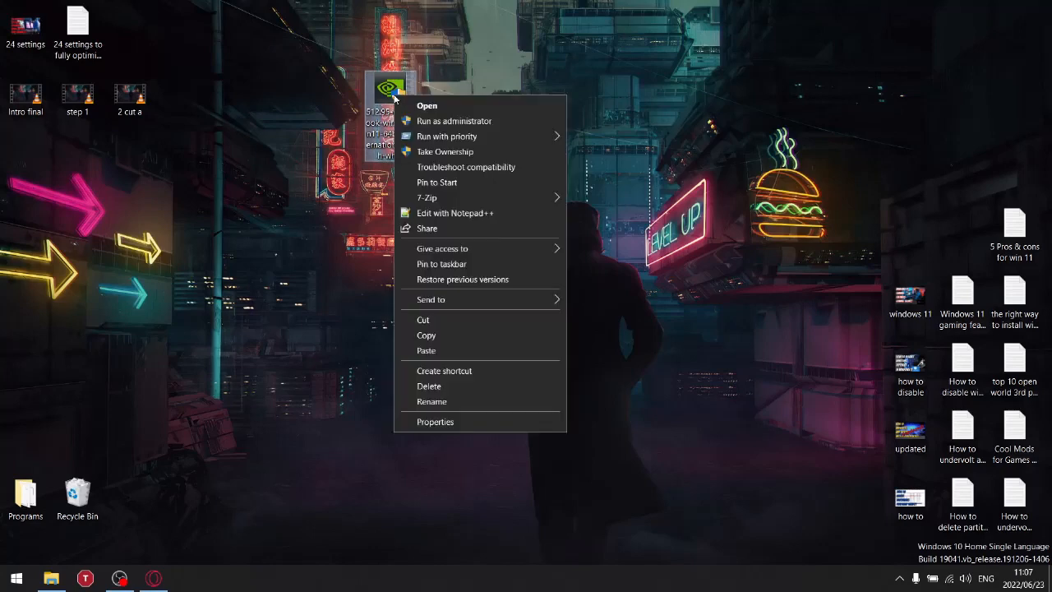
click(435, 122)
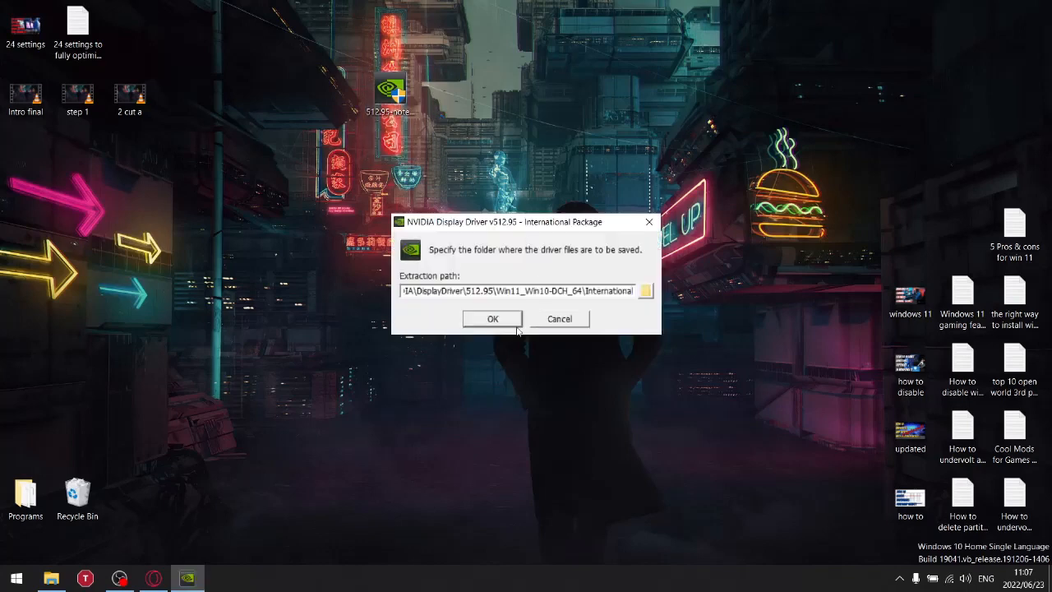
click(501, 321)
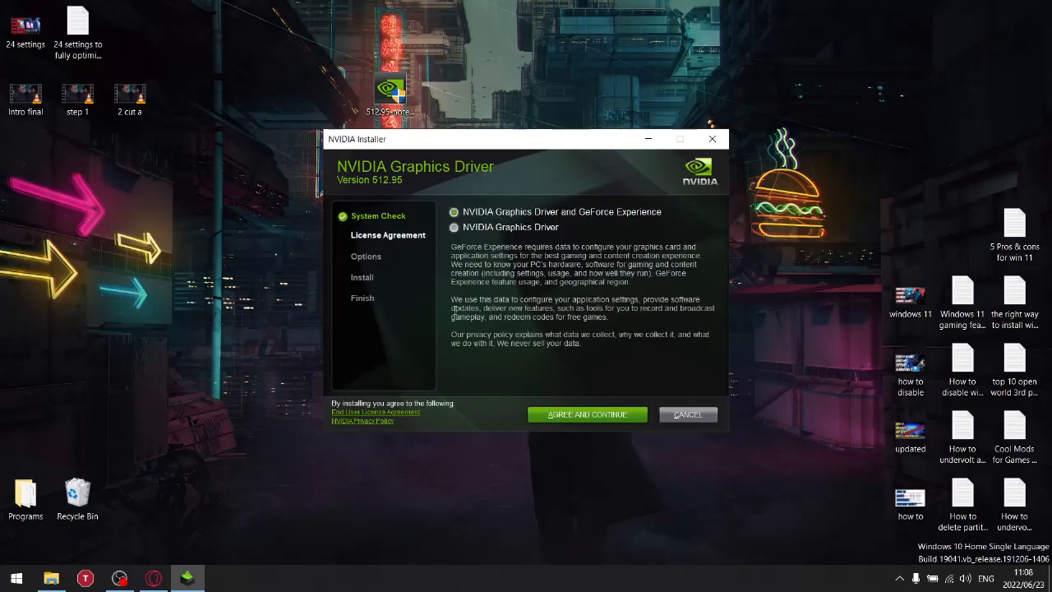
- Choose NVIDIA Graphics Driver without GeForce Experience, accept the license and proceed with the Custom (Advanced) installation
click(465, 229)
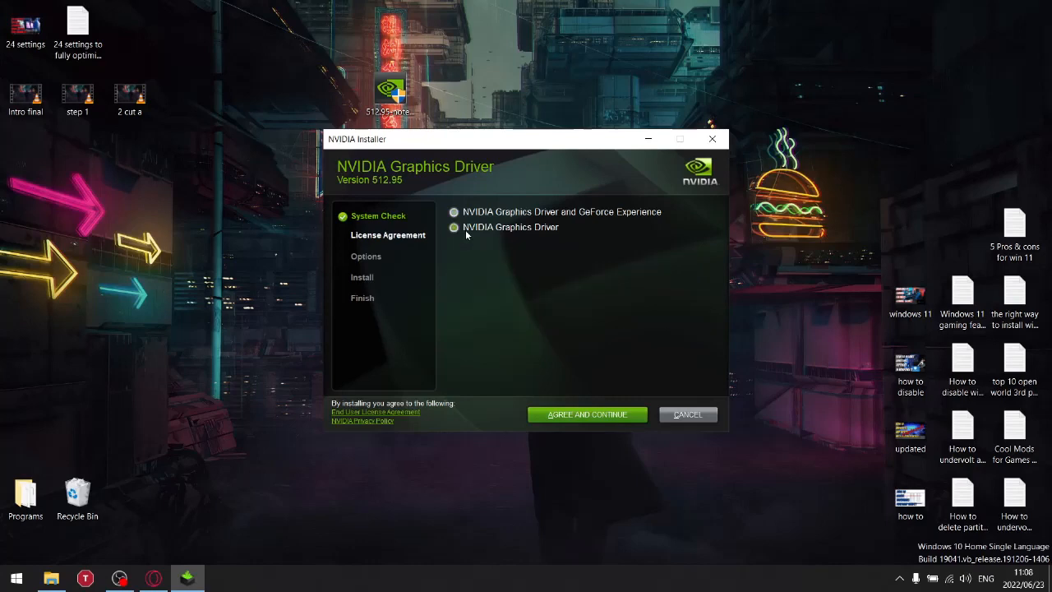
click(563, 414)
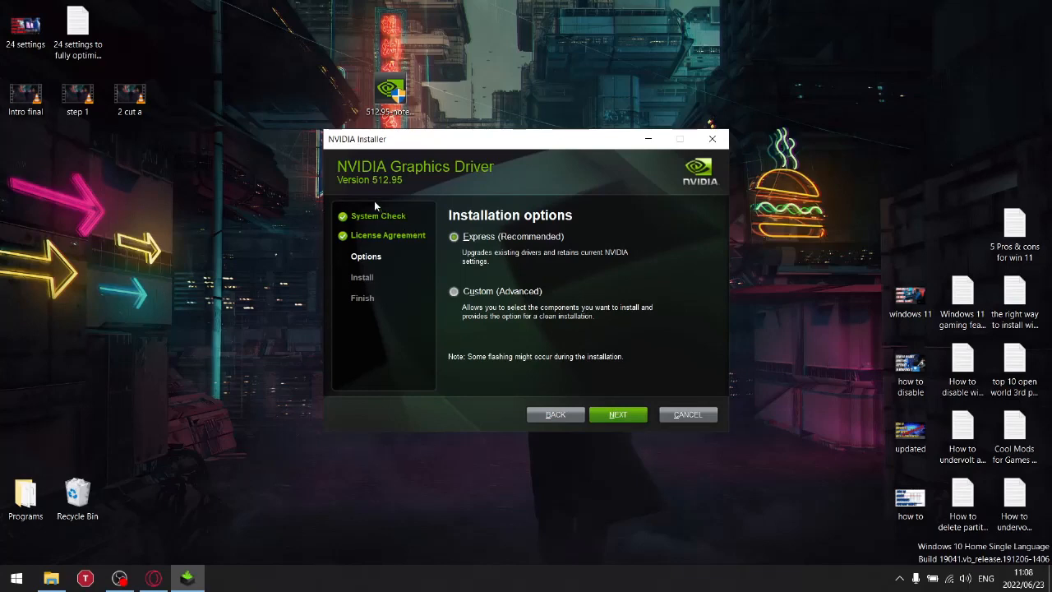
click(468, 295)
click(617, 415)
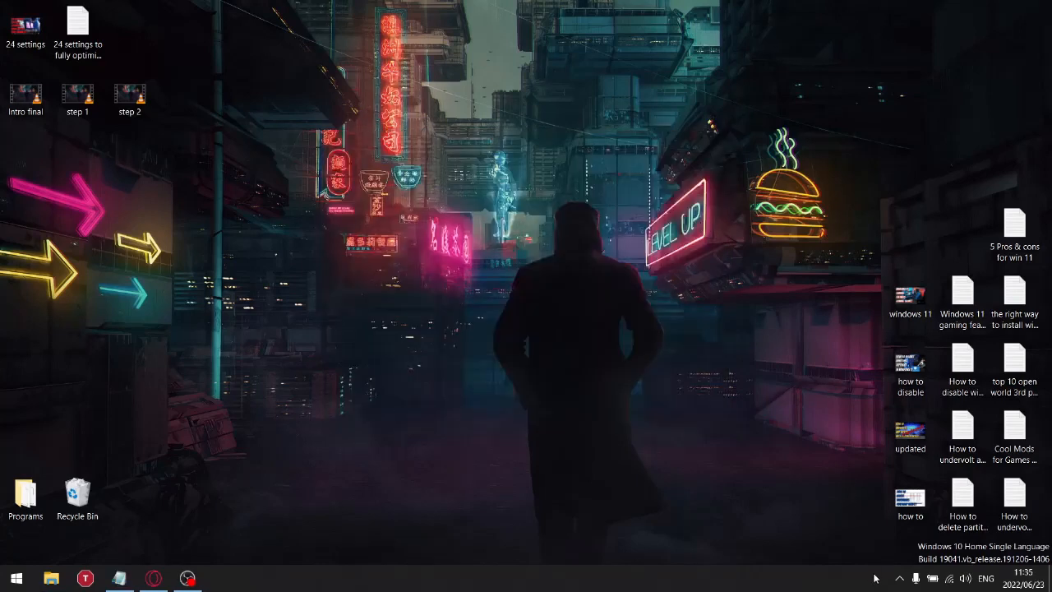
- Open NVIDIA Control Panel from the desktop and bring its window to the front
click(898, 578)
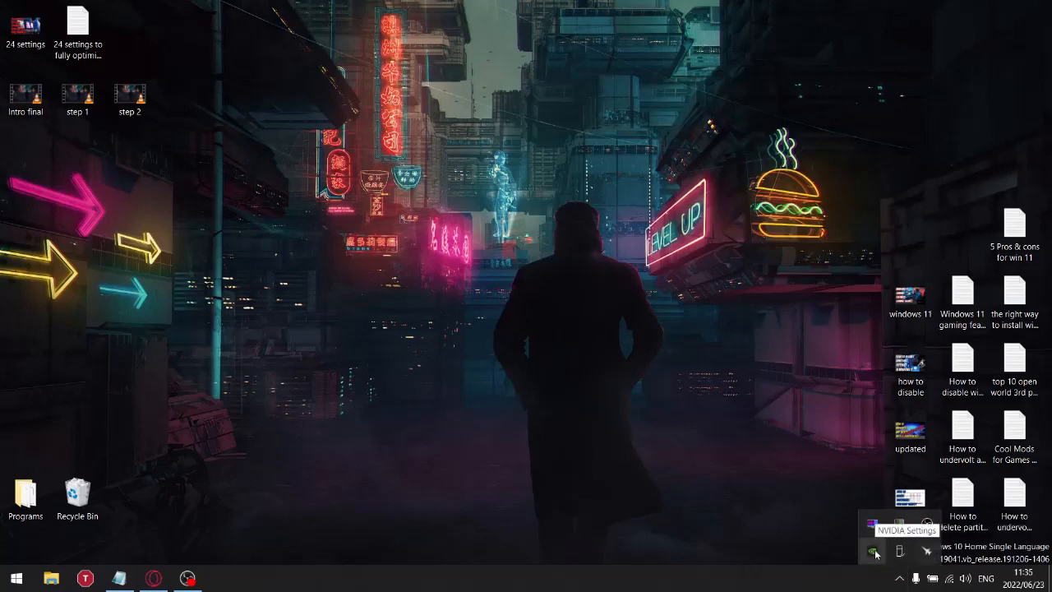
right_click(371, 209)
mouse_move(474, 234)
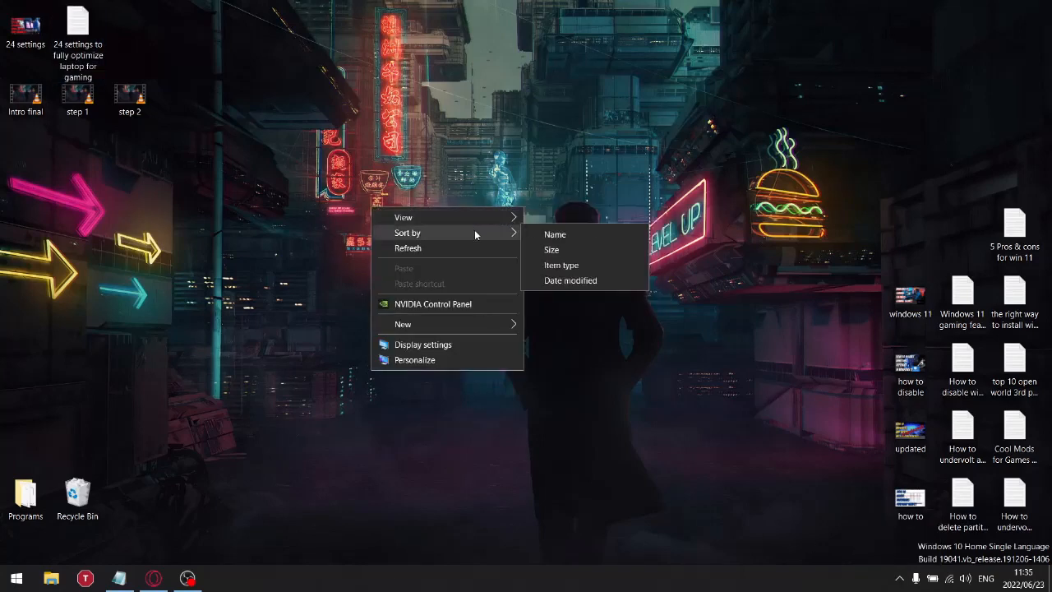
click(398, 305)
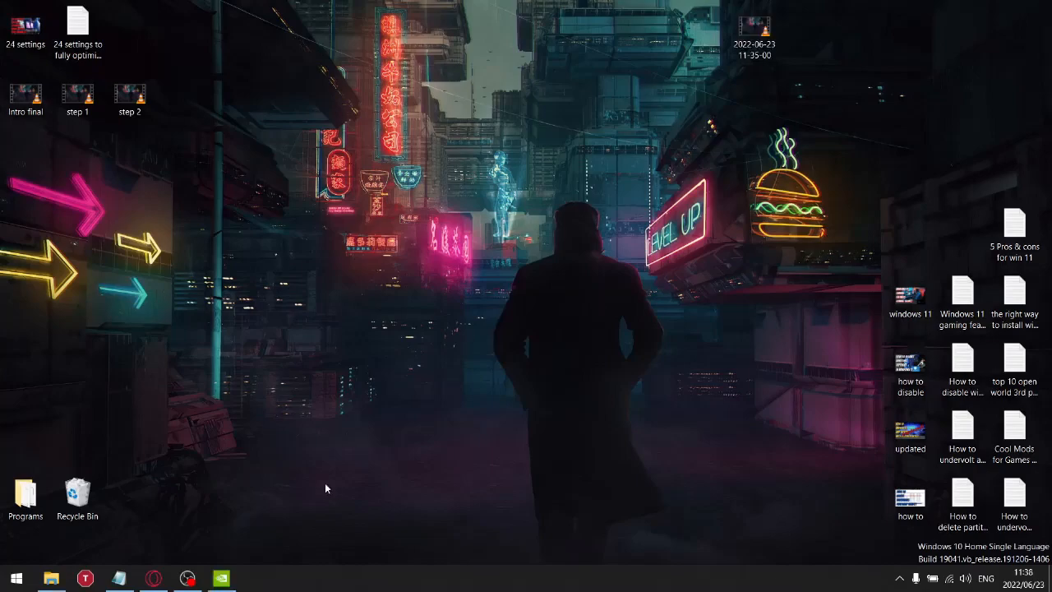
click(226, 582)
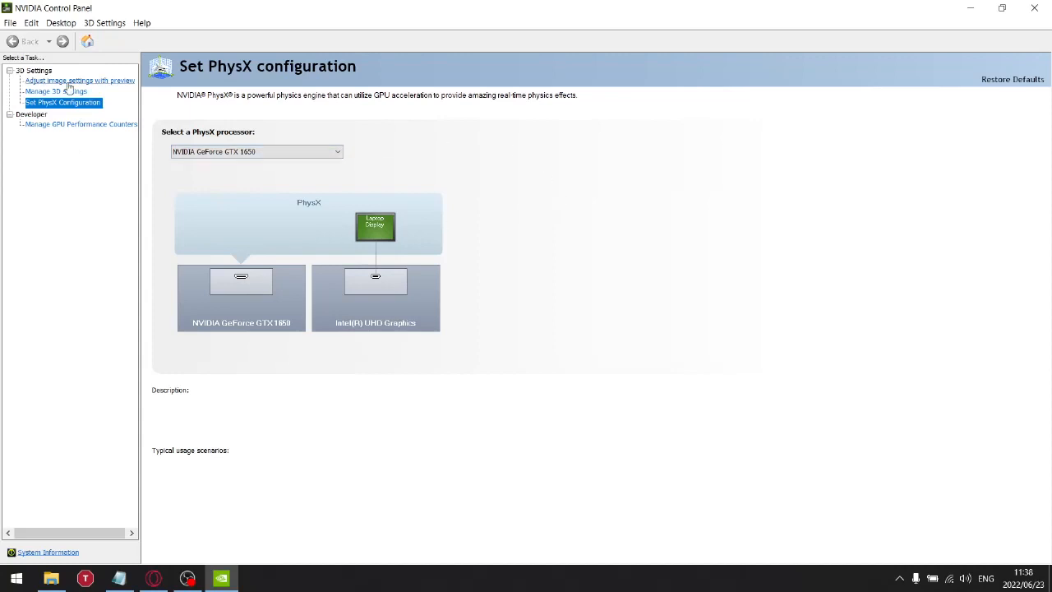
- Review the developer and desktop options, the GPU performance counters' access setting and the image settings with preview
click(61, 23)
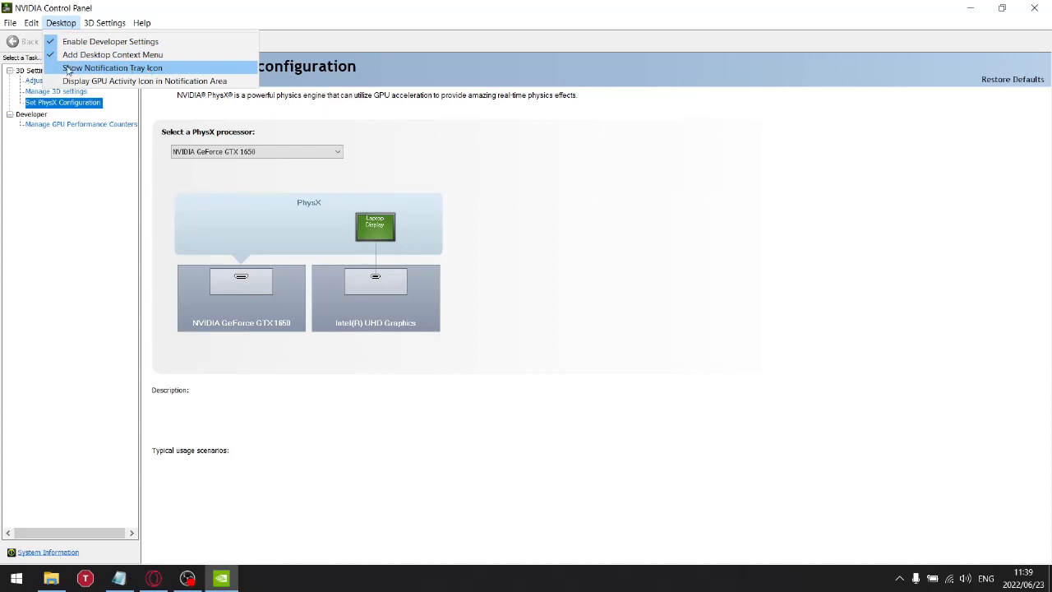
click(69, 233)
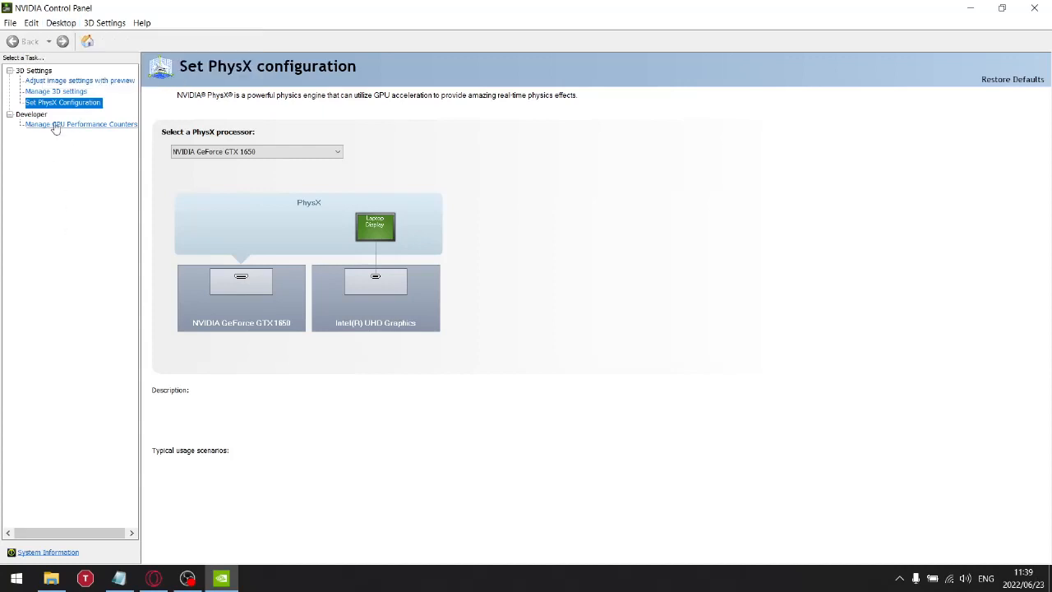
click(61, 125)
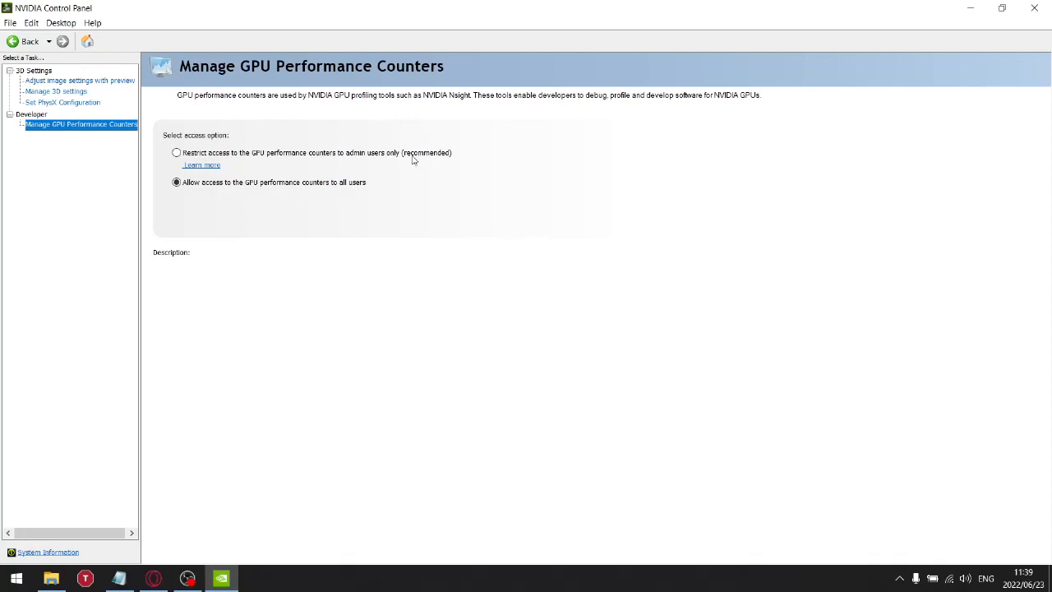
click(52, 80)
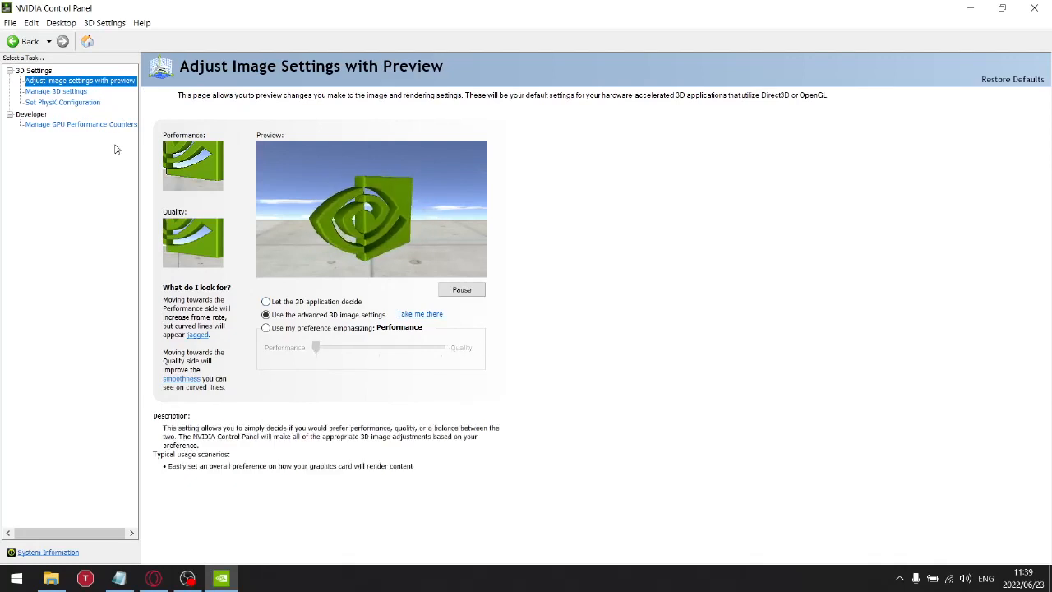
- Review the global 3D settings and the choices available for Texture filtering - Quality
click(49, 92)
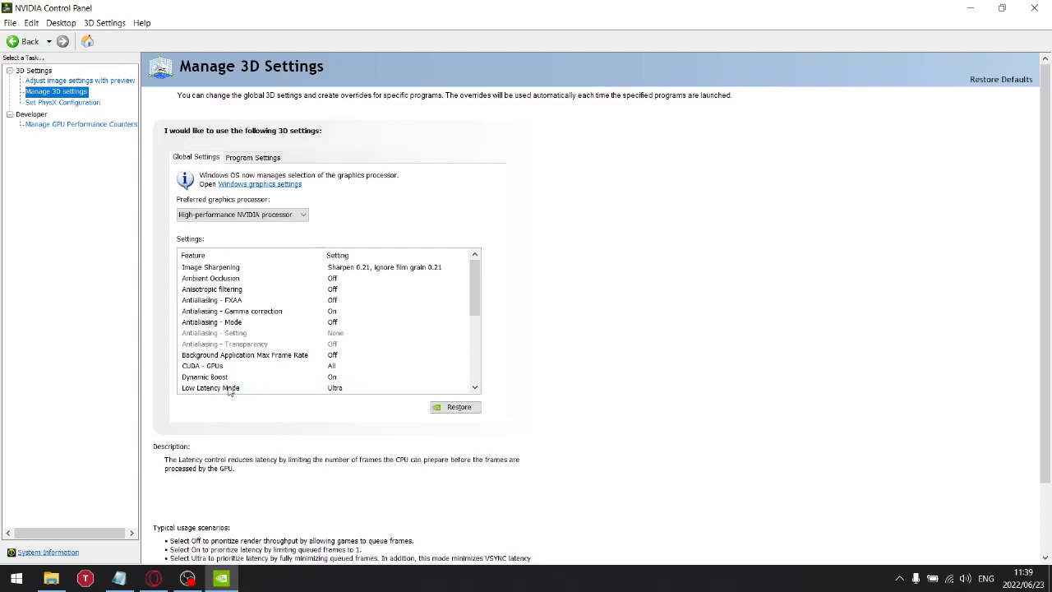
click(476, 389)
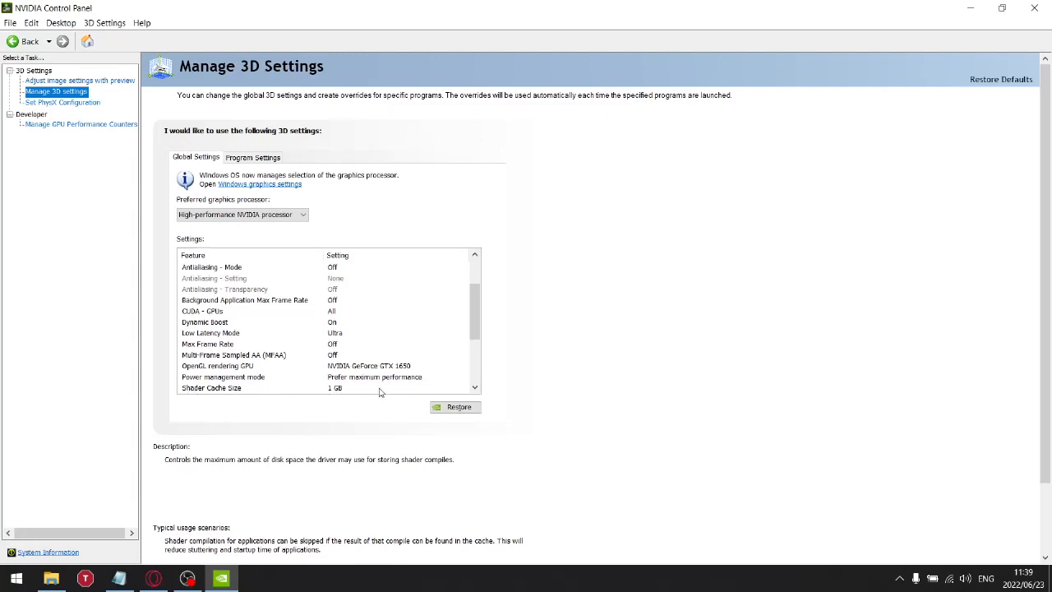
click(475, 388)
scroll(475, 387, down, 2)
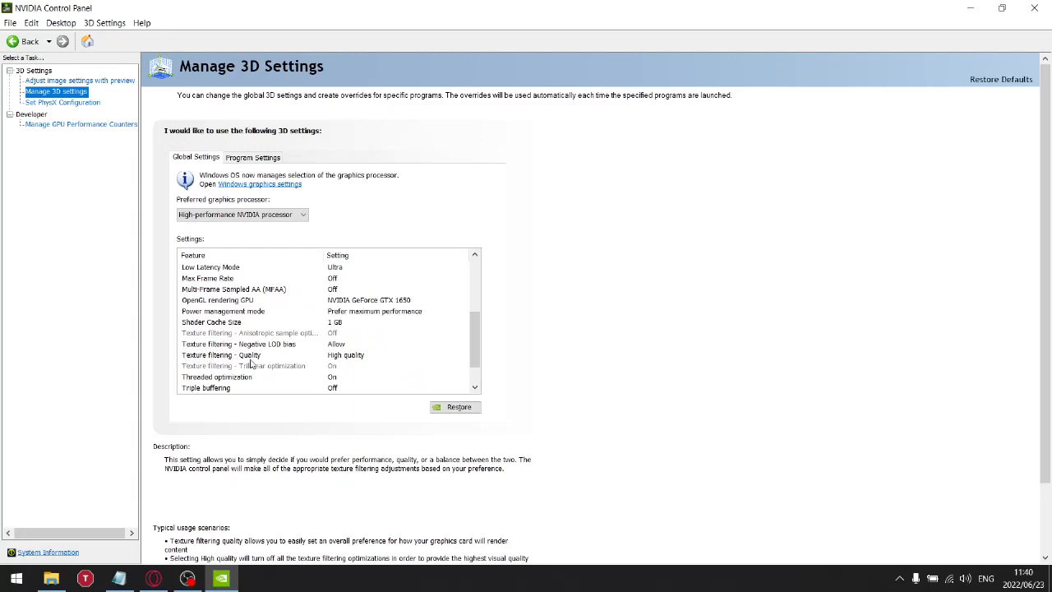
click(343, 355)
click(346, 356)
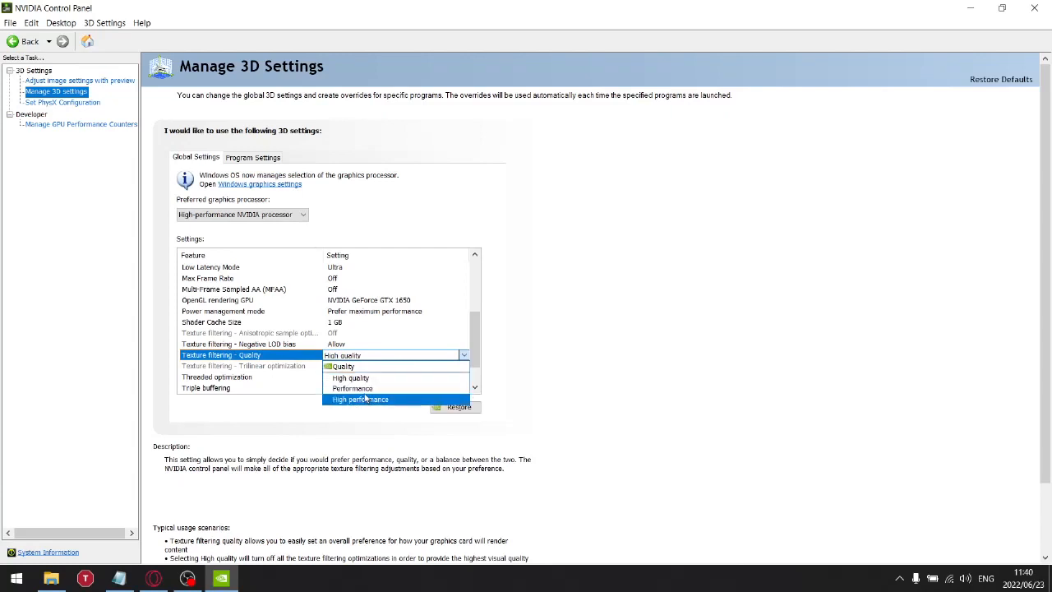
click(464, 356)
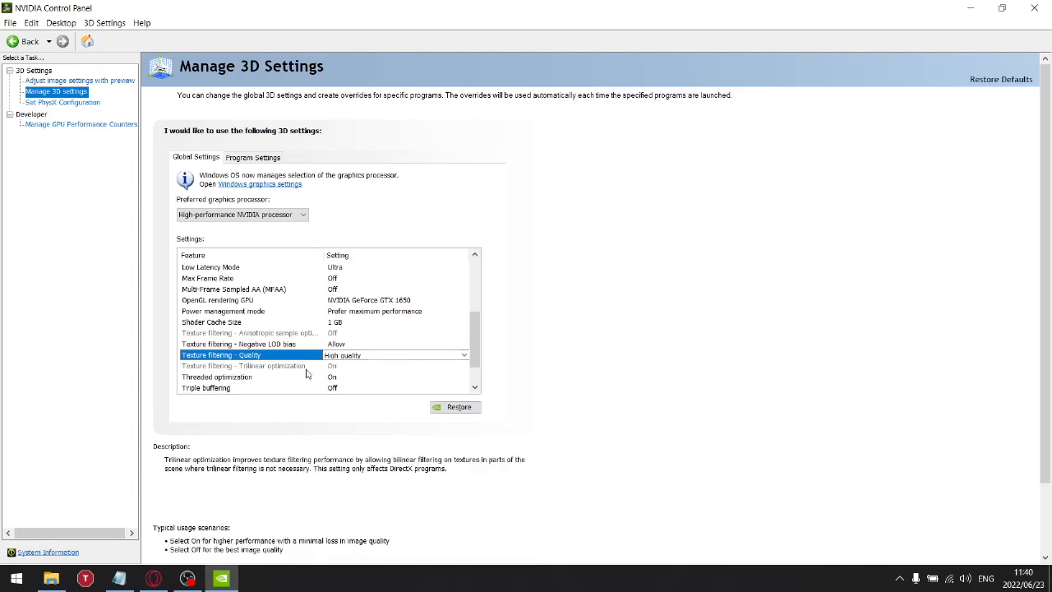
- Review the remaining global 3D settings through Virtual Reality - Variable Rate Super Sampling and open the PhysX configuration
click(475, 387)
click(475, 387)
click(475, 387)
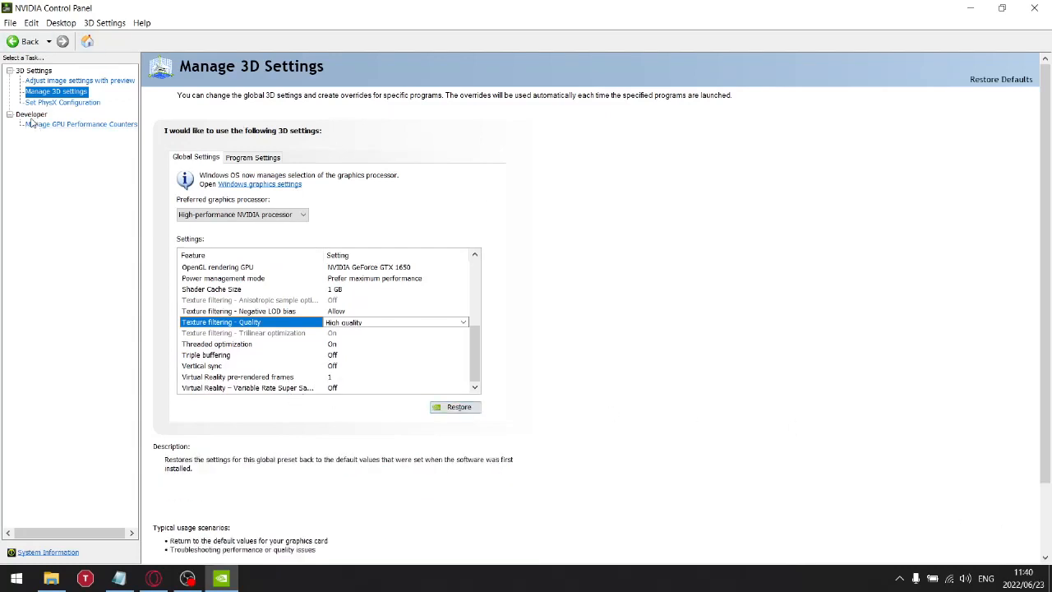
click(63, 102)
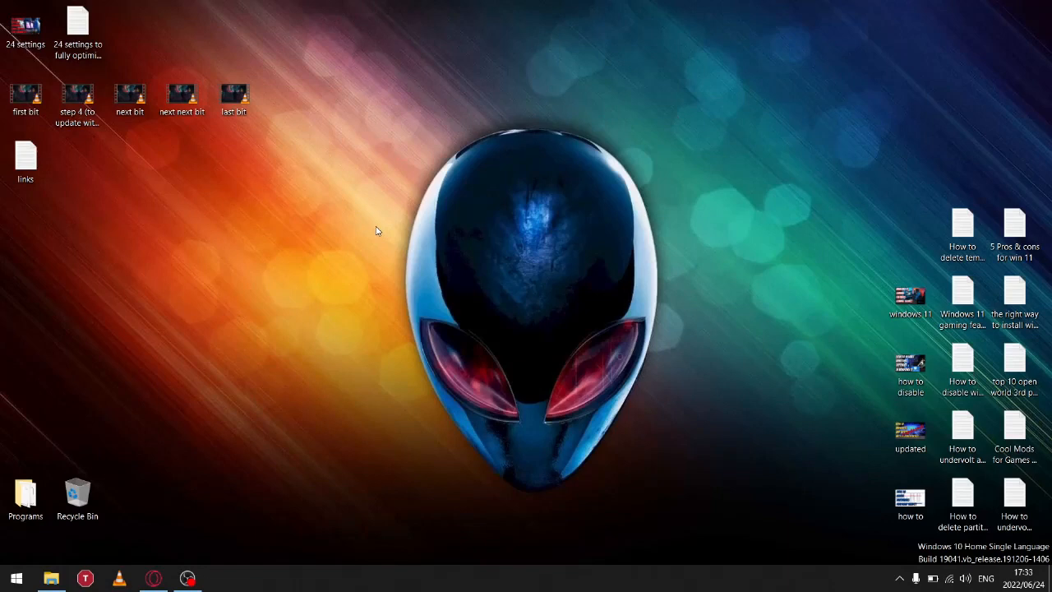
- Switch to Opera to look over the files in MEGA's Nvidia Optimizations folder, and minimize the browser
click(154, 578)
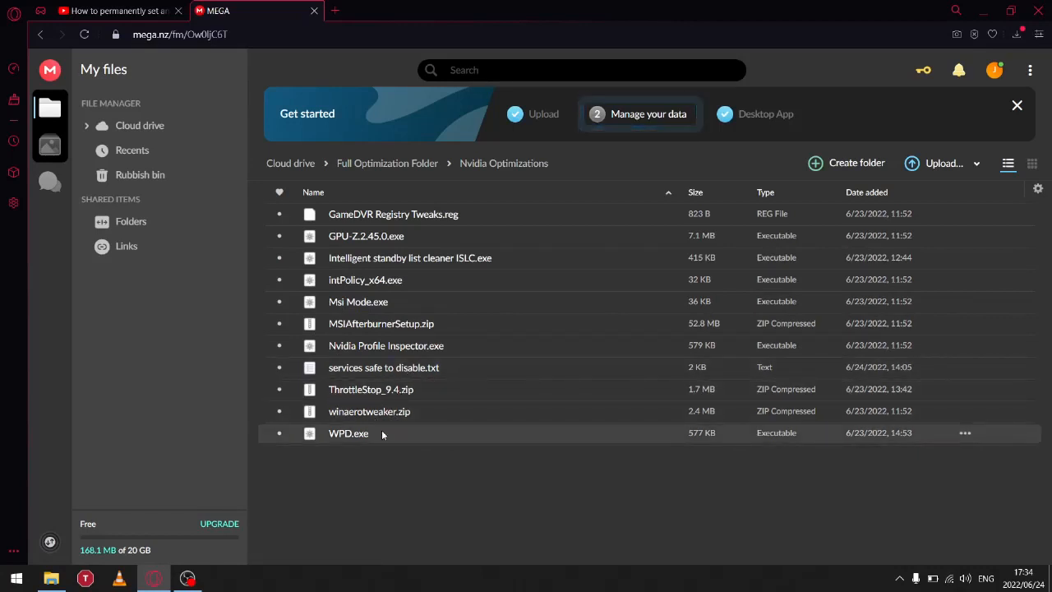
click(983, 10)
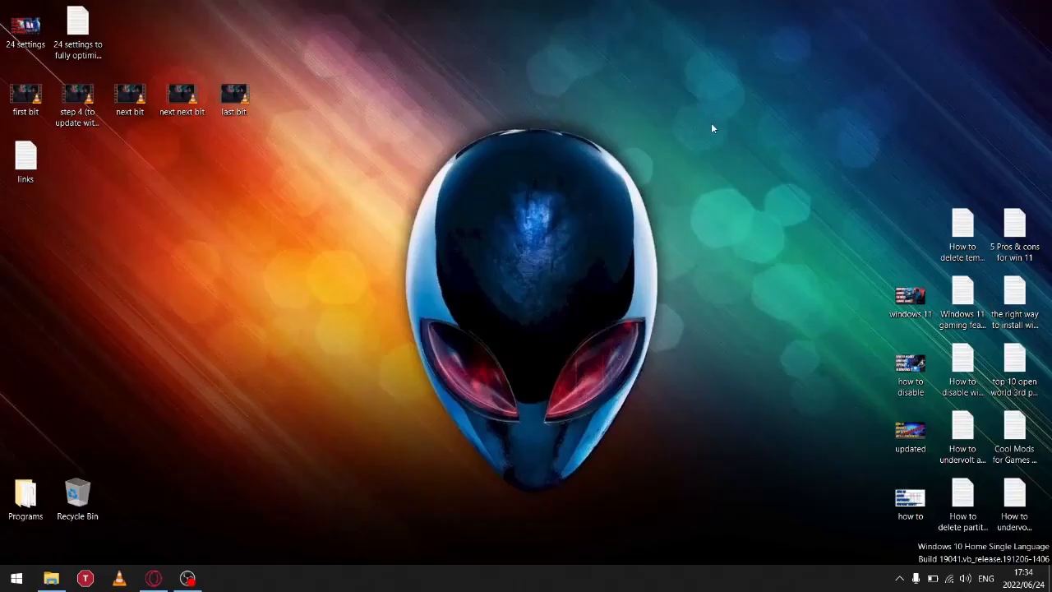
- Bring up the Downloads folder beside the desktop and create a desktop folder named Nvidia Optimizations
click(51, 577)
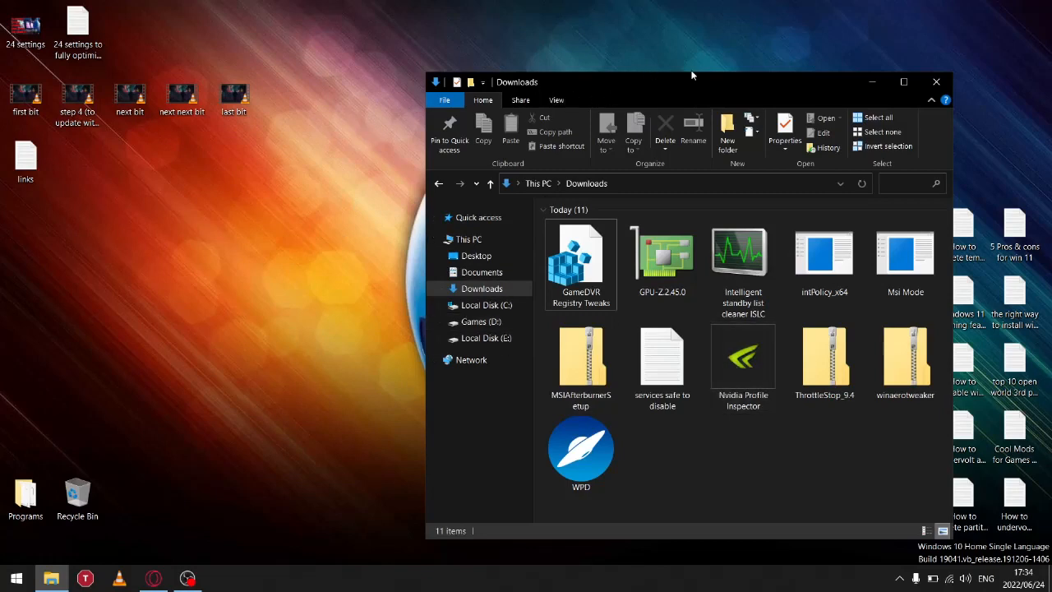
drag(687, 84, 764, 60)
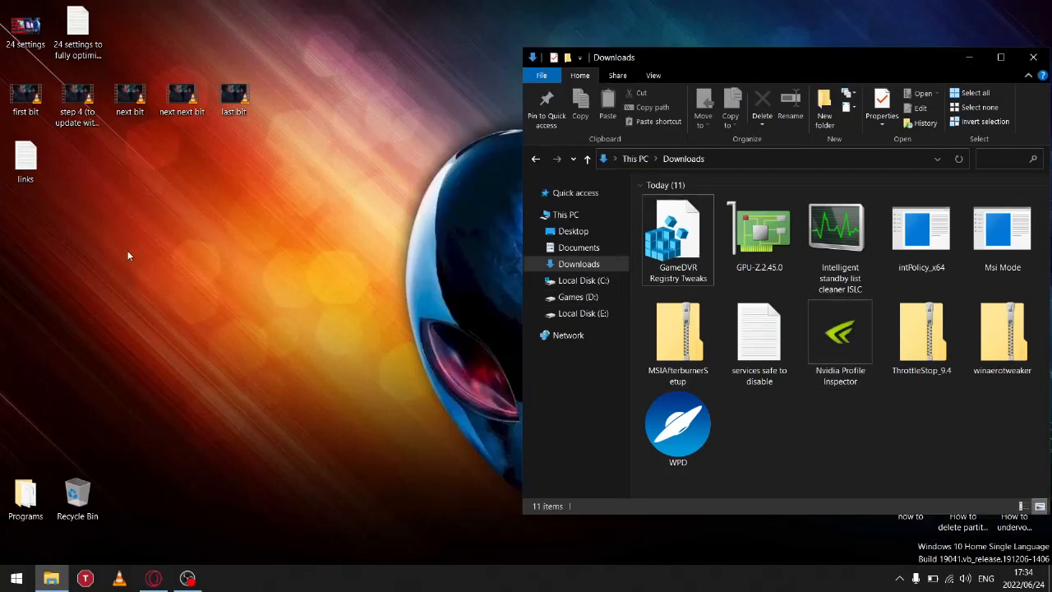
right_click(132, 218)
mouse_move(179, 365)
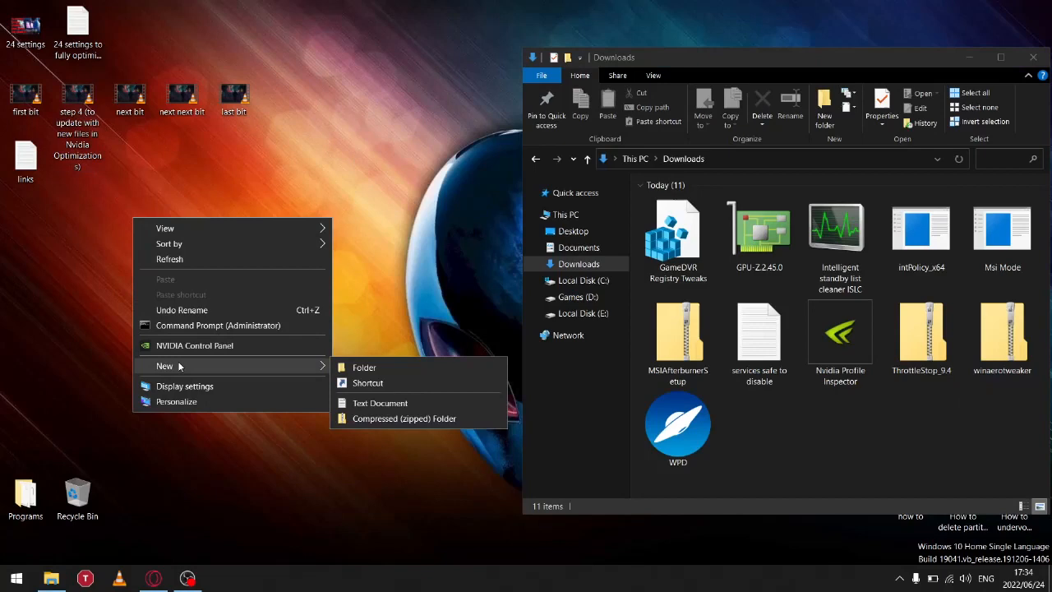
click(385, 367)
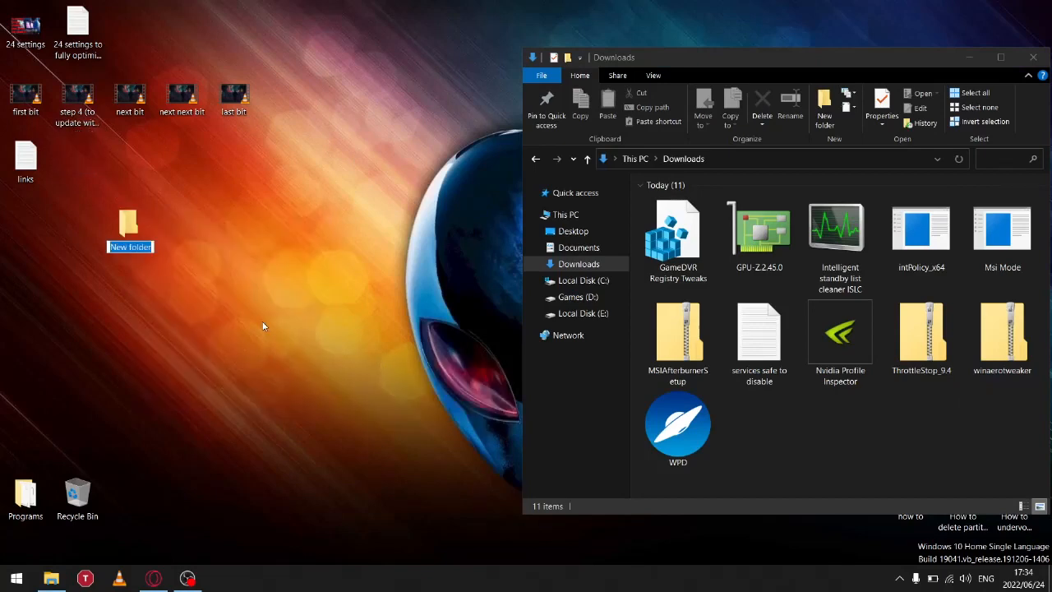
text(Nvidia Optimiza)
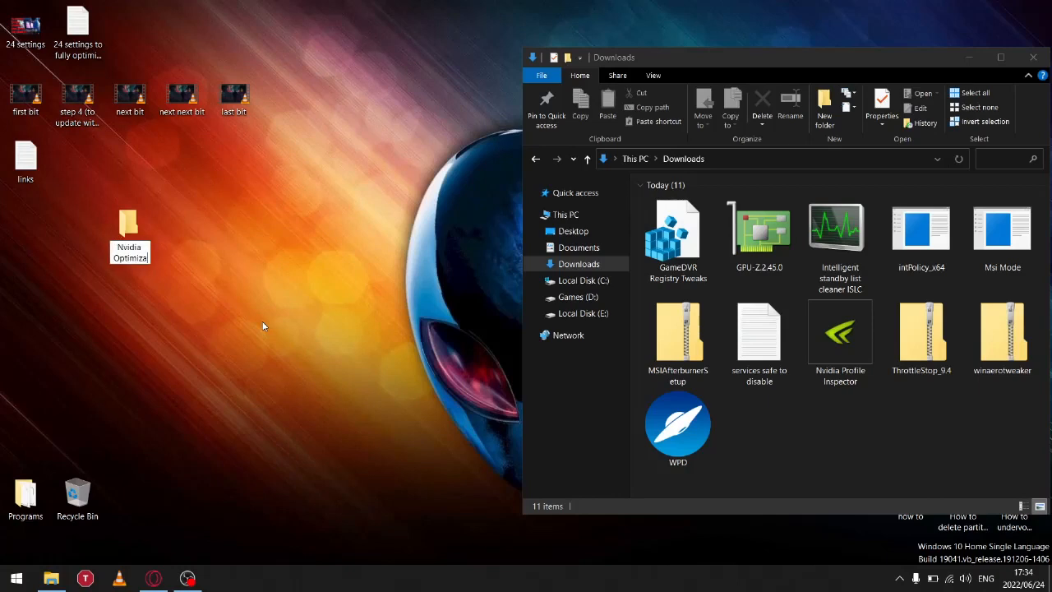
text(tion)
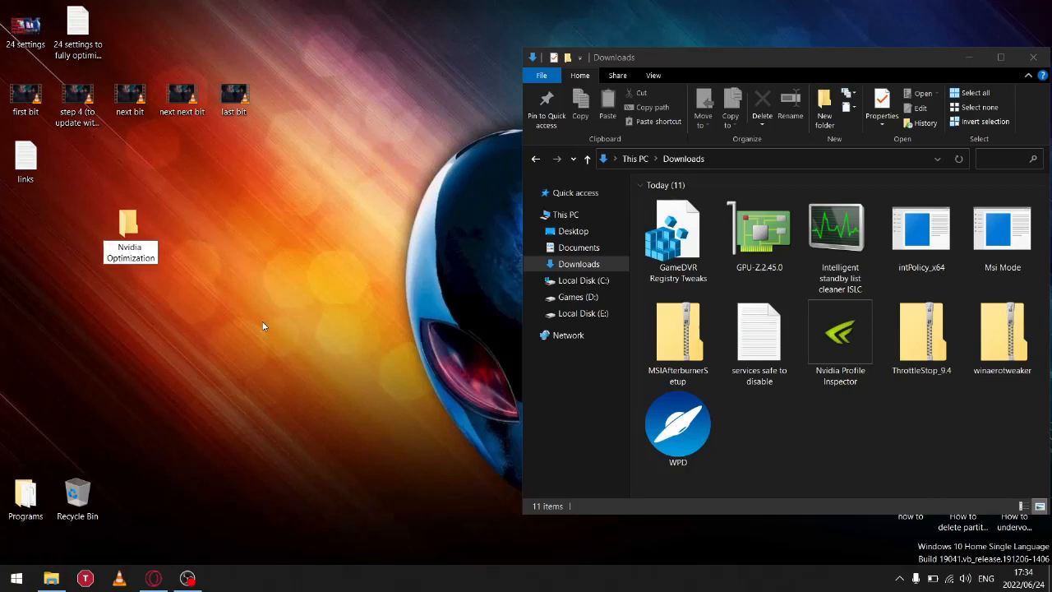
text(s)
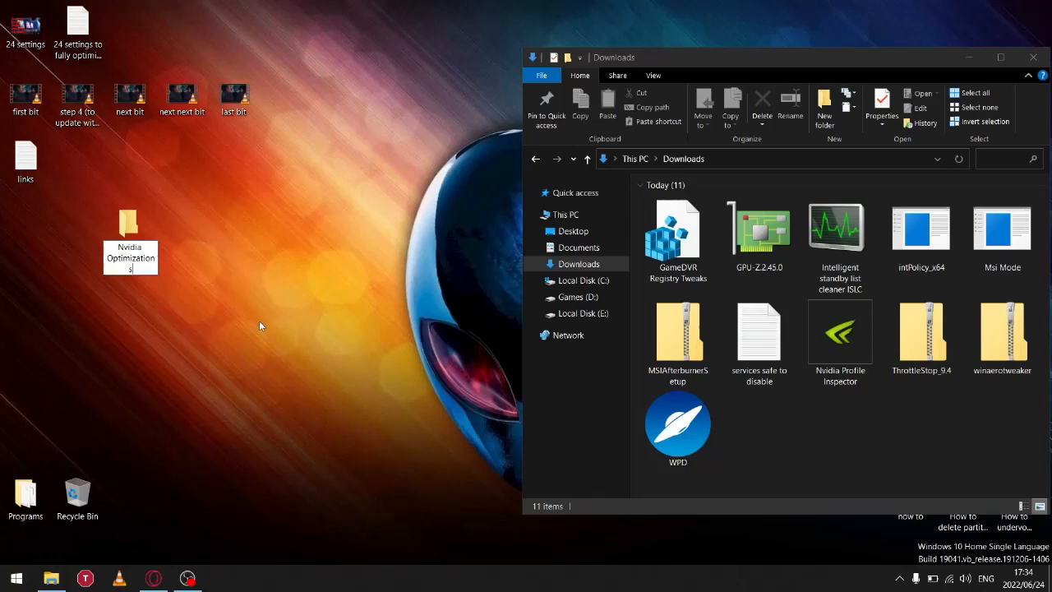
key(Return)
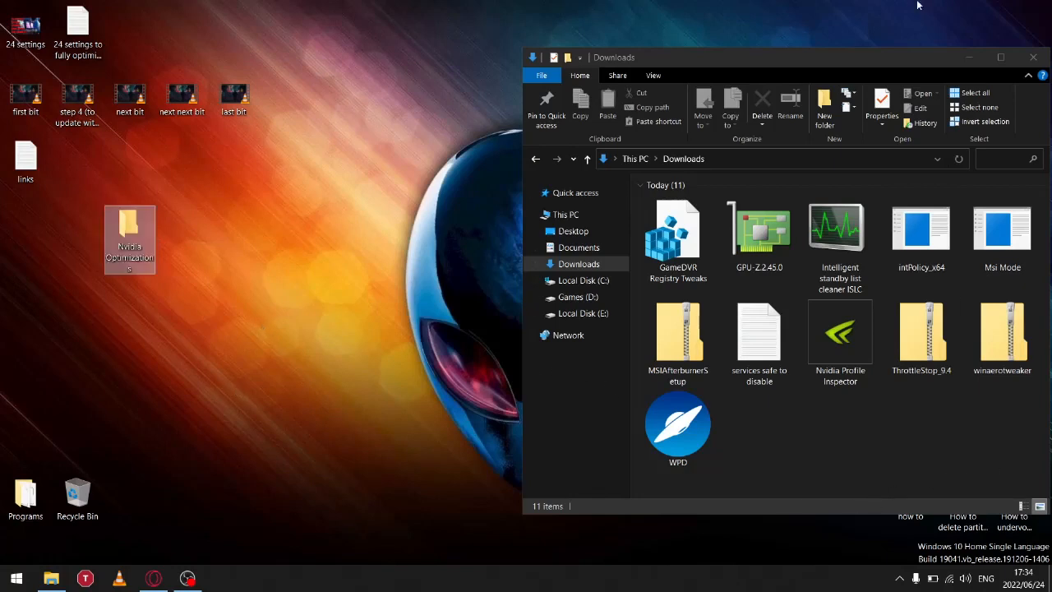
- Move all the downloaded files from Downloads into the Nvidia Optimizations desktop folder, and close the Downloads window
drag(912, 57, 833, 18)
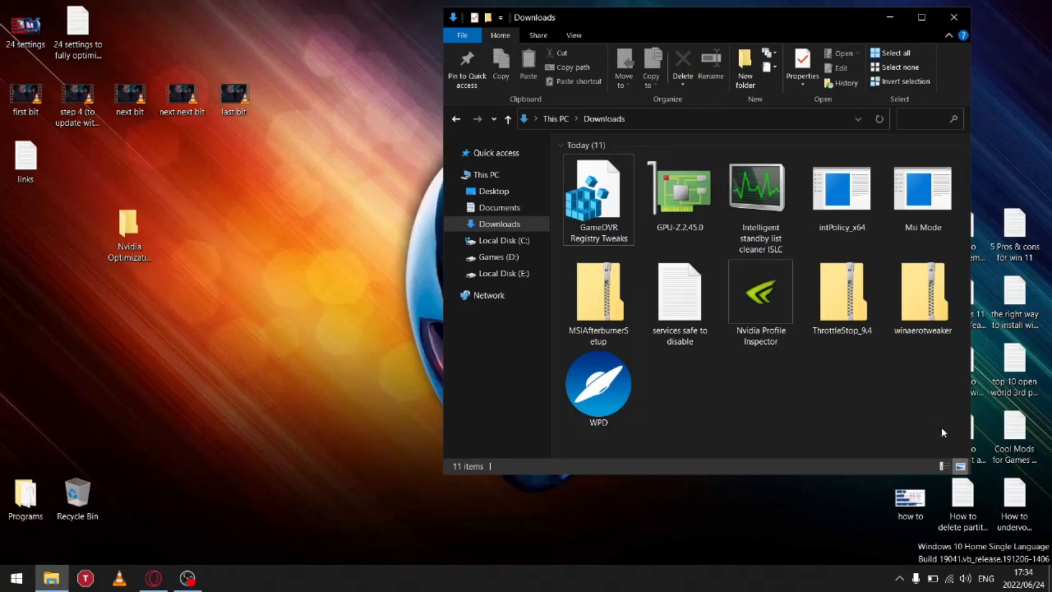
drag(948, 437, 588, 175)
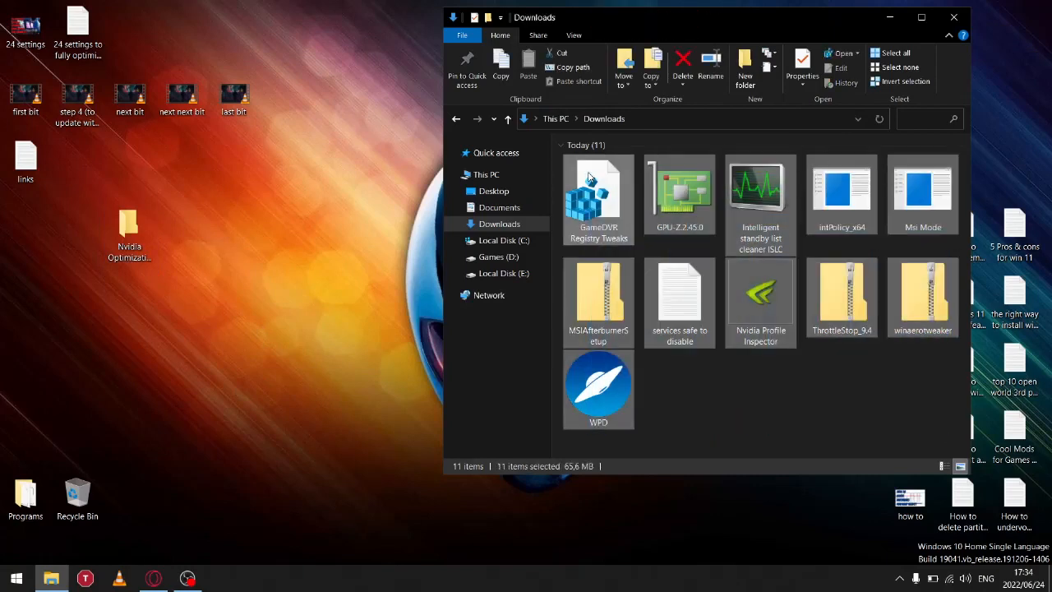
right_click(588, 176)
click(664, 305)
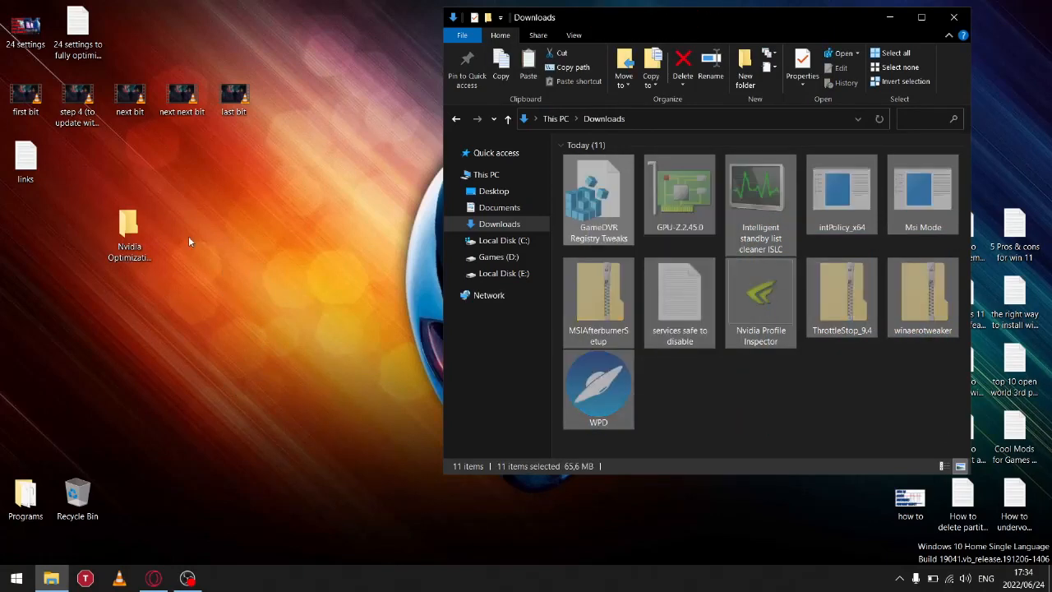
click(124, 222)
right_click(125, 222)
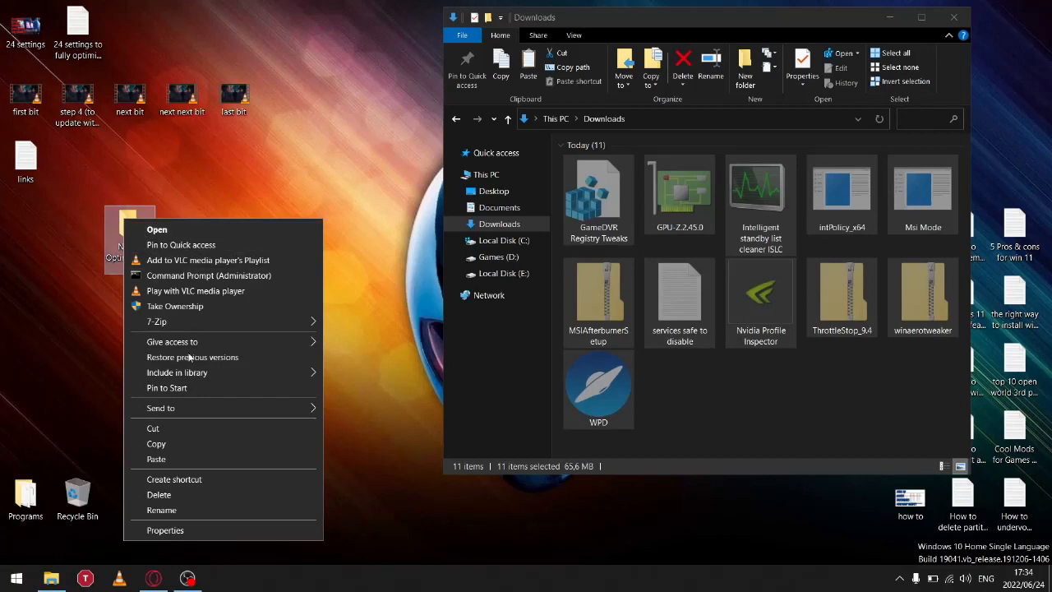
click(168, 460)
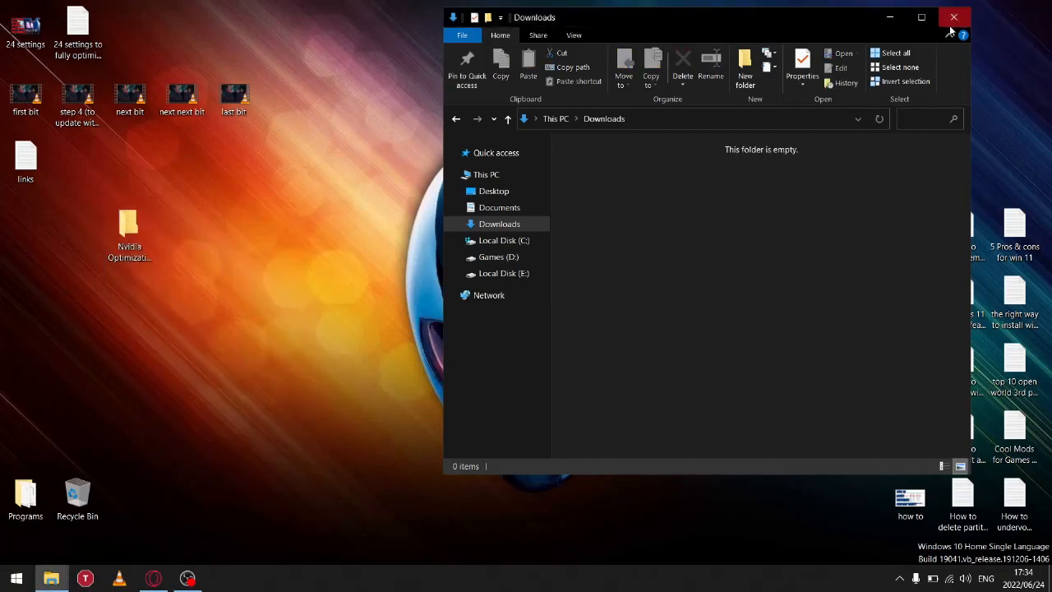
click(953, 16)
- Reposition the Nvidia Optimizations folder near the desktop's upper edge, open it and run Msi Mode as administrator
drag(130, 234, 294, 38)
double_click(294, 36)
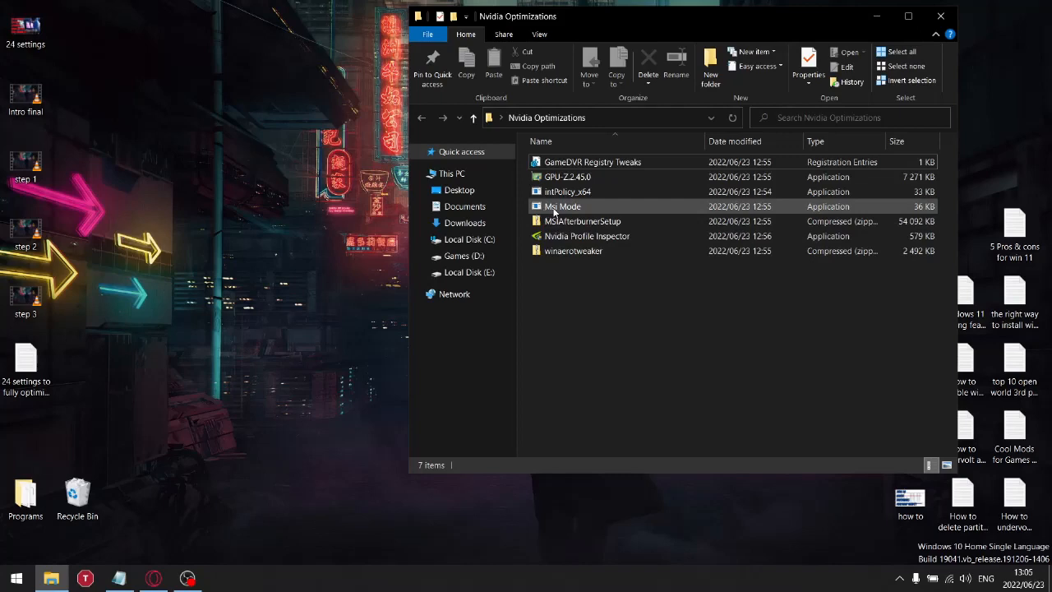
right_click(555, 211)
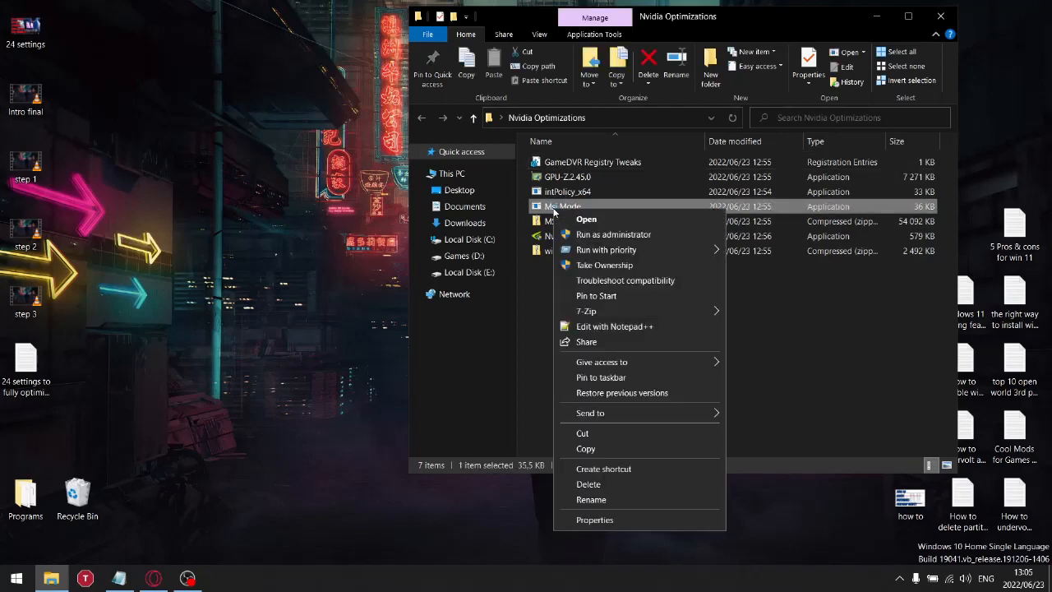
click(586, 236)
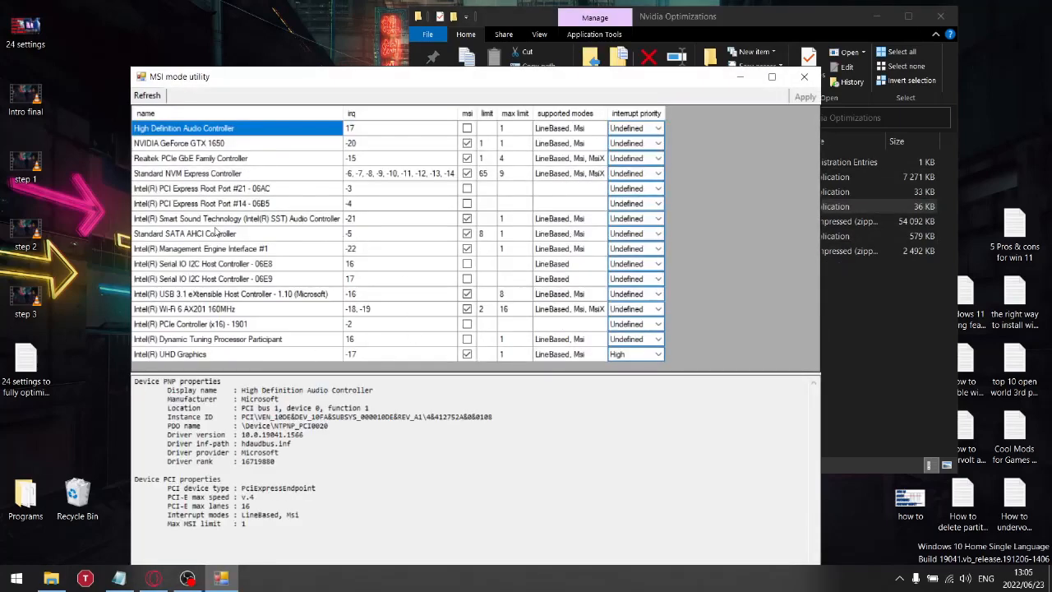
- Set the NVIDIA GeForce GTX 1650's interrupt priority to High and apply the change
click(169, 146)
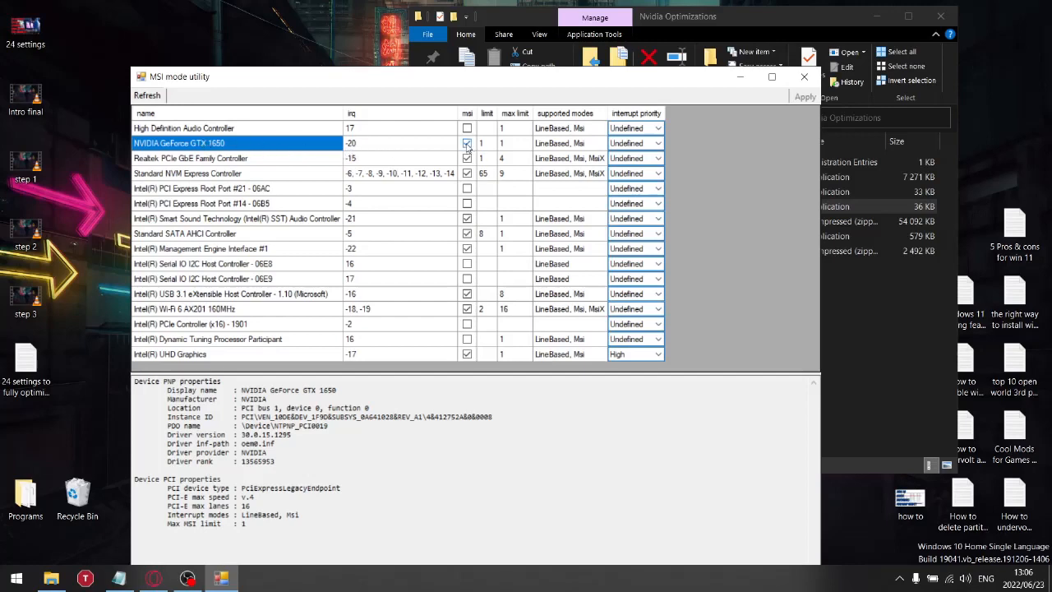
click(656, 143)
click(646, 182)
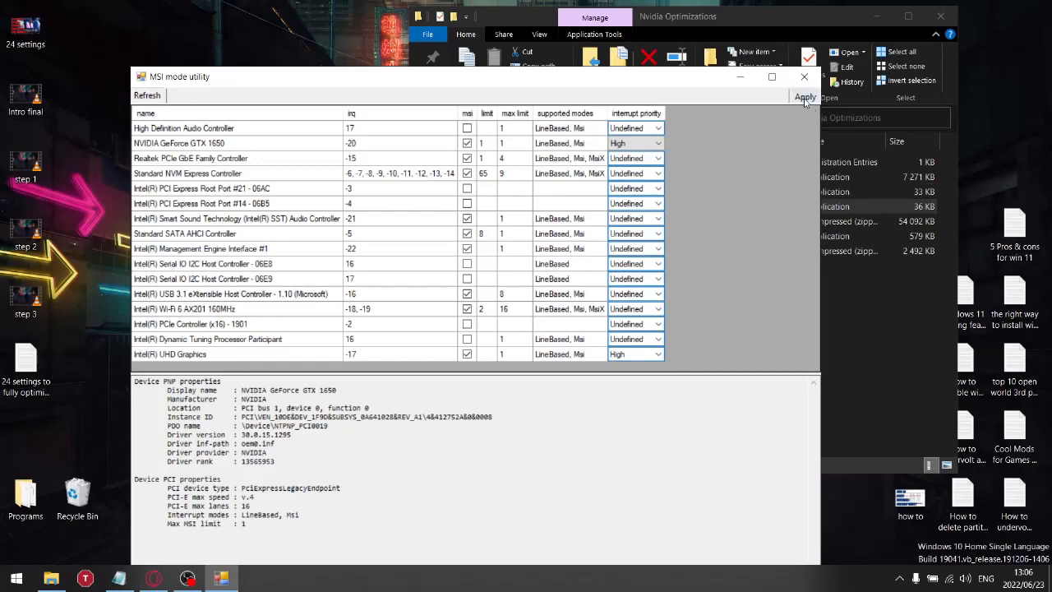
click(806, 97)
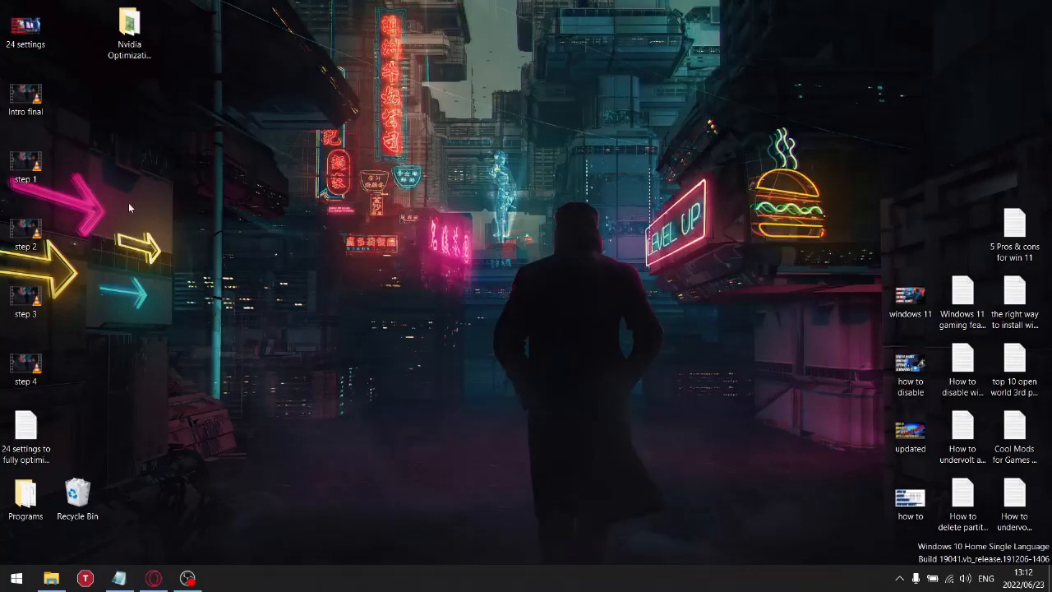
- Reopen the Nvidia Optimizations folder, run intPolicy_x64 as administrator and dismiss the error dialog
double_click(134, 26)
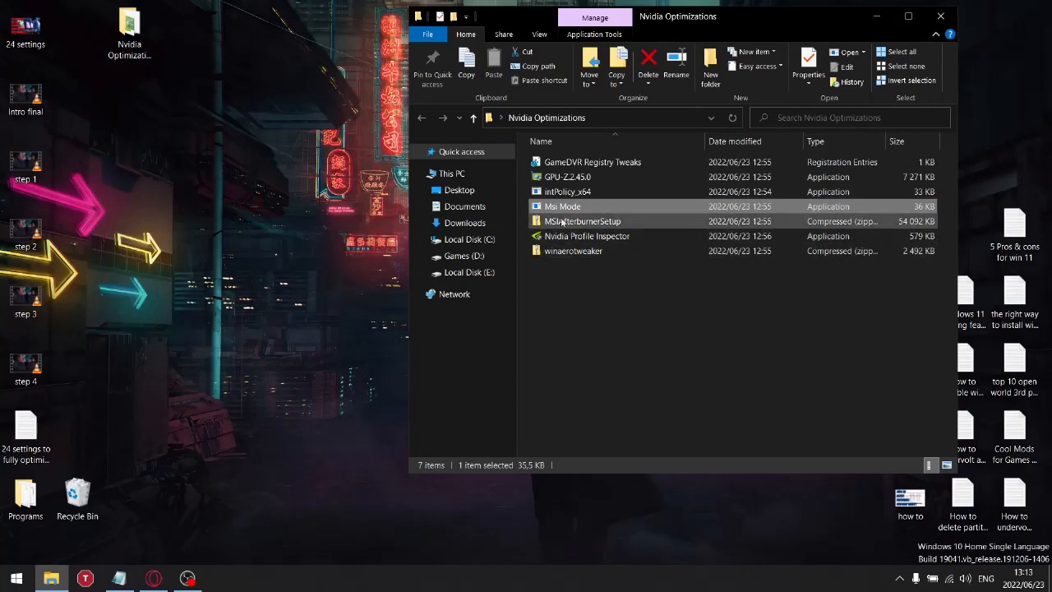
mouse_move(569, 196)
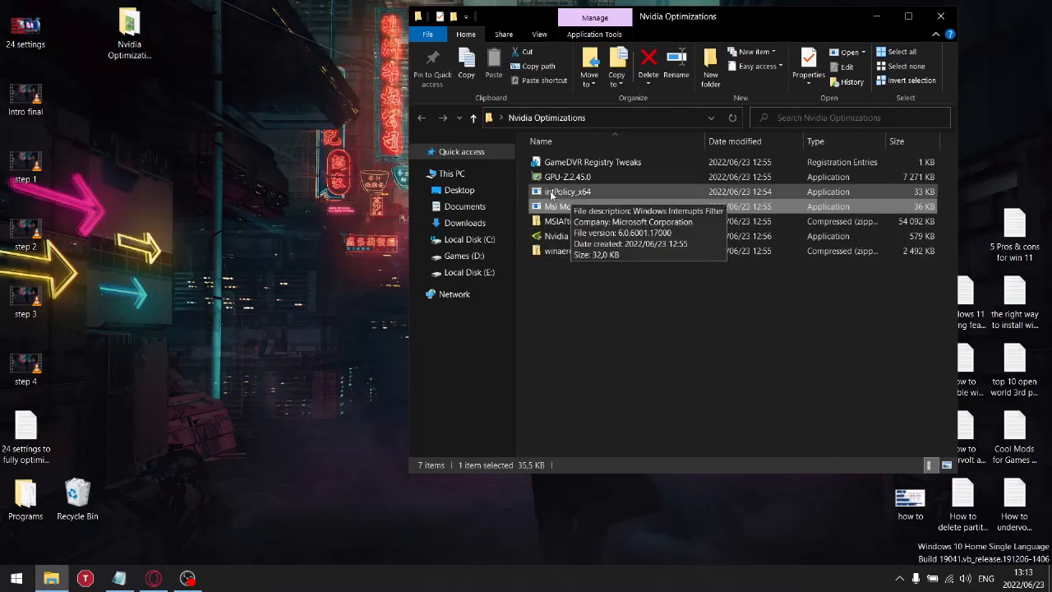
click(550, 193)
right_click(551, 193)
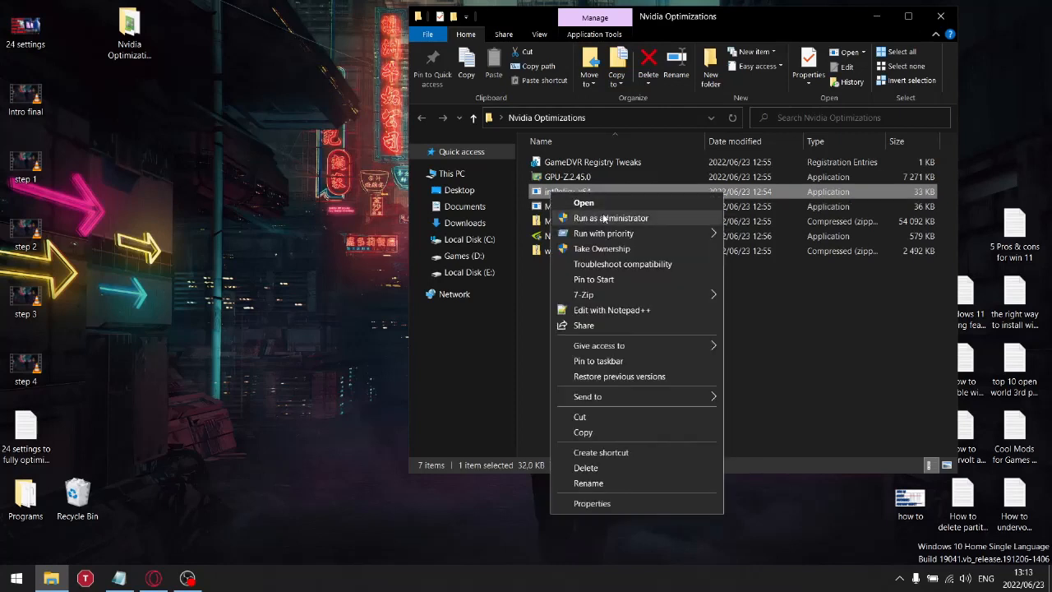
click(597, 218)
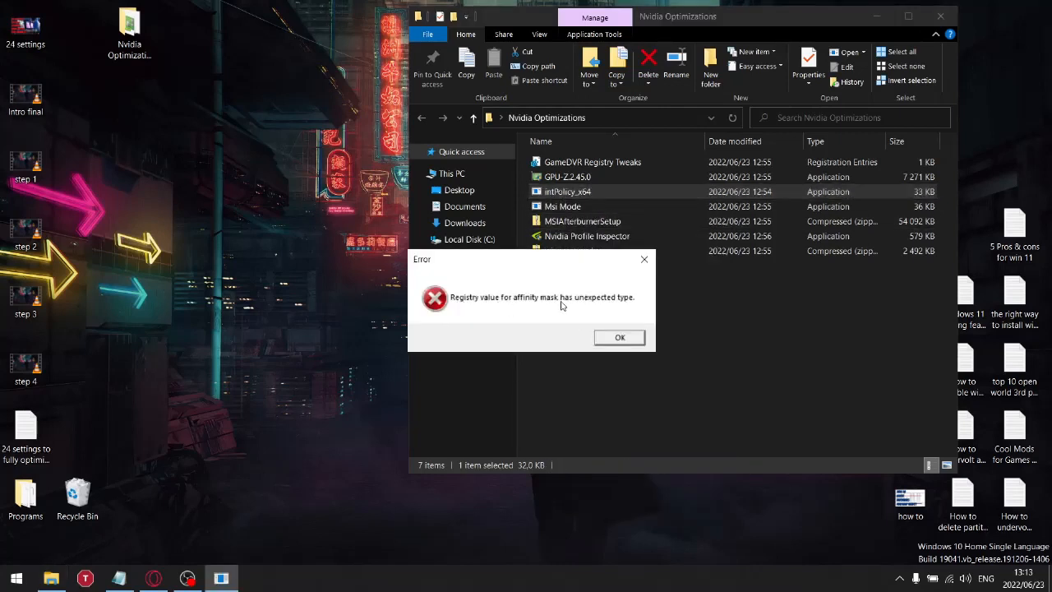
click(618, 343)
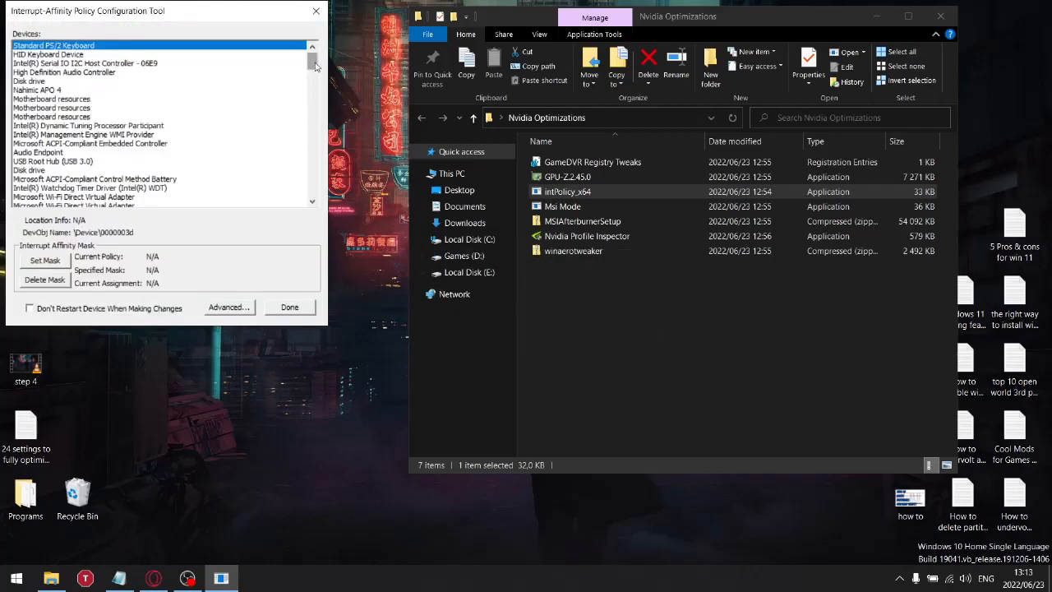
- Select the NVIDIA GeForce GTX 1650 in the Interrupt-Affinity Policy device list and dismiss the error dialog
drag(315, 64, 311, 126)
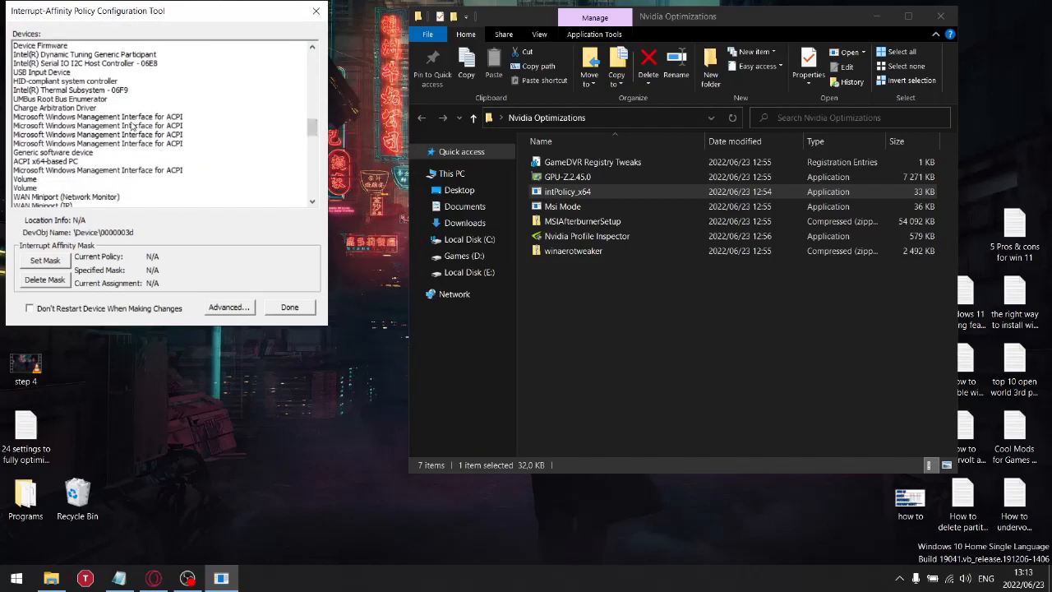
scroll(144, 121, down, 5)
scroll(143, 121, down, 2)
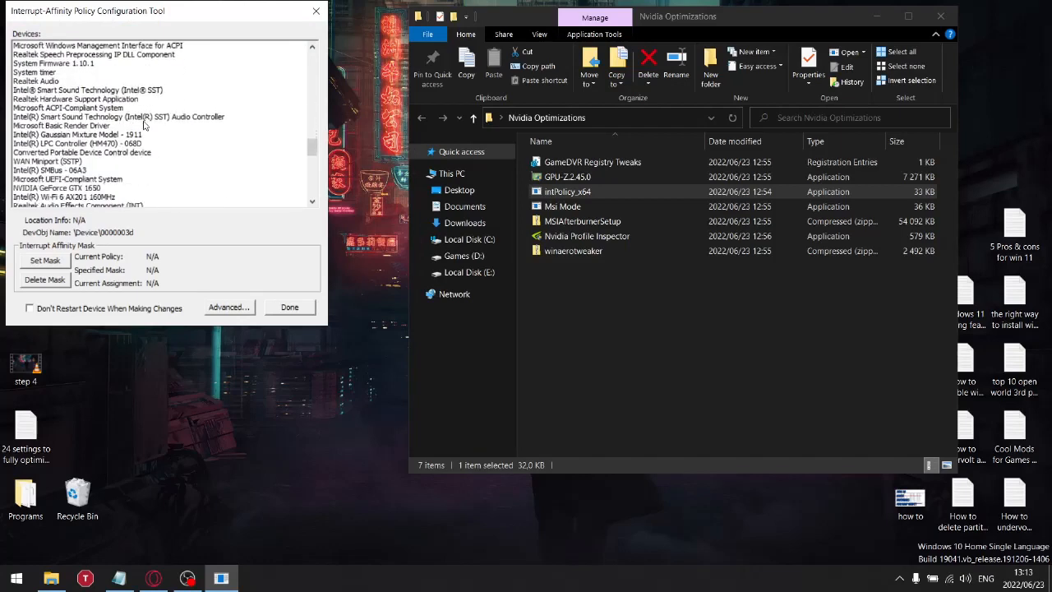
click(55, 188)
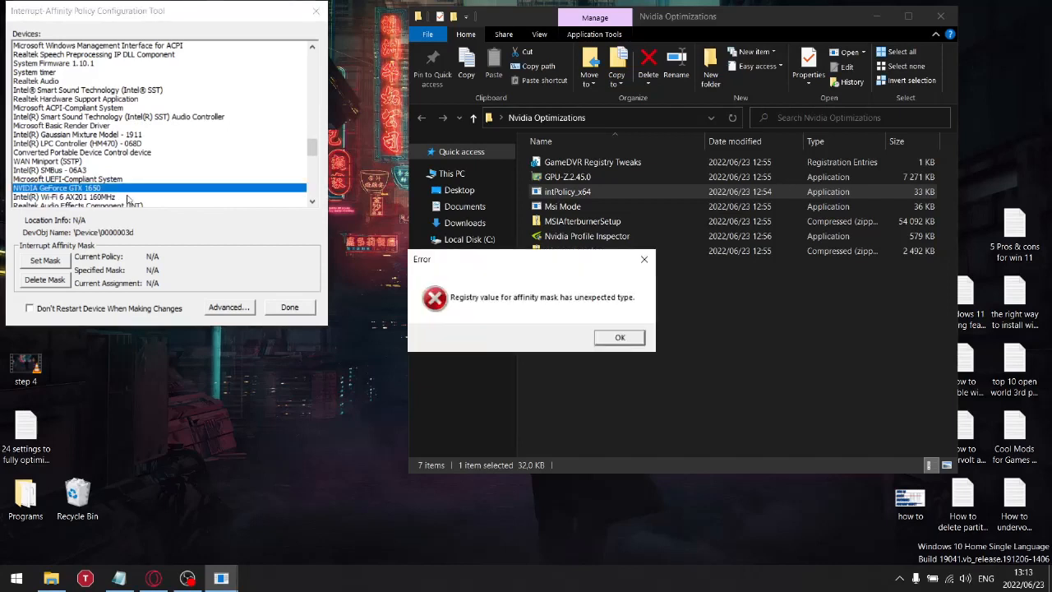
click(618, 337)
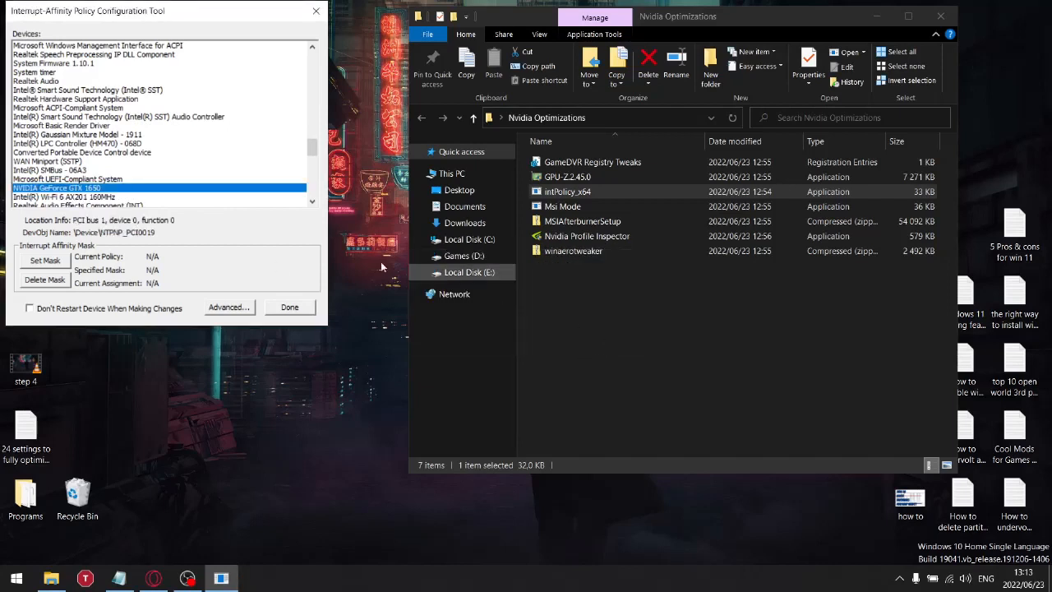
- Set the graphics card's interrupt affinity mask to CPU 2, CPU 3, CPU 4 and CPU 5, and close the tool
click(47, 263)
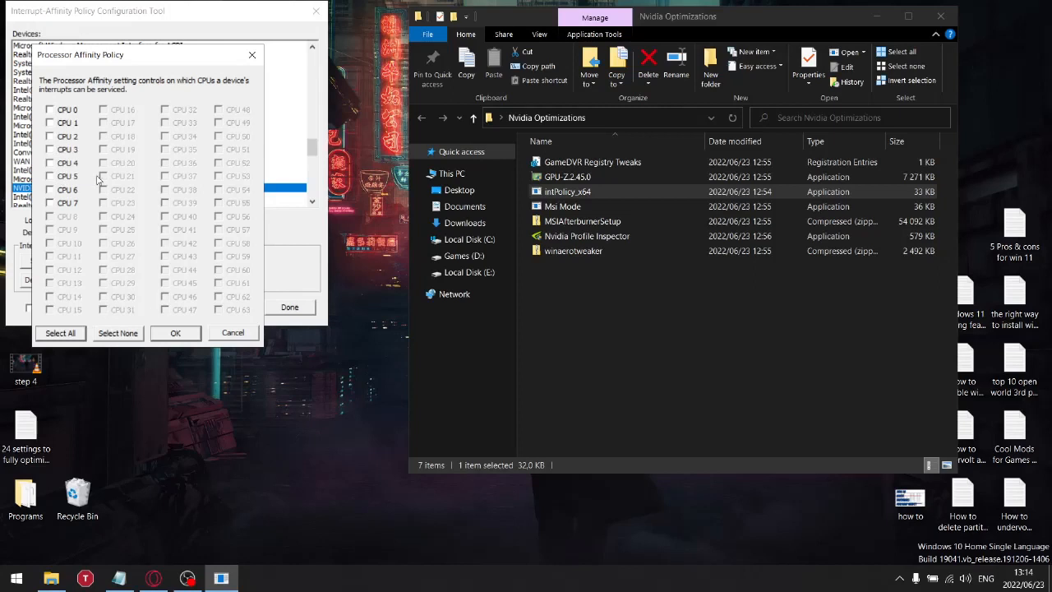
click(50, 150)
click(50, 163)
click(51, 176)
click(49, 148)
click(50, 149)
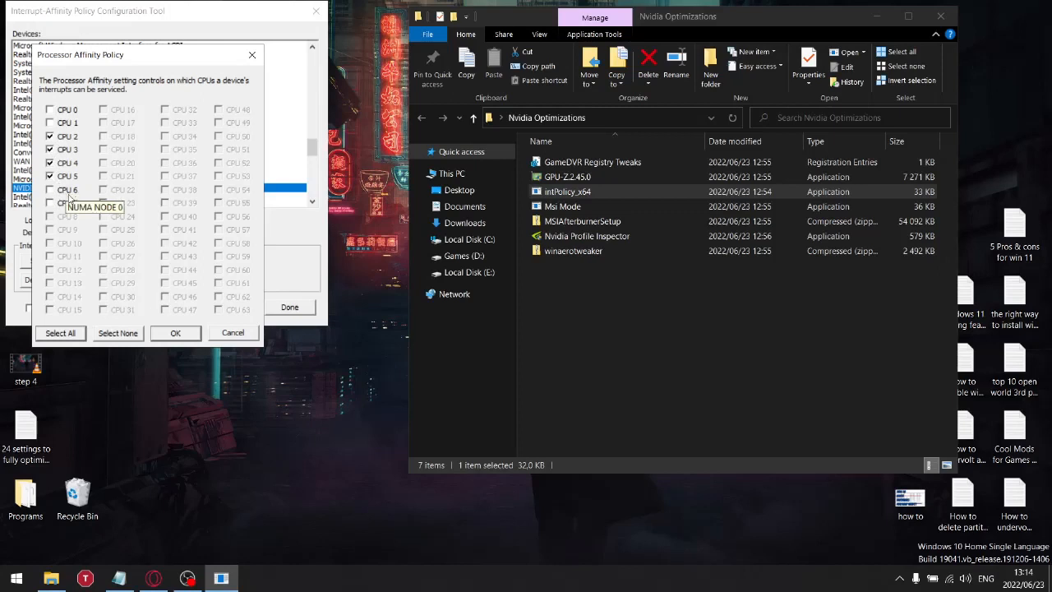
click(175, 332)
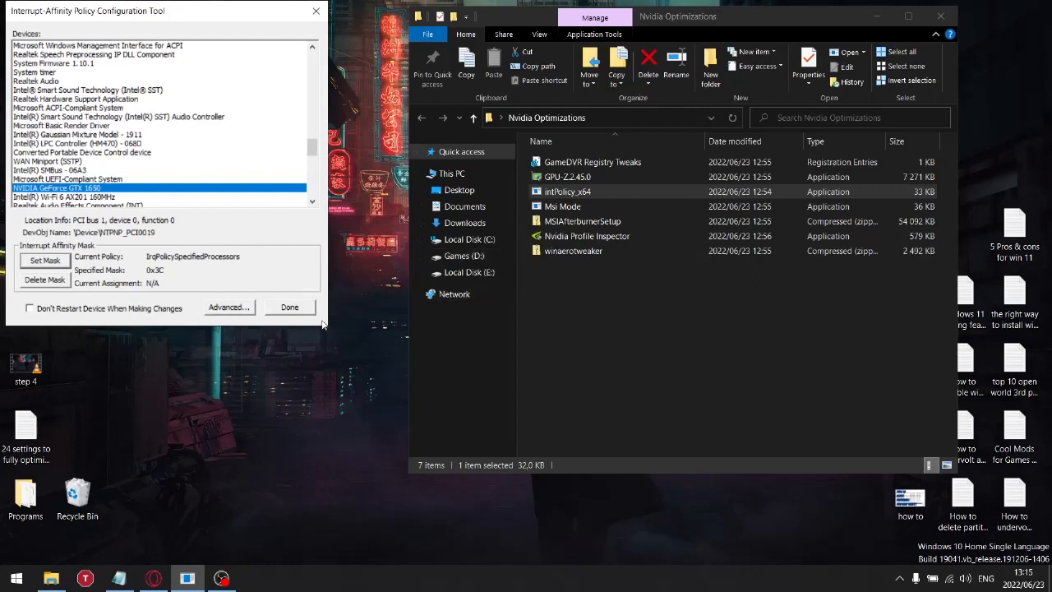
click(291, 308)
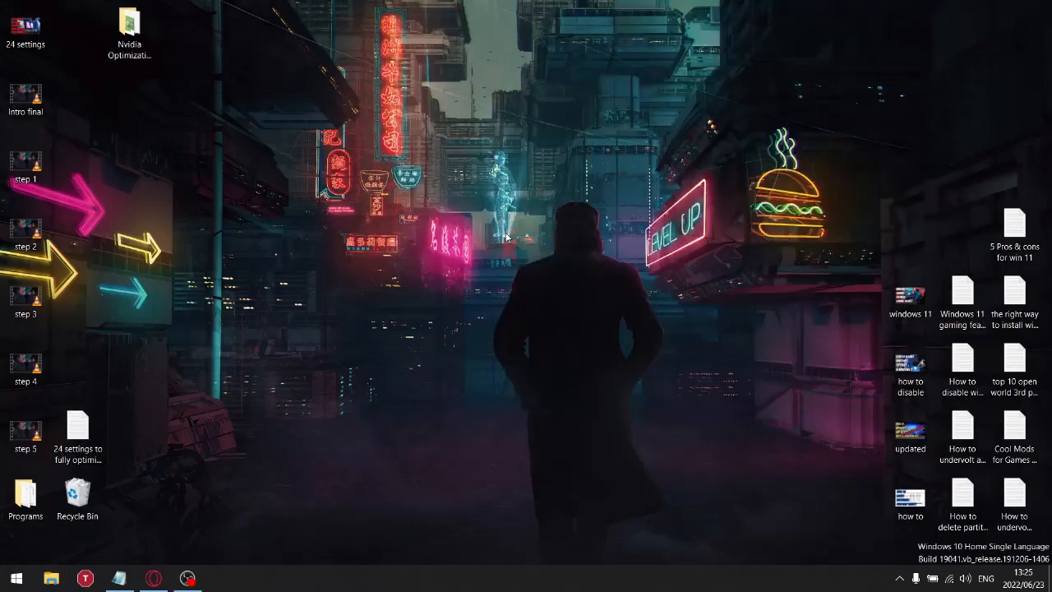
- In the browser, download Bitsum Highest Performance.pow and Install Power Plan.cmd from the MEGA Power Plan folder and minimize the browser
click(154, 578)
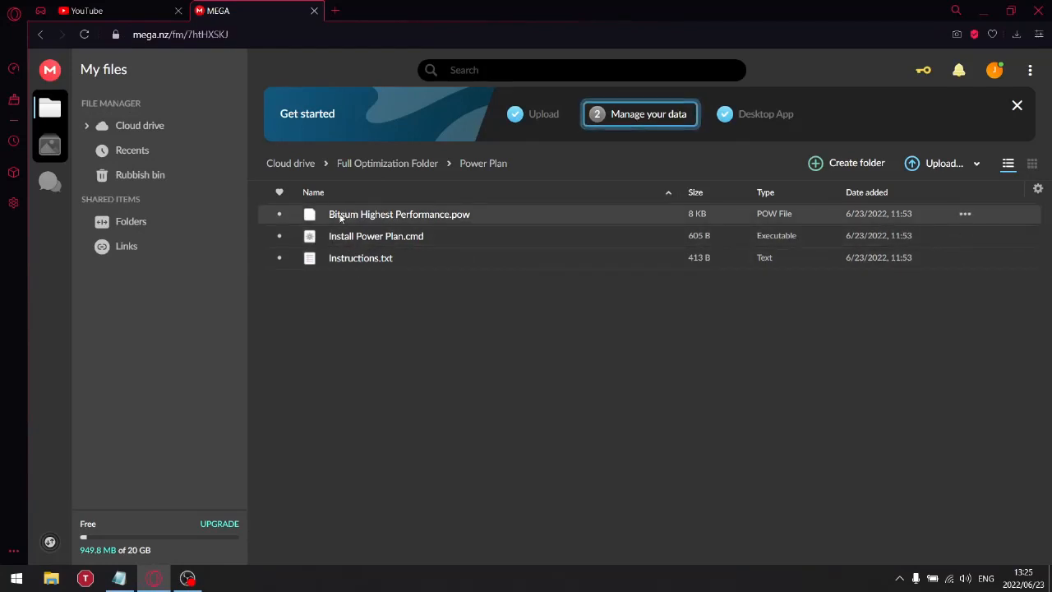
double_click(394, 216)
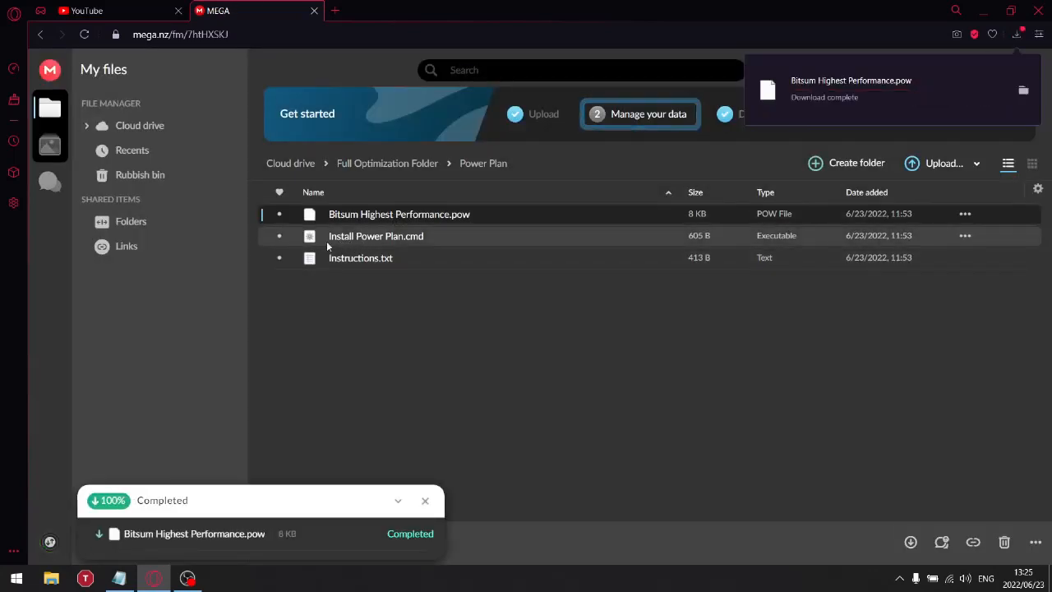
double_click(377, 237)
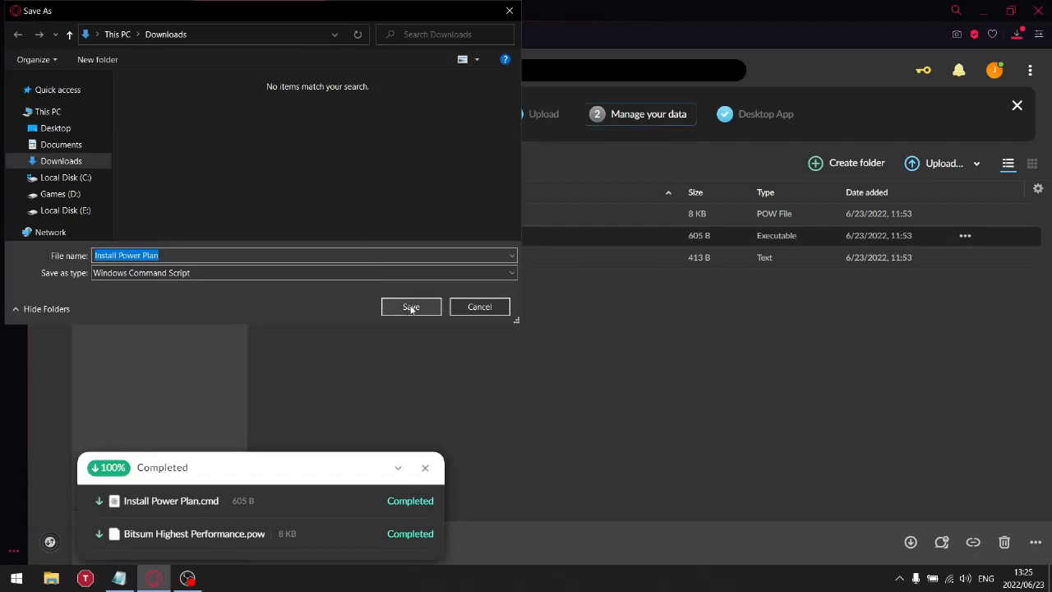
click(411, 306)
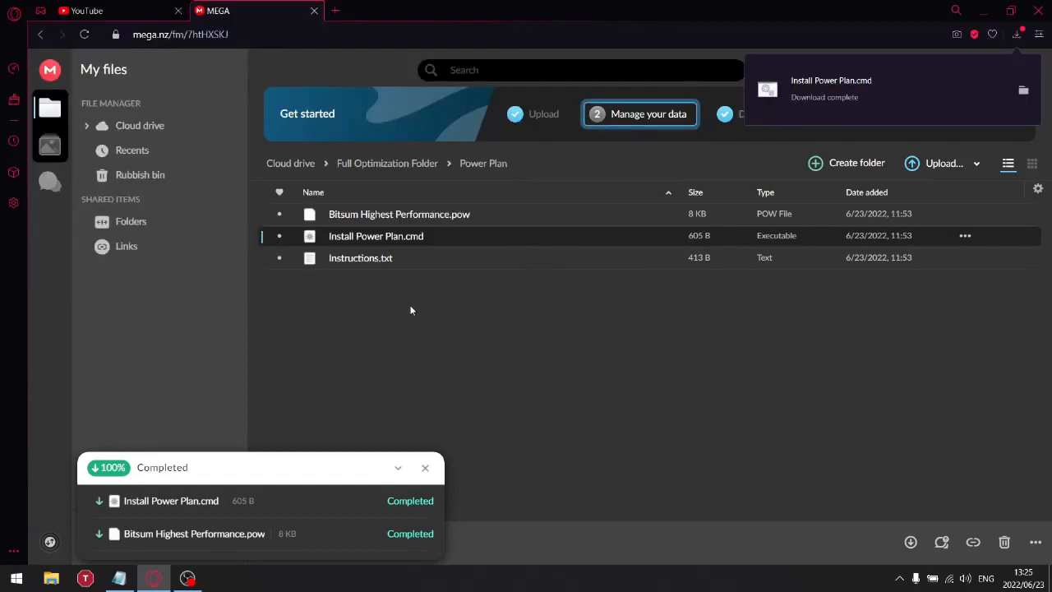
click(985, 13)
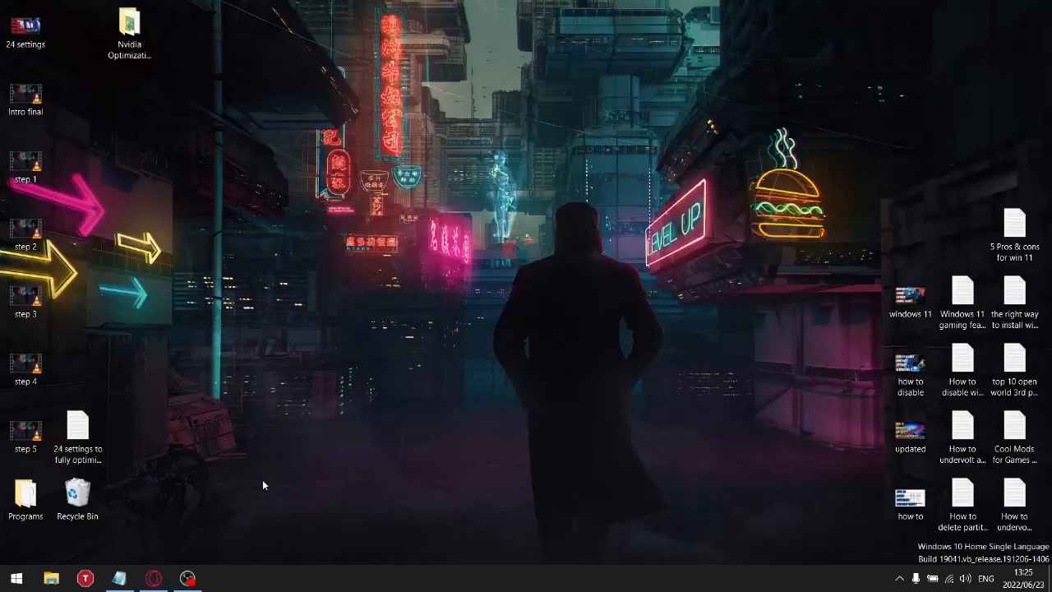
- Move both power plan files from the Downloads folder to the desktop and place them side by side
click(51, 578)
click(447, 225)
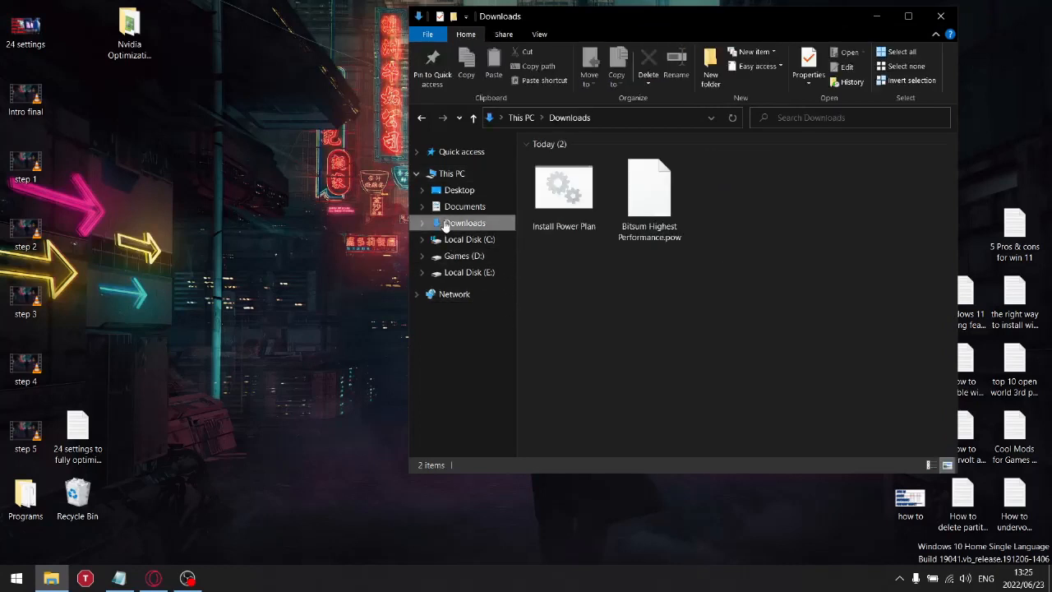
drag(692, 263, 555, 186)
right_click(556, 186)
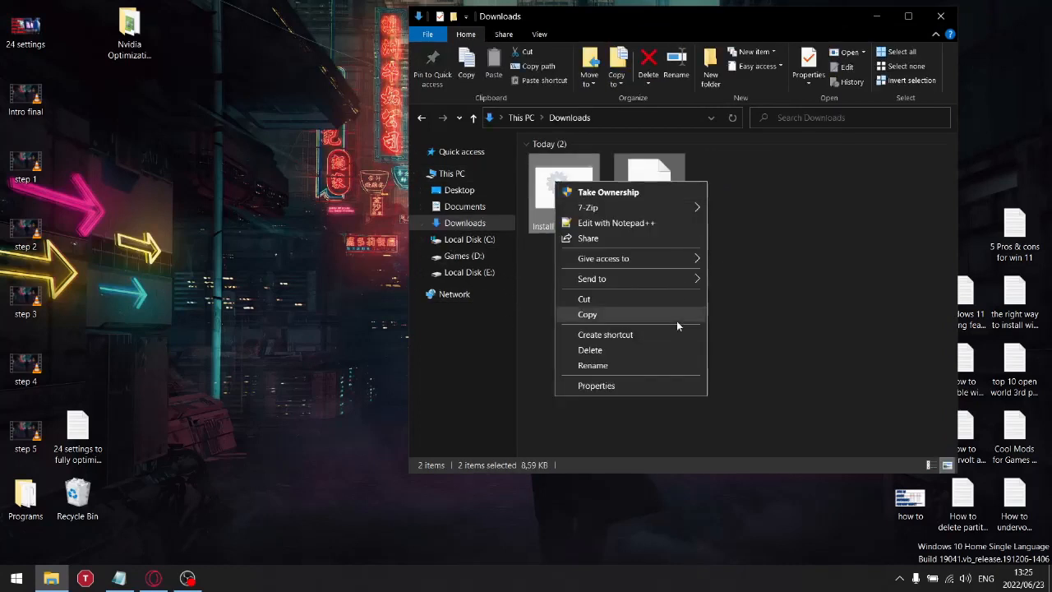
click(580, 298)
right_click(205, 158)
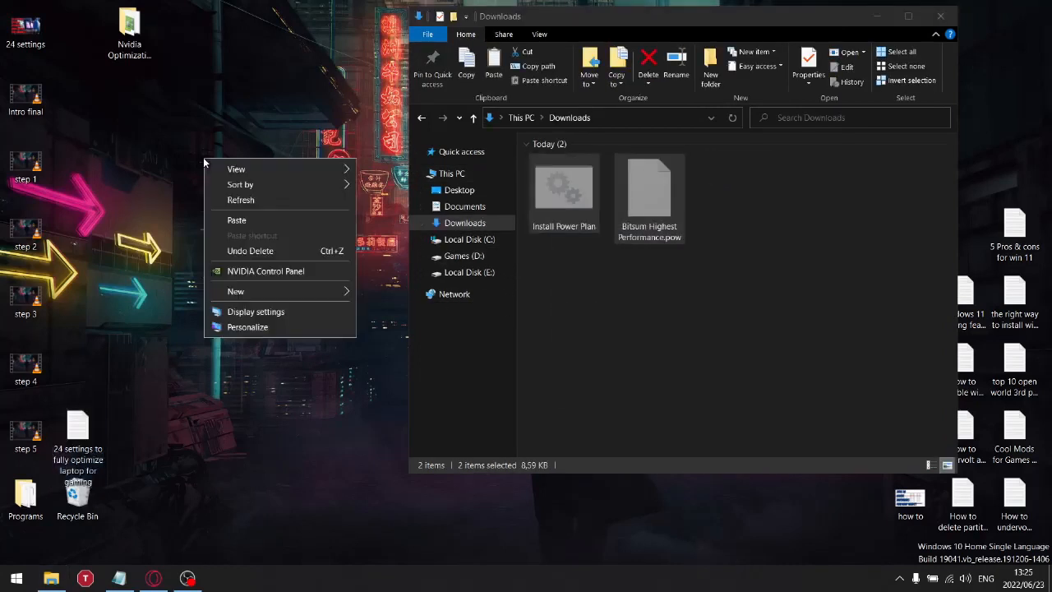
right_click(225, 30)
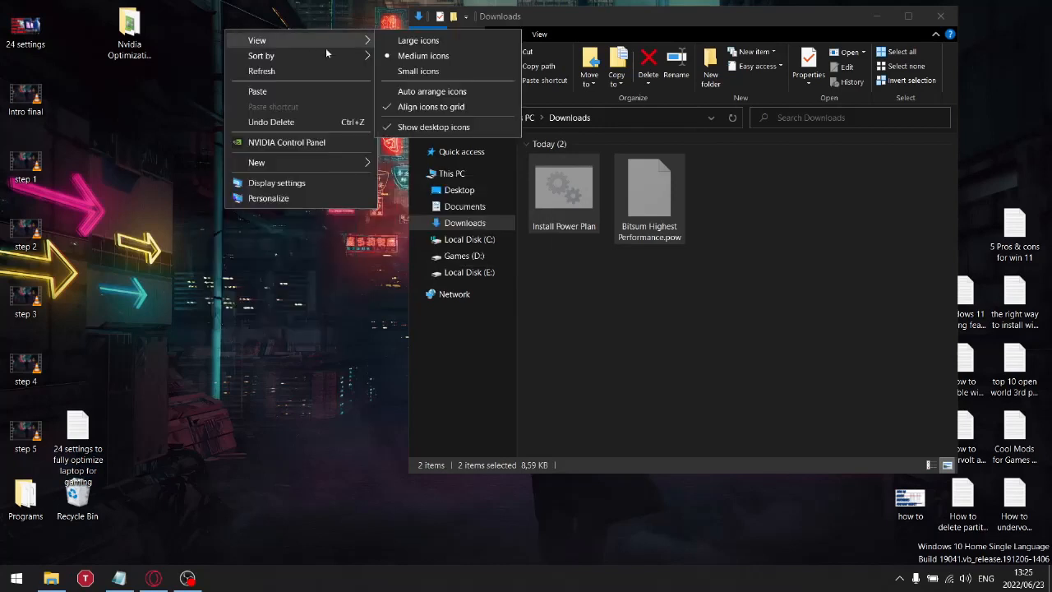
click(250, 90)
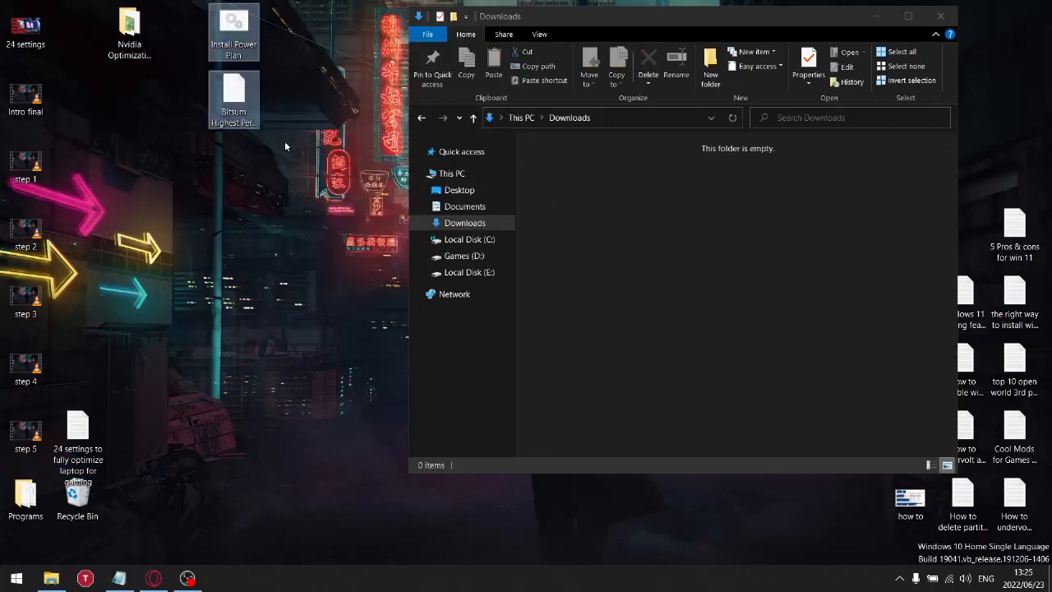
click(941, 17)
drag(232, 97, 310, 28)
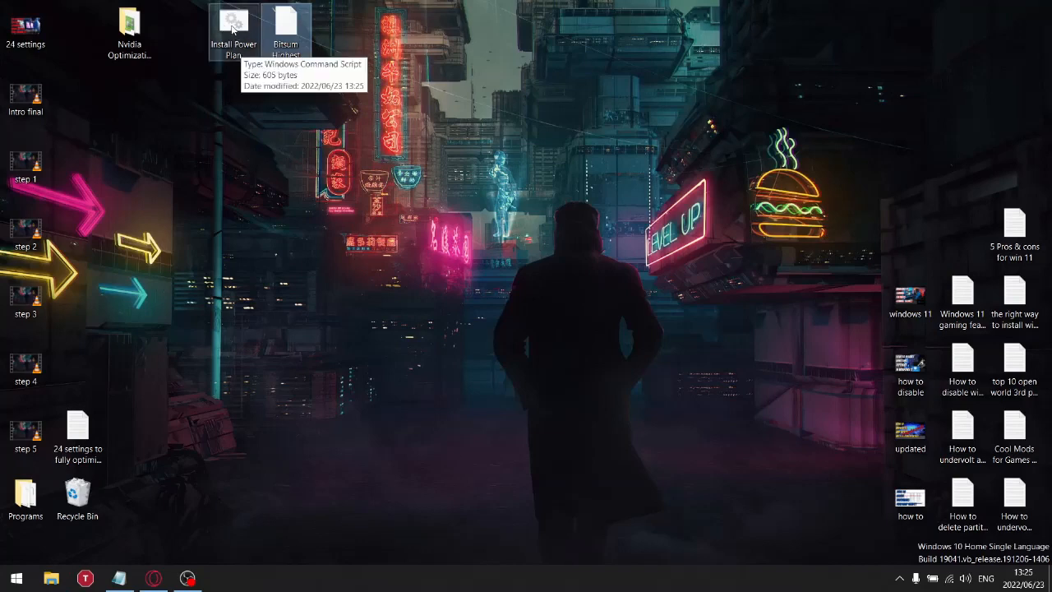
- Open the Install Power Plan script for editing in Notepad and browse to C:\Users to check the user folder's name
right_click(233, 29)
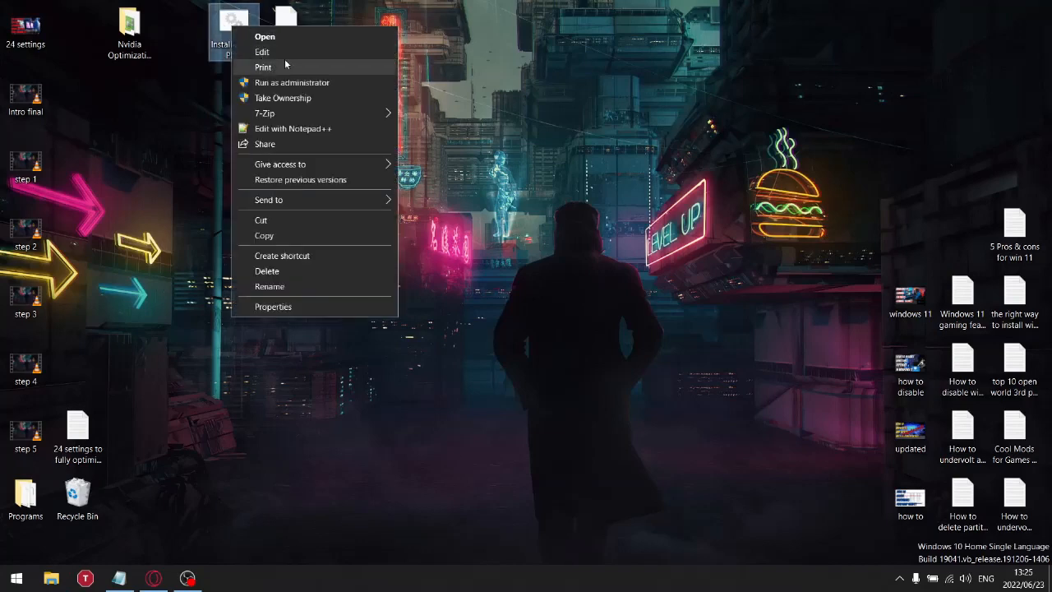
click(264, 37)
click(565, 308)
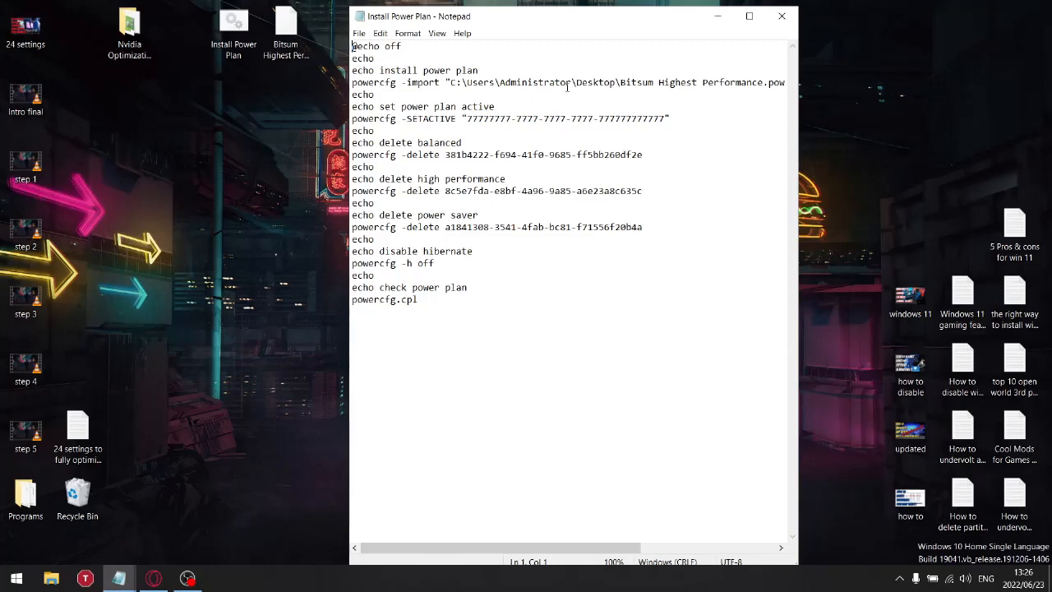
click(51, 577)
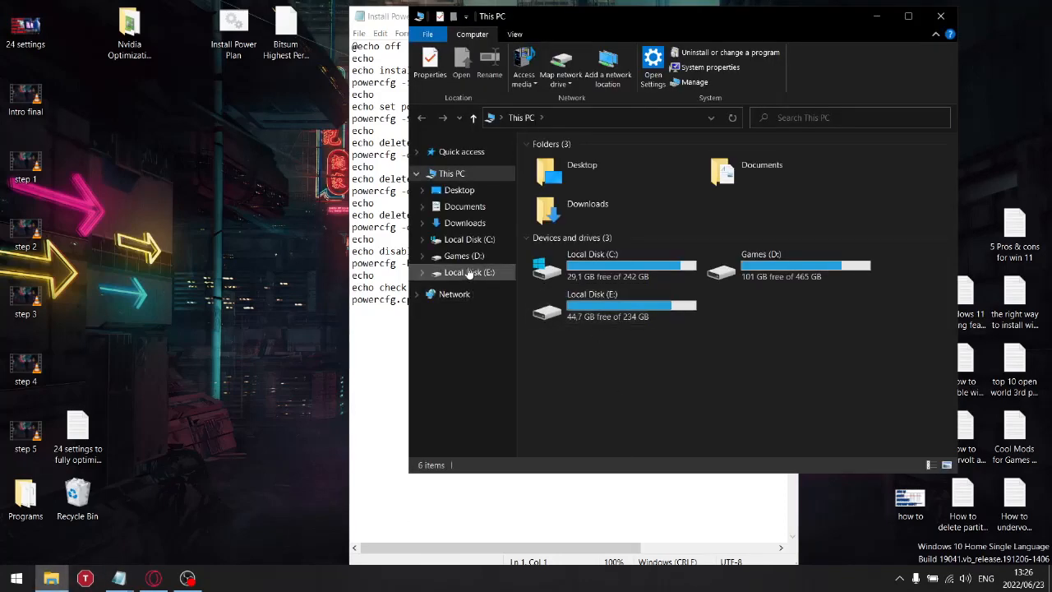
click(464, 239)
double_click(555, 266)
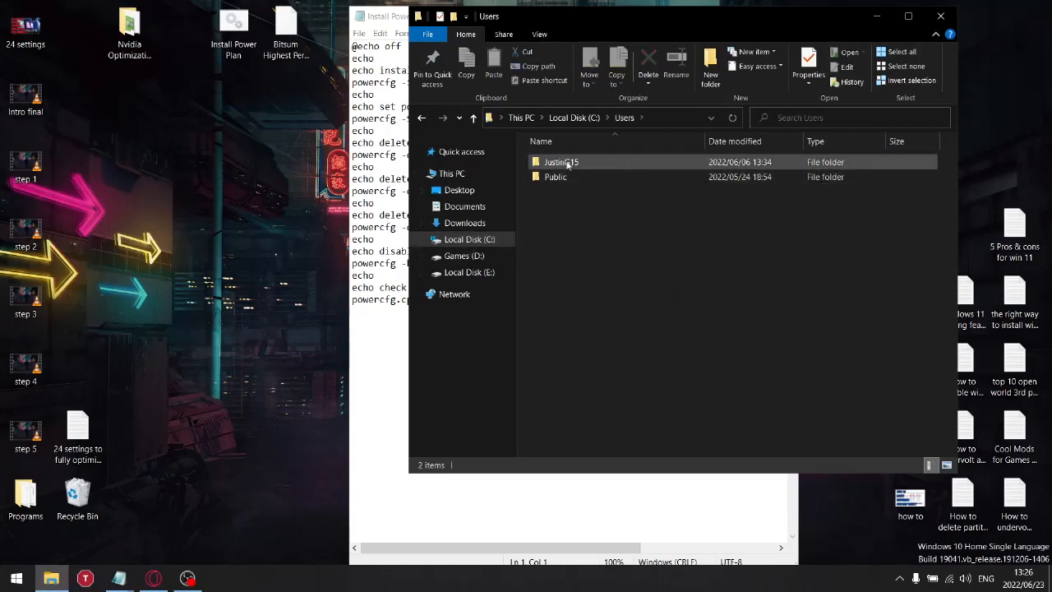
click(593, 166)
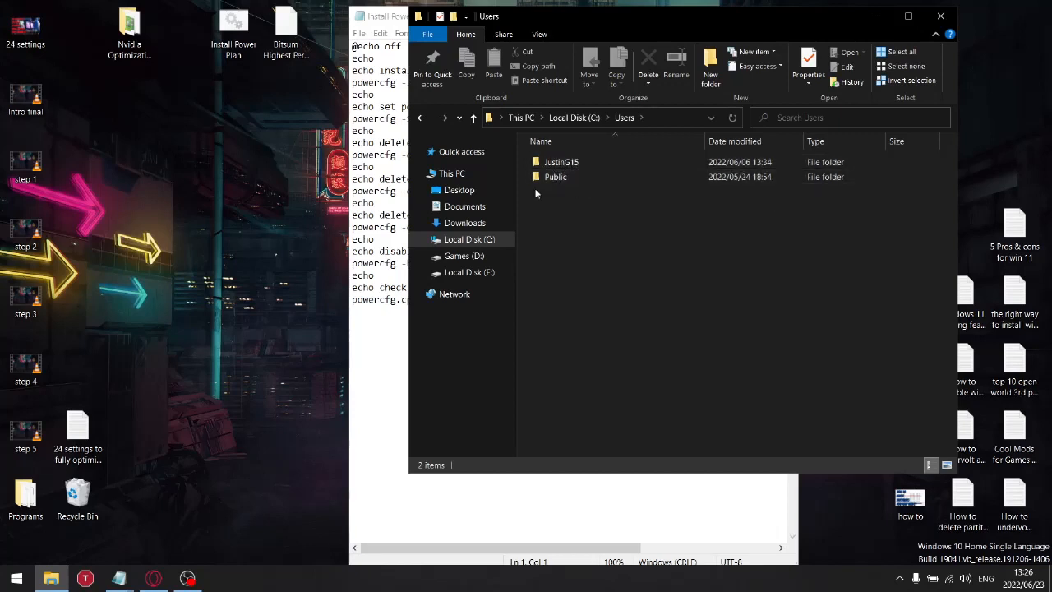
- Replace Administrator in the script's powercfg -import path with the PC's own user folder name and save the file
click(392, 336)
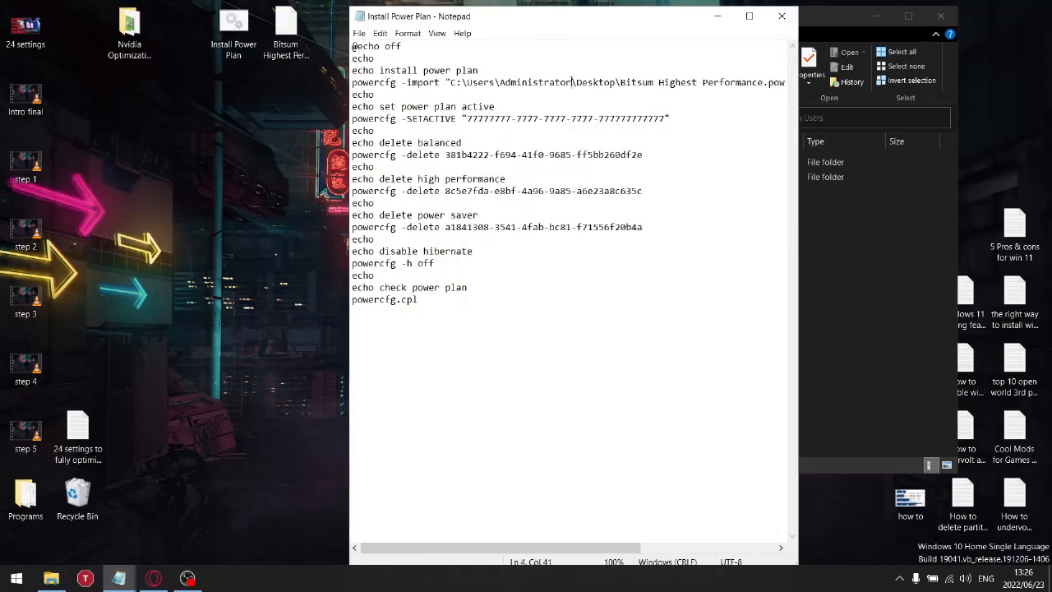
drag(572, 82, 502, 82)
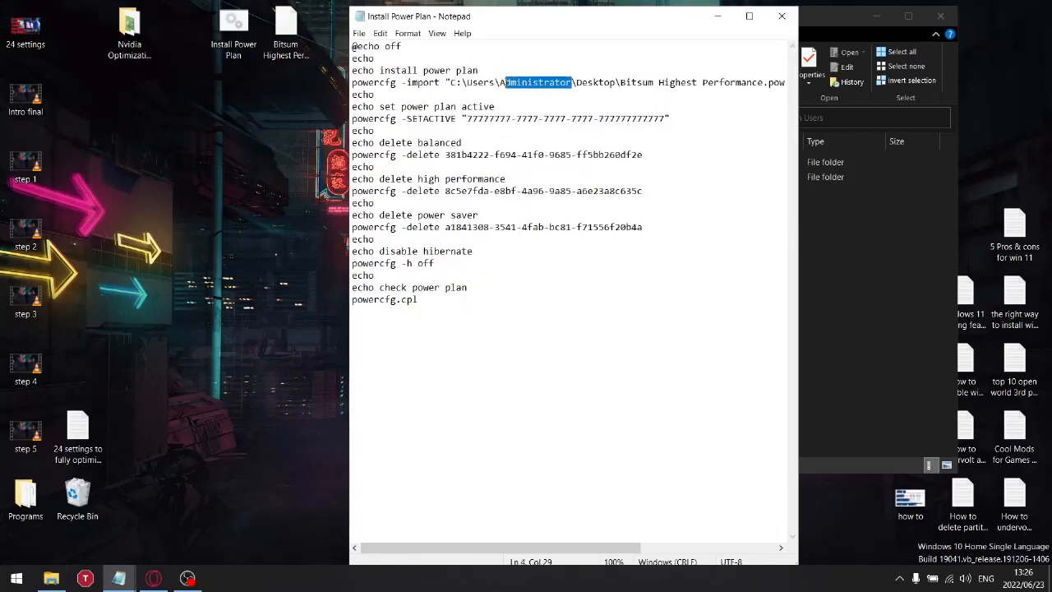
key(BackSpace)
key(BackSpace)
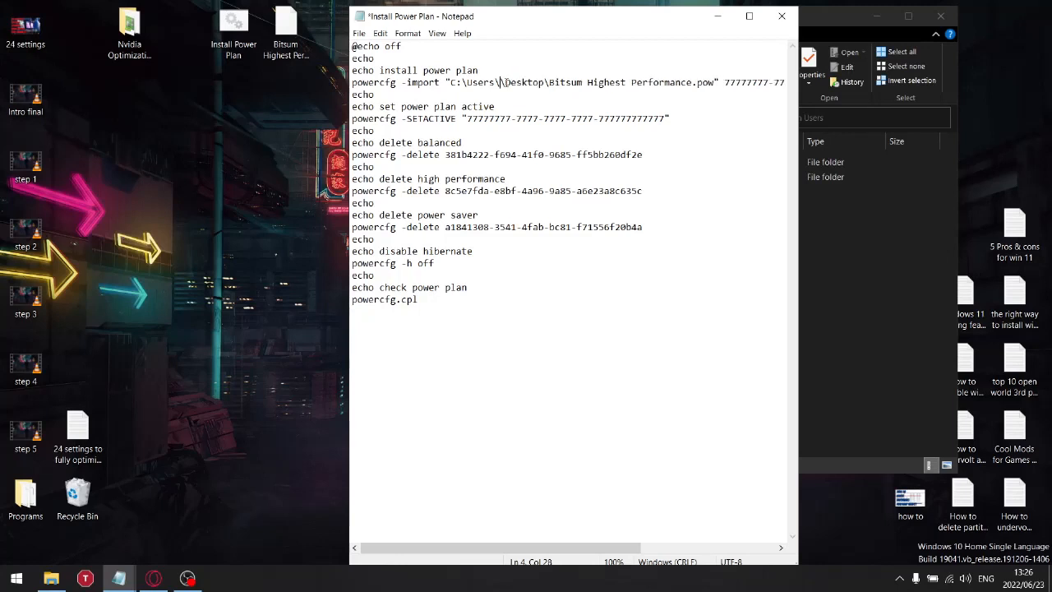
text(Jusr)
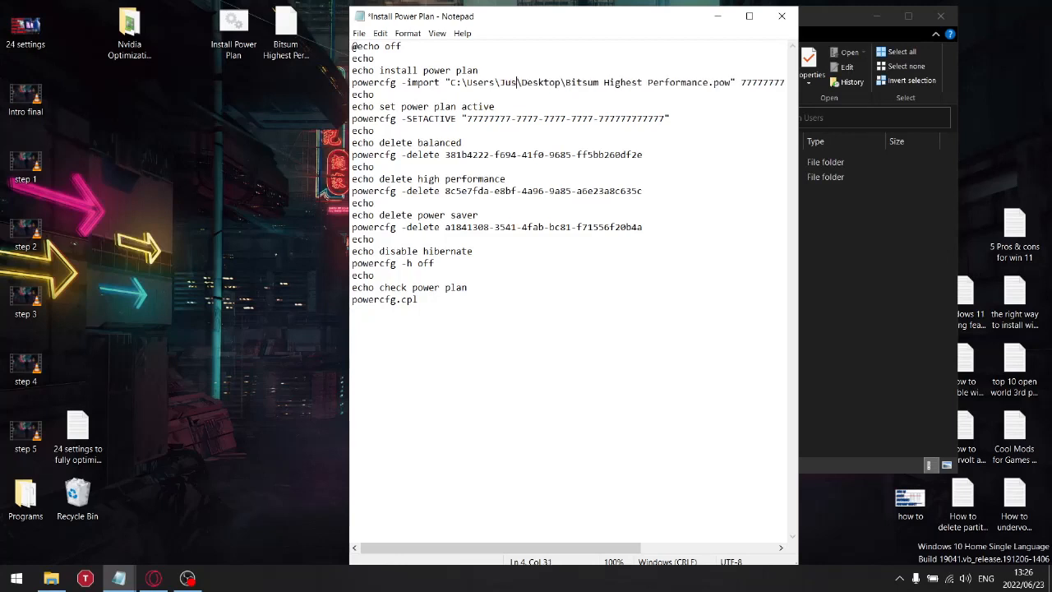
key(BackSpace)
text(tin)
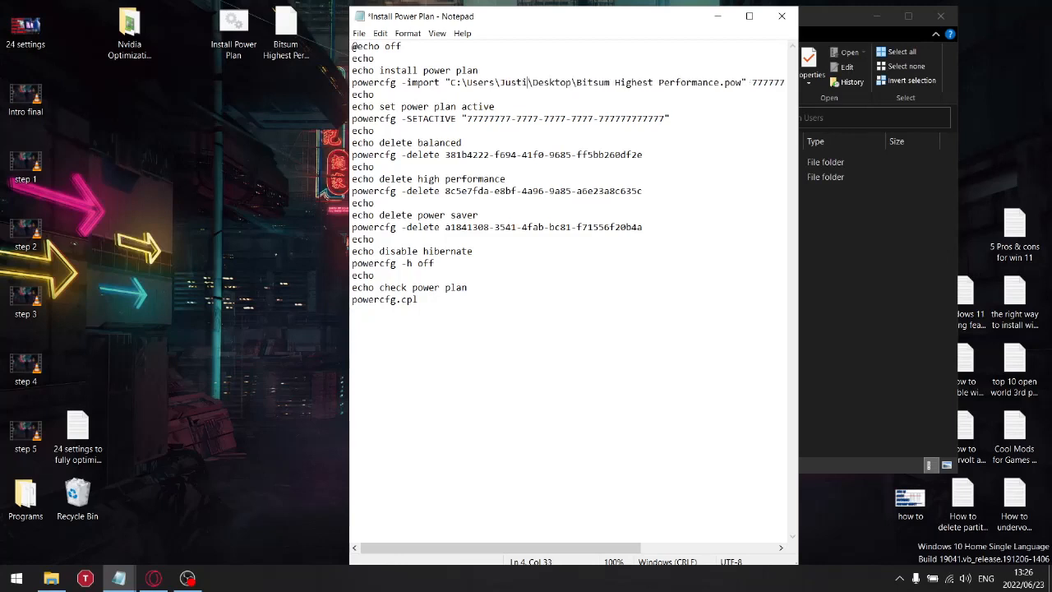
text(G)
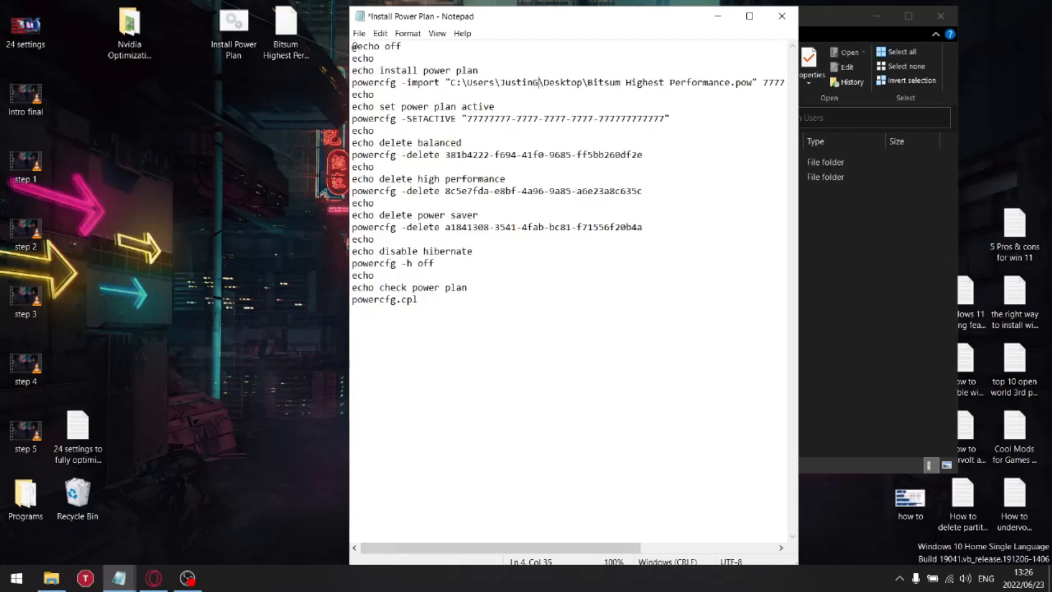
text(15)
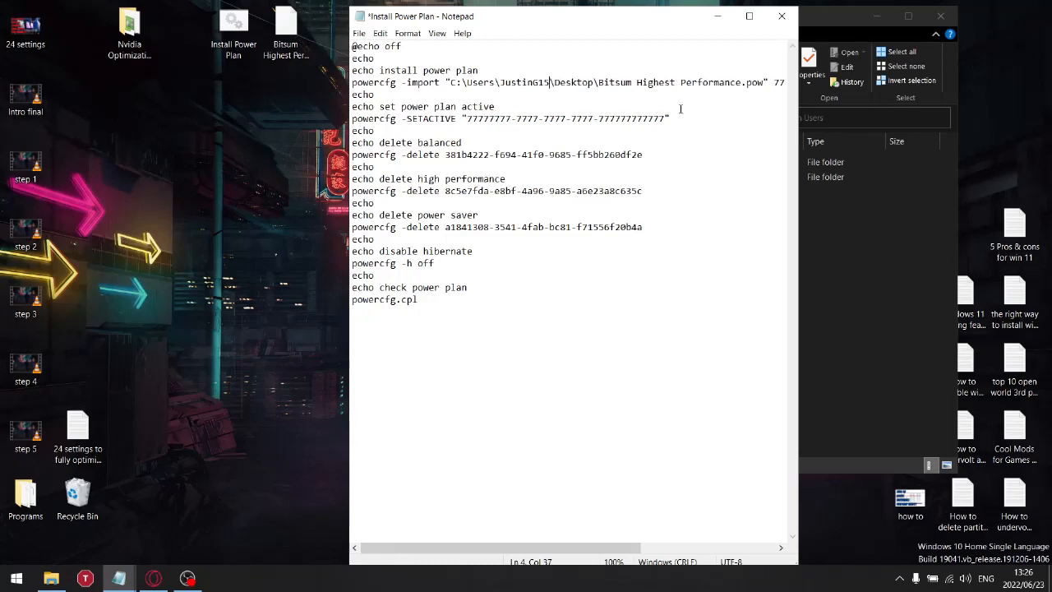
click(362, 34)
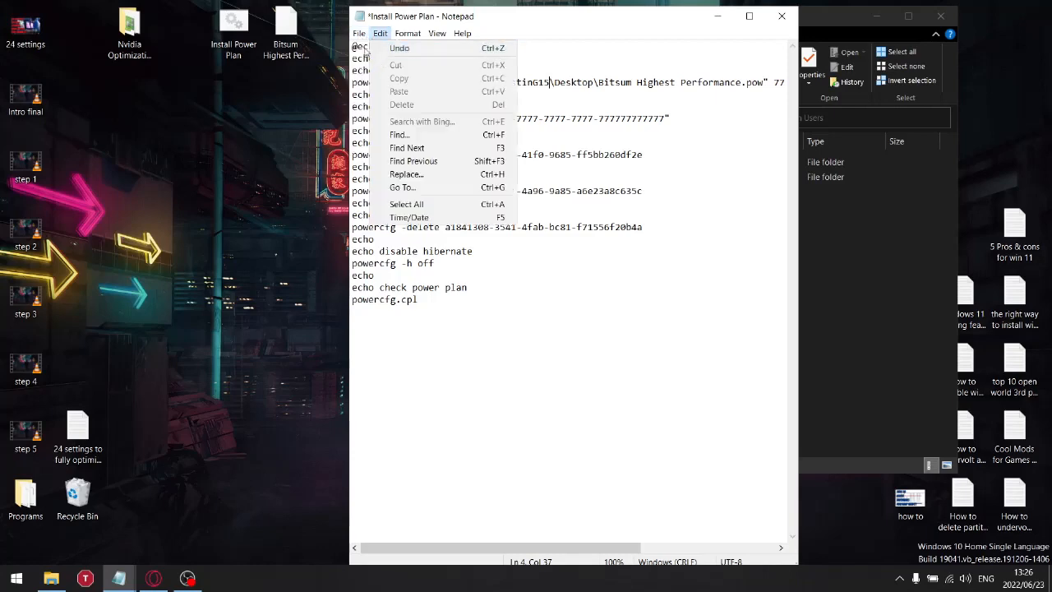
click(377, 87)
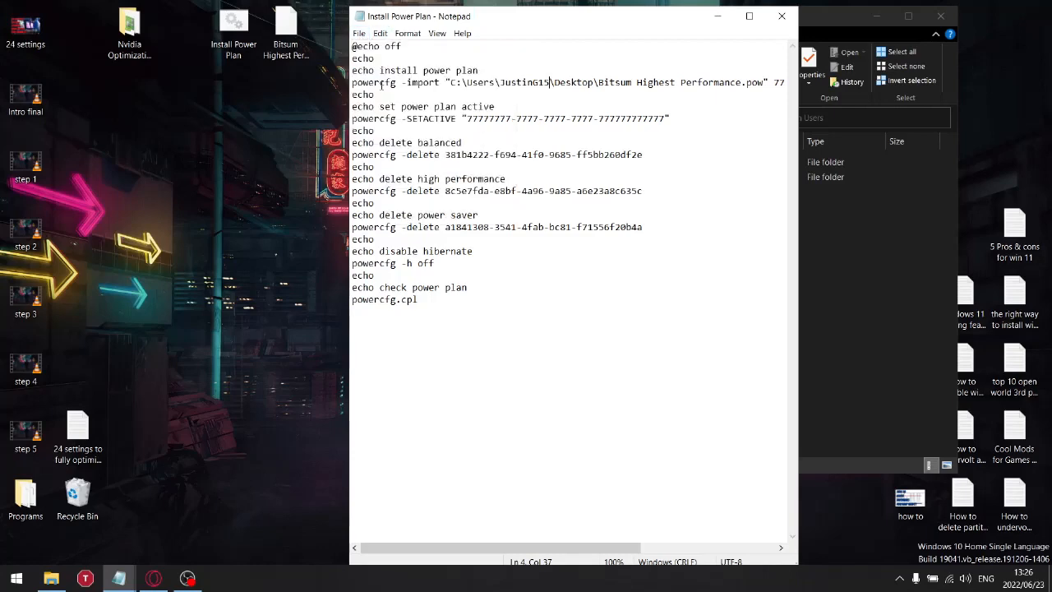
- Close Notepad and File Explorer and run the Install Power Plan script as administrator
click(781, 16)
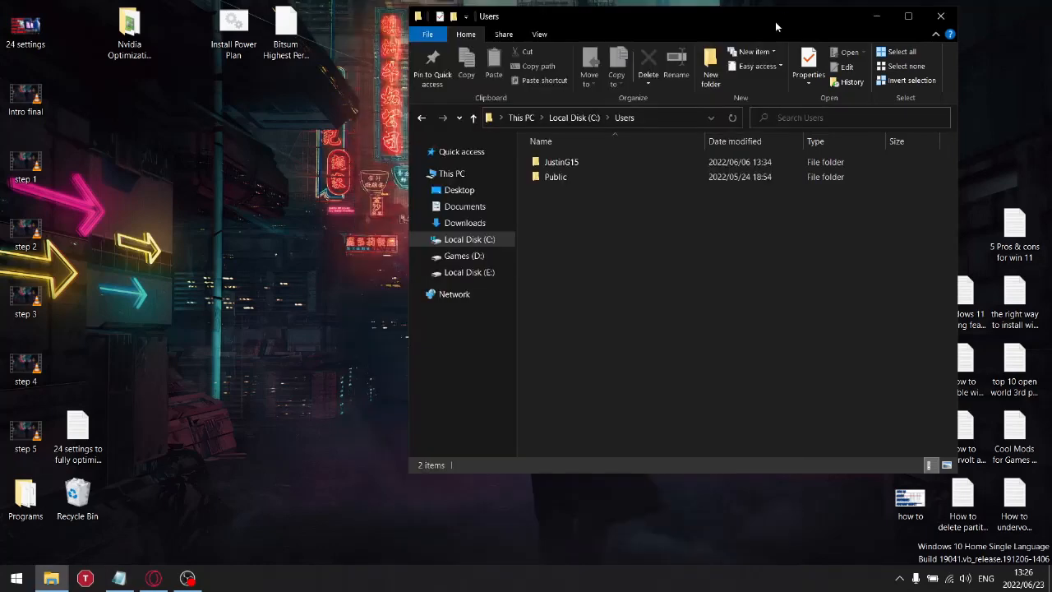
click(940, 15)
right_click(222, 31)
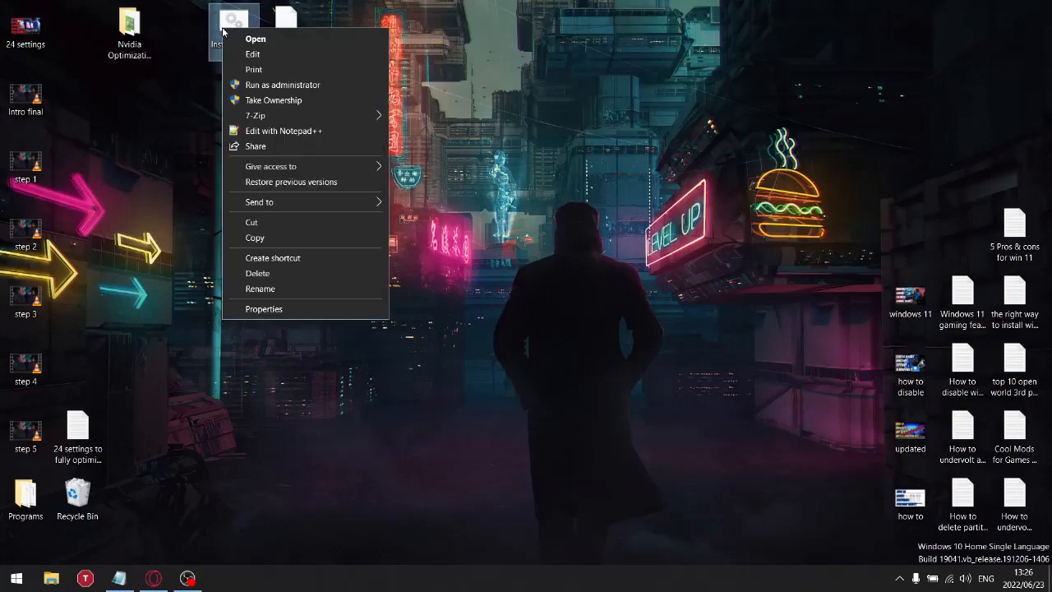
click(275, 86)
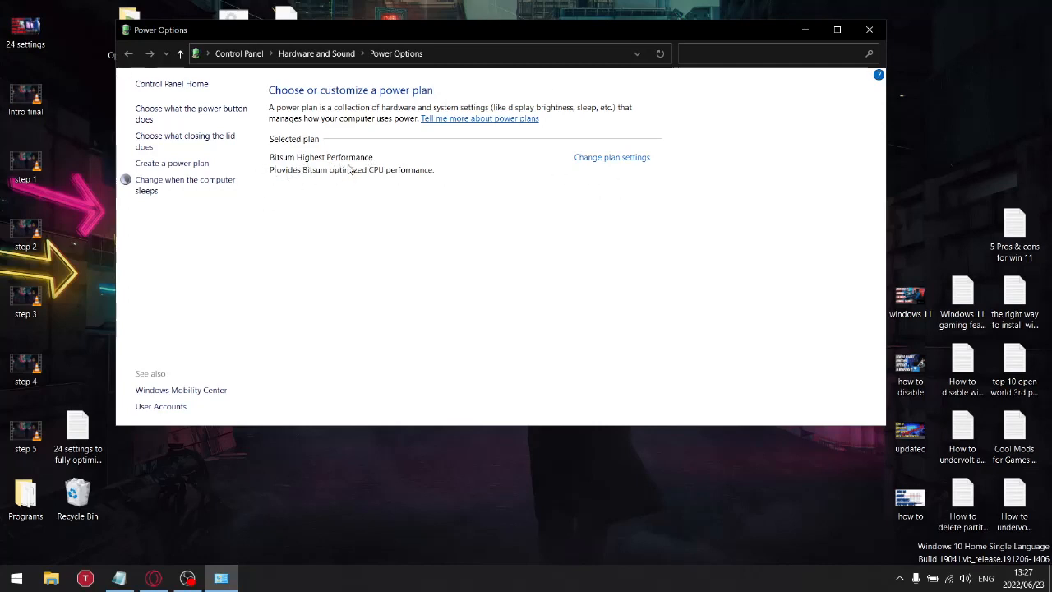
- Open the Bitsum Highest Performance plan's advanced power settings and examine the slide show, wireless adapter power saving and sleep settings
click(588, 161)
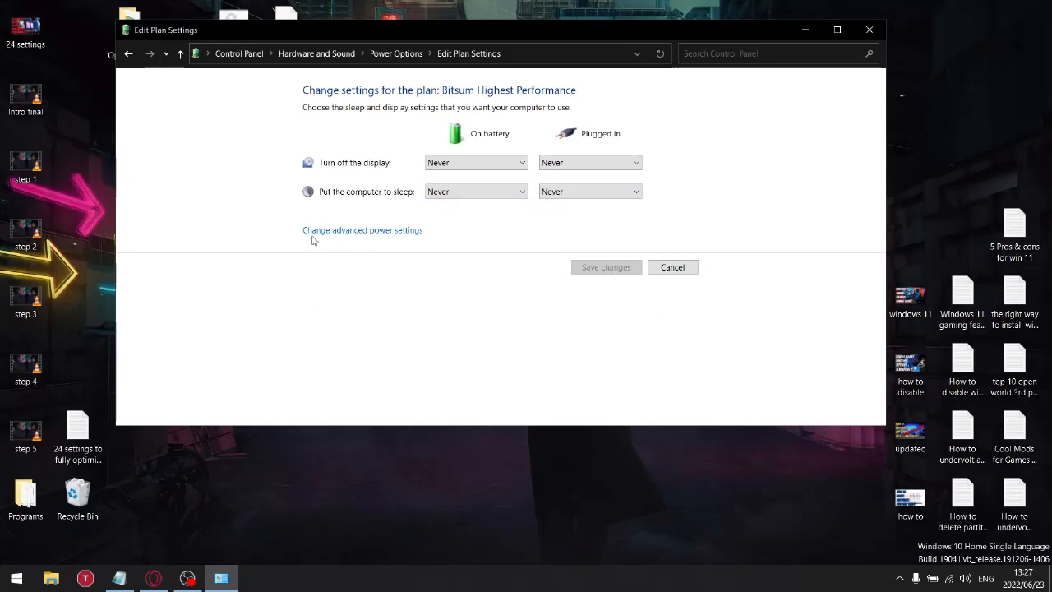
click(362, 230)
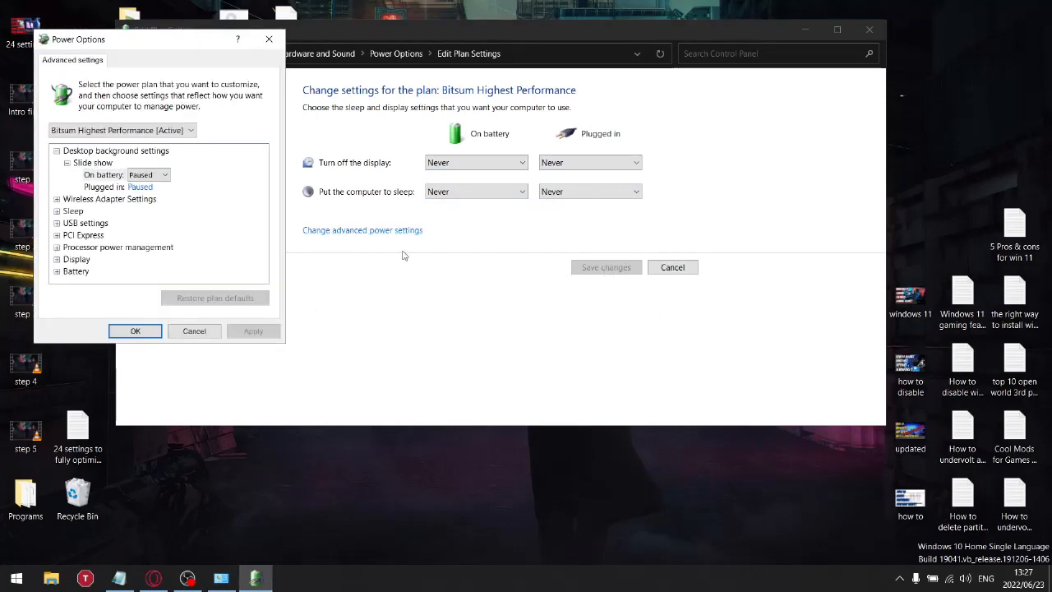
click(143, 176)
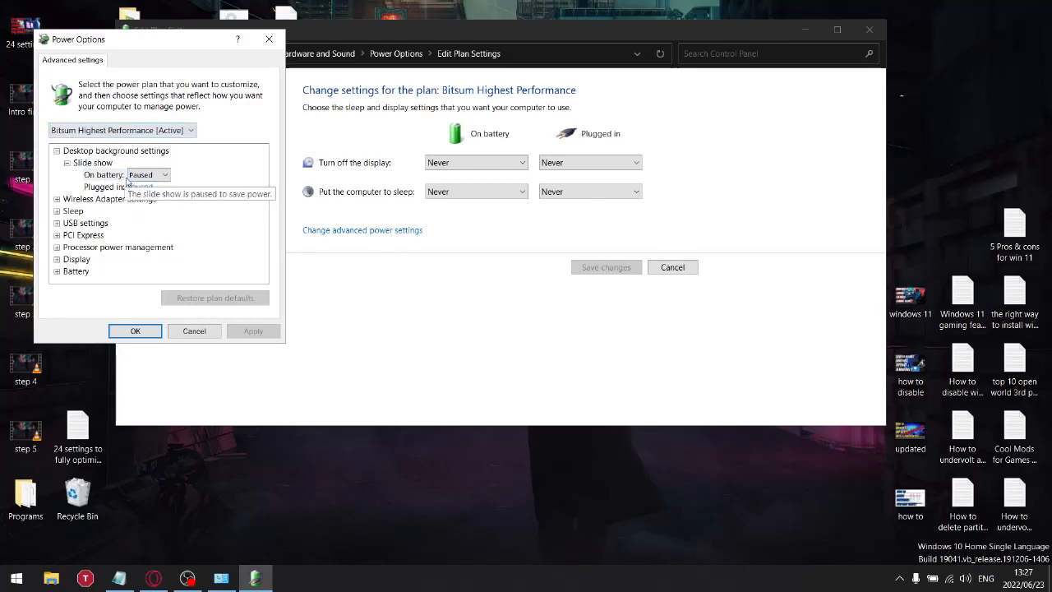
click(56, 198)
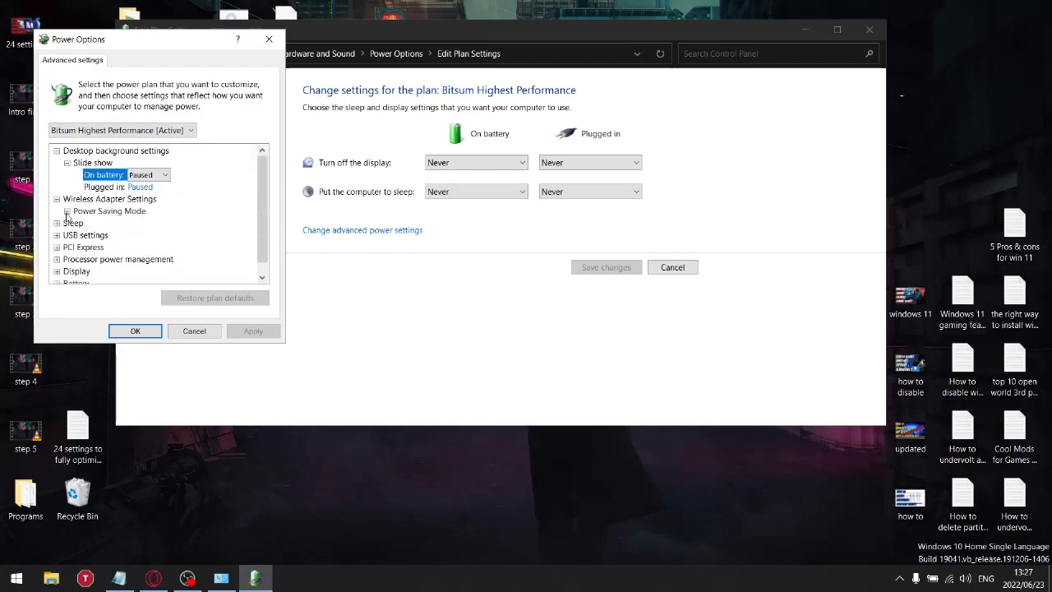
click(67, 211)
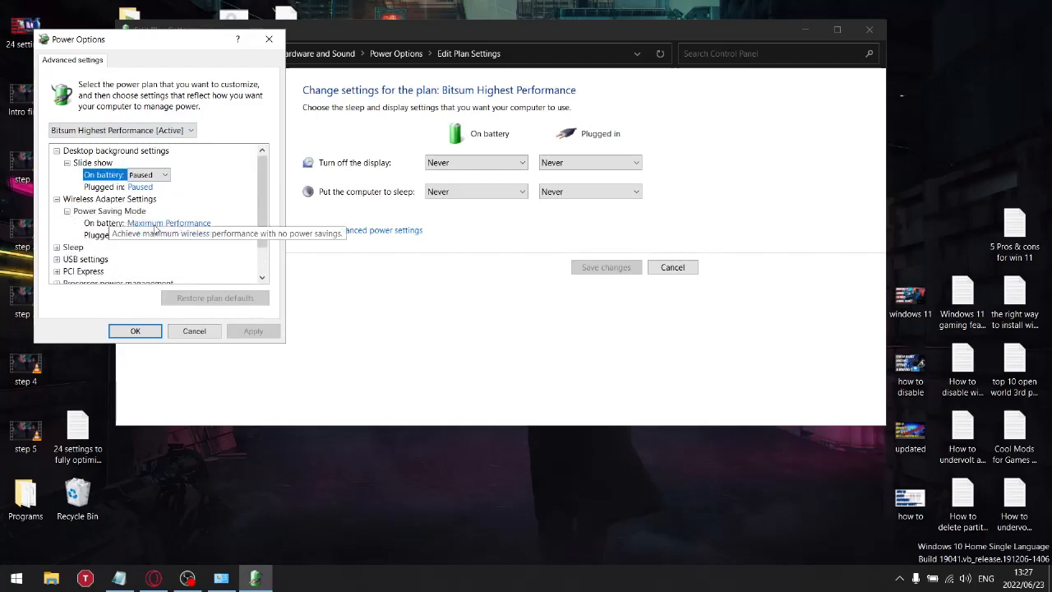
click(57, 246)
click(68, 260)
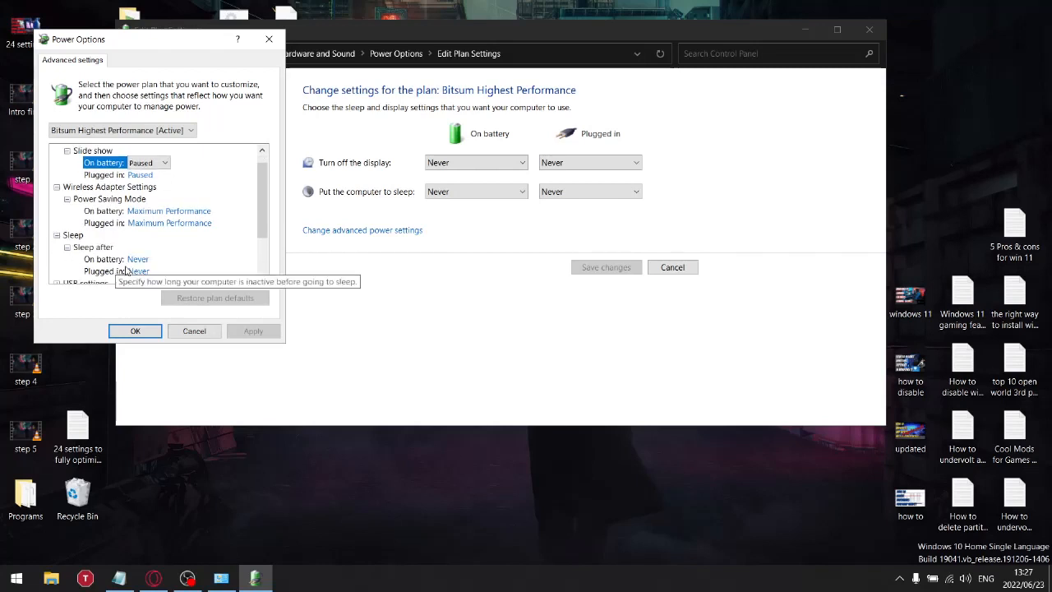
- Examine the plan's USB selective suspend and PCI Express Link State Power Management settings
click(261, 277)
click(262, 277)
click(261, 277)
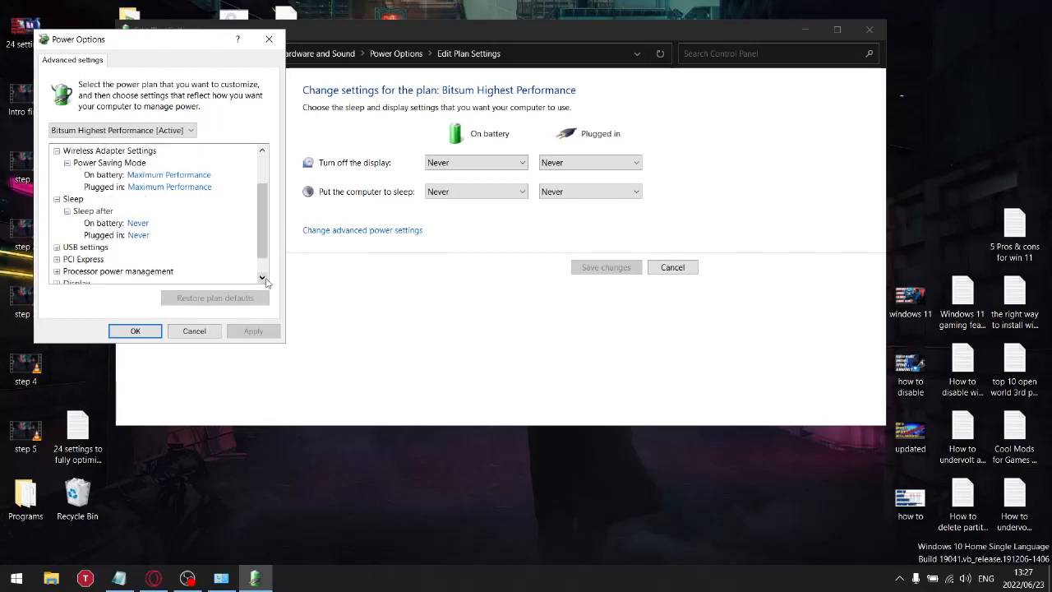
click(261, 277)
click(57, 235)
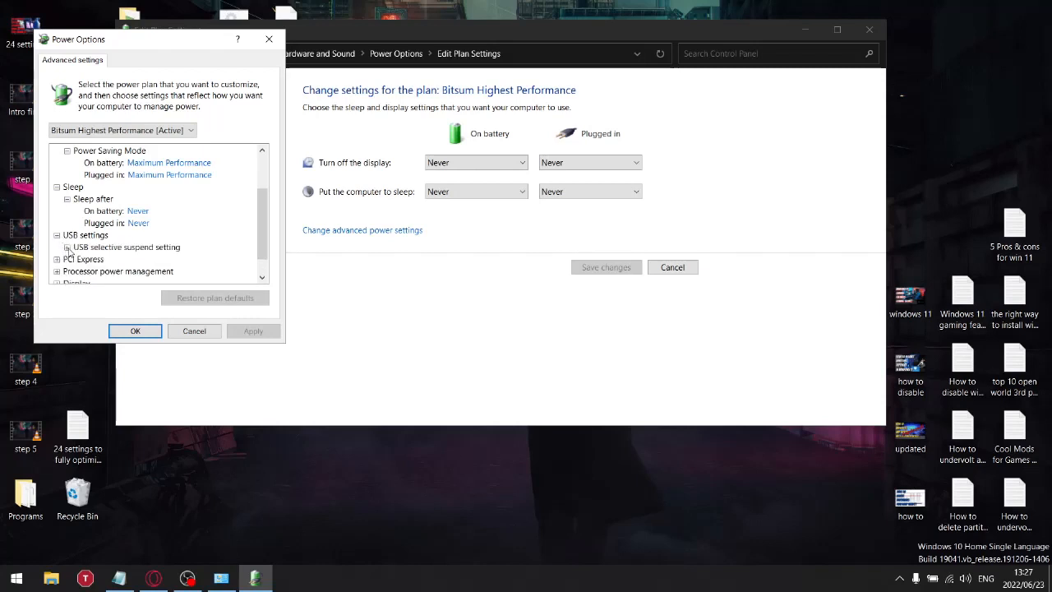
click(67, 247)
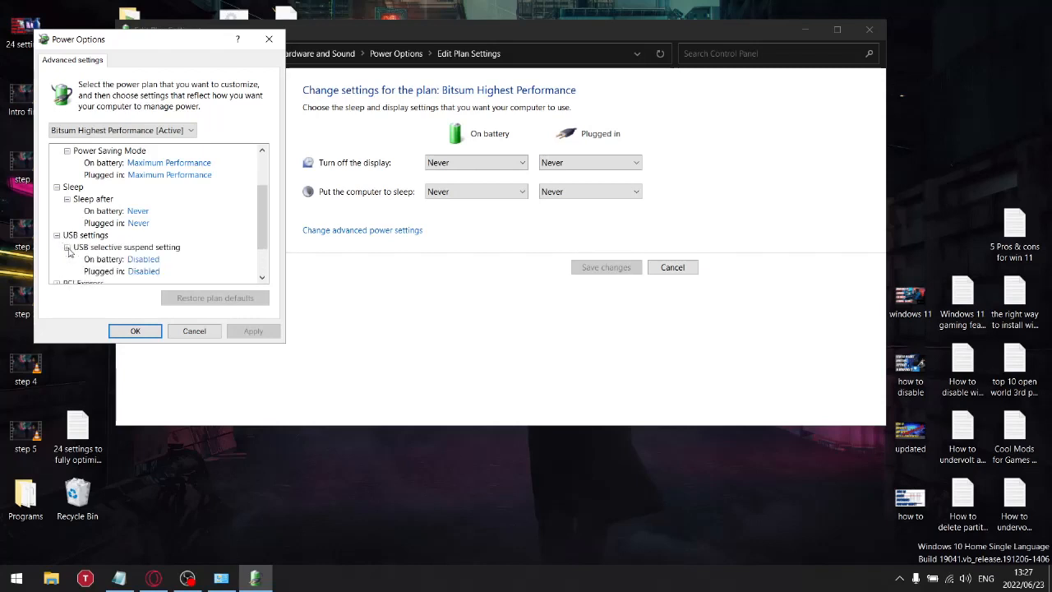
click(262, 277)
click(261, 277)
click(261, 277)
click(261, 277)
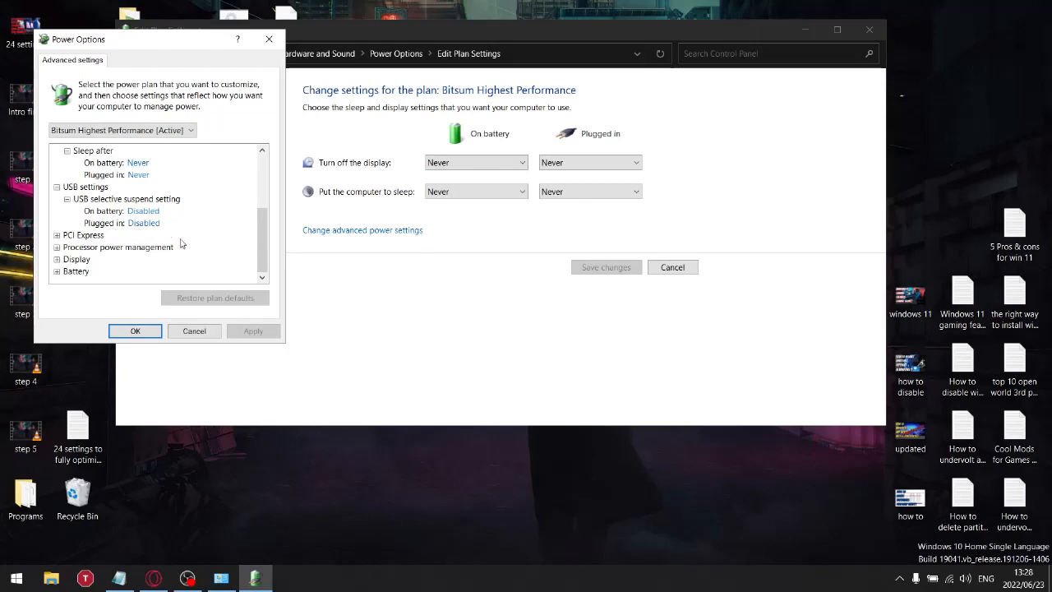
click(56, 235)
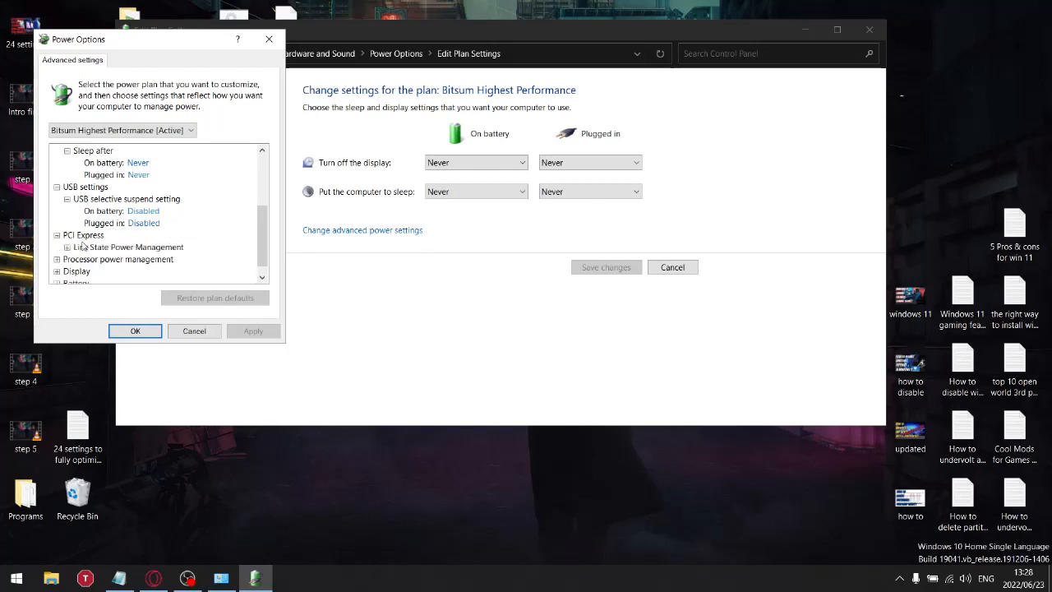
click(67, 247)
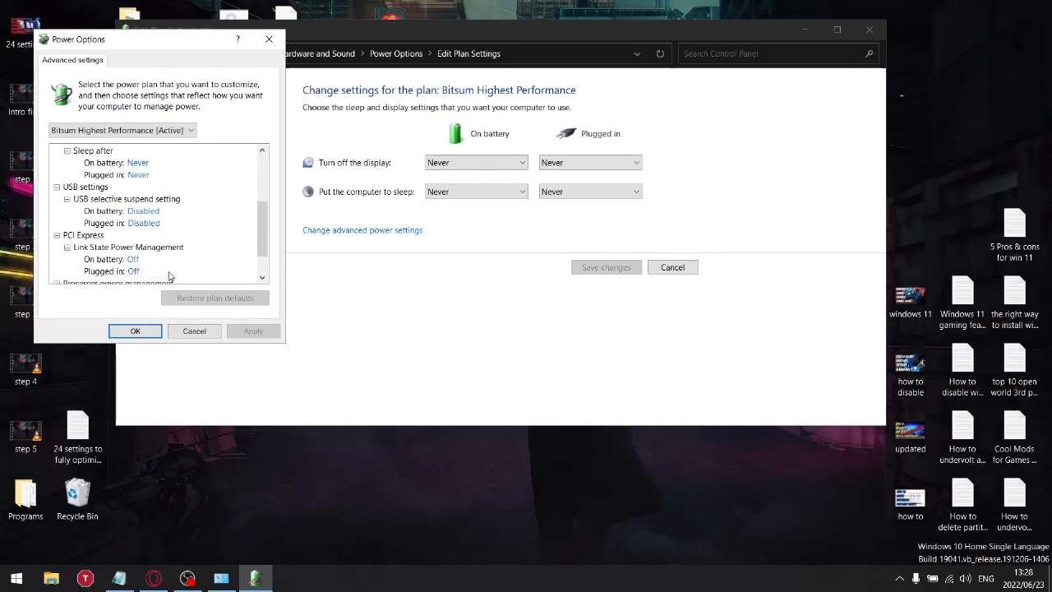
- Examine the processor power management settings: maximum frequency, minimum and maximum processor state, and system cooling policy
scroll(82, 271, down, 1)
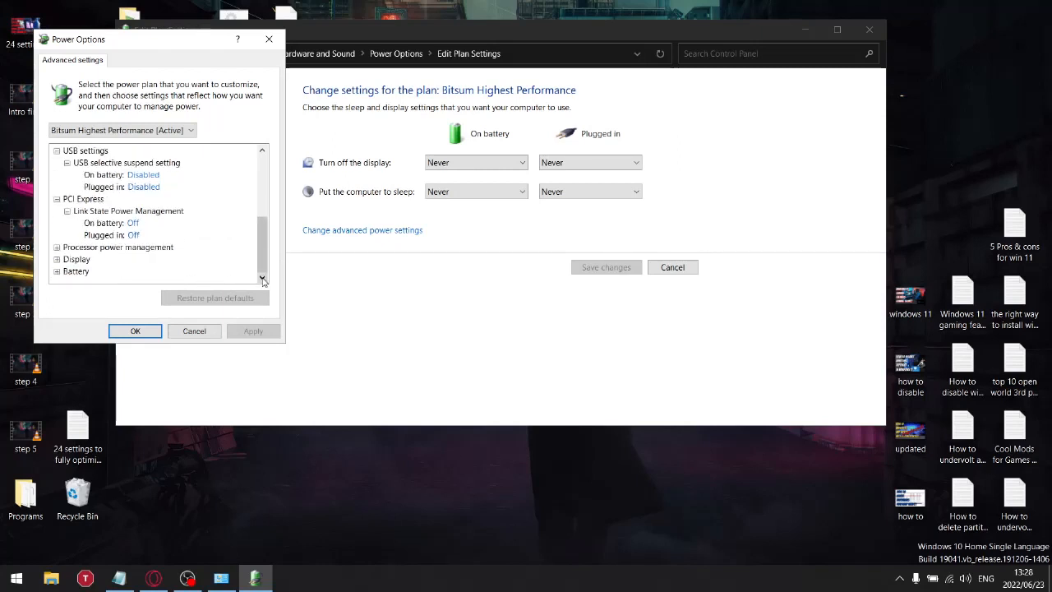
click(57, 248)
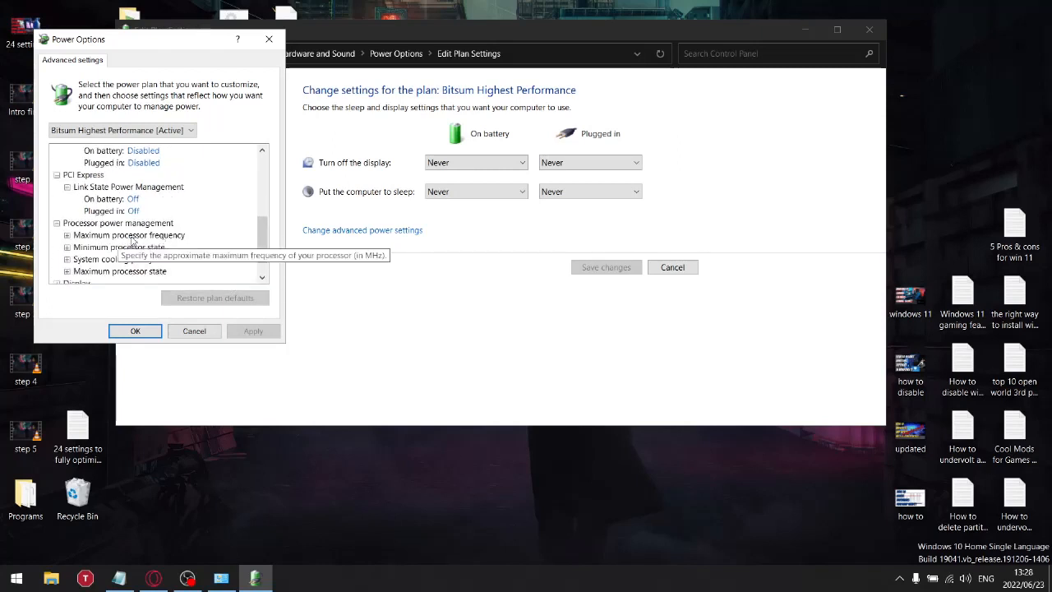
click(68, 236)
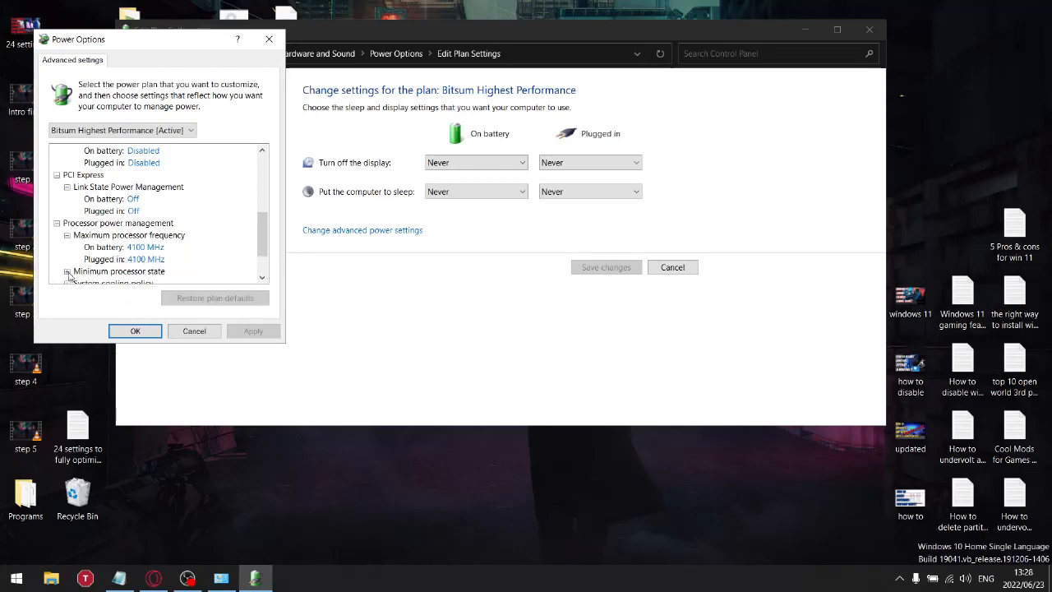
scroll(71, 276, down, 1)
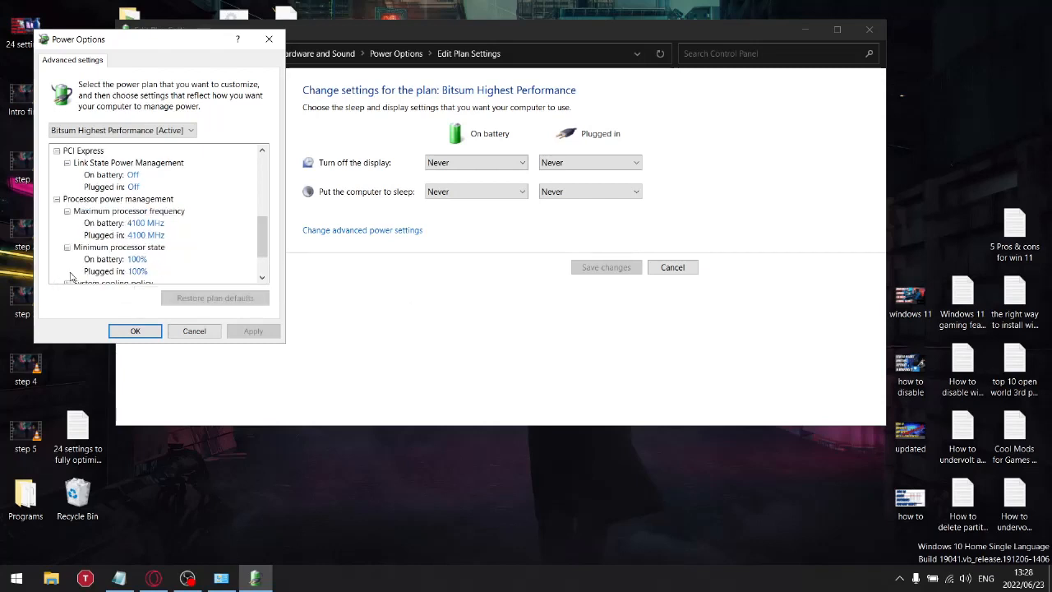
click(262, 277)
click(262, 277)
click(262, 277)
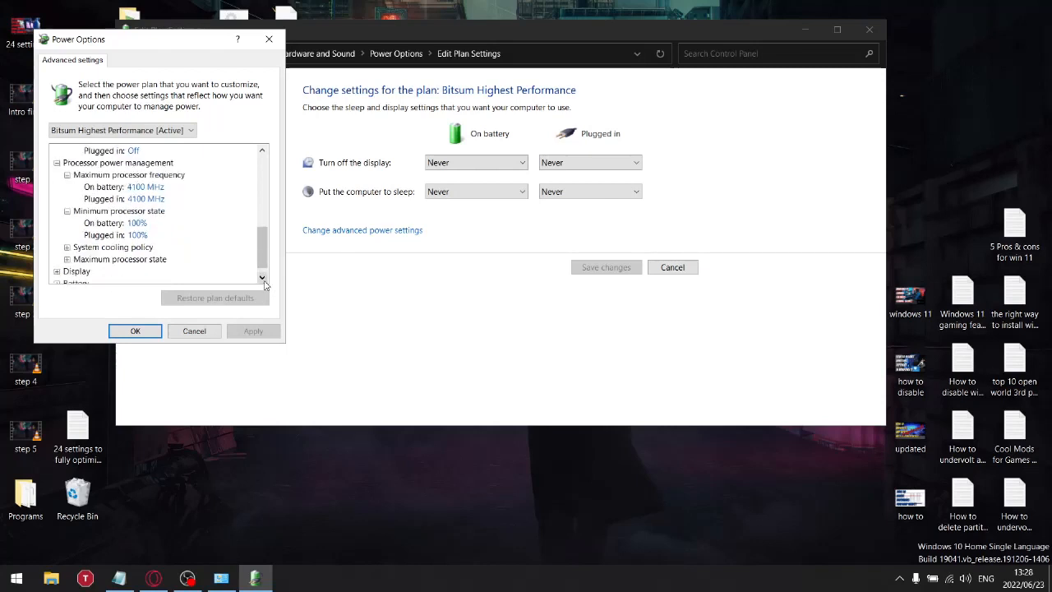
click(68, 249)
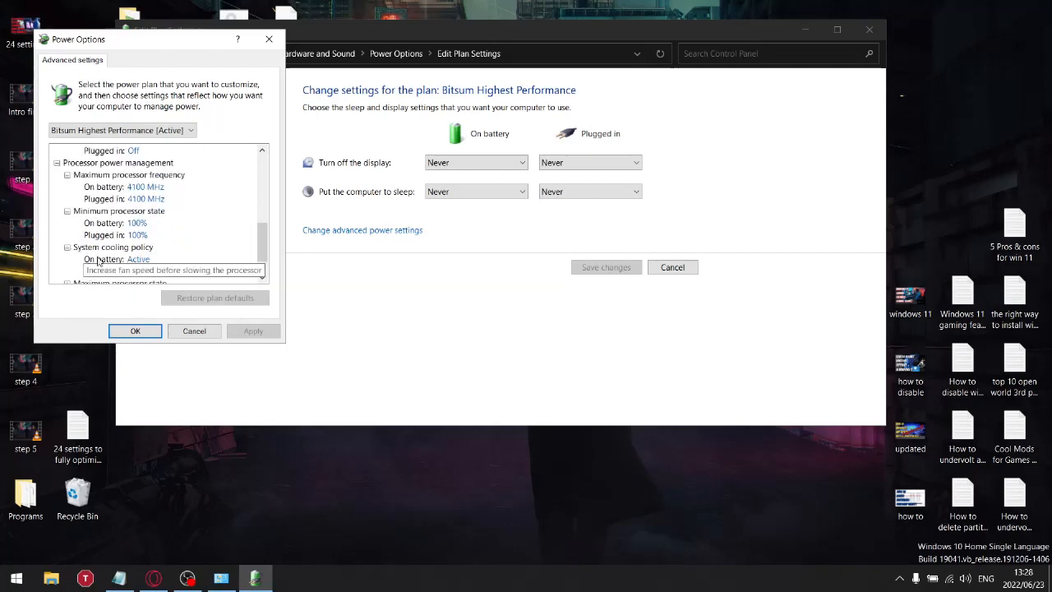
click(262, 277)
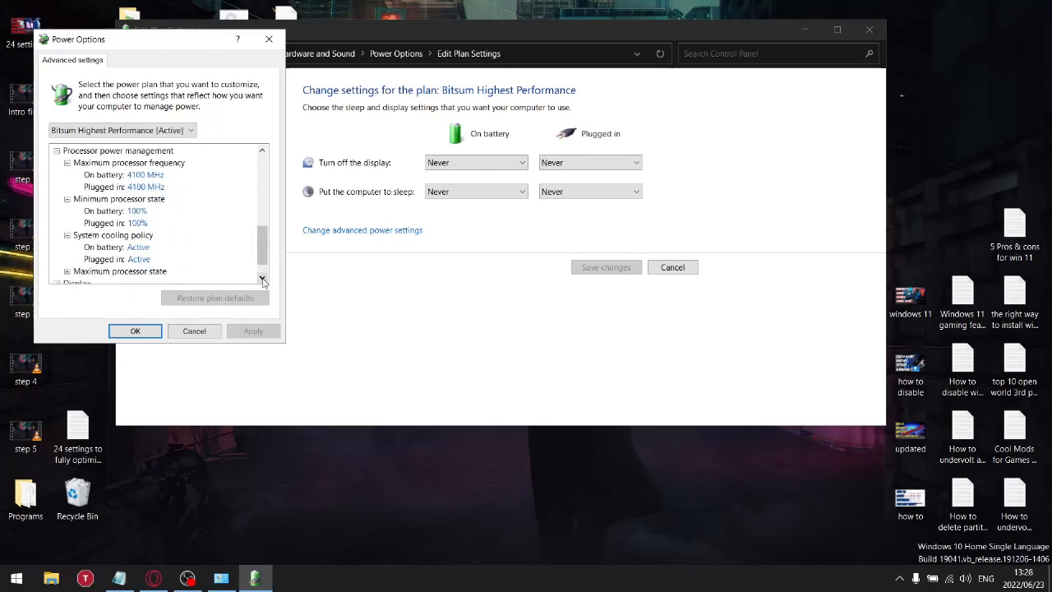
click(262, 277)
click(262, 277)
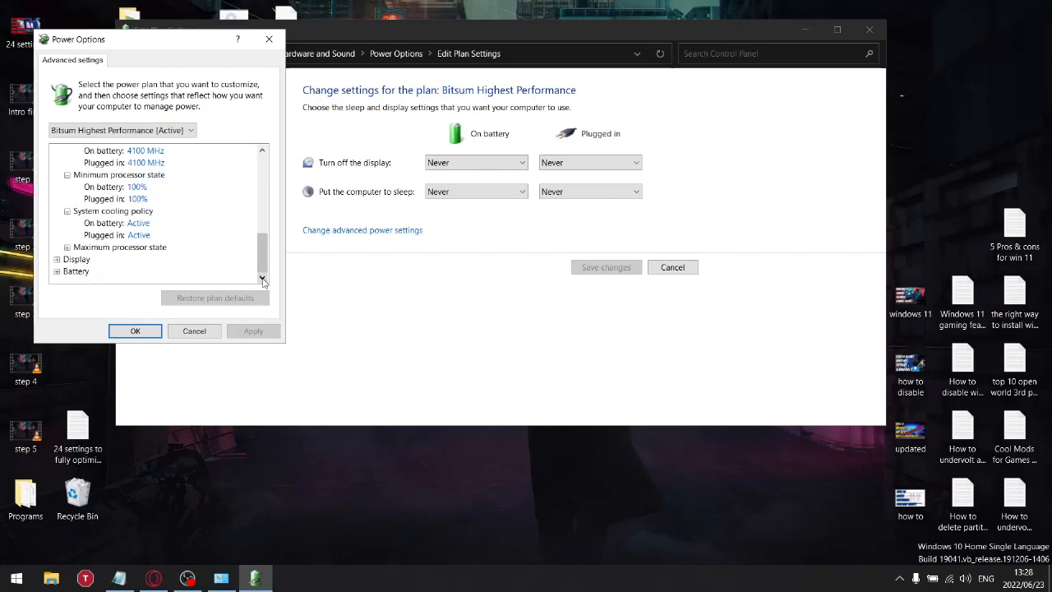
click(67, 247)
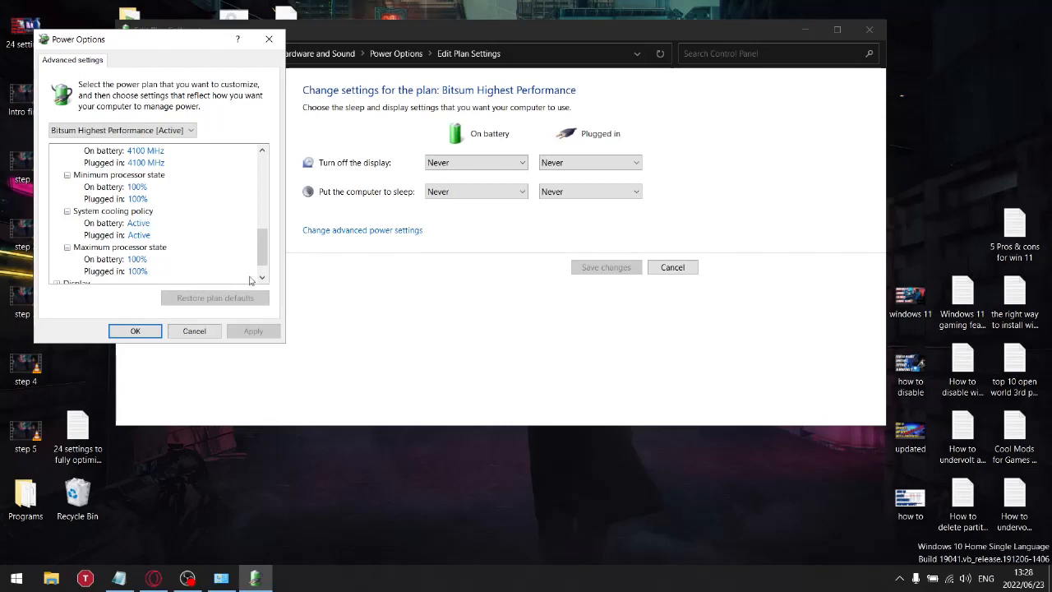
- Examine the plan's Display settings, including the Turn off display after option
click(262, 278)
click(262, 279)
click(57, 259)
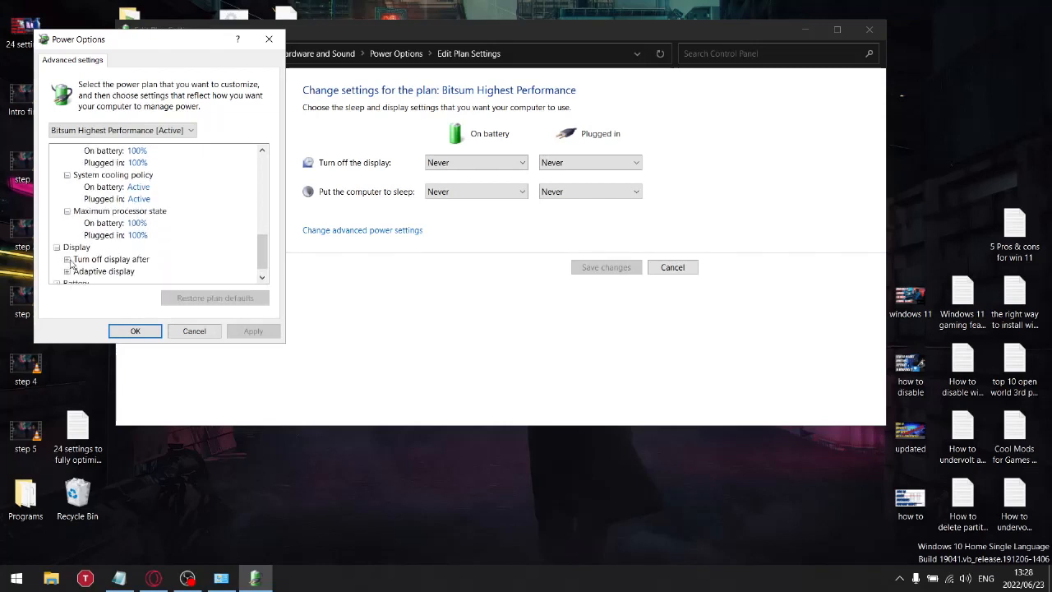
click(67, 260)
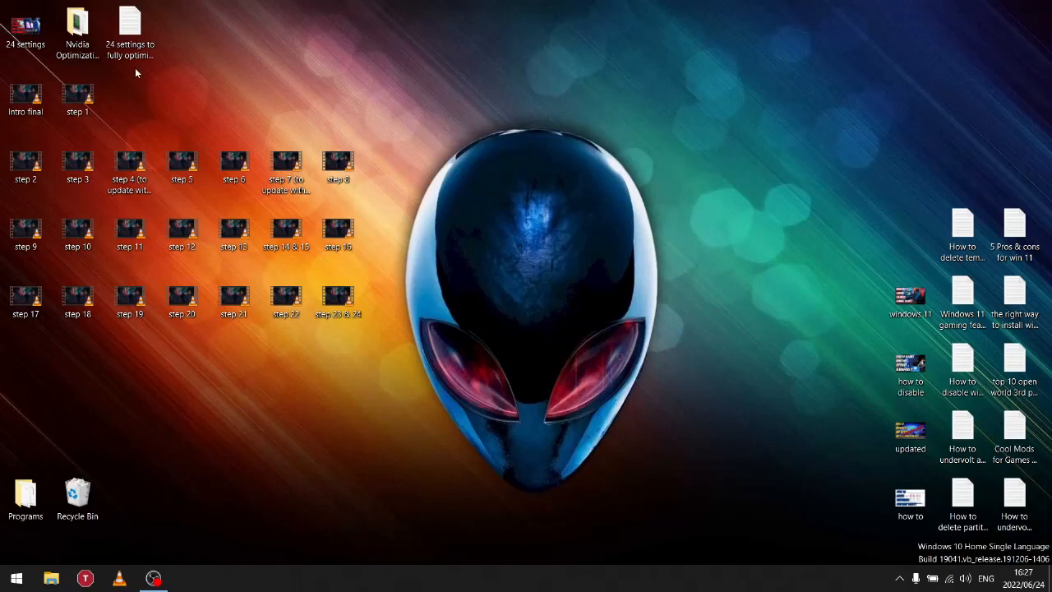
- Extract the ThrottleStop application from the ThrottleStop_9.4 archive in the Nvidia Optimizations folder to the desktop
double_click(75, 41)
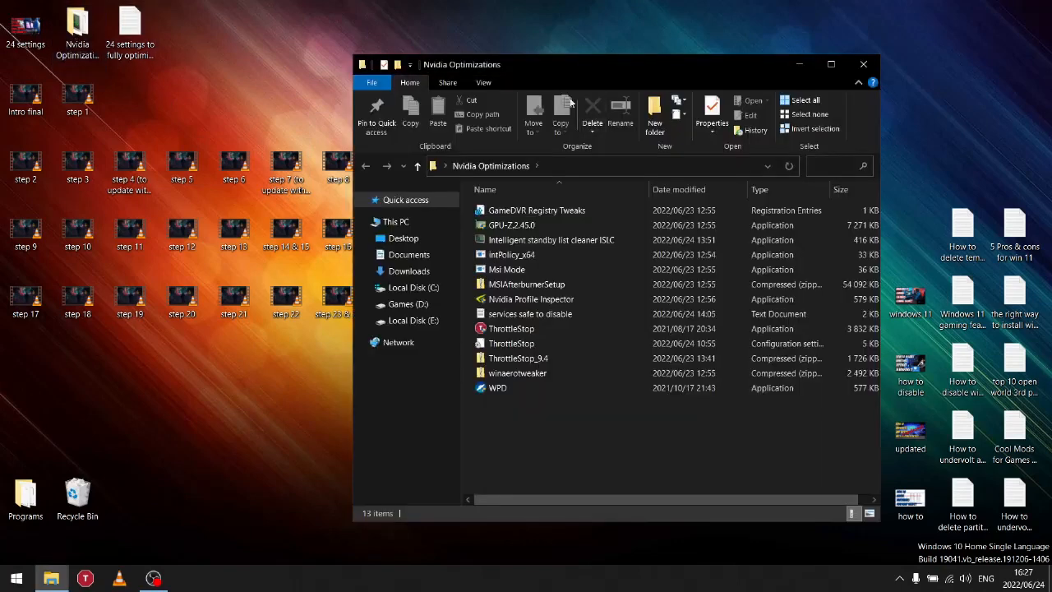
double_click(500, 359)
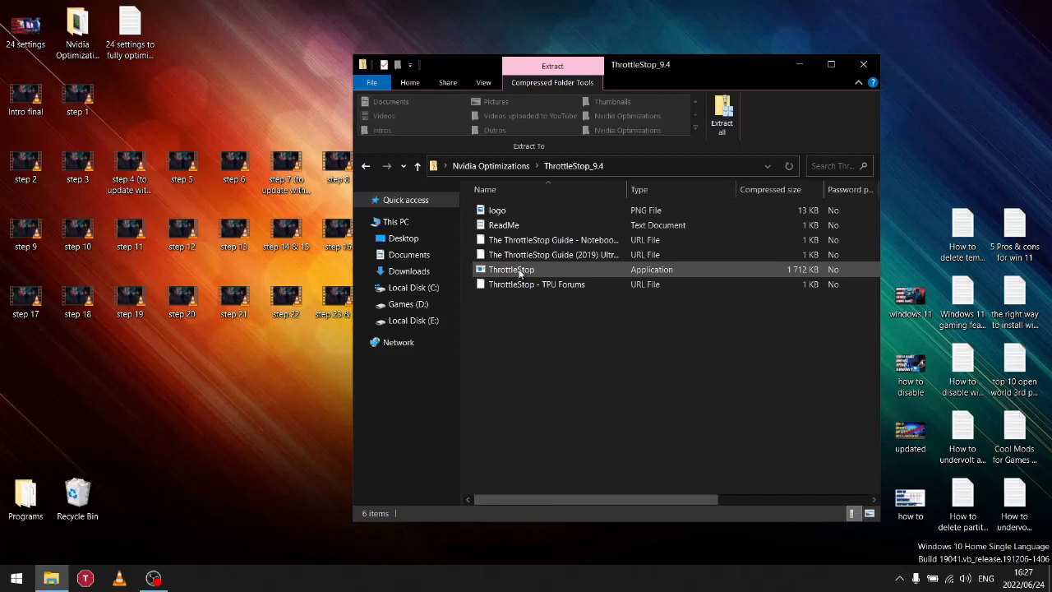
drag(519, 273, 288, 402)
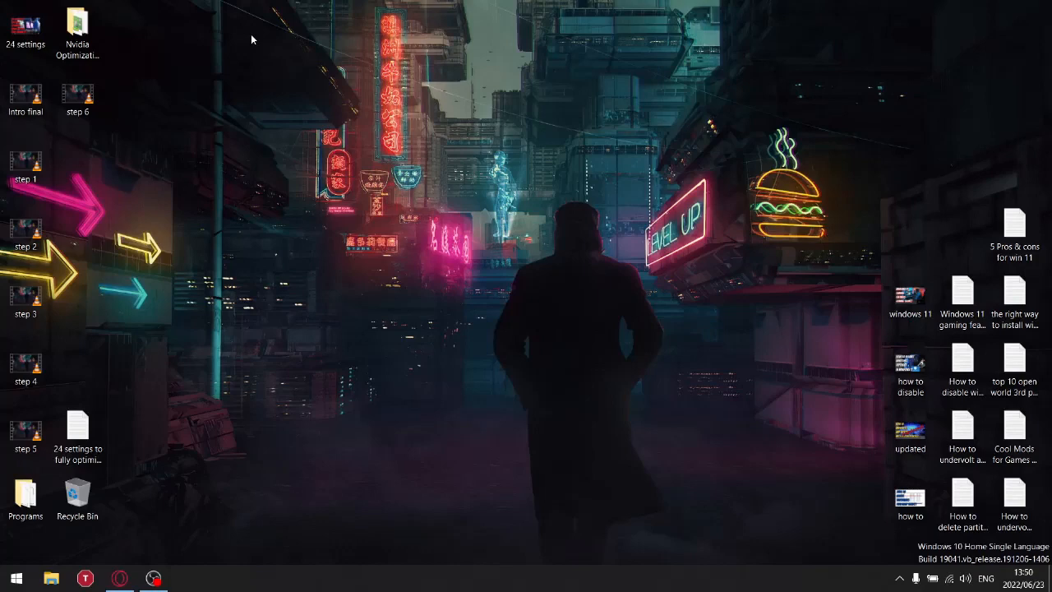
- Bring up the running ThrottleStop window from the hidden background apps and reposition it higher on the desktop
click(899, 579)
click(927, 524)
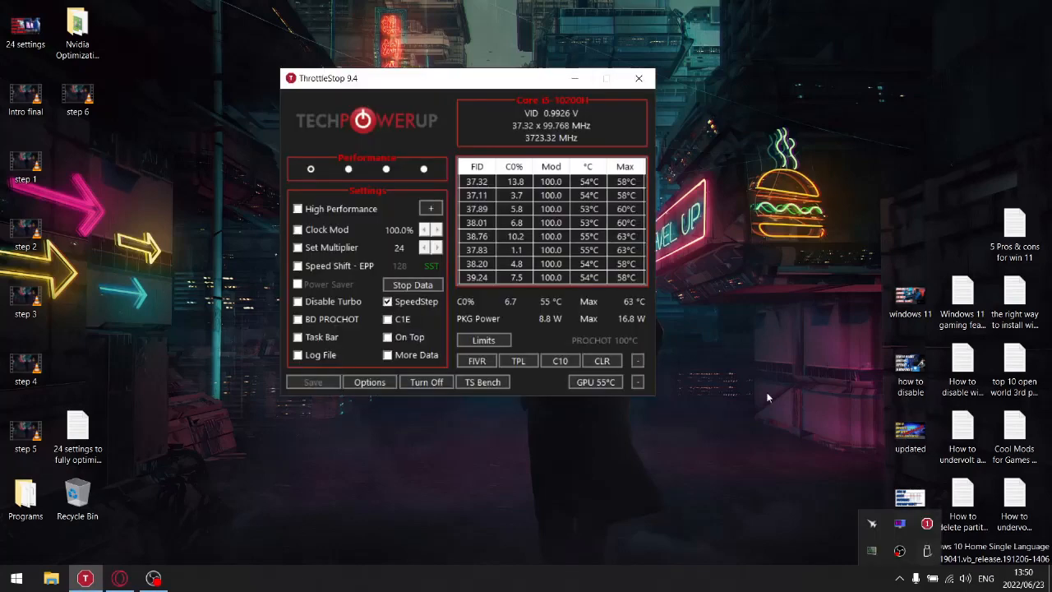
drag(508, 88, 555, 18)
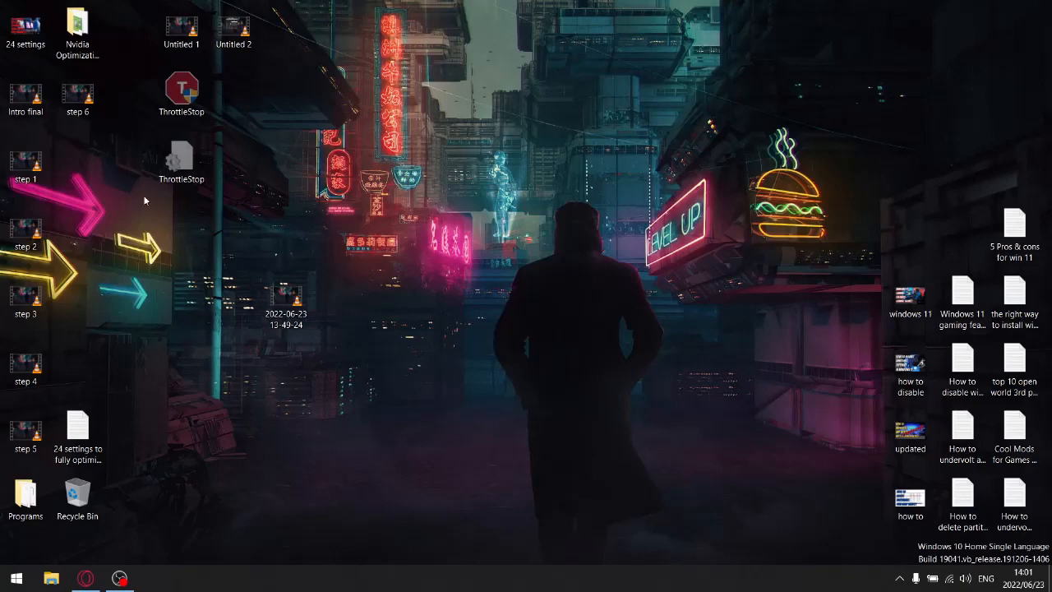
- Move the ThrottleStop application and its configuration file from the desktop into the Nvidia Optimizations folder
click(181, 92)
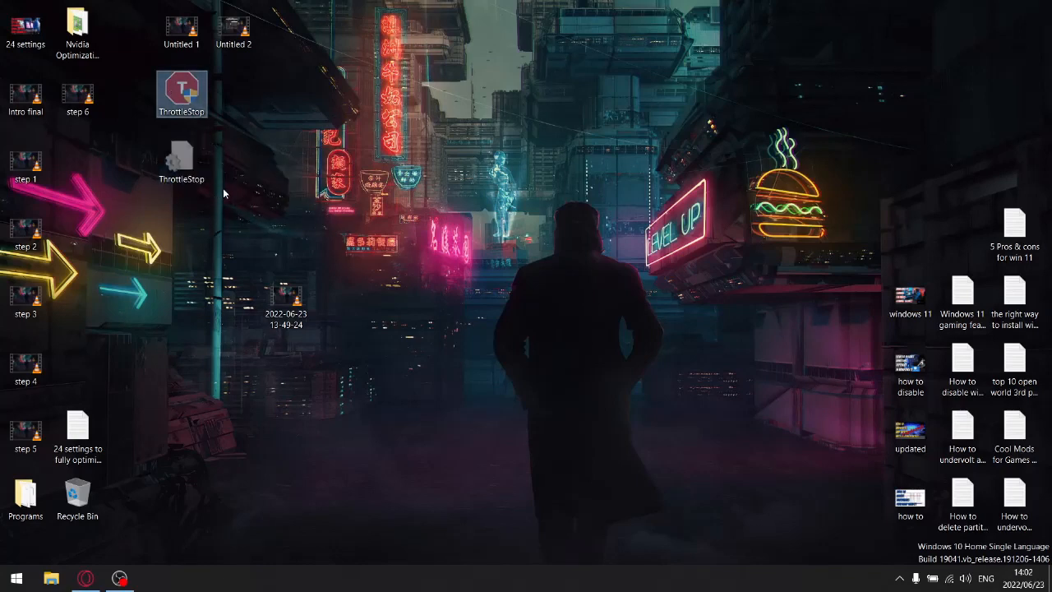
drag(231, 220, 181, 99)
right_click(180, 99)
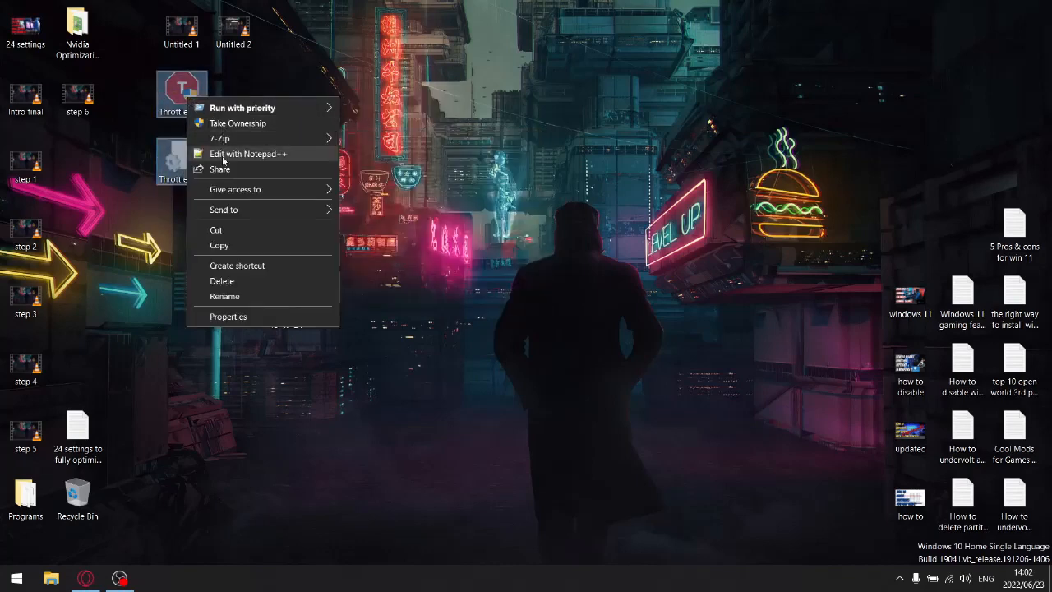
click(217, 231)
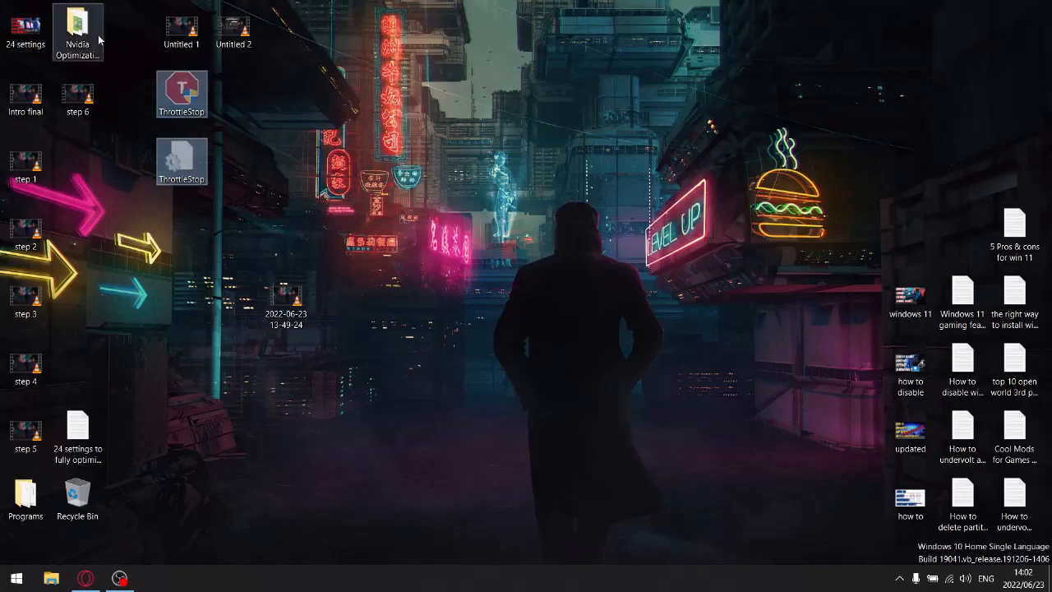
mouse_move(92, 42)
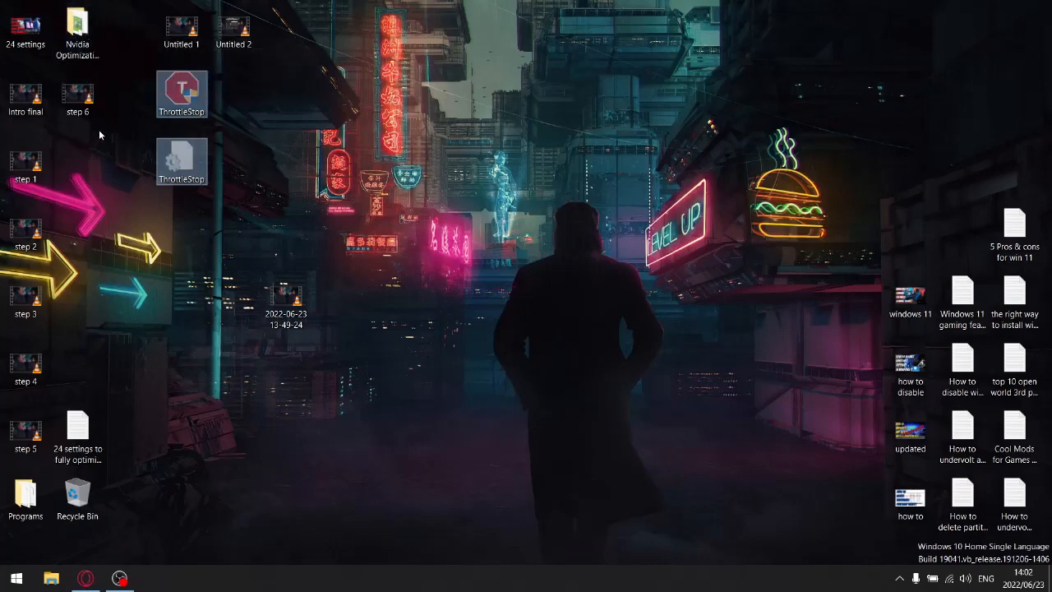
right_click(82, 43)
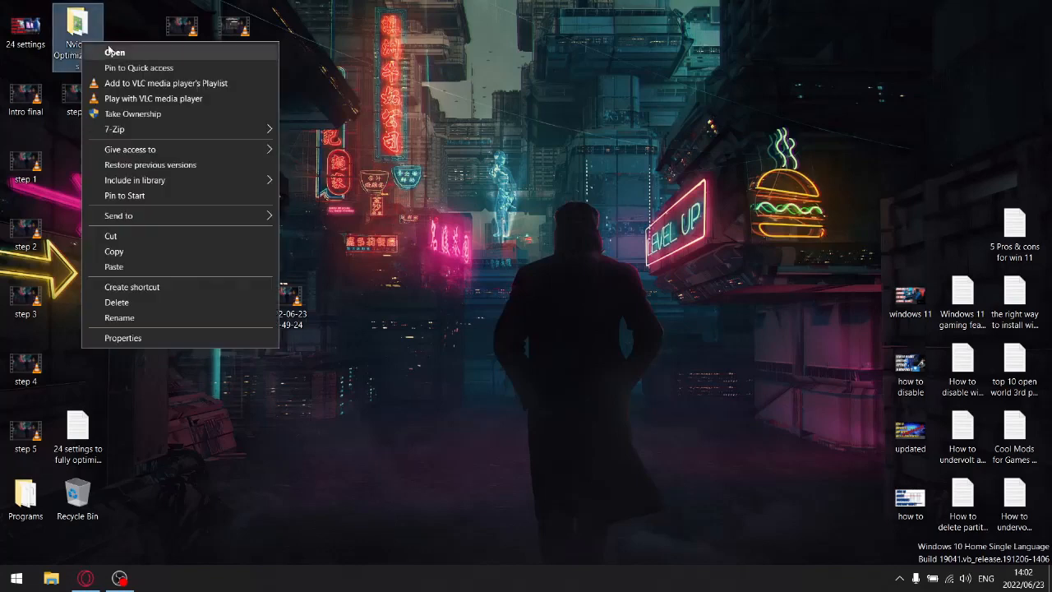
click(142, 267)
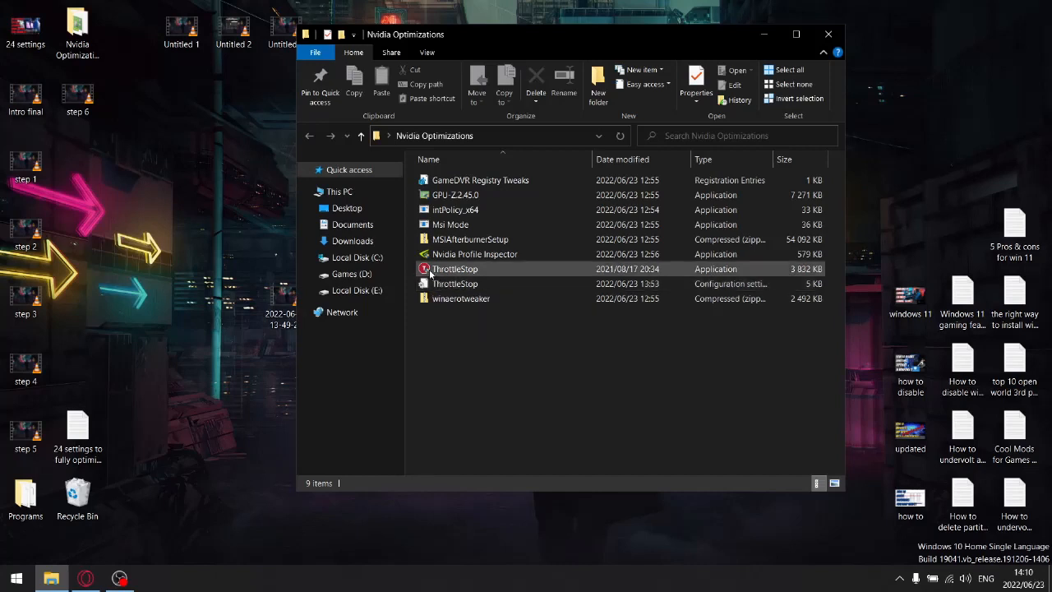
- Pin the ThrottleStop application to the taskbar, place it right after File Explorer and close the Nvidia Optimizations folder
right_click(430, 269)
mouse_move(473, 286)
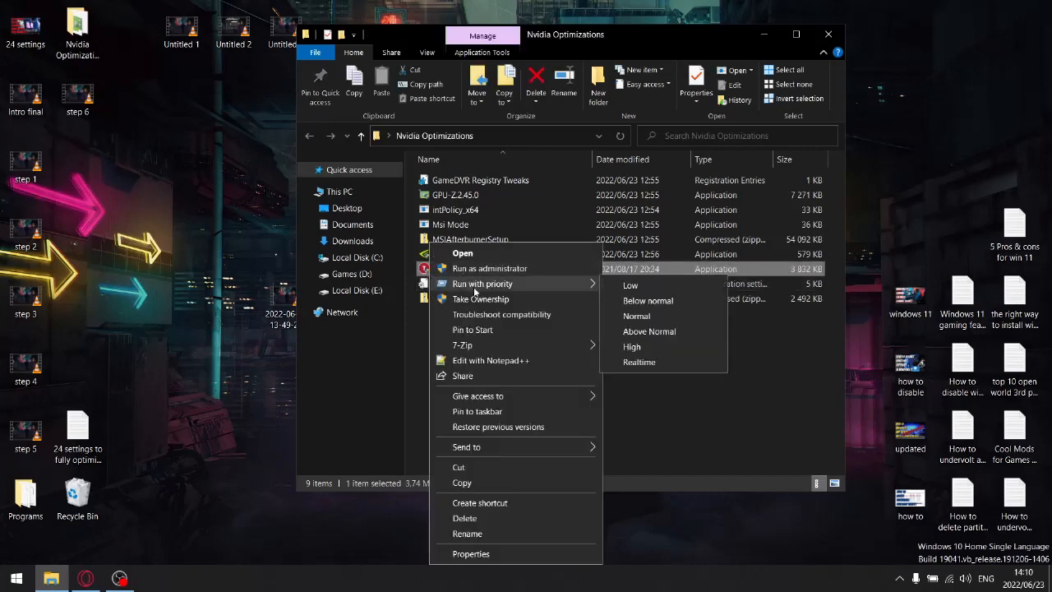
click(474, 413)
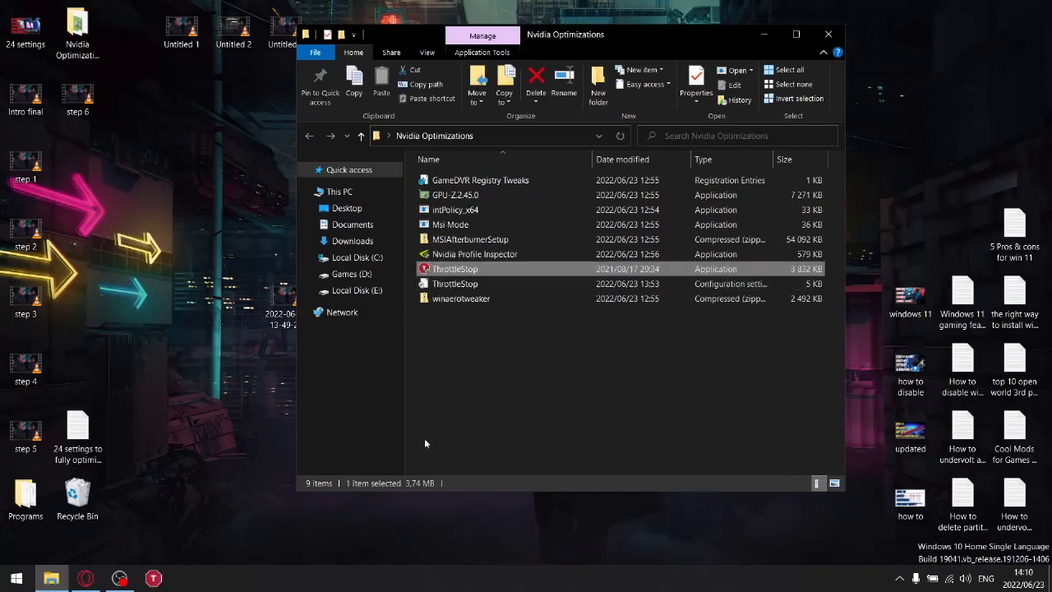
click(127, 579)
drag(125, 582, 85, 578)
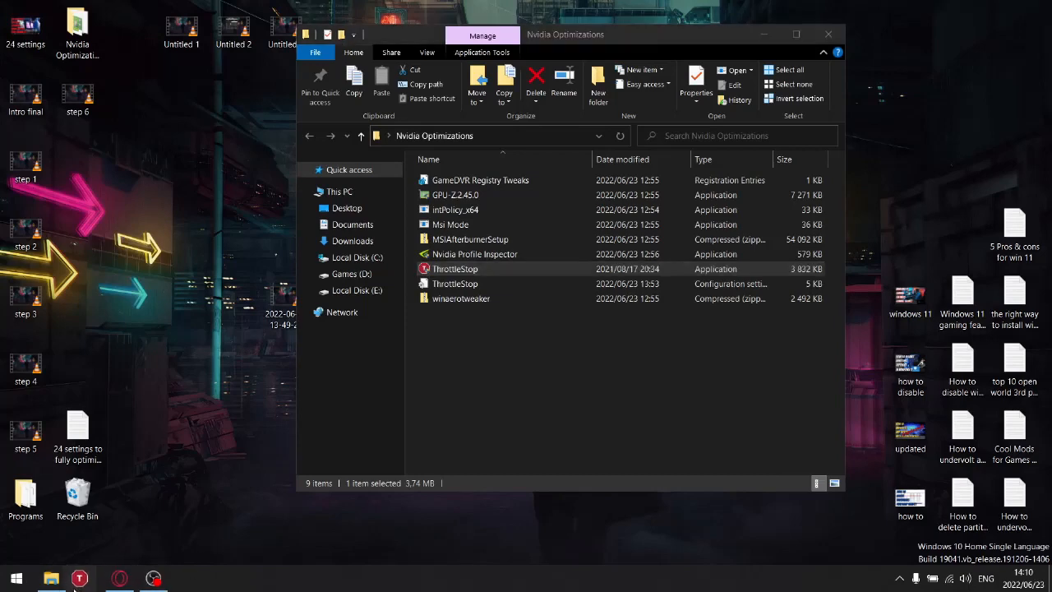
click(829, 35)
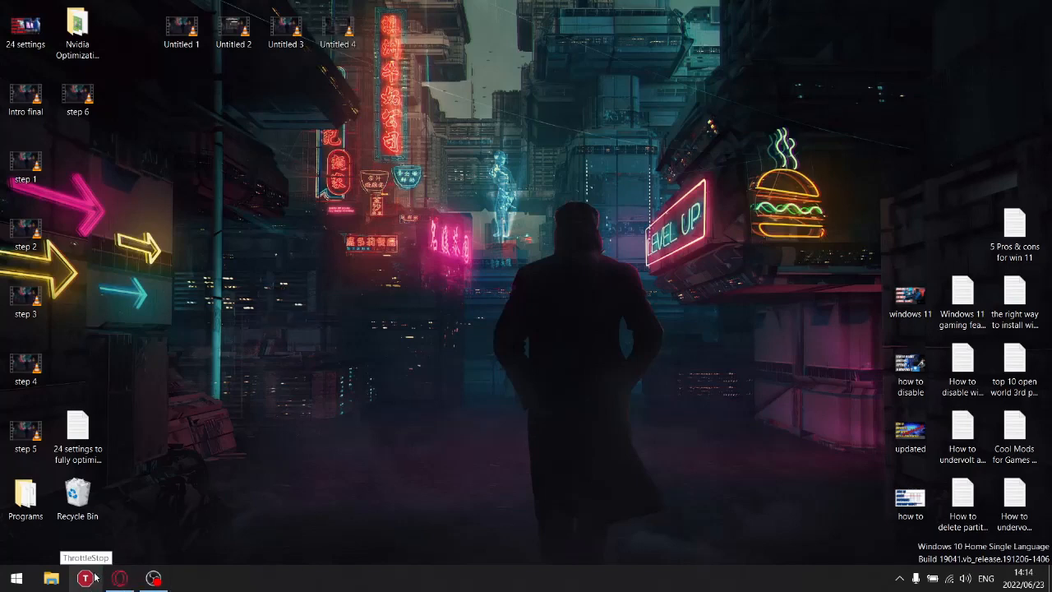
- Launch ThrottleStop, reposition its window higher on the desktop and open the FIVR settings
click(89, 577)
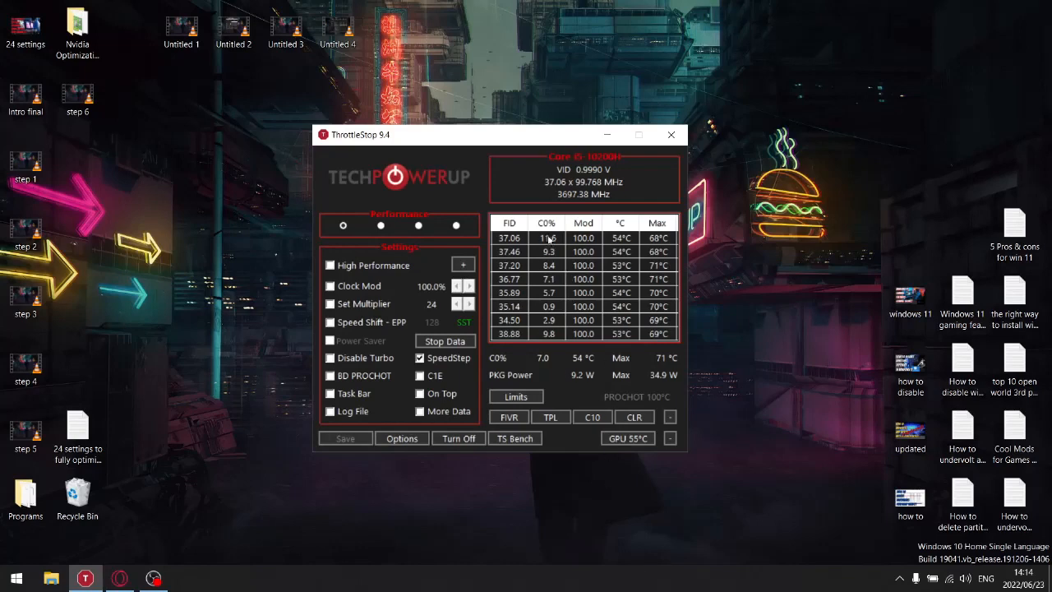
drag(546, 136, 598, 94)
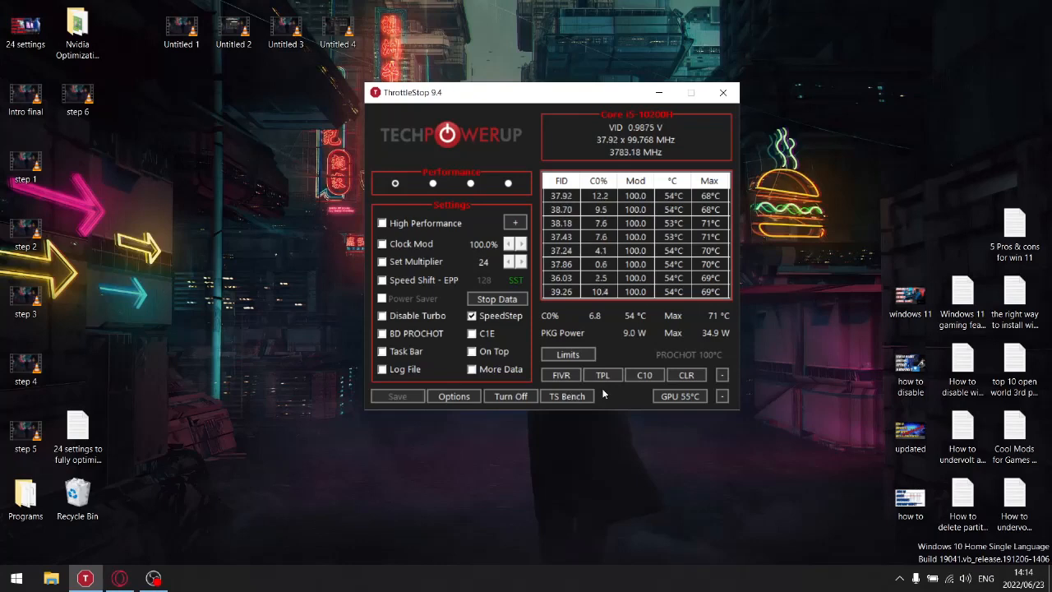
click(559, 377)
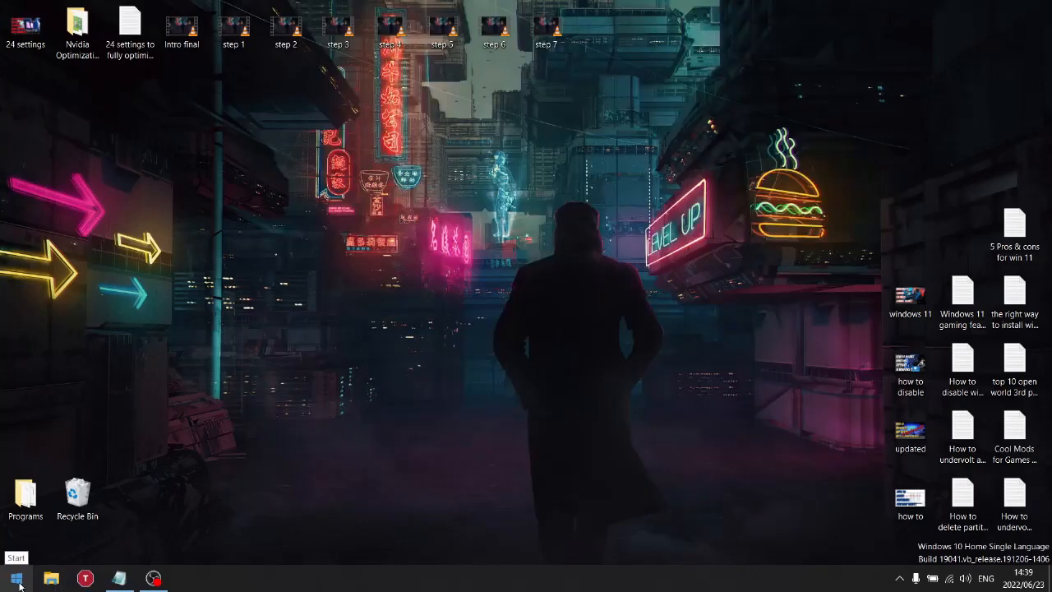
- Review the Update & Security pages in Windows Settings from Windows Update and Delivery Optimization through Activation, and return to the Settings home
click(19, 584)
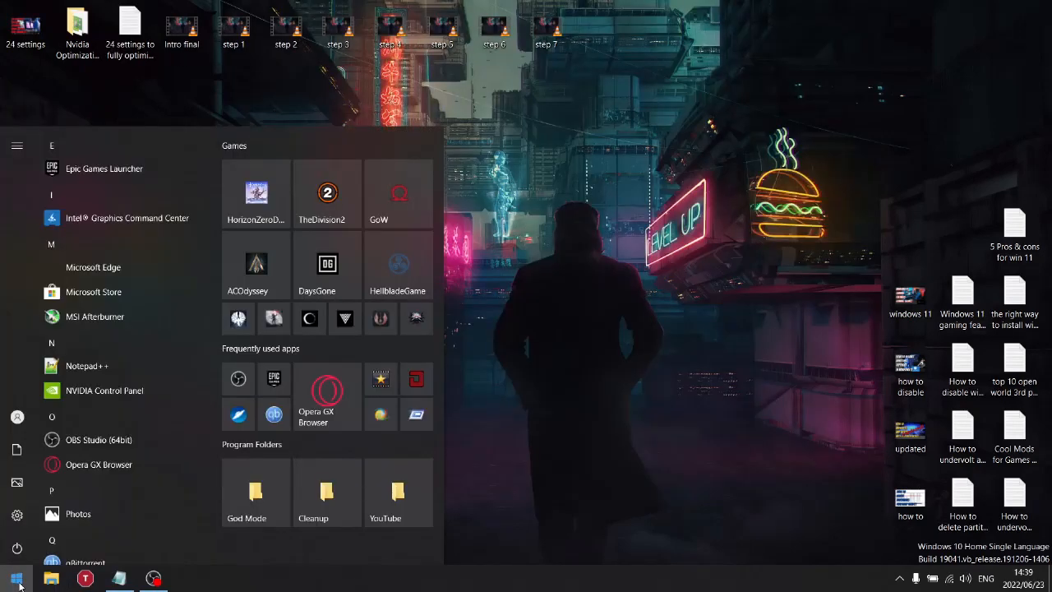
click(17, 515)
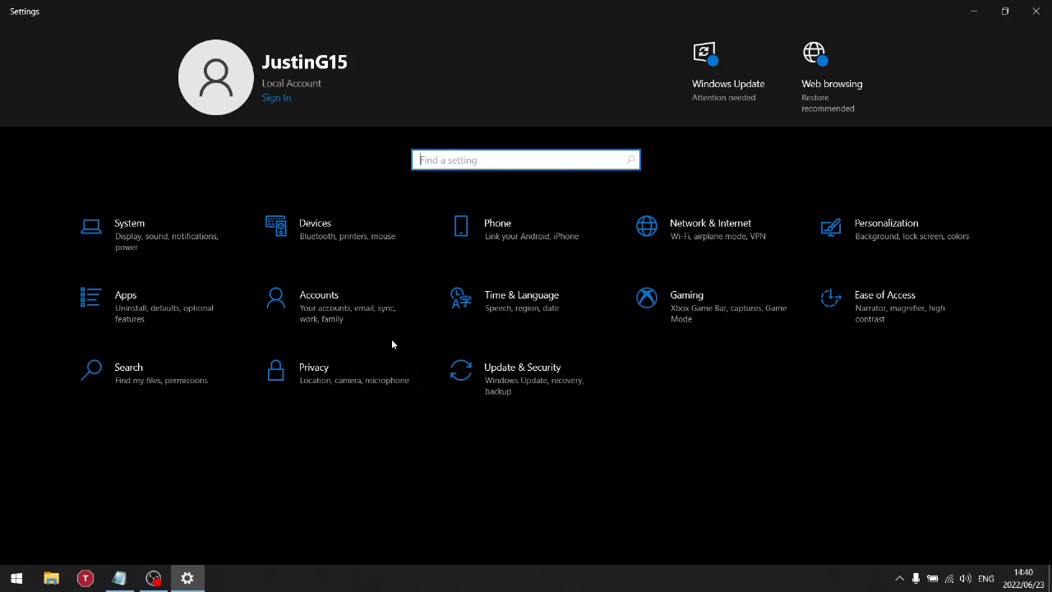
click(548, 389)
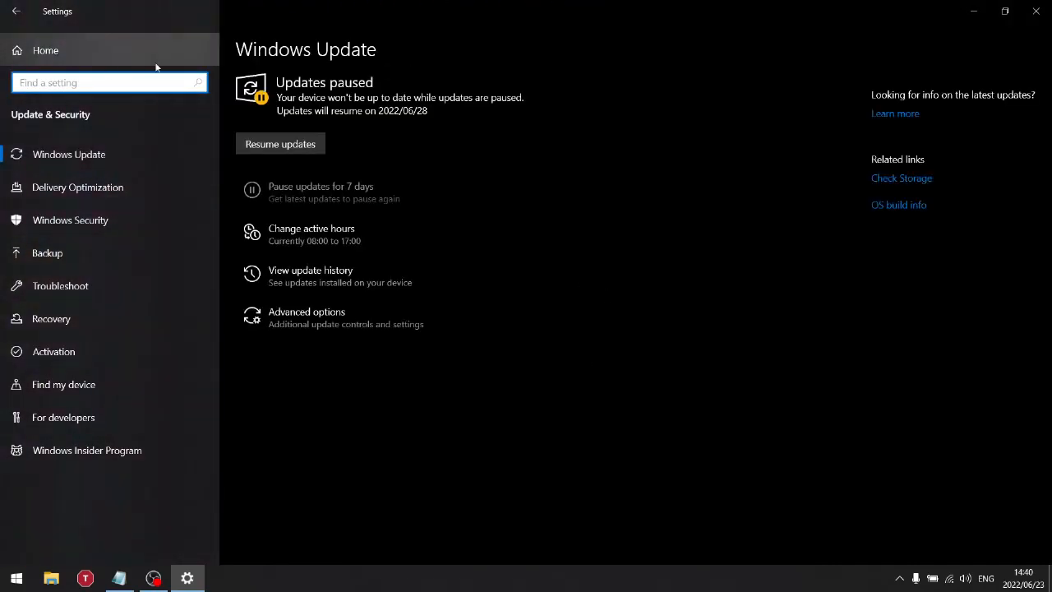
click(56, 197)
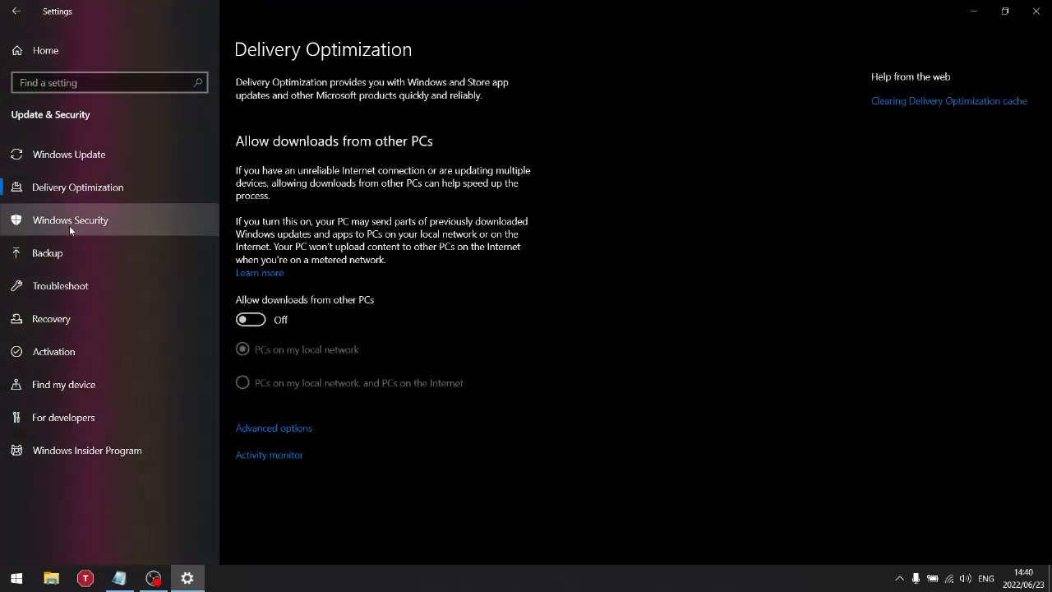
click(69, 224)
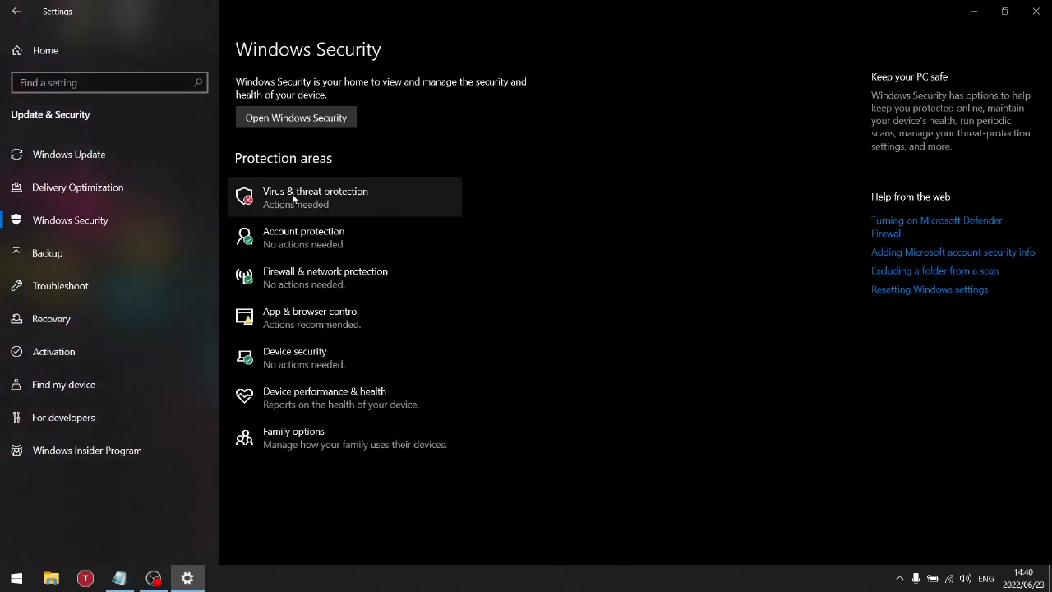
click(54, 267)
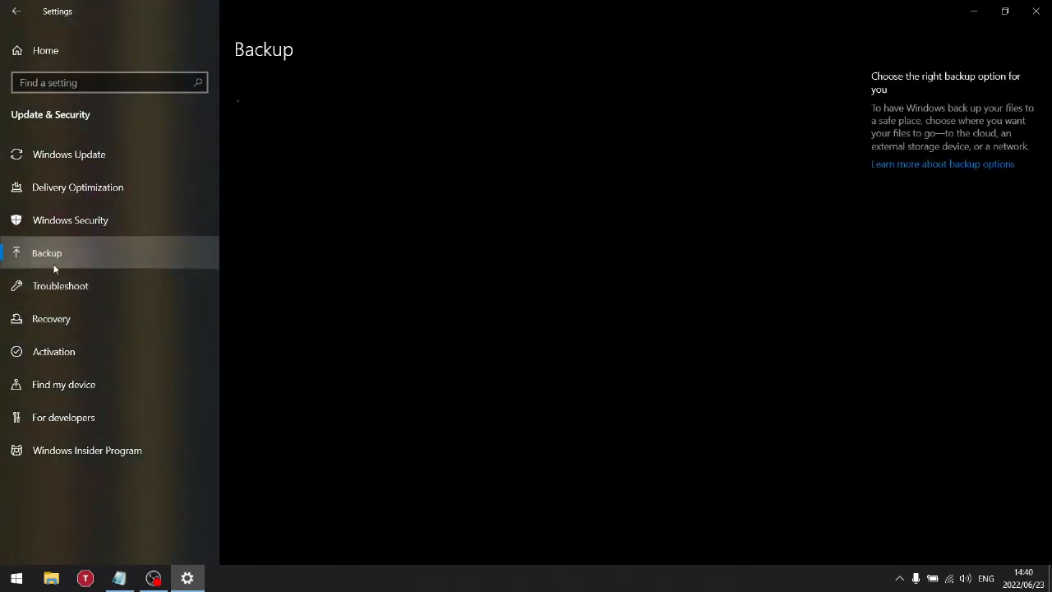
click(61, 280)
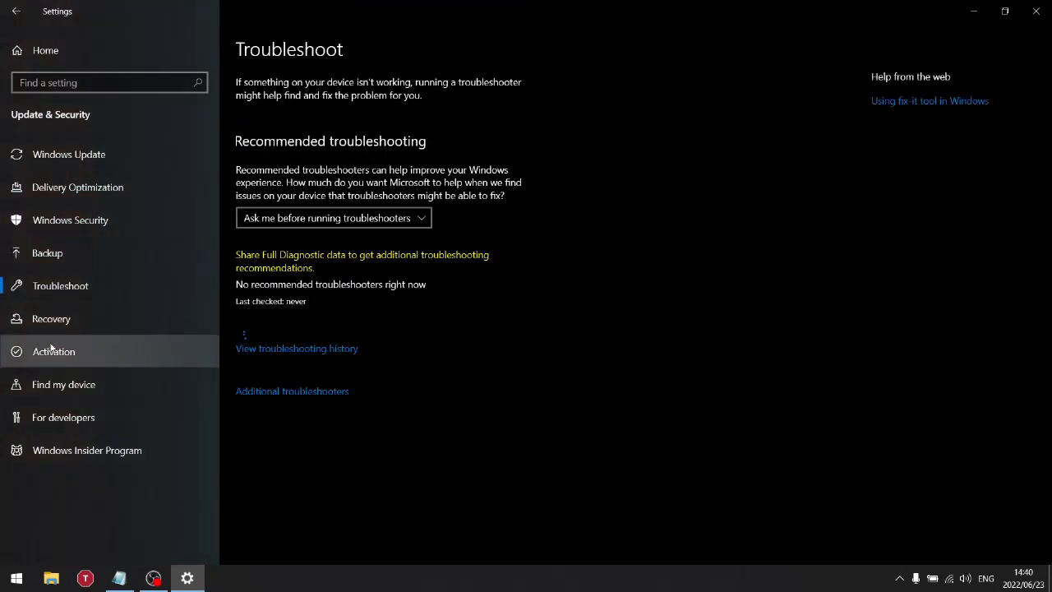
click(48, 331)
click(62, 353)
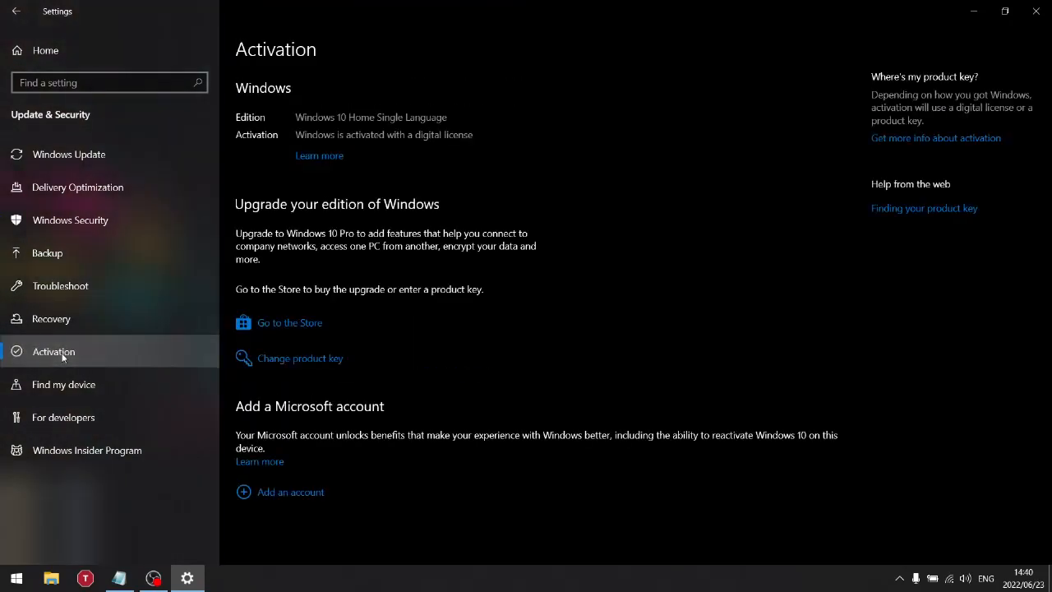
click(16, 10)
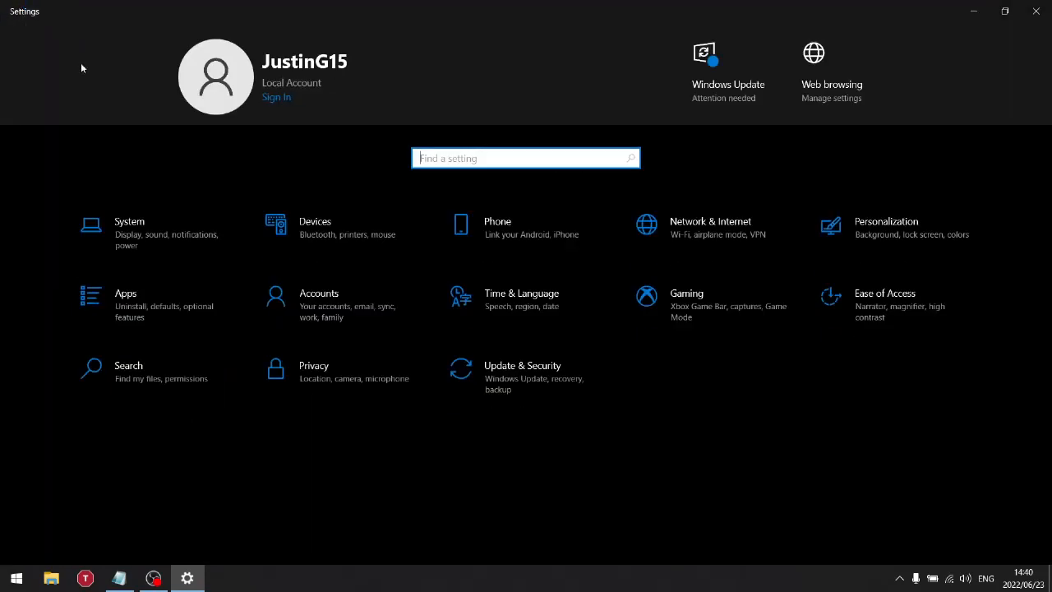
- Examine the Windows permissions under Privacy: General, Speech, Inking & typing personalization, Diagnostics & feedback and Activity history
click(353, 375)
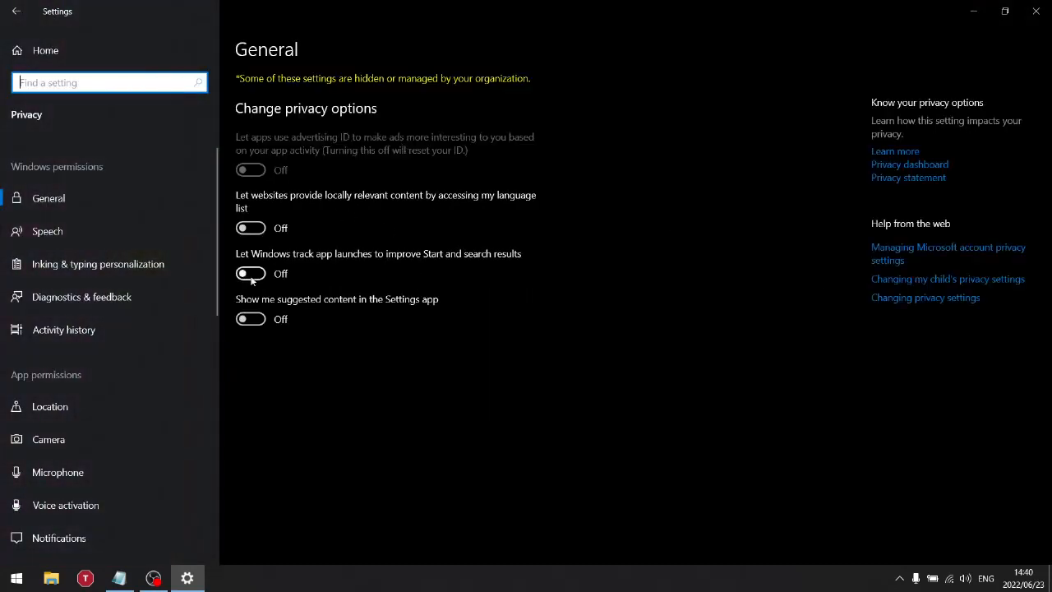
click(91, 233)
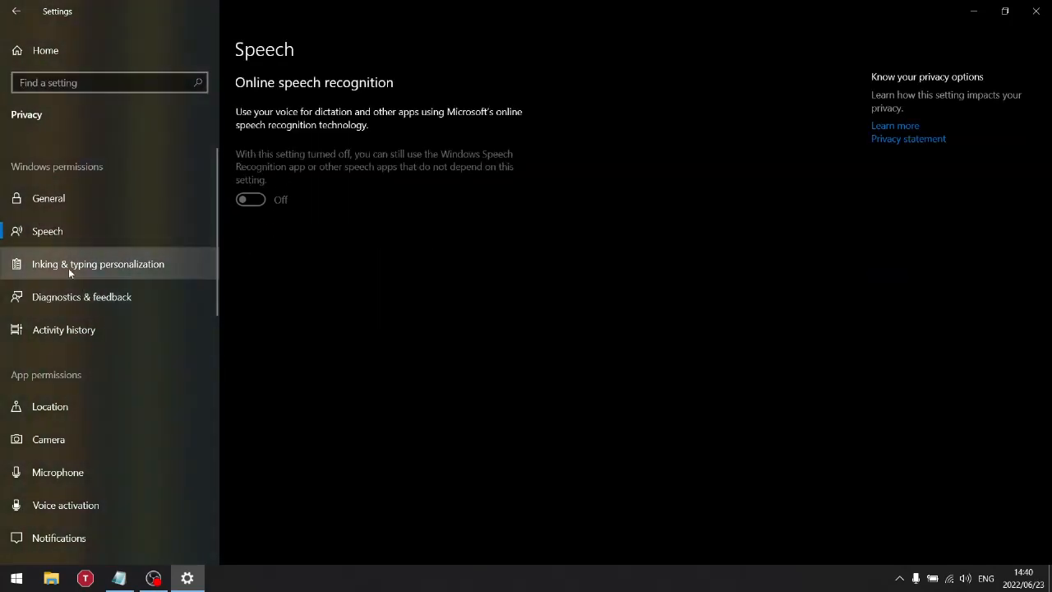
click(68, 268)
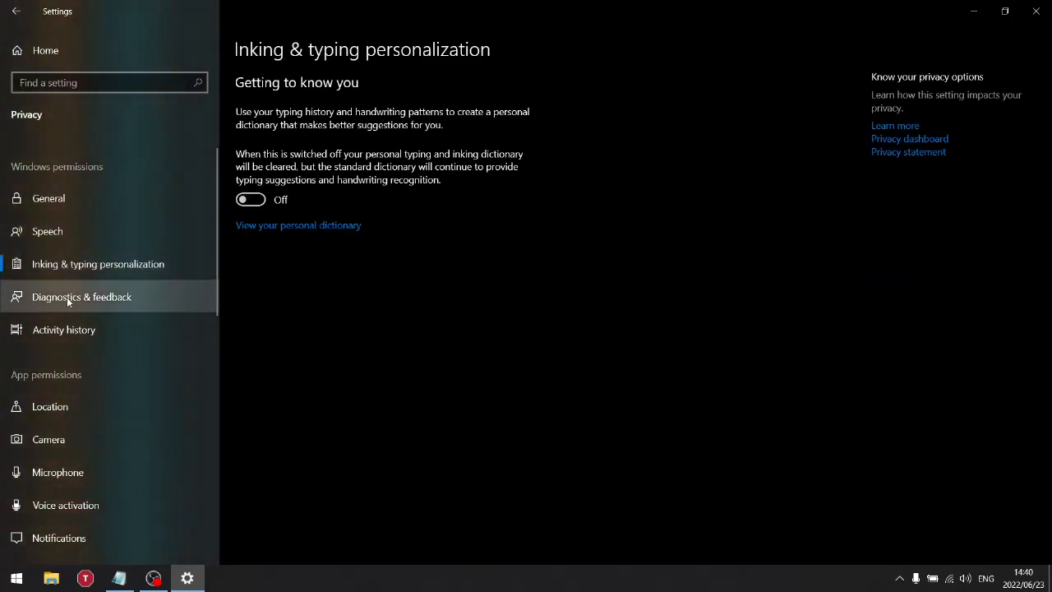
click(67, 296)
scroll(406, 387, down, 3)
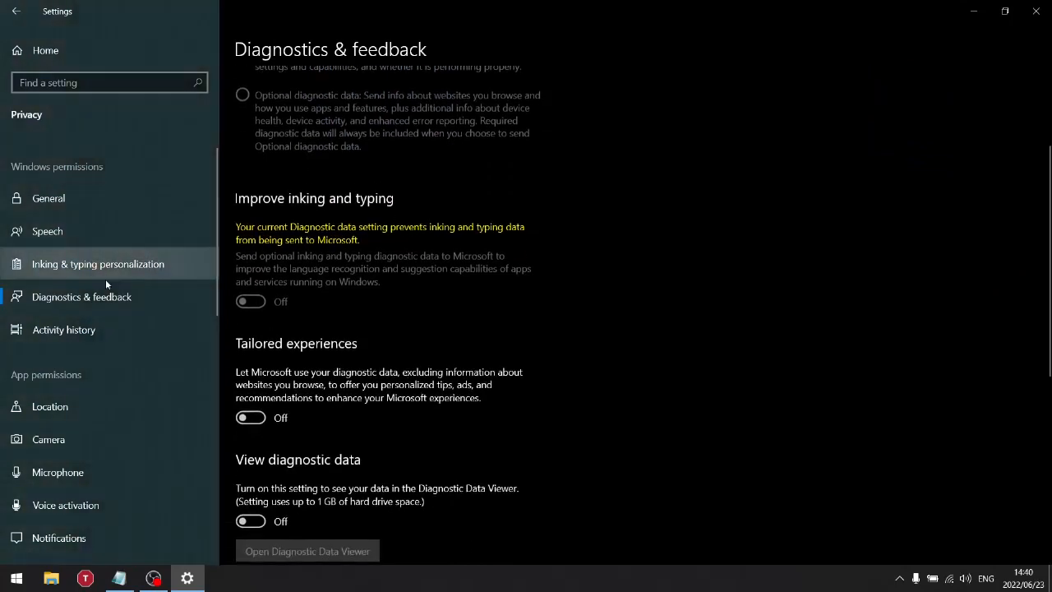
click(68, 333)
scroll(352, 439, down, 3)
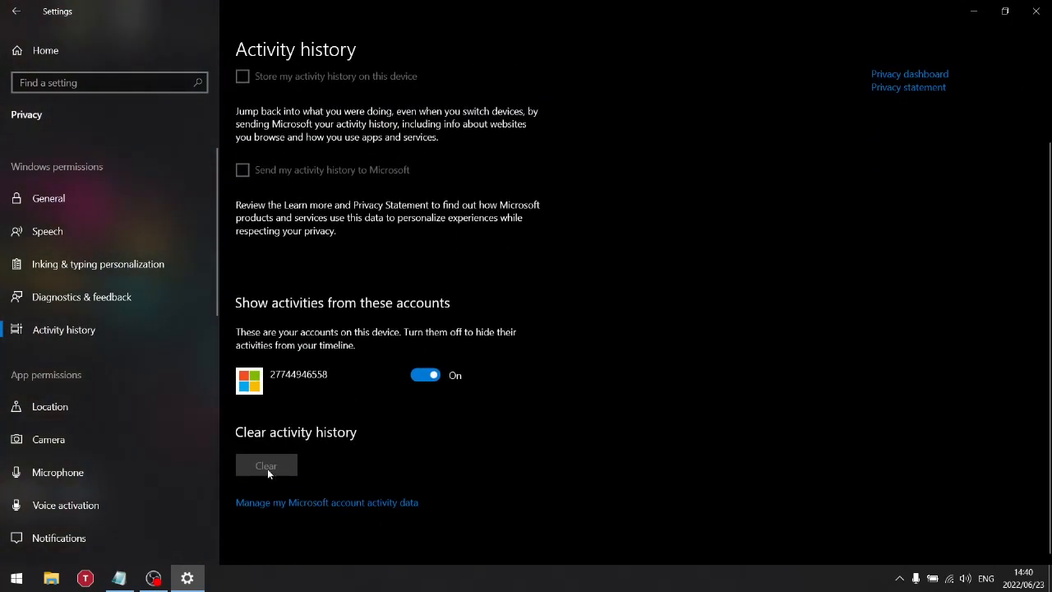
- Examine the Location, Camera, Microphone and Voice activation app permissions
scroll(82, 337, down, 1)
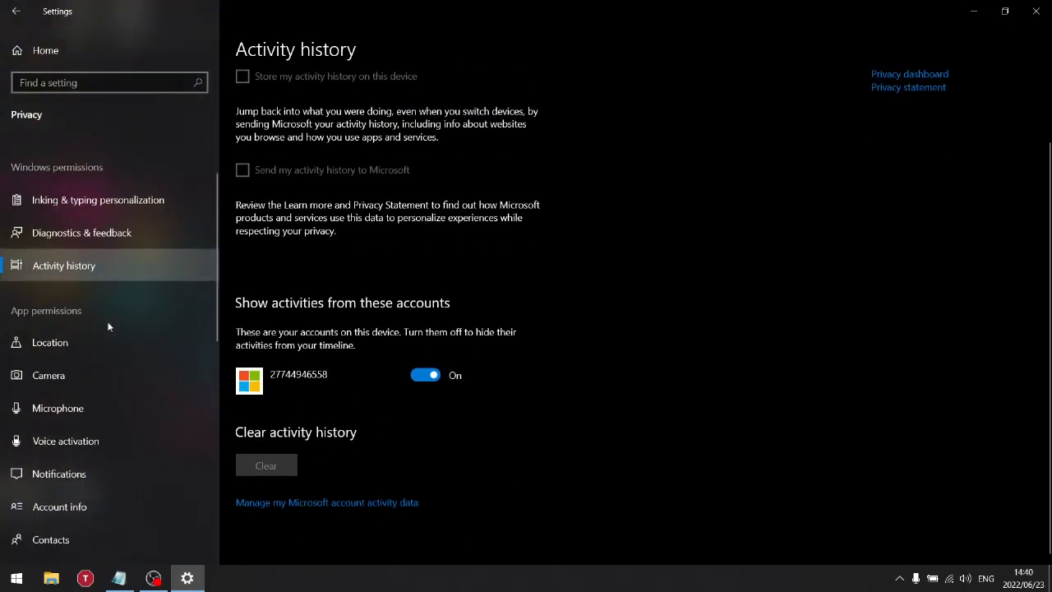
click(80, 342)
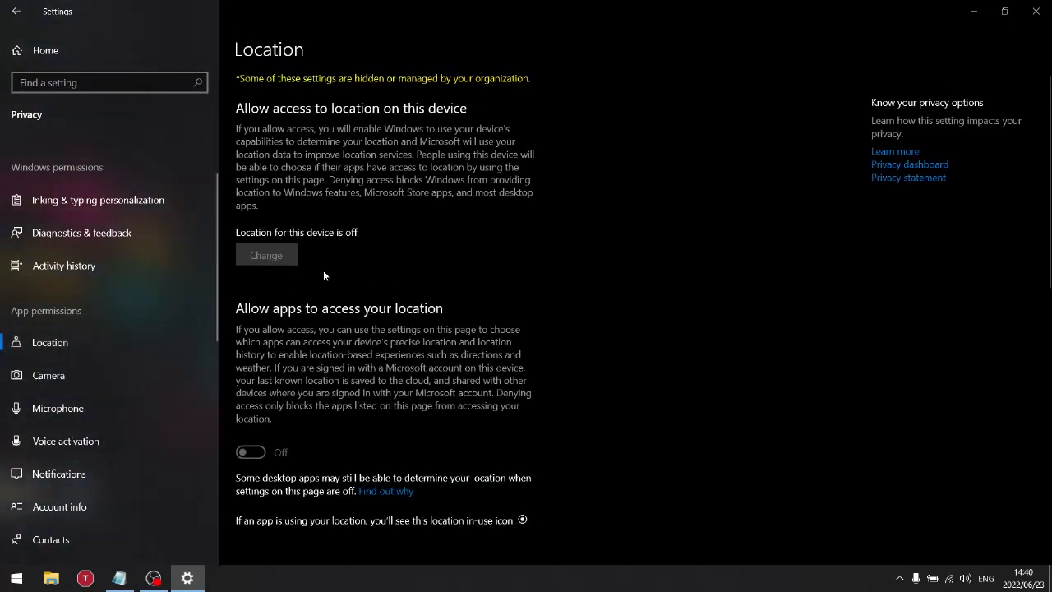
scroll(313, 427, down, 3)
click(86, 377)
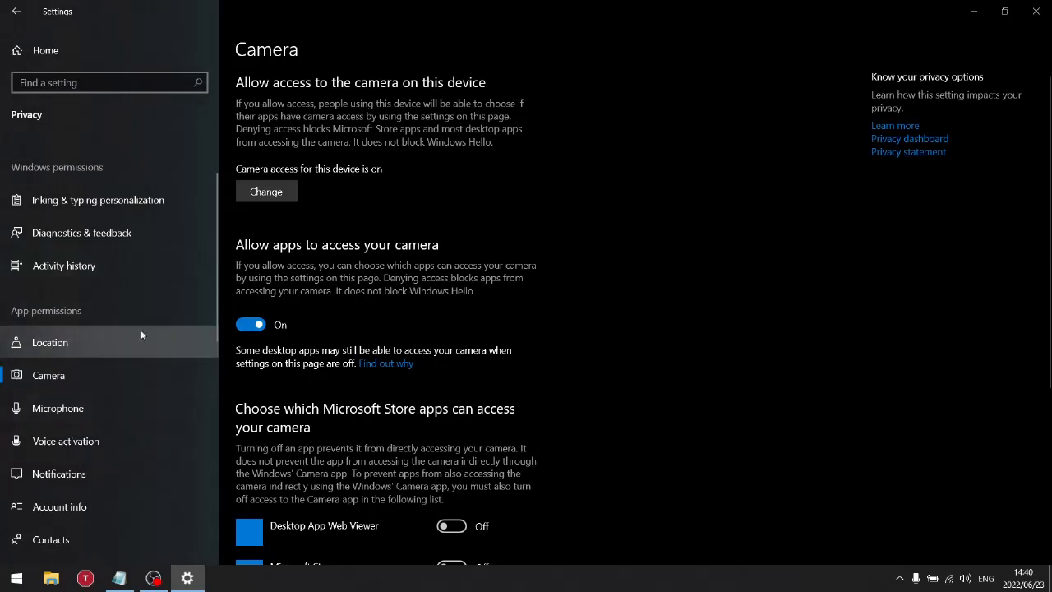
click(54, 416)
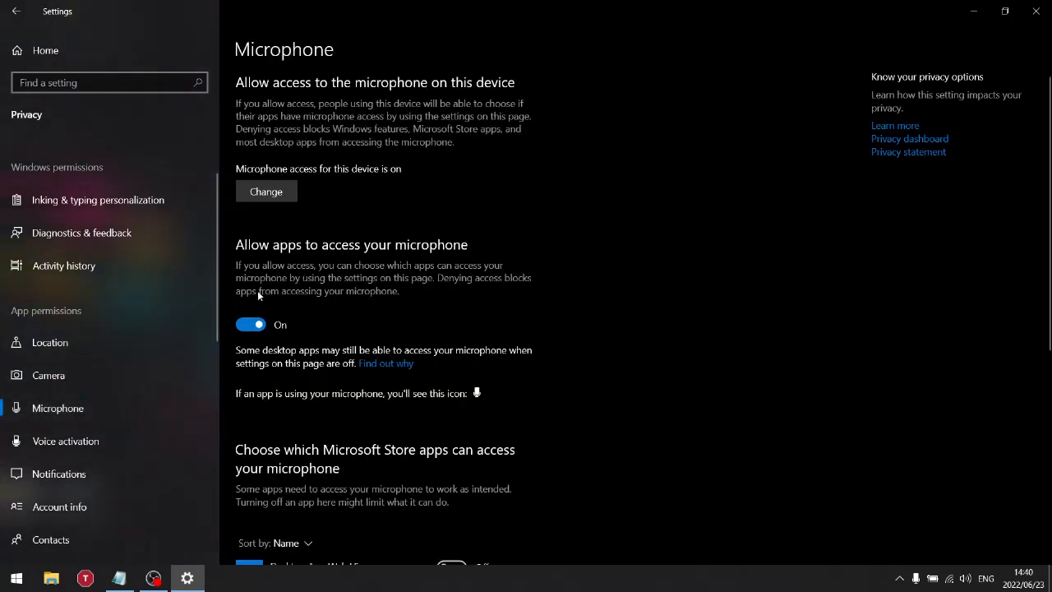
scroll(79, 348, down, 3)
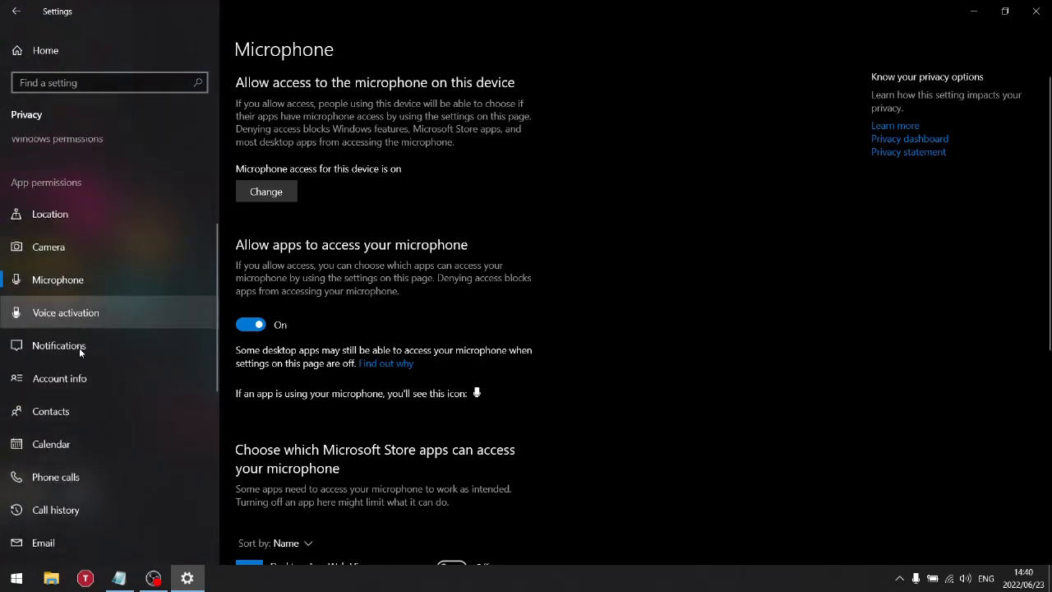
click(71, 317)
scroll(320, 271, down, 3)
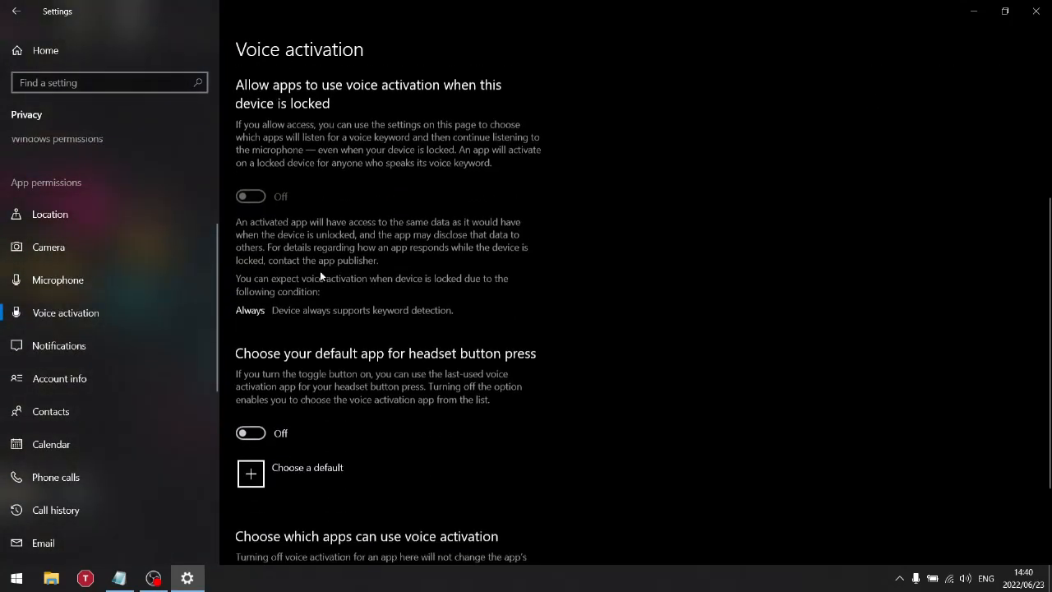
- Examine the app permissions for Notifications, Account info, Contacts, Calendar, Phone calls, Call history, Email, Tasks and Messaging
click(57, 345)
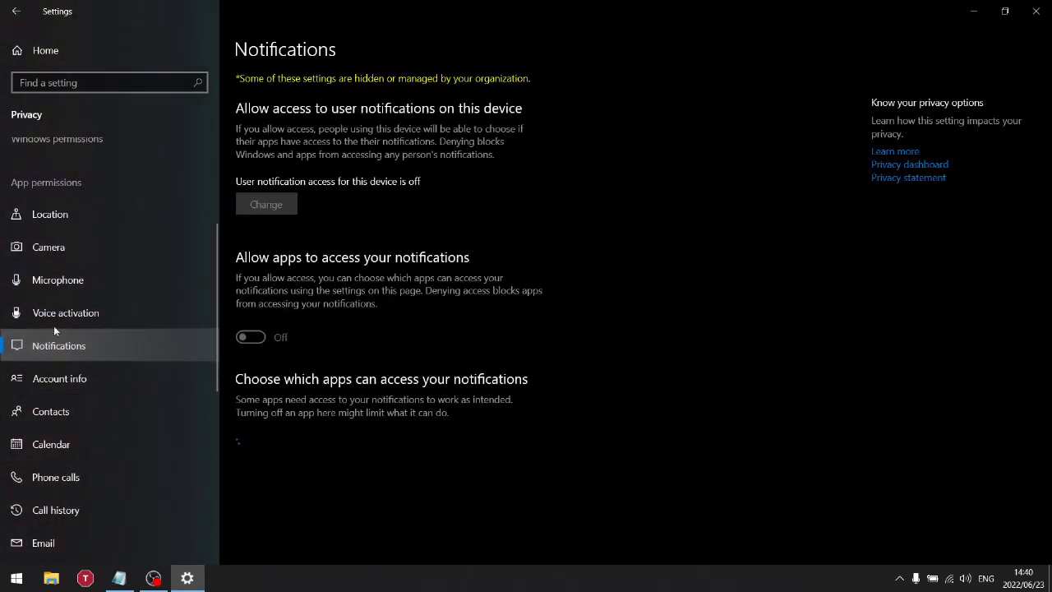
click(45, 379)
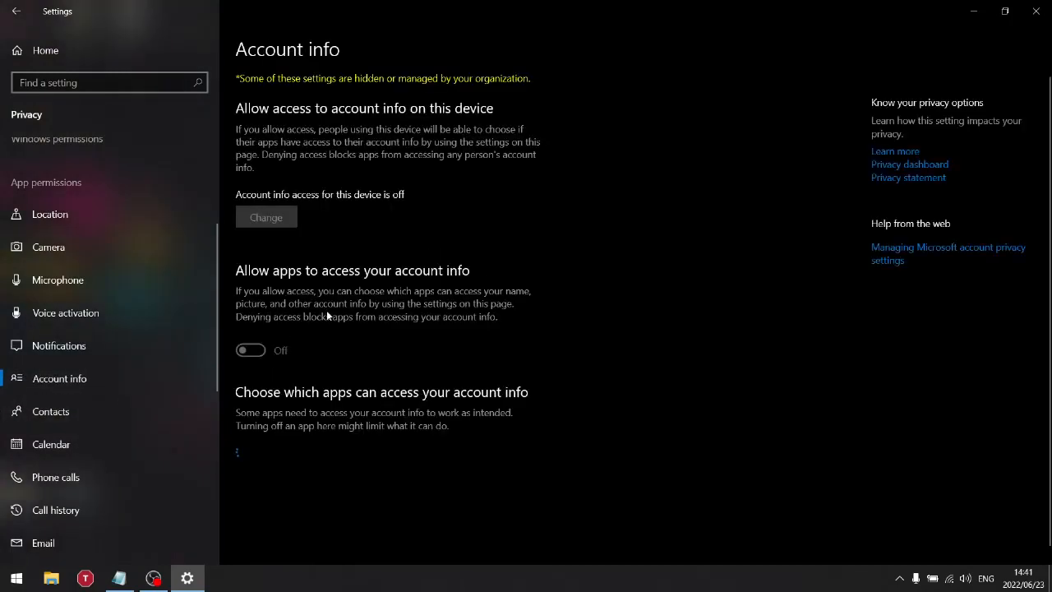
click(44, 421)
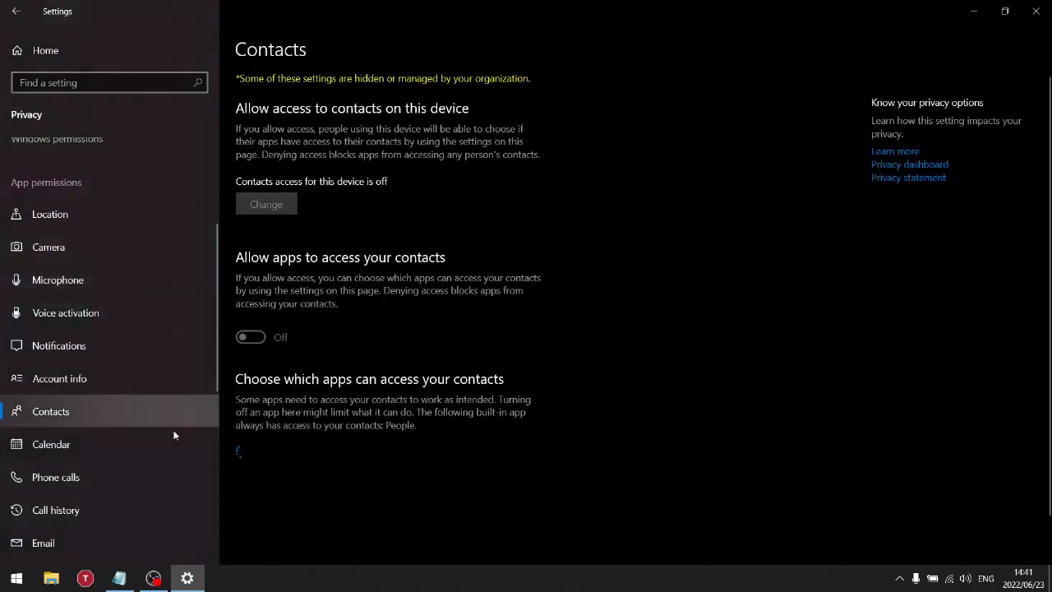
click(205, 440)
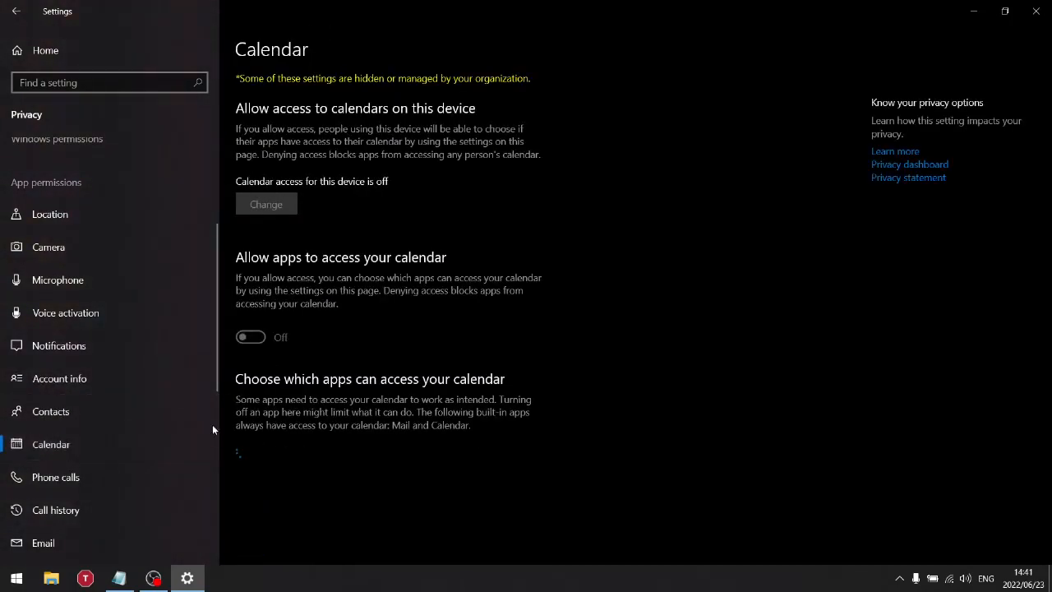
click(83, 475)
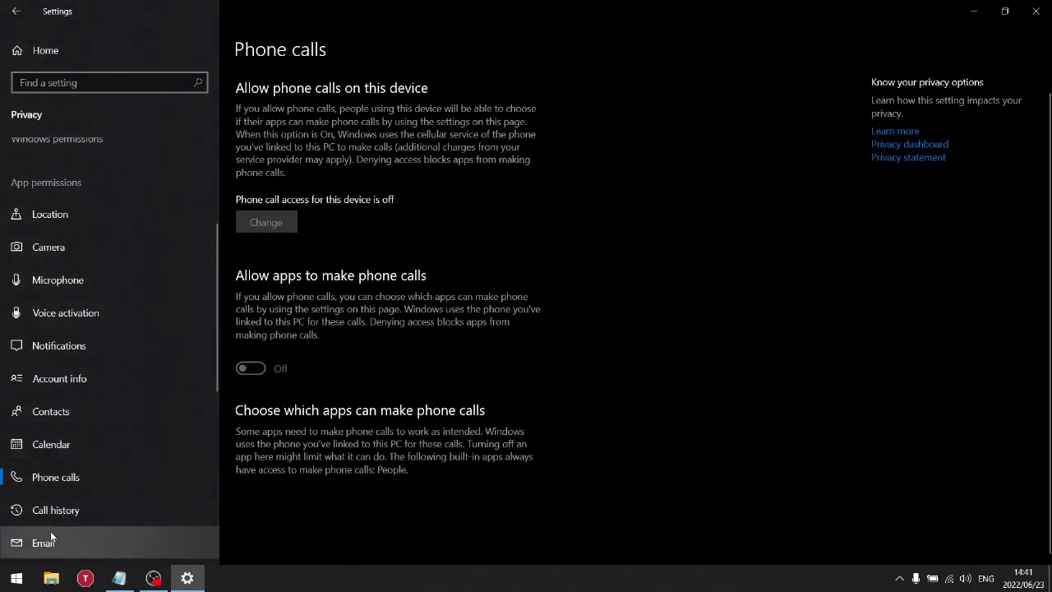
click(50, 514)
click(42, 544)
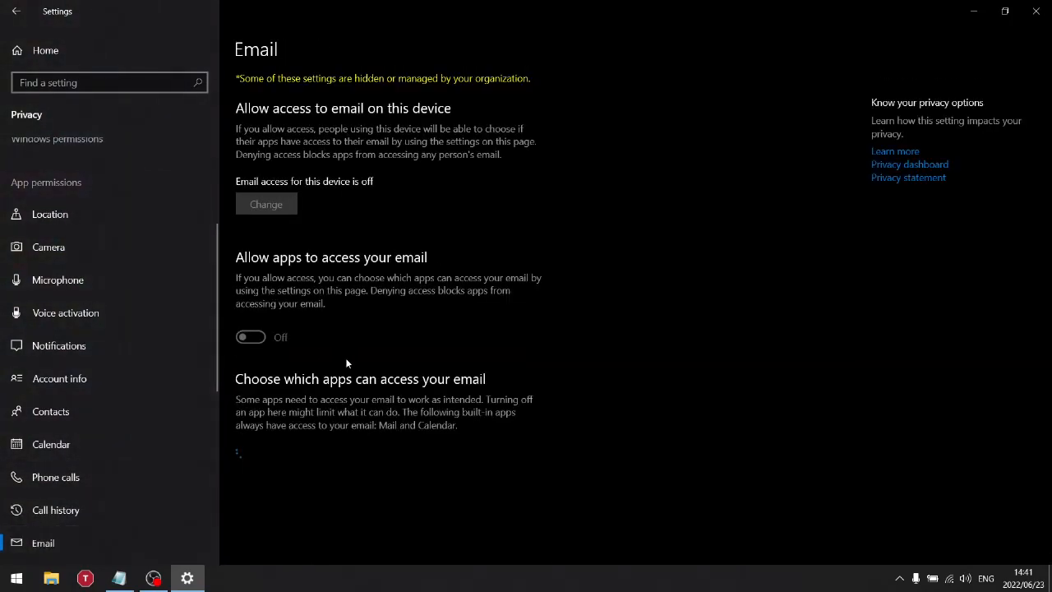
scroll(87, 456, down, 3)
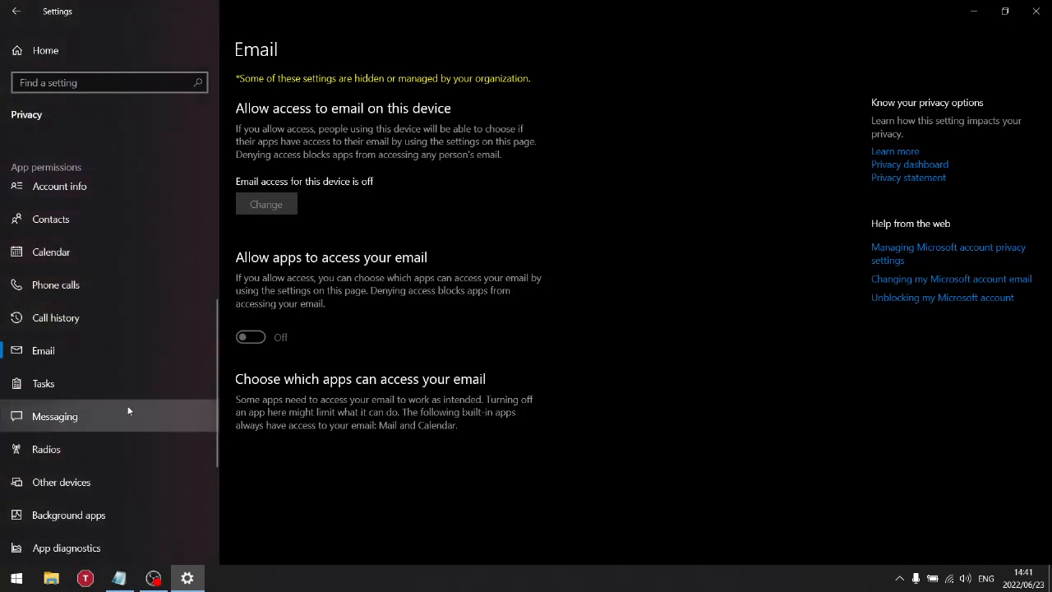
click(58, 386)
click(51, 416)
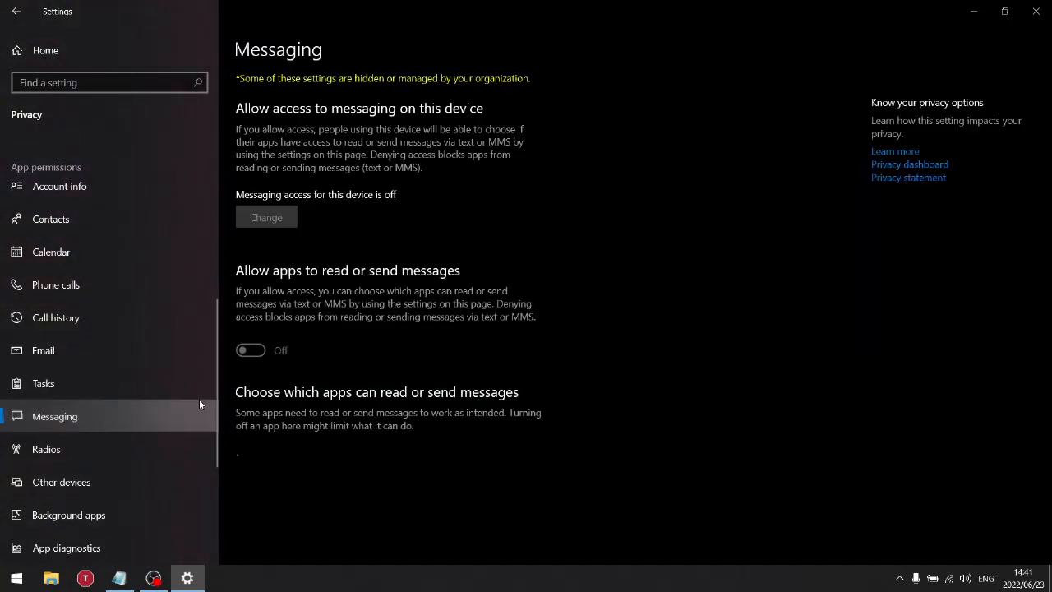
- Examine the Radios, Other devices and Background apps permissions, and return to the Settings home
click(44, 448)
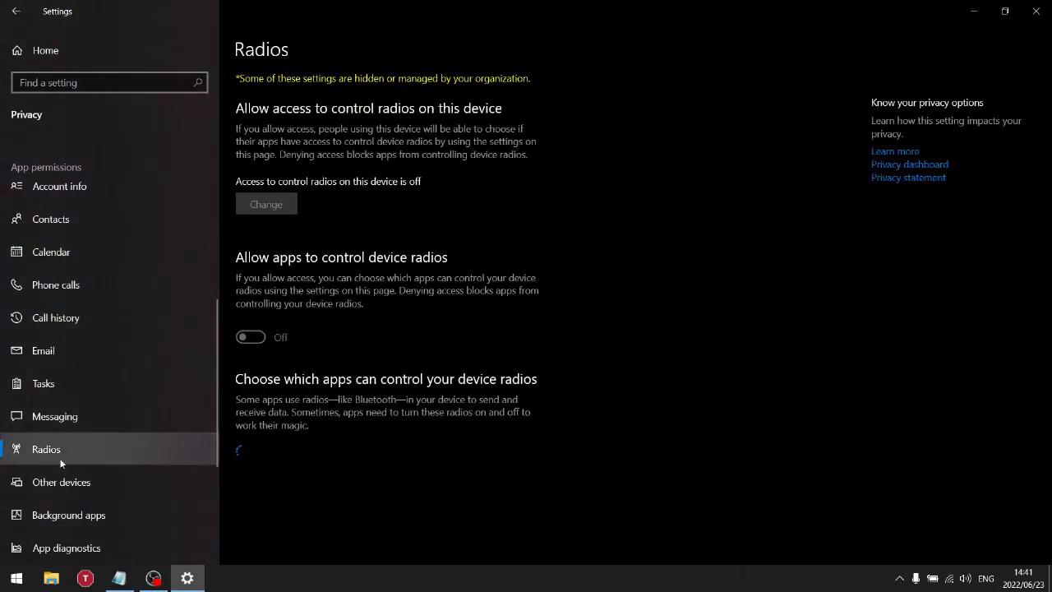
click(51, 482)
click(68, 515)
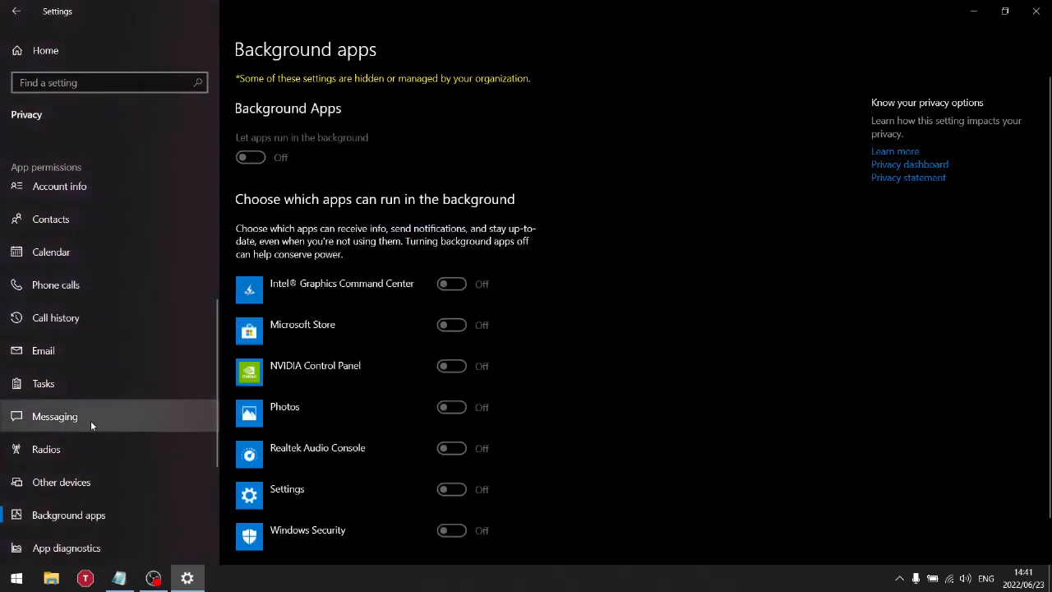
scroll(90, 420, down, 3)
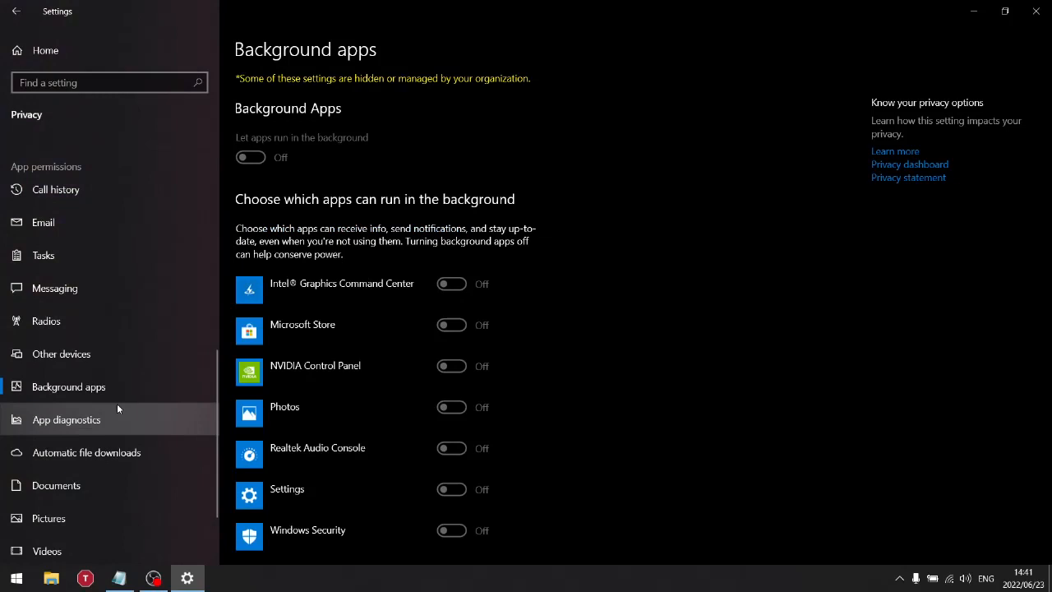
scroll(117, 407, down, 2)
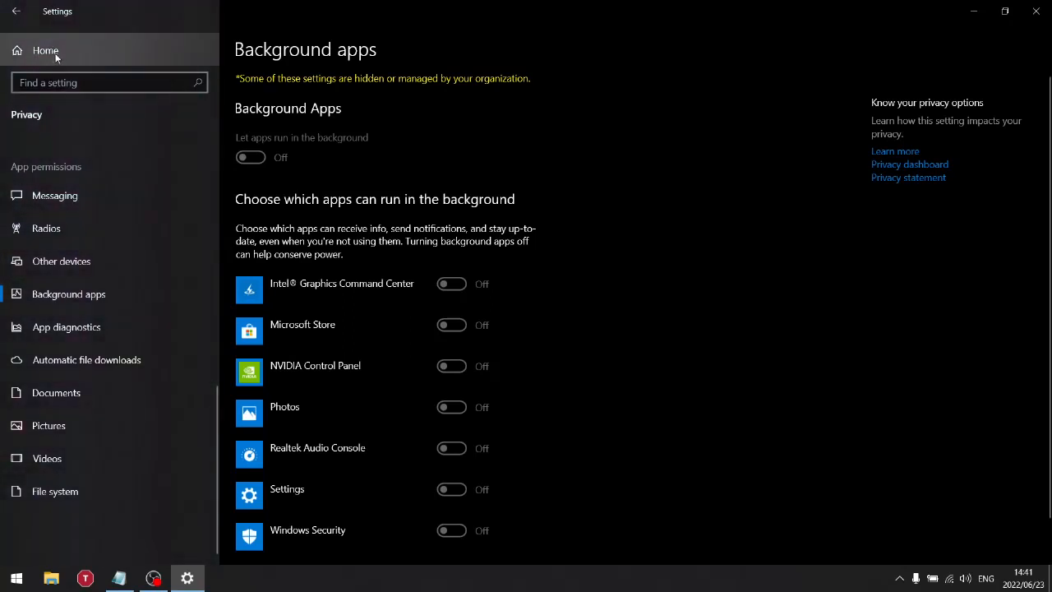
click(23, 10)
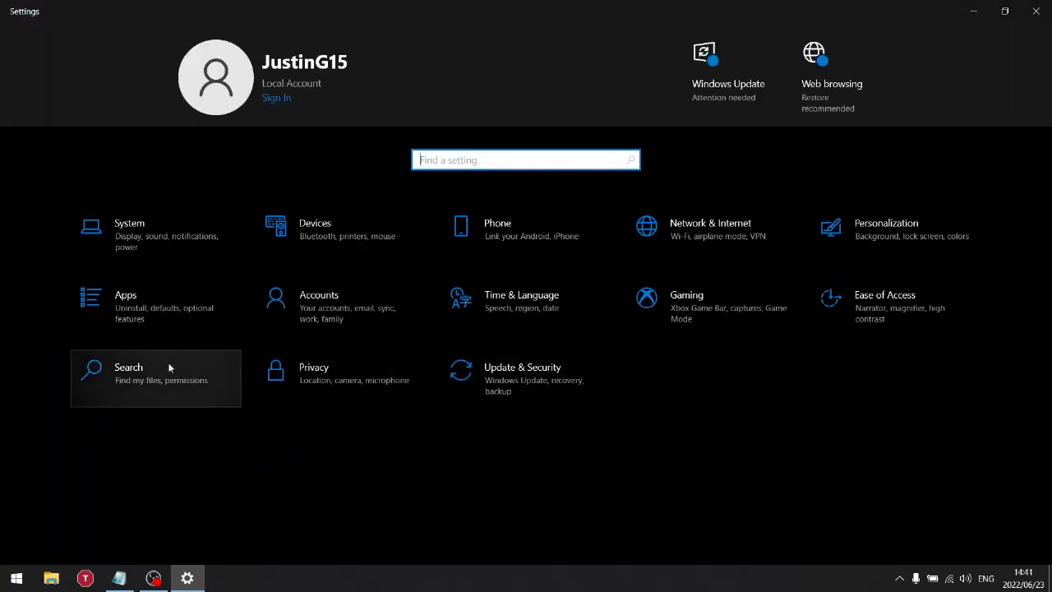
- Examine the Search settings under Permissions & History and Searching Windows, and return to the Settings home
click(235, 369)
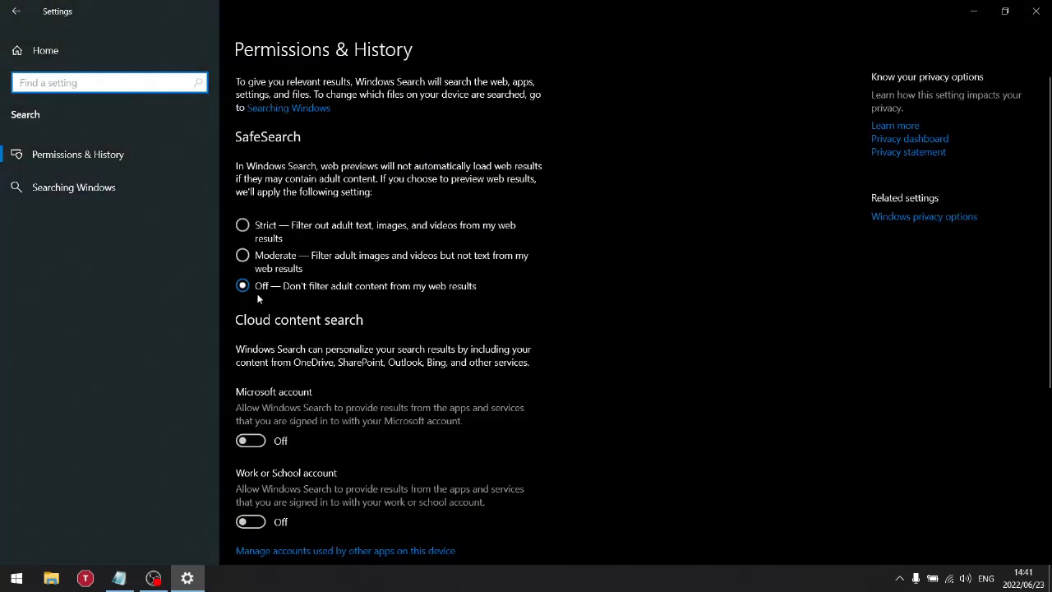
scroll(354, 394, down, 3)
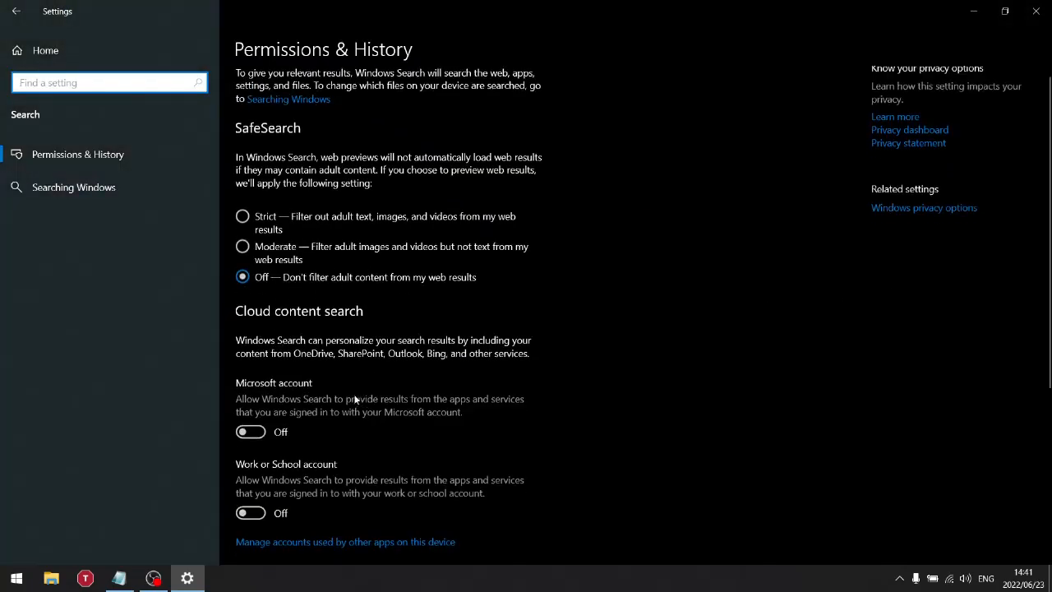
click(97, 188)
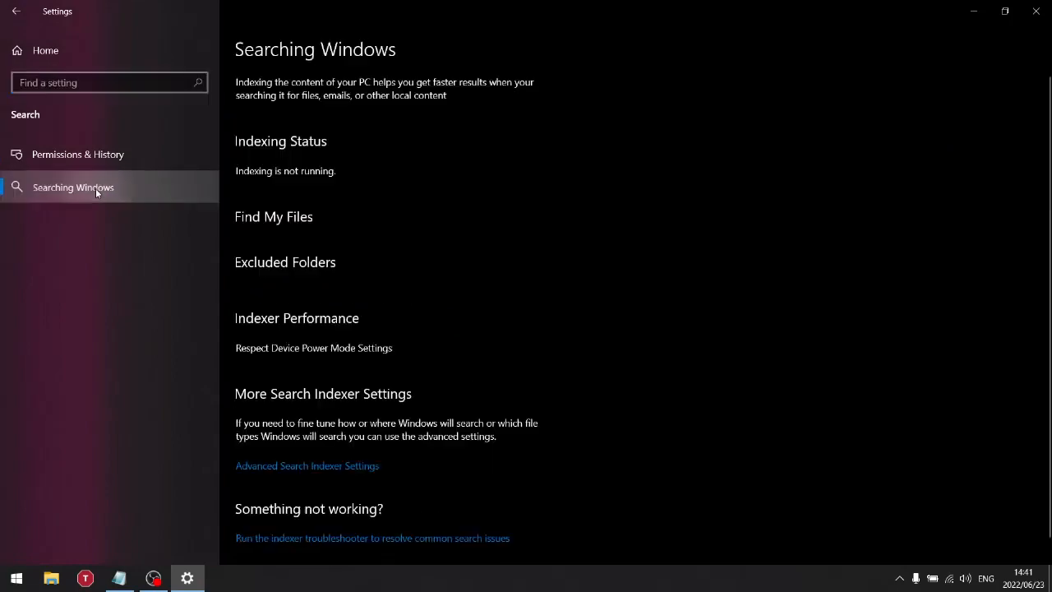
click(121, 57)
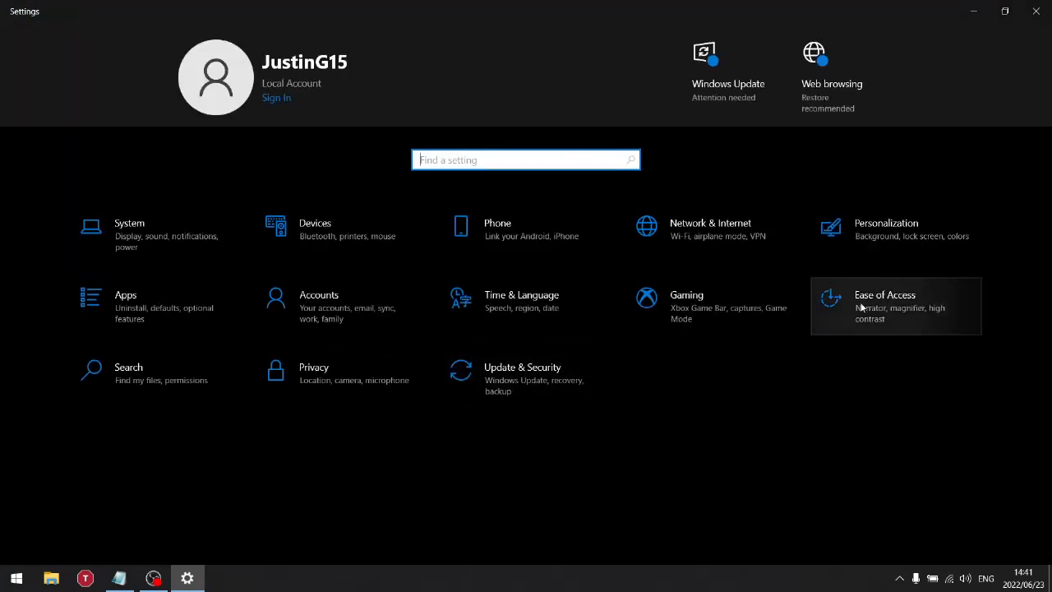
- Examine the Ease of Access vision settings for Display, Mouse pointer, Text cursor and Magnifier
click(896, 306)
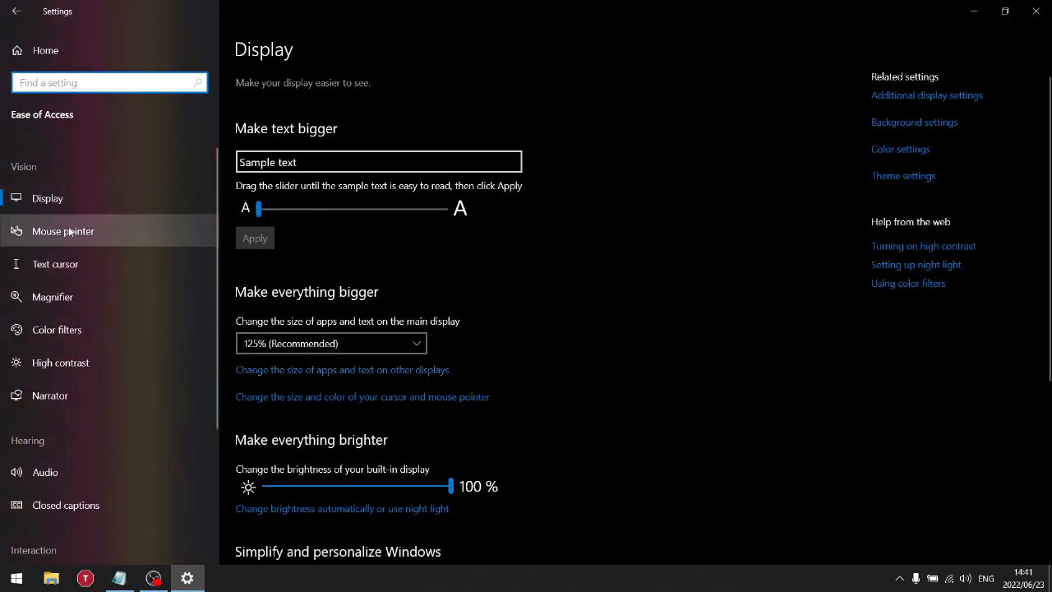
scroll(428, 292, down, 2)
scroll(340, 385, down, 2)
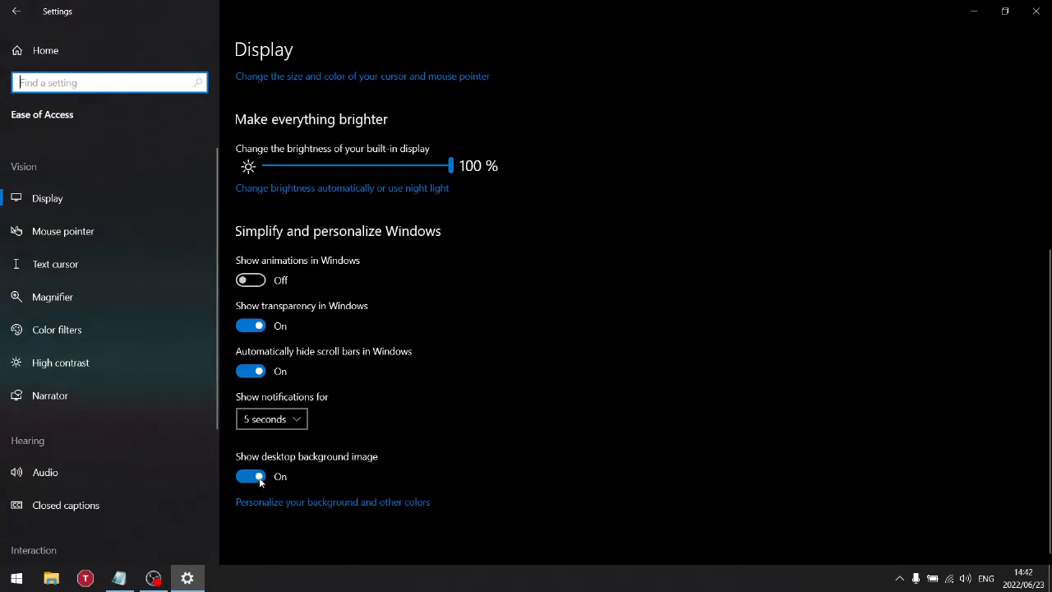
click(70, 231)
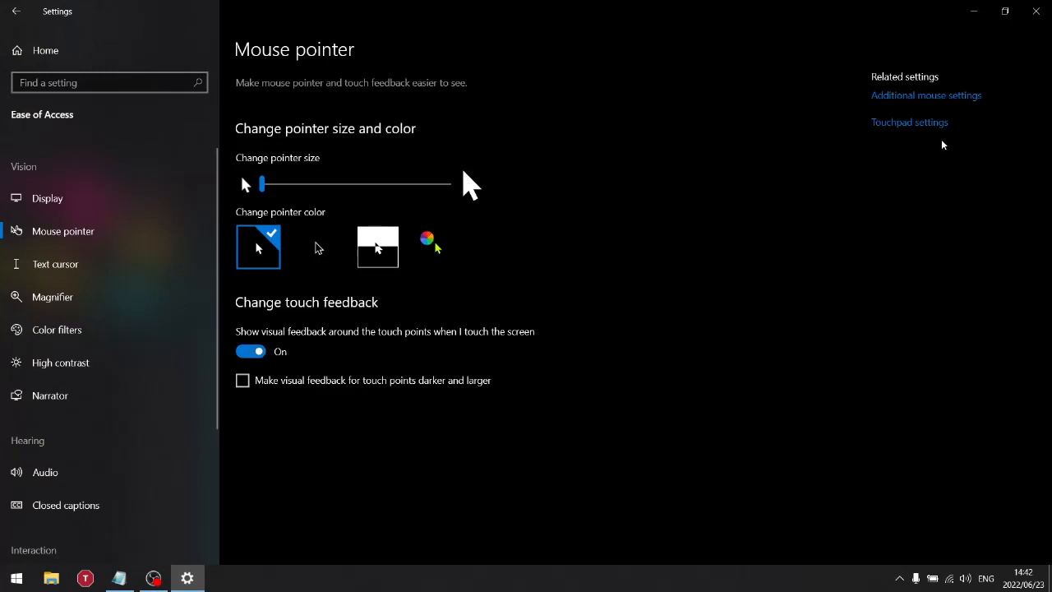
click(49, 264)
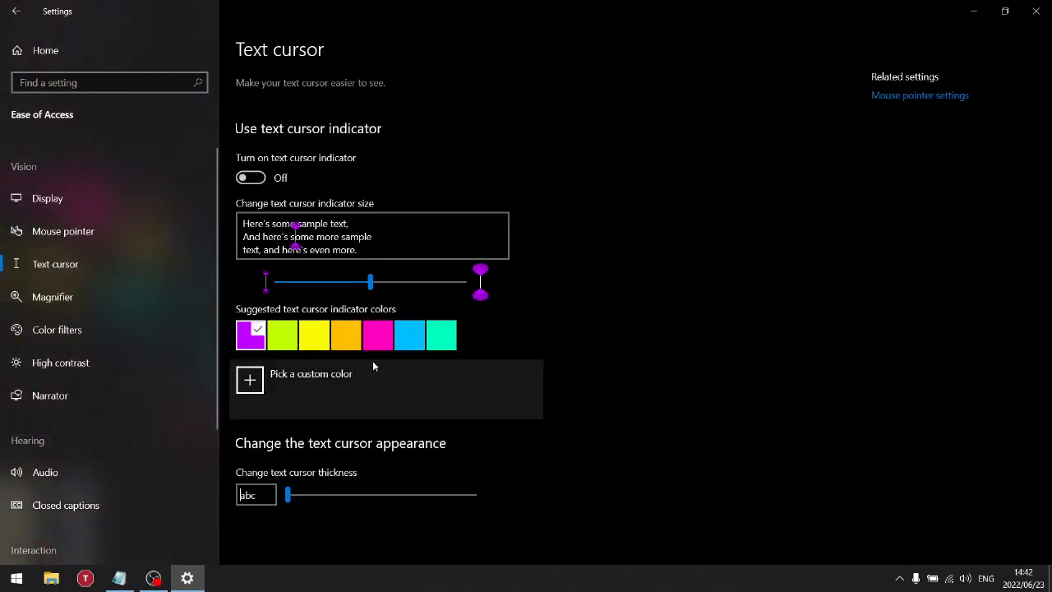
click(50, 297)
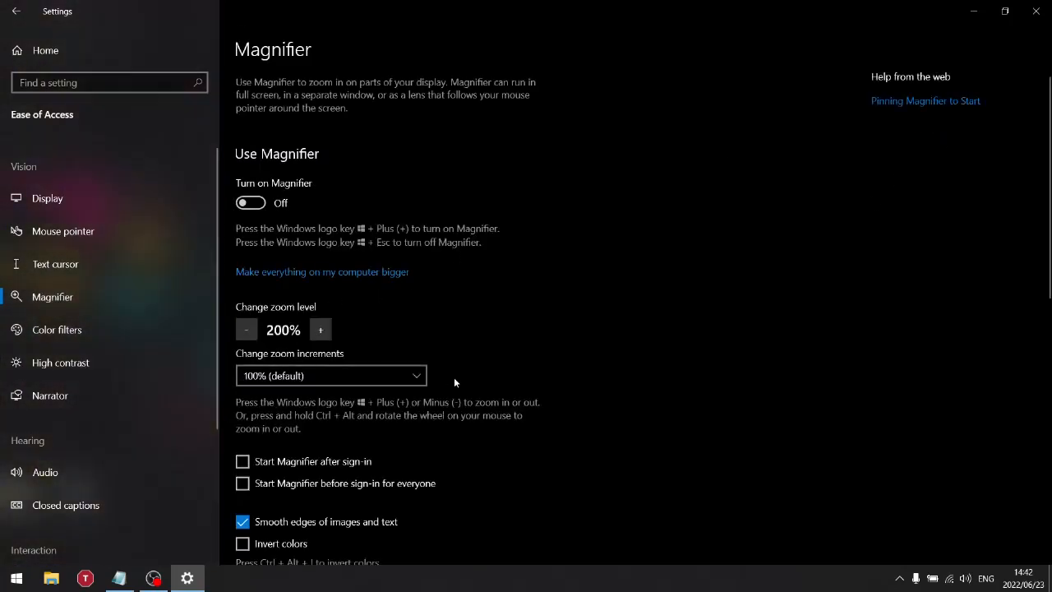
scroll(453, 377, down, 2)
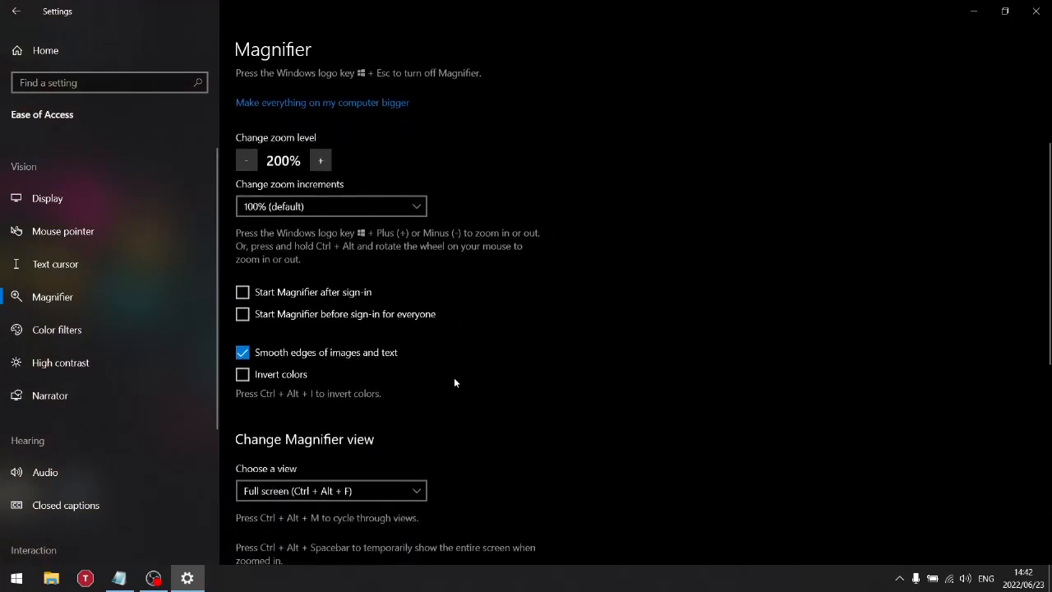
- Examine the Color filters, High contrast and Narrator settings, including Narrator's start-up and voice options
click(45, 330)
click(90, 372)
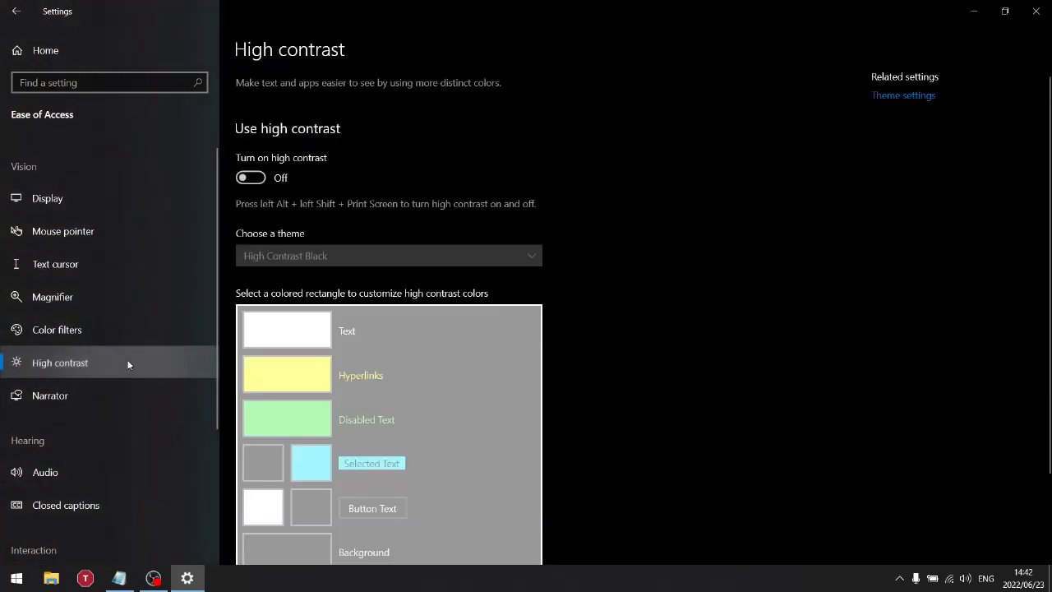
click(88, 395)
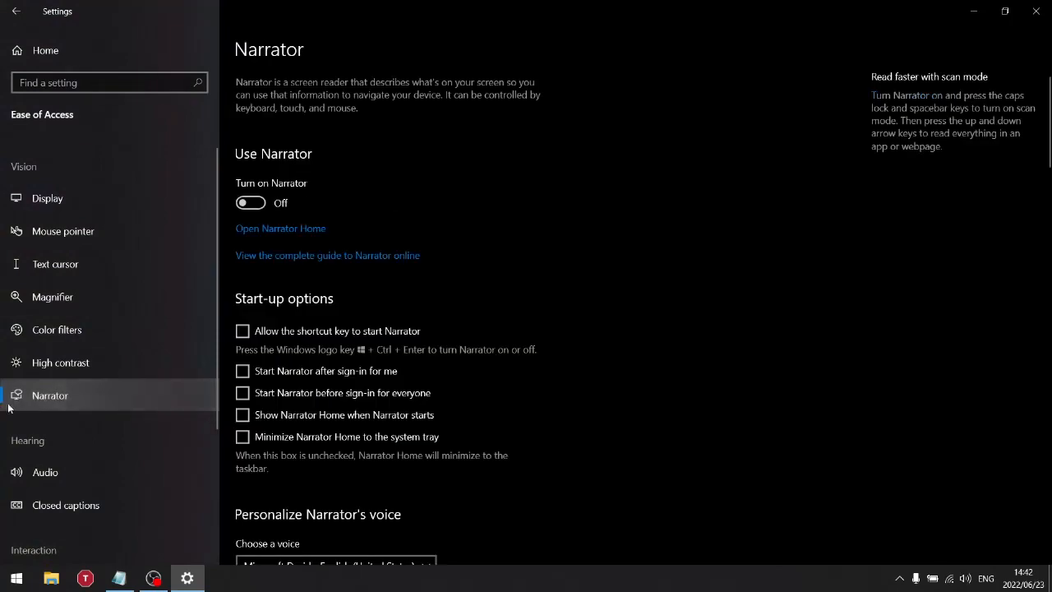
scroll(438, 365, down, 5)
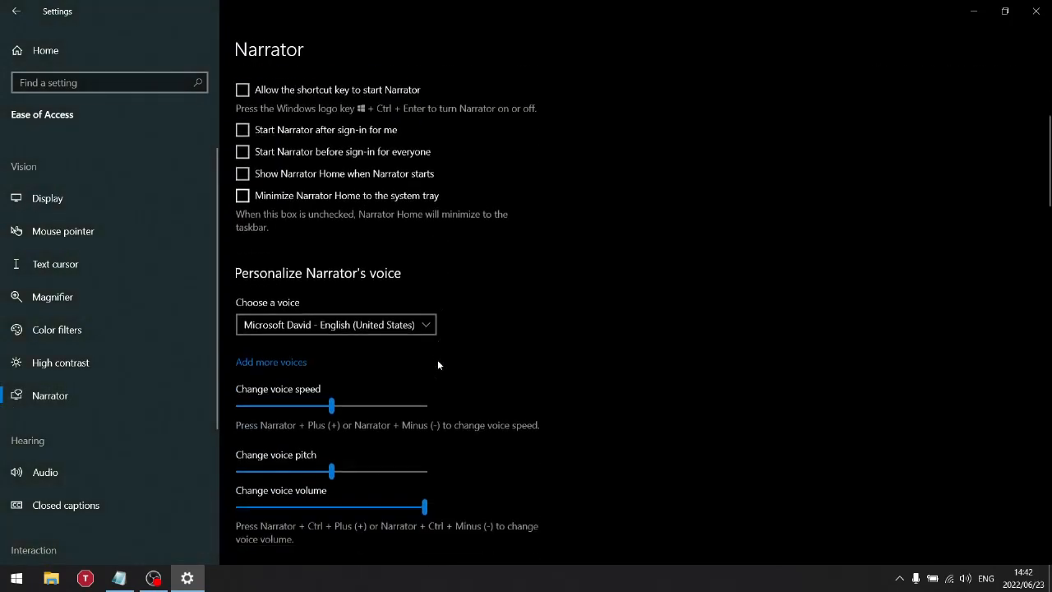
scroll(438, 365, up, 2)
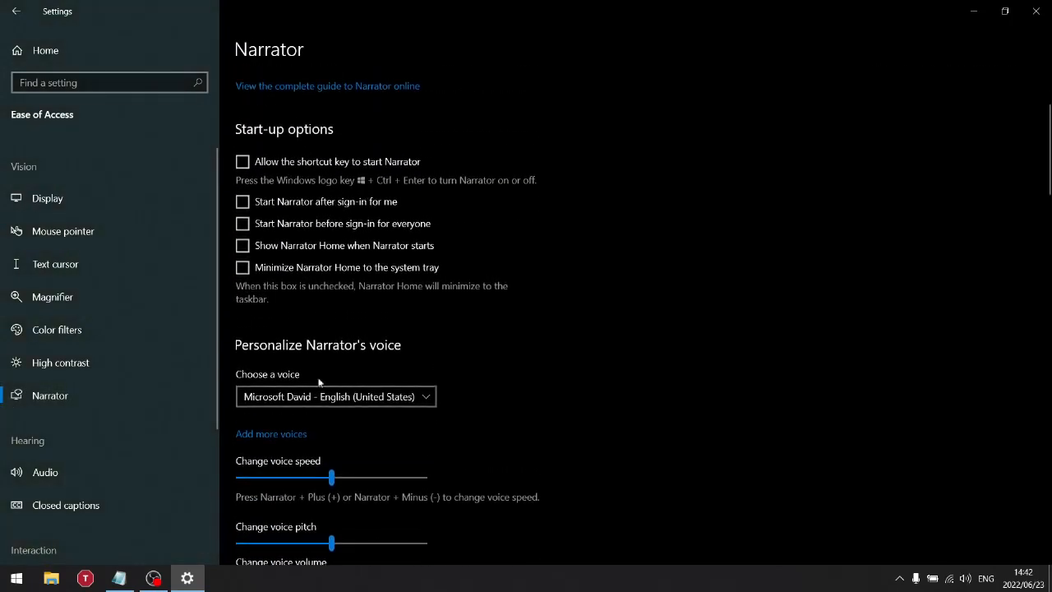
scroll(452, 411, down, 6)
- Examine the Ease of Access hearing settings for Audio and Closed captions
click(77, 470)
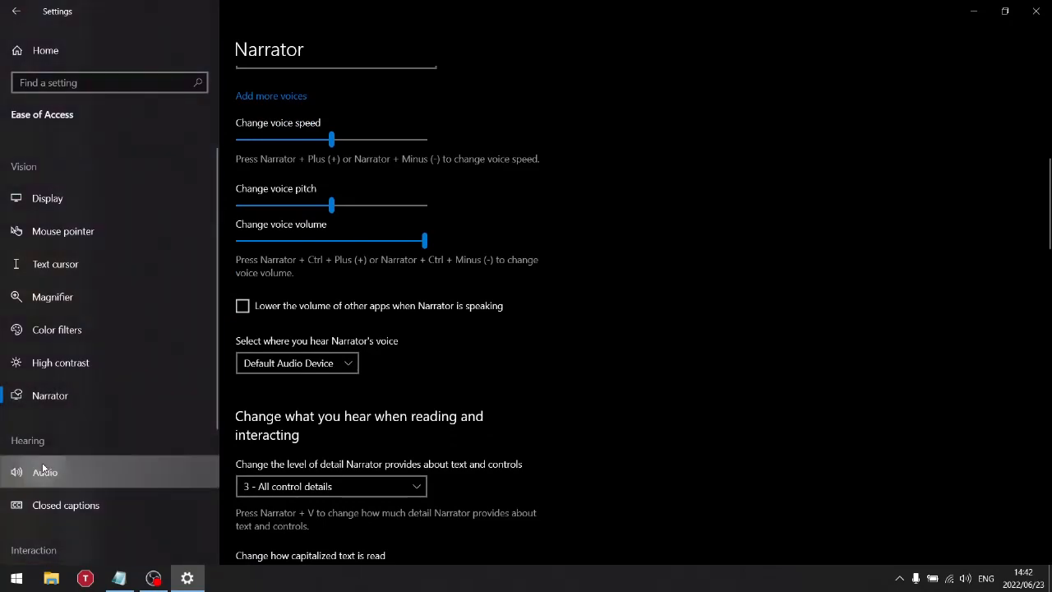
scroll(143, 381, down, 3)
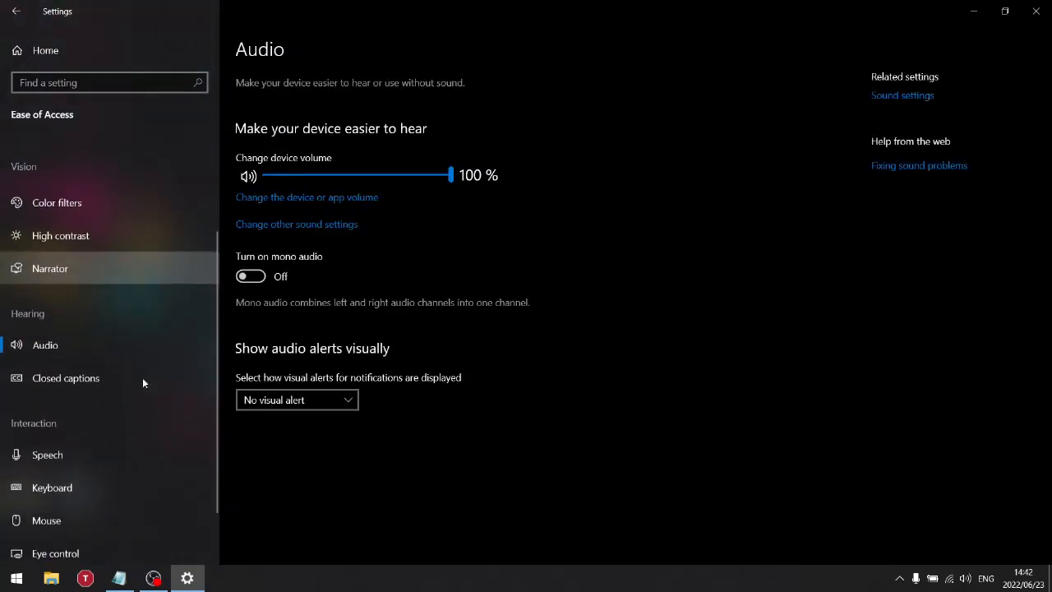
click(65, 375)
scroll(436, 246, down, 6)
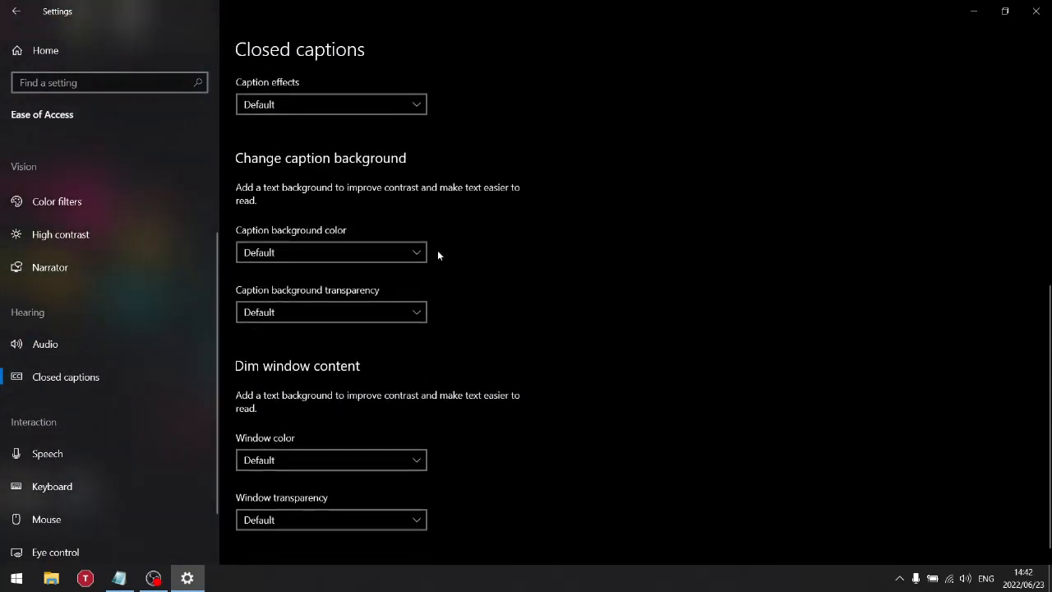
- Examine the Ease of Access interaction settings for Speech, Keyboard, Mouse and Eye control, and return to the Settings home
click(48, 453)
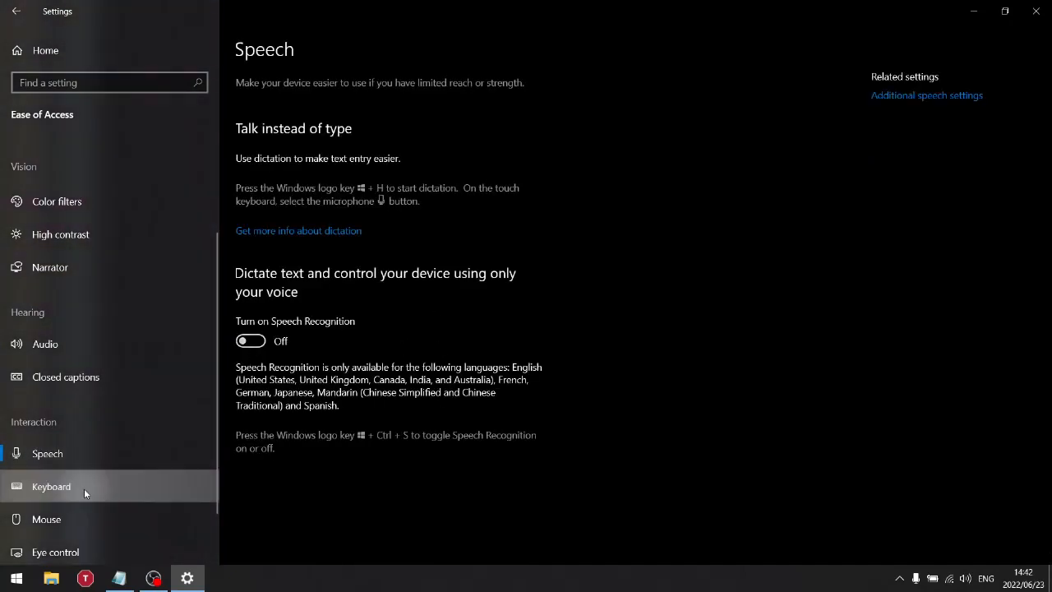
click(84, 489)
scroll(307, 219, down, 3)
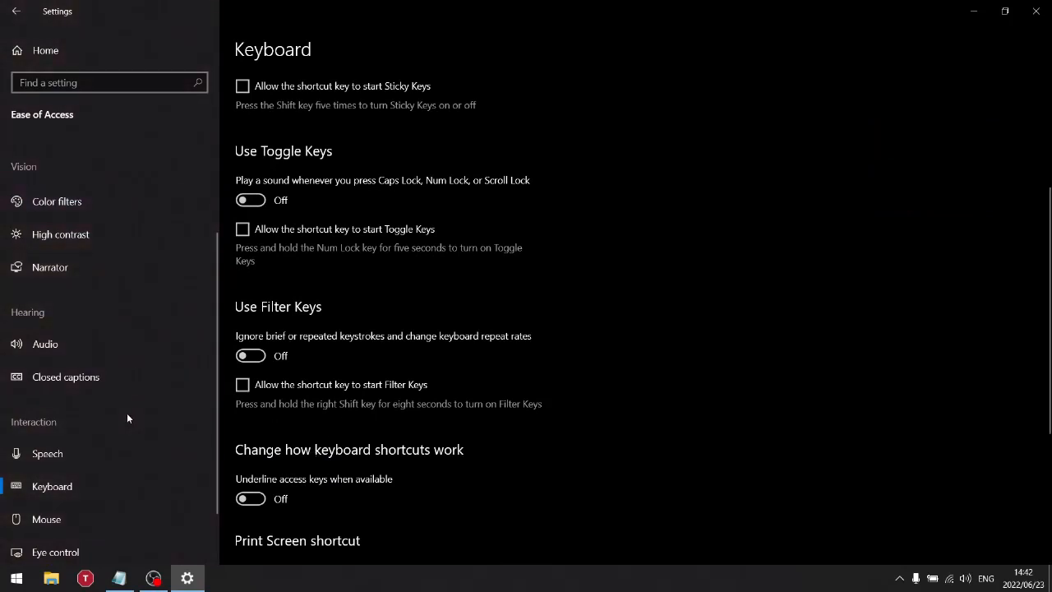
scroll(128, 412, down, 1)
click(35, 448)
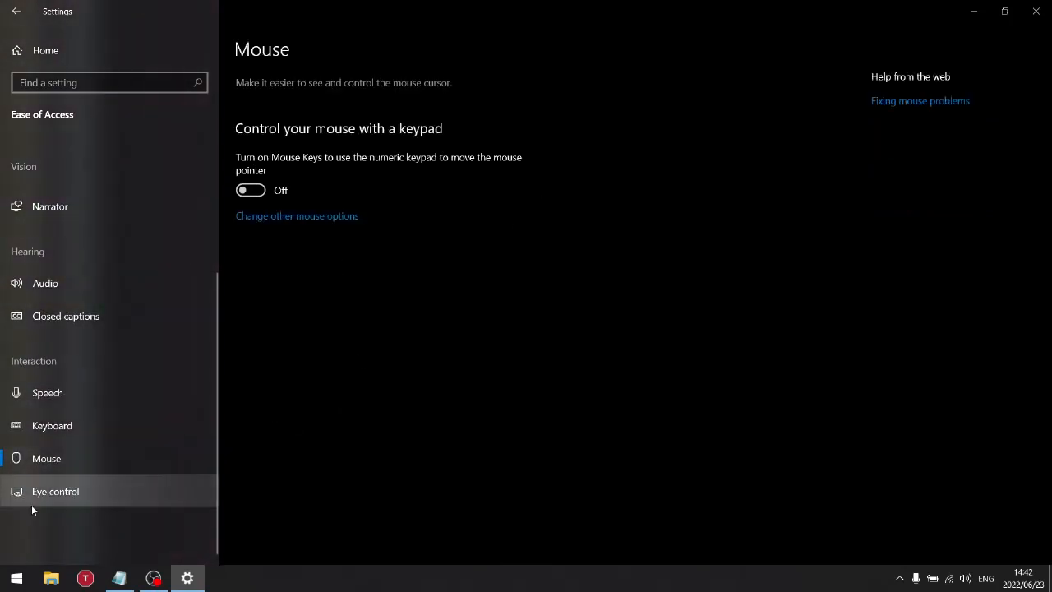
click(33, 496)
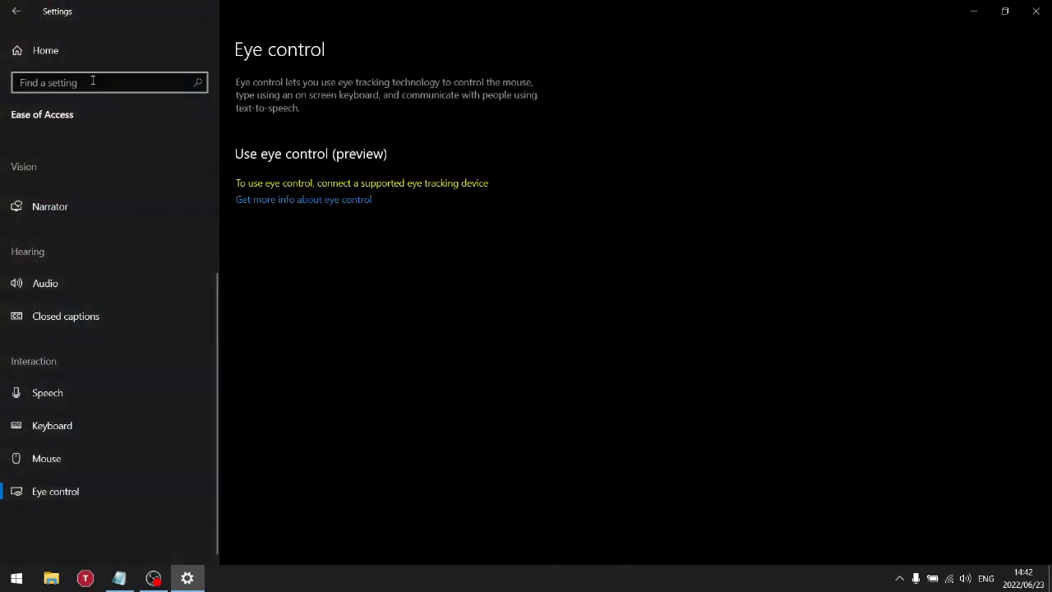
click(16, 11)
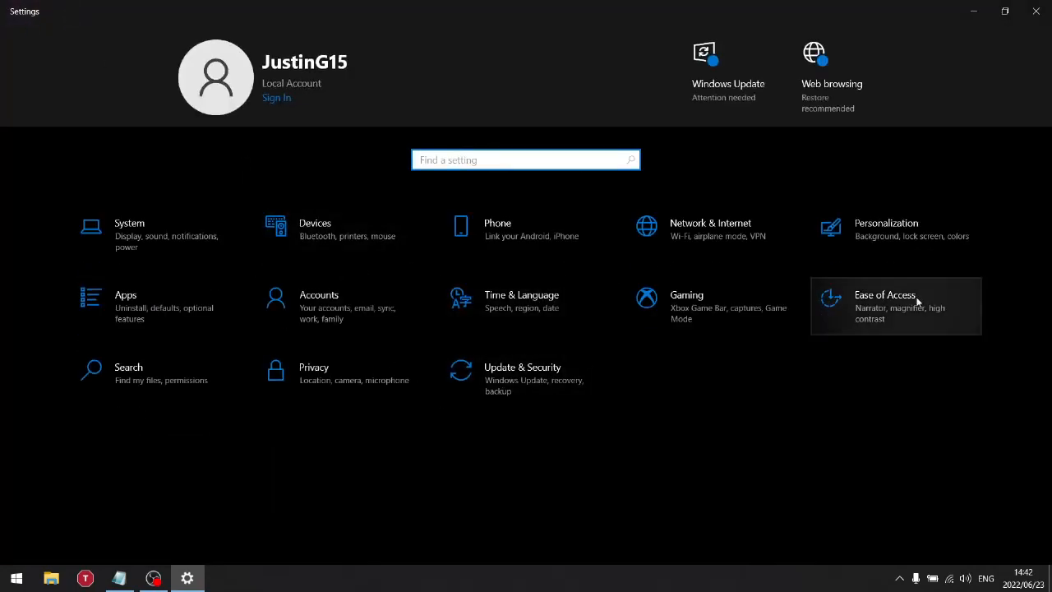
- Examine the Gaming settings for Xbox Game Bar, Captures and Game Mode
click(736, 319)
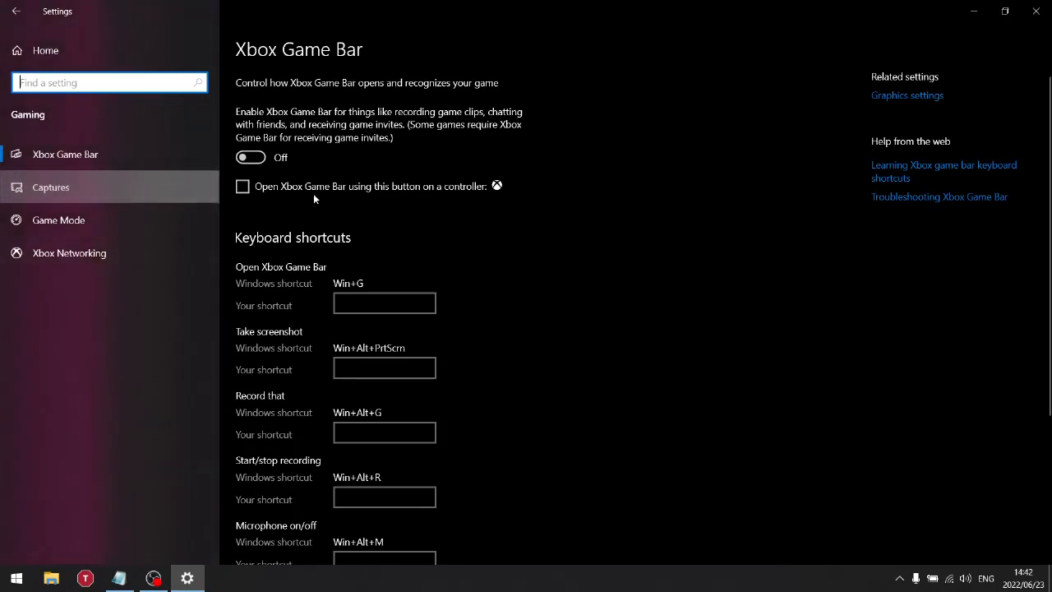
click(119, 187)
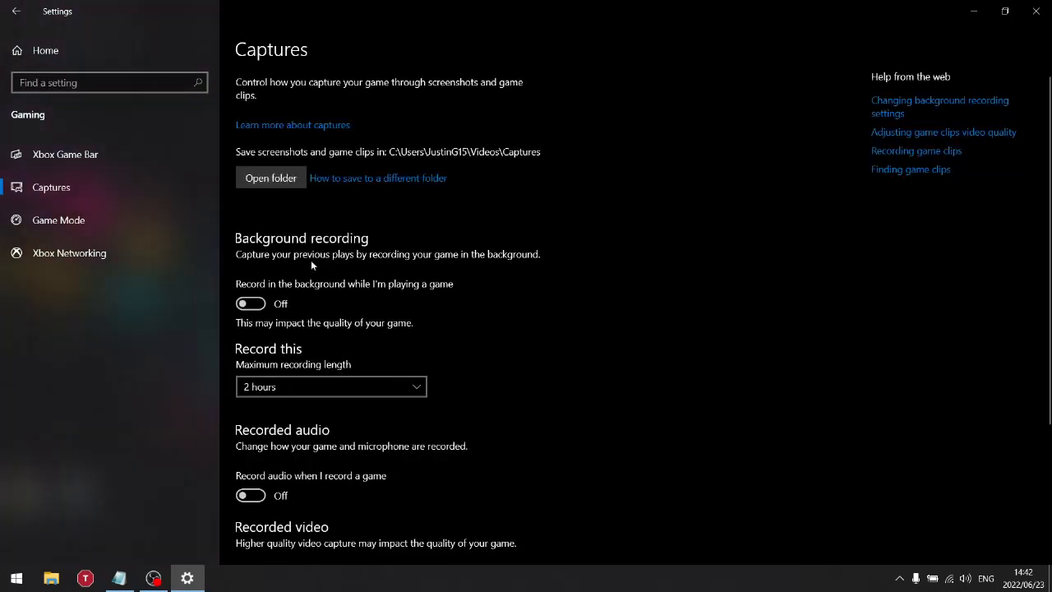
scroll(340, 358, down, 3)
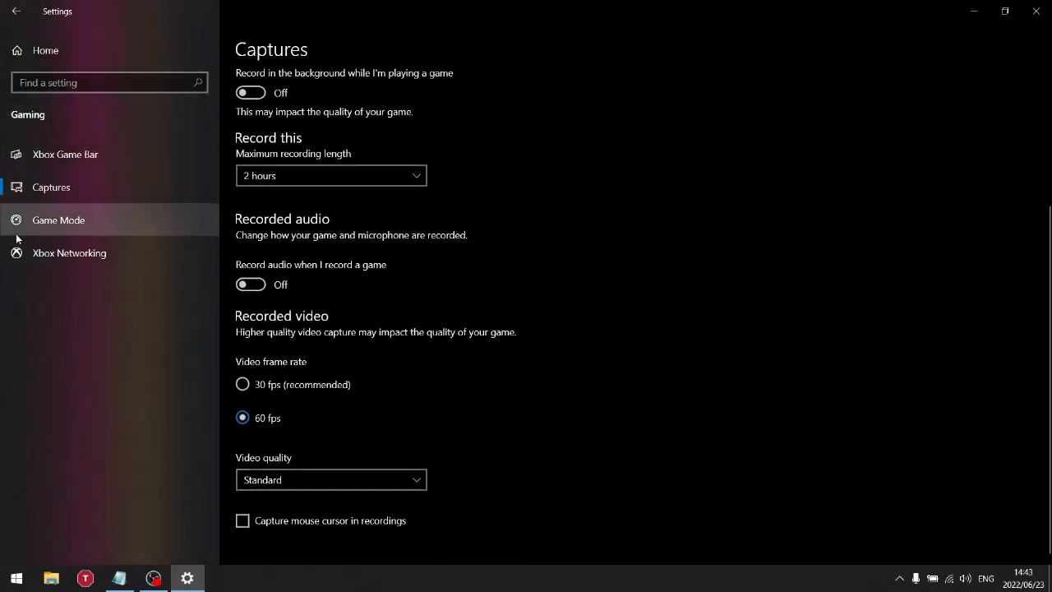
click(35, 221)
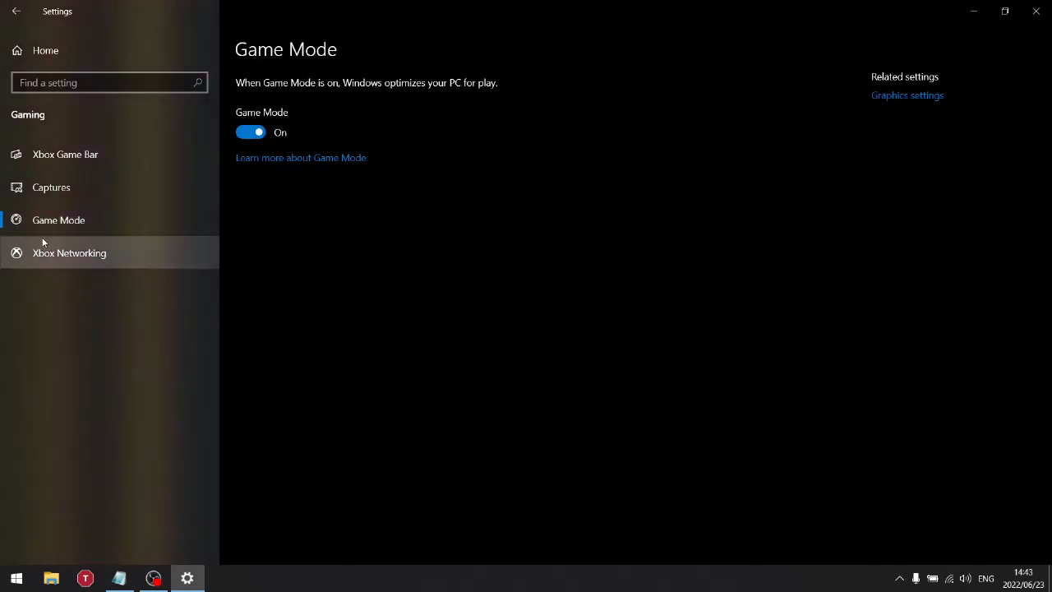
- Examine the Graphics settings related to Game Mode and the list of apps with a graphics performance preference
click(895, 98)
scroll(265, 247, down, 2)
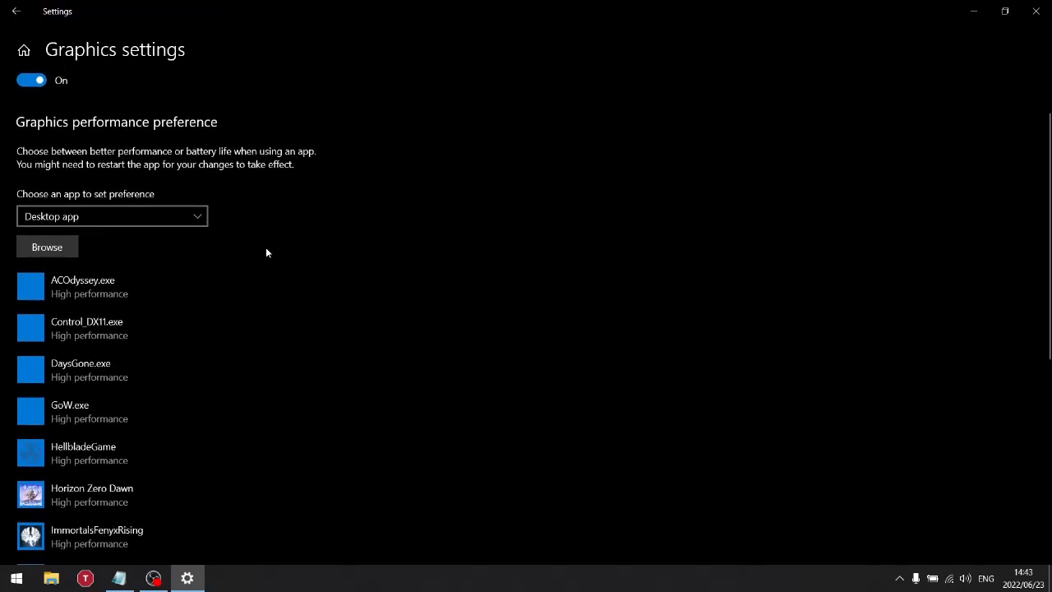
scroll(127, 404, down, 3)
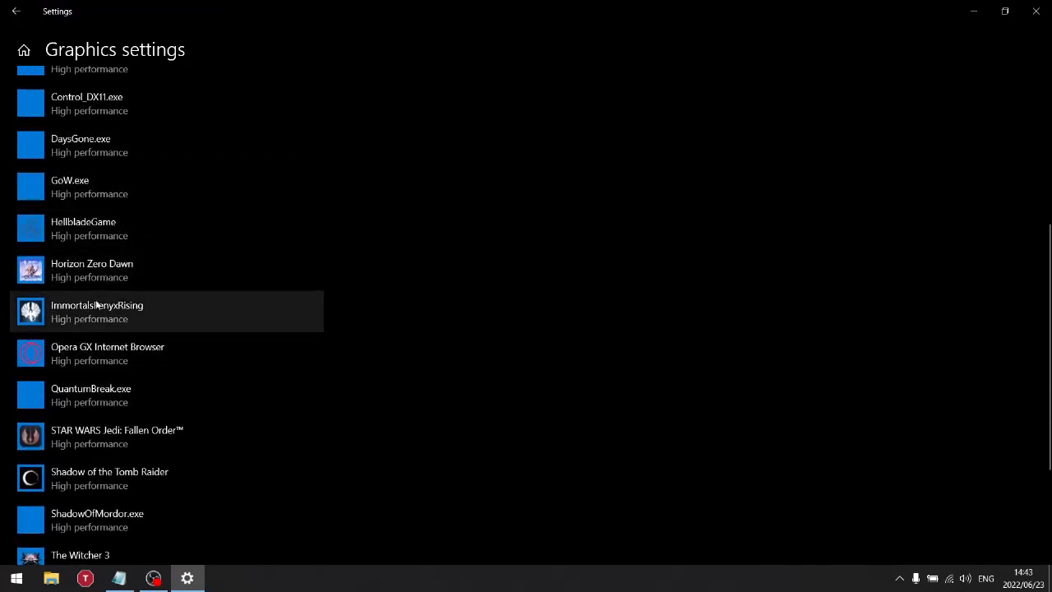
scroll(128, 206, up, 3)
scroll(127, 211, up, 1)
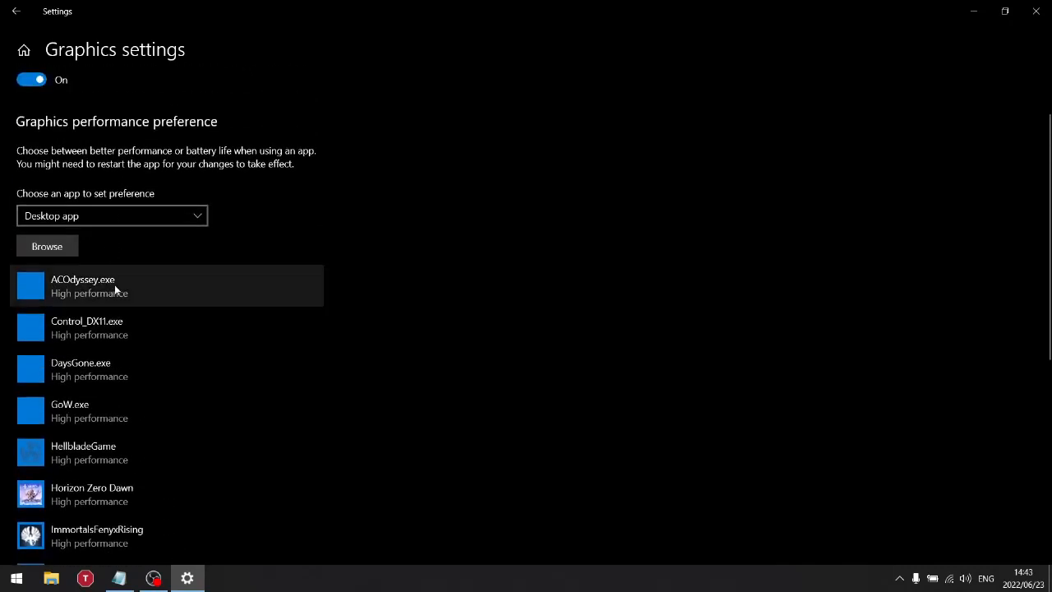
- View the desktop app file picker without adding anything, and save High performance as the graphics preference for Horizon Zero Dawn
click(39, 246)
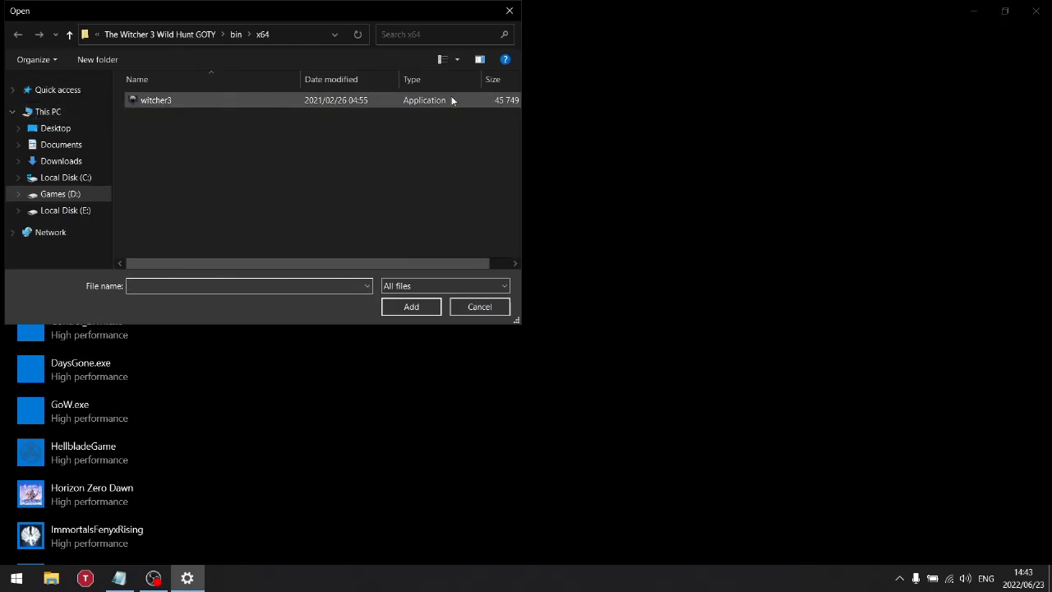
click(508, 11)
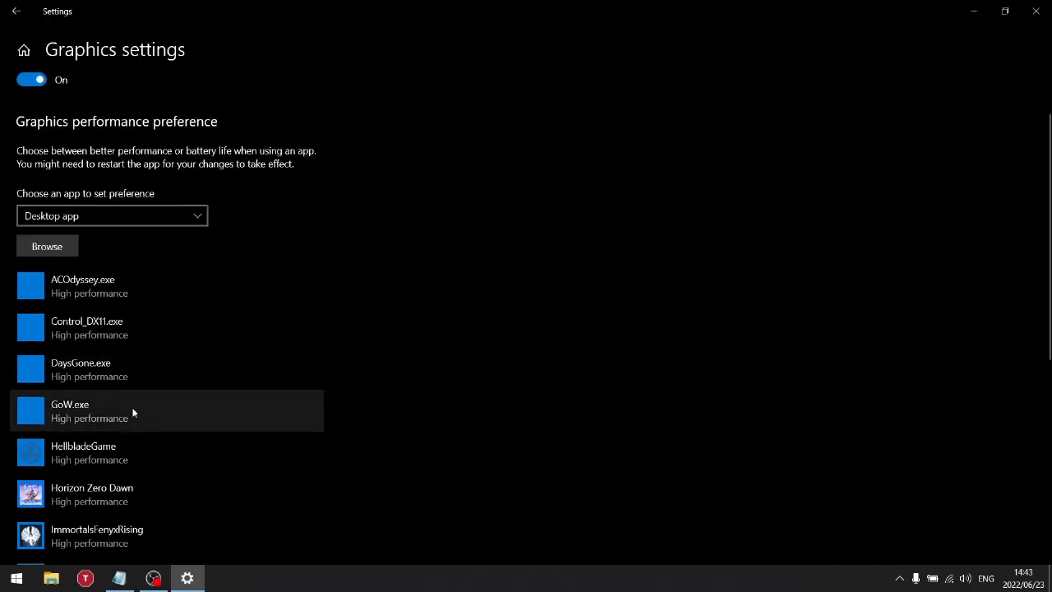
scroll(96, 493, down, 3)
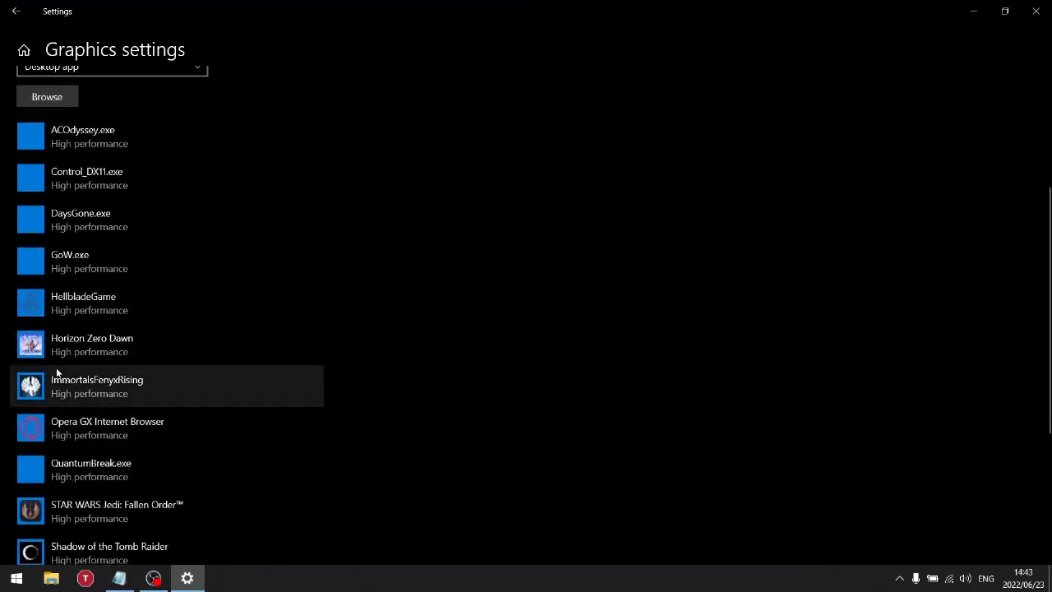
click(66, 347)
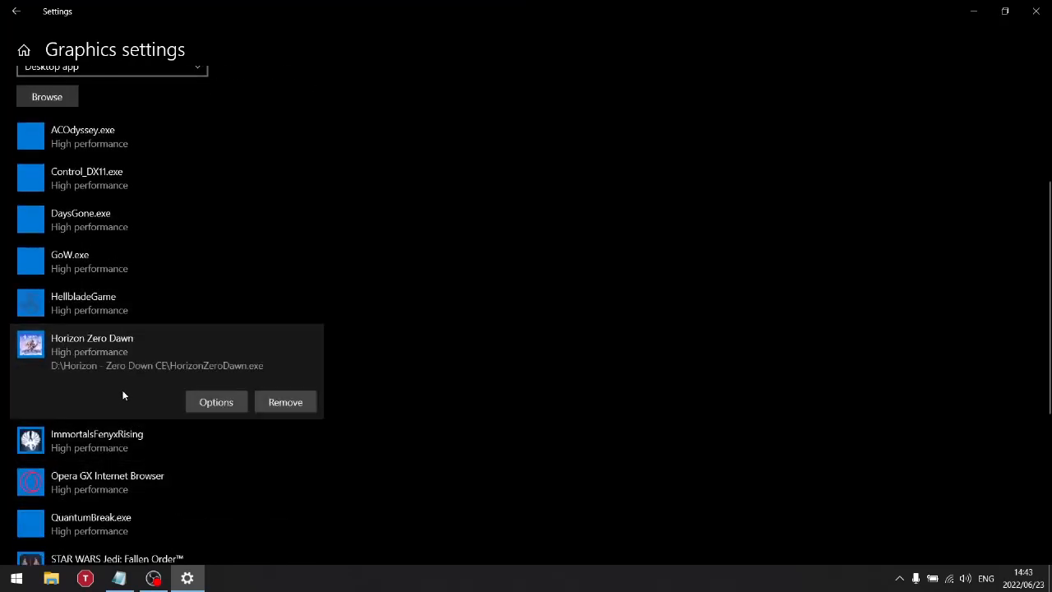
click(210, 403)
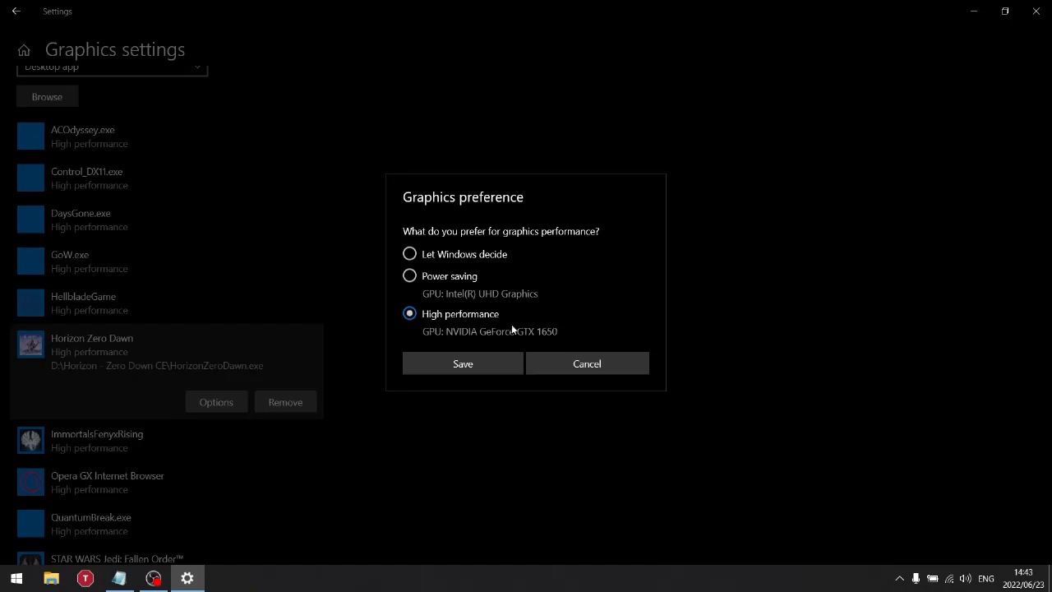
click(463, 377)
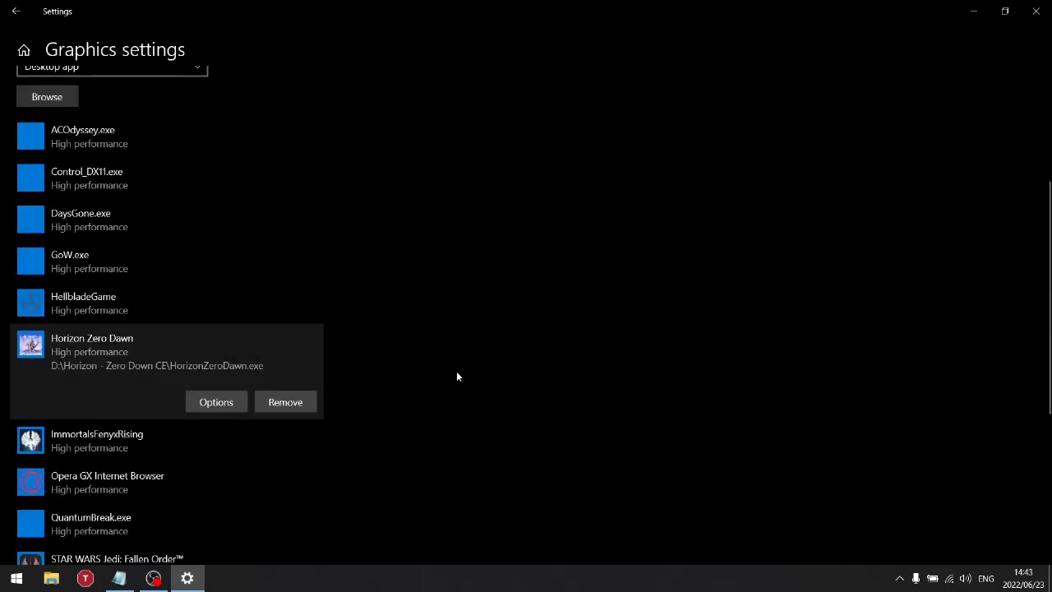
- Review the full list of apps with a graphics performance preference and the Hardware-accelerated GPU scheduling setting
scroll(76, 171, up, 3)
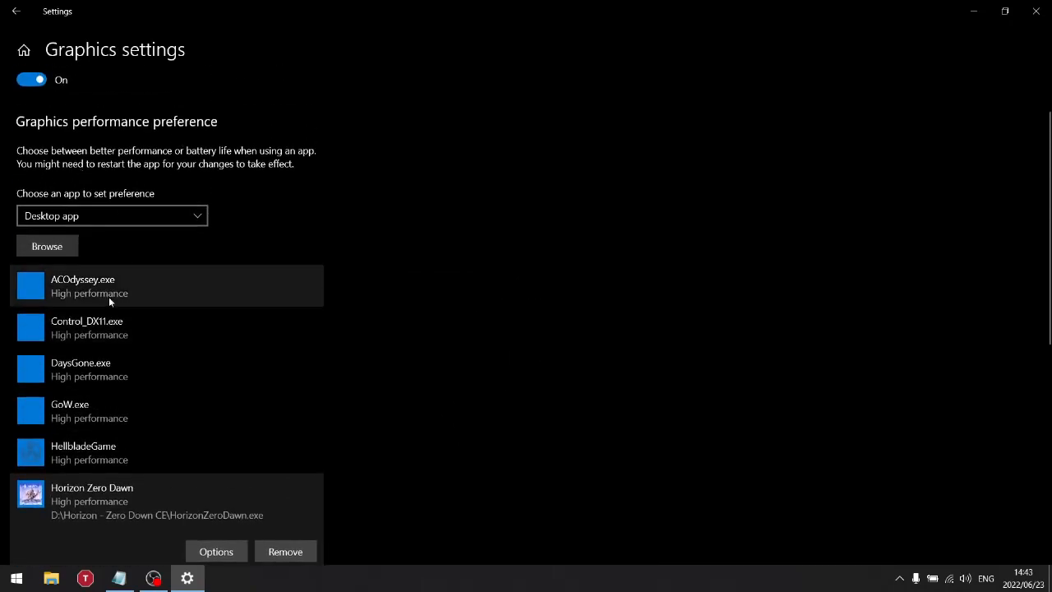
scroll(110, 299, down, 6)
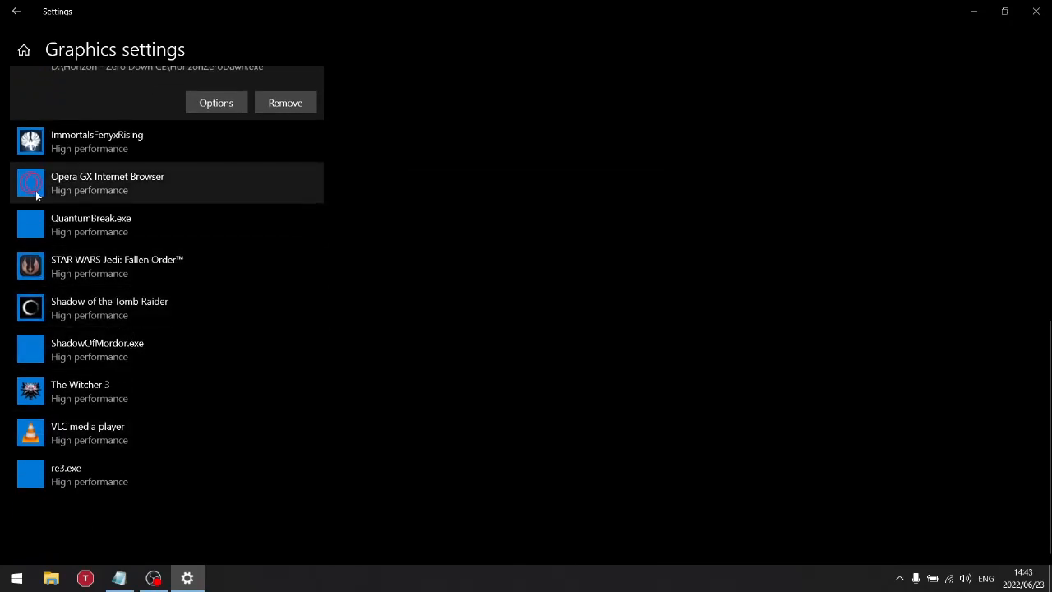
scroll(104, 247, up, 5)
scroll(104, 281, up, 2)
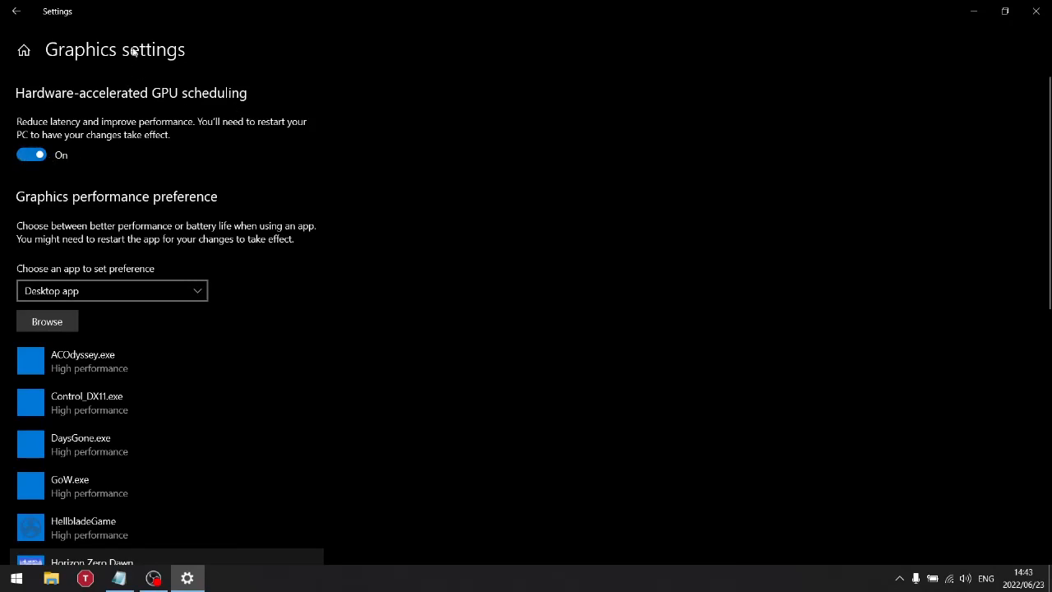
- Examine the Xbox Networking page of the Gaming settings and return to the Settings home
click(15, 11)
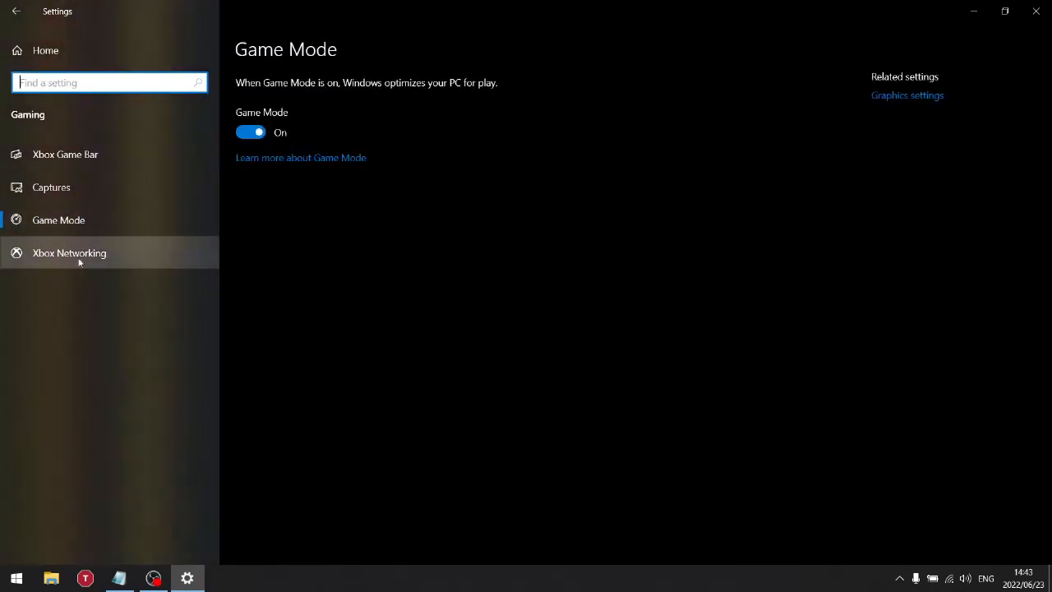
click(90, 249)
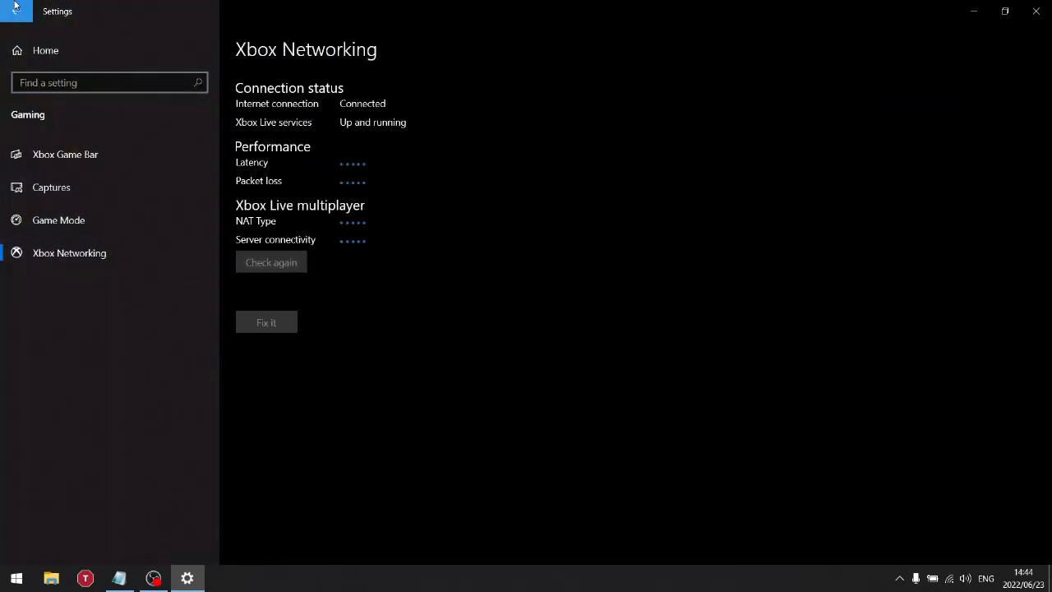
click(15, 11)
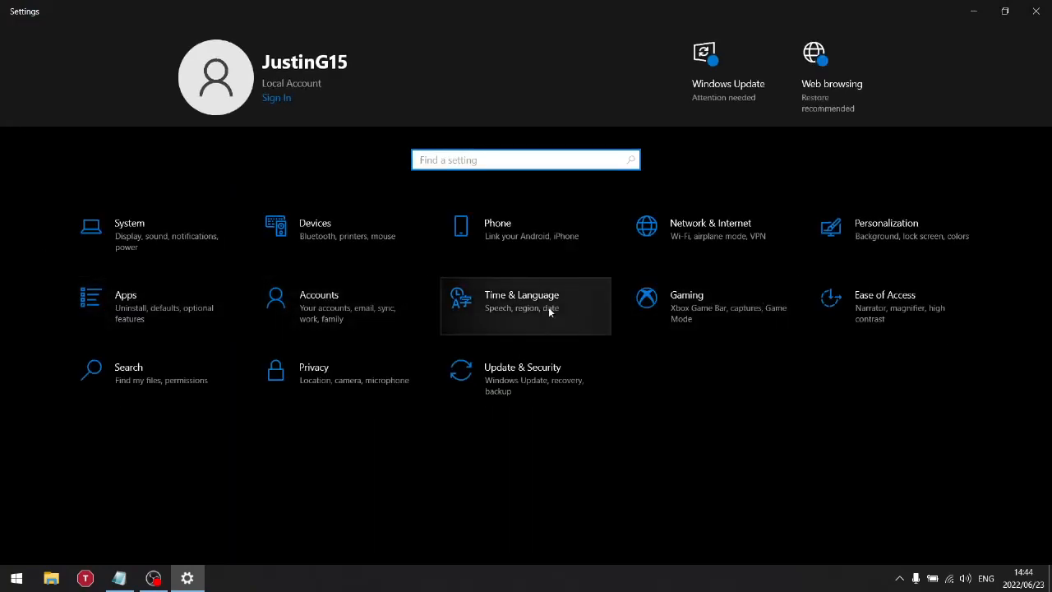
- View the Time & Language and Accounts settings, returning to the Settings home after each
click(550, 308)
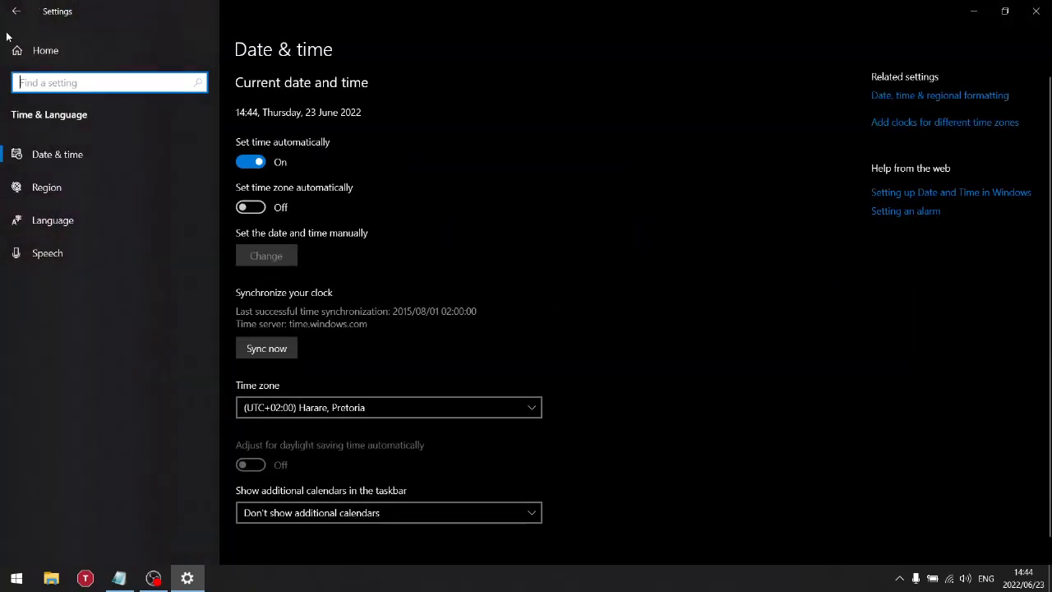
click(18, 12)
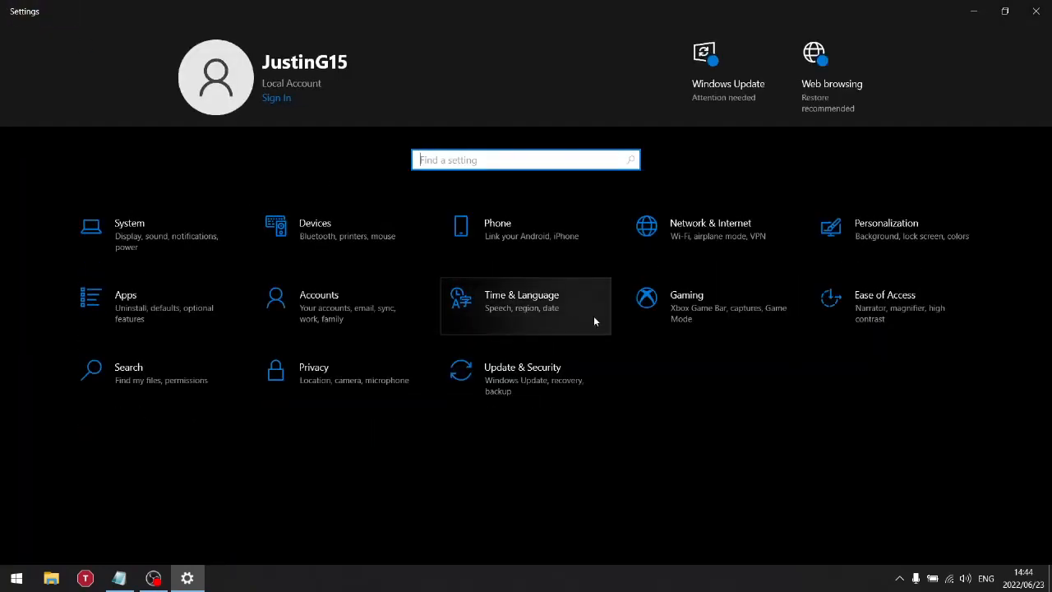
click(364, 306)
click(15, 11)
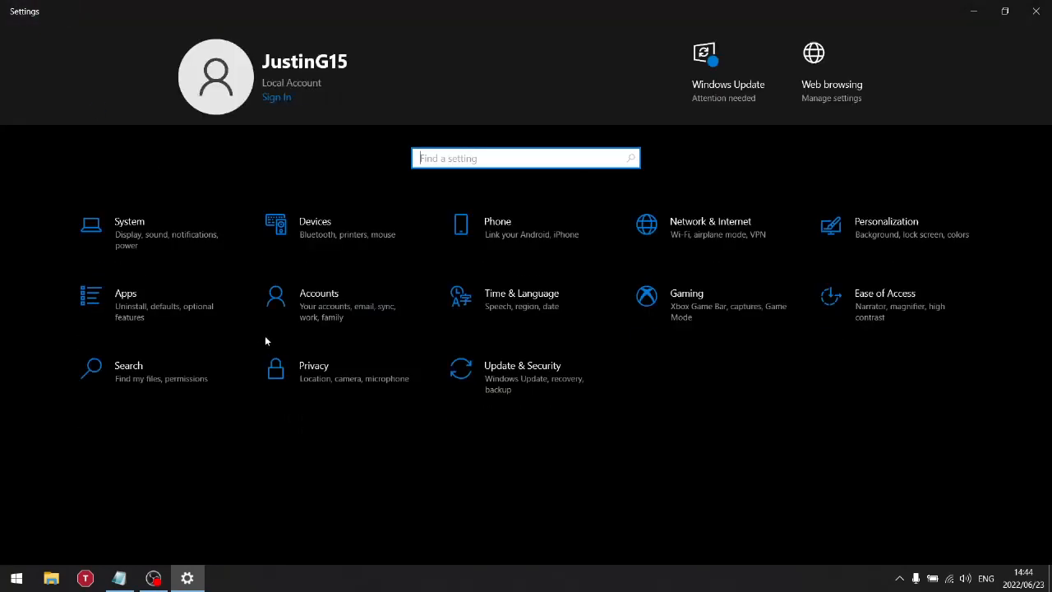
- Examine the list of installed programs under Apps & features, including the Microsoft Visual C++ runtimes
click(133, 306)
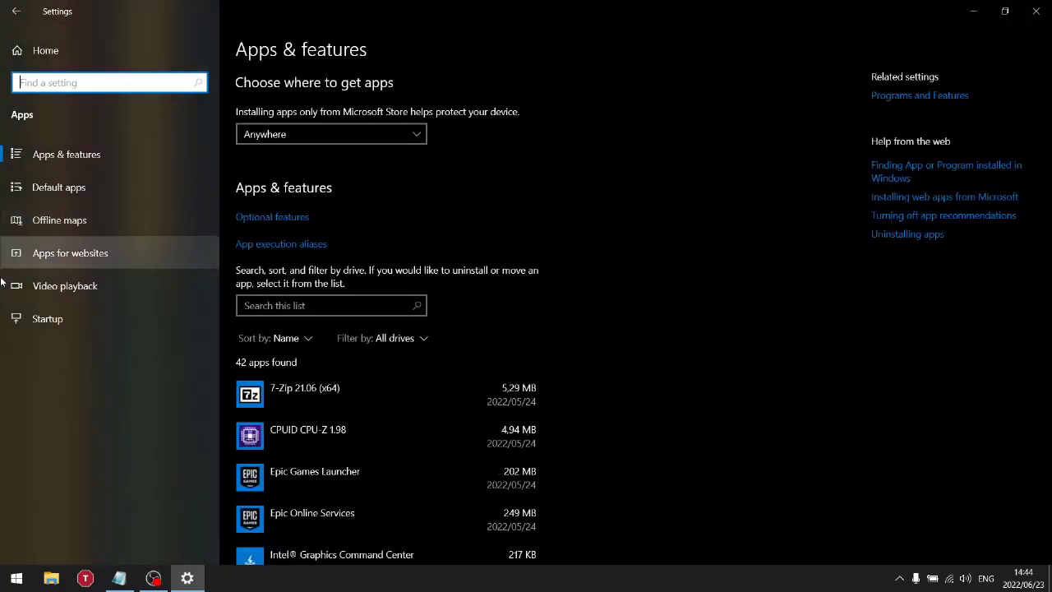
scroll(410, 364, down, 5)
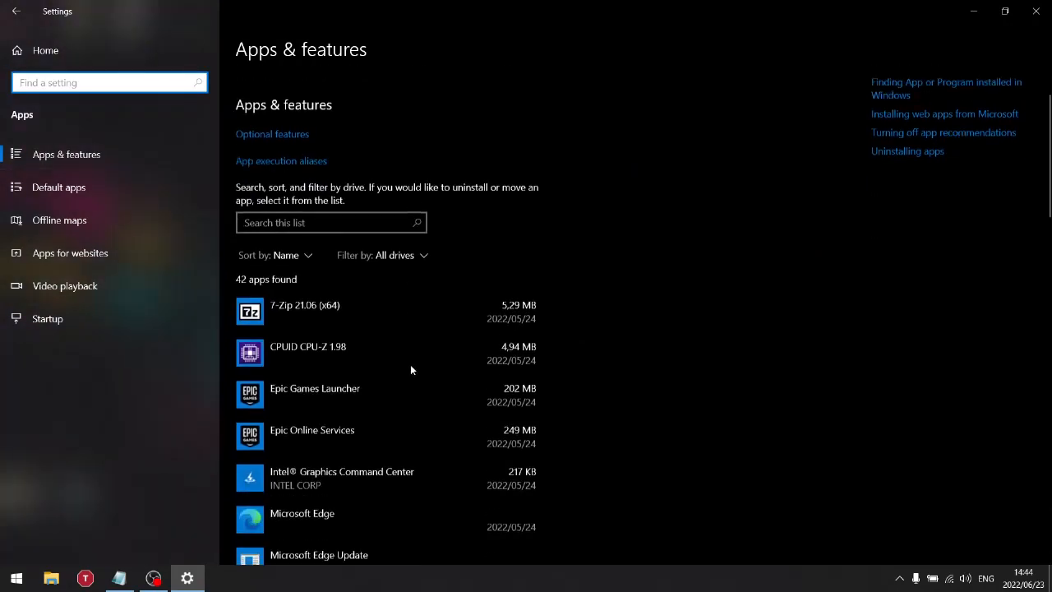
scroll(430, 342, down, 10)
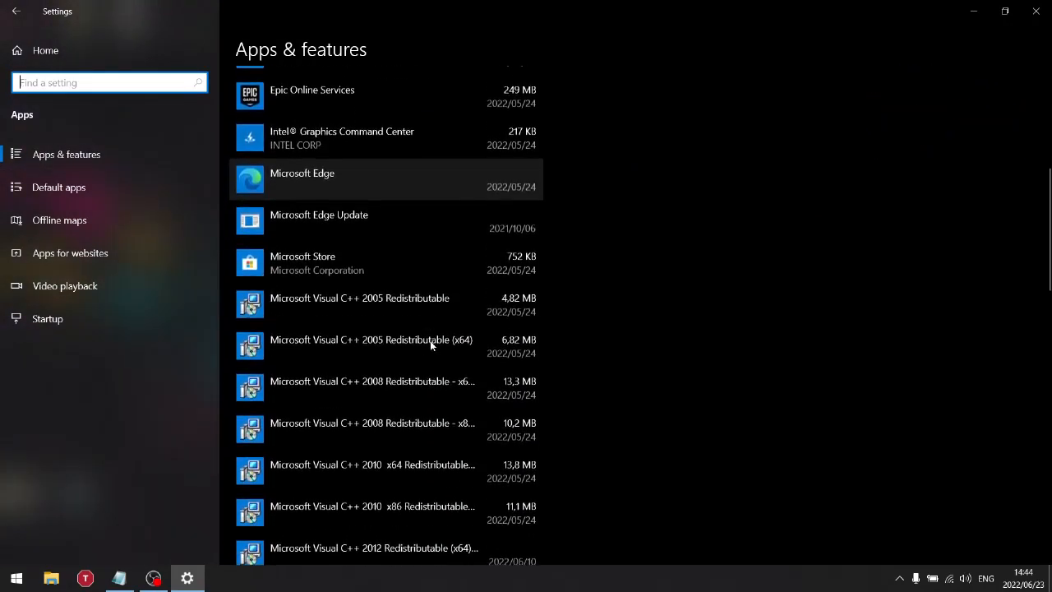
scroll(430, 346, down, 3)
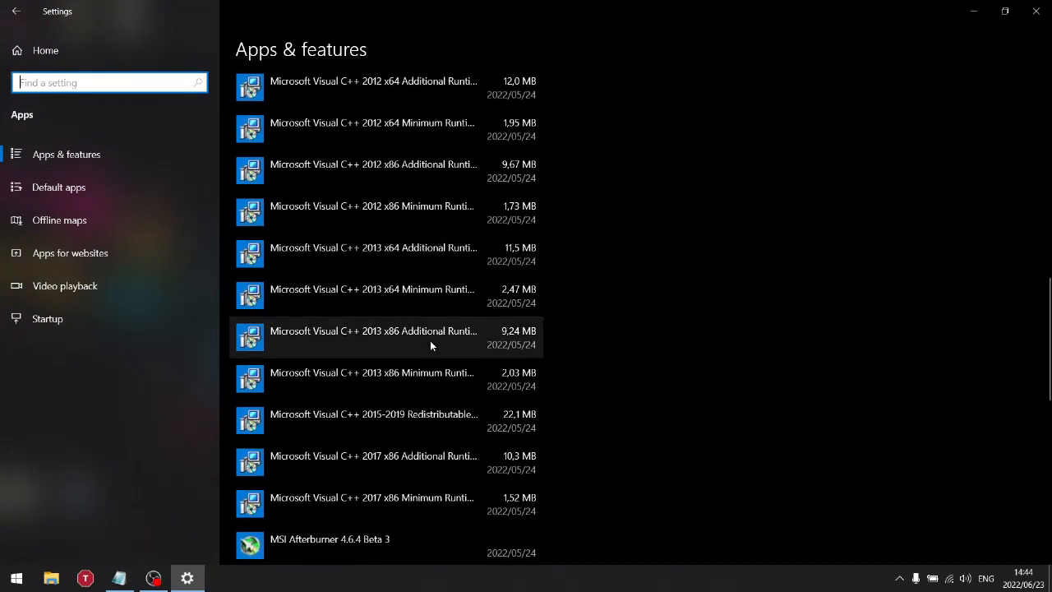
scroll(430, 345, down, 6)
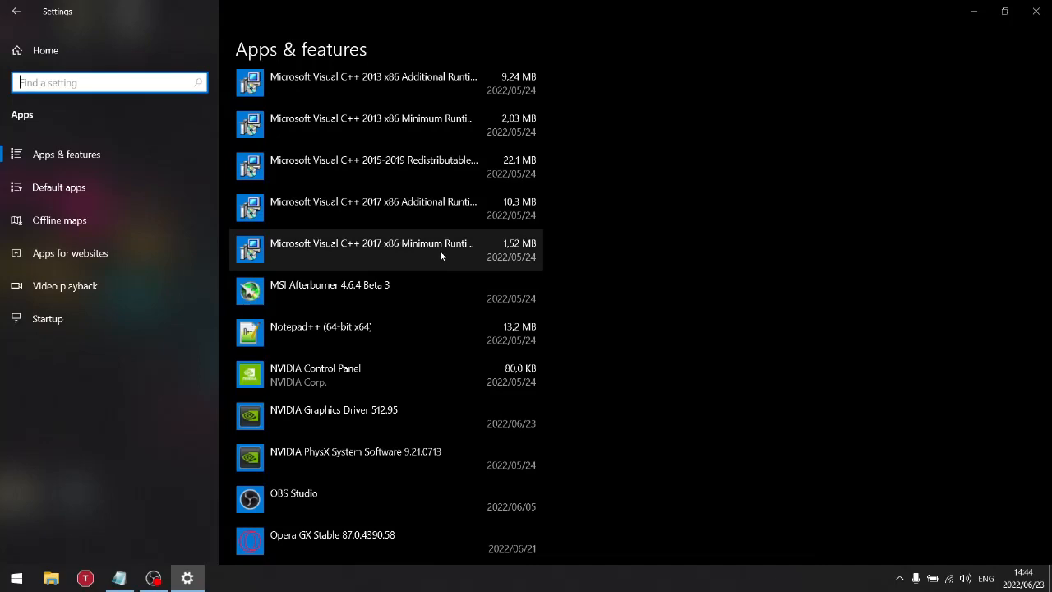
scroll(452, 282, up, 2)
scroll(411, 176, up, 10)
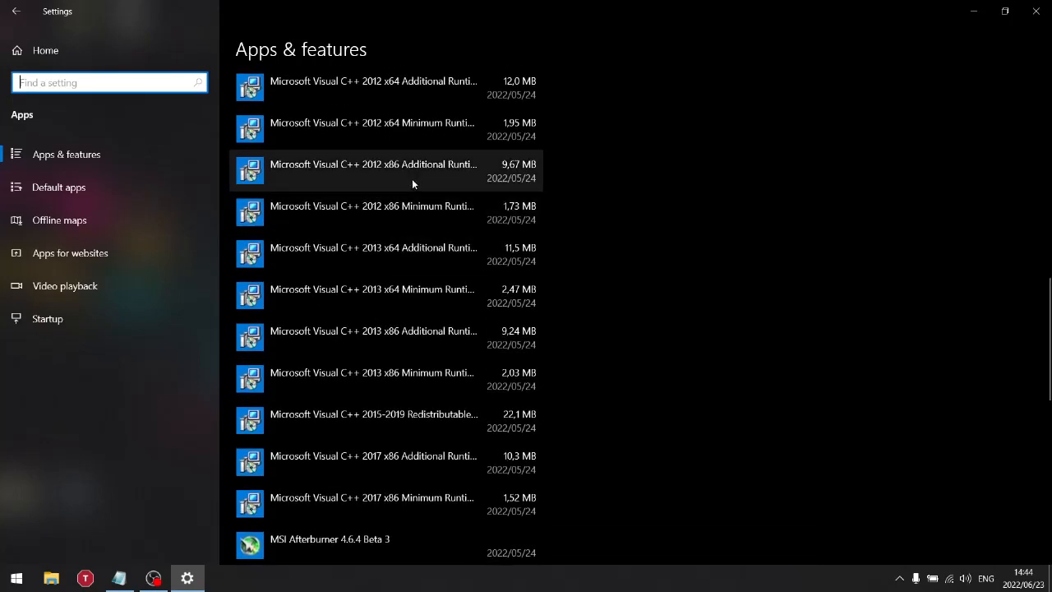
scroll(413, 180, down, 5)
scroll(411, 175, down, 8)
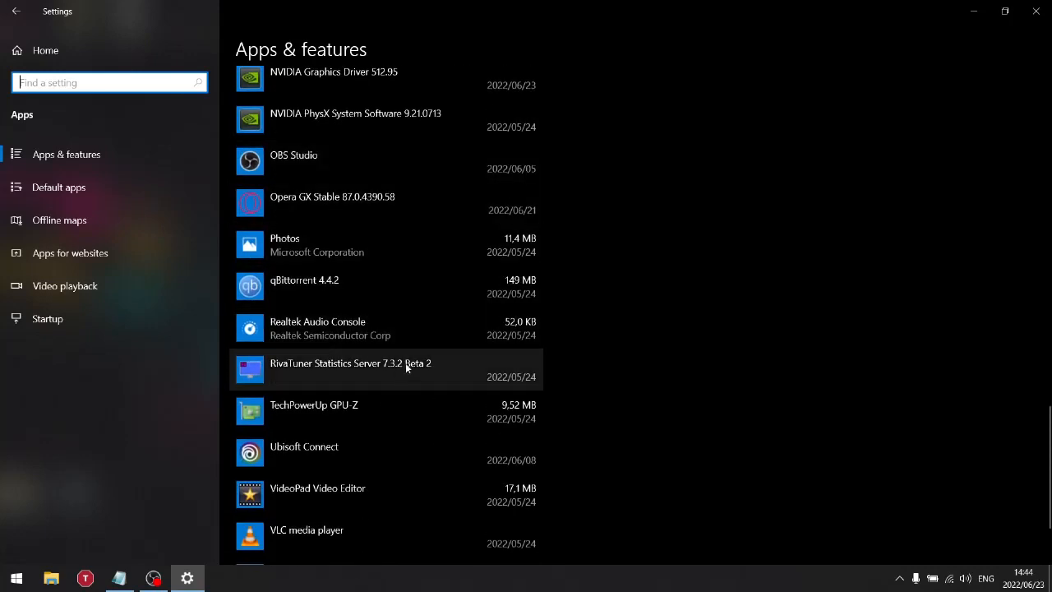
- Examine the Apps settings for Default apps, Offline maps and Apps for websites
click(85, 187)
scroll(354, 308, down, 3)
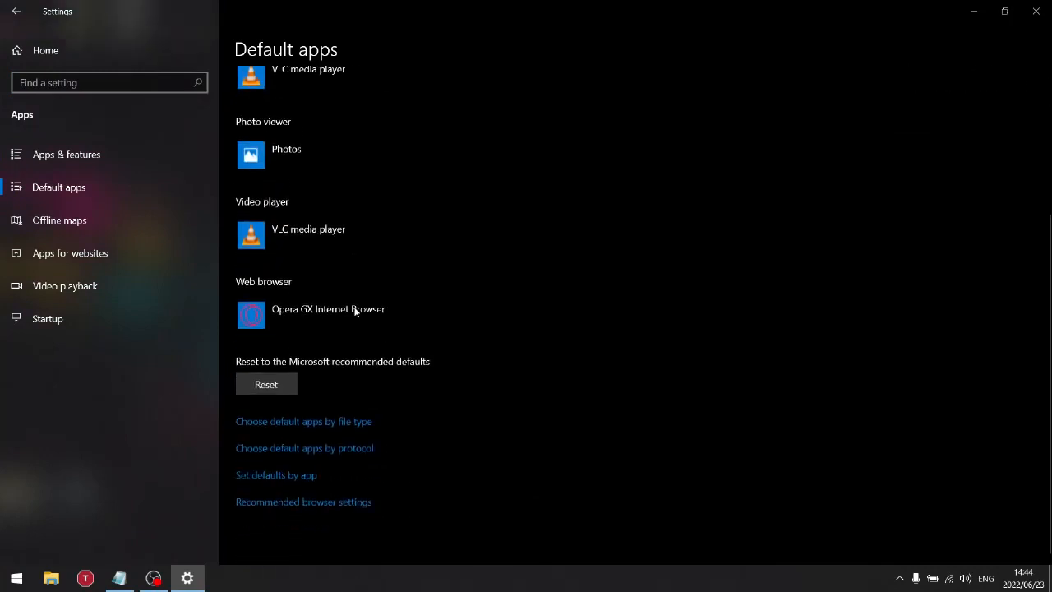
scroll(312, 246, up, 5)
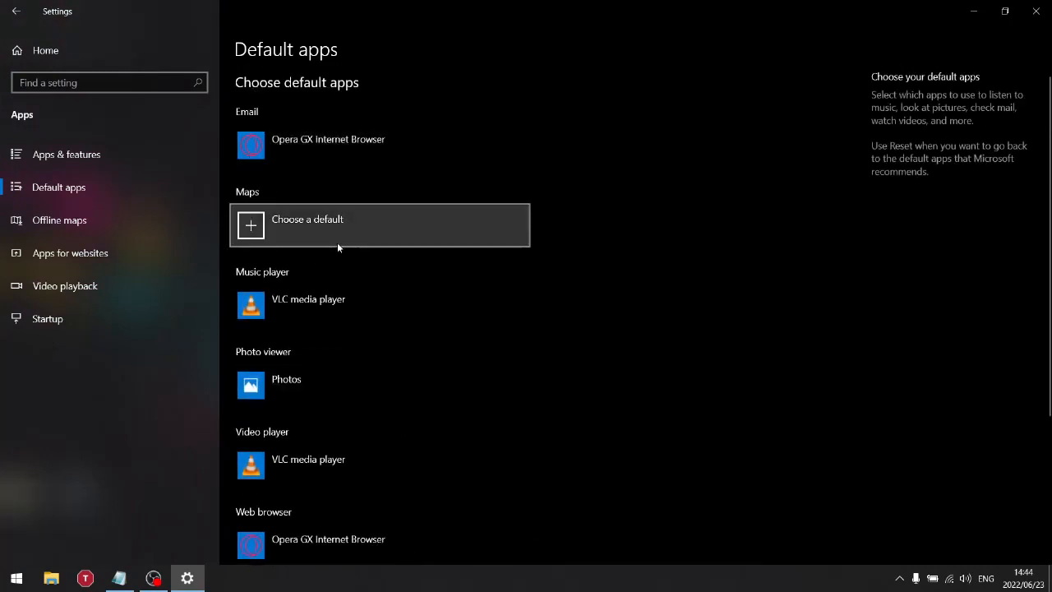
click(99, 220)
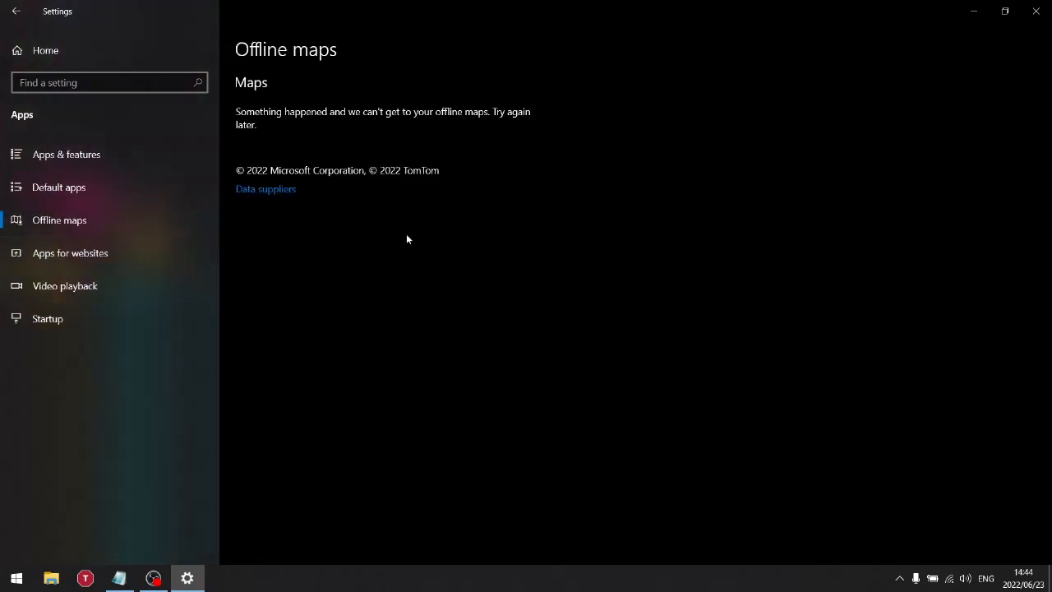
click(115, 256)
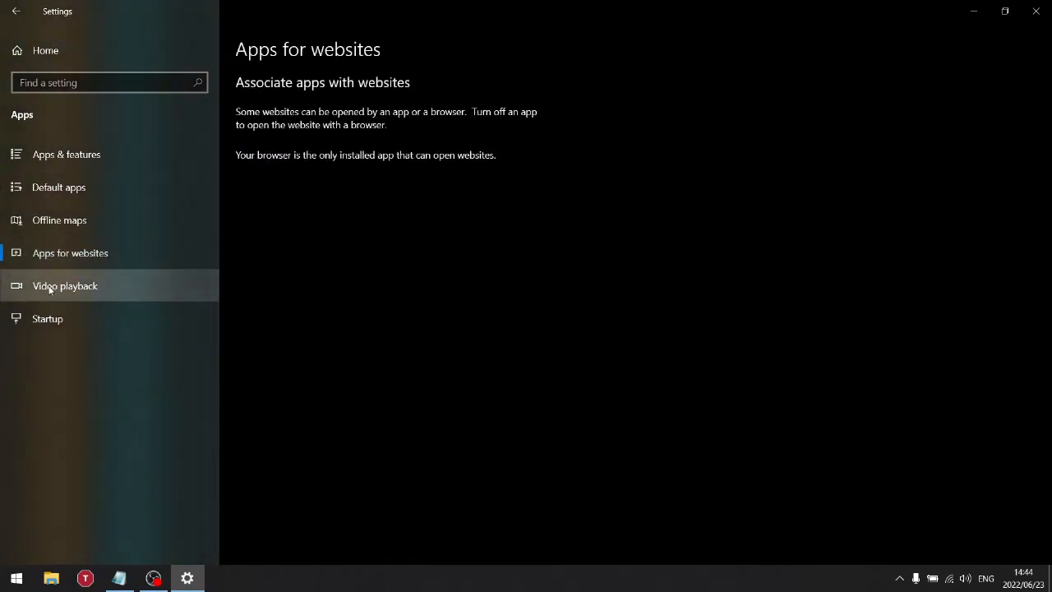
- Examine the Video playback and Startup apps settings, and return to the Settings home
click(49, 288)
scroll(400, 290, down, 2)
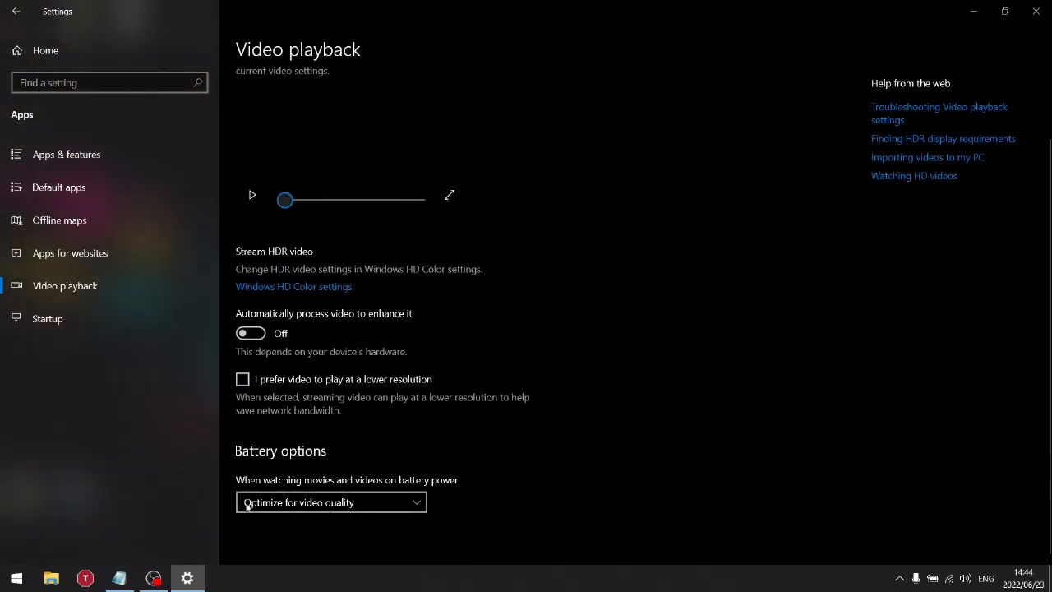
click(36, 317)
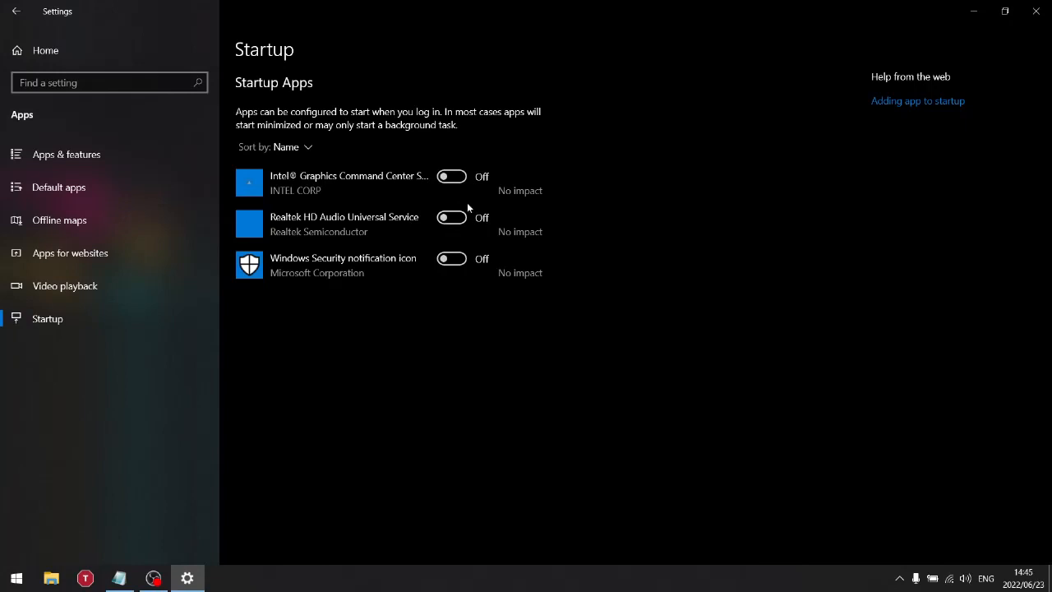
click(15, 11)
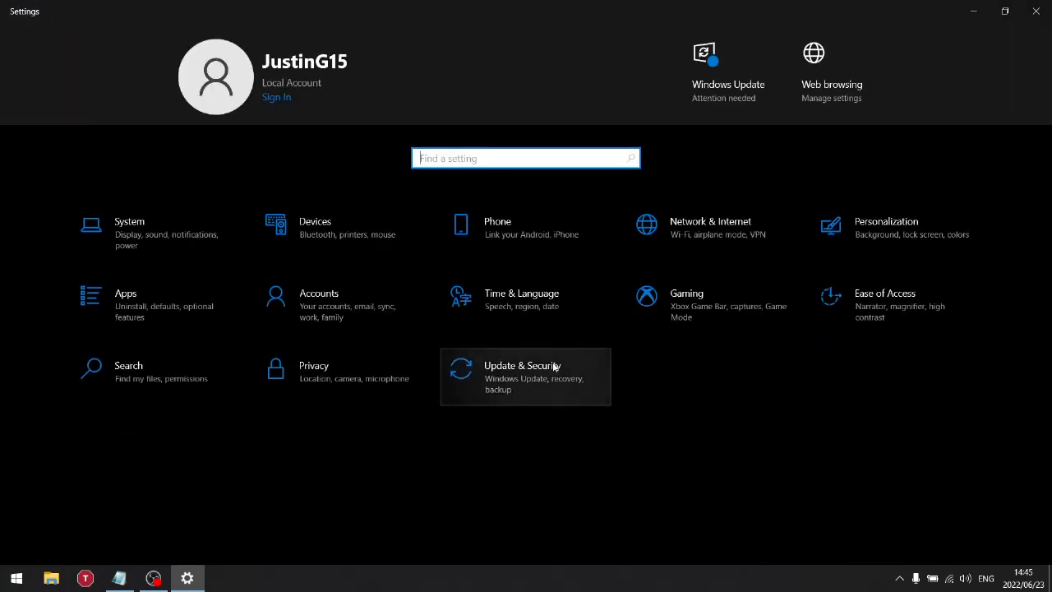
- View the Personalization background settings and the Phone settings, returning to the Settings home after each
click(920, 243)
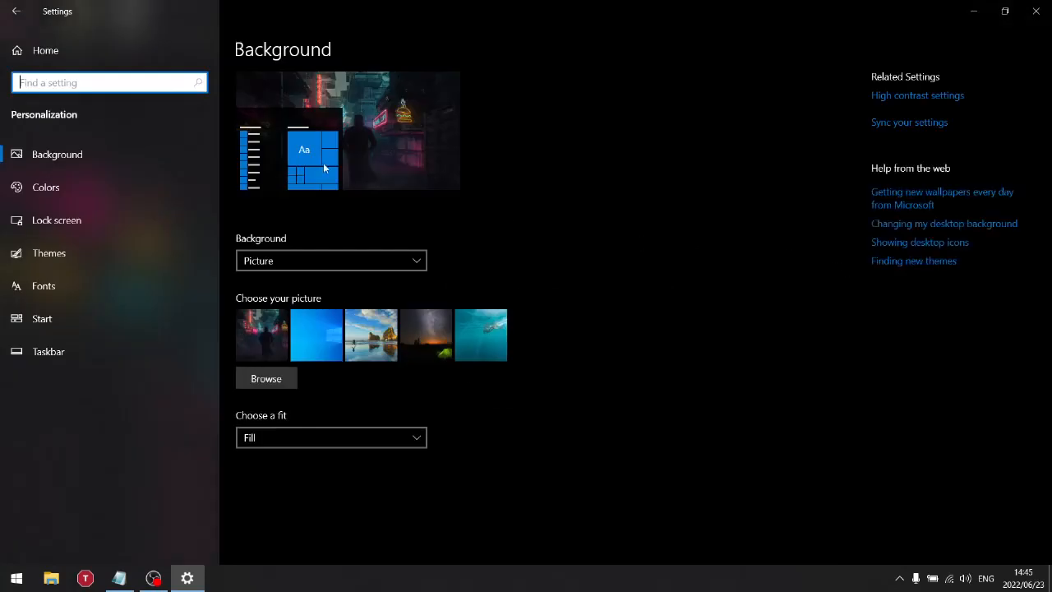
click(18, 10)
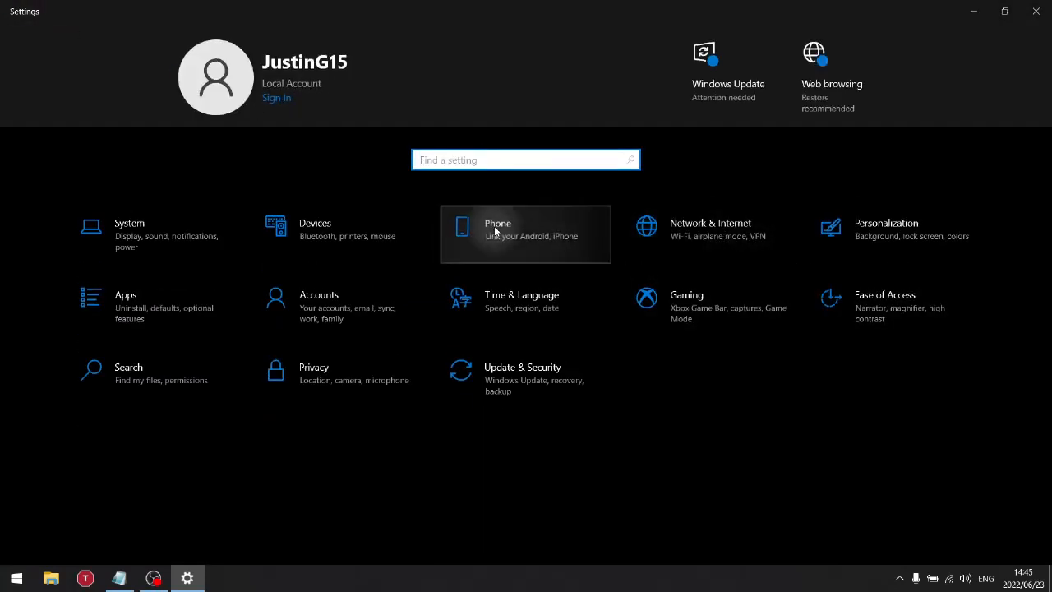
click(519, 226)
click(16, 10)
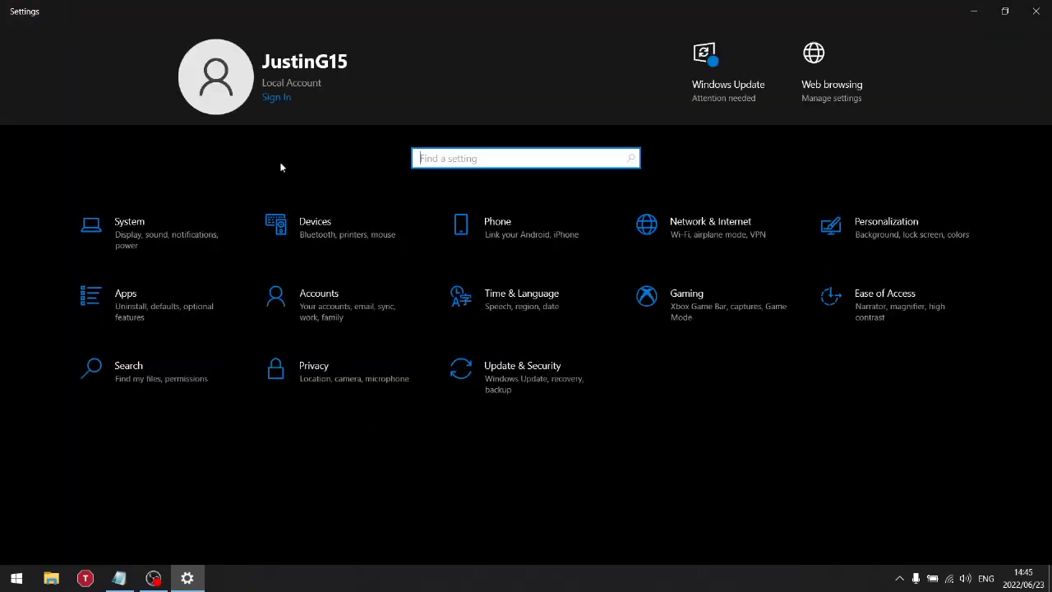
- Examine the Devices settings for Bluetooth & other devices, Printers & scanners and Mouse
click(354, 228)
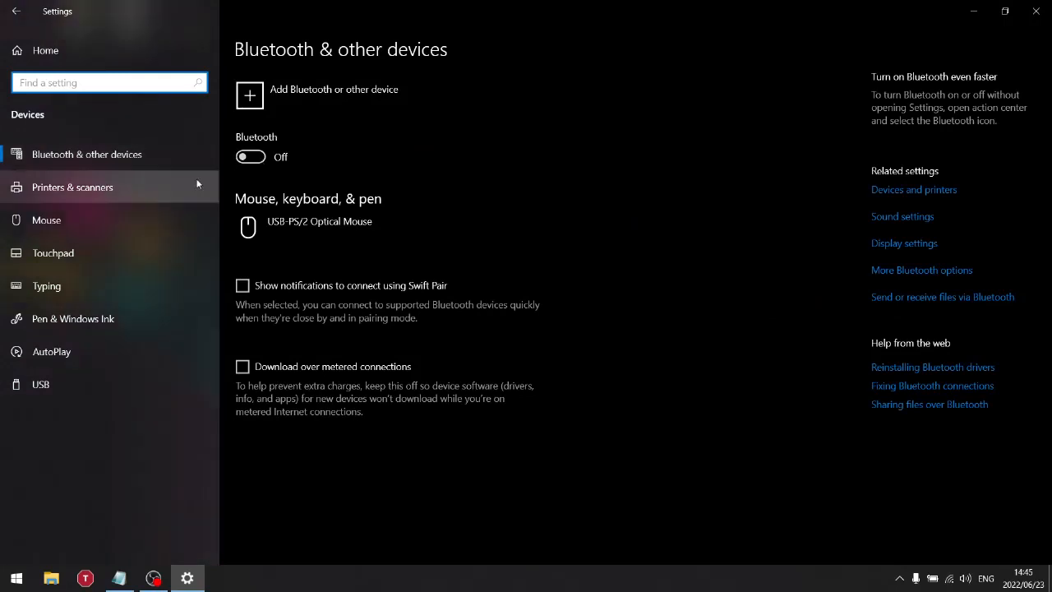
click(76, 195)
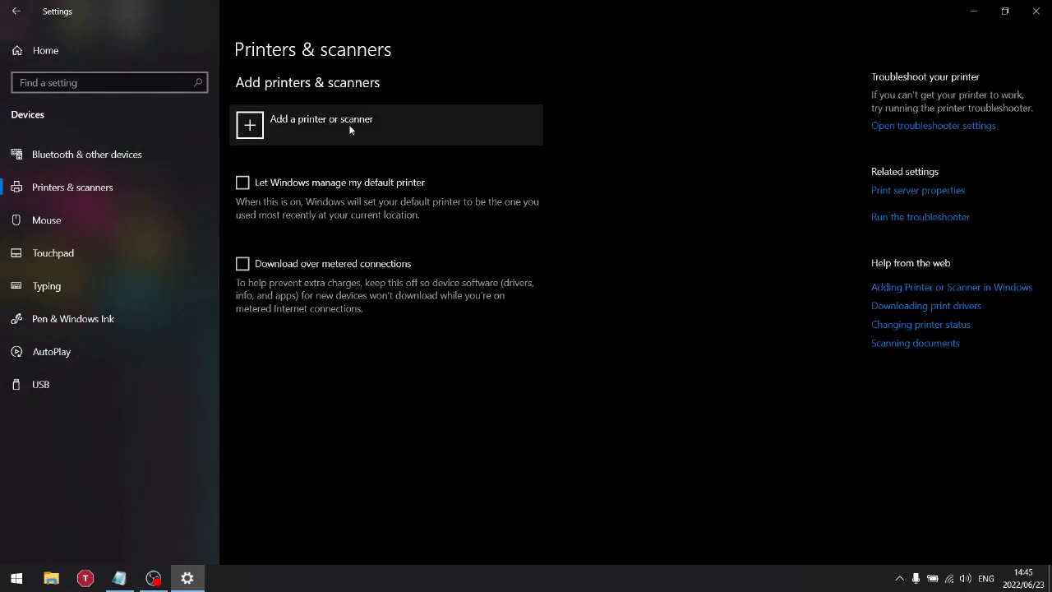
click(38, 223)
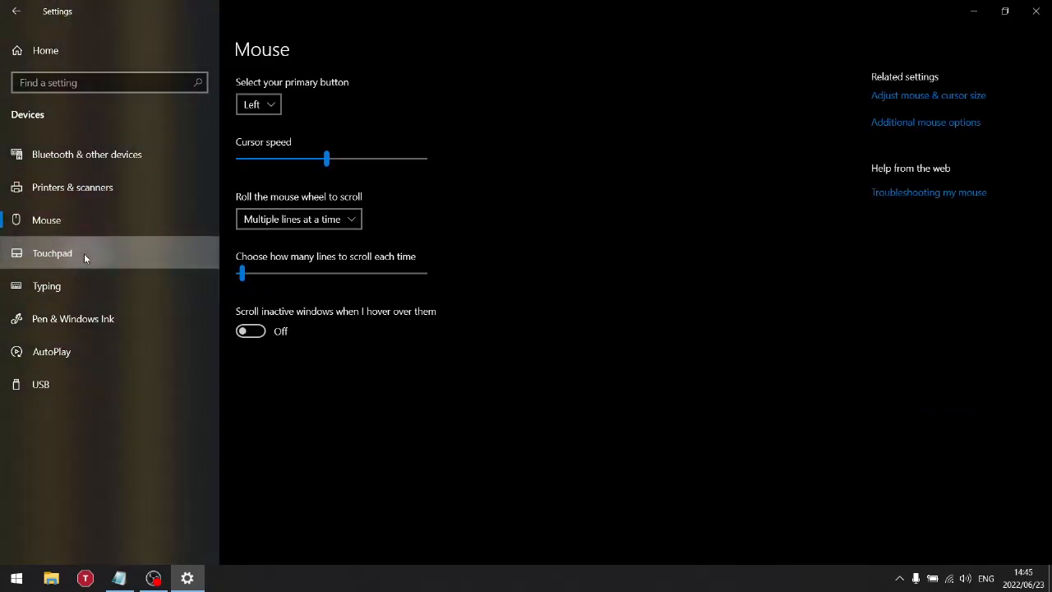
- Examine the Devices settings for Touchpad, Typing, Pen & Windows Ink, AutoPlay and USB, and return to the Settings home
click(85, 254)
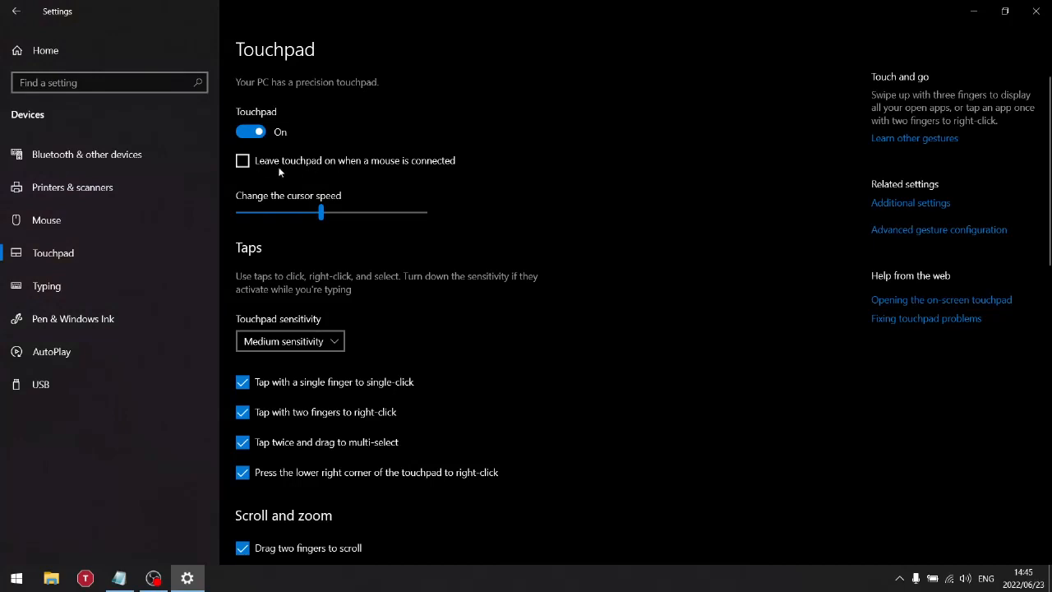
click(33, 289)
scroll(321, 140, down, 3)
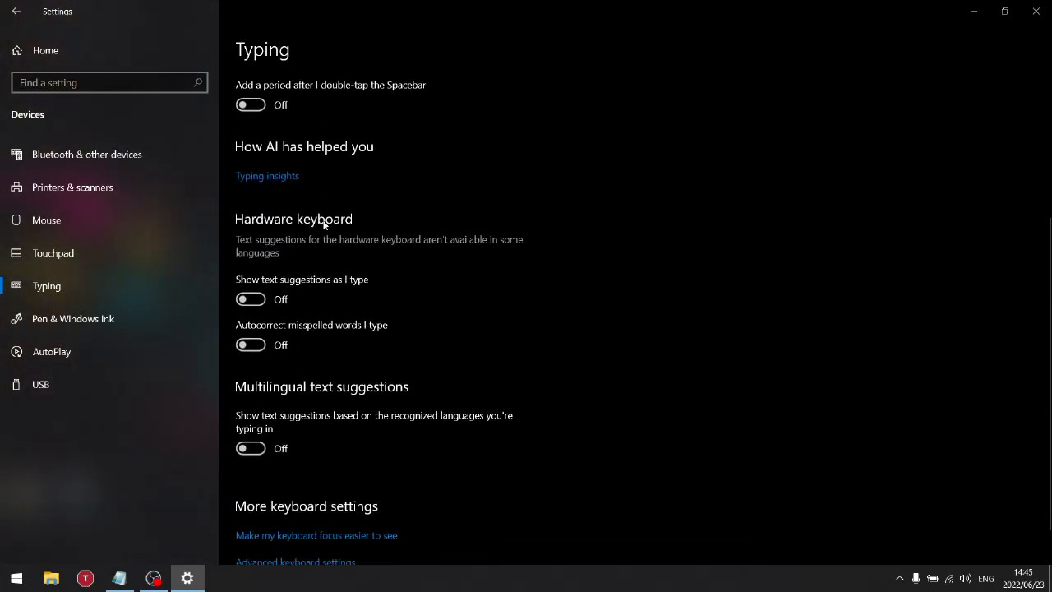
click(46, 318)
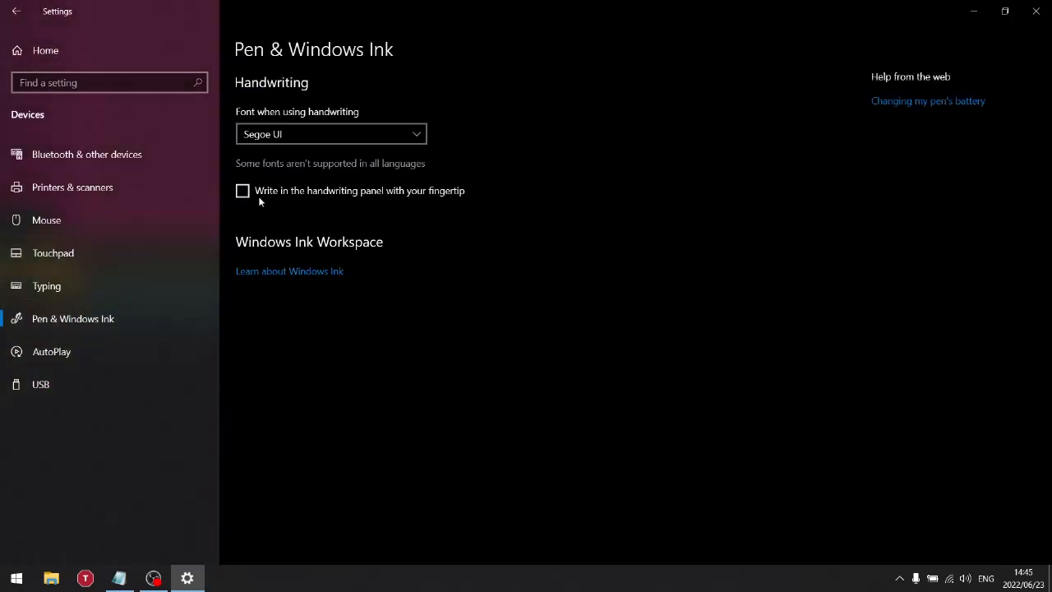
click(63, 354)
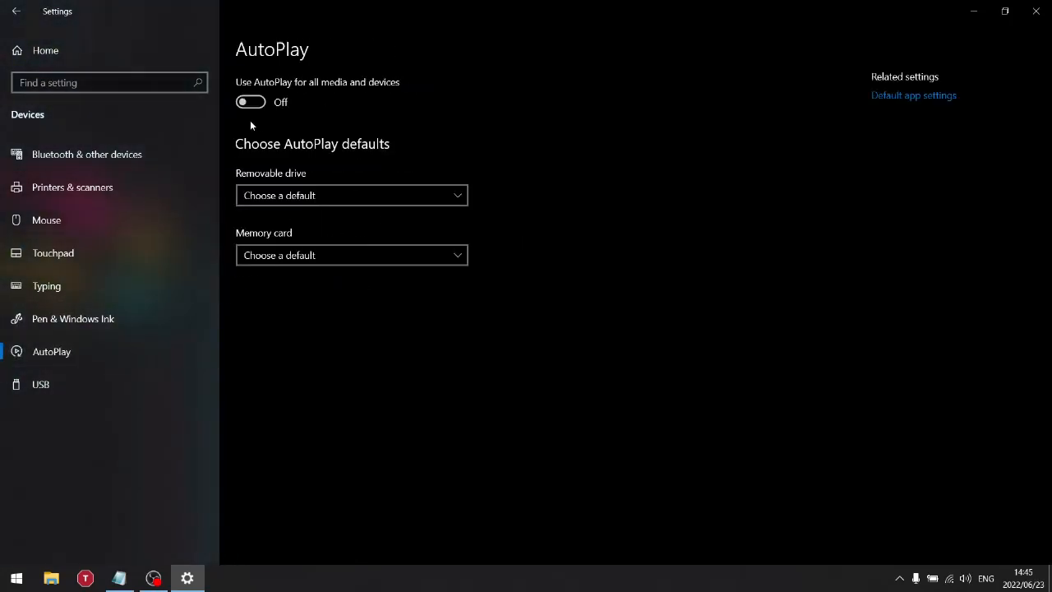
click(43, 397)
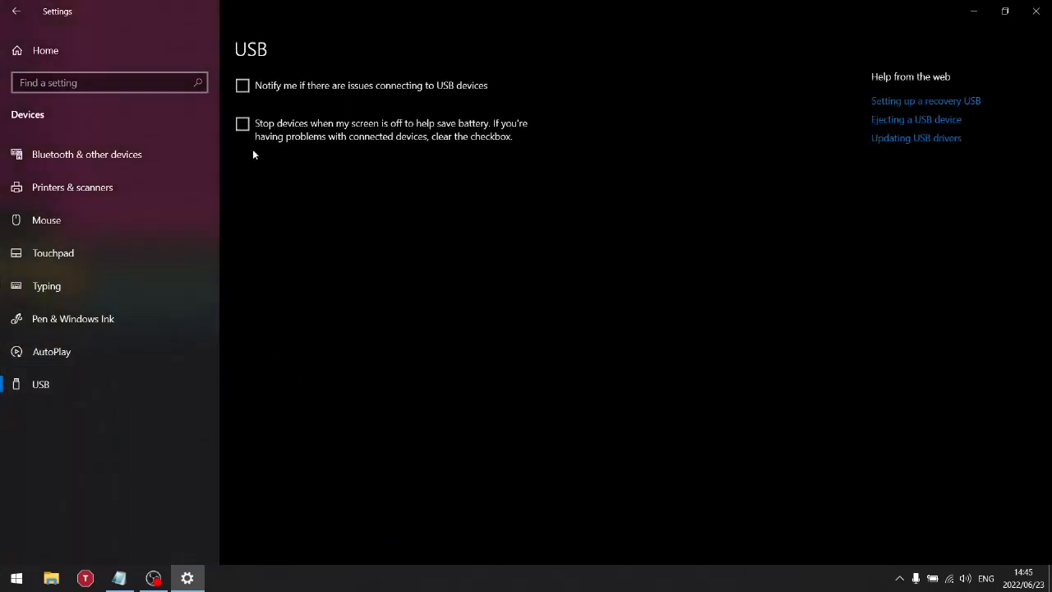
click(16, 10)
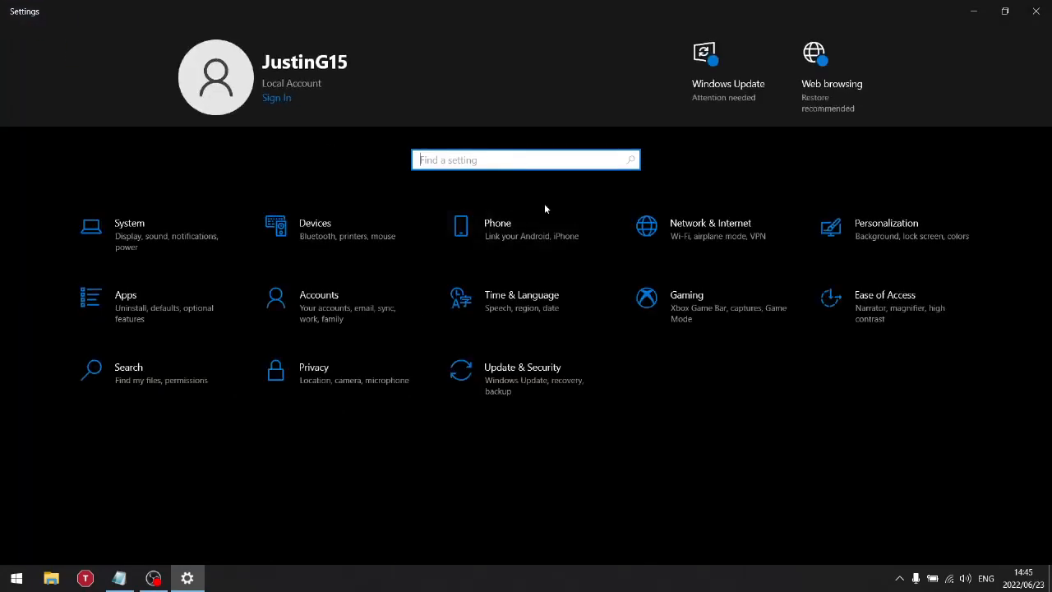
- Set the internal display's refresh rate to 144,000 Hz in the System advanced display settings, keep the change and return to Display
click(174, 213)
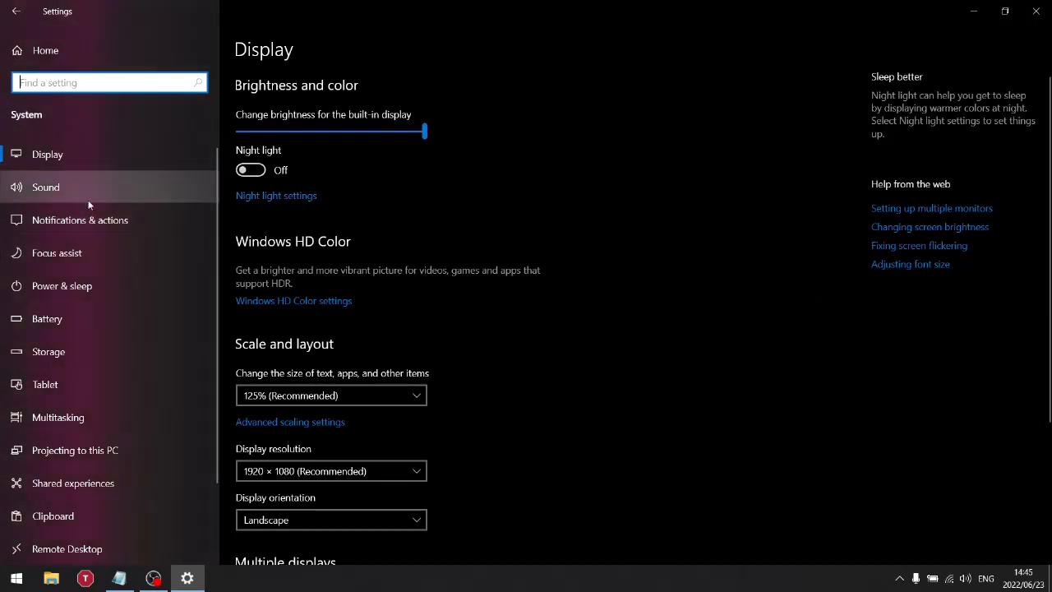
scroll(399, 309, down, 5)
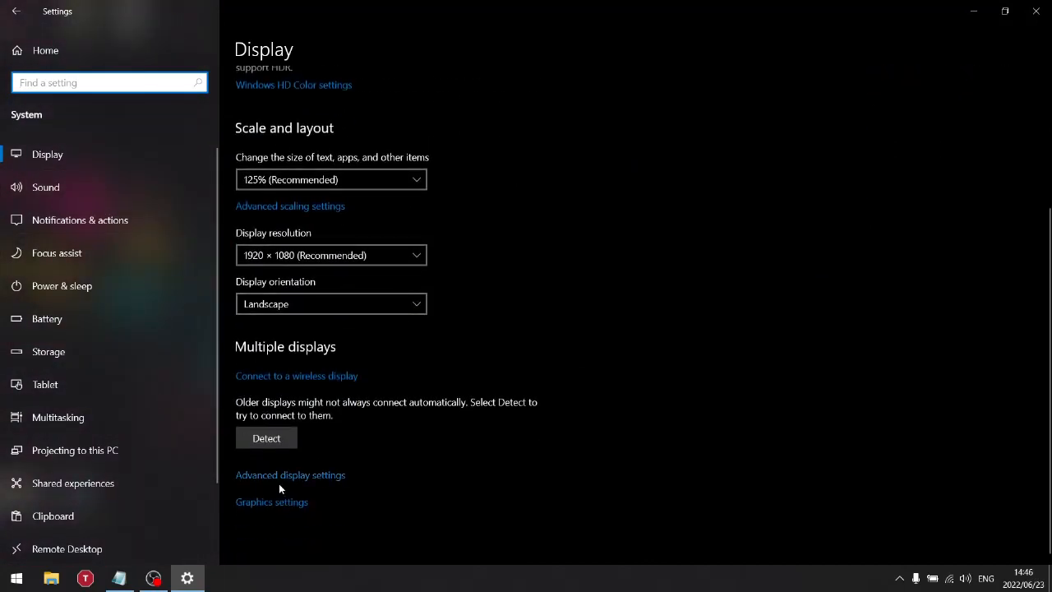
click(283, 478)
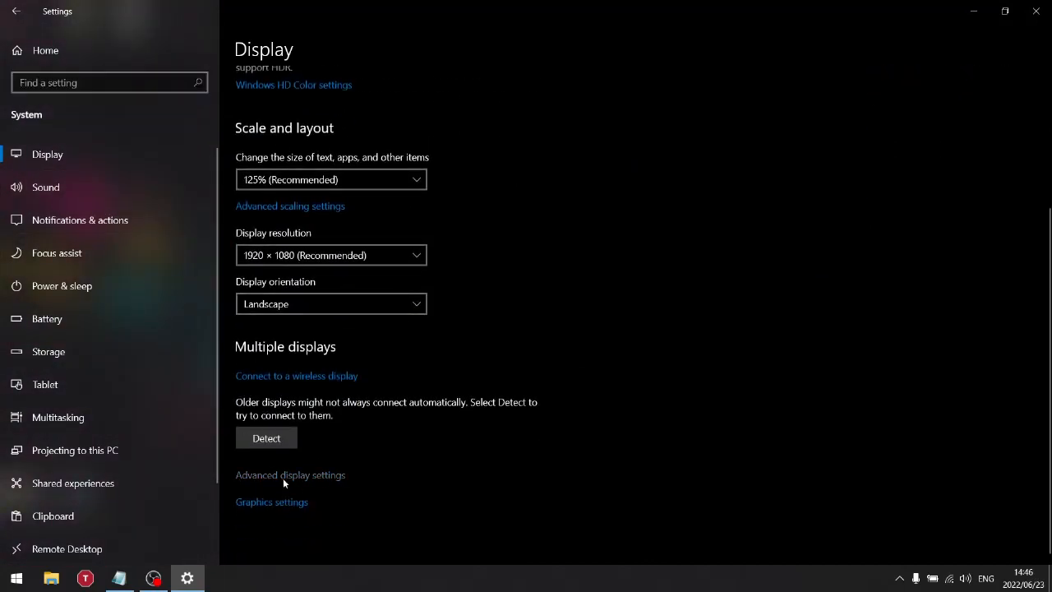
click(100, 476)
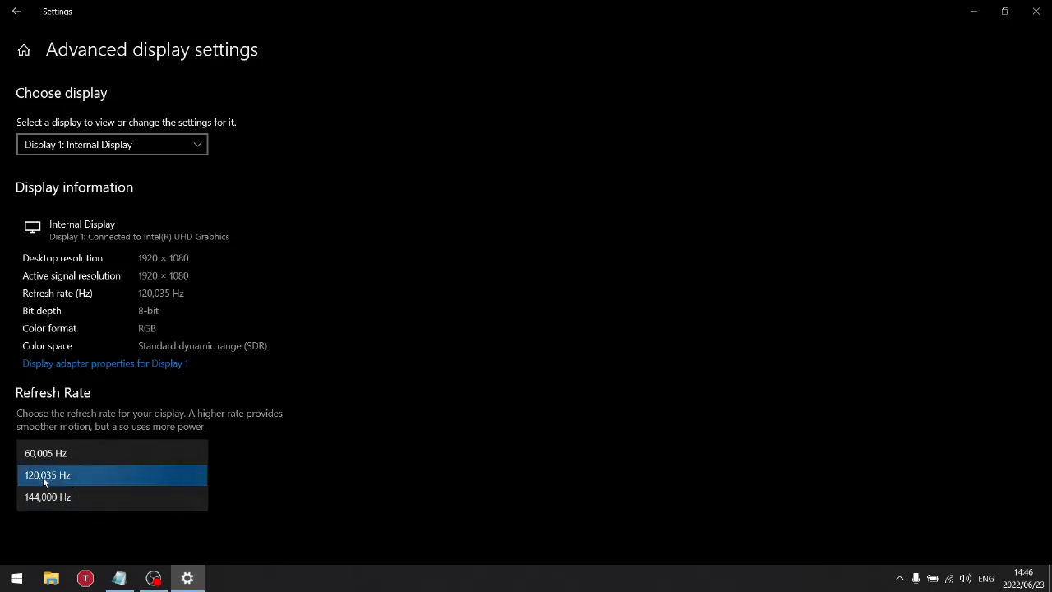
click(49, 497)
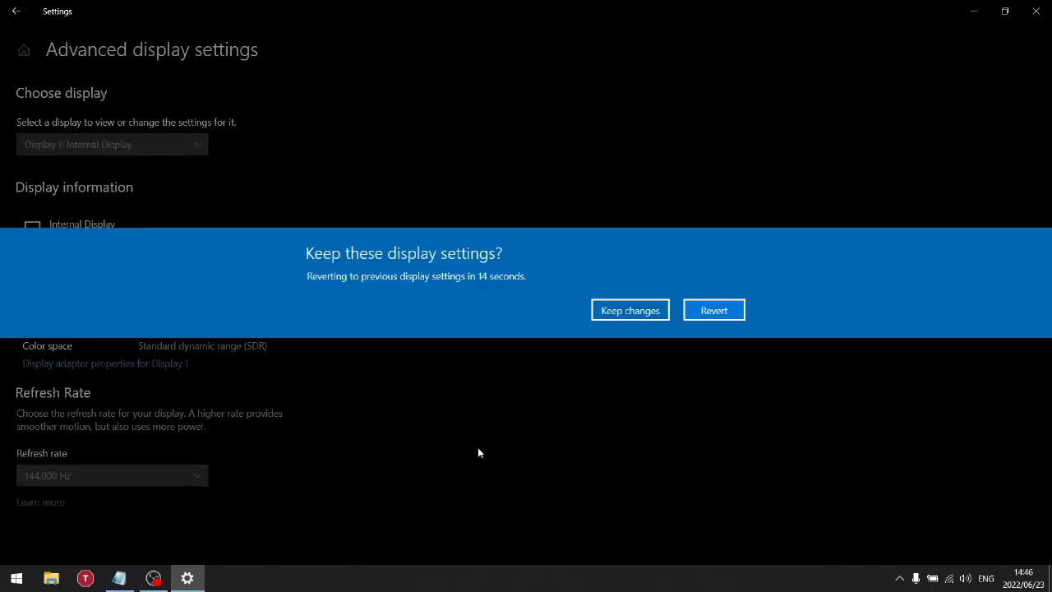
click(604, 311)
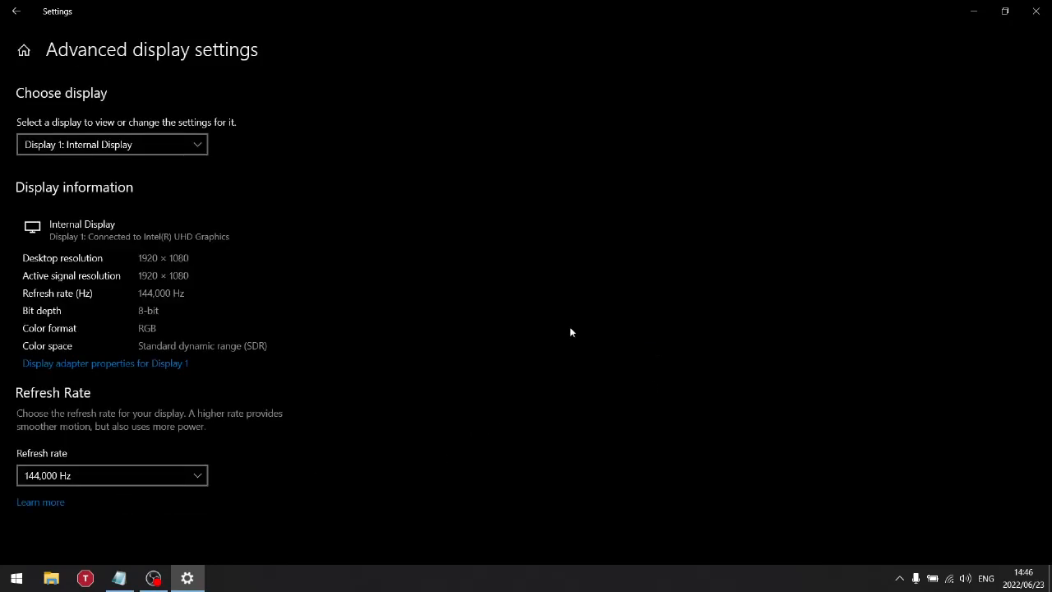
click(14, 10)
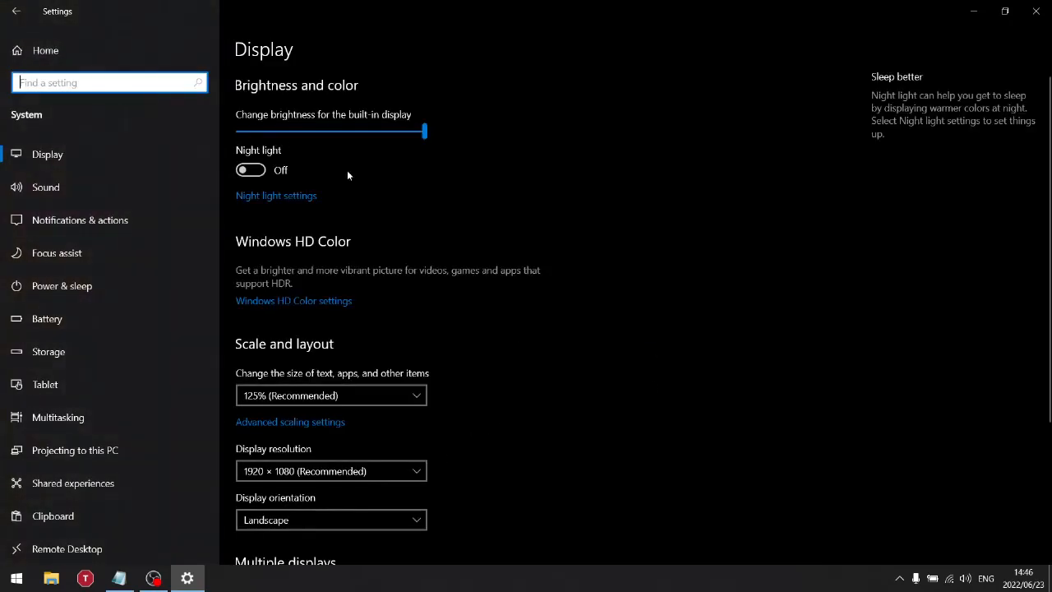
- Examine the System settings for Sound, Notifications & actions, Power & sleep, Battery and Storage
click(45, 187)
scroll(417, 326, down, 3)
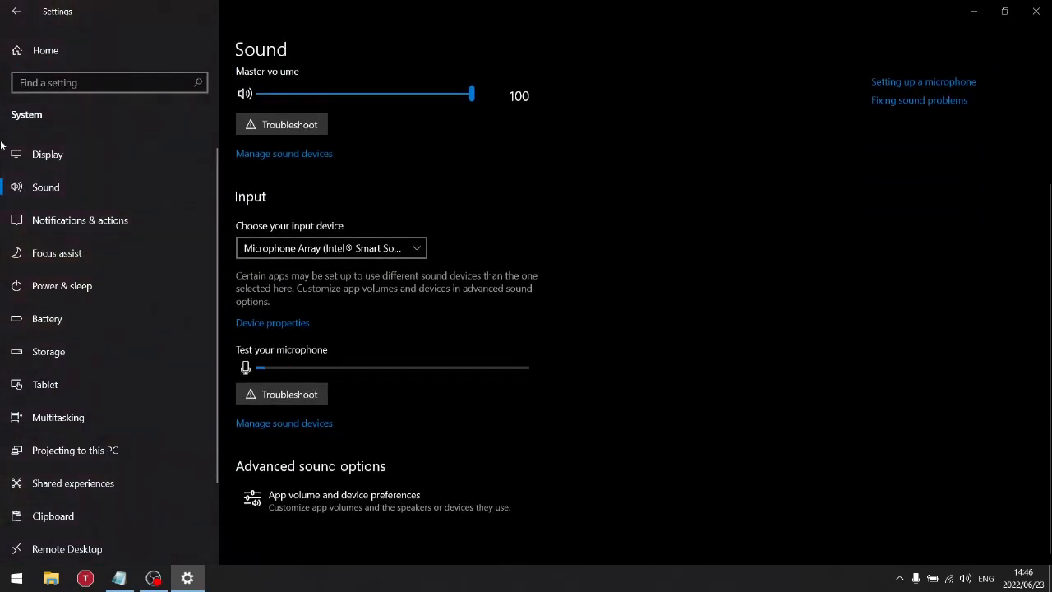
click(75, 219)
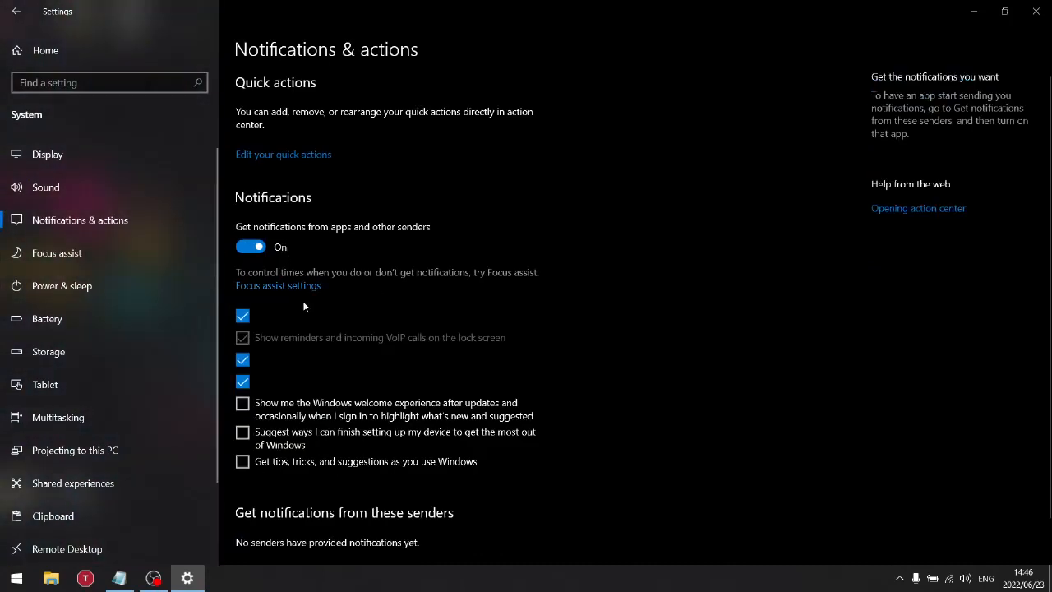
click(46, 291)
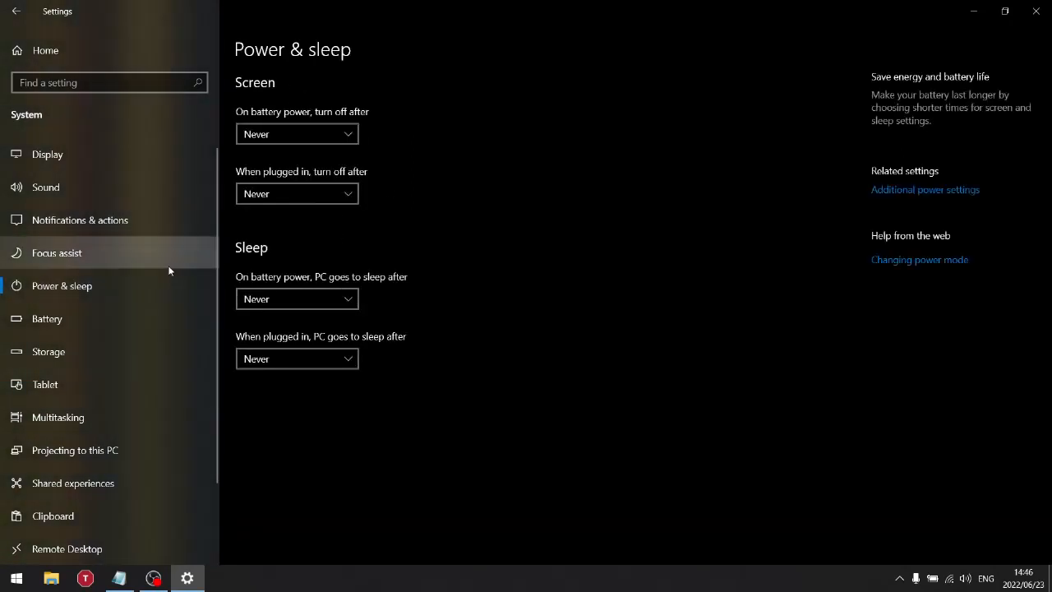
click(35, 326)
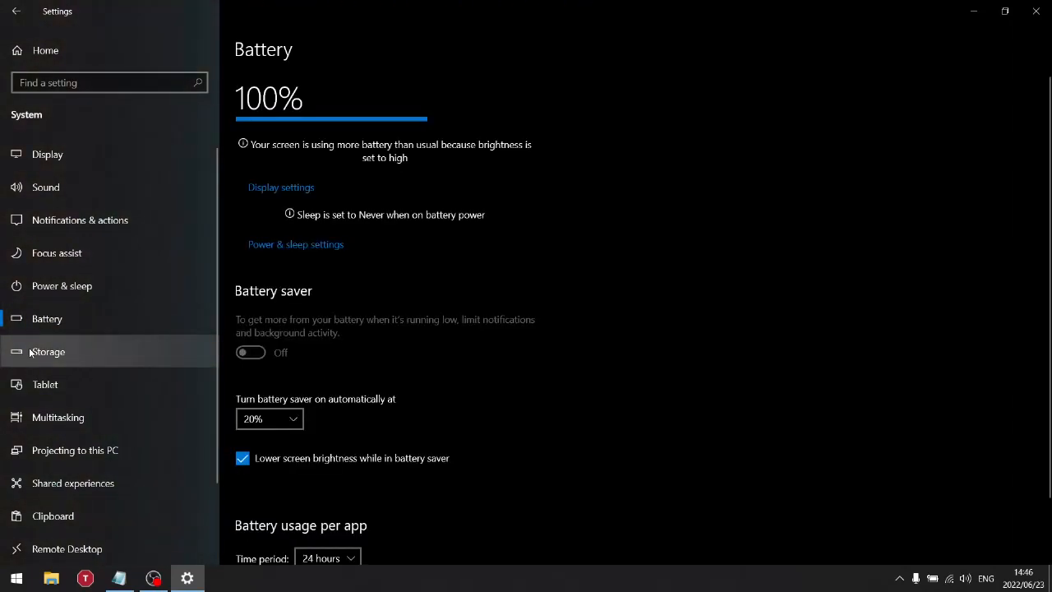
click(29, 352)
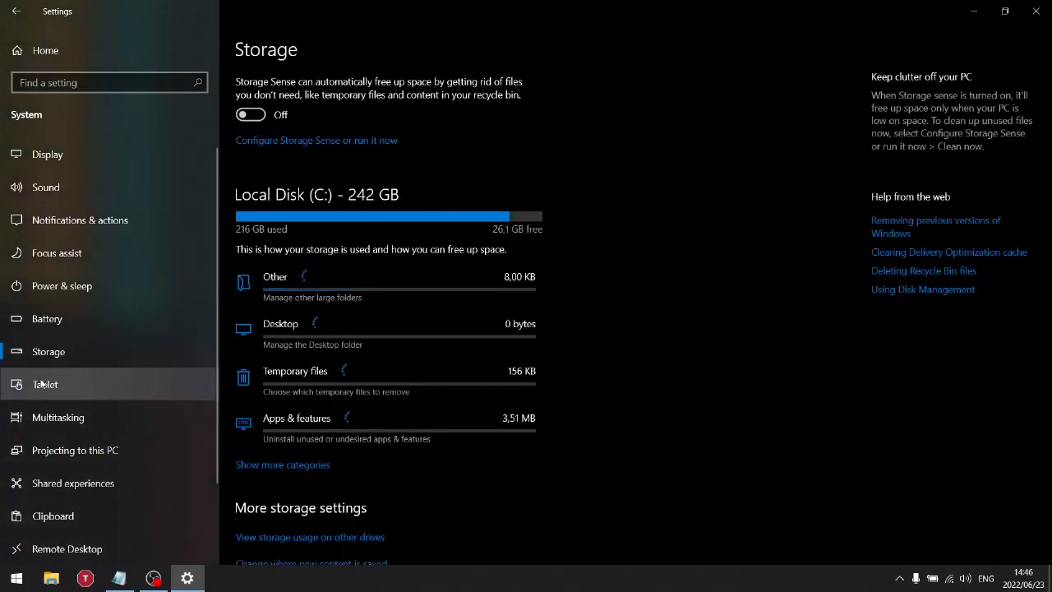
- Examine the System settings from Tablet and Multitasking through Shared experiences, Clipboard and Remote Desktop to About, and close Settings
click(42, 383)
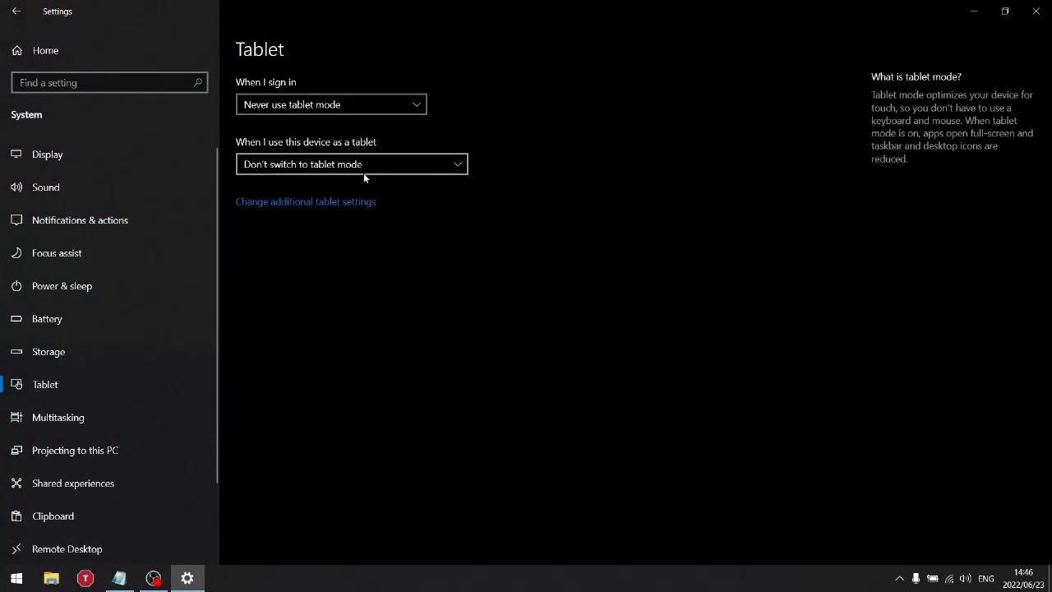
click(115, 418)
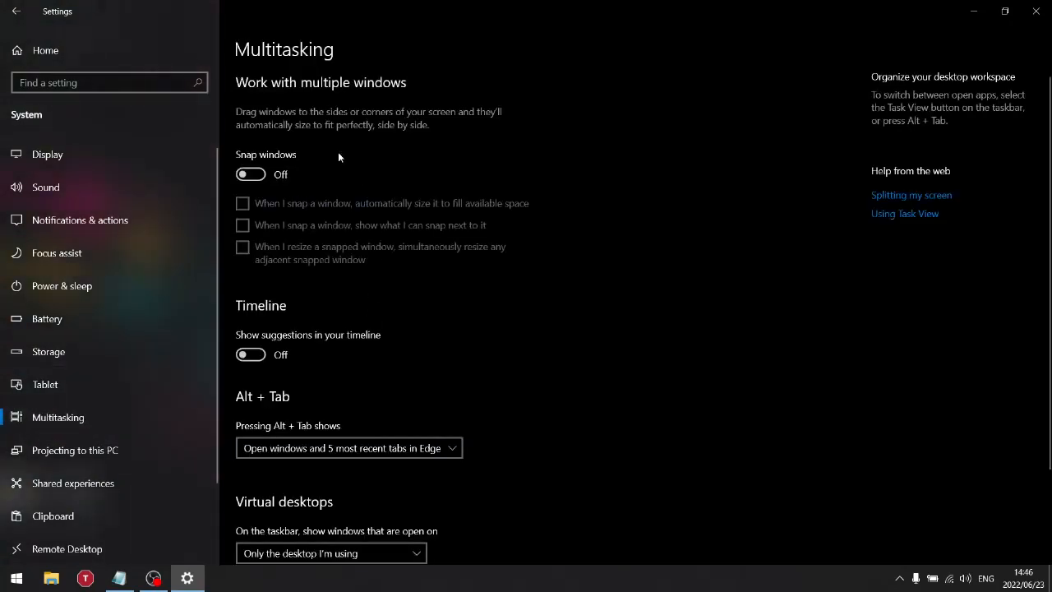
click(57, 451)
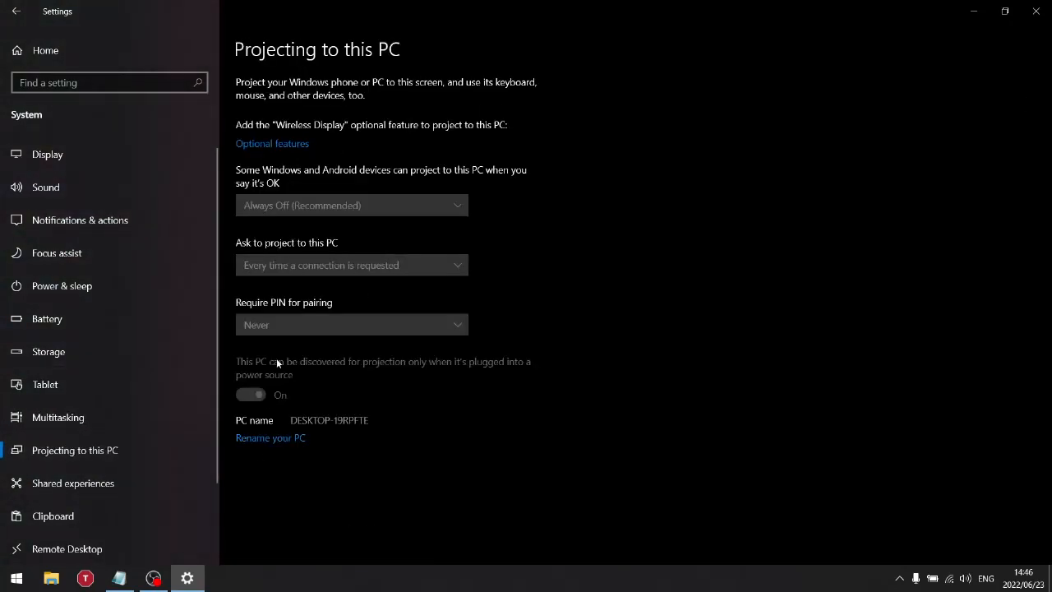
click(55, 489)
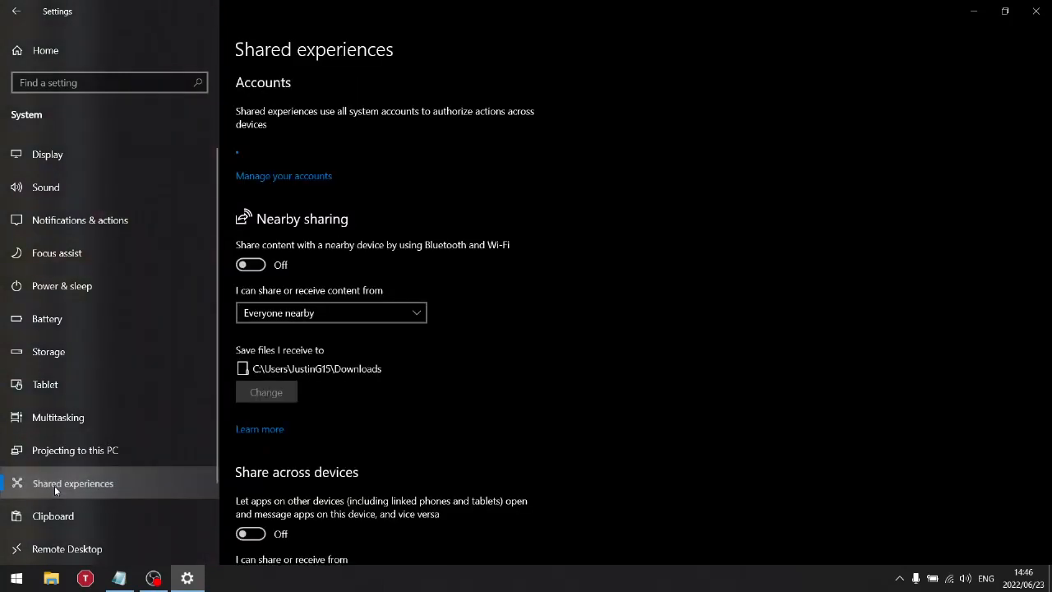
click(82, 515)
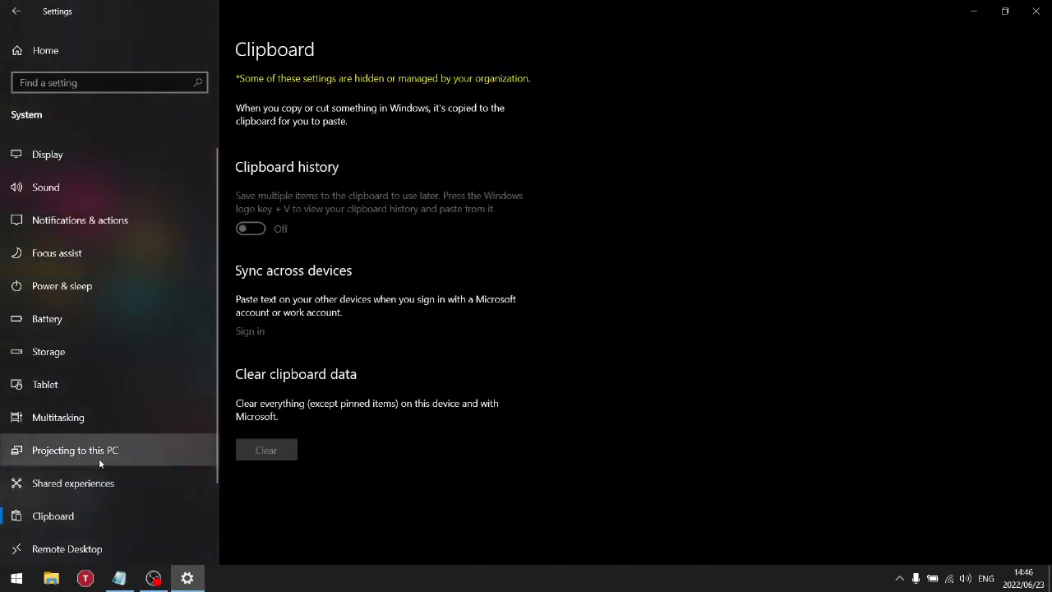
scroll(99, 458, down, 2)
click(45, 465)
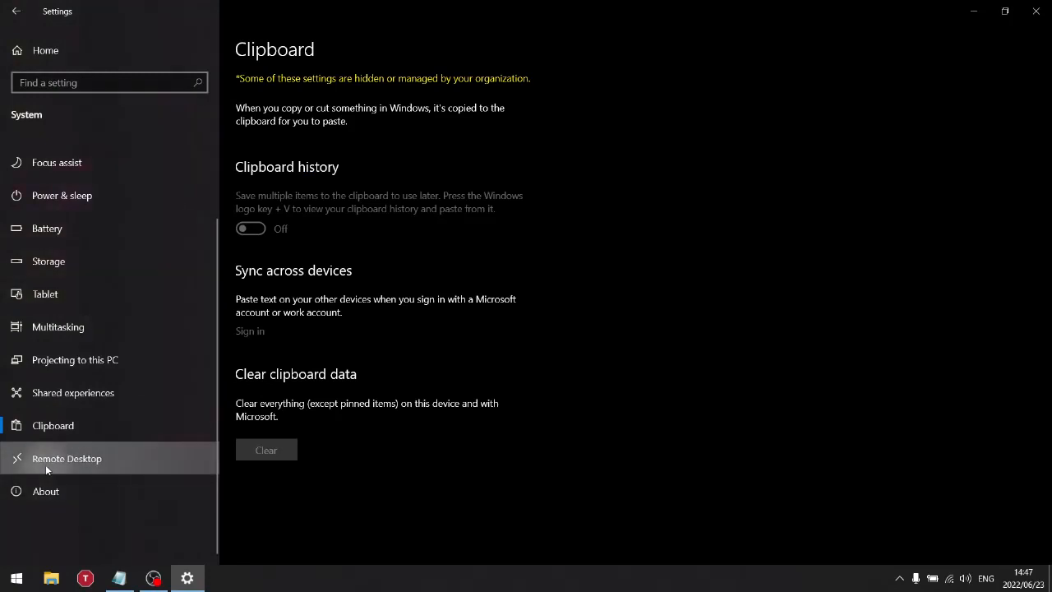
click(62, 500)
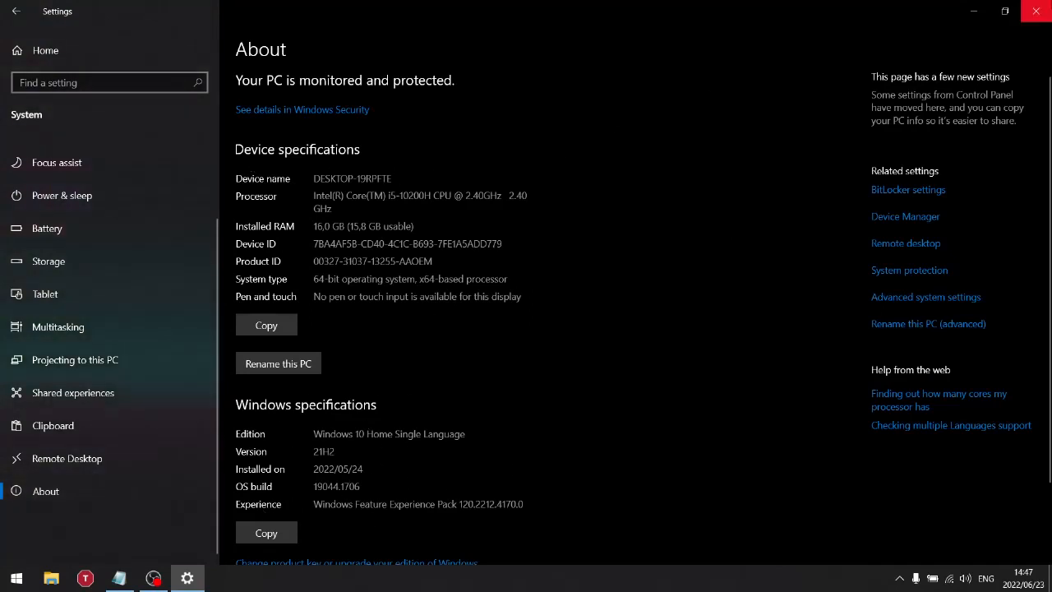
click(1036, 10)
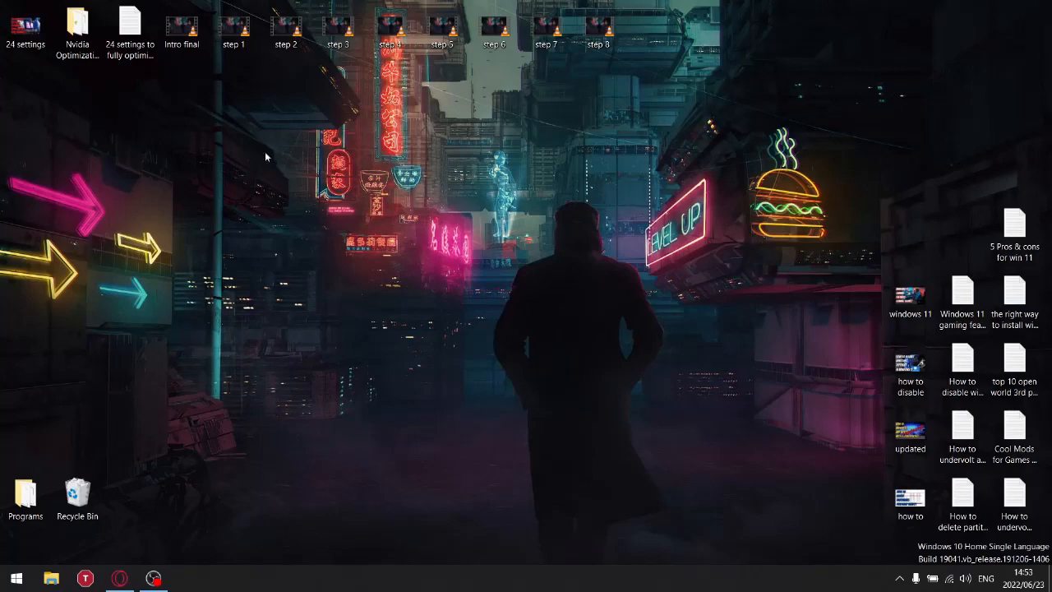
- Launch WPD from the Nvidia Optimizations folder on the desktop and move its window slightly higher
double_click(77, 26)
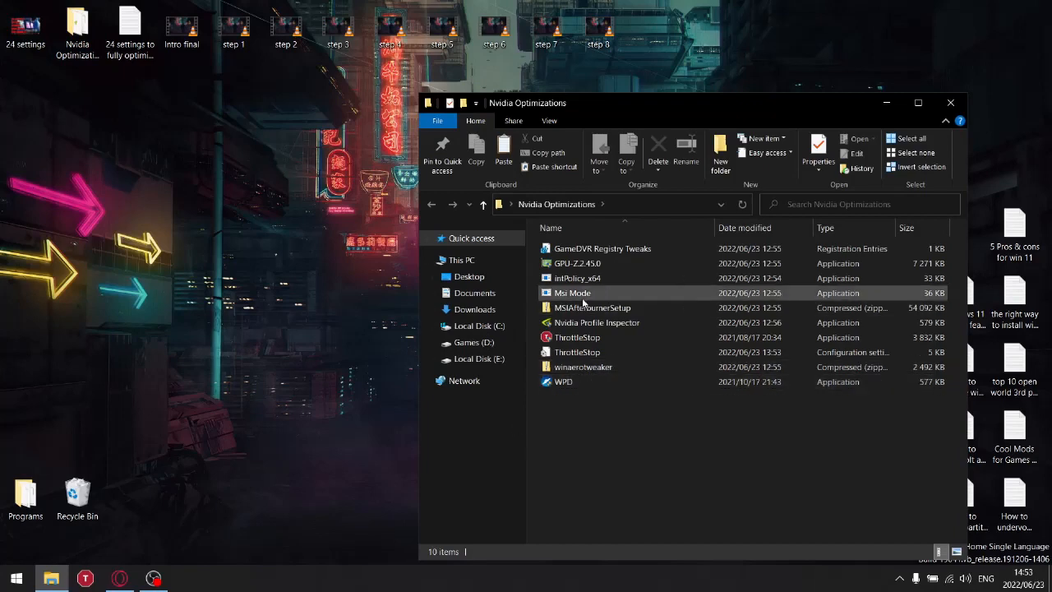
click(562, 380)
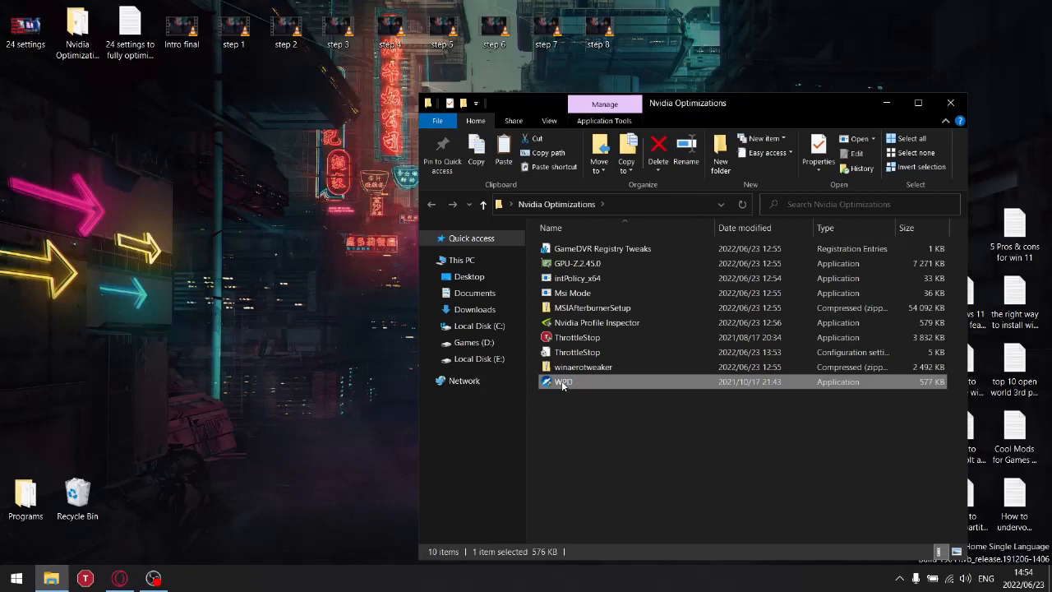
double_click(563, 383)
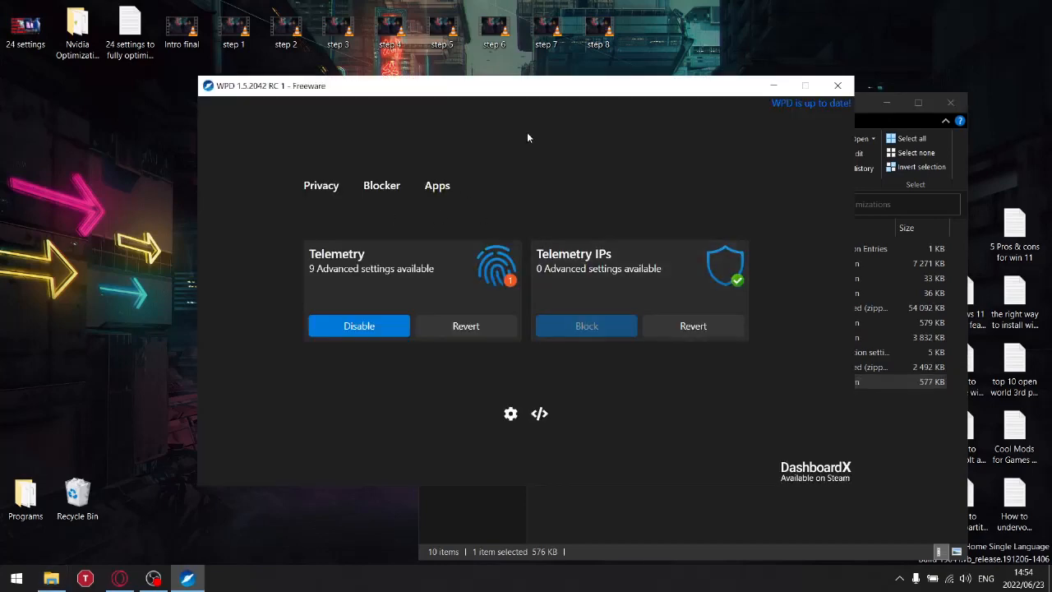
drag(584, 92, 565, 57)
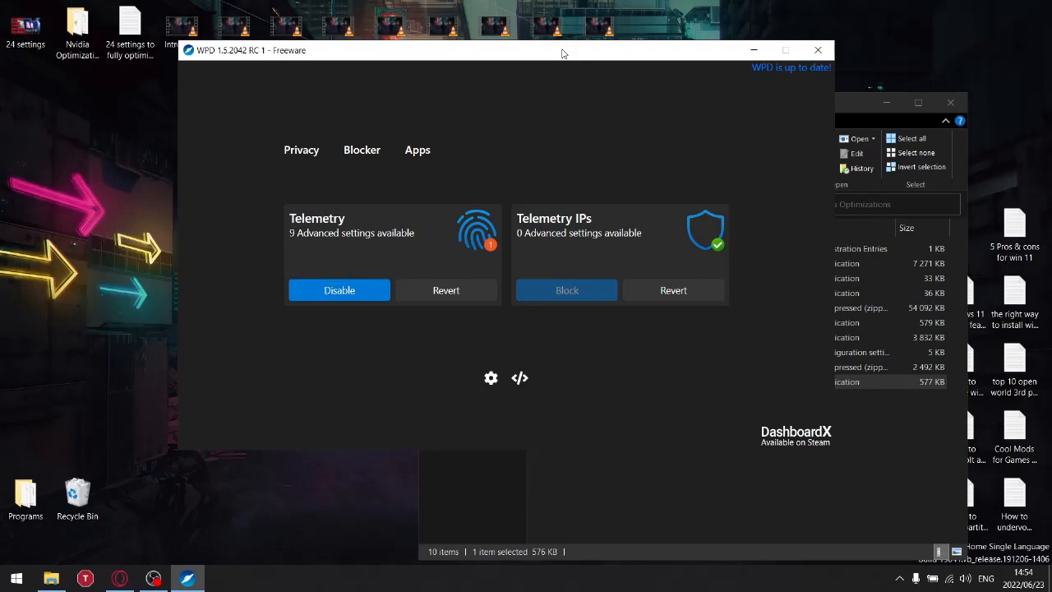
- Review WPD's Privacy options and turn off the Device Management Wireless Application Protocol (WAP) Push message Routing Service
click(304, 153)
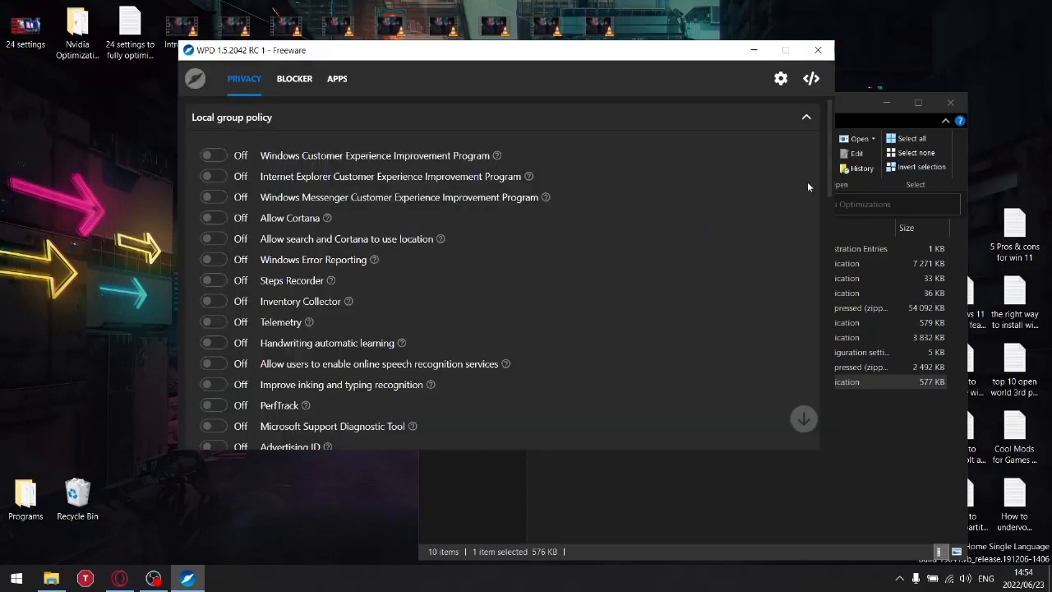
scroll(464, 264, down, 2)
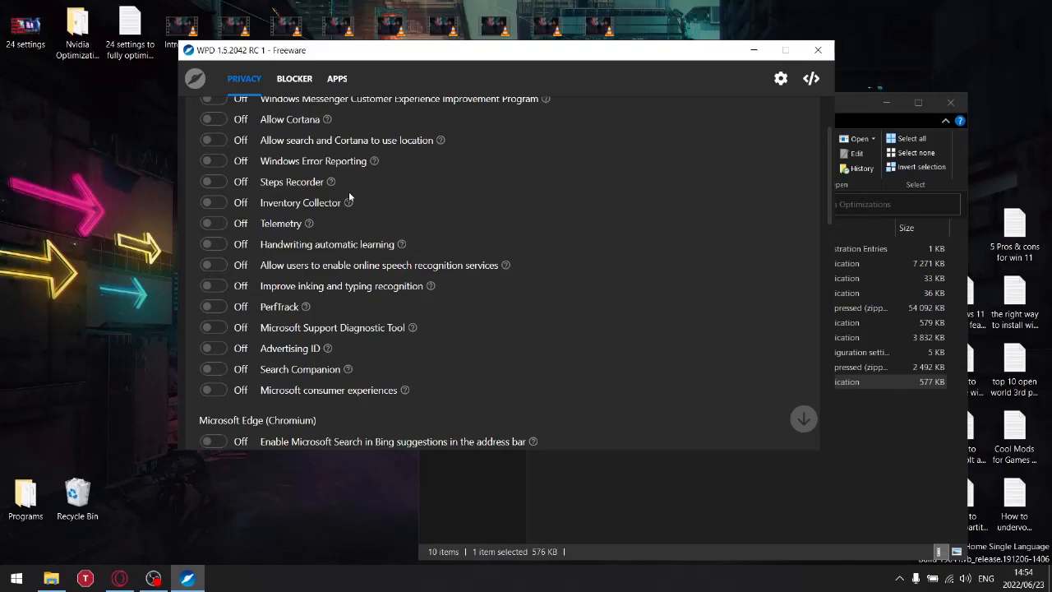
scroll(351, 196, down, 2)
scroll(349, 196, down, 6)
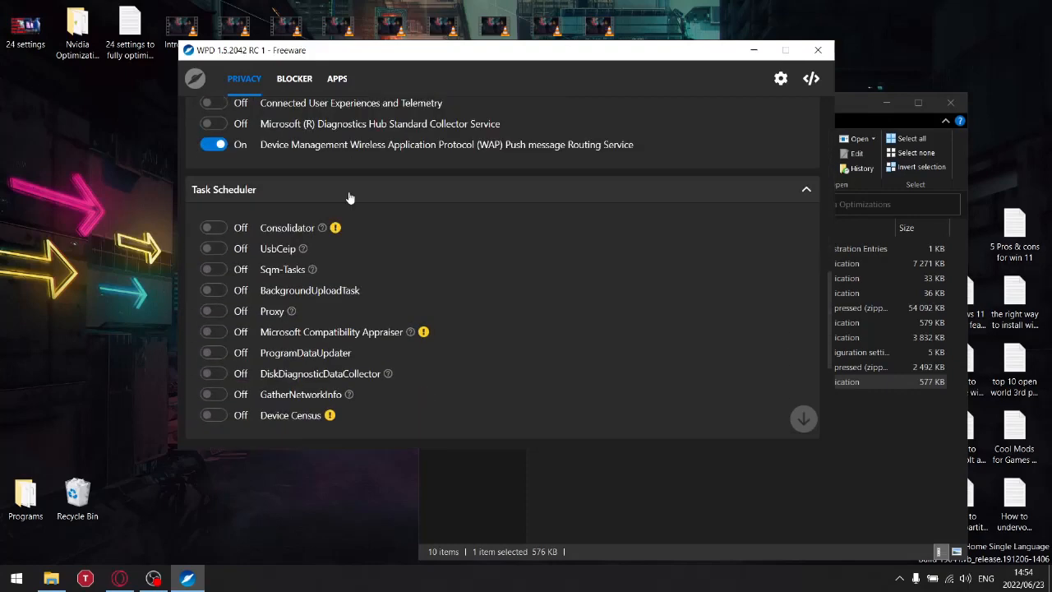
scroll(349, 196, up, 3)
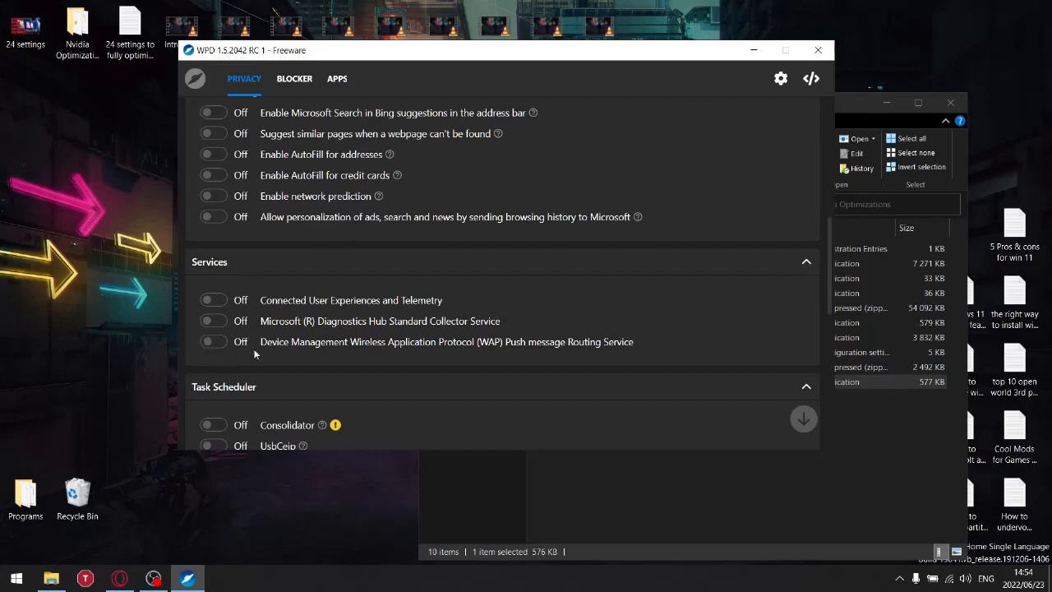
scroll(384, 339, down, 5)
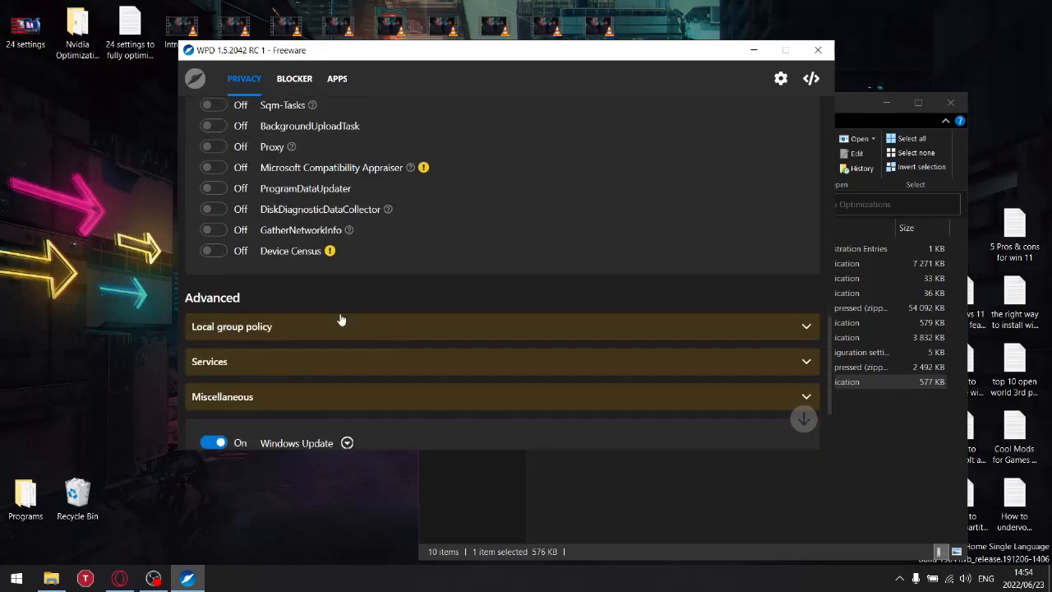
- Expand the Local group policy section of the Advanced privacy options and review its policies and app permissions
click(254, 328)
scroll(380, 297, down, 3)
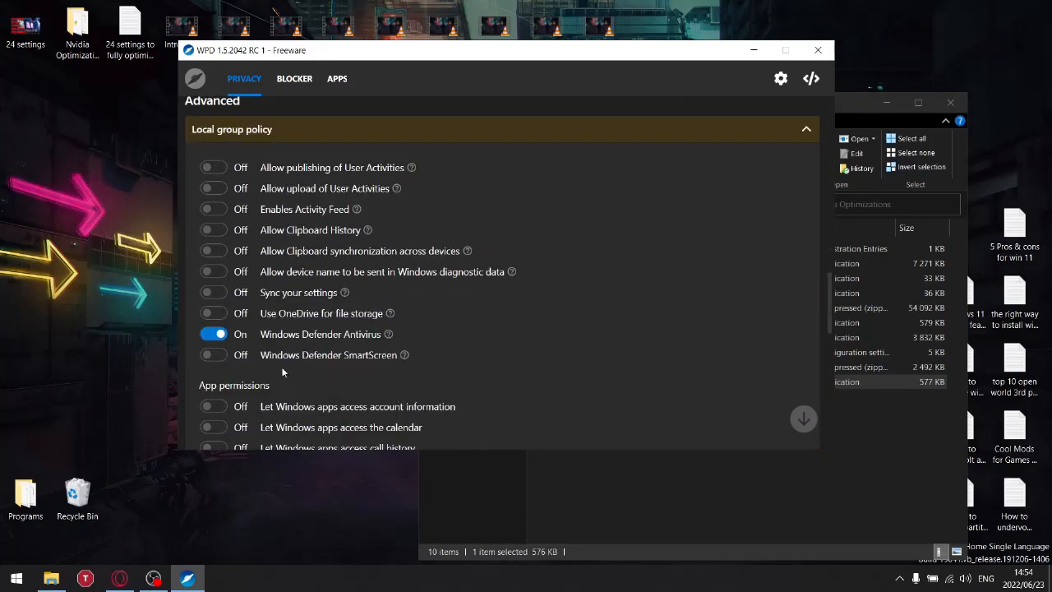
scroll(394, 311, down, 2)
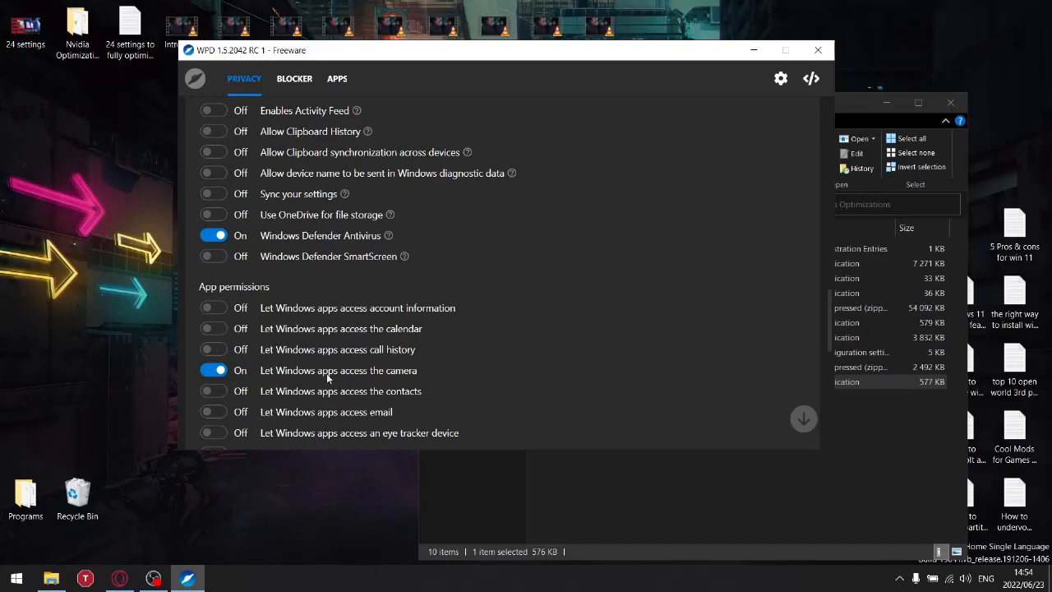
scroll(395, 367, down, 1)
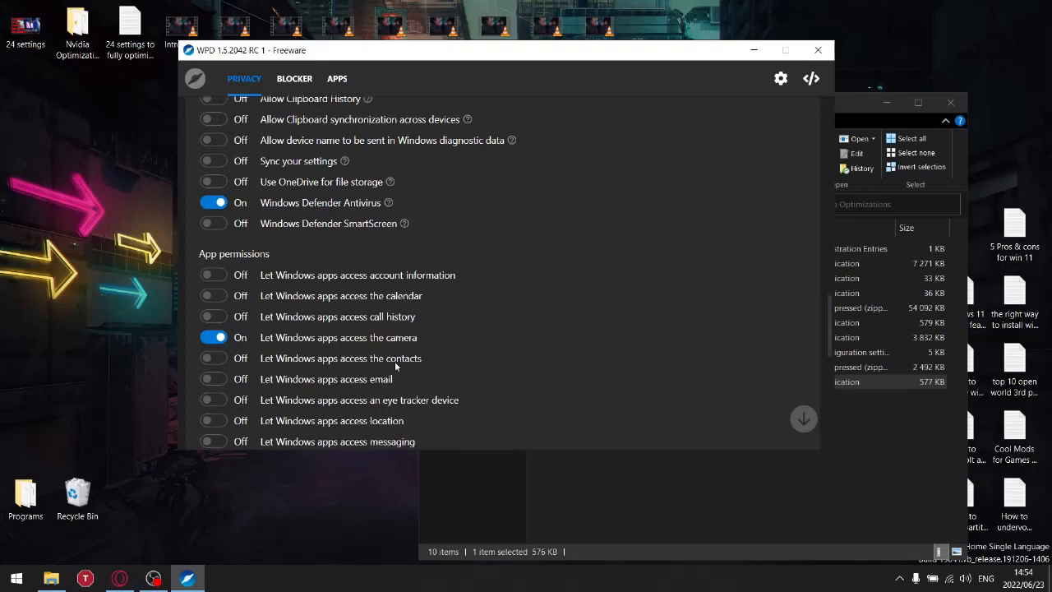
scroll(396, 367, down, 2)
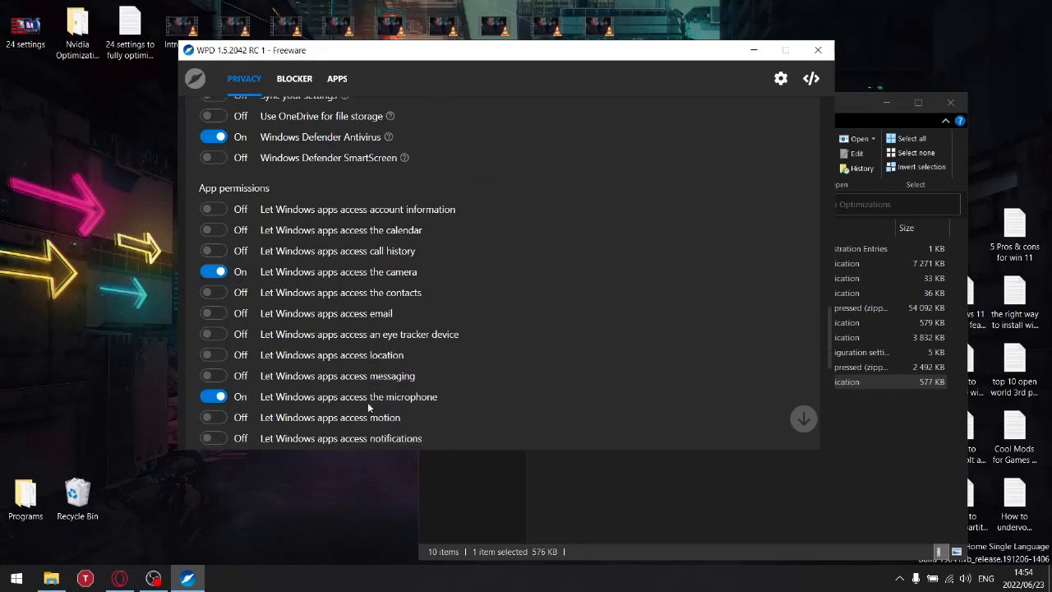
scroll(394, 371, down, 6)
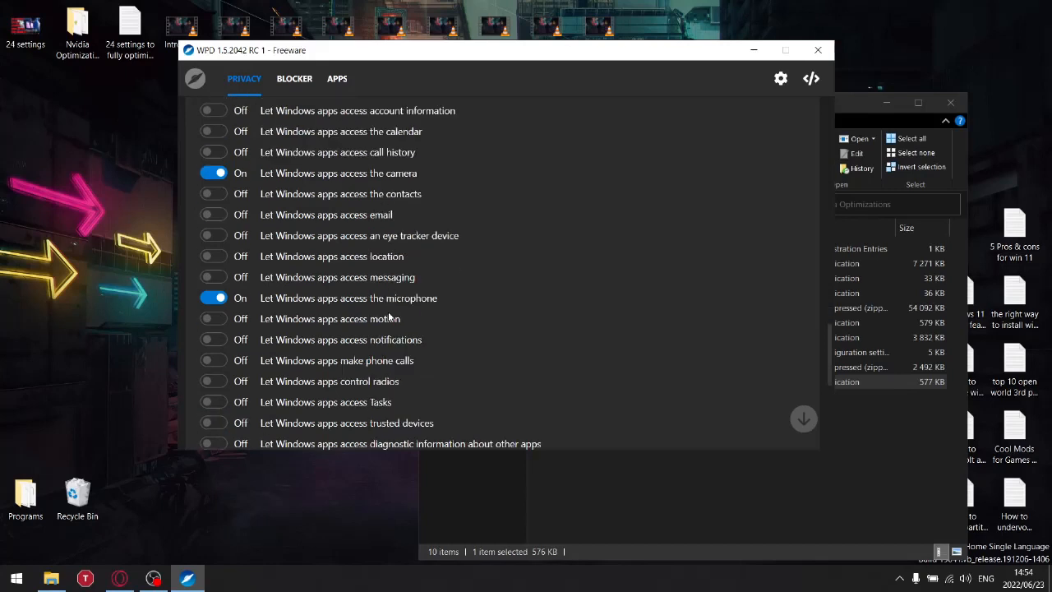
scroll(290, 214, down, 6)
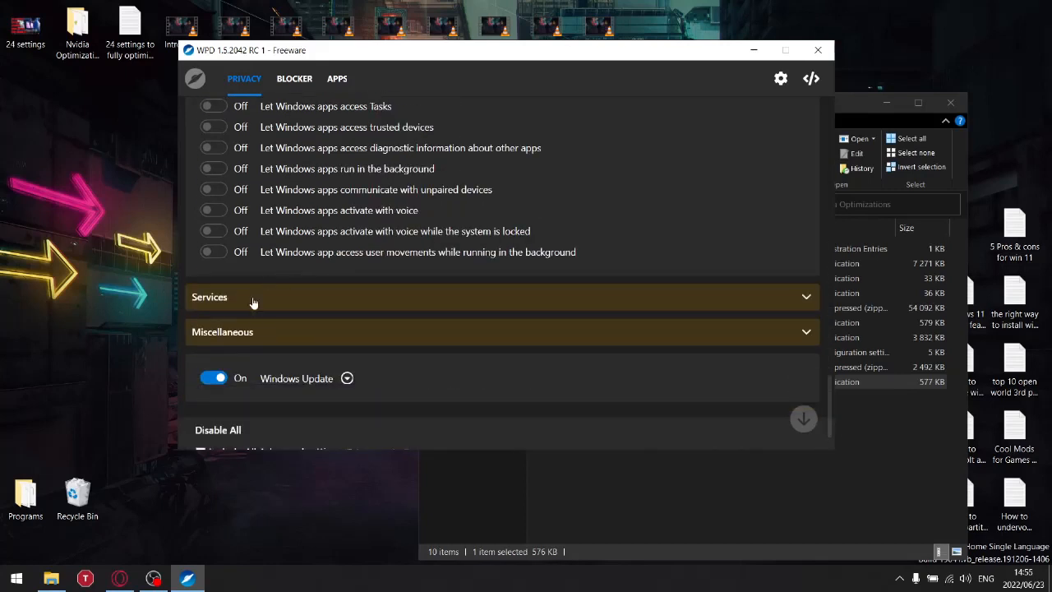
- Expand and review the Services and Miscellaneous sections of the Advanced privacy options
click(252, 301)
scroll(369, 309, down, 2)
scroll(369, 309, down, 1)
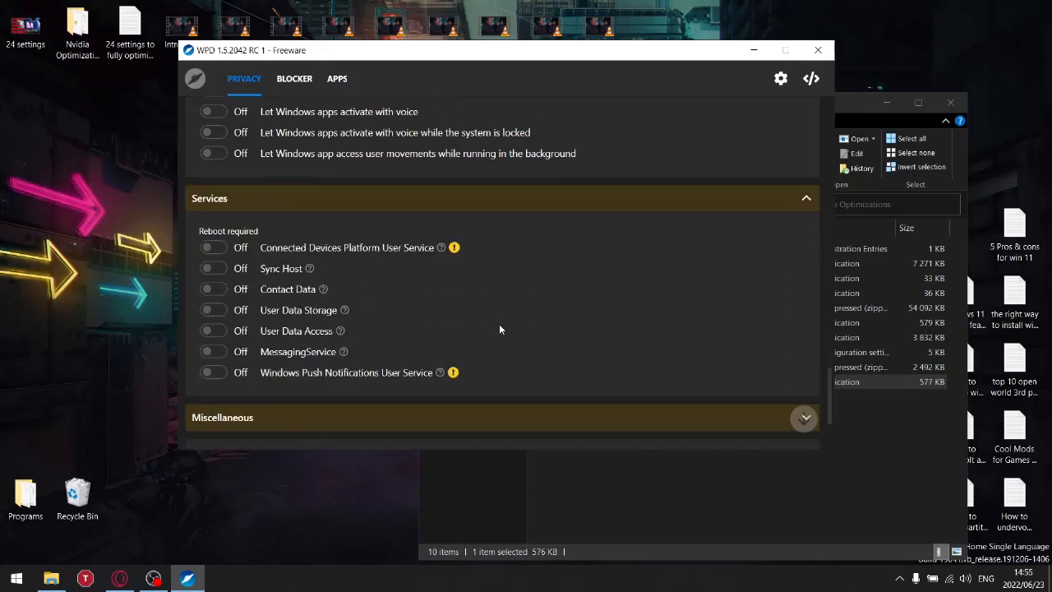
scroll(499, 330, down, 3)
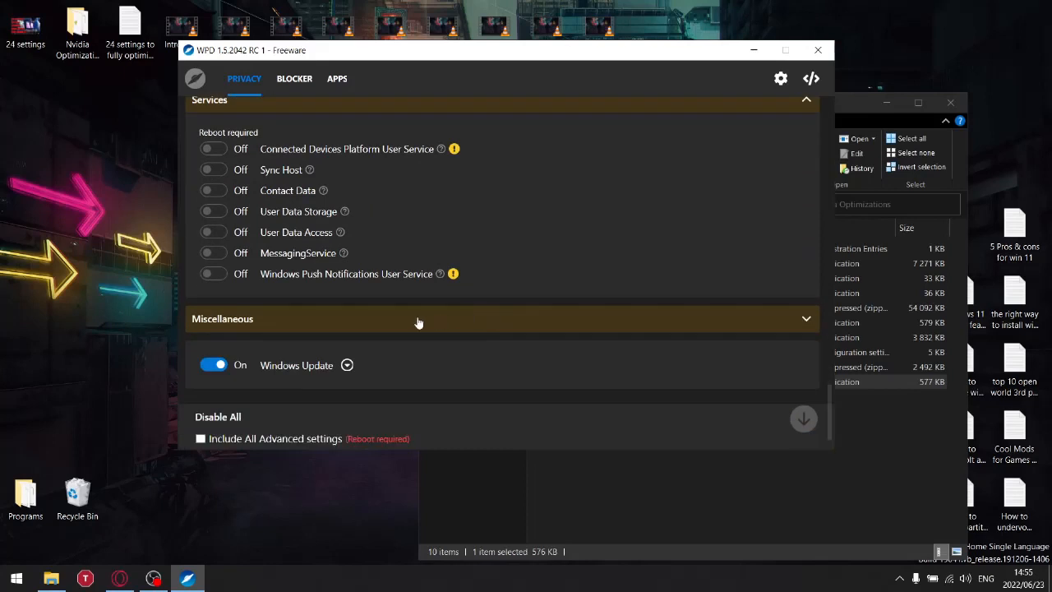
click(324, 335)
scroll(336, 333, down, 4)
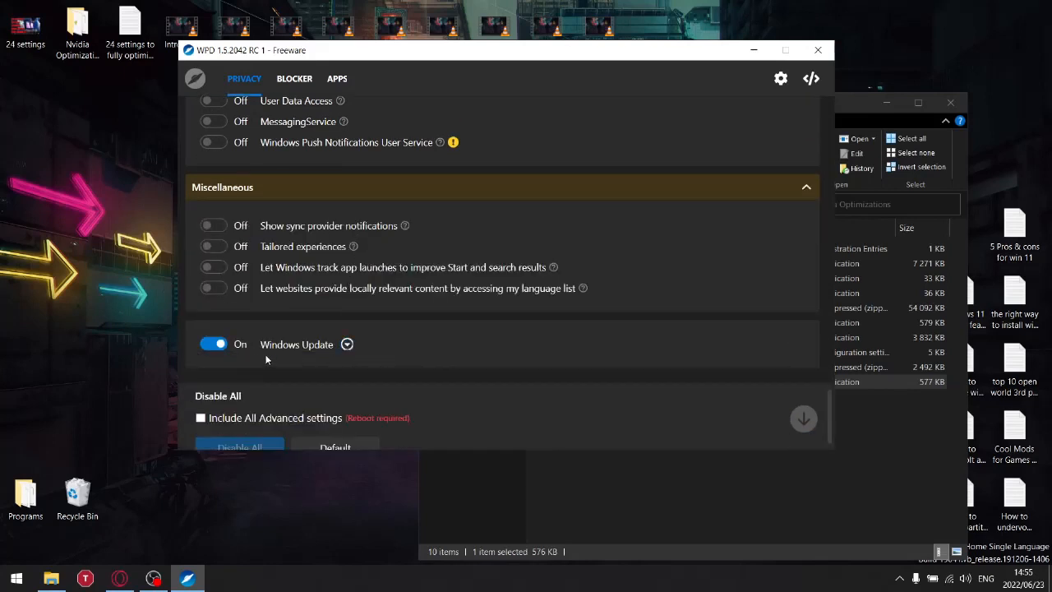
- Turn off Windows Update in the WPD privacy options
click(213, 344)
click(217, 348)
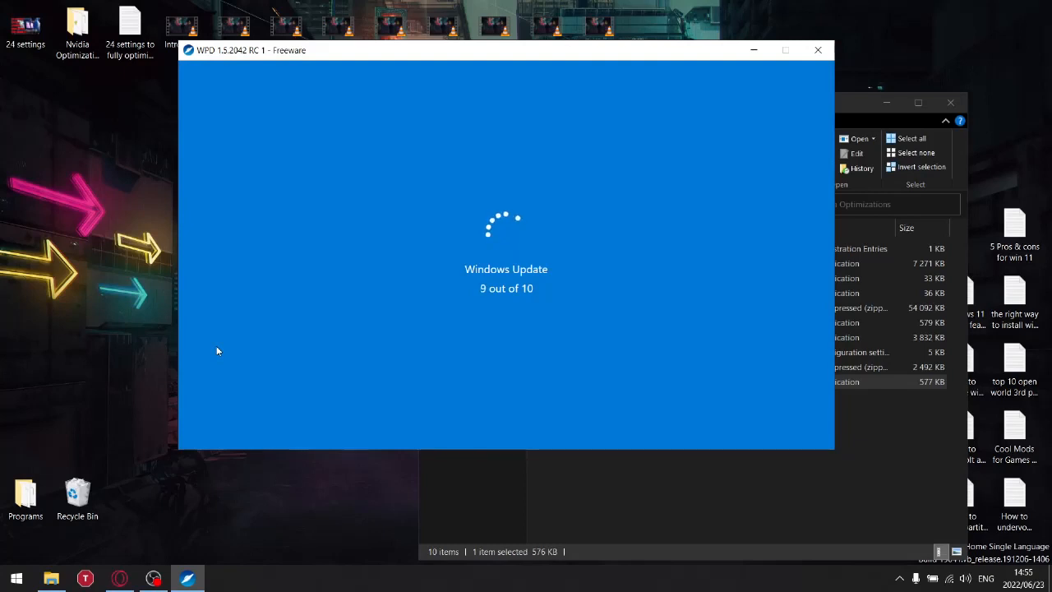
scroll(416, 337, down, 1)
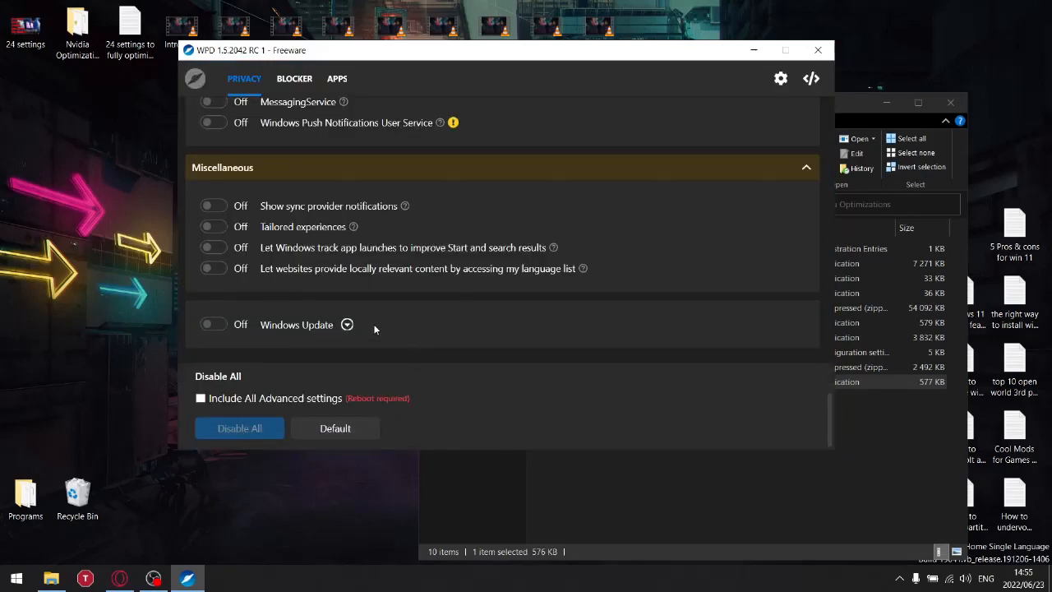
- Examine the Blocker's blocking method and its Telemetry, Extra and Update rule sets, and return to the Miscellaneous privacy options
scroll(354, 272, up, 4)
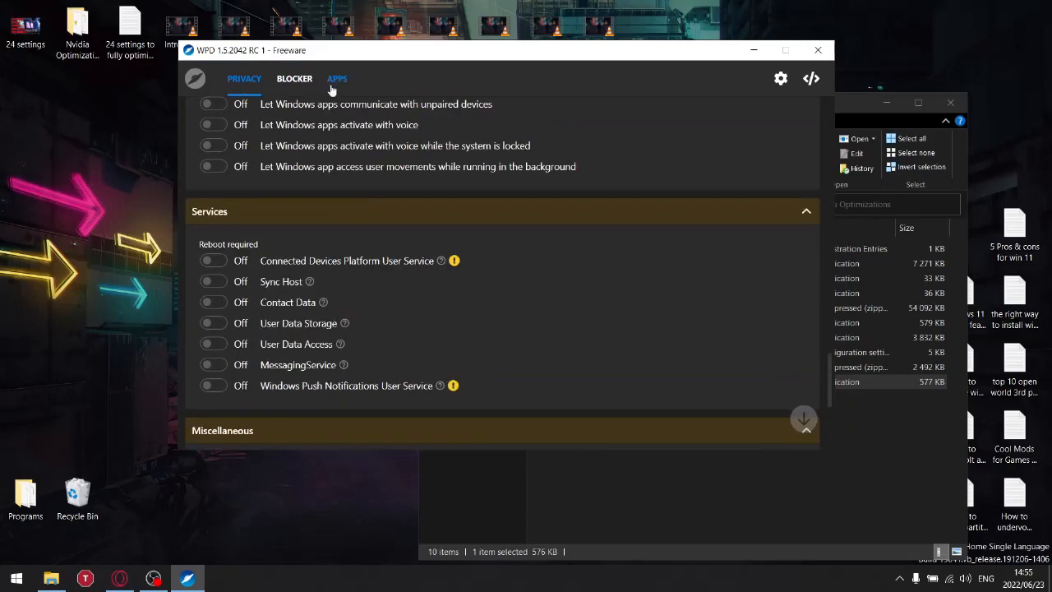
click(294, 78)
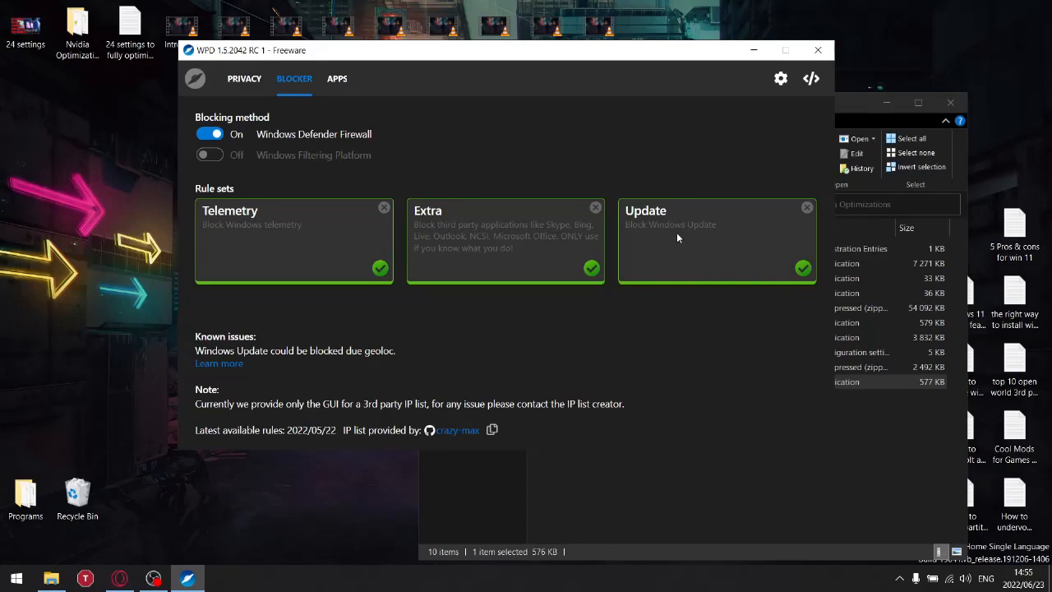
click(247, 79)
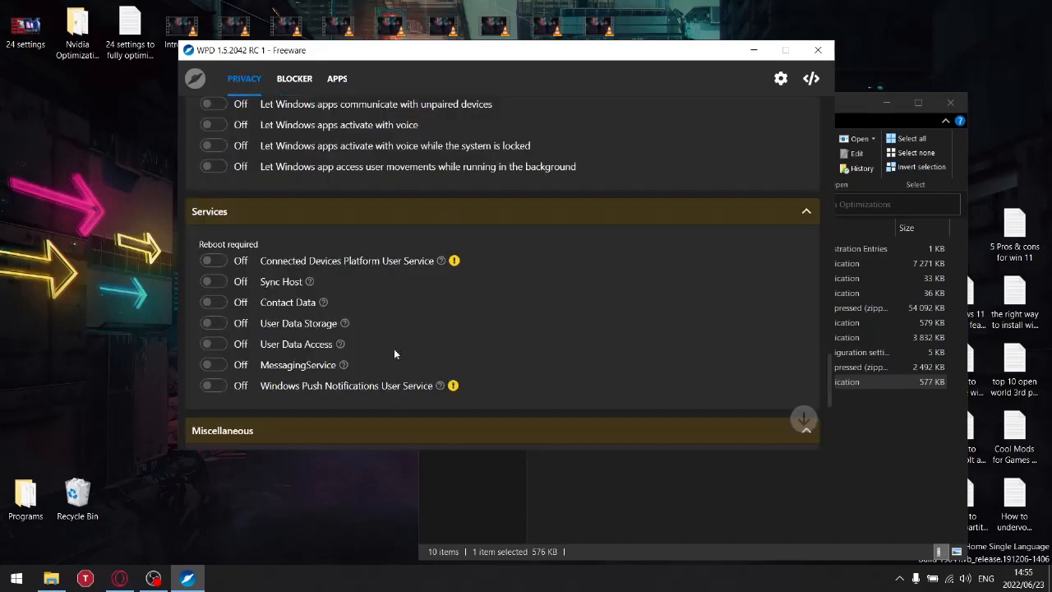
scroll(394, 353, down, 4)
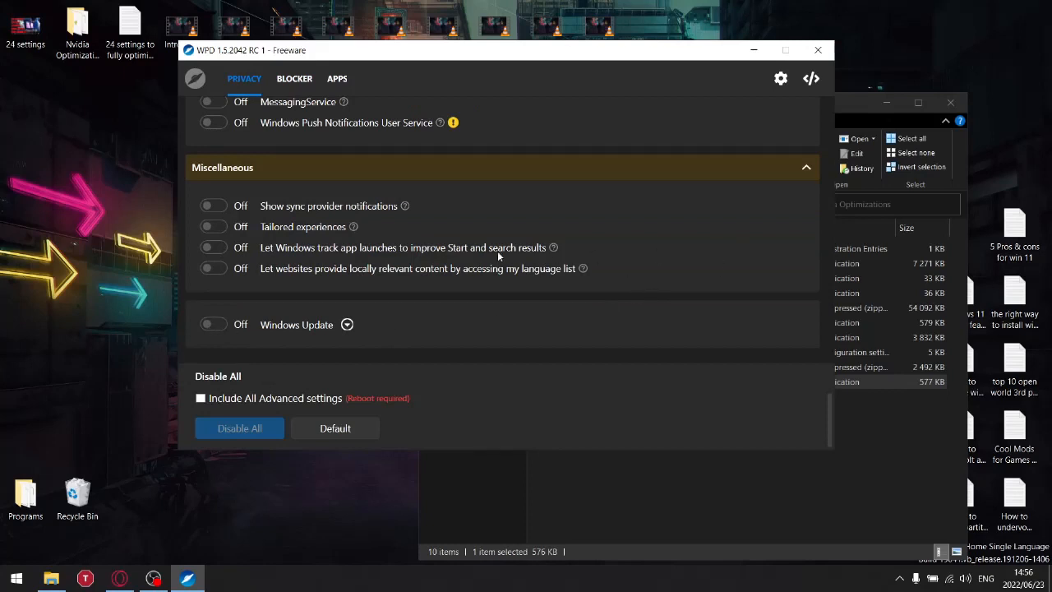
- Uninstall Microsoft Edge from WPD's list of Windows apps
click(337, 78)
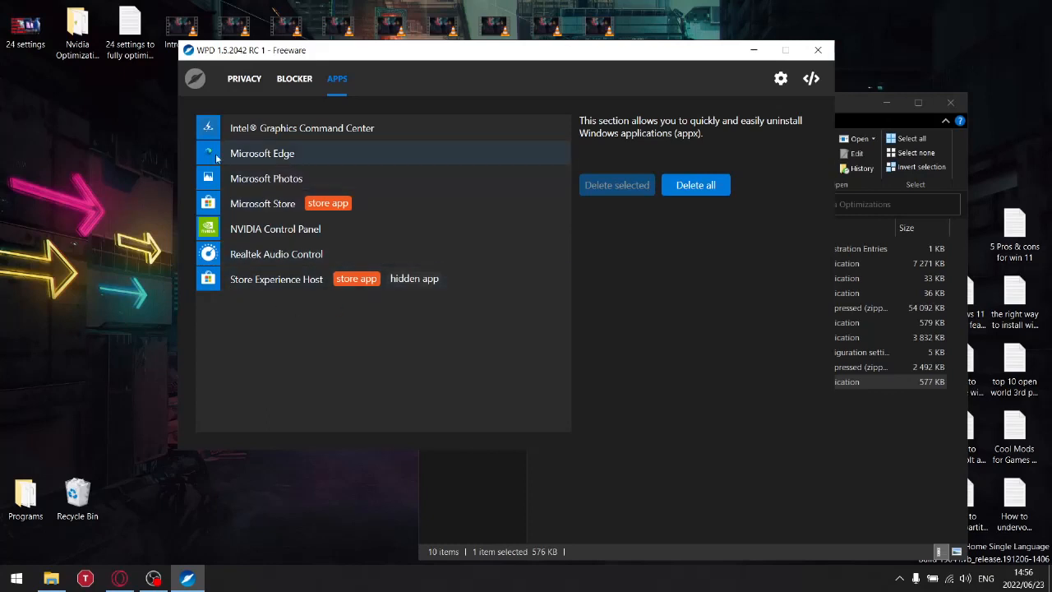
click(270, 160)
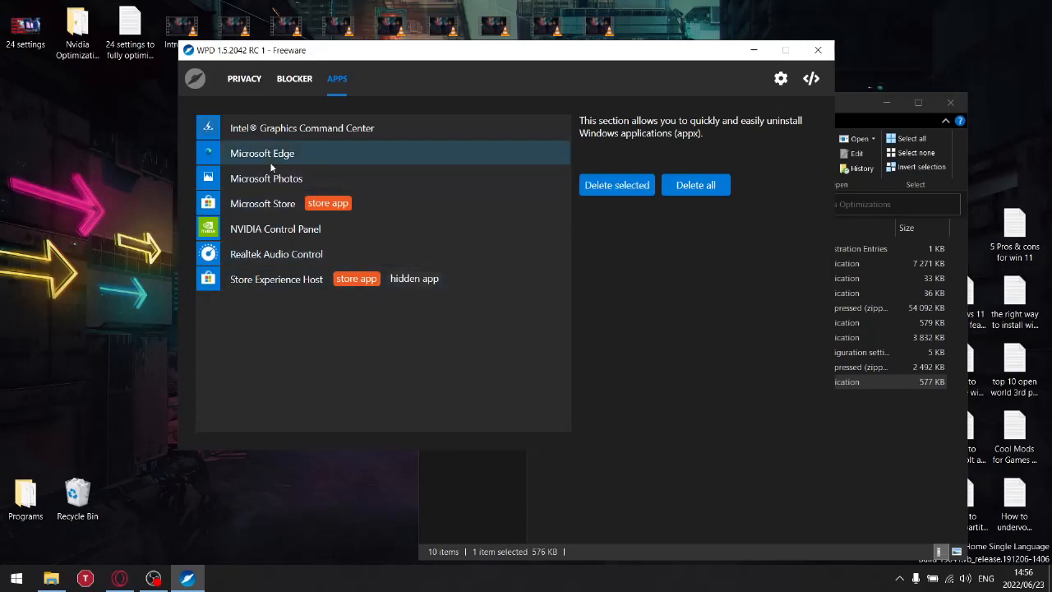
click(600, 187)
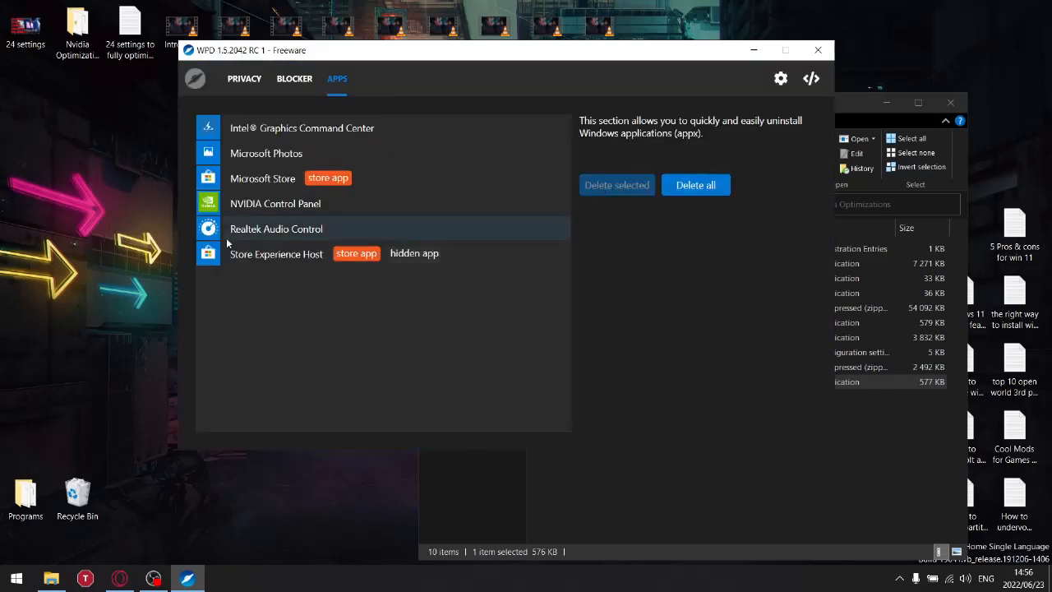
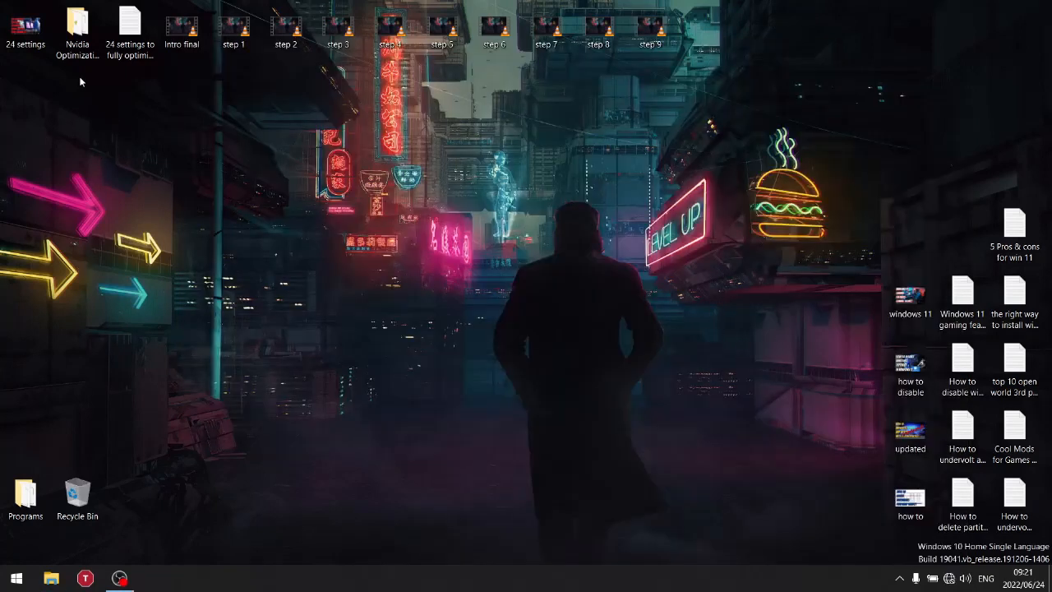
- Check the Nvidia Optimizations folder for the winaerotweaker archive, close the folder and launch Winaero Tweaker
double_click(77, 31)
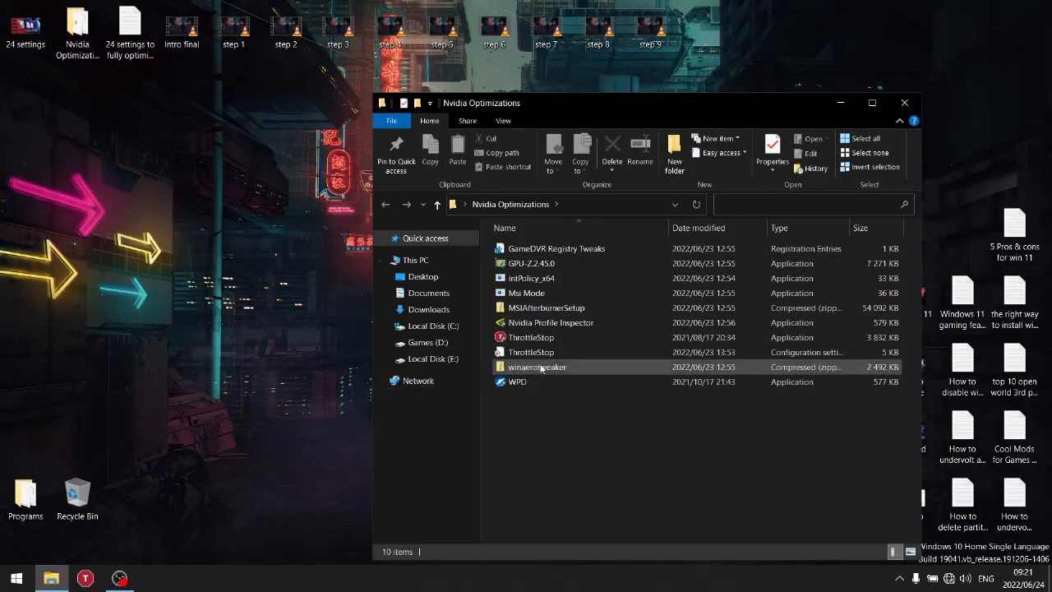
click(904, 103)
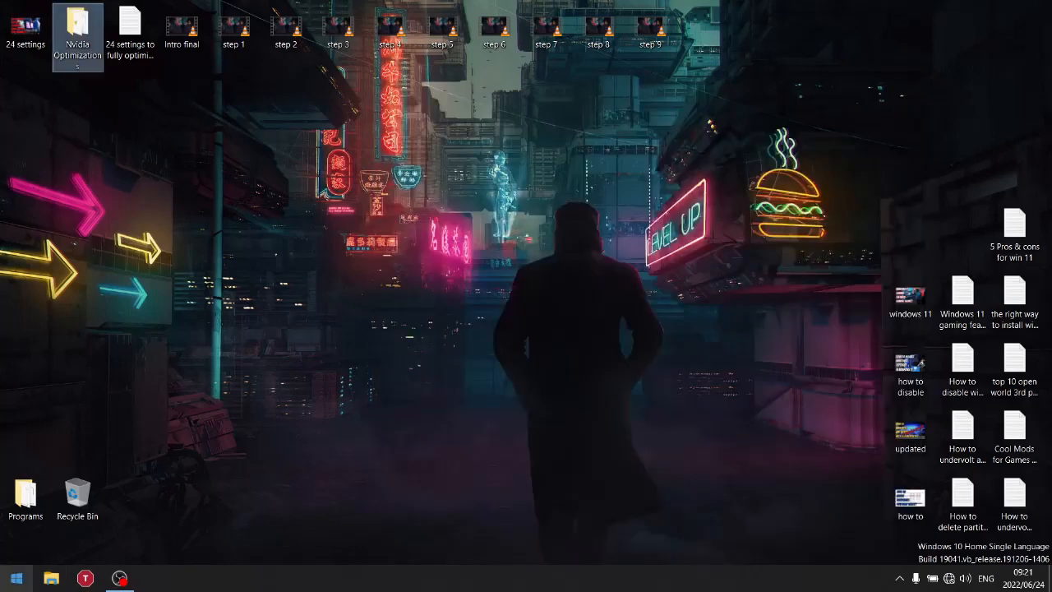
click(16, 578)
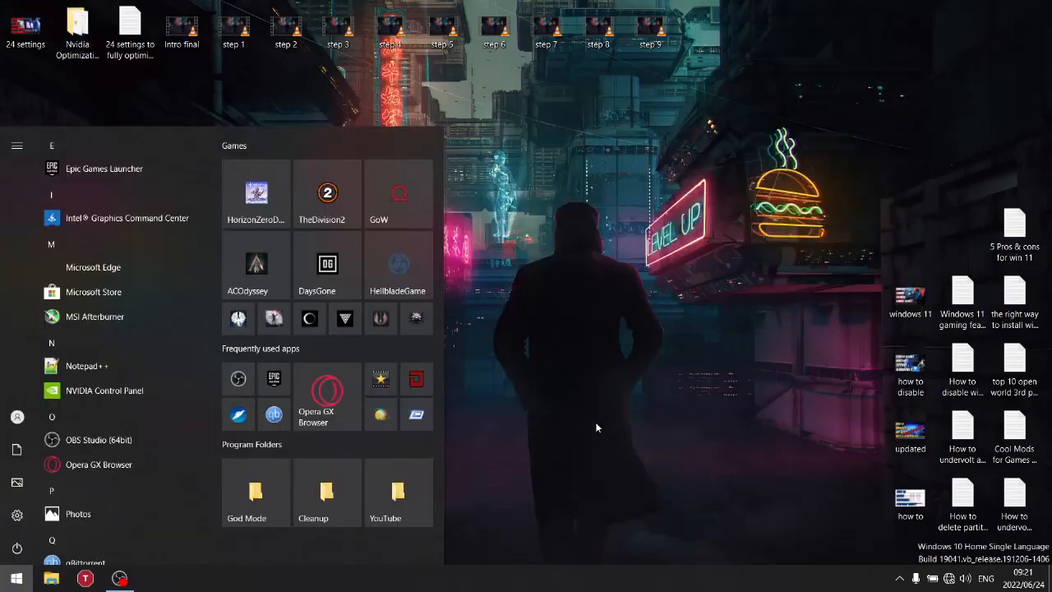
click(381, 422)
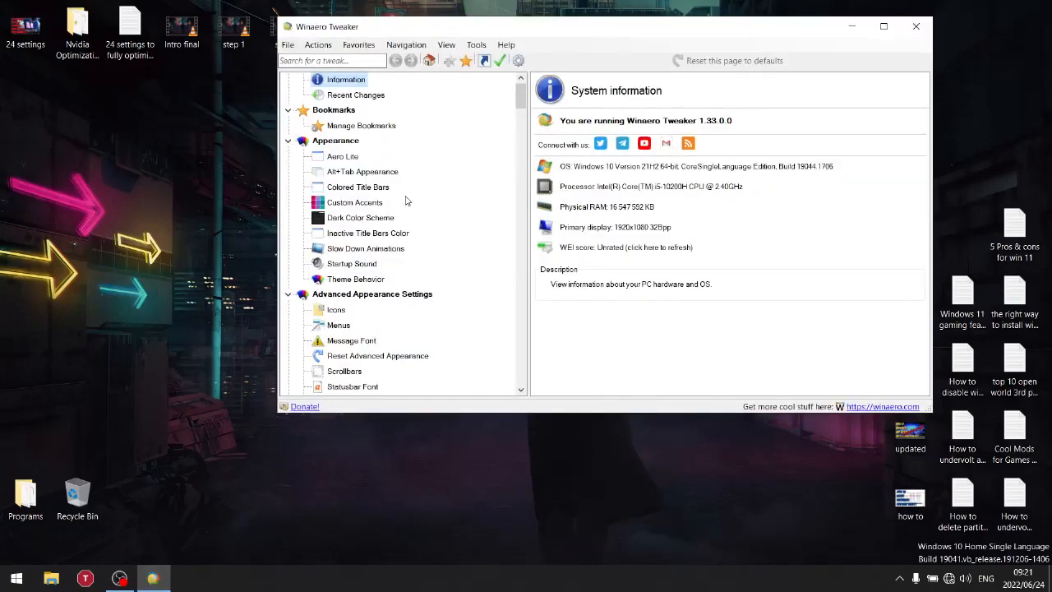
- Enable the Start menu suggestions option in the Ads and Unwanted Apps tweak under Behavior
scroll(465, 246, down, 5)
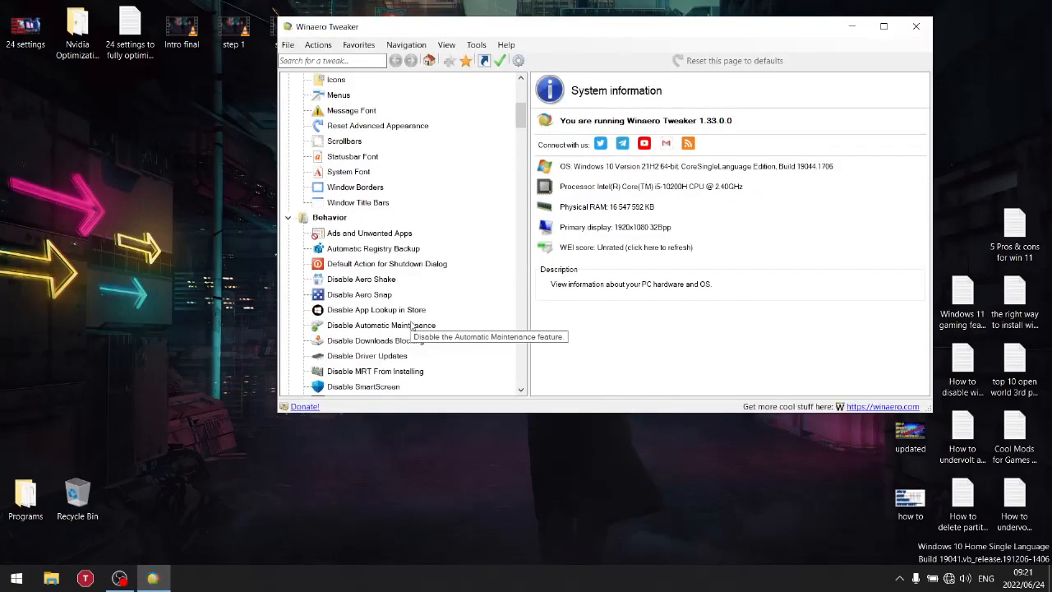
click(365, 236)
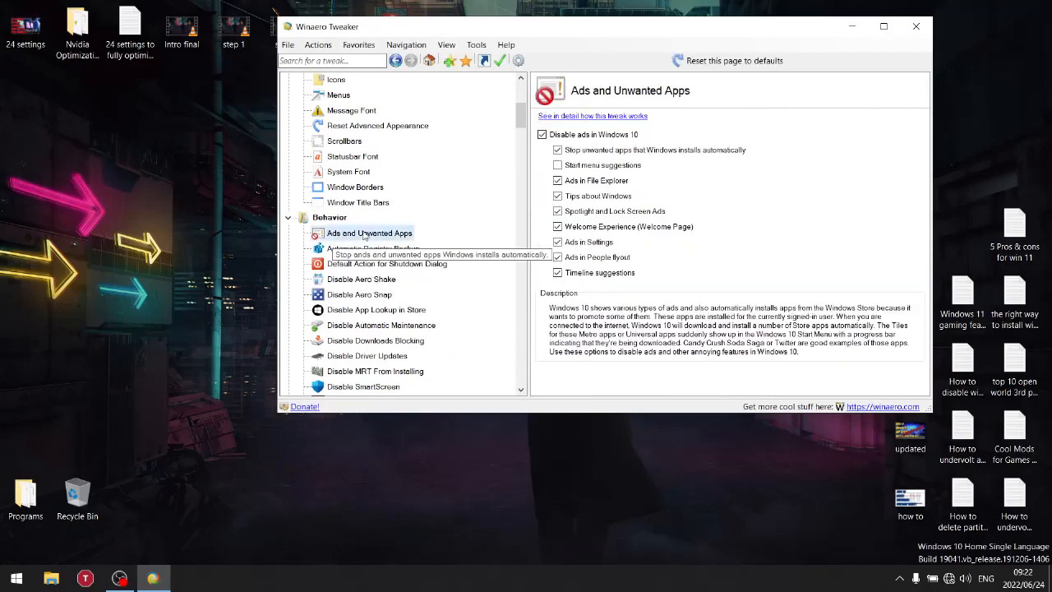
click(559, 167)
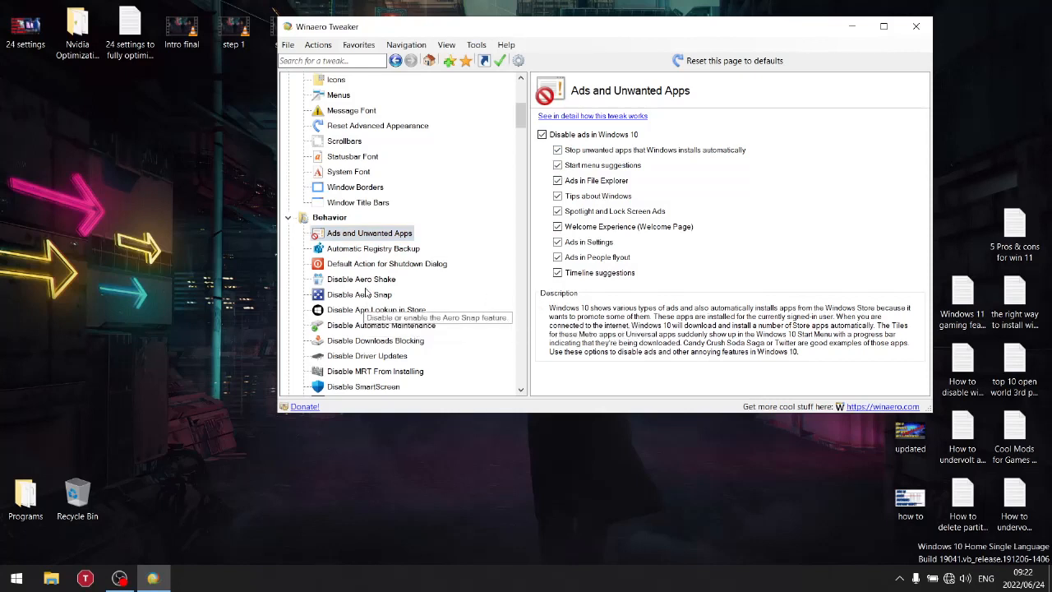
- Review the Behavior tweaks from Disable Aero Shake, Aero Snap and App Lookup in Store through Automatic Maintenance to Disable MRT From Installing
click(366, 279)
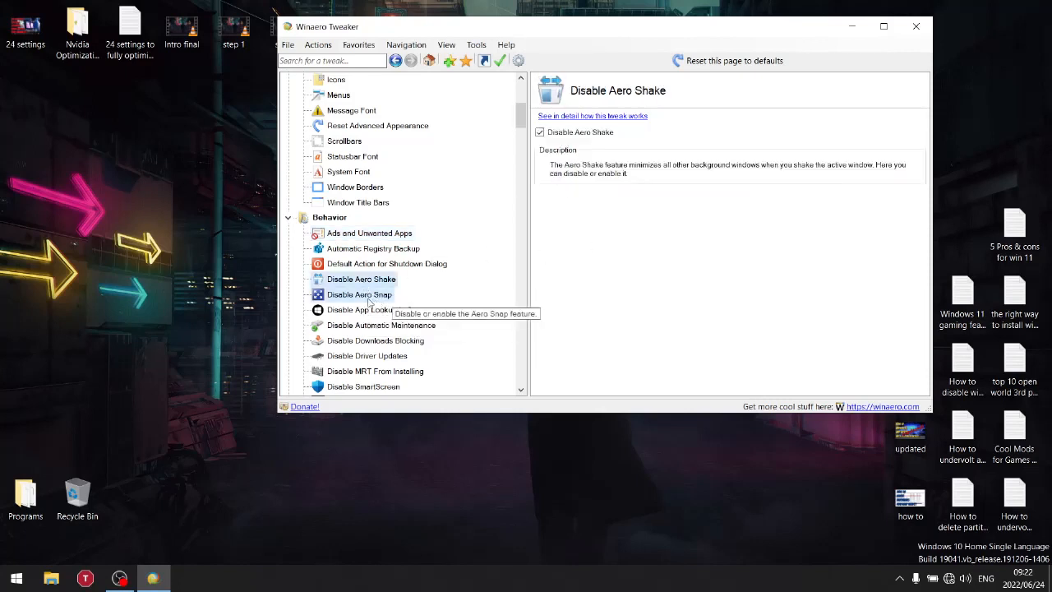
click(367, 297)
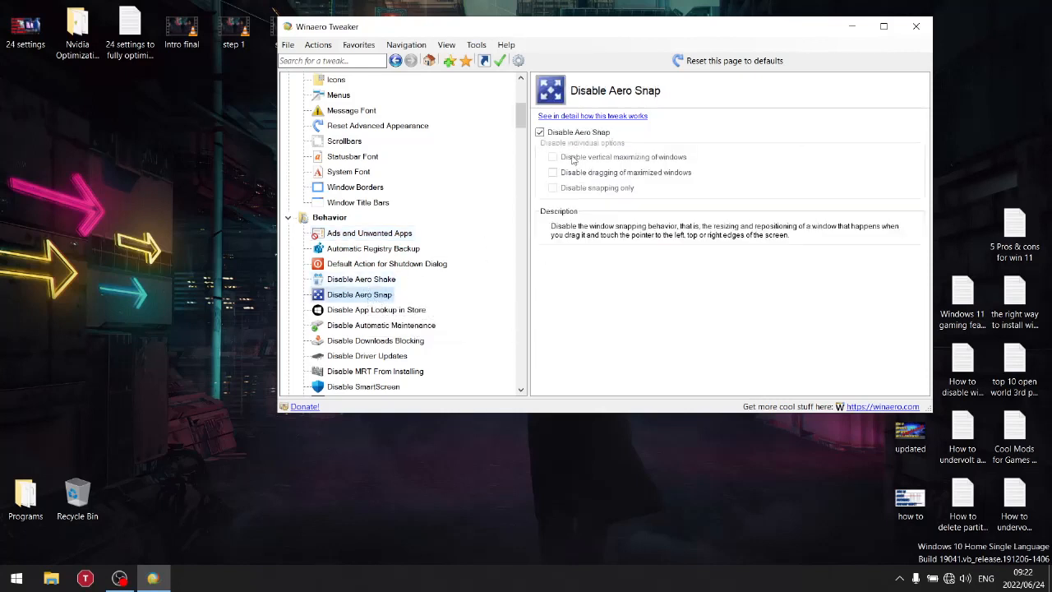
click(363, 312)
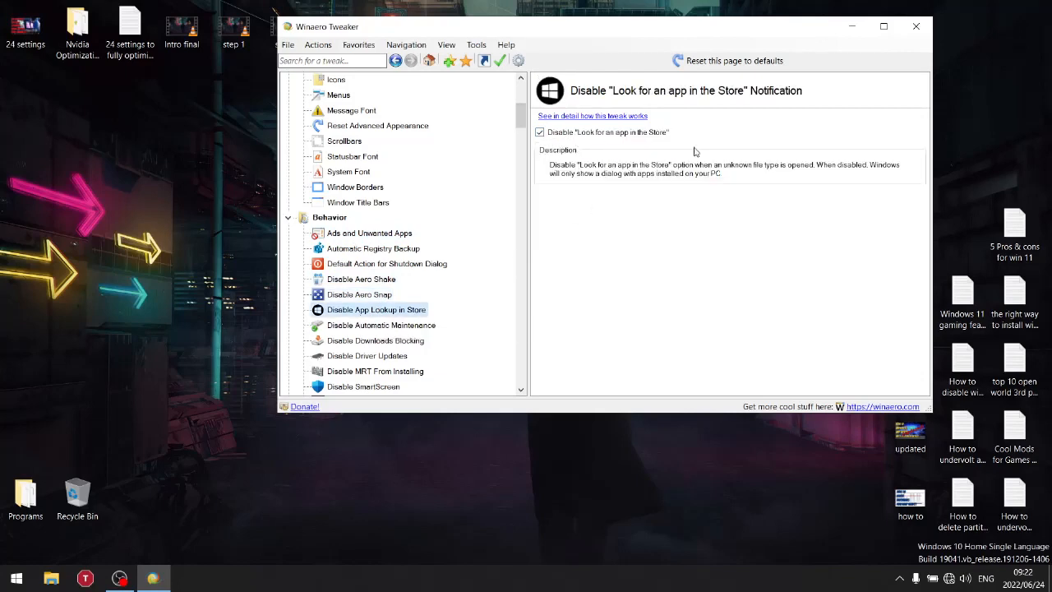
click(385, 326)
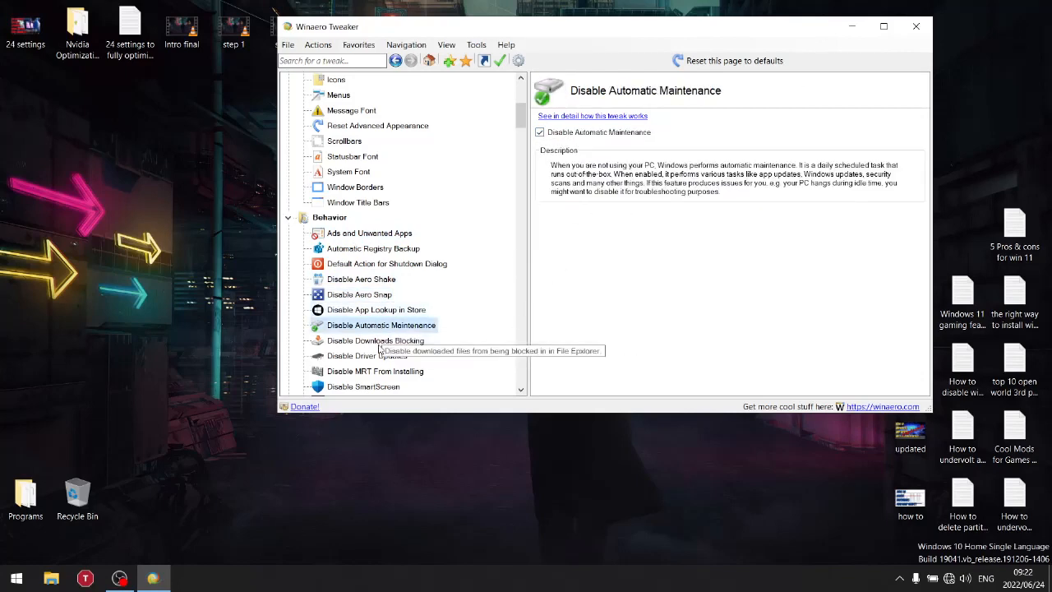
click(378, 343)
click(370, 358)
click(361, 373)
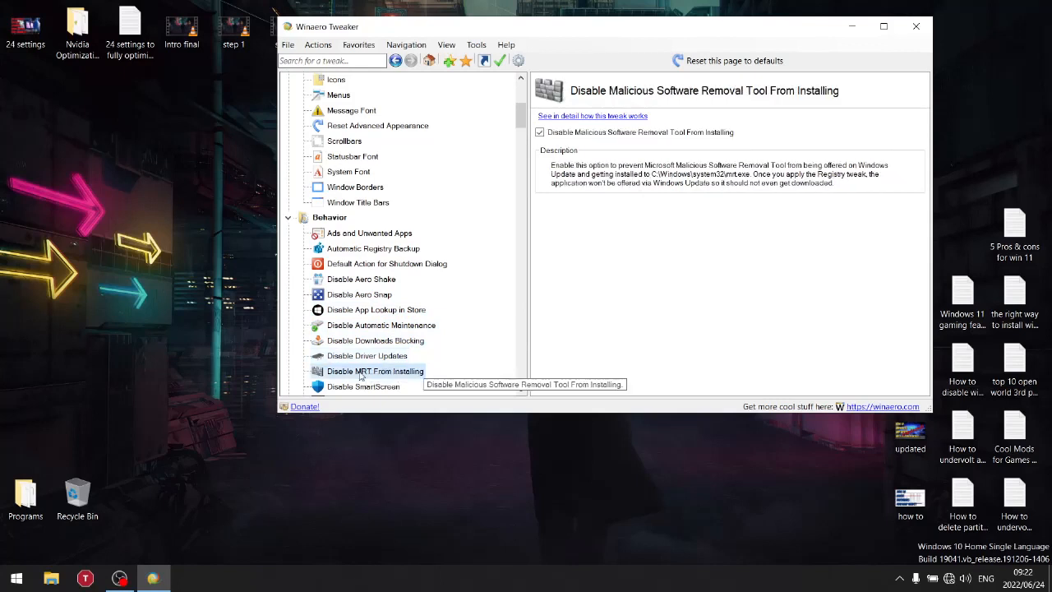
- Disable SmartScreen in Windows through the Disable SmartScreen tweak under Behavior
scroll(450, 299, down, 2)
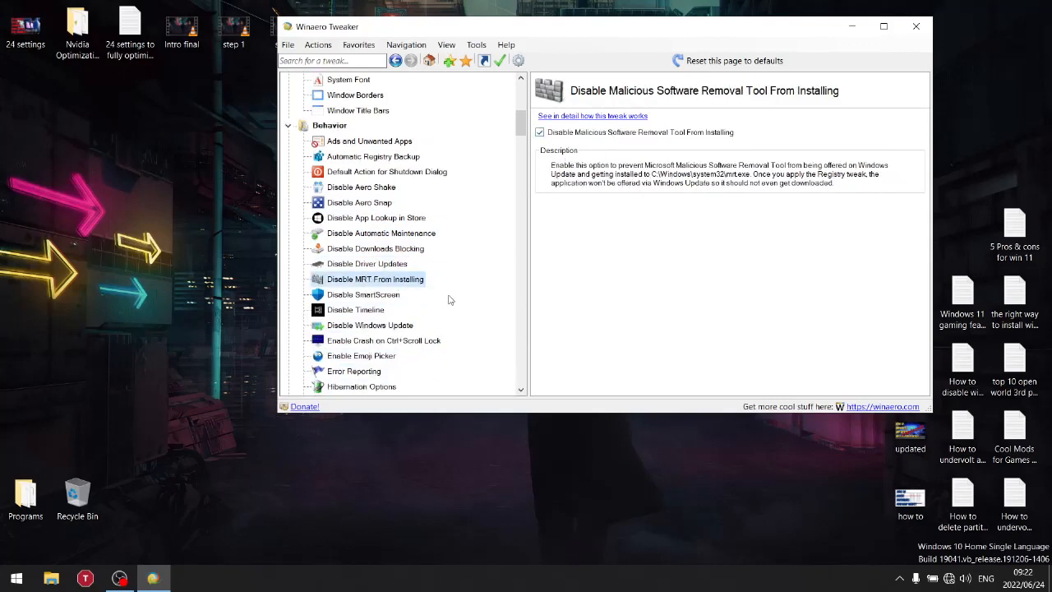
click(383, 294)
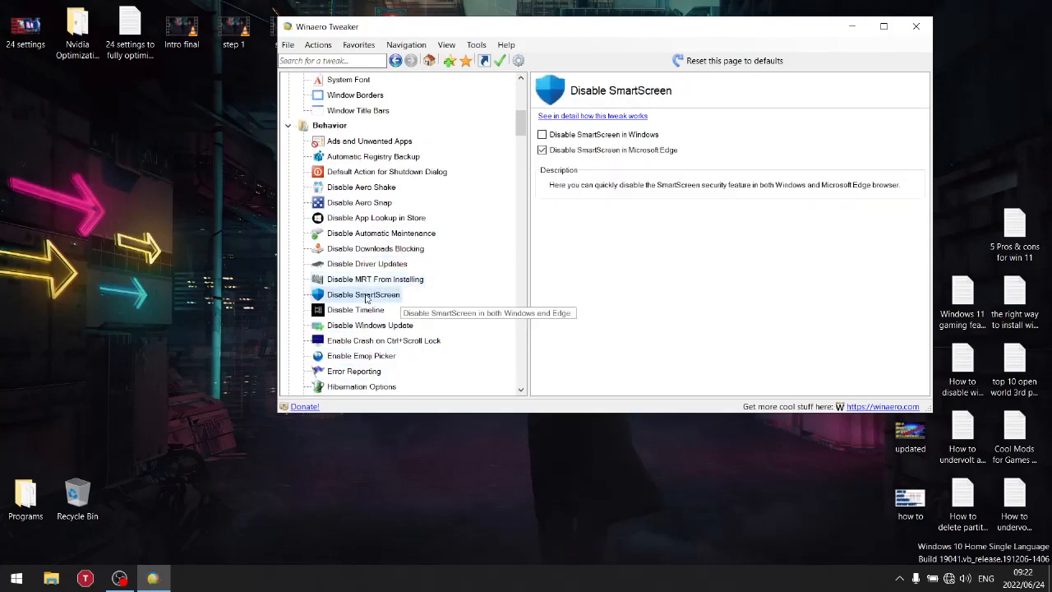
click(544, 136)
click(521, 392)
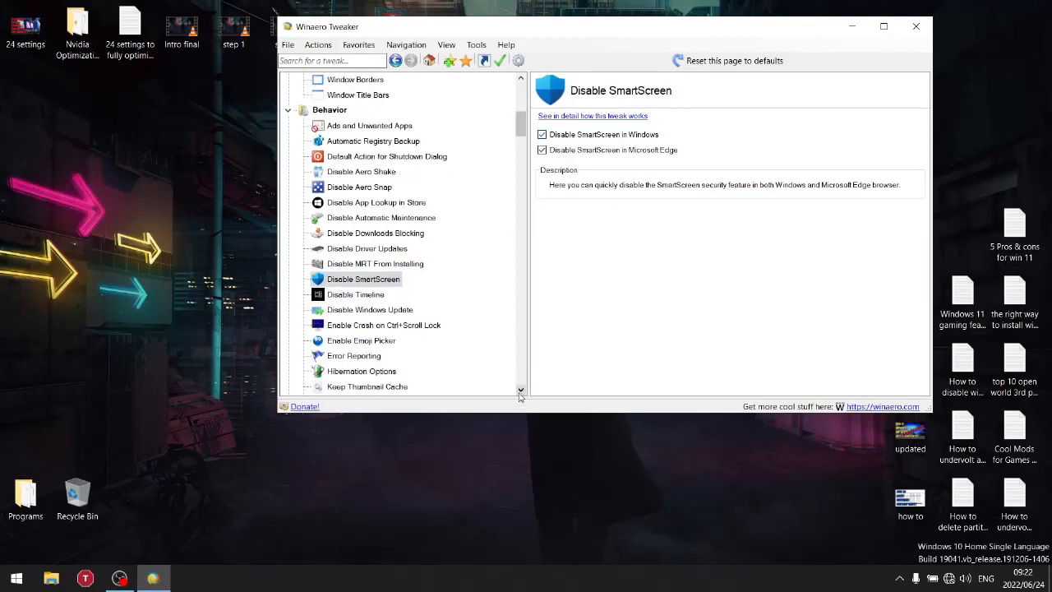
scroll(521, 396, down, 3)
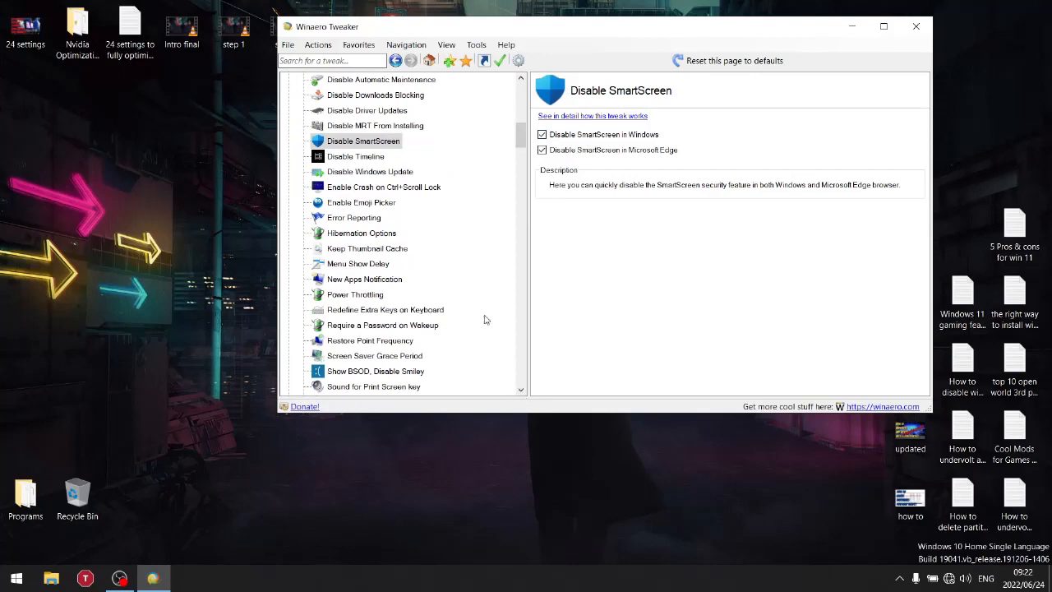
- Review the Menu Show Delay tweak under Behavior and briefly open and close a This PC window to demonstrate responsiveness
click(349, 265)
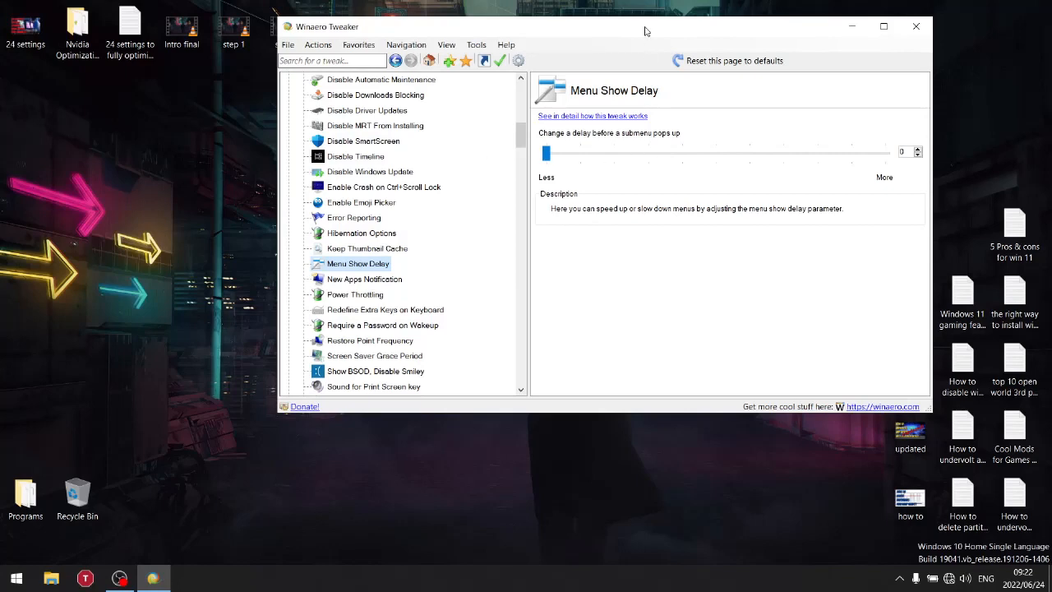
drag(646, 31, 803, 21)
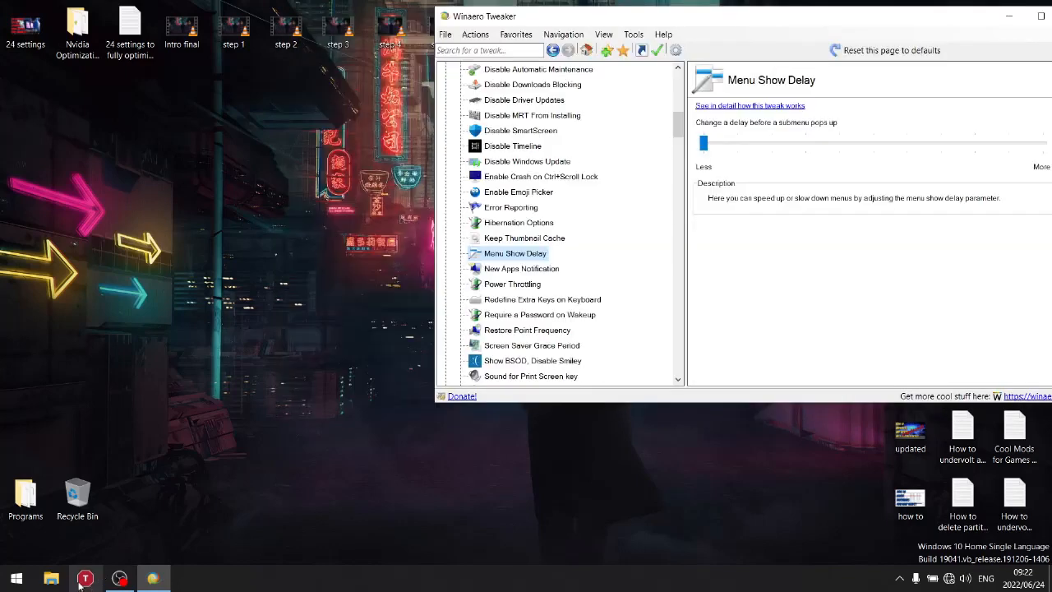
click(51, 578)
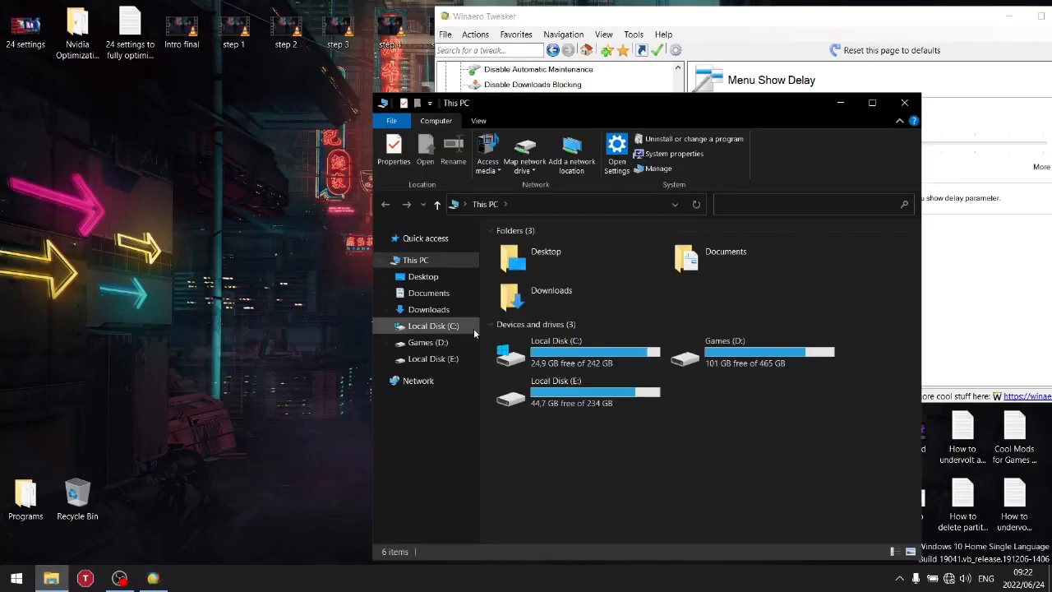
drag(710, 110, 633, 65)
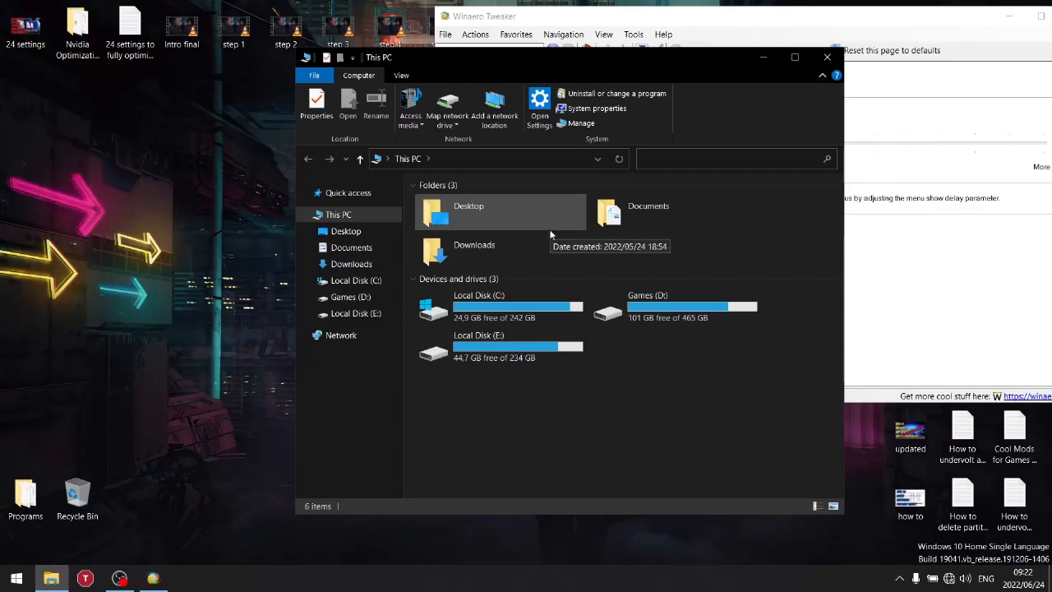
click(827, 58)
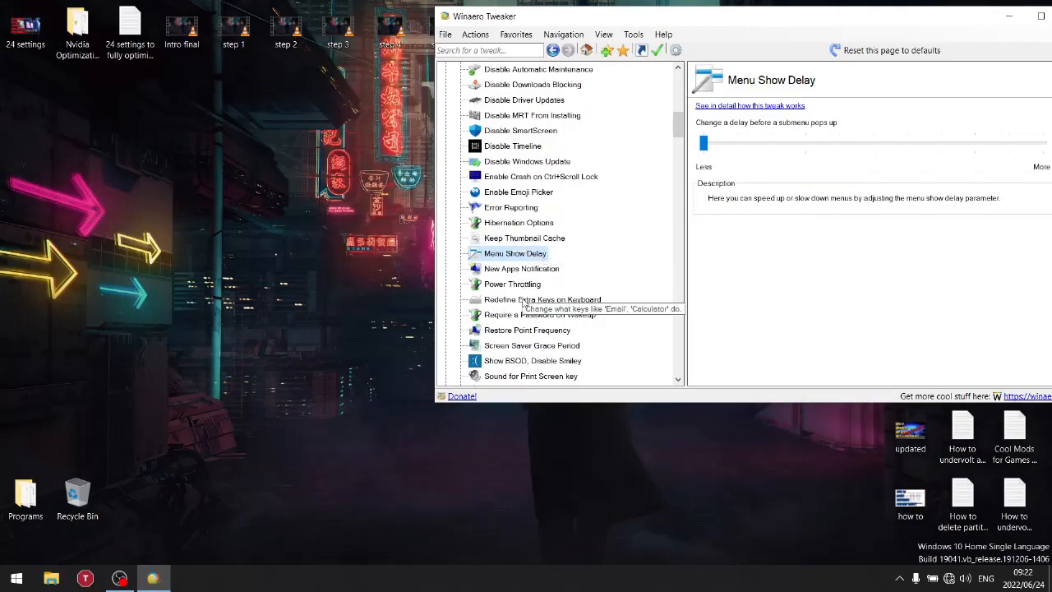
- Review the Power Throttling and Split Threshold for Svchost tweaks under Behavior
click(503, 283)
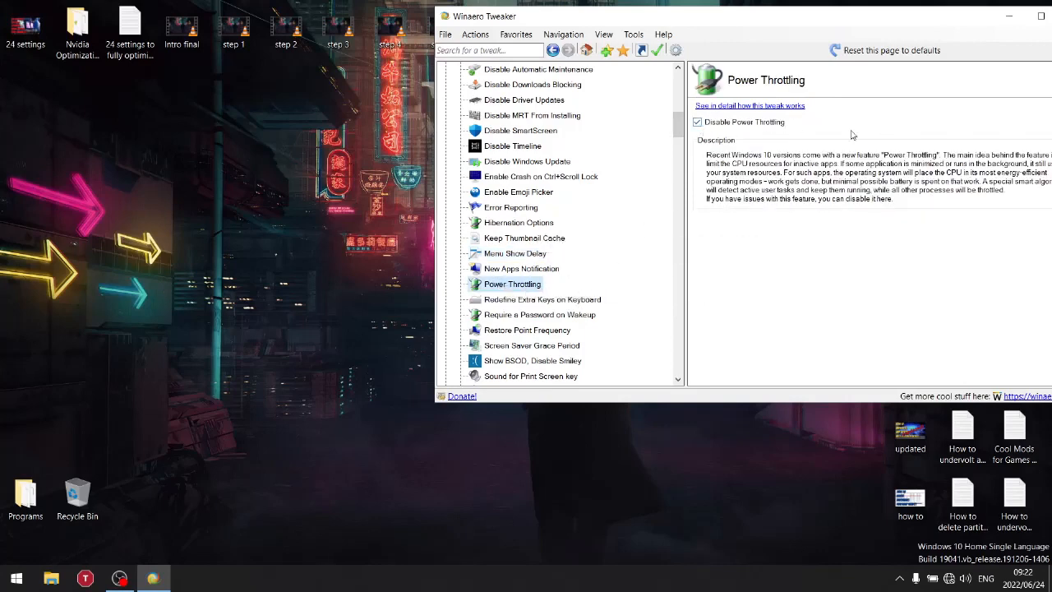
scroll(493, 337, down, 3)
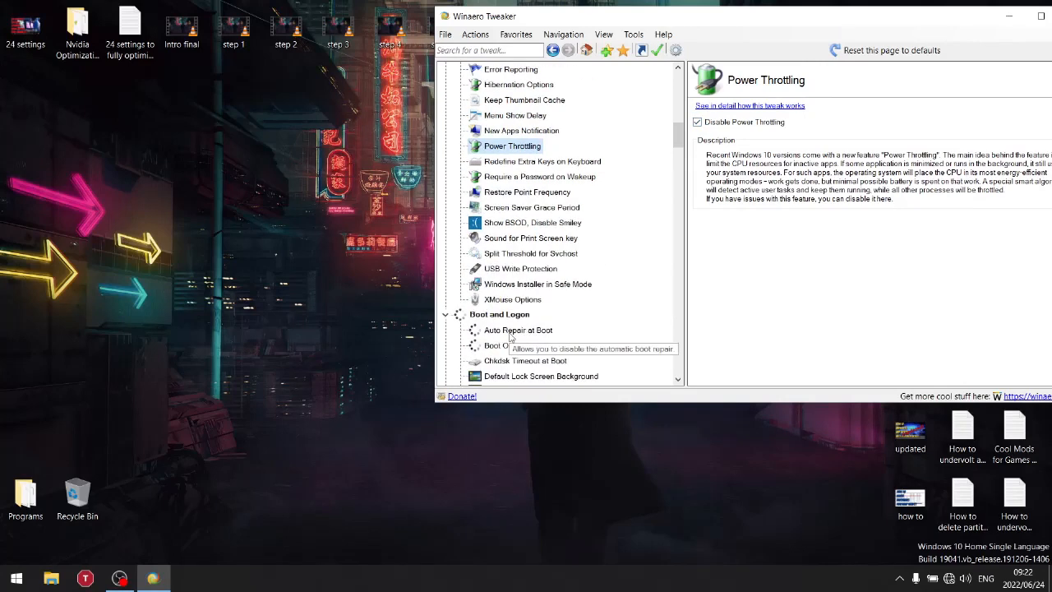
click(501, 255)
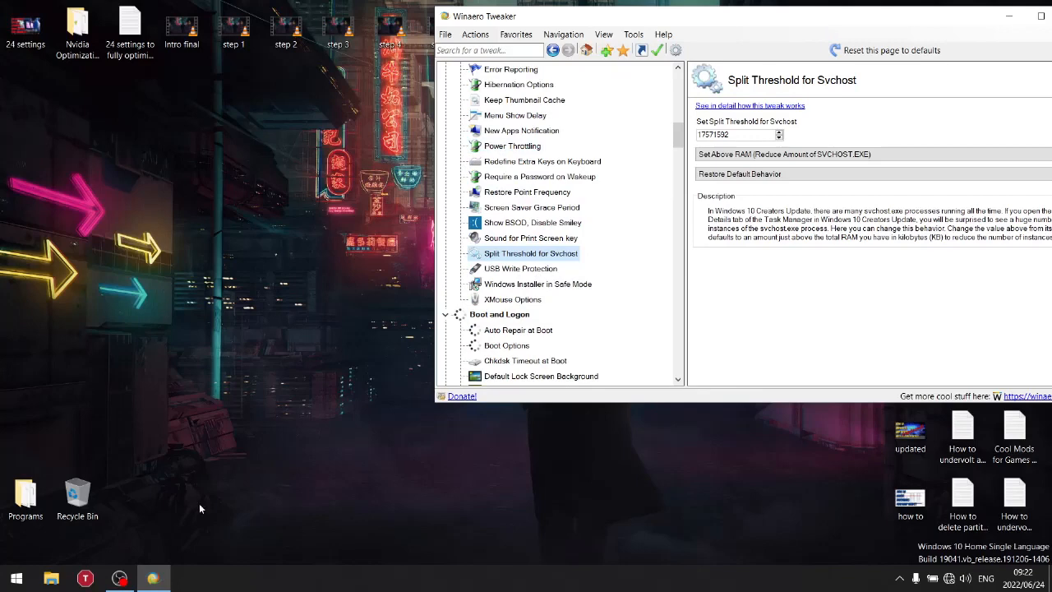
- Examine the running Service Host processes in Task Manager and close it
right_click(415, 581)
click(461, 511)
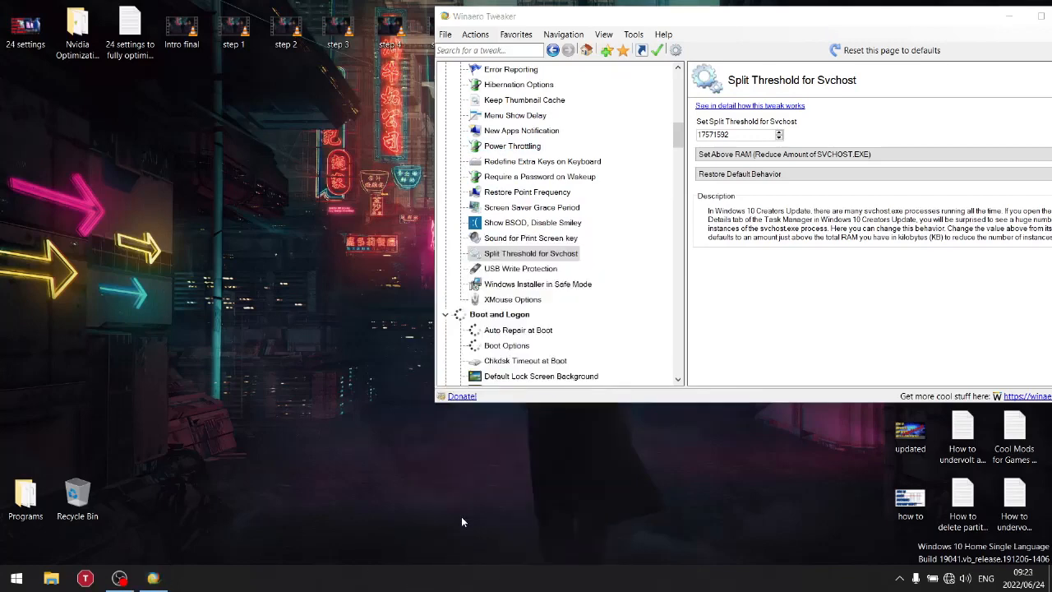
drag(522, 206, 520, 347)
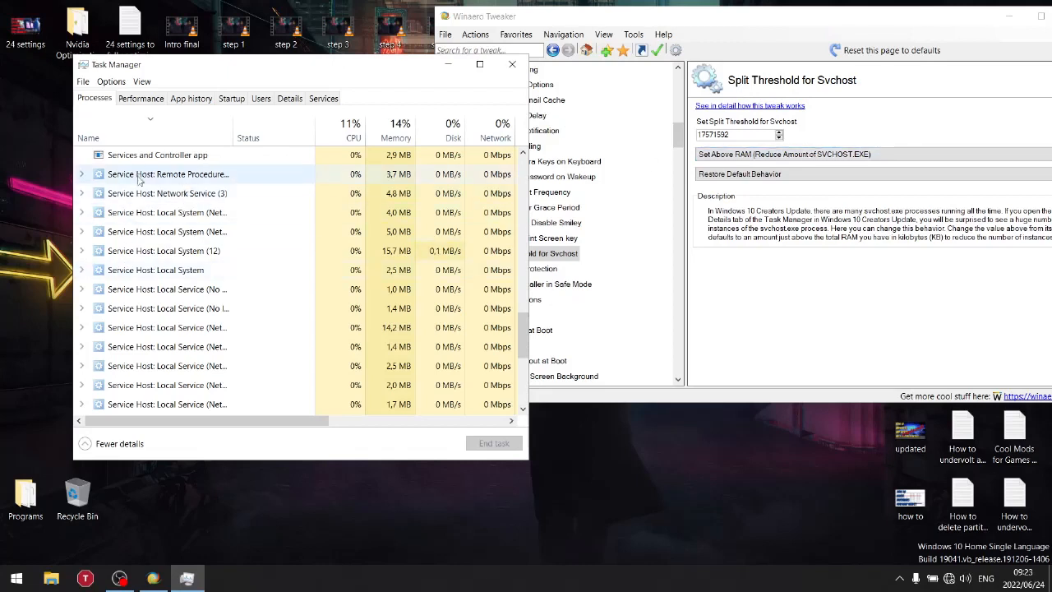
scroll(140, 218, down, 1)
scroll(140, 218, down, 3)
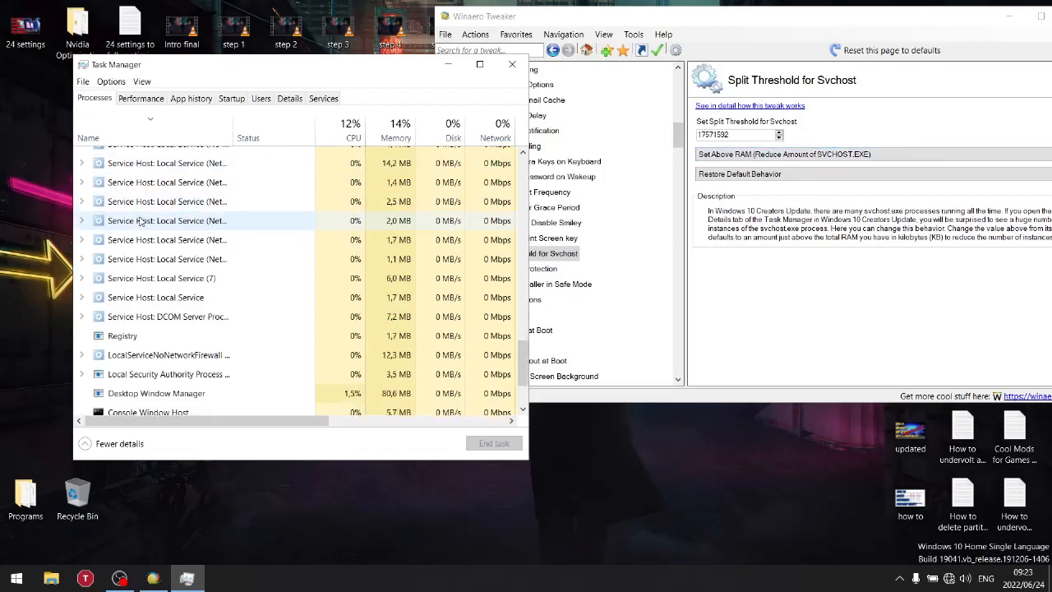
scroll(140, 222, up, 3)
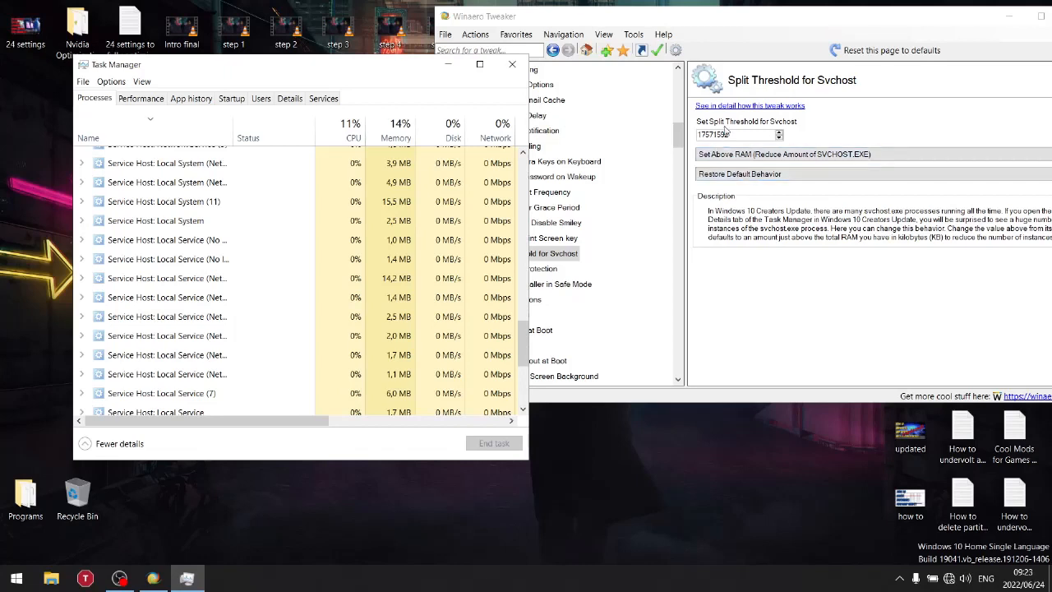
scroll(197, 263, up, 1)
scroll(197, 261, up, 3)
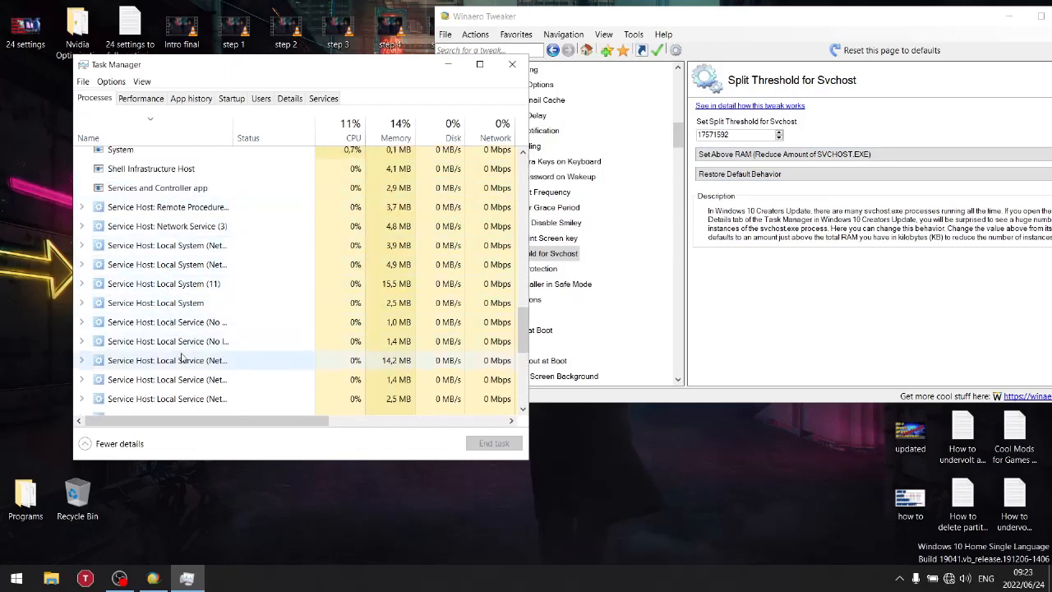
click(511, 64)
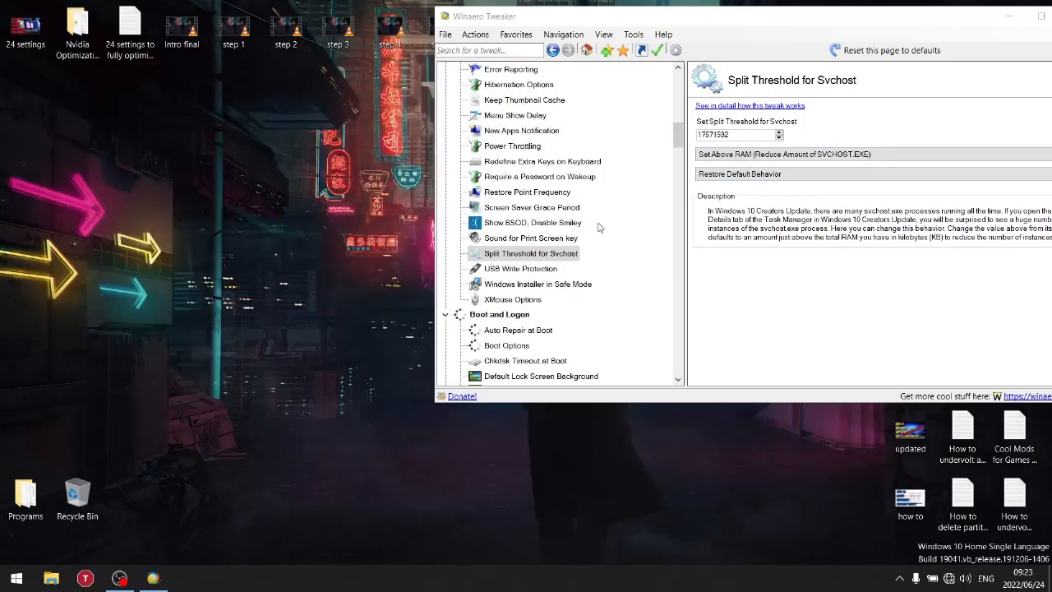
- Review the Wallpaper Quality and Windows Version on Desktop tweaks under Desktop and Taskbar
drag(670, 151, 676, 176)
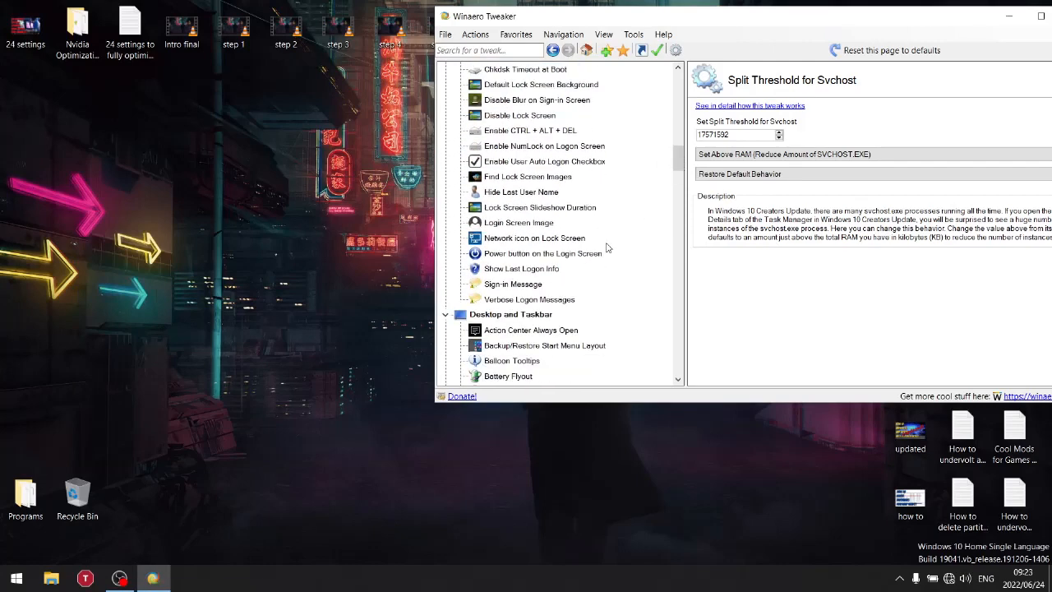
scroll(607, 248, down, 5)
scroll(607, 248, down, 2)
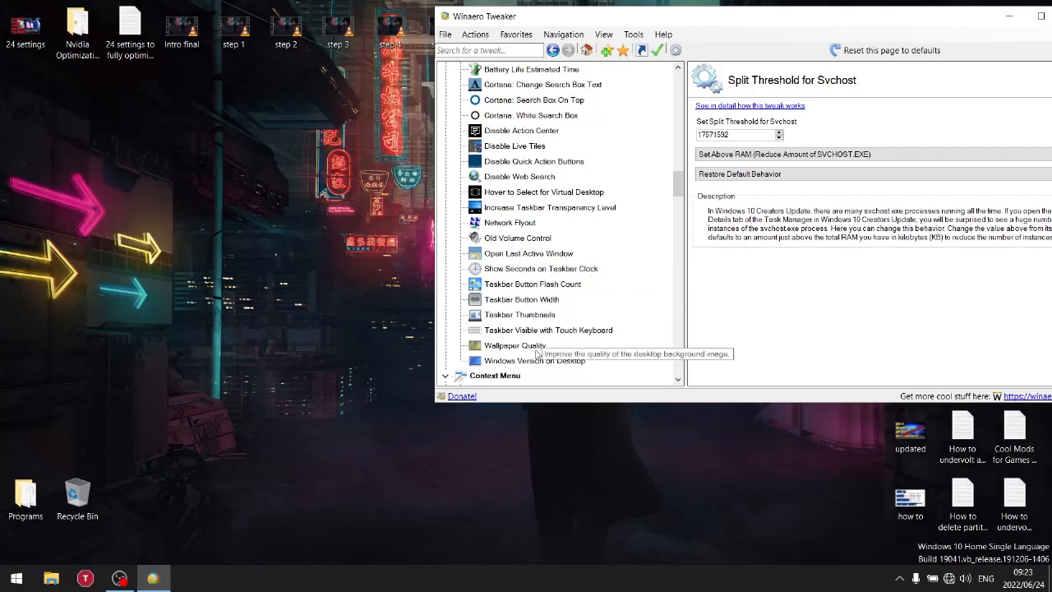
click(506, 348)
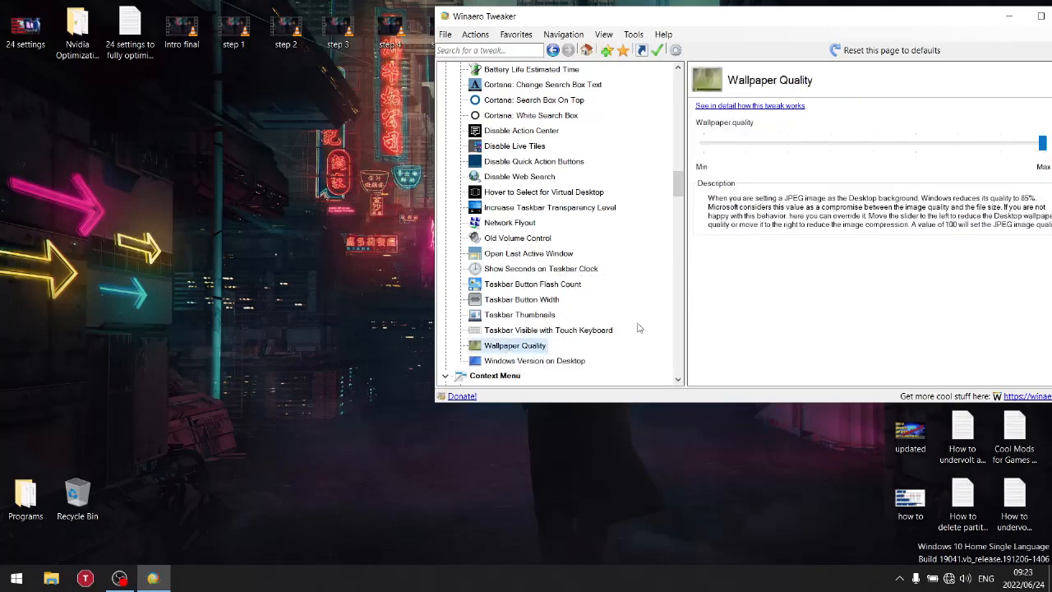
mouse_move(934, 151)
scroll(510, 321, down, 2)
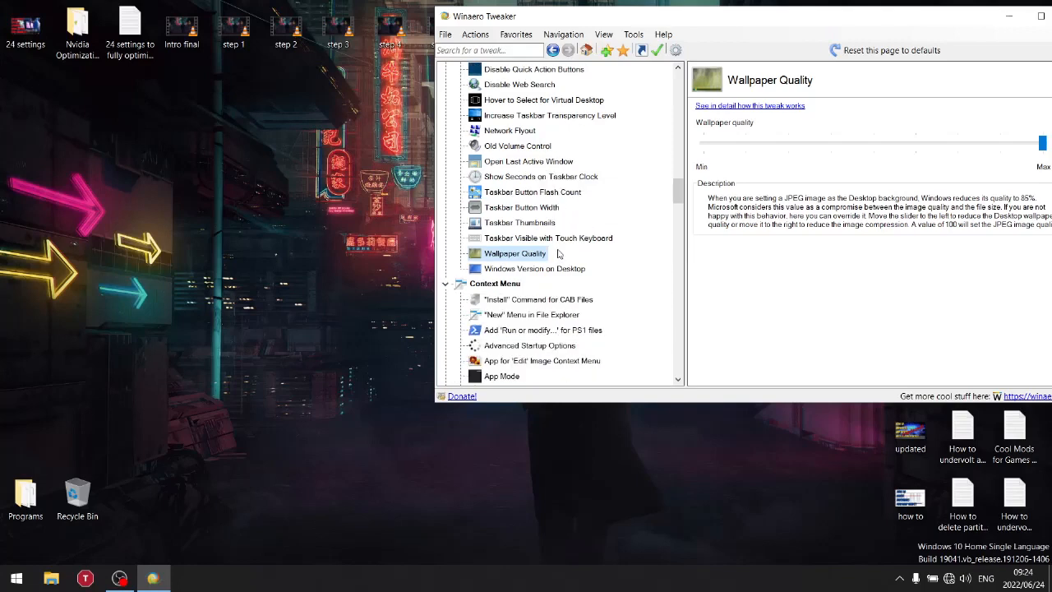
click(485, 270)
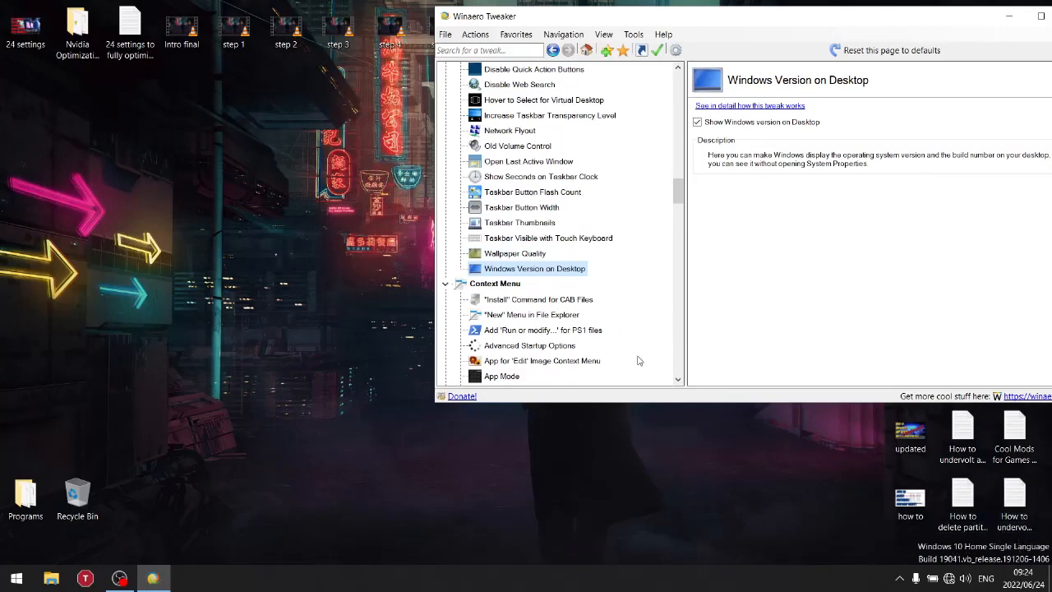
- Review the Command Prompt as Administrator tweak in the Context Menu category
scroll(612, 297, down, 3)
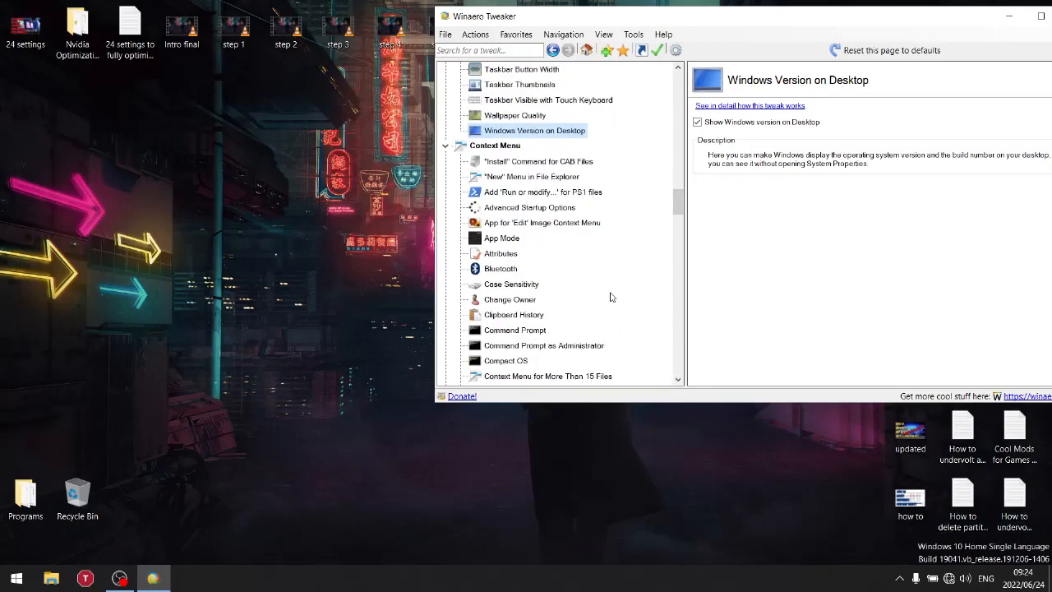
scroll(552, 292, down, 1)
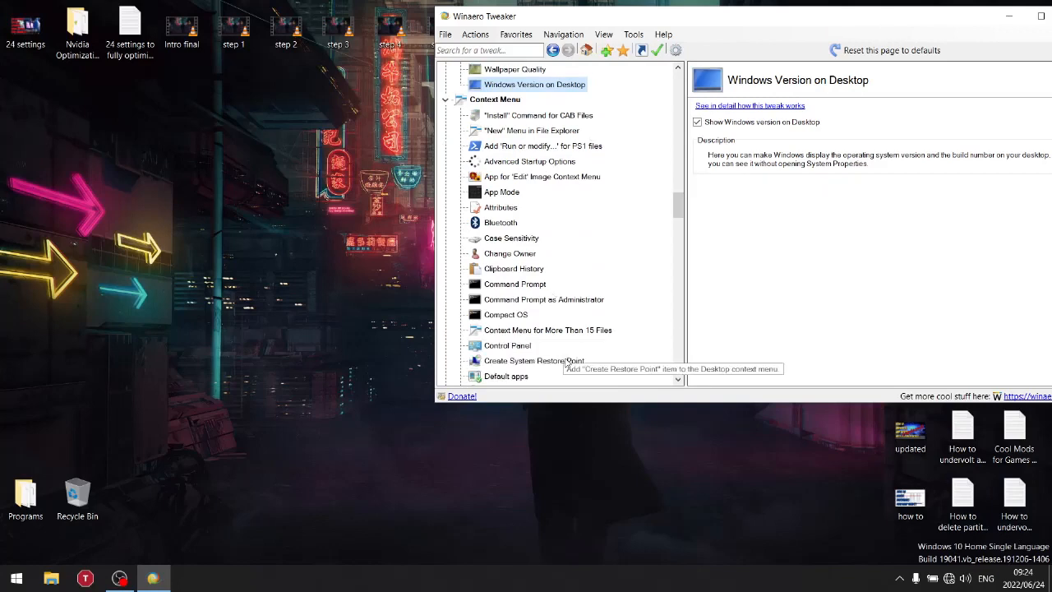
right_click(166, 131)
click(303, 407)
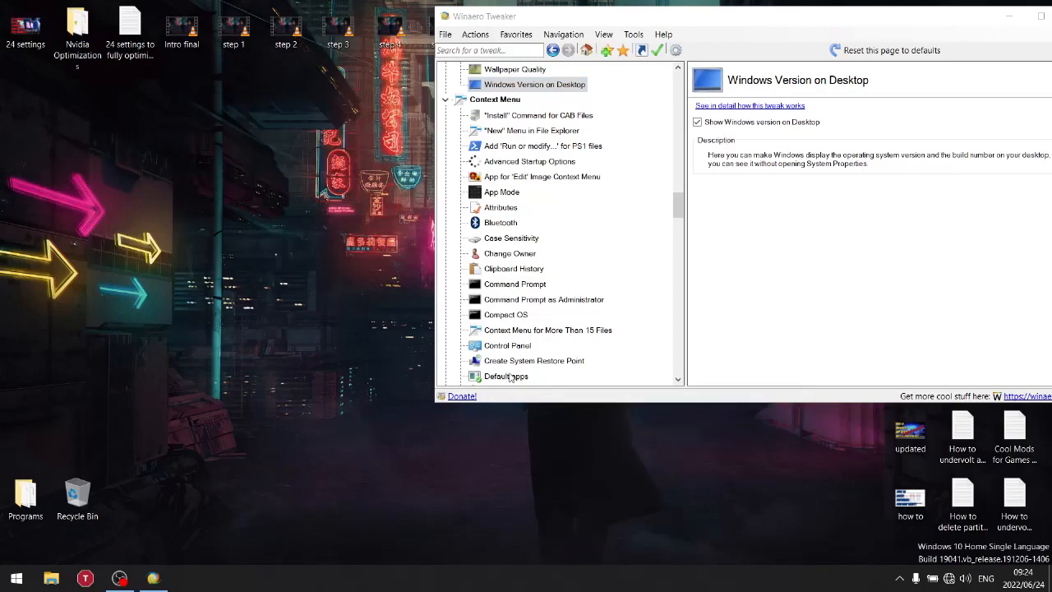
click(531, 301)
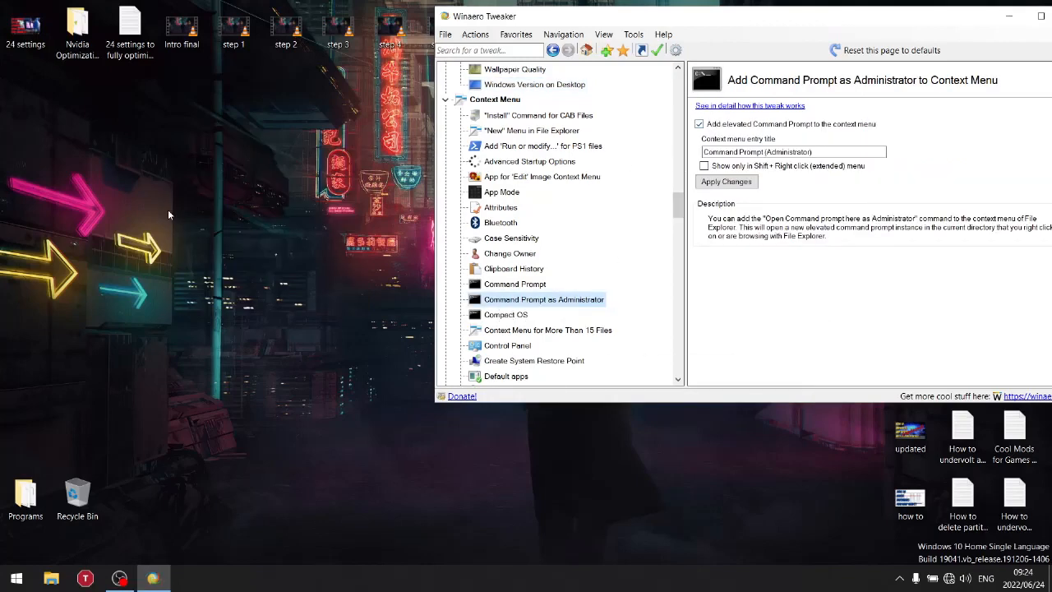
- Test the desktop's Command Prompt (Administrator) entry by launching the elevated console, and close it
right_click(89, 138)
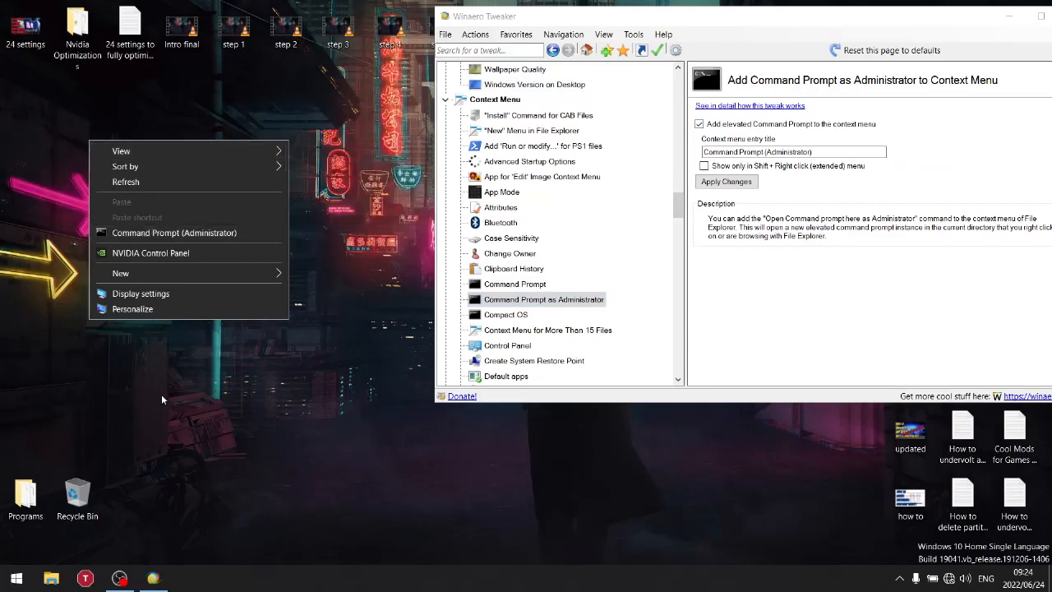
click(248, 251)
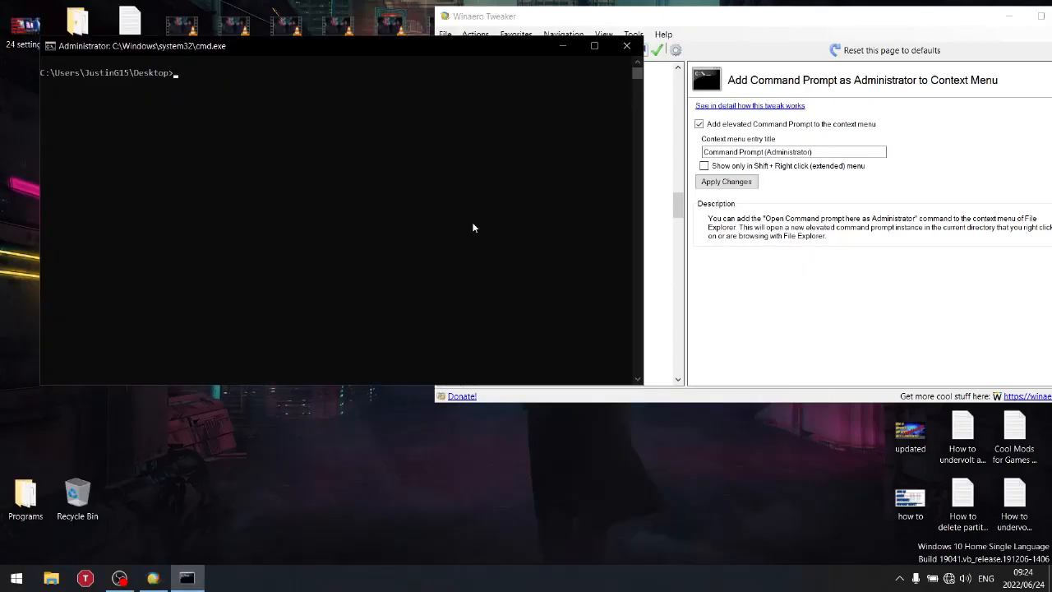
click(627, 46)
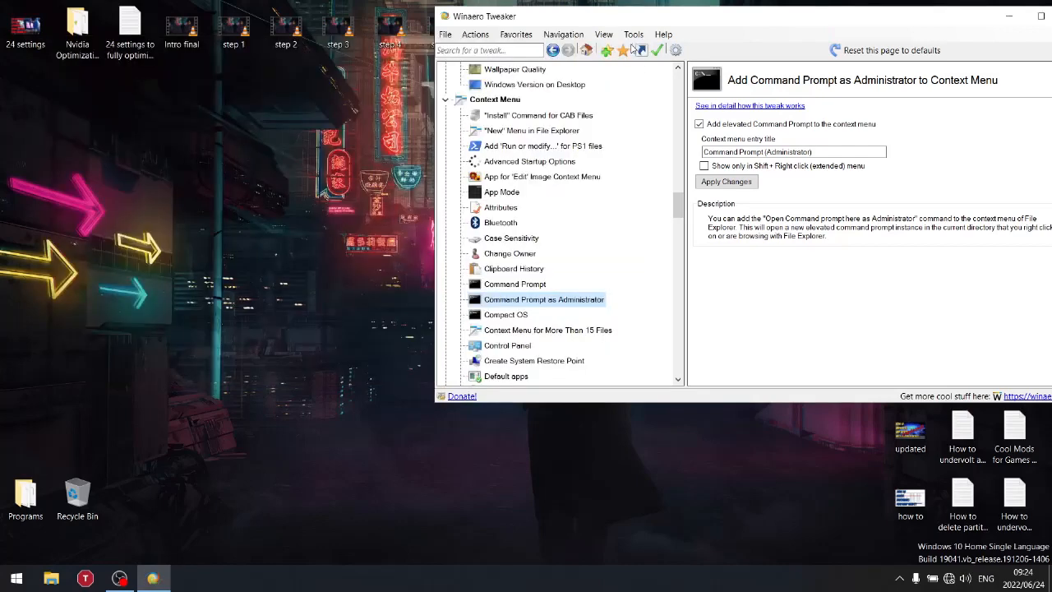
- Review the Run with Priority tweak in the Context Menu category
scroll(636, 332, down, 3)
scroll(633, 267, down, 2)
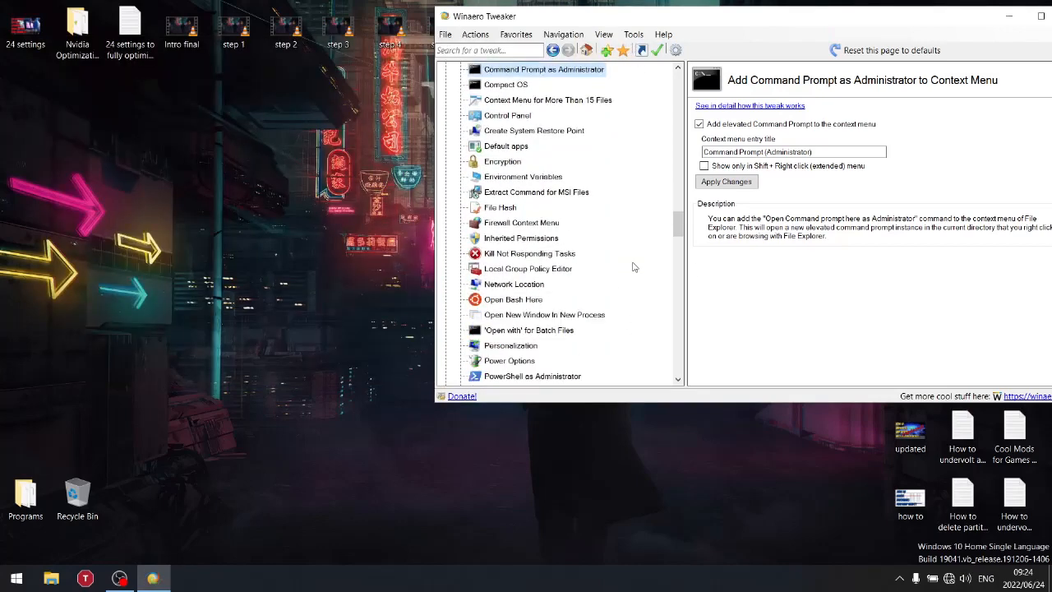
scroll(634, 267, down, 4)
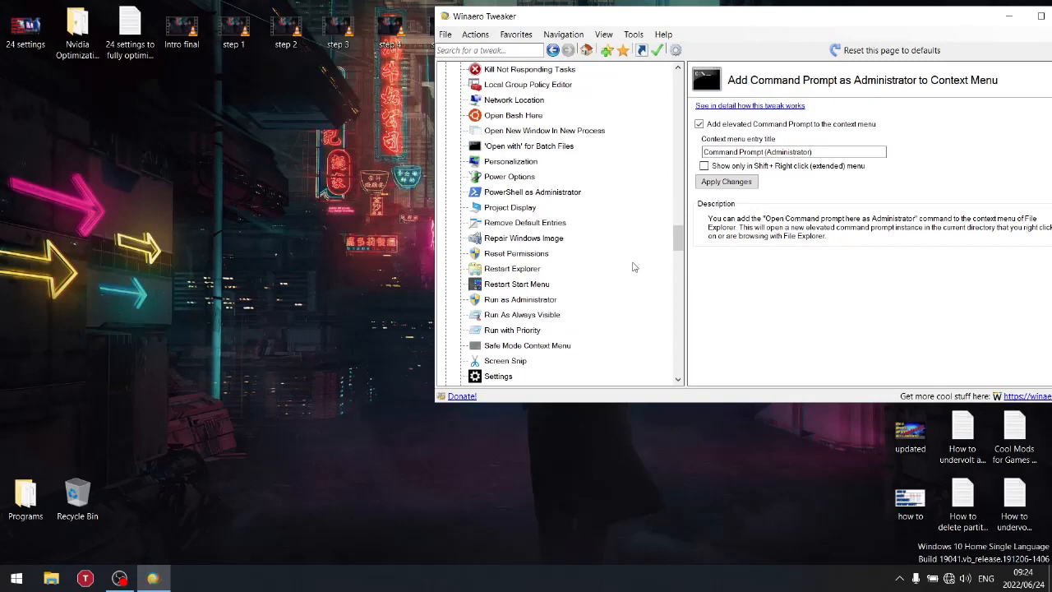
click(501, 330)
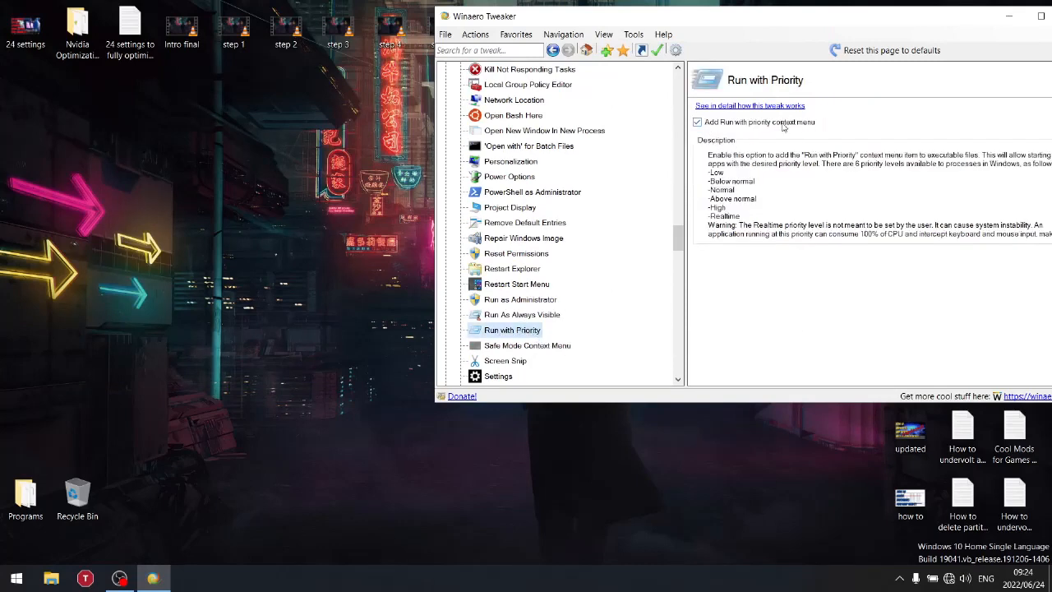
- Open the Games (D:) drive in File Explorer and check the Star Wars Jedi - Fallen Order folder for a game executable
click(17, 578)
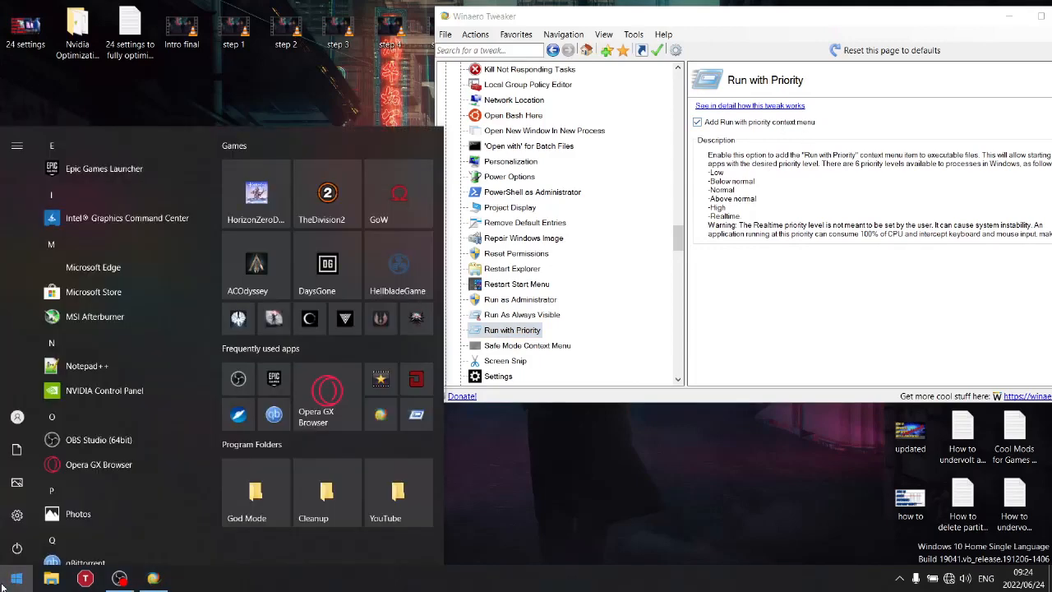
click(509, 516)
click(51, 578)
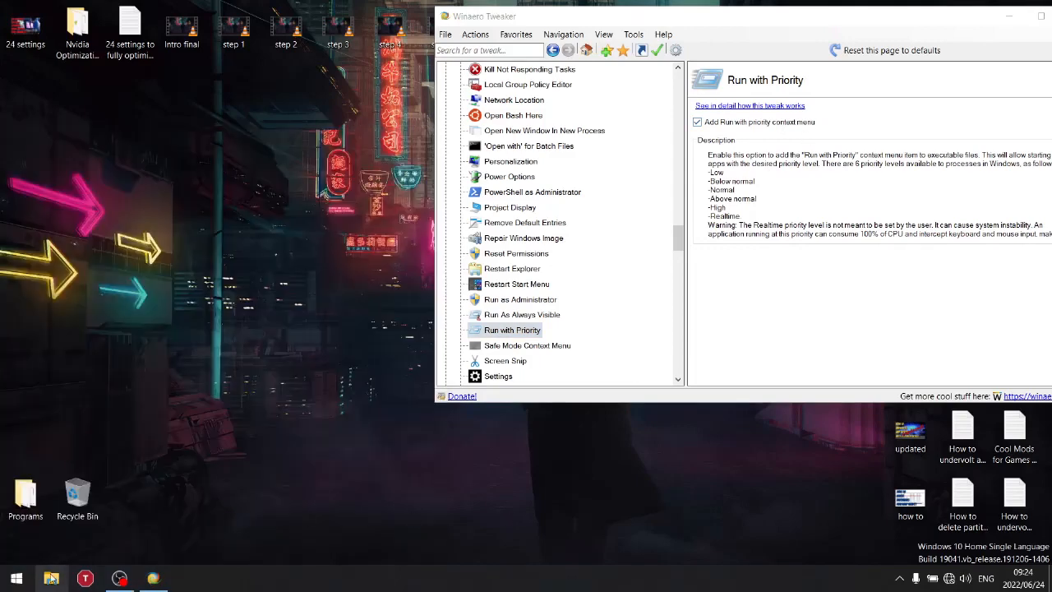
double_click(718, 316)
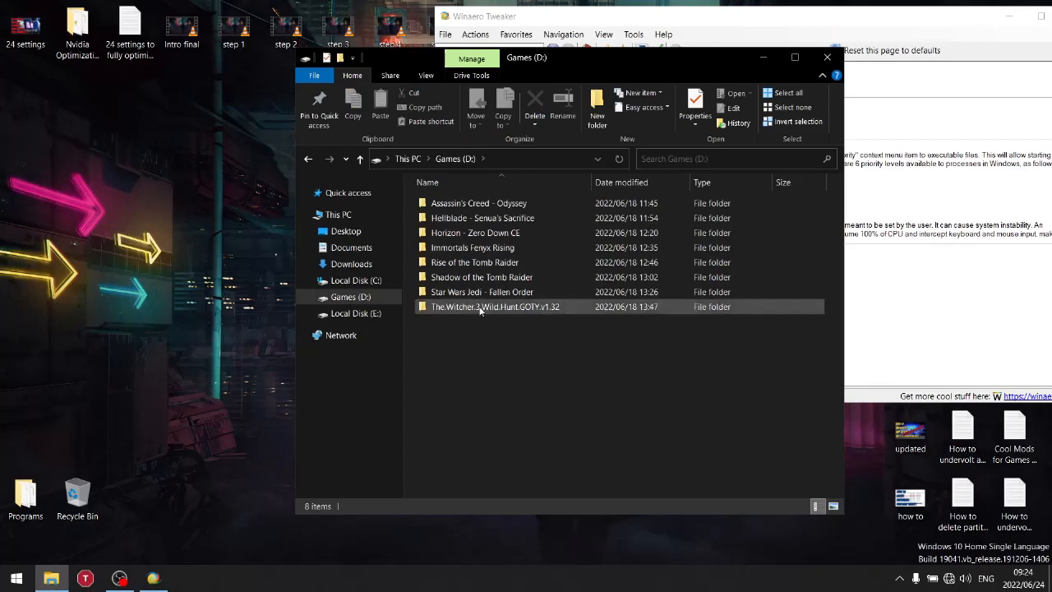
double_click(444, 293)
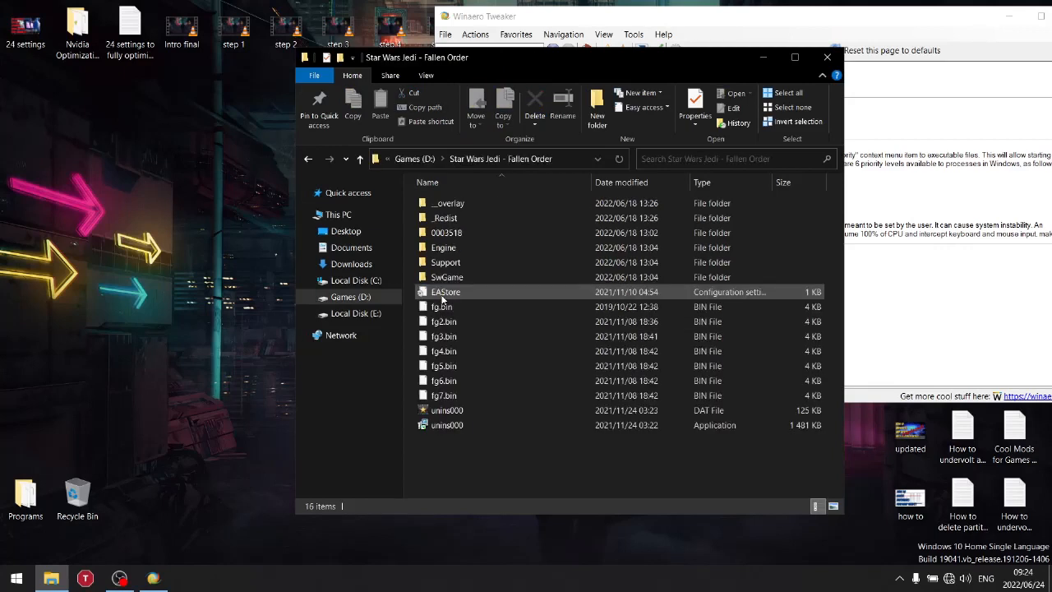
click(309, 159)
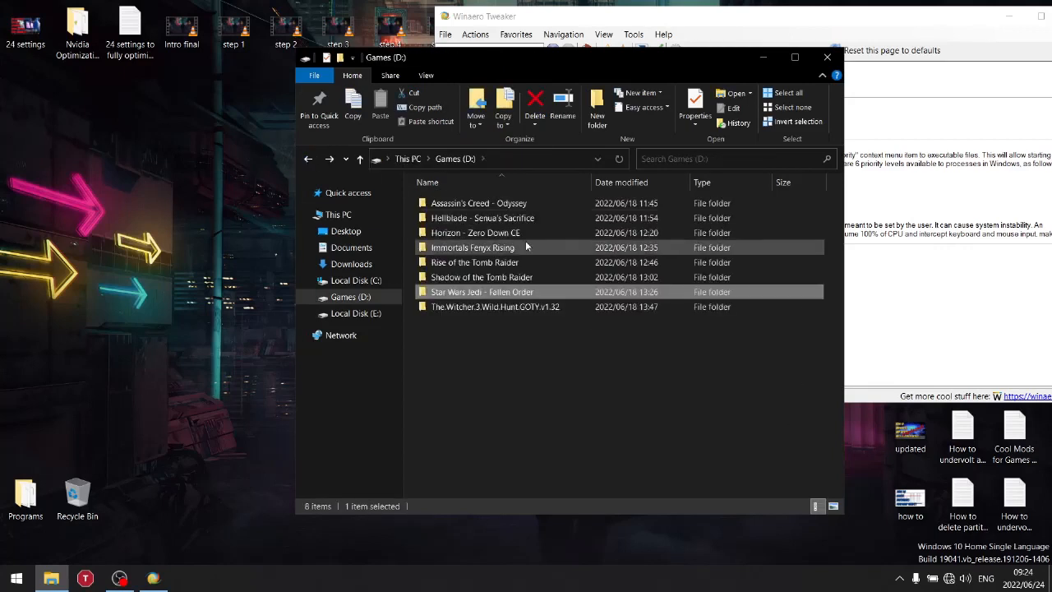
- View the Run with priority levels for the ROTTR application in the Rise of the Tomb Raider folder without launching it
double_click(460, 262)
scroll(457, 305, down, 15)
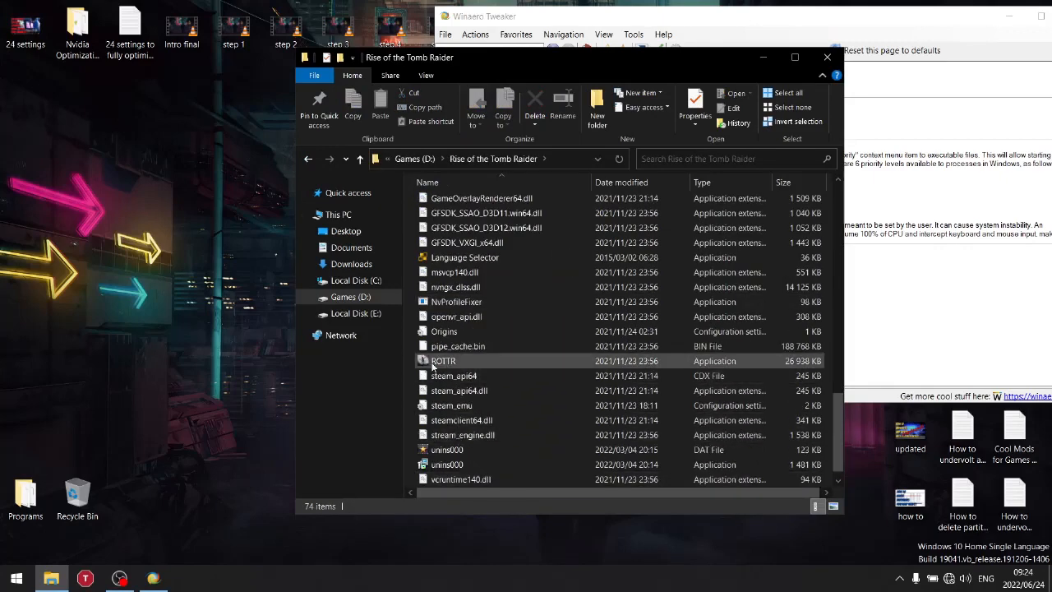
click(435, 363)
right_click(435, 363)
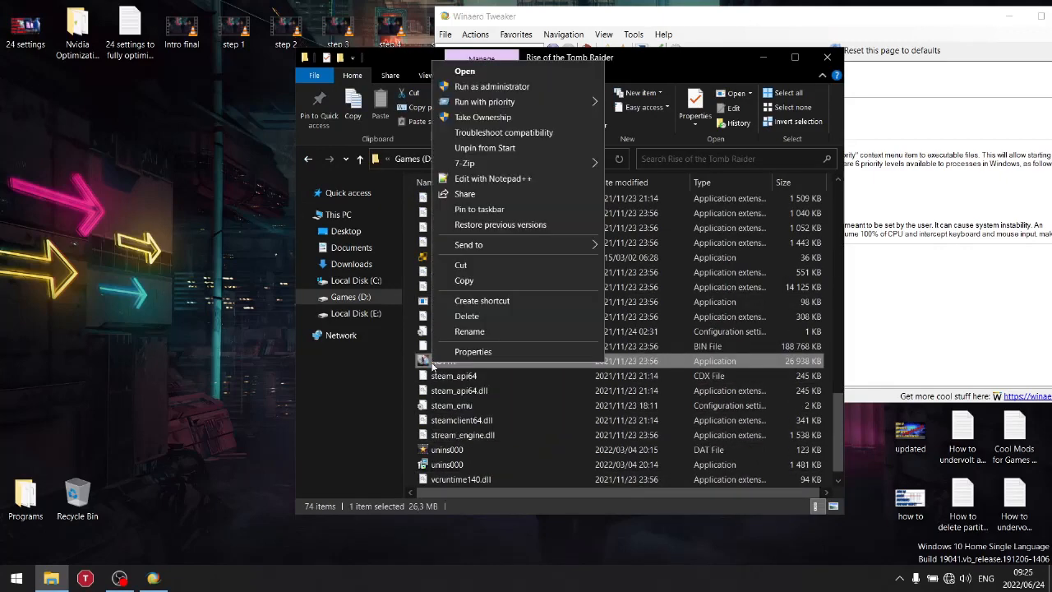
mouse_move(491, 104)
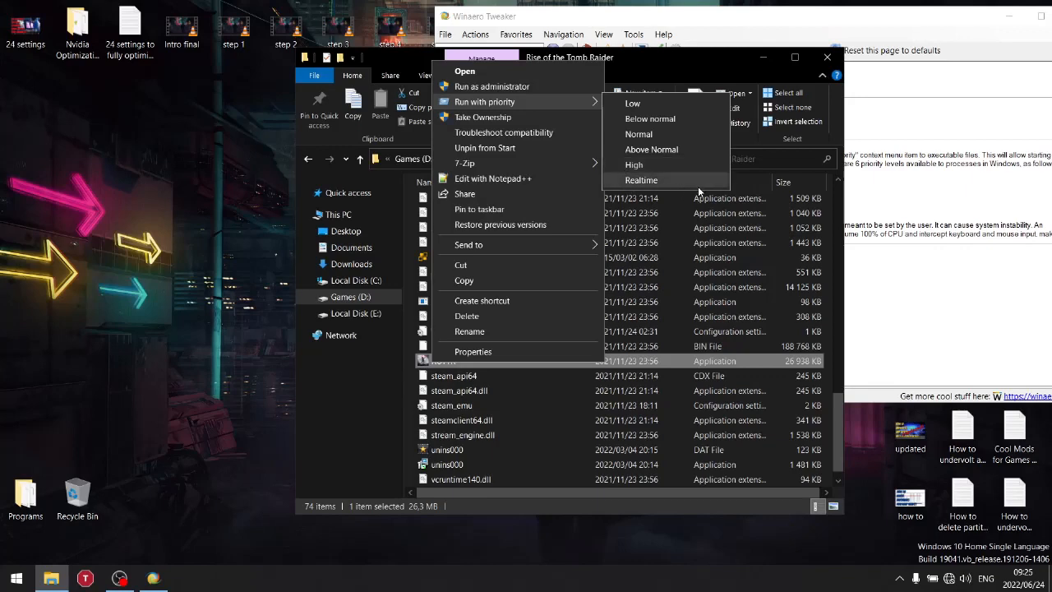
click(883, 264)
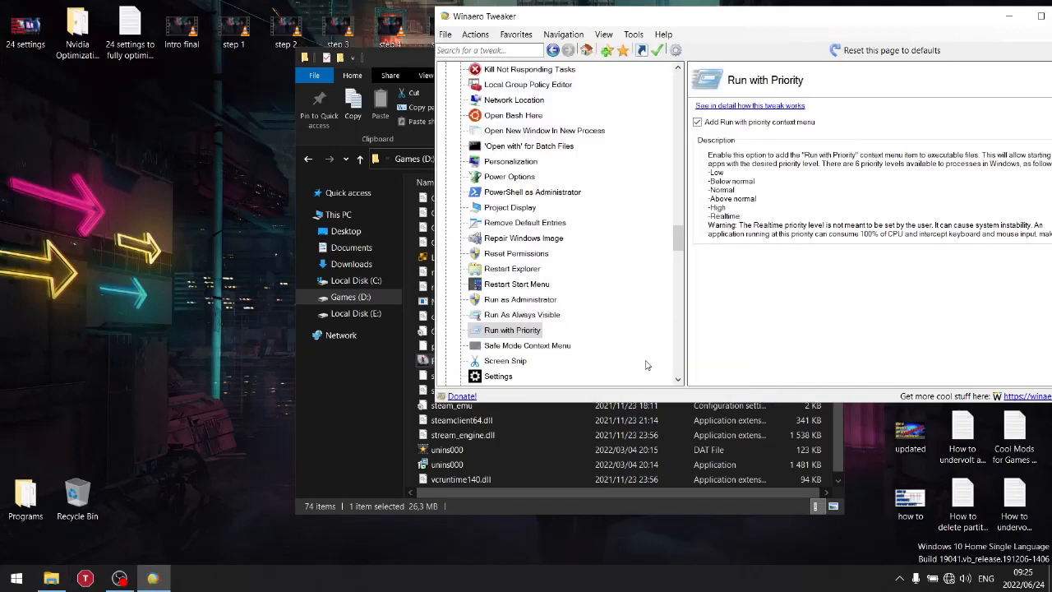
- Review the Take Ownership tweak in Winaero Tweaker's Context Menu category
click(678, 382)
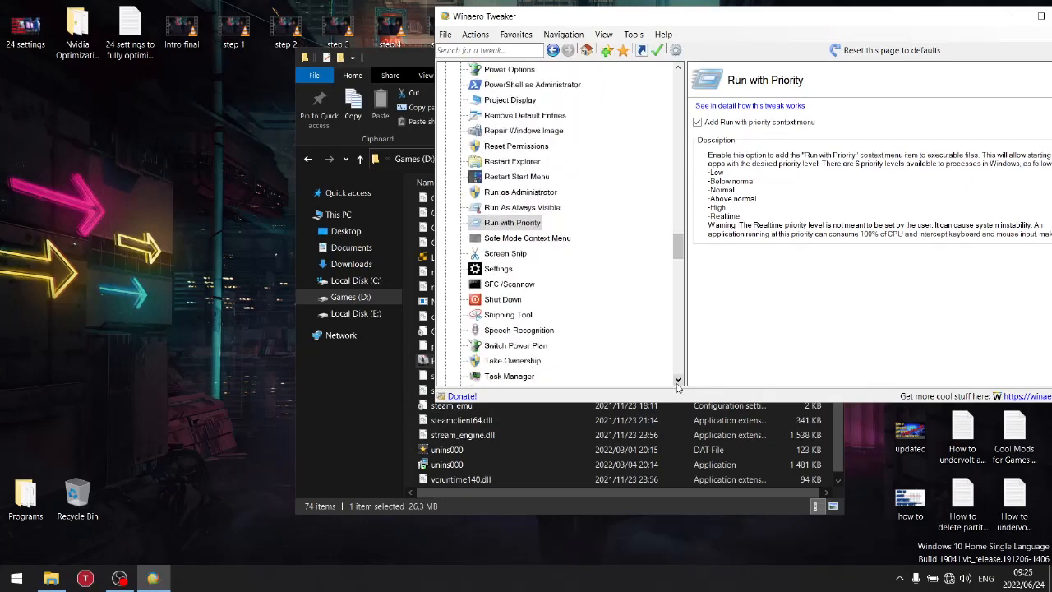
click(491, 319)
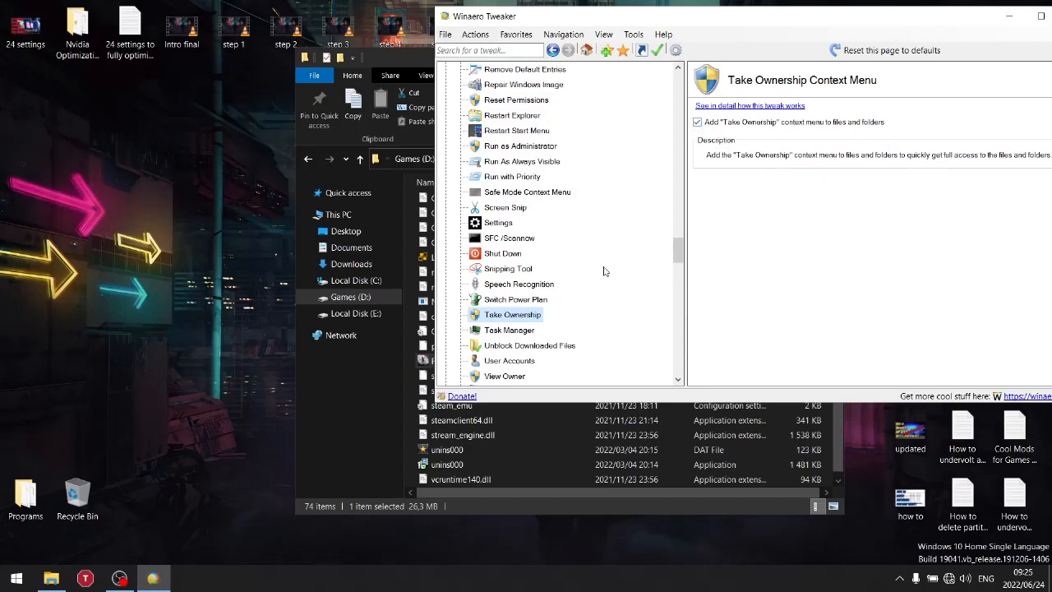
- Review the Customize This PC Folders tweak in the File Explorer category
click(678, 382)
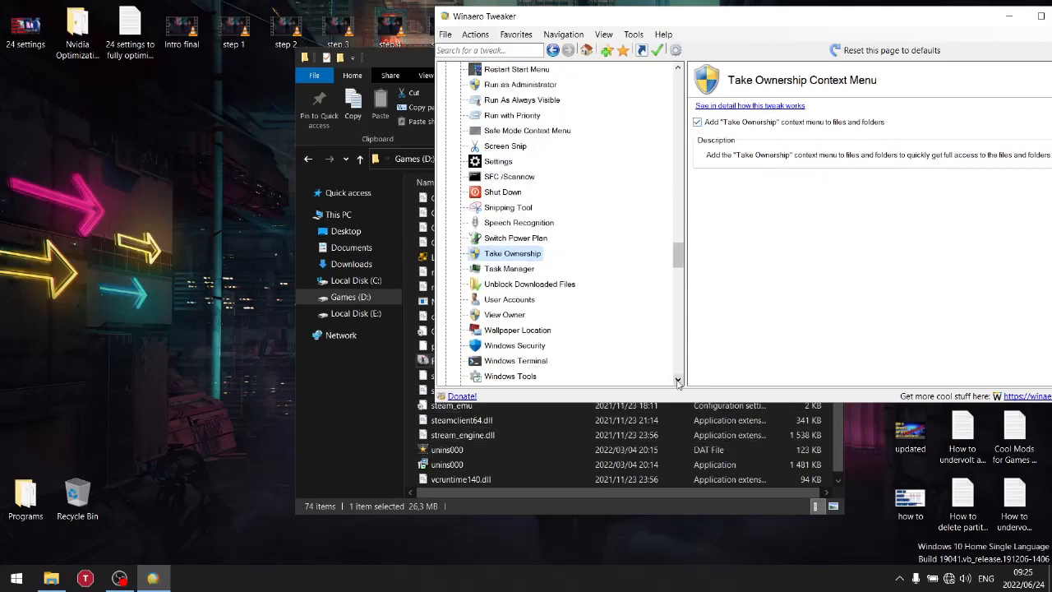
drag(678, 382, 678, 383)
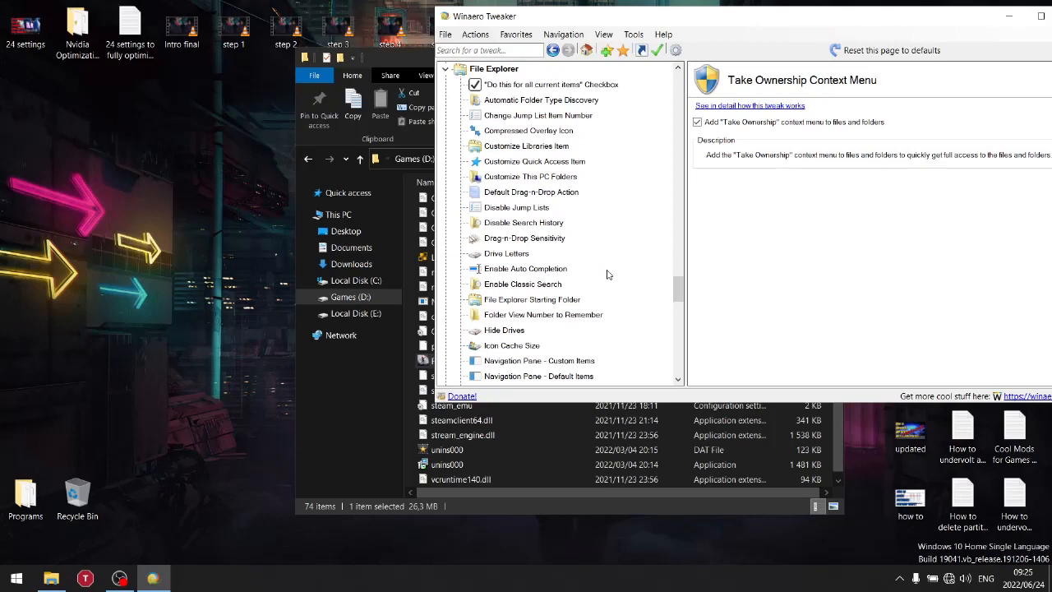
click(530, 176)
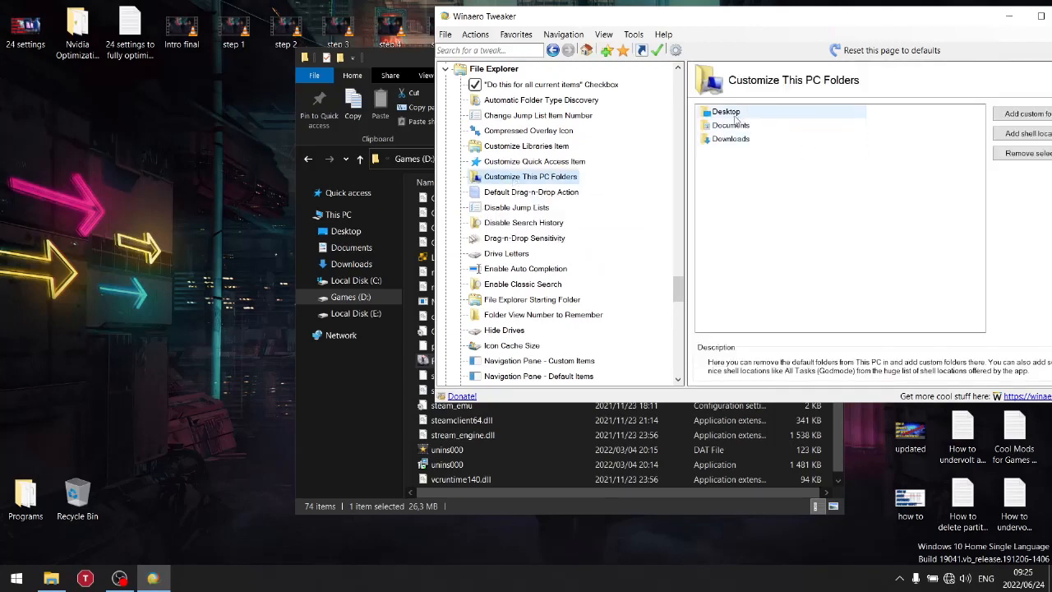
- Close the Rise of the Tomb Raider folder window and move the Winaero Tweaker window fully into view
click(51, 577)
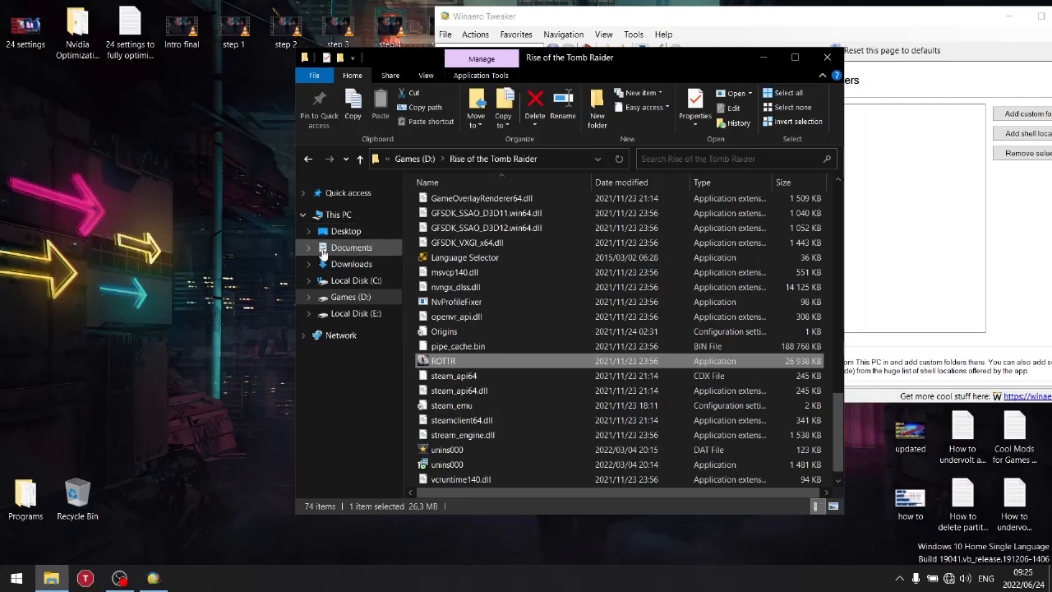
click(819, 58)
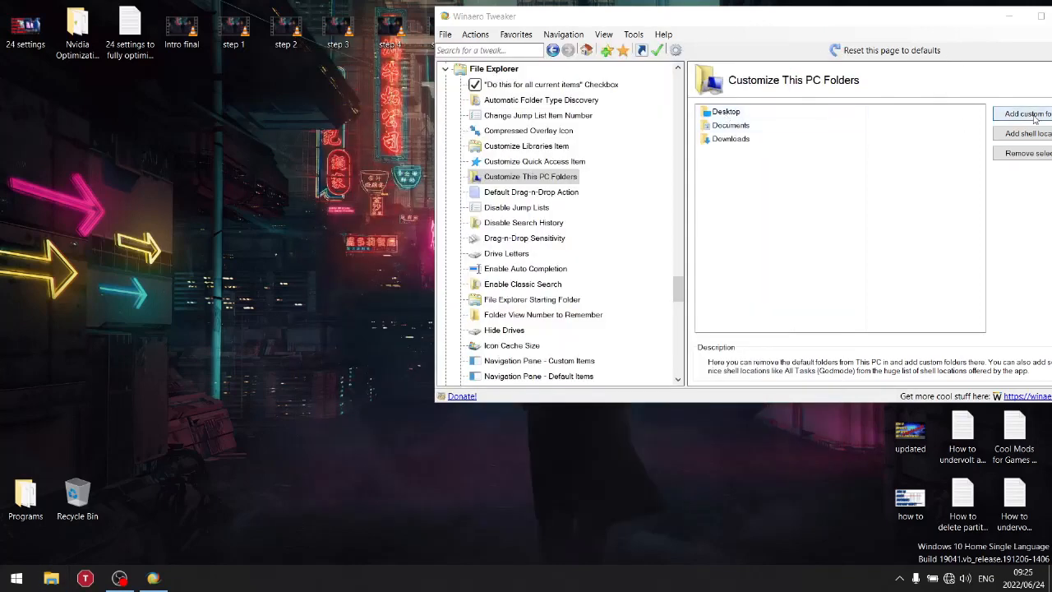
click(941, 16)
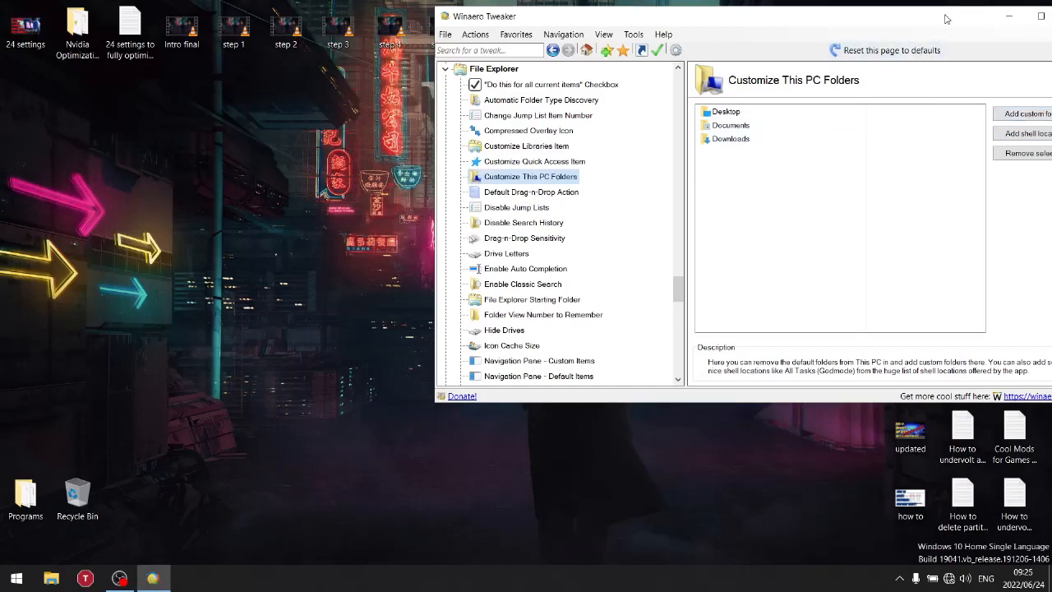
drag(946, 18, 905, 20)
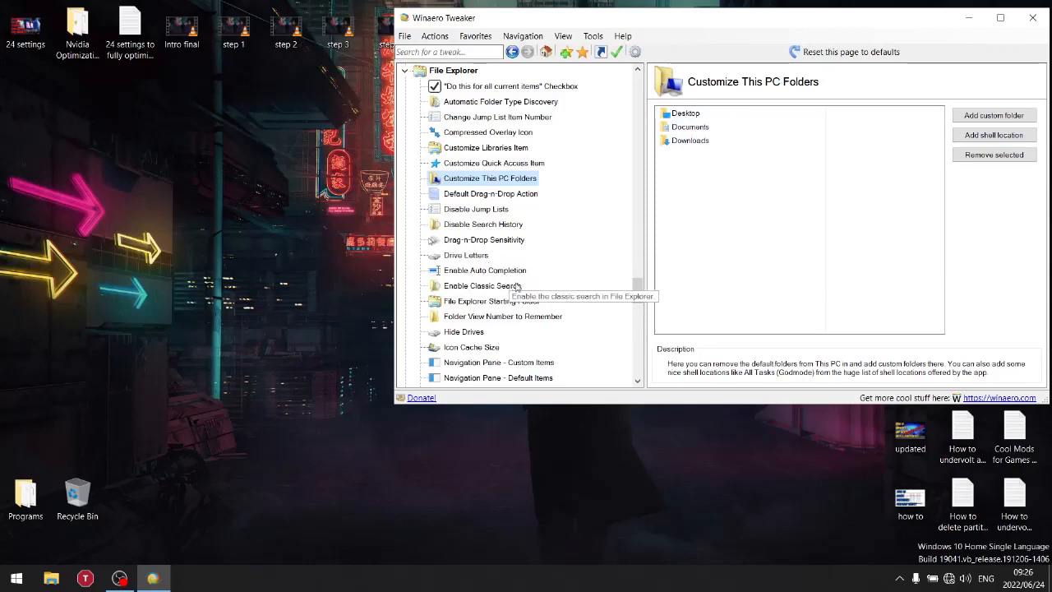
- Review the File Explorer Starting Folder tweak, then open a new File Explorer window to check its starting location and close it
click(474, 304)
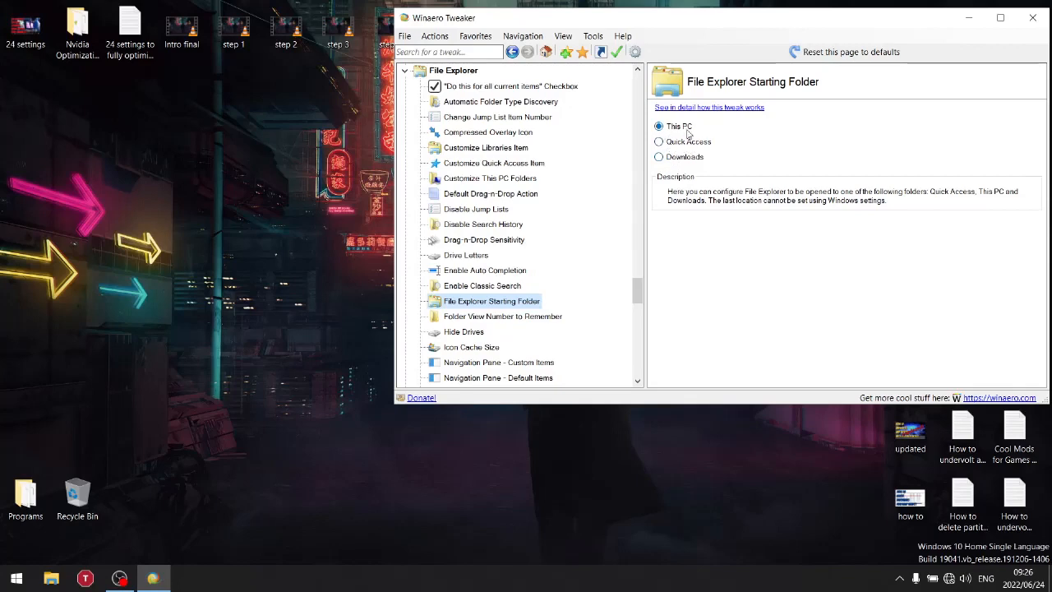
click(51, 578)
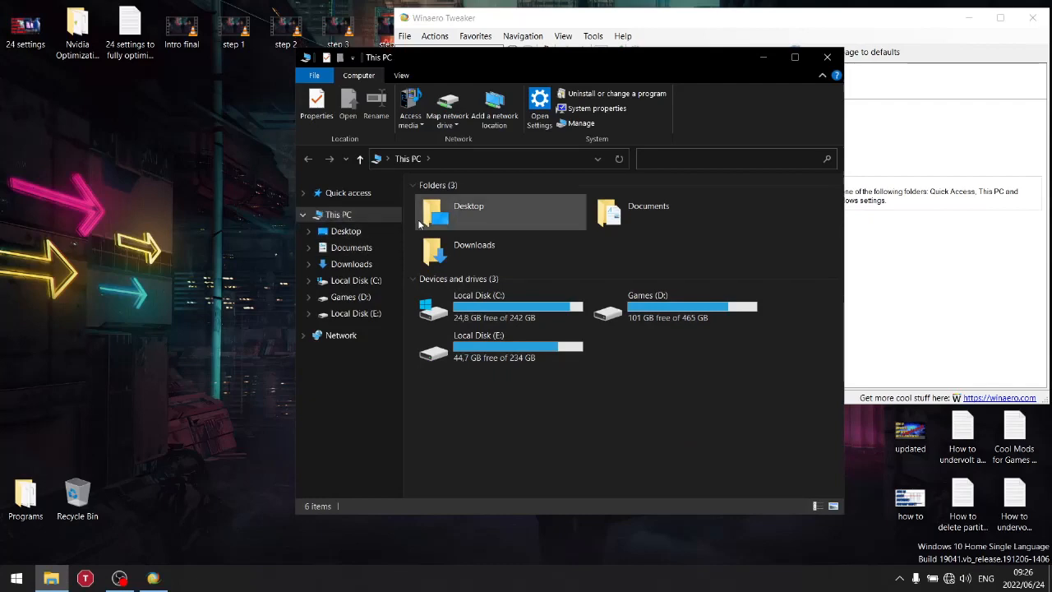
click(827, 57)
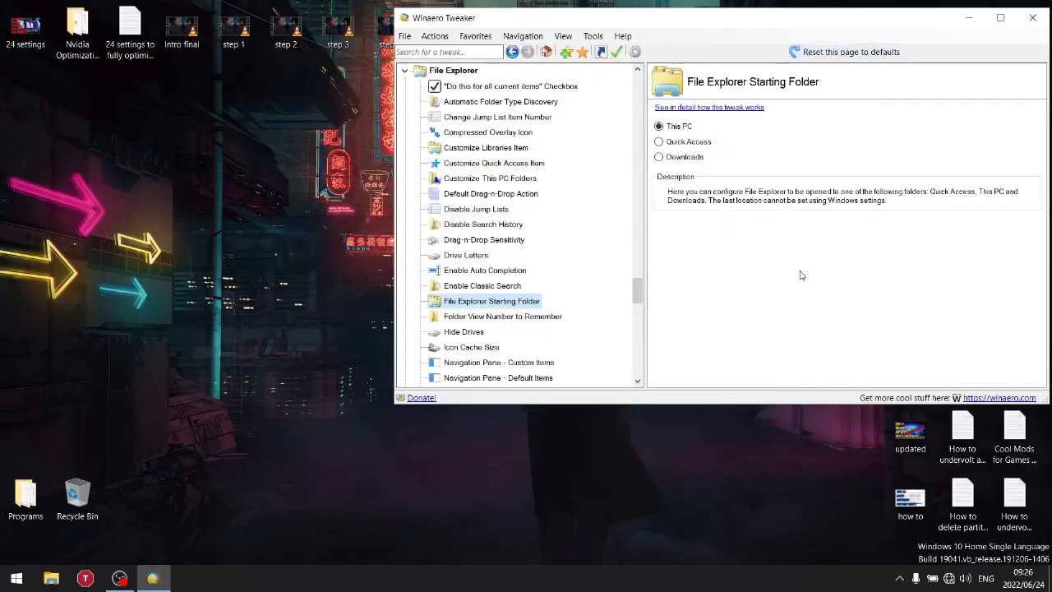
- Show the Disable UAC tweak in the User Accounts category
click(639, 382)
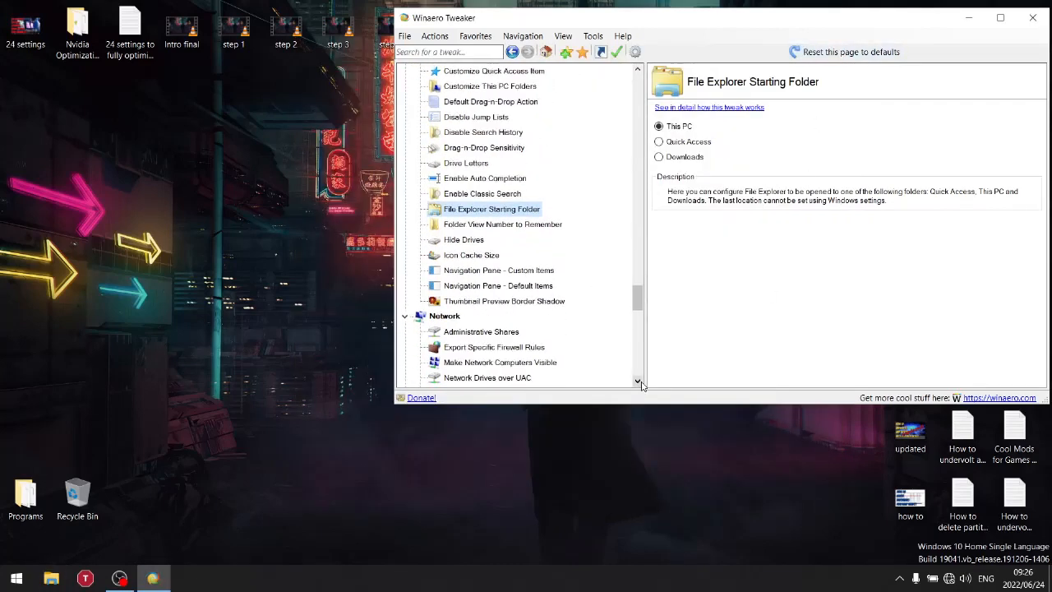
scroll(639, 382, down, 4)
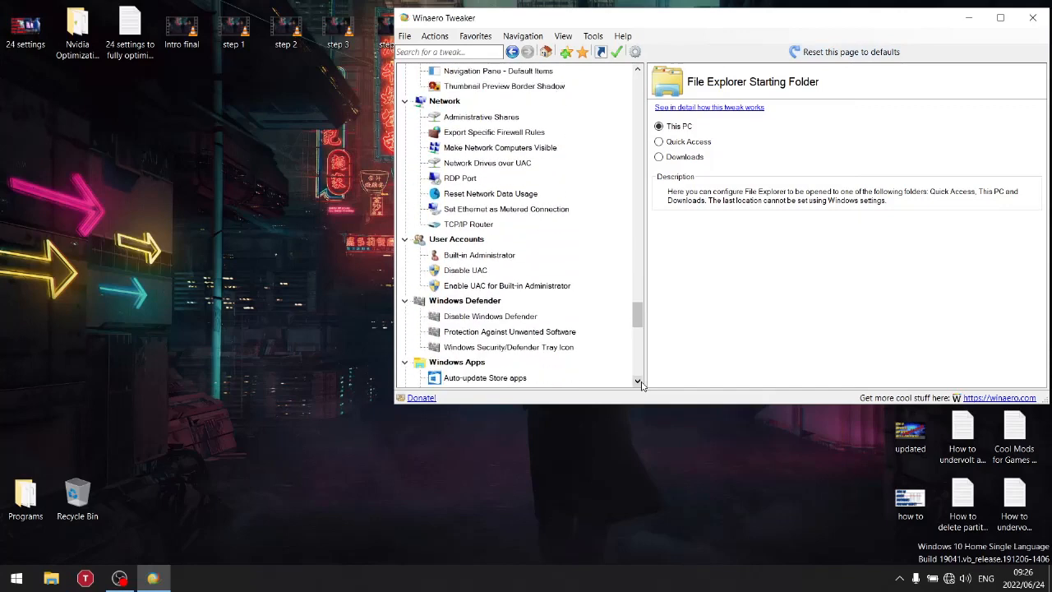
click(459, 239)
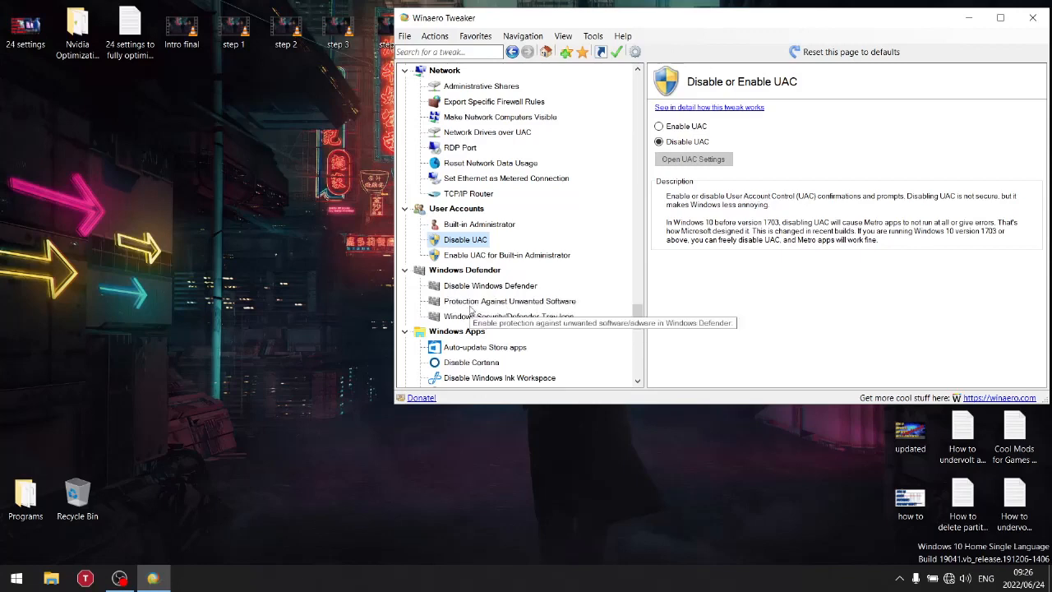
- Show the Disable "- Shortcut" Text tweak in the Shortcuts category
scroll(641, 386, down, 2)
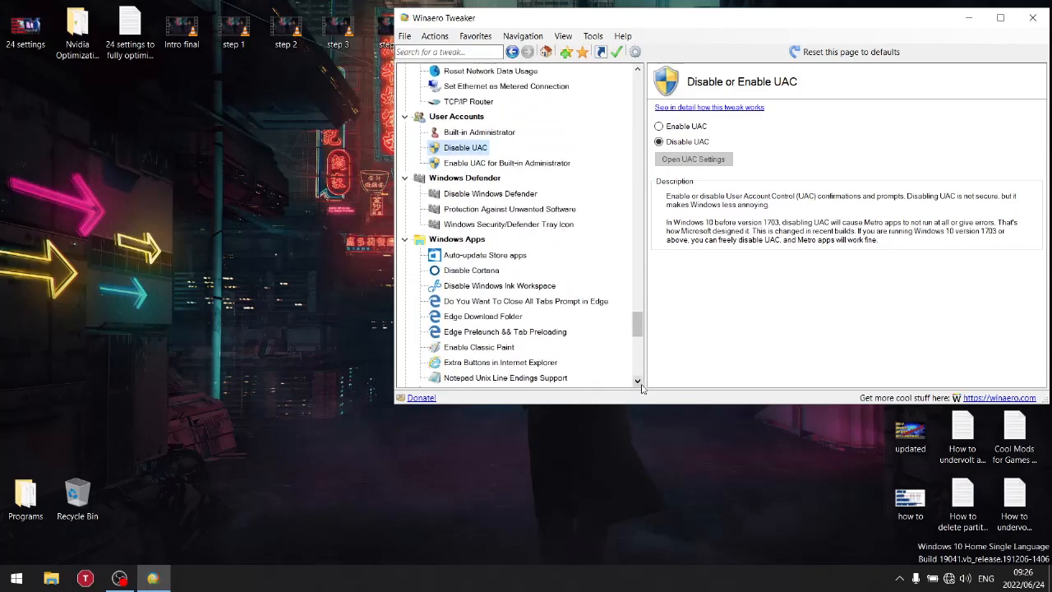
scroll(642, 386, down, 4)
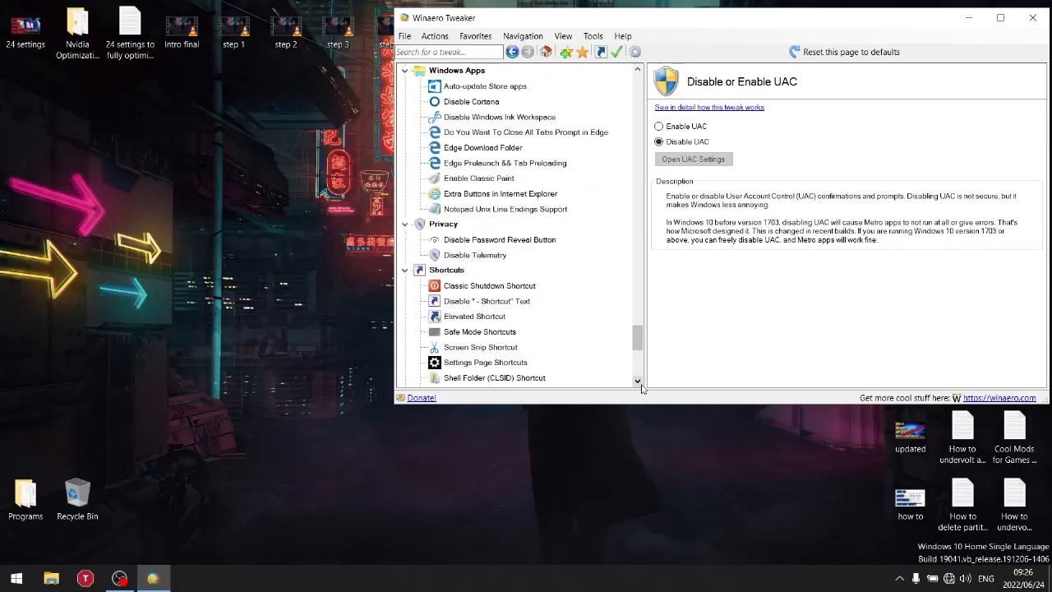
scroll(642, 387, down, 1)
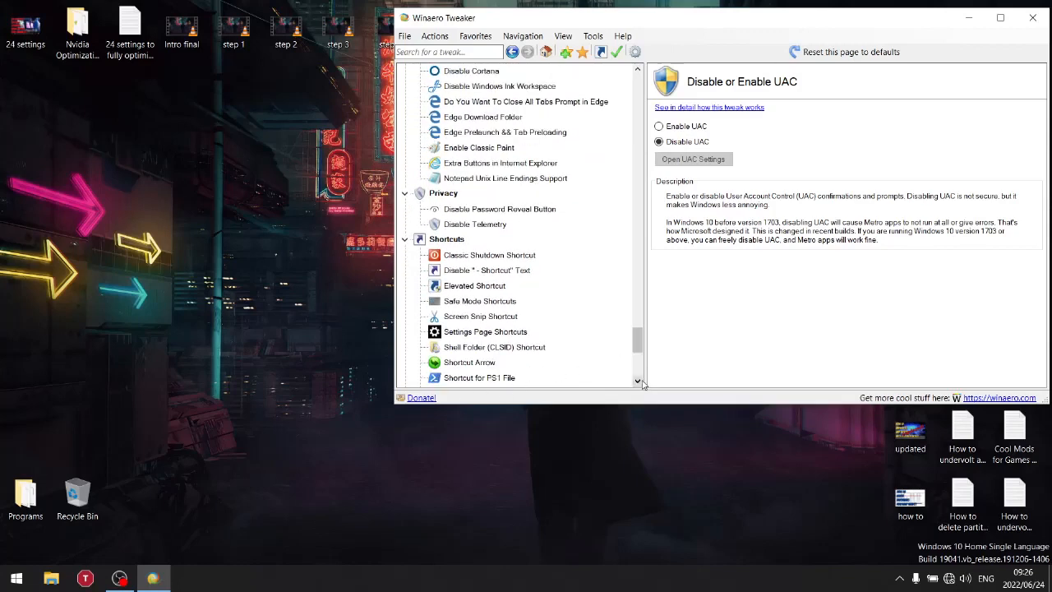
scroll(642, 383, down, 2)
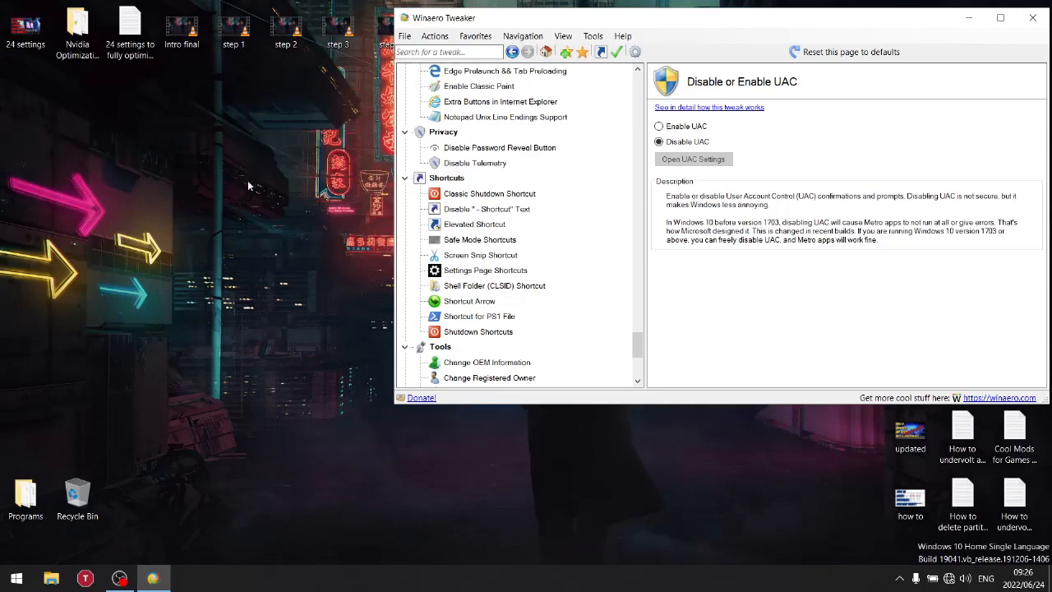
click(458, 212)
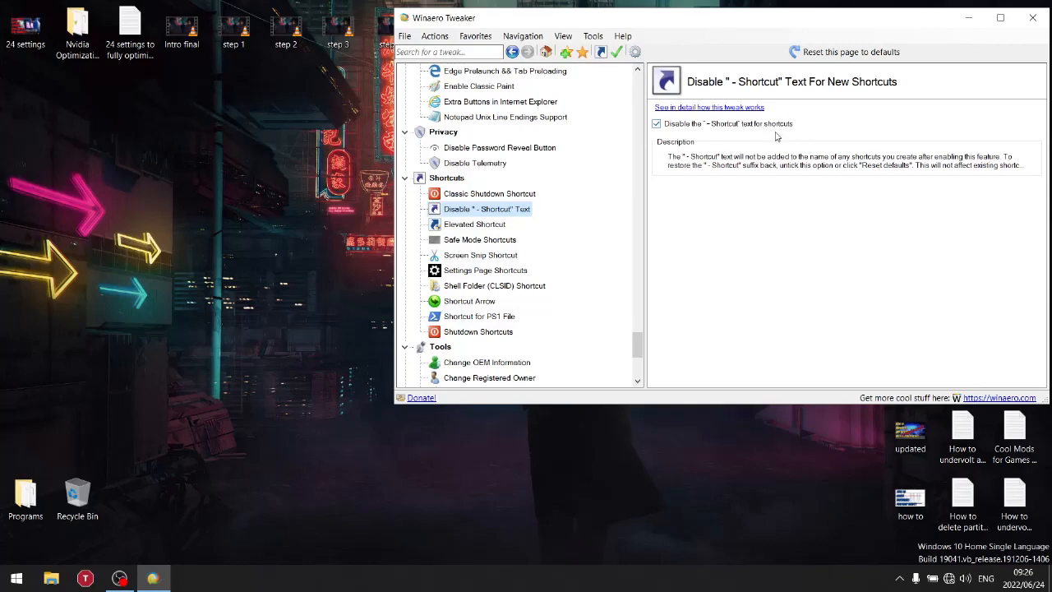
- Review the Shortcut Arrow tweak and the remaining tweak categories, then close Winaero Tweaker
click(457, 302)
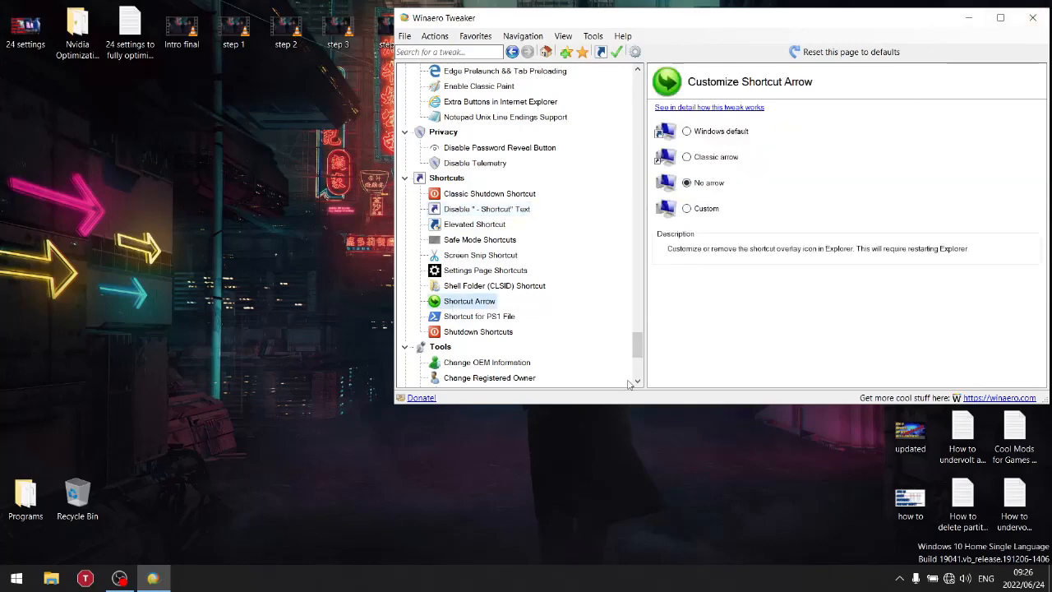
drag(637, 383, 637, 384)
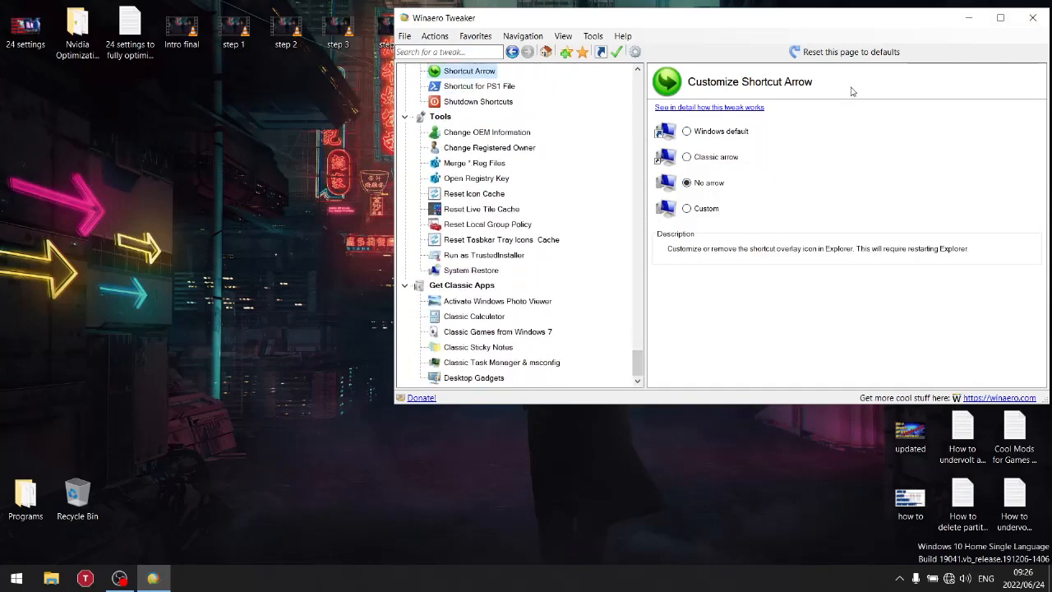
click(1033, 17)
- Create a desktop shortcut for the HorizonZeroDawn application in the Horizon - Zero Down CE folder on the Games (D:) drive
click(49, 578)
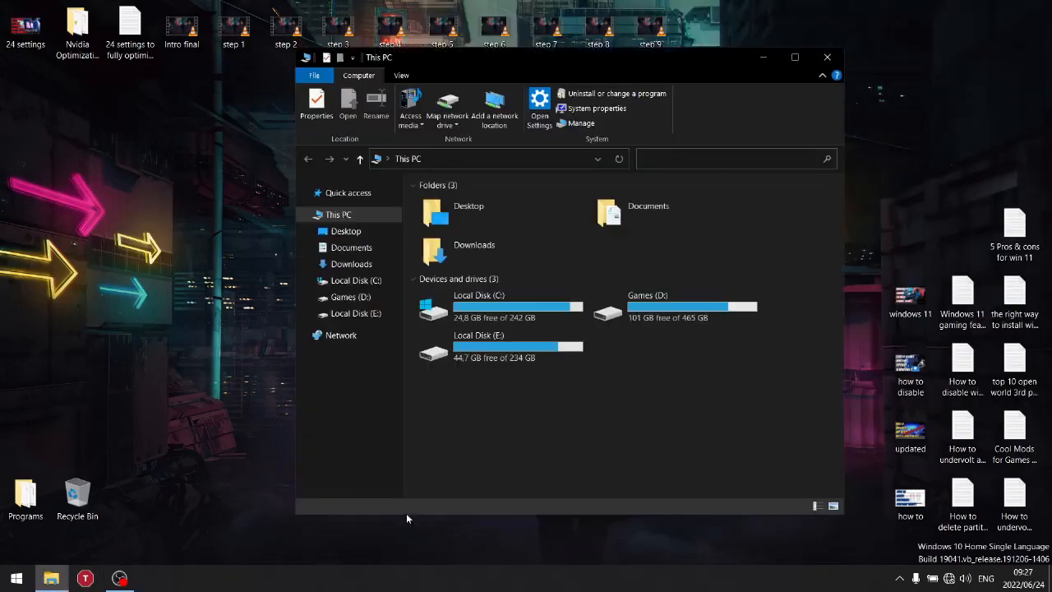
double_click(686, 305)
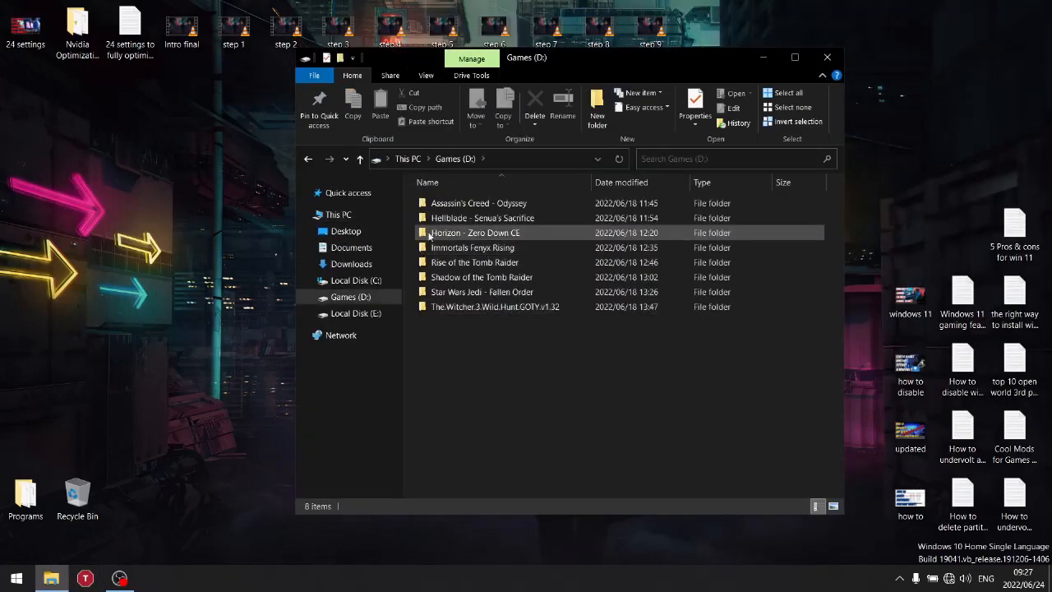
double_click(476, 232)
click(444, 425)
right_click(435, 430)
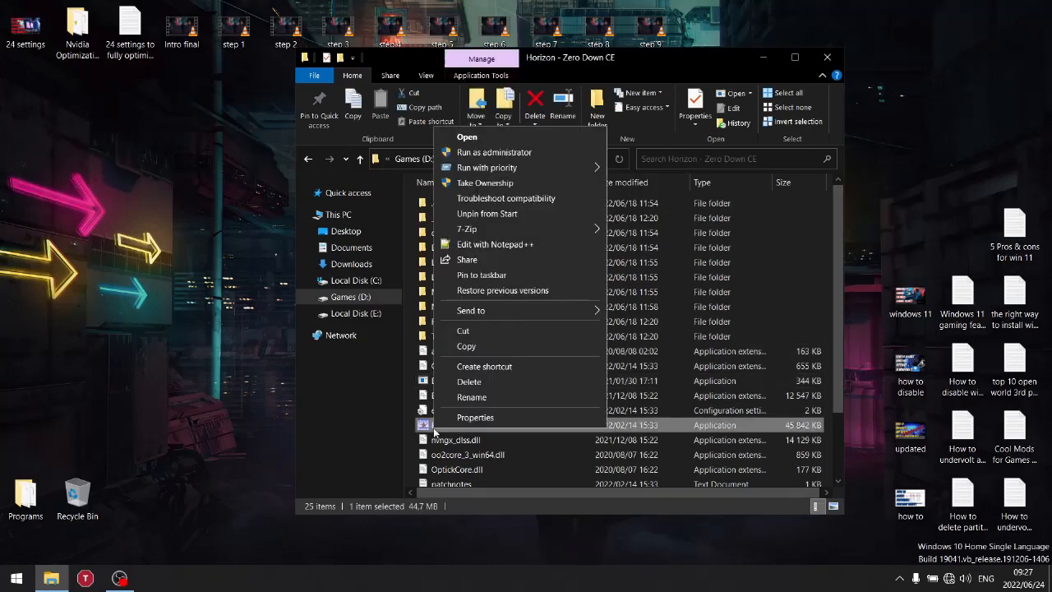
mouse_move(503, 318)
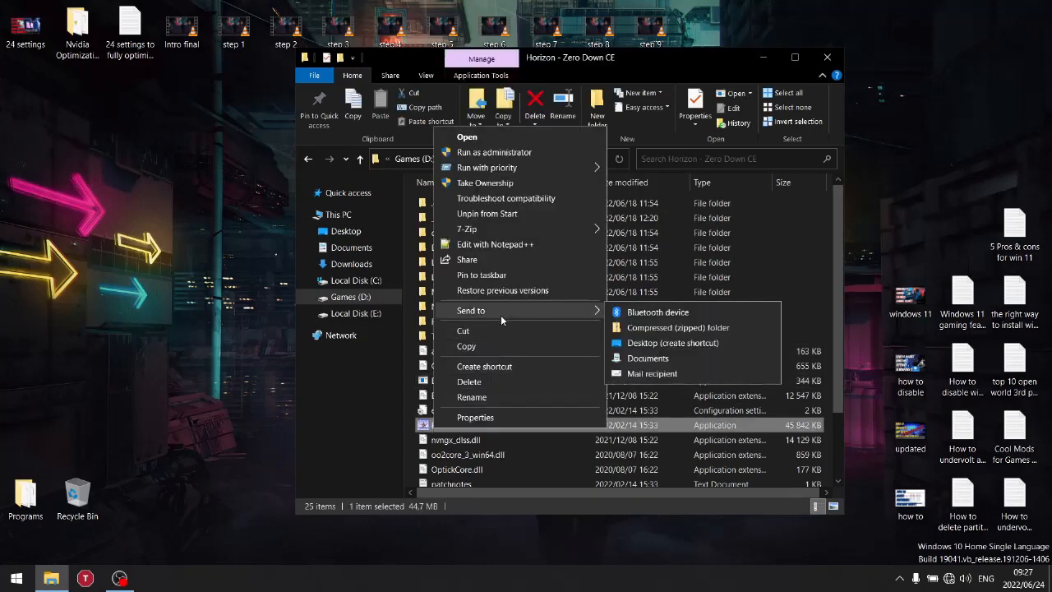
click(658, 343)
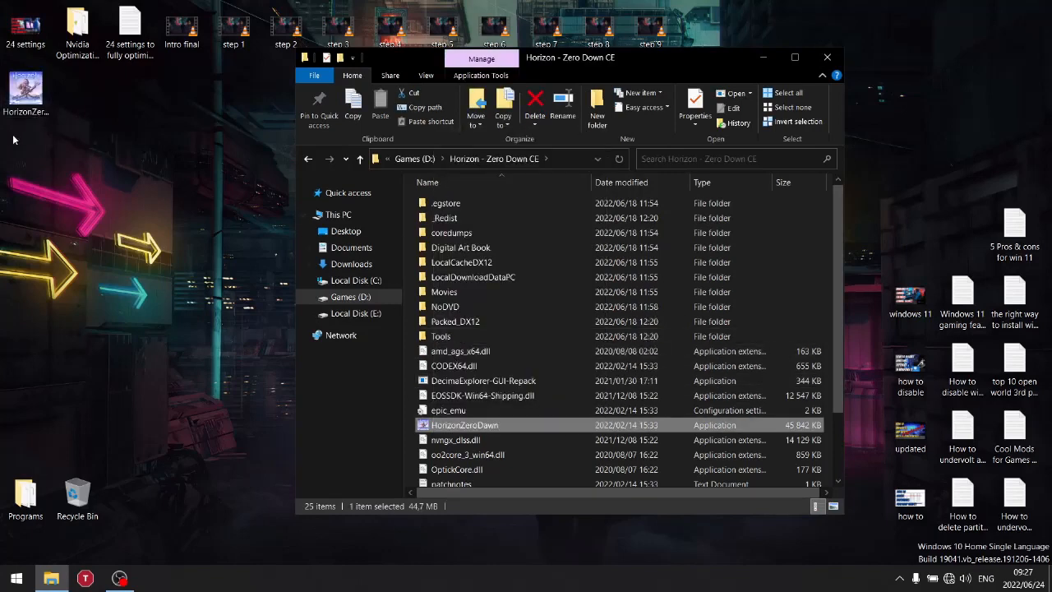
- Inspect the name and icon of the new HorizonZeroDawn shortcut on the desktop
click(29, 113)
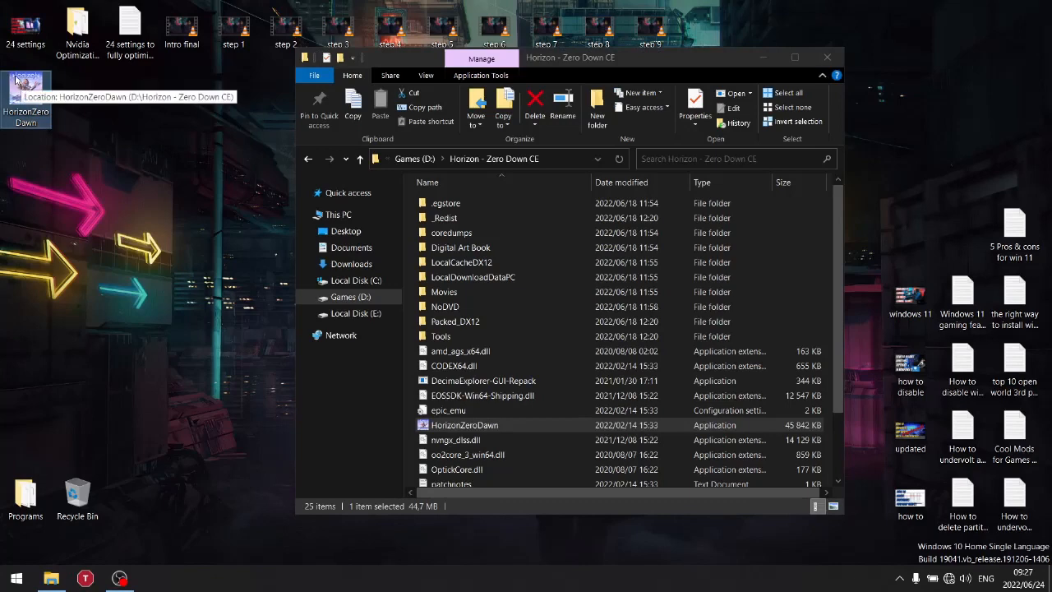
right_click(146, 124)
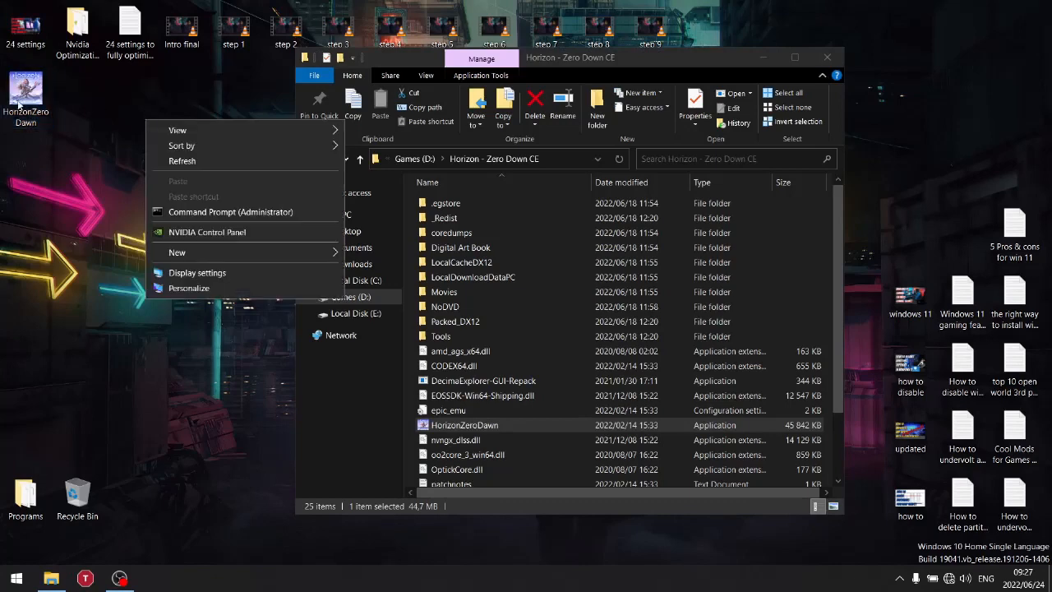
click(21, 90)
right_click(20, 89)
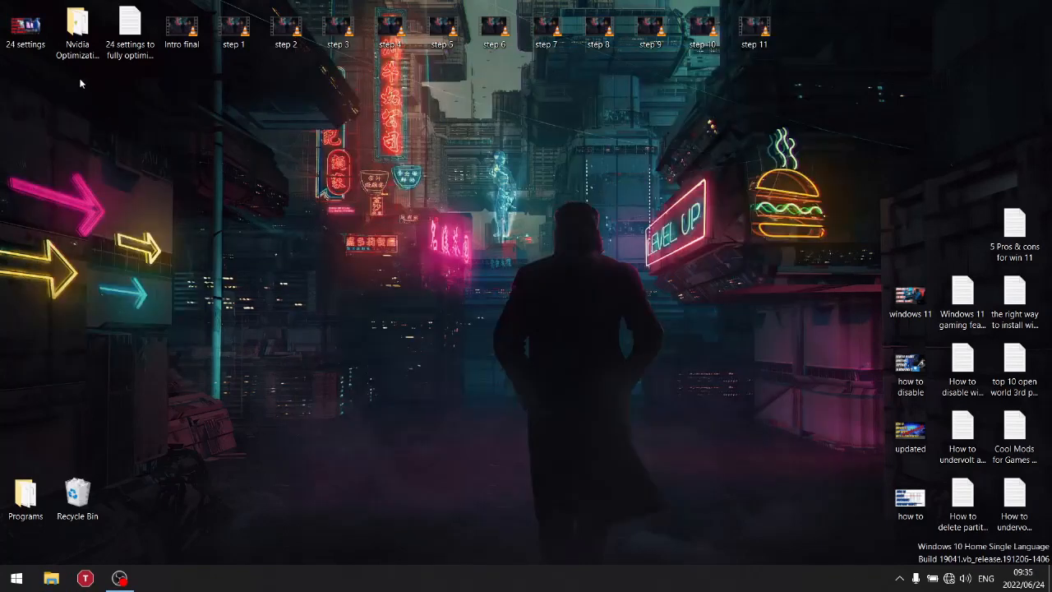
- Launch GPU-Z.2.45.0 from the desktop's Nvidia Optimizations folder, dismiss its update prompt, and minimize the folder window
double_click(83, 27)
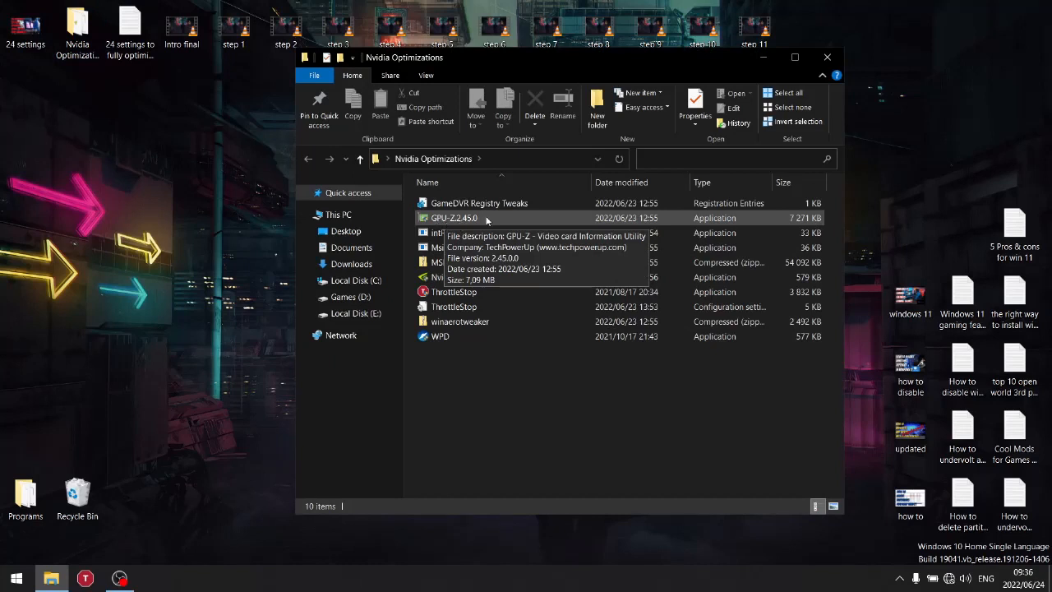
right_click(436, 220)
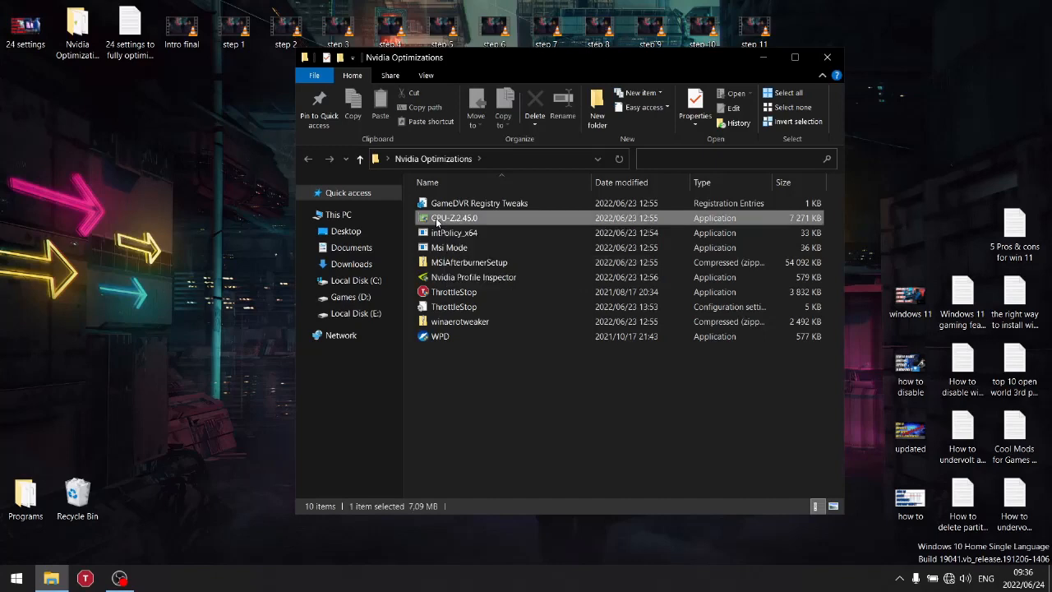
click(489, 240)
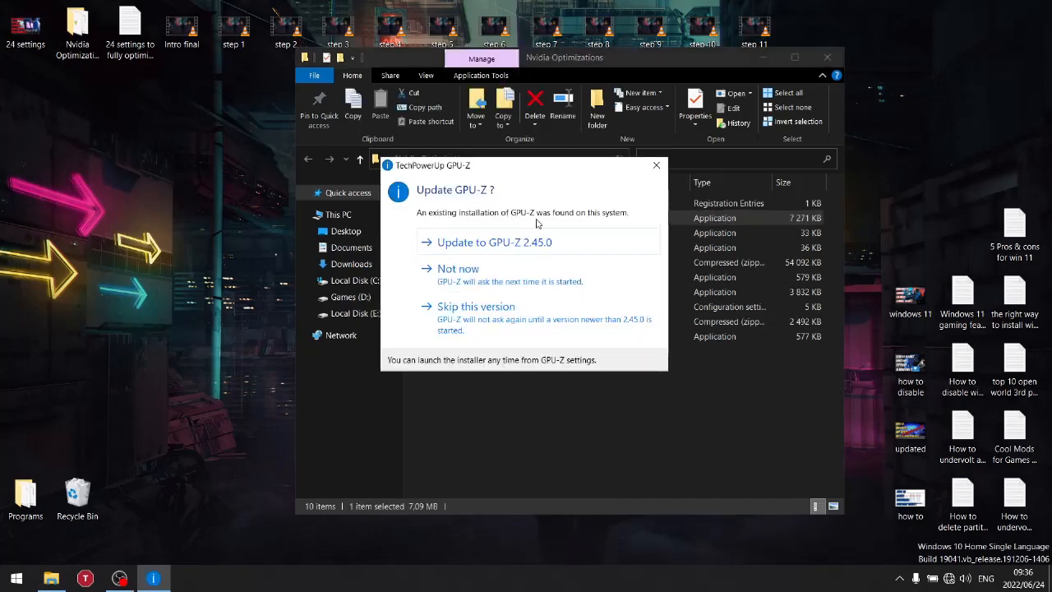
click(654, 168)
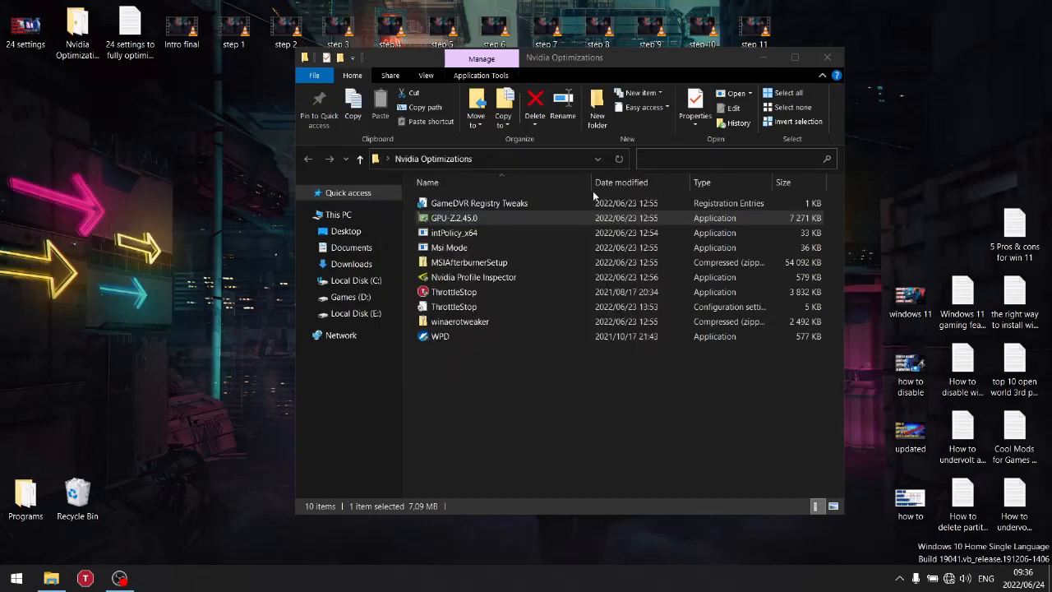
click(769, 57)
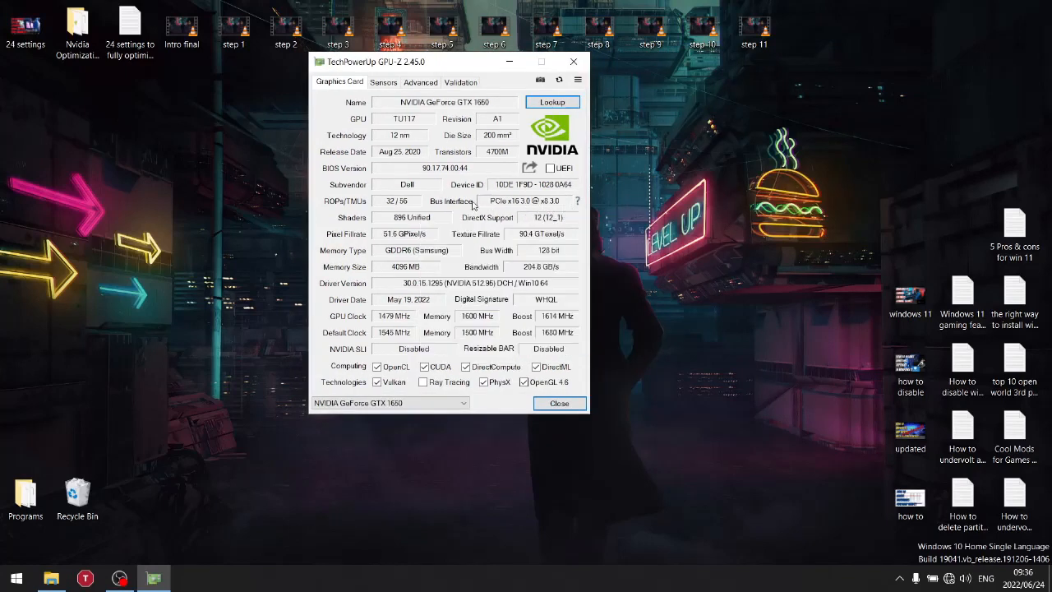
- Select the NVIDIA GeForce GTX 1650 and start the PCI-Express render test for its bus interface
click(411, 404)
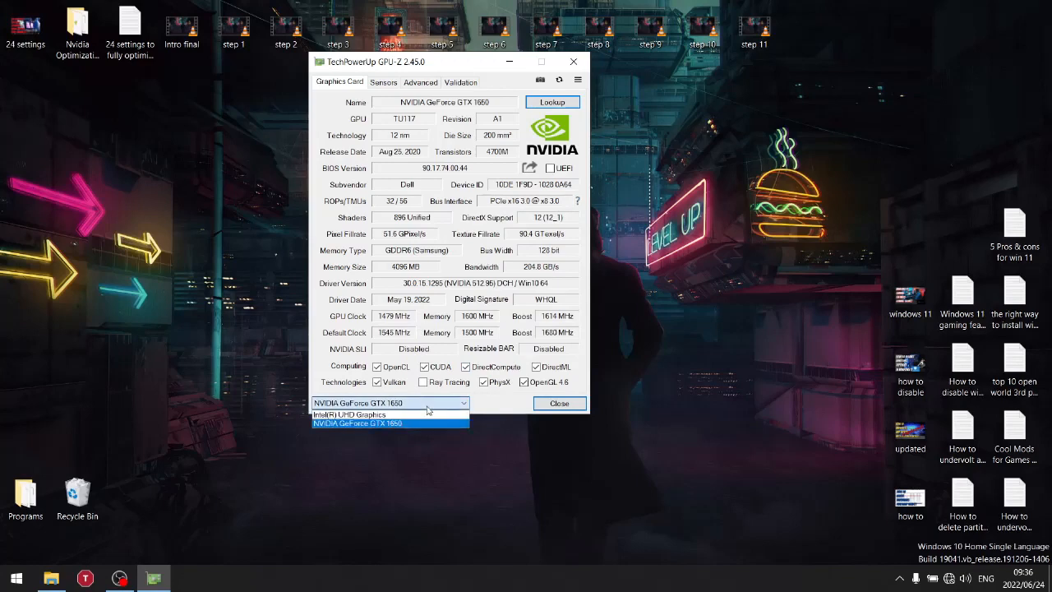
click(389, 425)
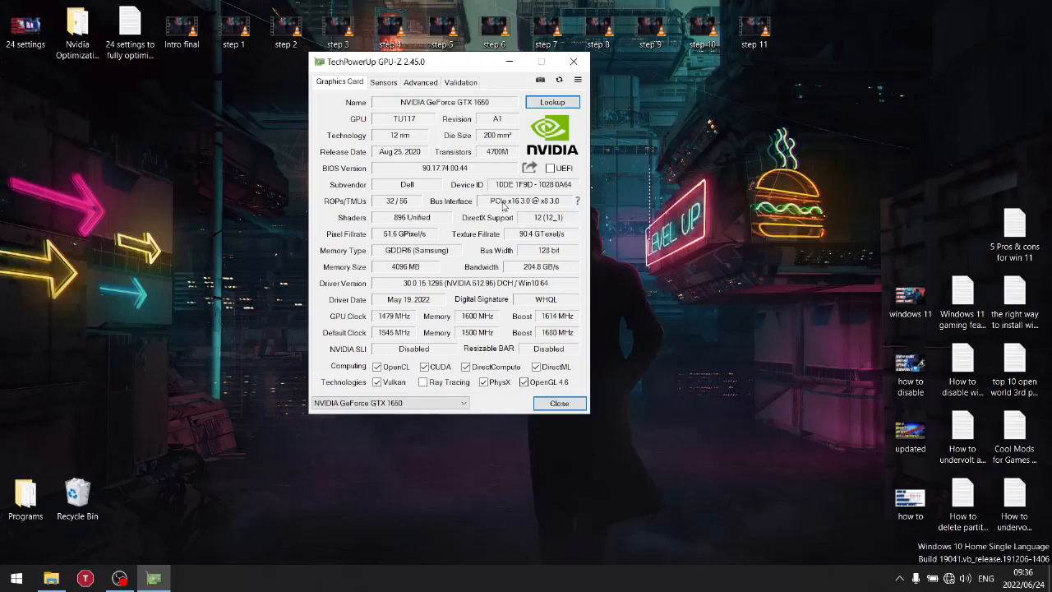
mouse_move(494, 208)
mouse_move(553, 207)
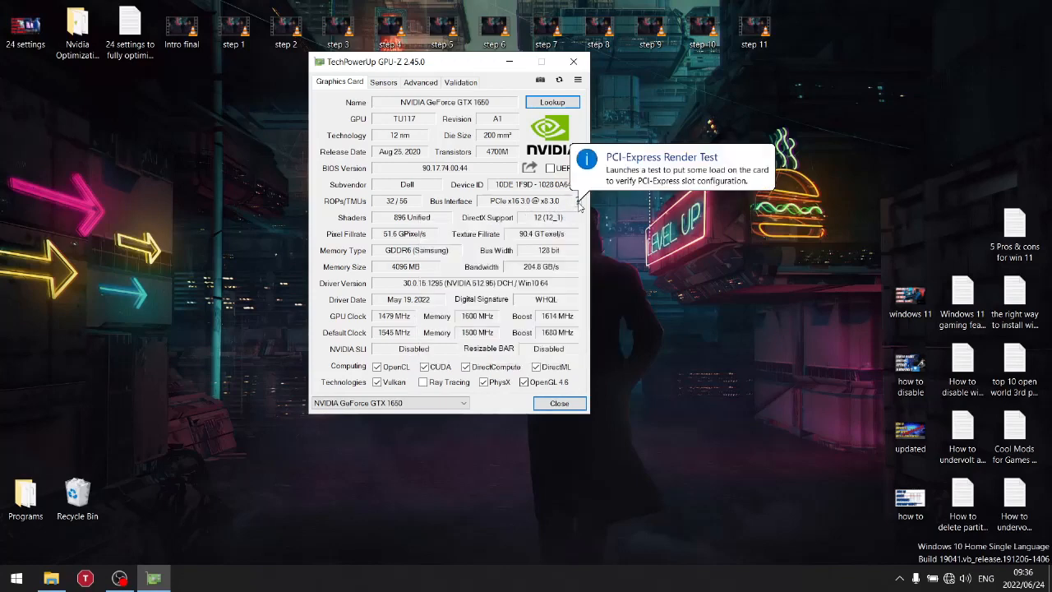
click(578, 202)
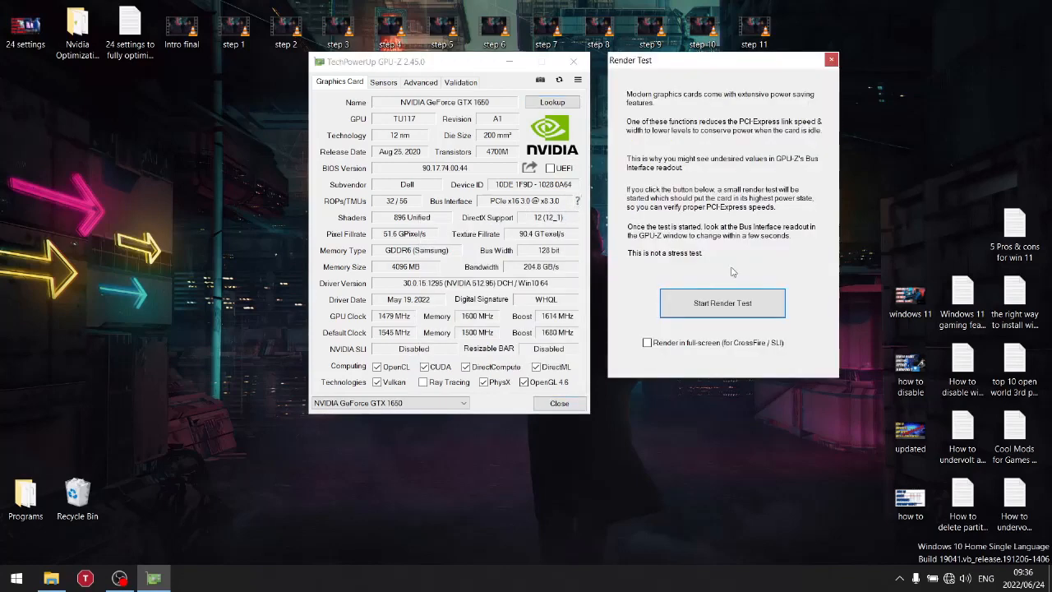
click(727, 303)
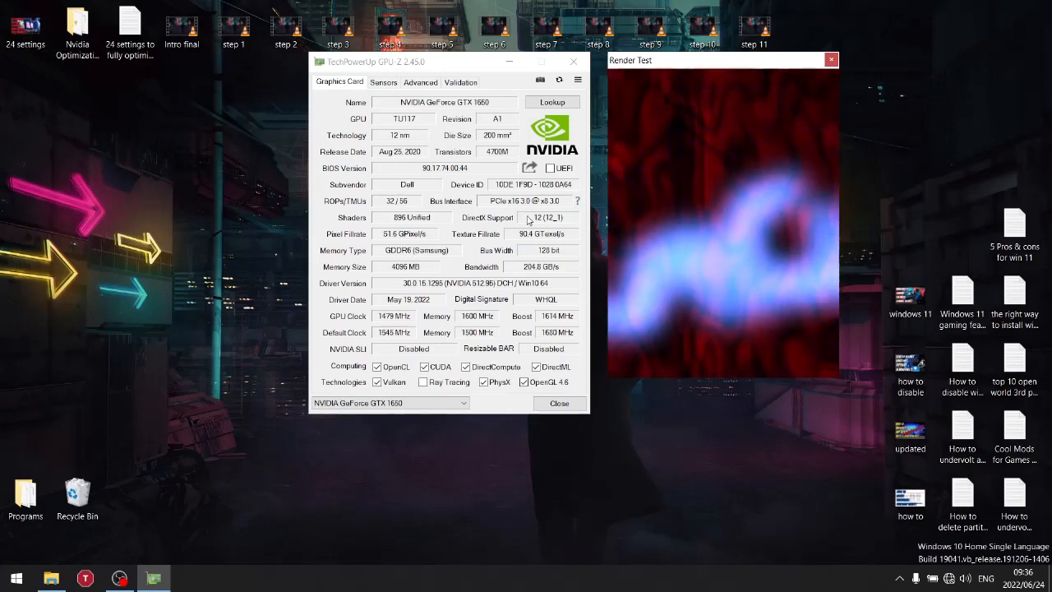
- Read the Bus Interface details for the NVIDIA GeForce GTX 1650 while the render test runs
mouse_move(555, 207)
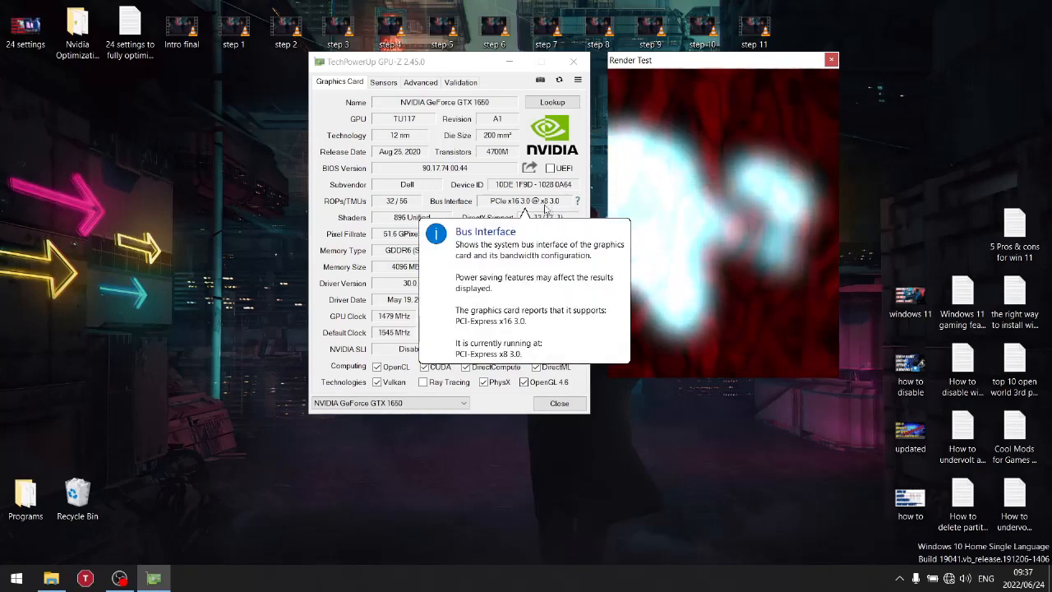
mouse_move(519, 205)
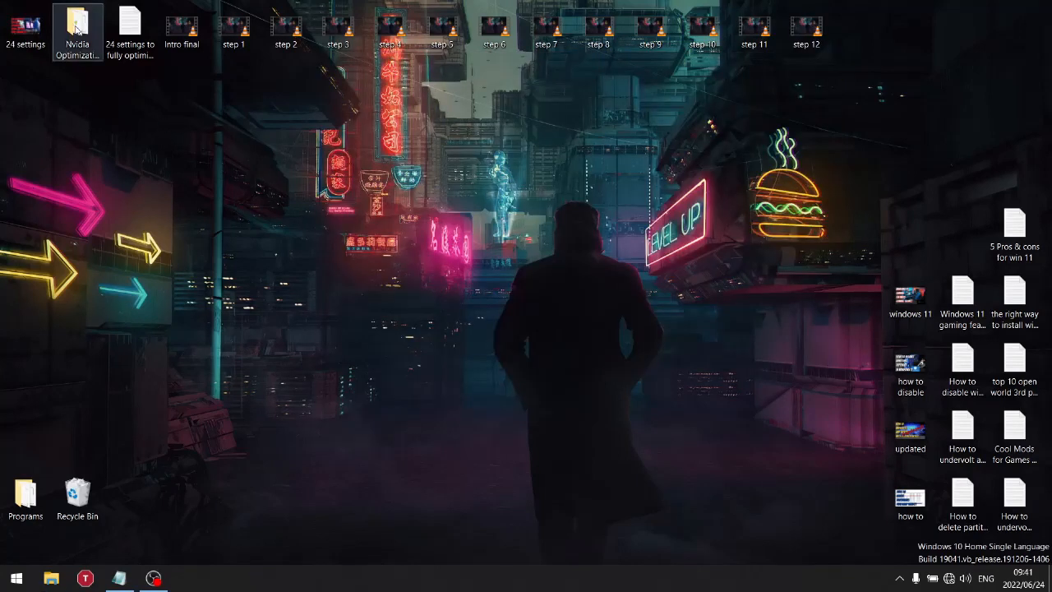
- Launch Nvidia Profile Inspector as administrator from the desktop's Nvidia Optimizations folder
double_click(78, 26)
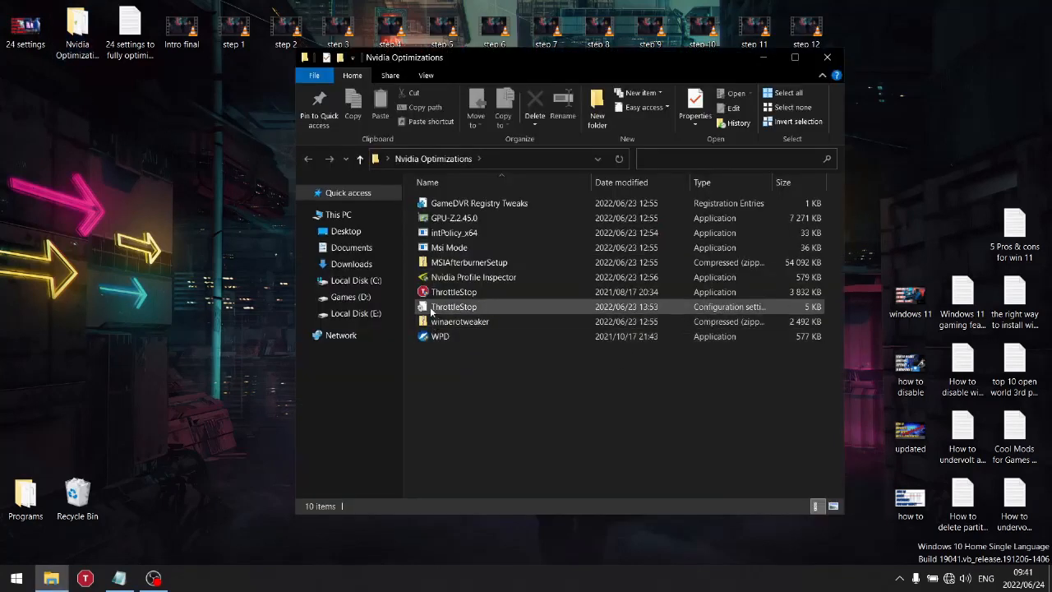
right_click(441, 281)
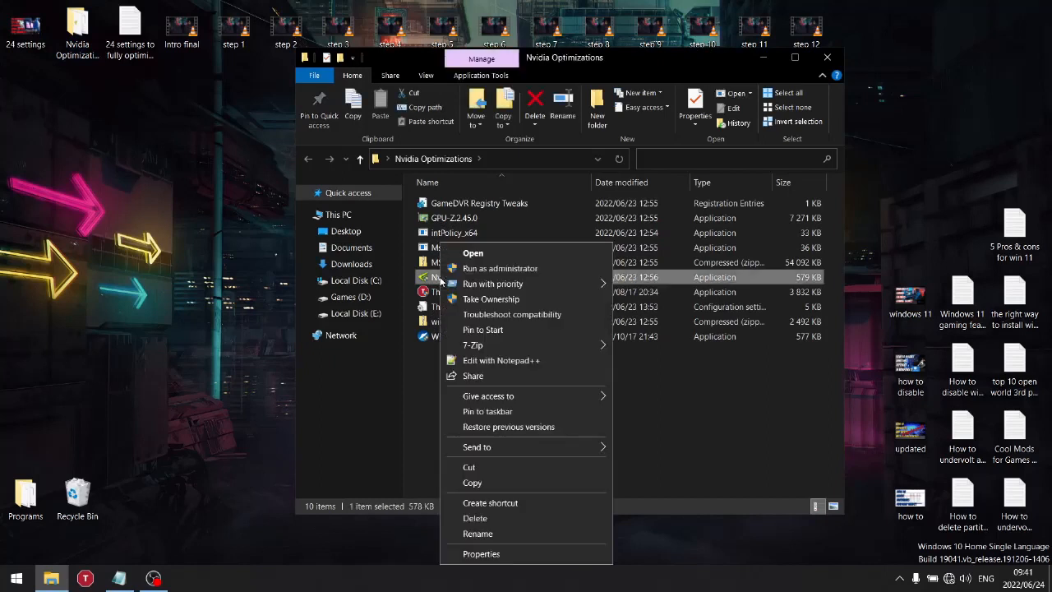
mouse_move(465, 285)
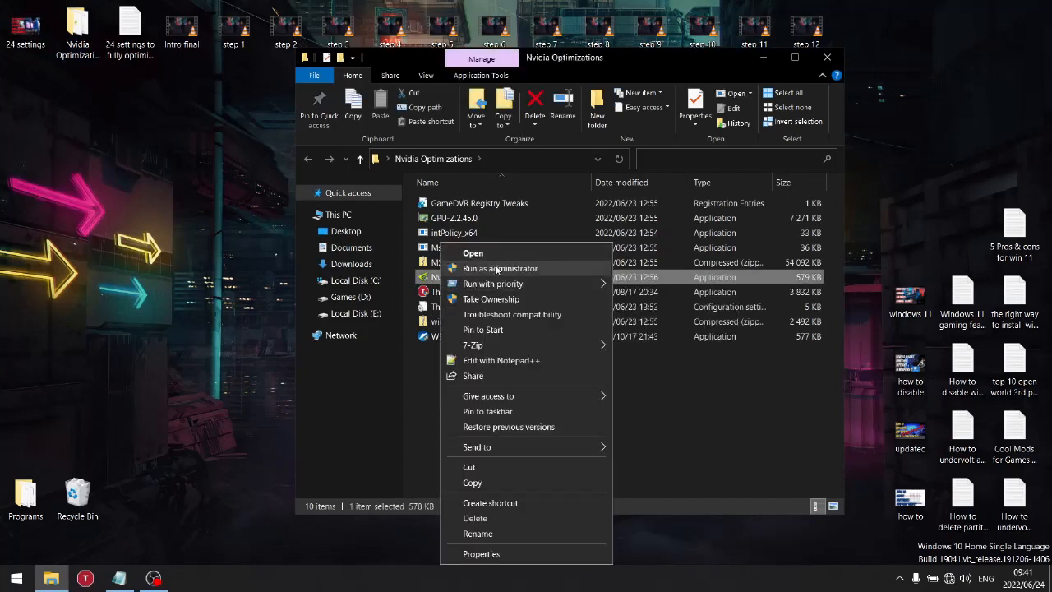
click(475, 272)
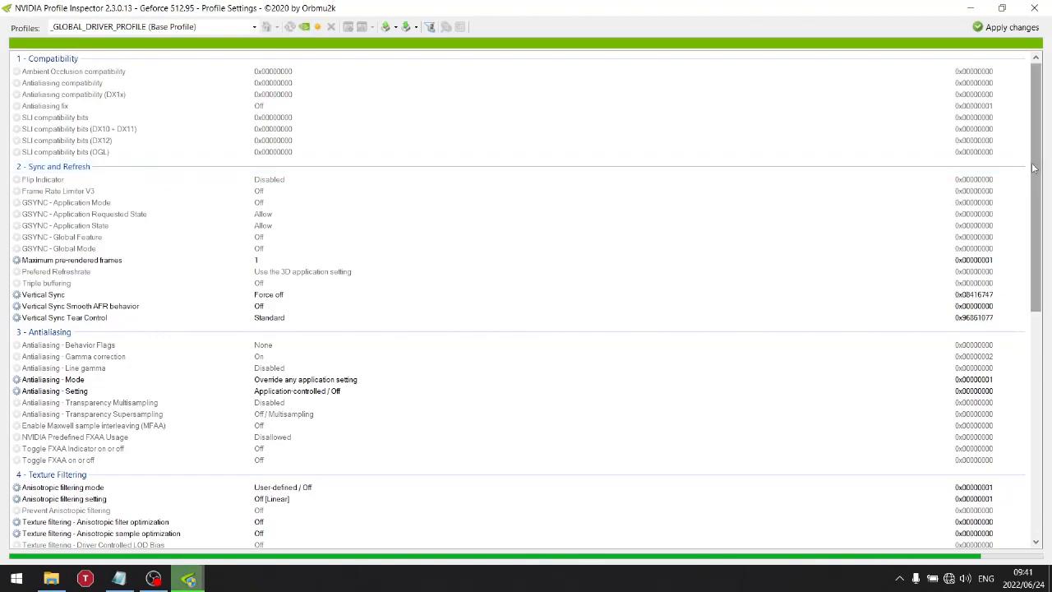
- Set NVIDIA Predefined Ansel Usage to ANSEL_ALLOW_DISALLOWED in the global driver profile, apply the change, and close the profile inspector
drag(1036, 168, 1042, 465)
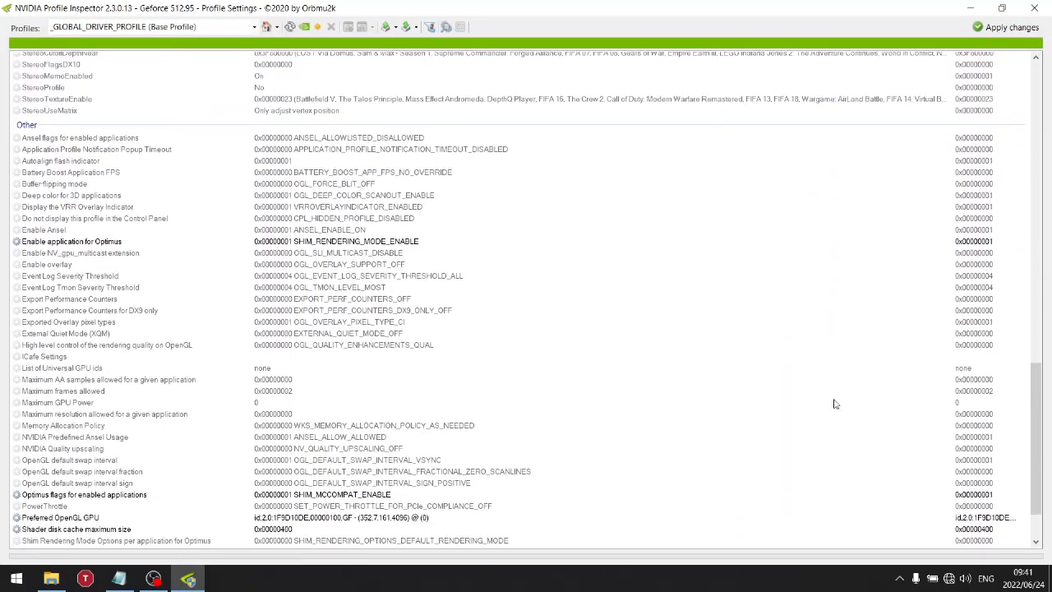
click(33, 439)
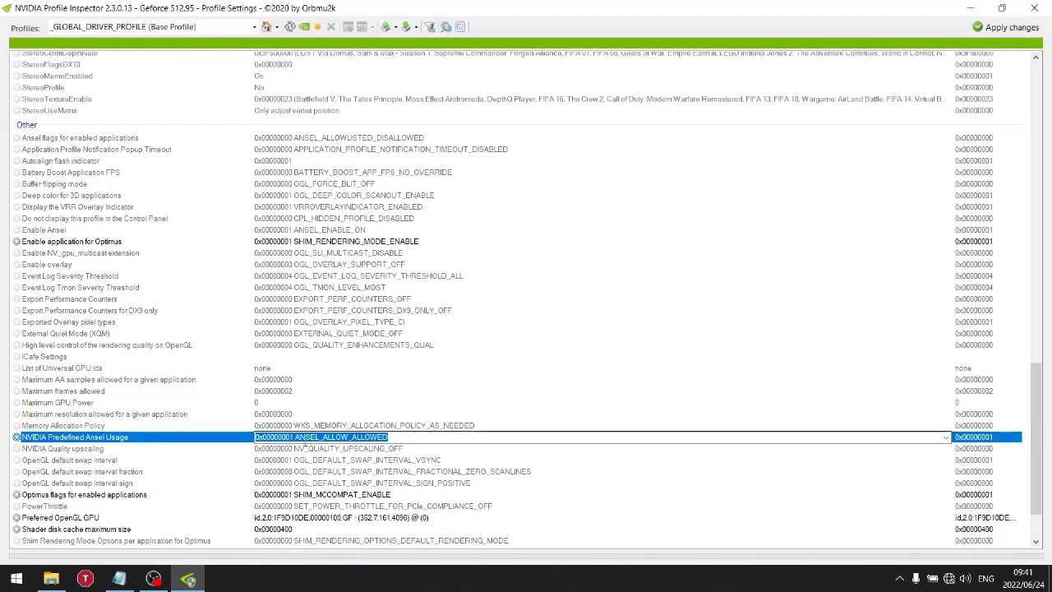
click(946, 437)
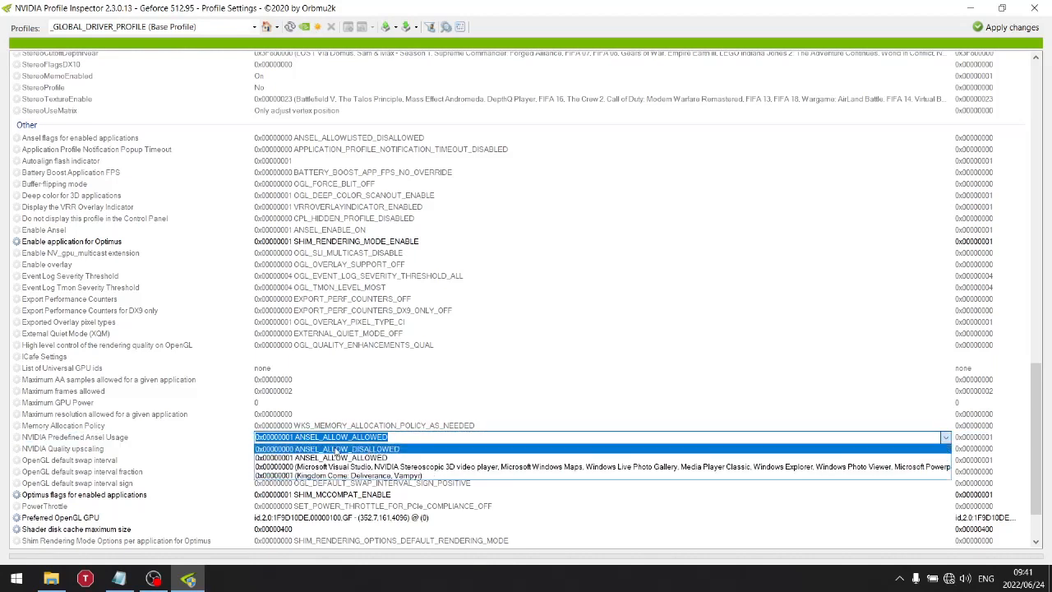
click(335, 449)
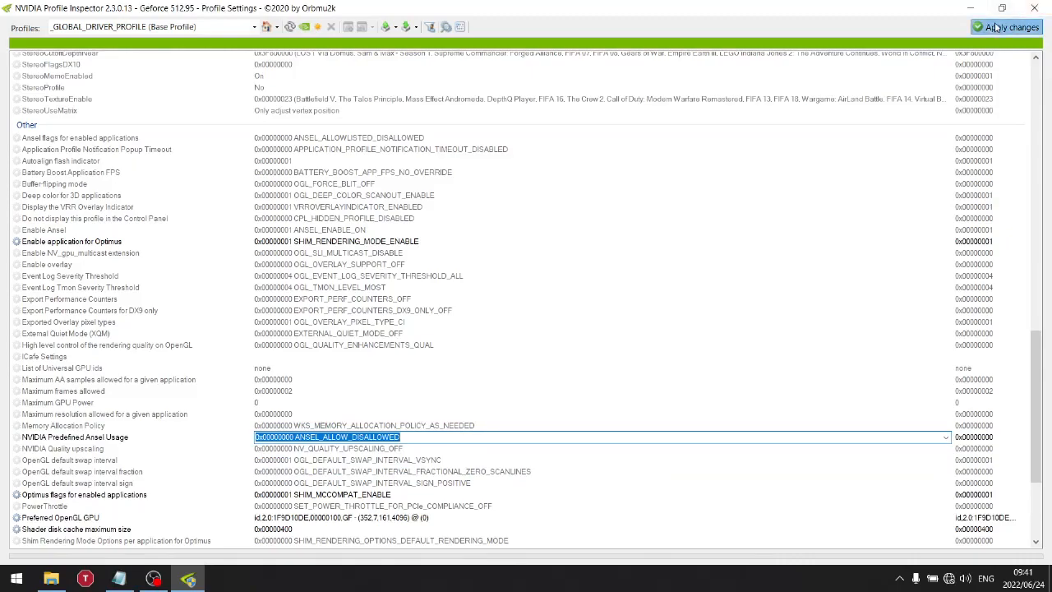
click(1007, 27)
click(1034, 8)
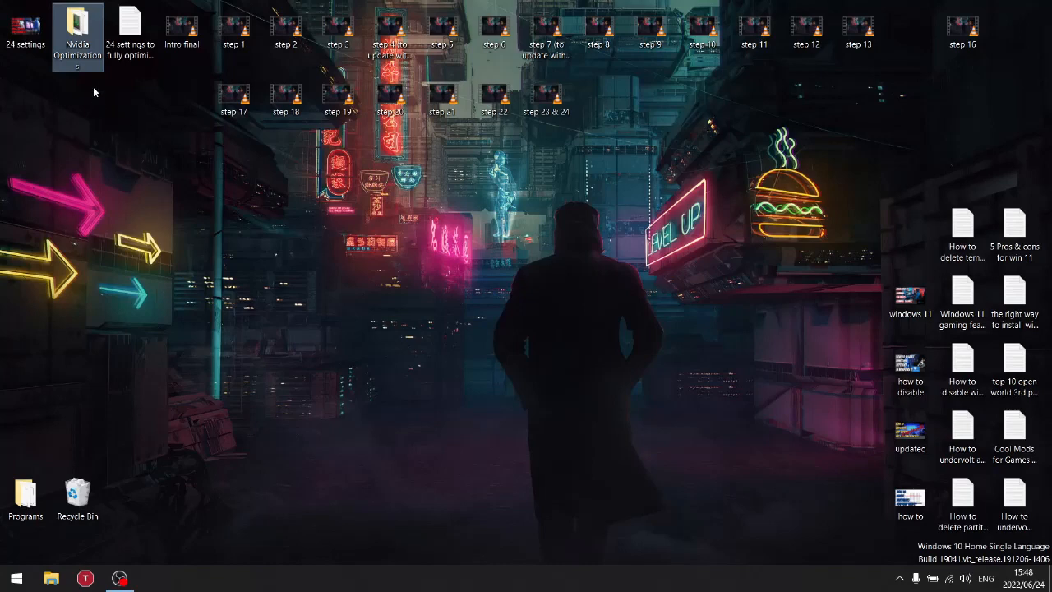
- Locate the MSIAfterburnerSetup archive in the desktop's Nvidia Optimizations folder and close the folder
double_click(78, 29)
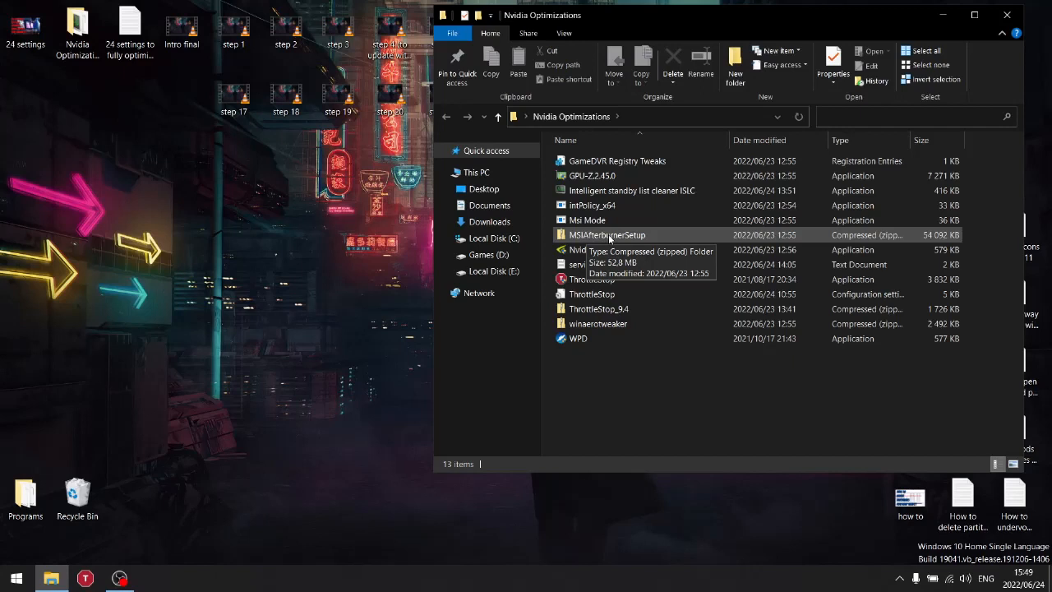
click(1009, 16)
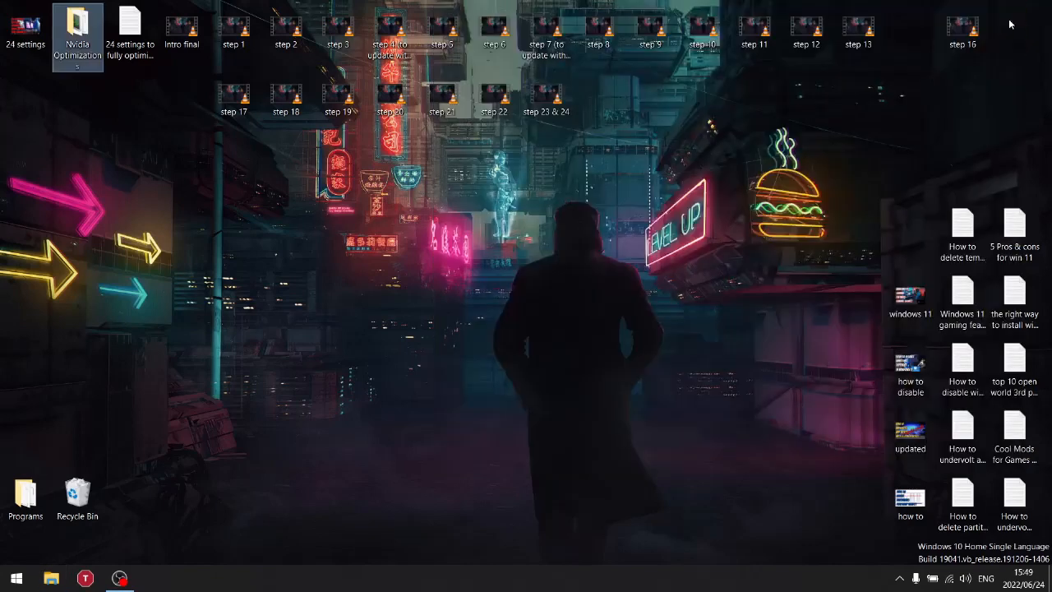
- Bring up the windows of RivaTuner Statistics Server and MSI Afterburner, both running in the background
click(900, 578)
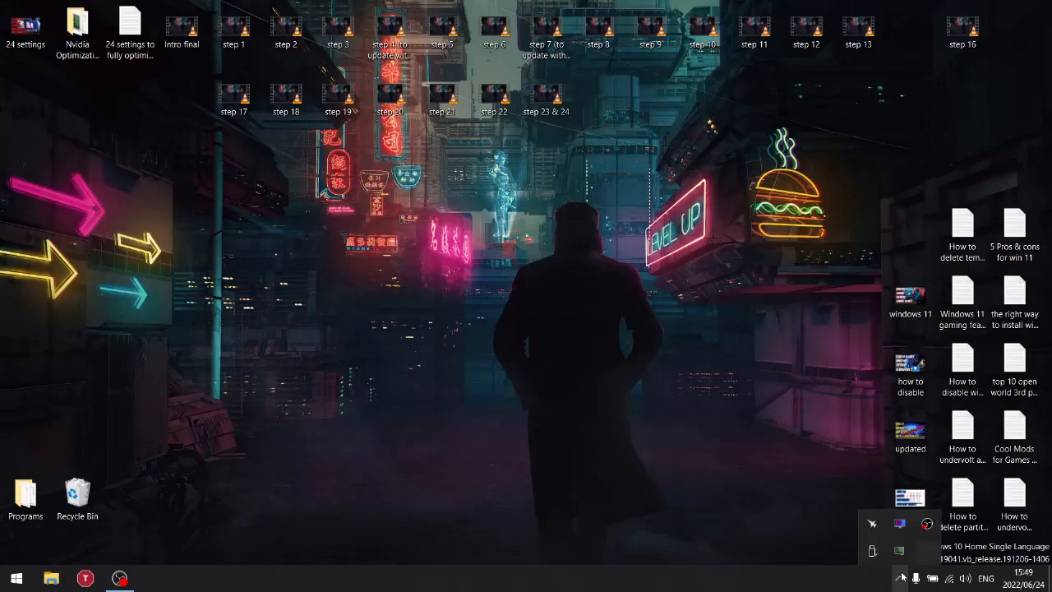
click(900, 524)
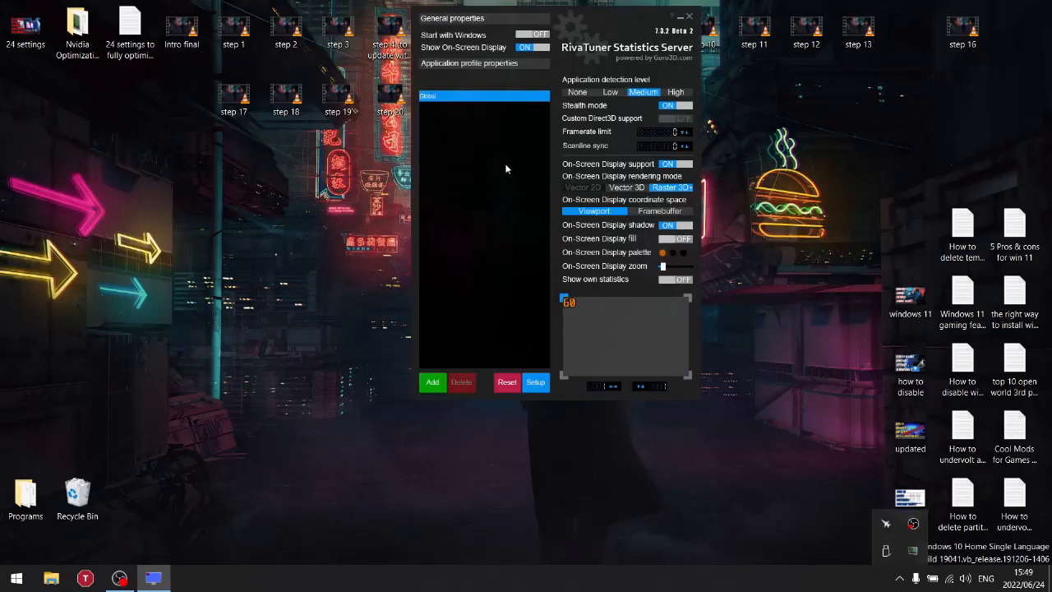
click(416, 53)
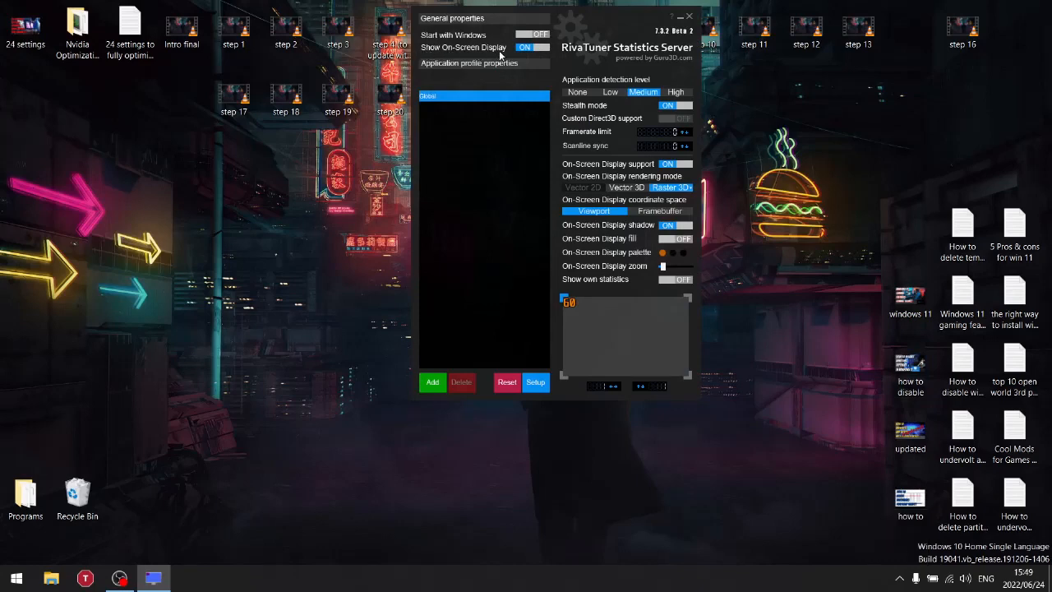
click(899, 577)
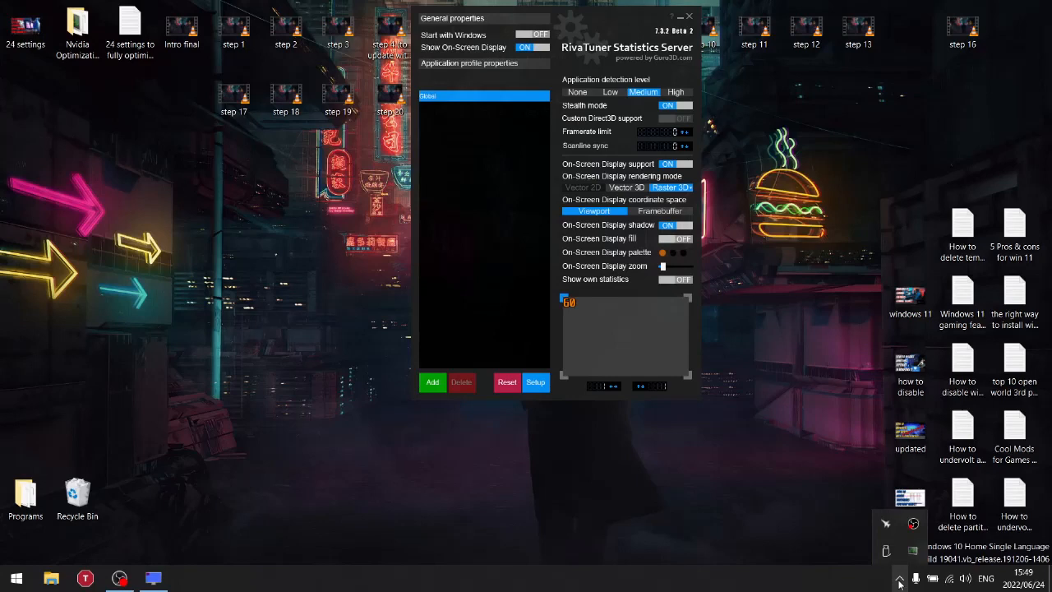
click(886, 524)
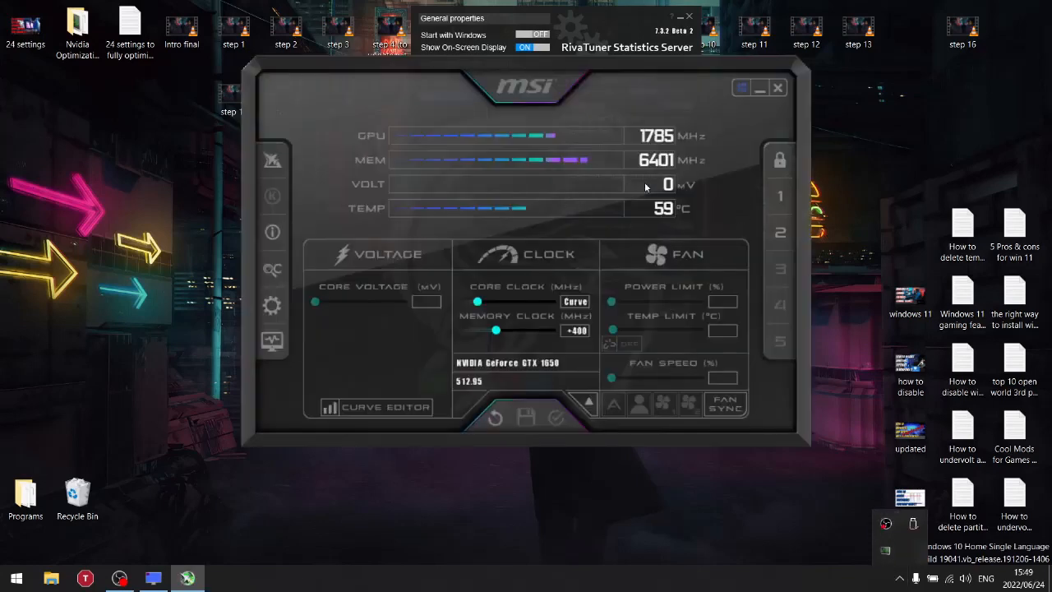
- Review the general and monitoring properties of MSI Afterburner, then close them without making changes
click(272, 305)
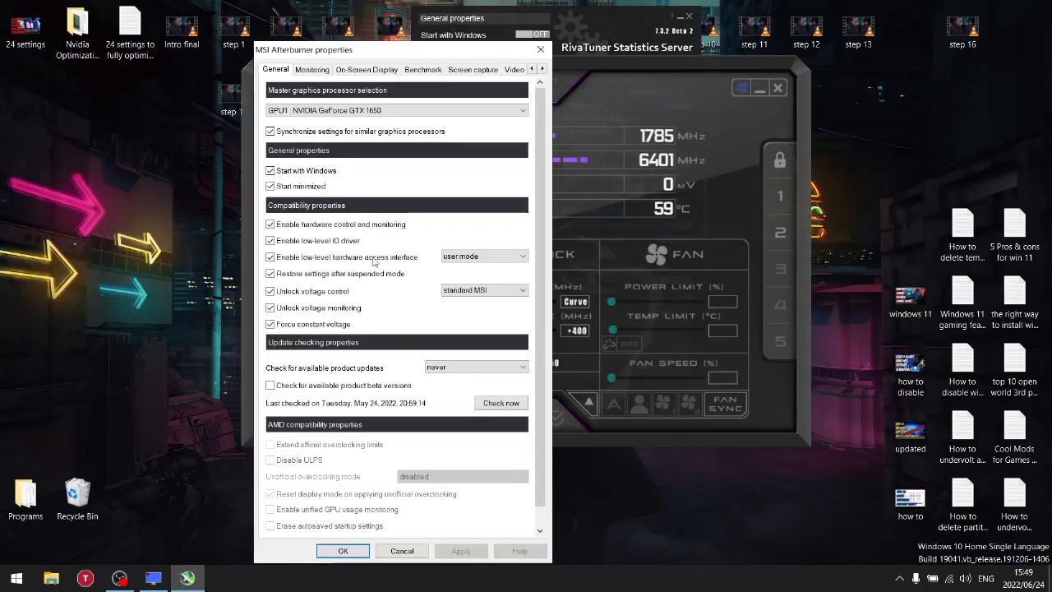
click(300, 70)
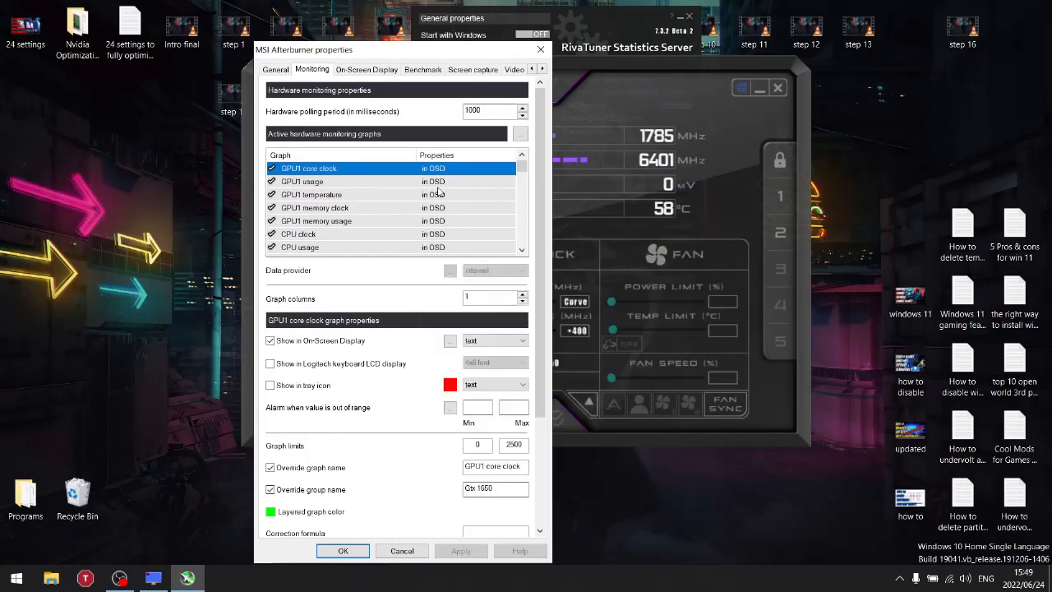
drag(448, 51, 717, 27)
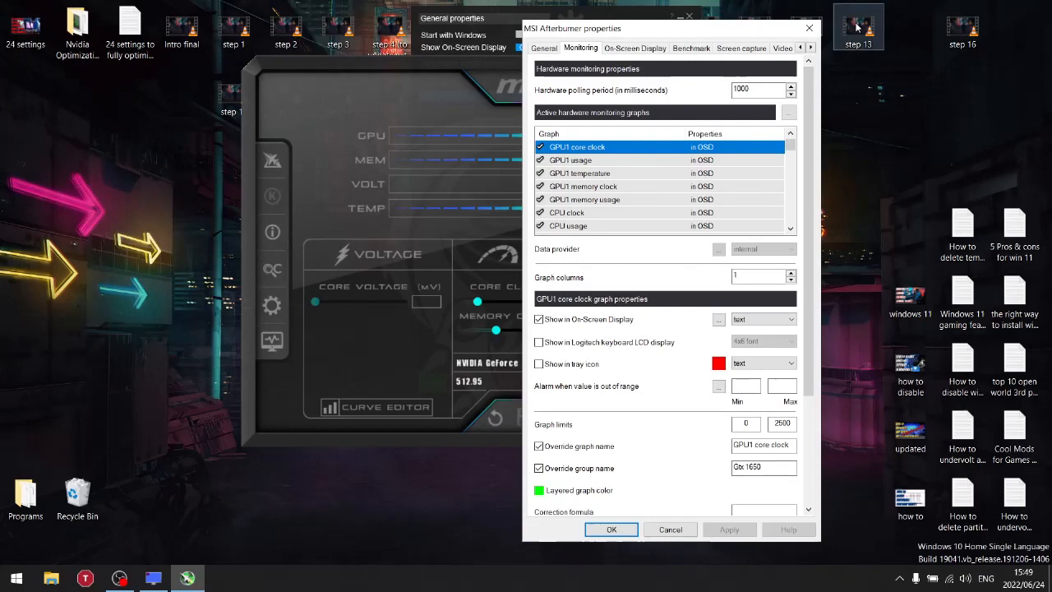
click(812, 27)
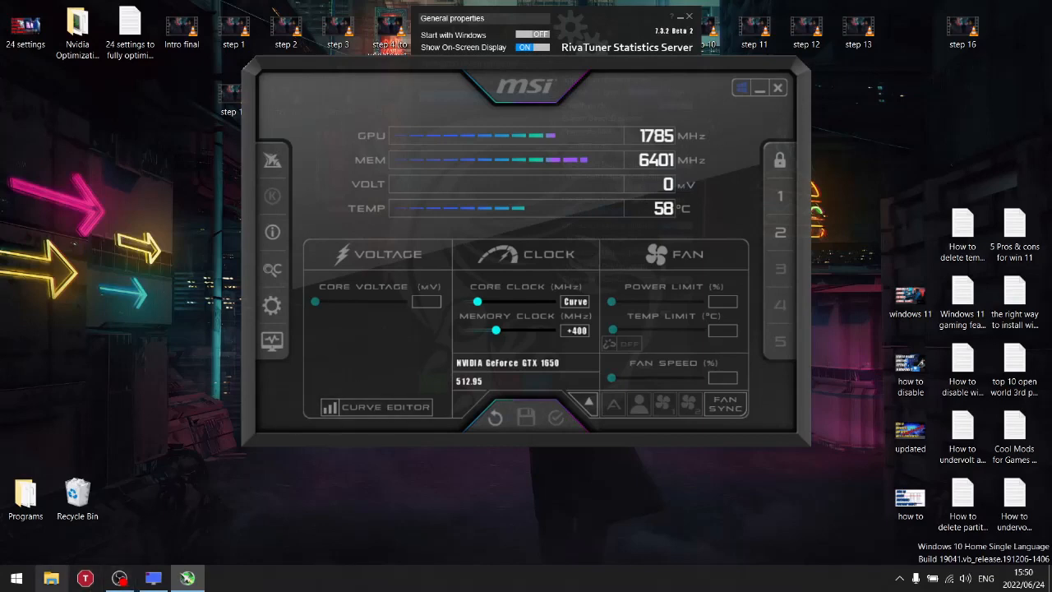
- Locate the RTSS application in the RivaTuner Statistics Server folder under Program Files (x86) on drive C, then close File Explorer
click(50, 579)
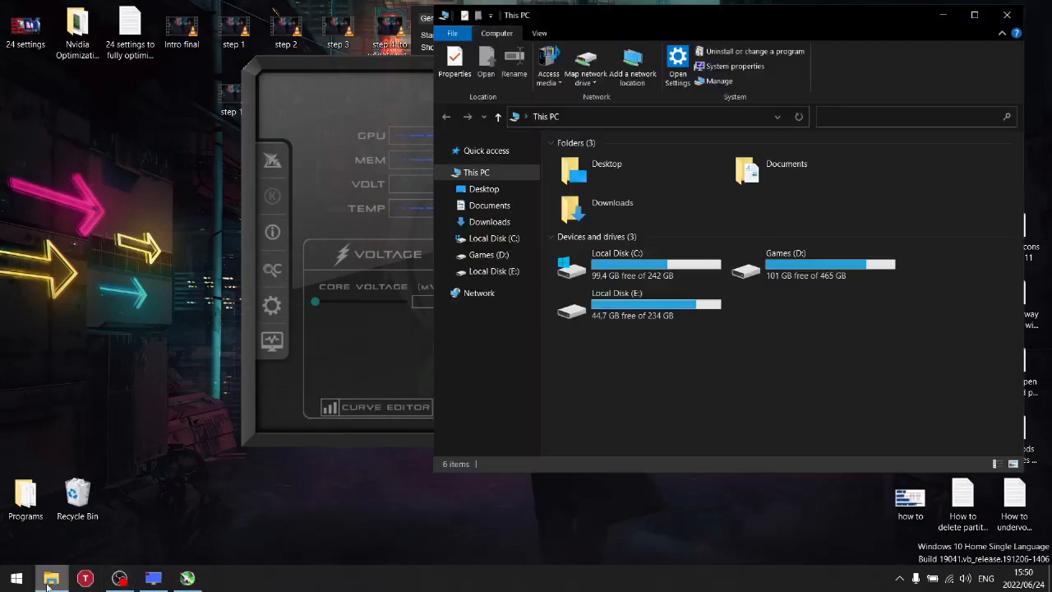
click(497, 238)
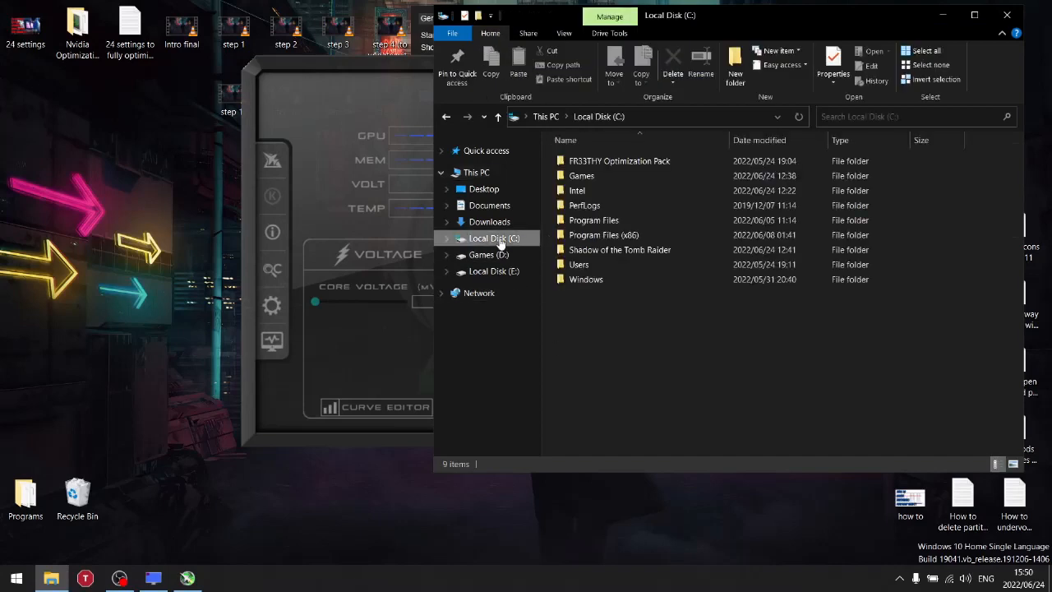
double_click(575, 235)
scroll(626, 317, down, 1)
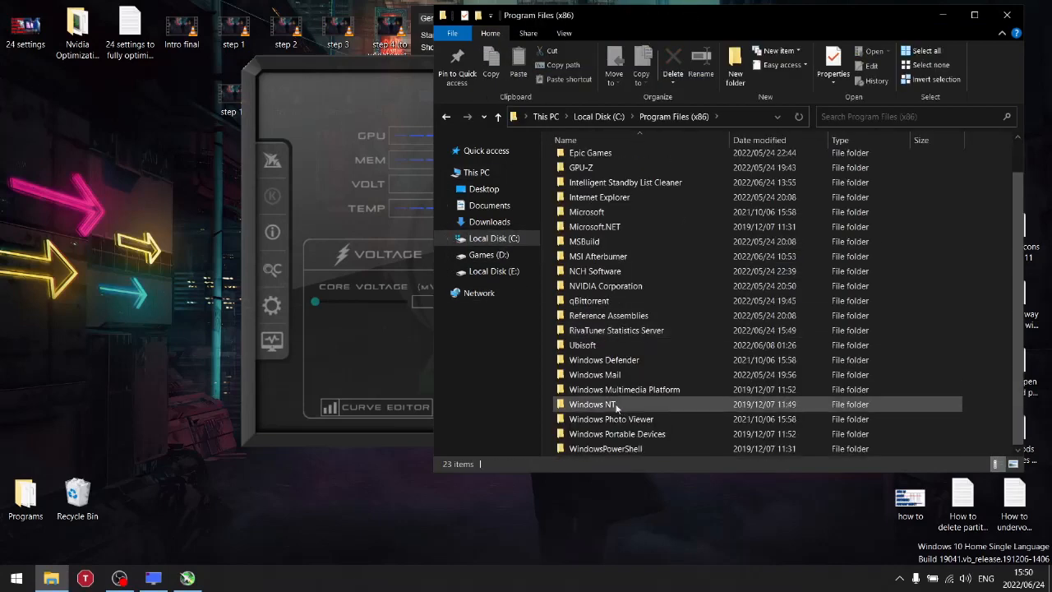
double_click(608, 330)
scroll(592, 382, down, 2)
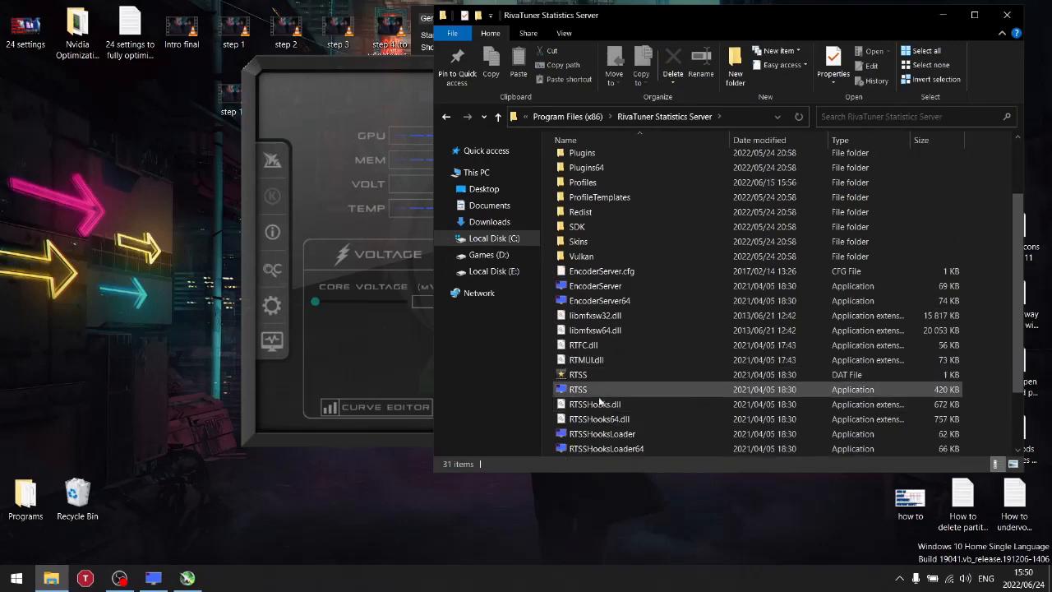
click(1007, 15)
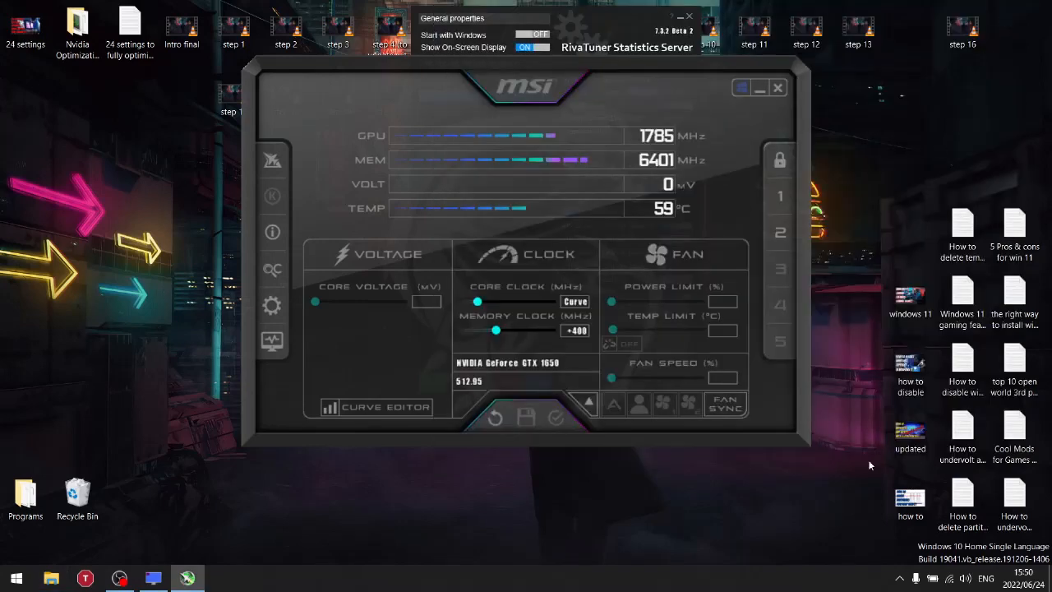
- Minimize RivaTuner Statistics Server and reposition the MSI Afterburner window near the top of the desktop
click(899, 578)
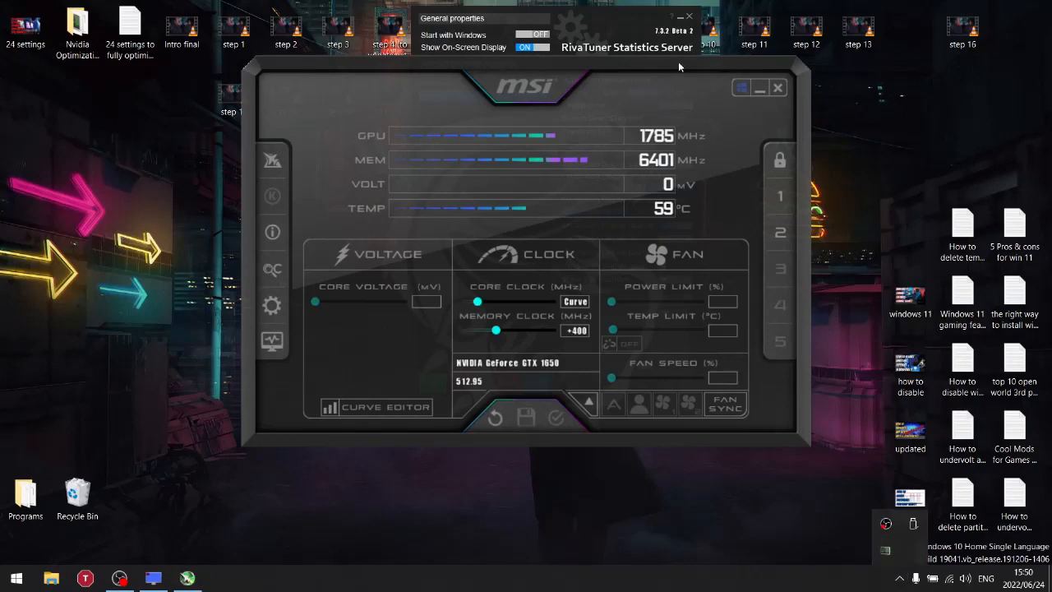
drag(670, 56, 680, 156)
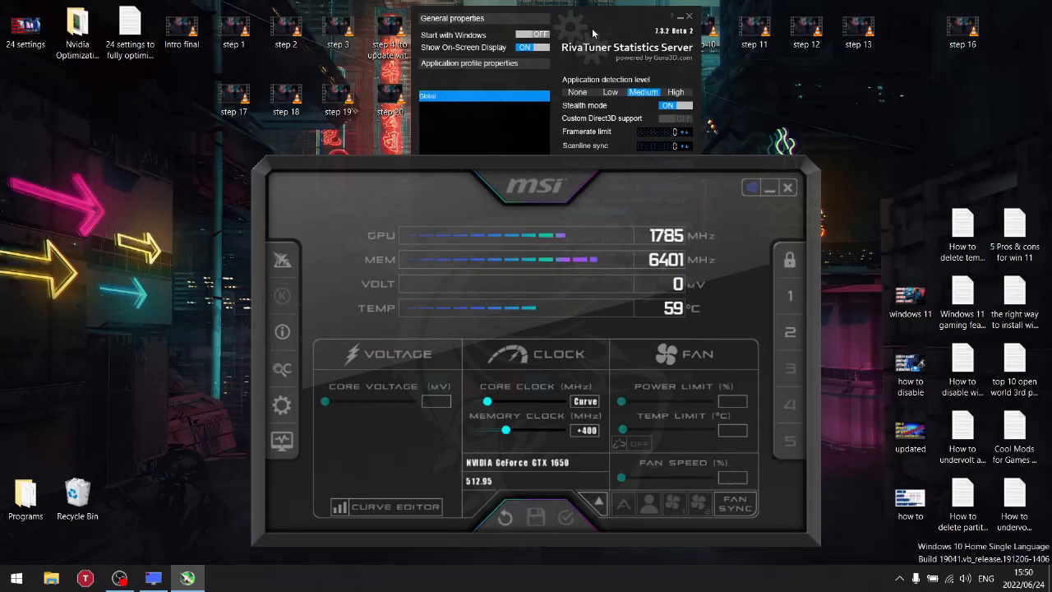
click(679, 18)
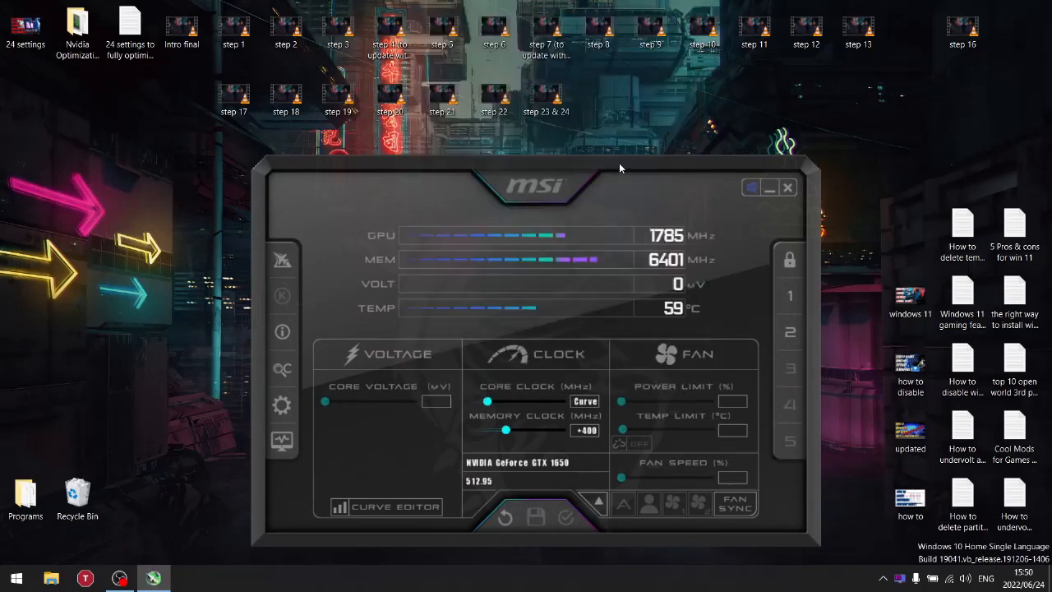
drag(620, 166, 641, 51)
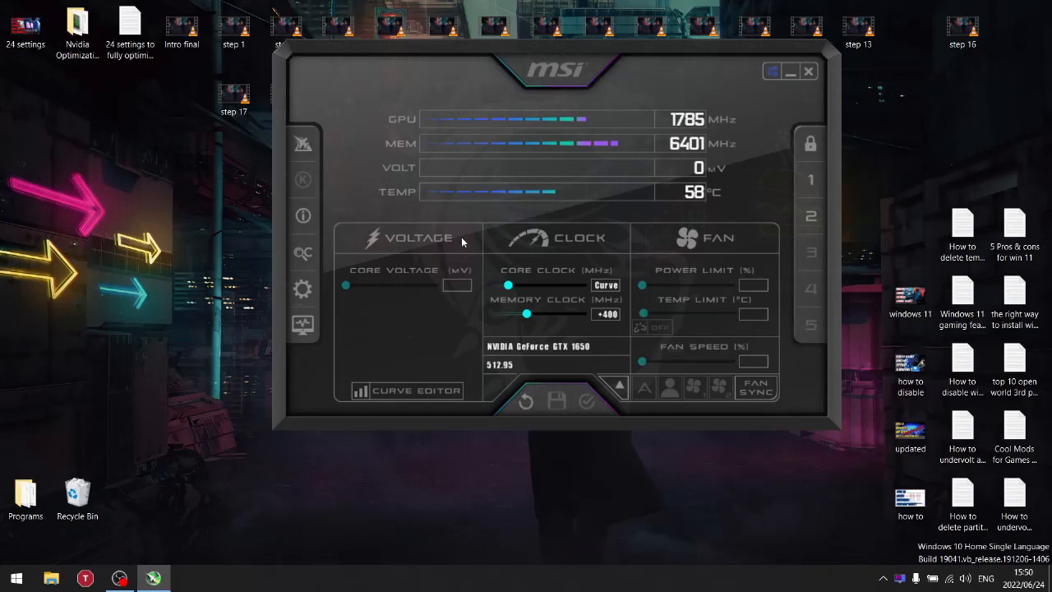
- Open the MSI Afterburner properties and set the check for available product updates to never
click(303, 289)
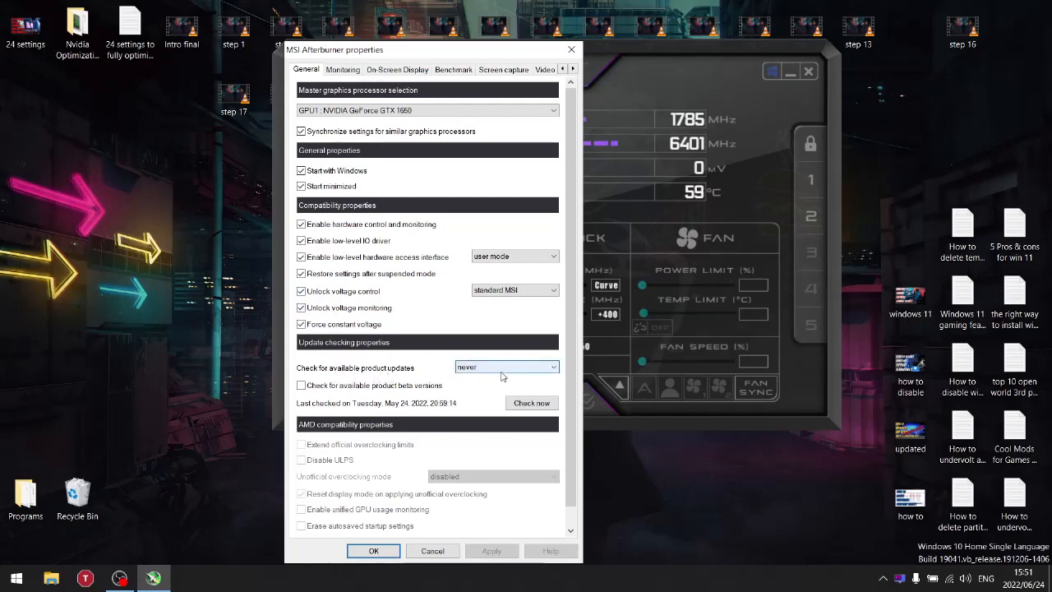
click(487, 370)
click(515, 384)
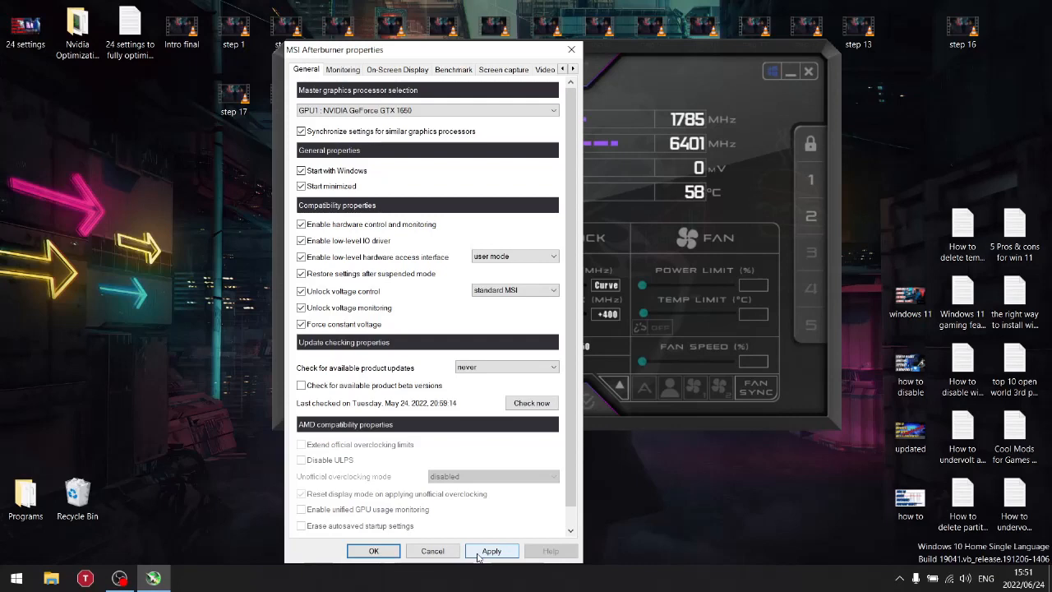
- Review the list of active hardware monitoring graphs in the monitoring properties, from GPU1 core clock down to framerate
click(342, 71)
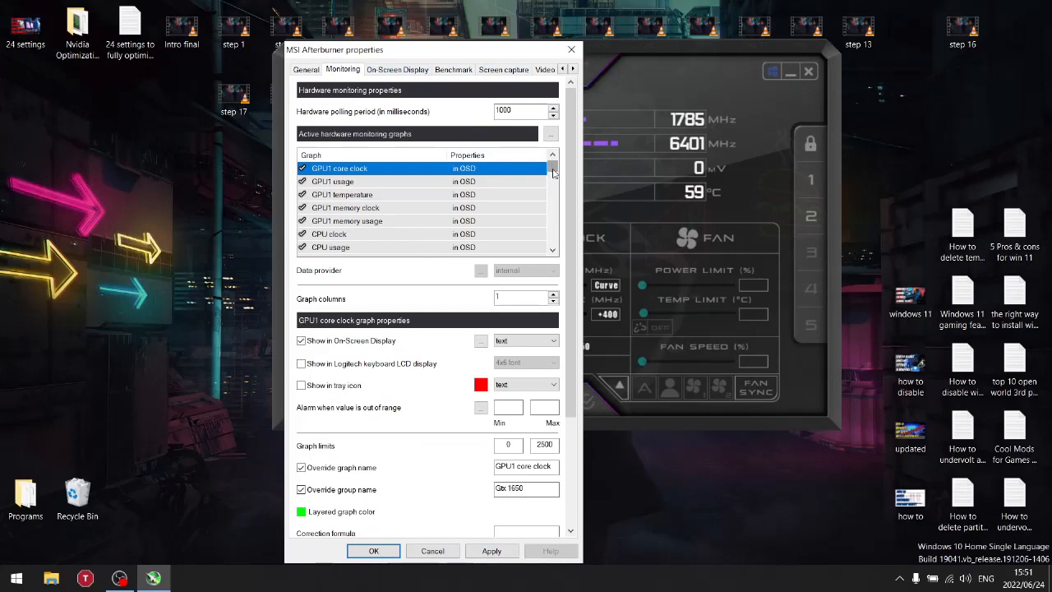
mouse_move(554, 167)
mouse_down()
mouse_move(554, 185)
mouse_move(554, 156)
mouse_move(554, 216)
mouse_move(554, 165)
mouse_up()
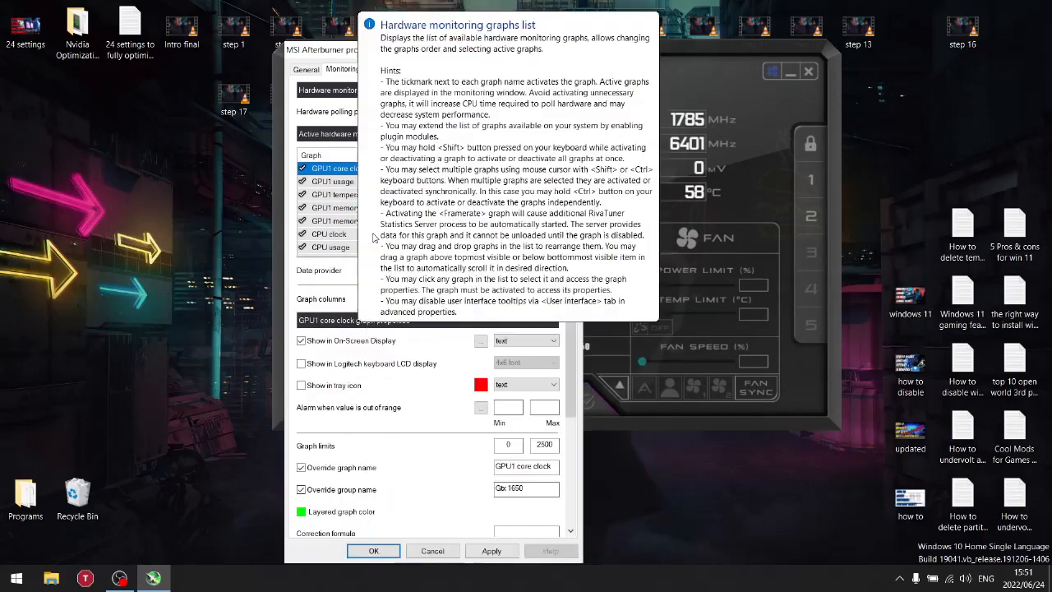
click(553, 251)
click(553, 251)
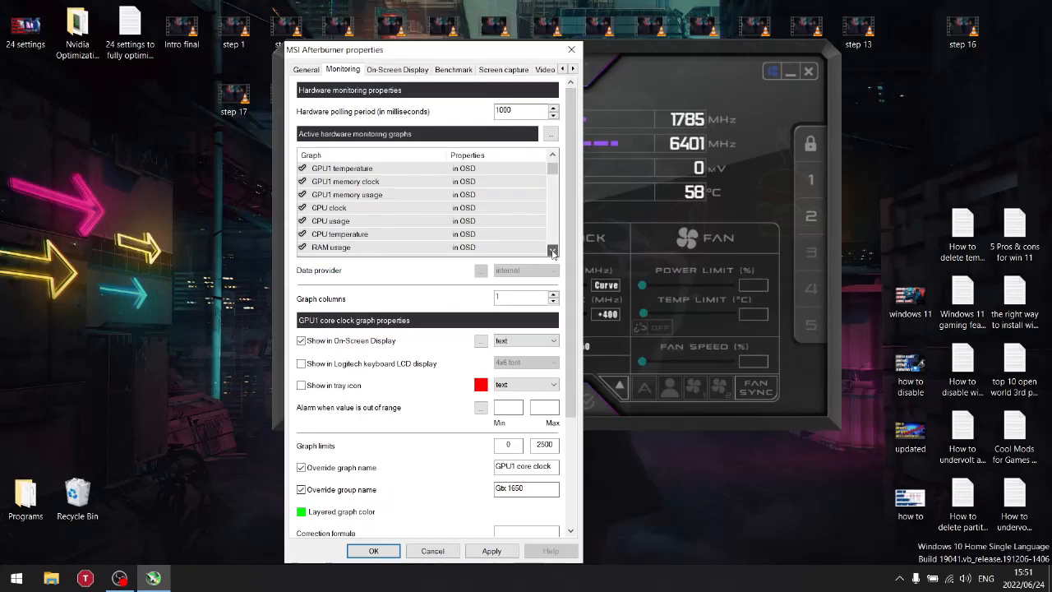
click(553, 251)
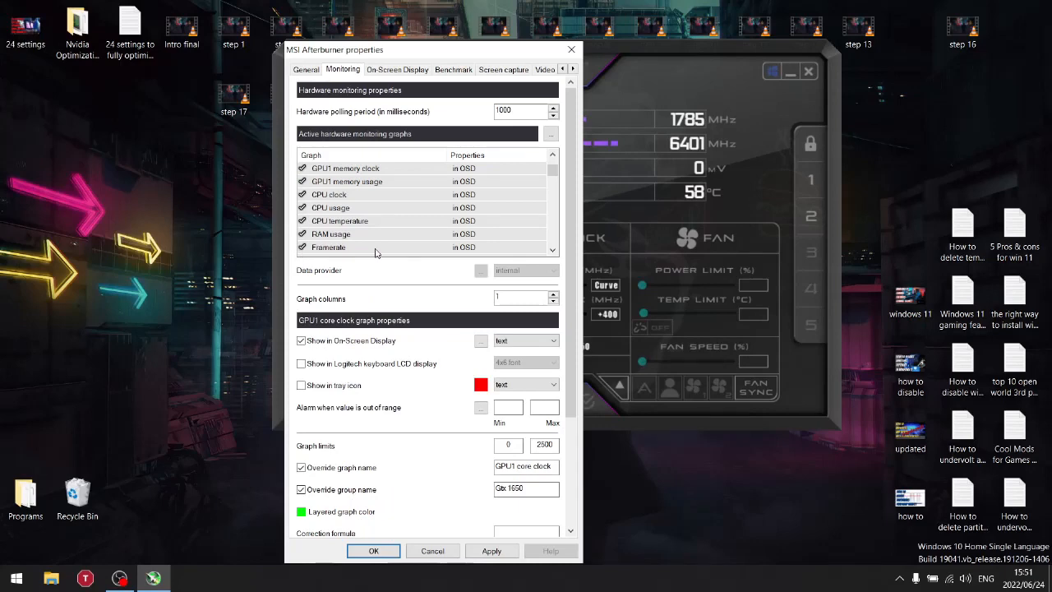
drag(554, 172, 555, 165)
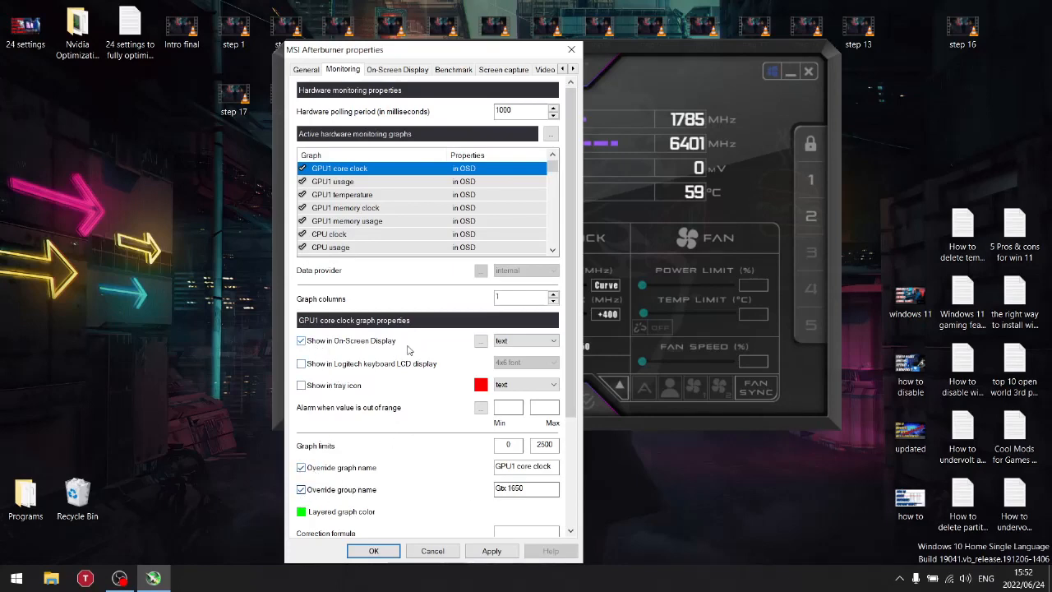
- Check the on-screen display and override group name settings of the GPU1 core clock, usage and temperature graphs
click(302, 342)
click(527, 487)
click(531, 488)
click(330, 183)
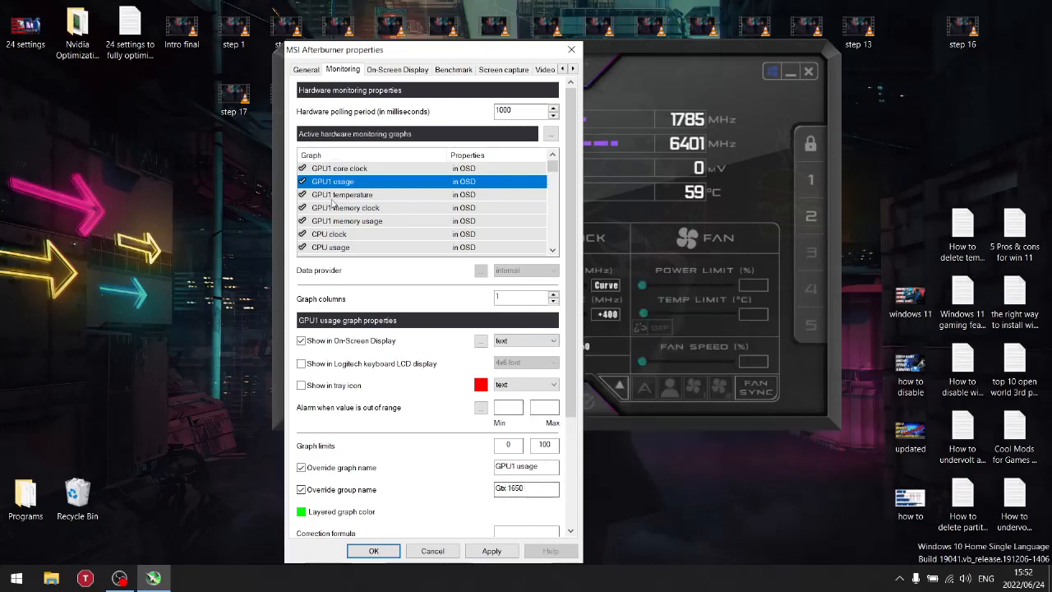
click(332, 198)
click(323, 183)
click(330, 197)
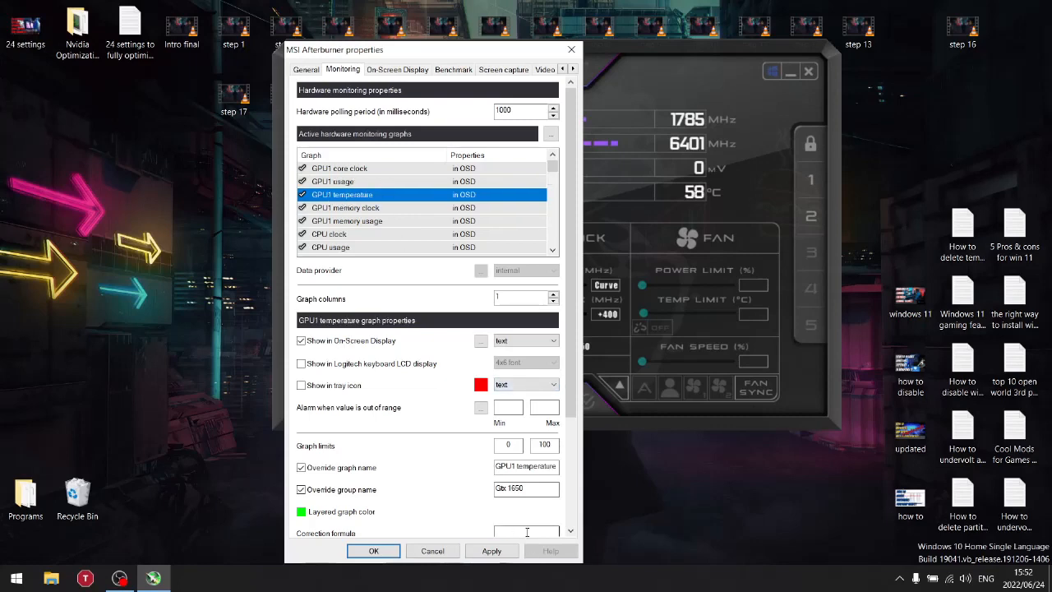
click(533, 489)
- Check the on-screen display and override group name settings of the GPU1 memory clock and memory usage graphs
click(329, 211)
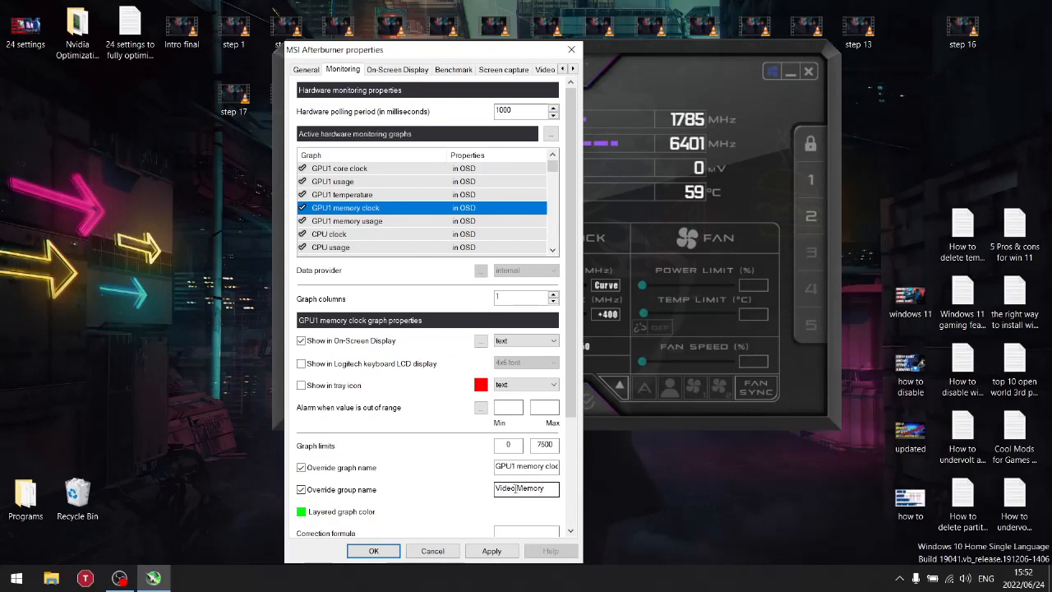
click(331, 222)
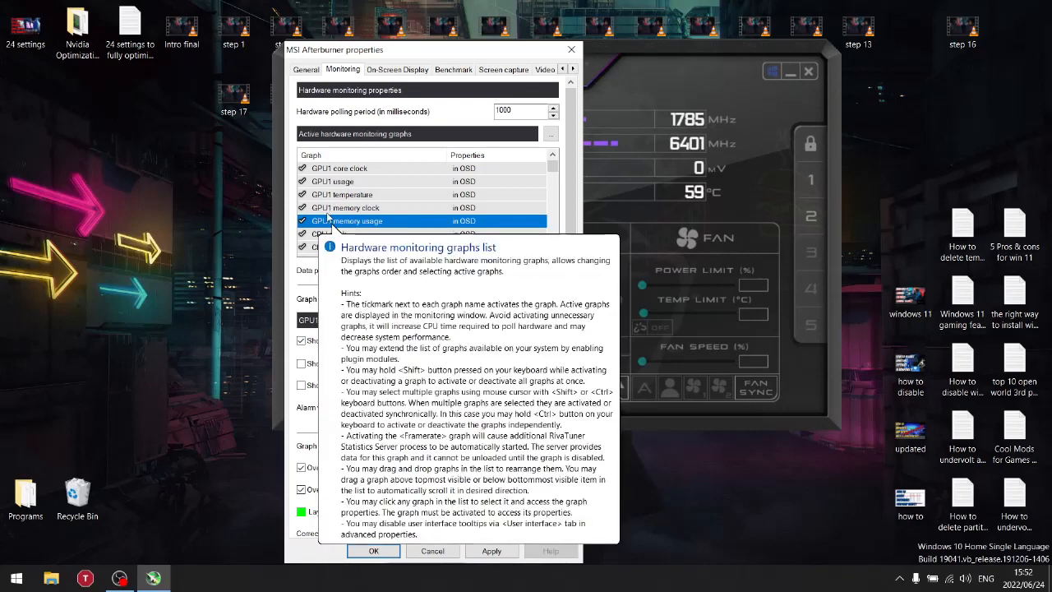
click(331, 208)
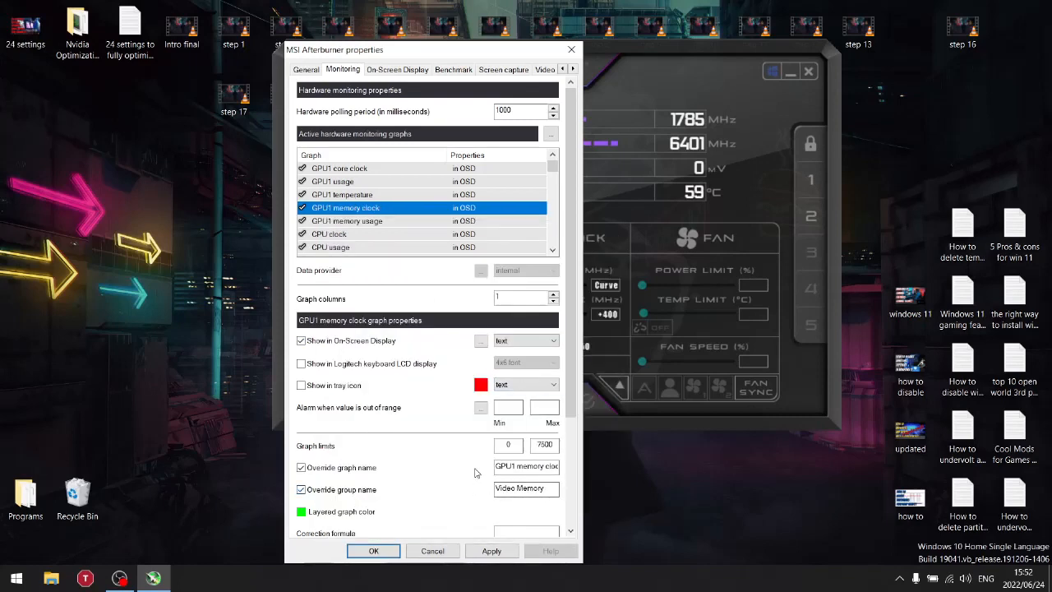
click(338, 222)
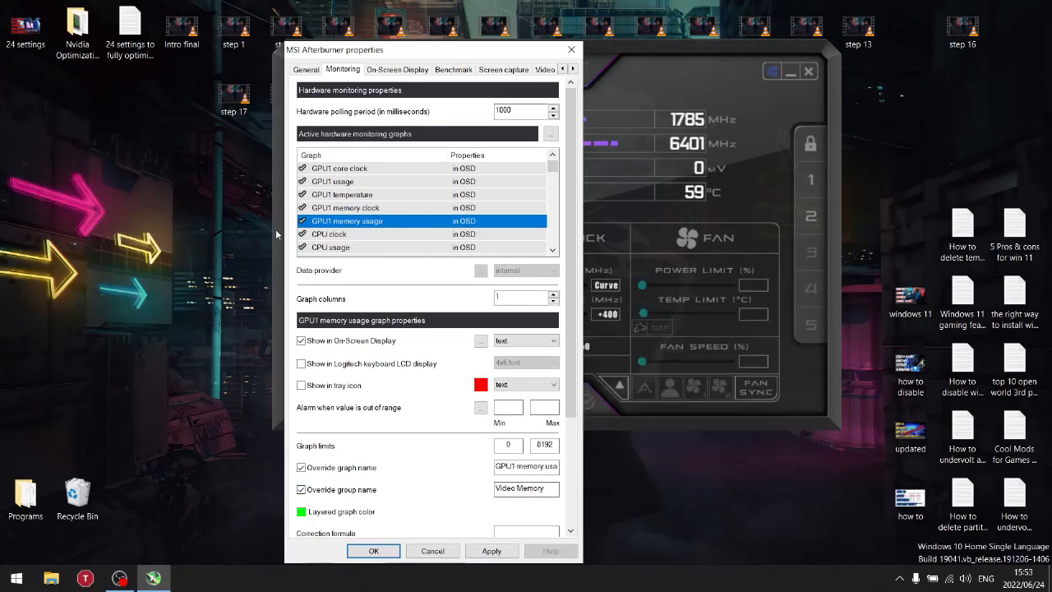
- Check the on-screen display and override group name settings of the CPU clock and CPU usage graphs
click(317, 236)
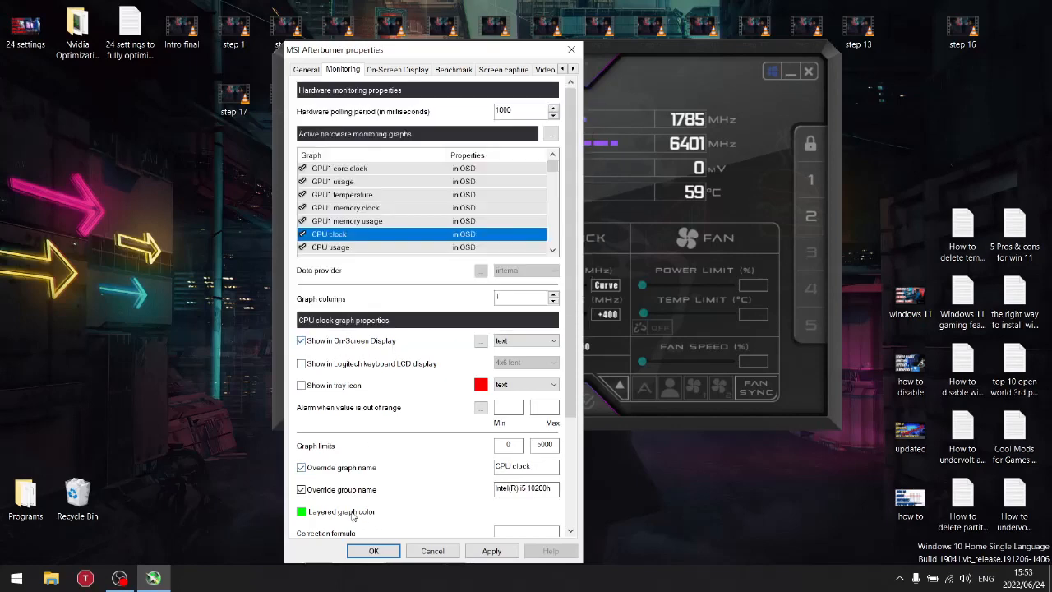
click(496, 490)
click(325, 248)
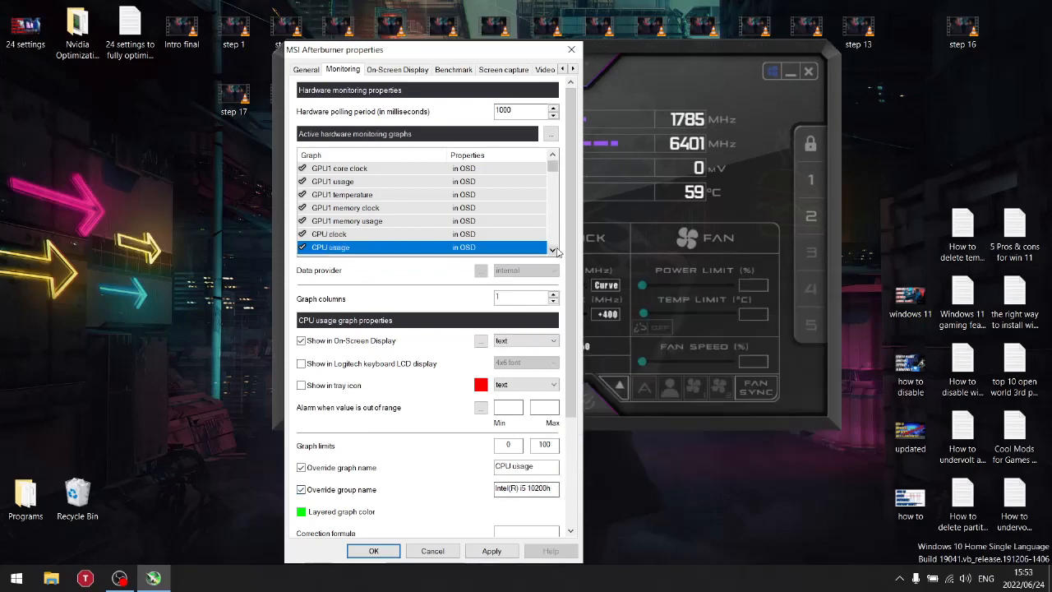
scroll(552, 250, down, 1)
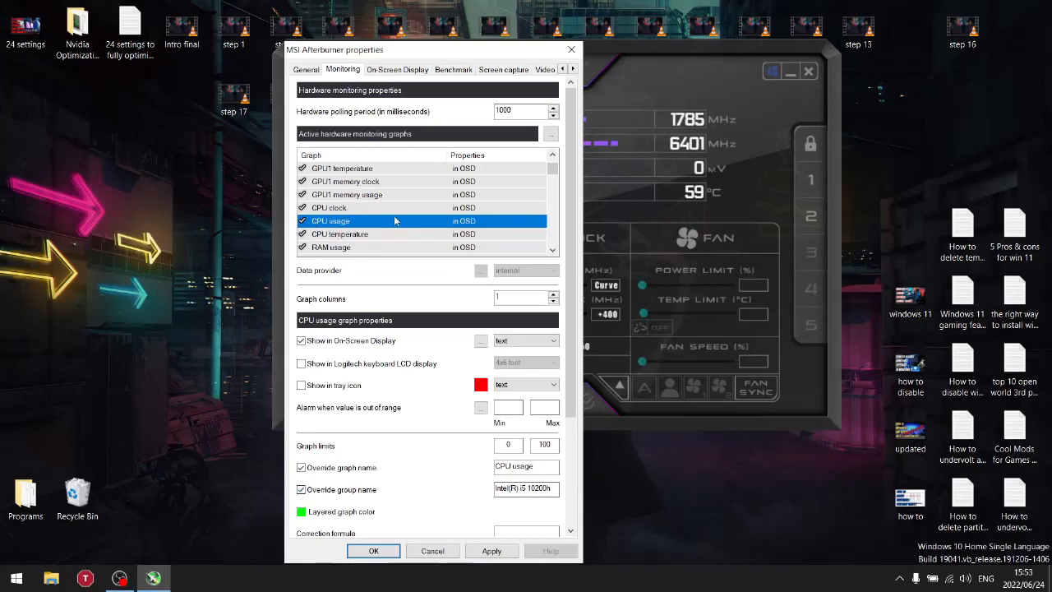
click(547, 489)
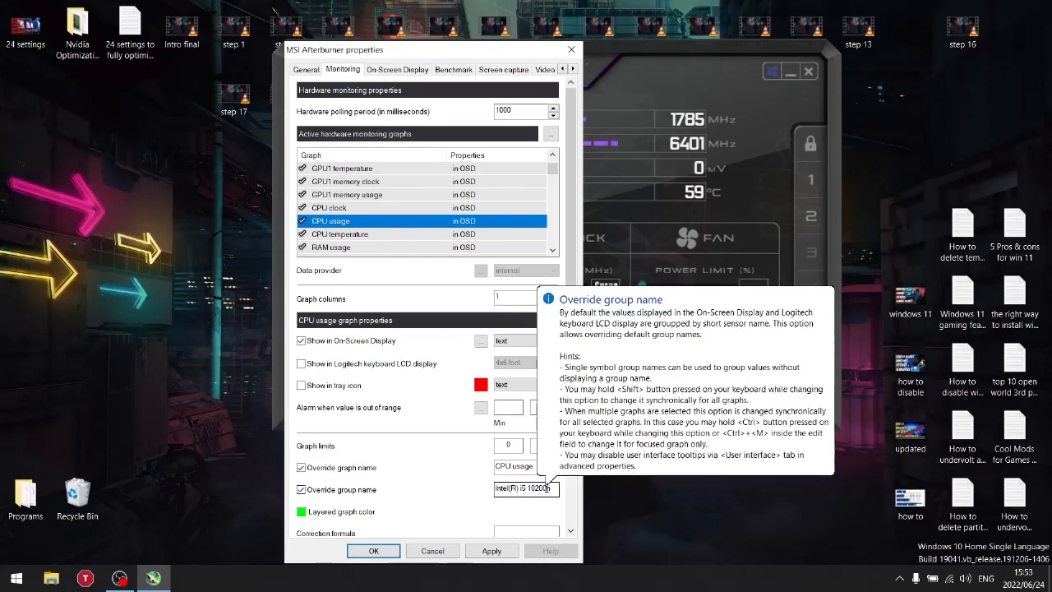
- Check the on-screen display and group name settings of the RAM usage and framerate graphs, then apply and close the properties
click(341, 246)
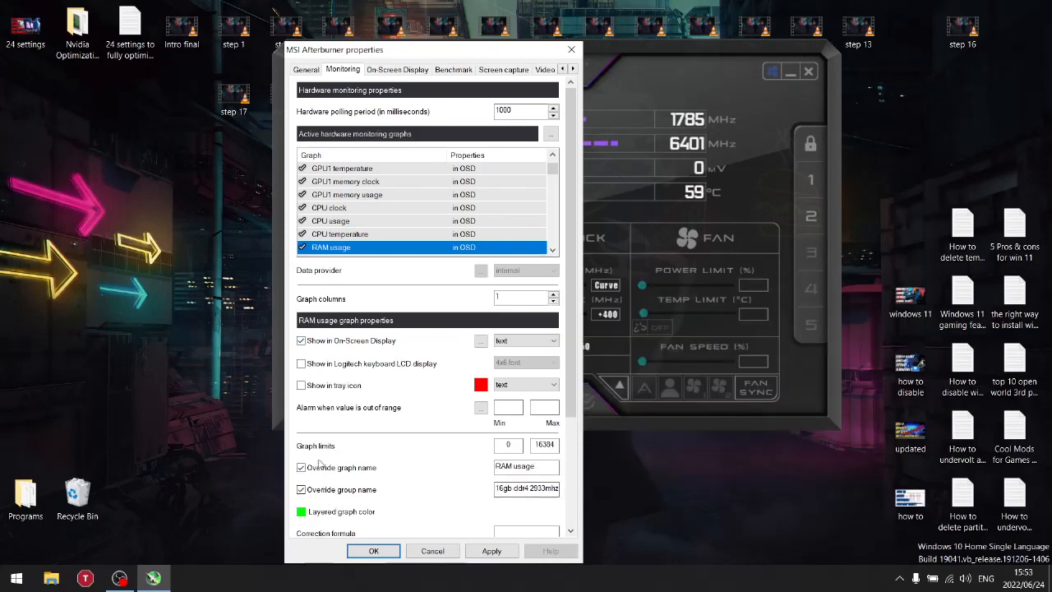
click(301, 341)
scroll(485, 245, down, 1)
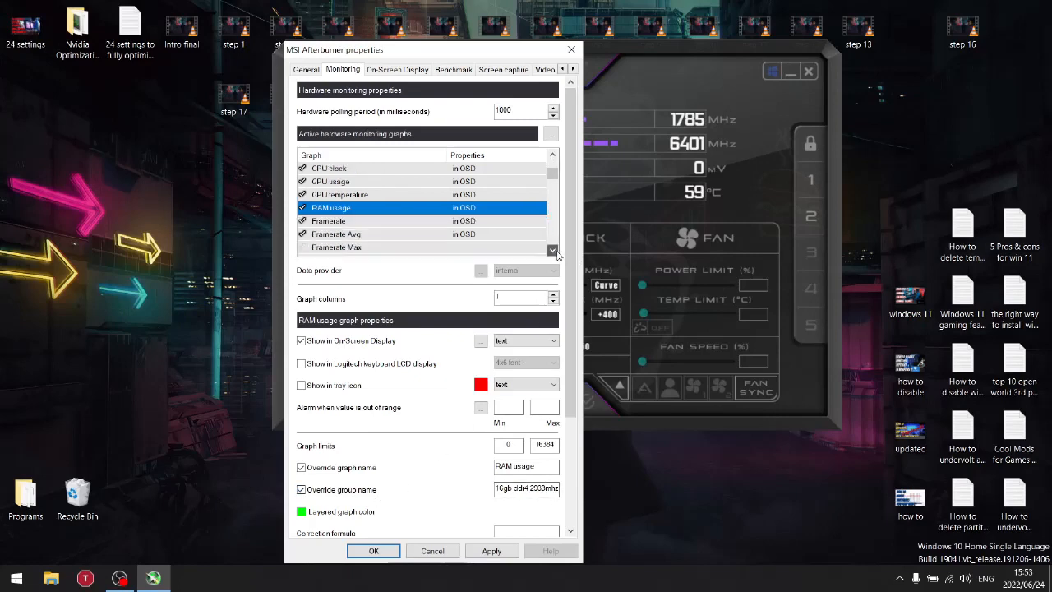
click(328, 223)
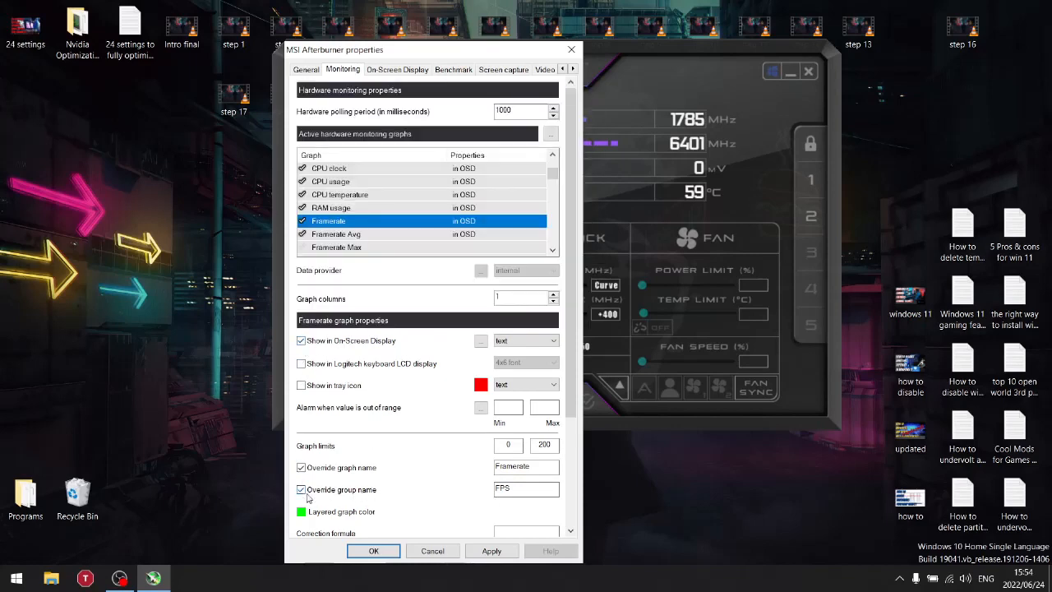
click(520, 490)
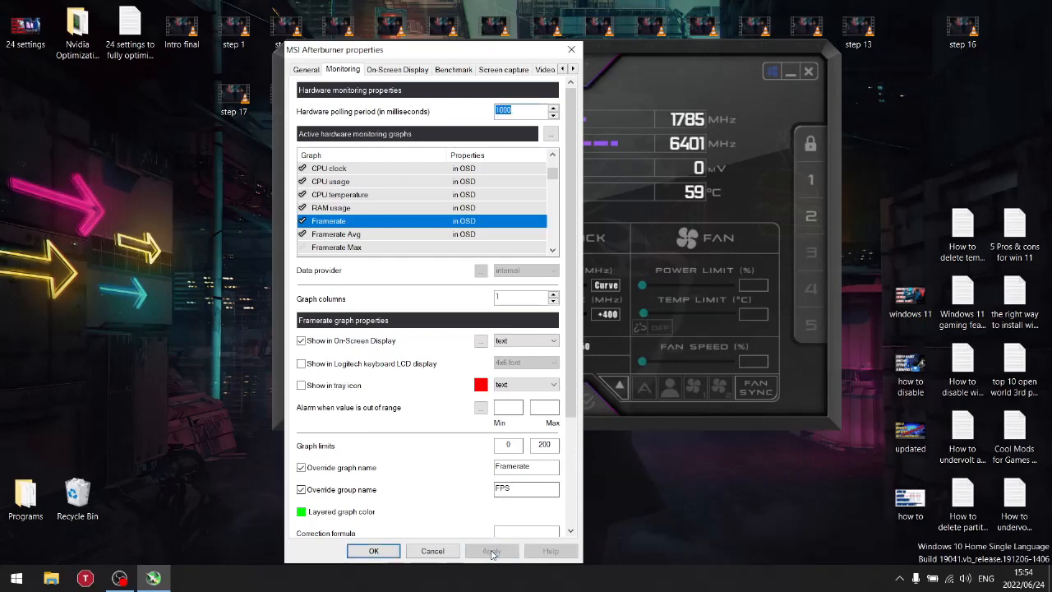
click(382, 552)
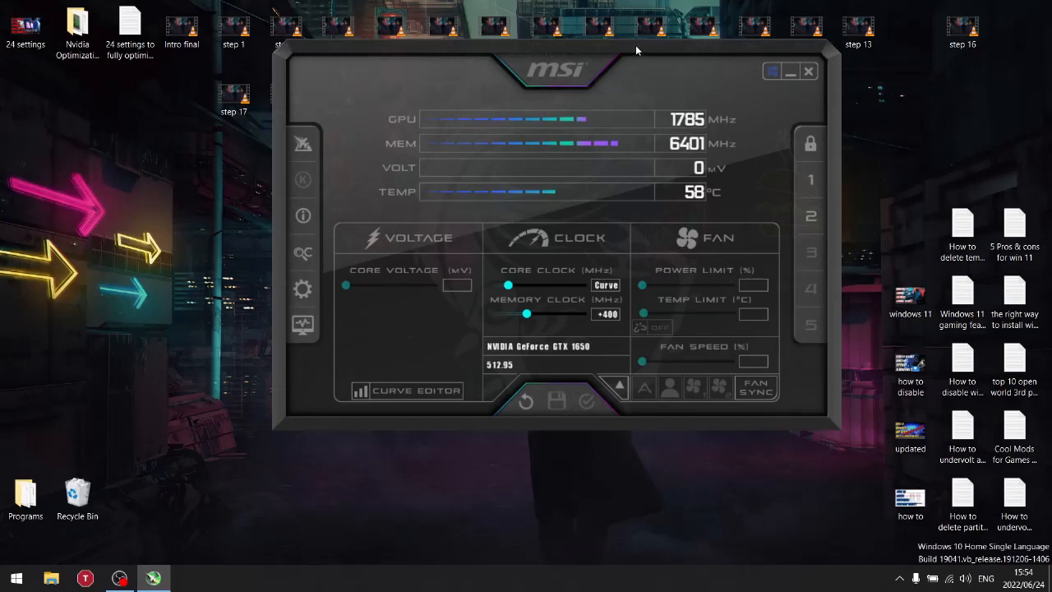
- Reposition the MSI Afterburner window and view the custom voltage/frequency curve in the curve editor, then close the editor
drag(630, 42, 709, 17)
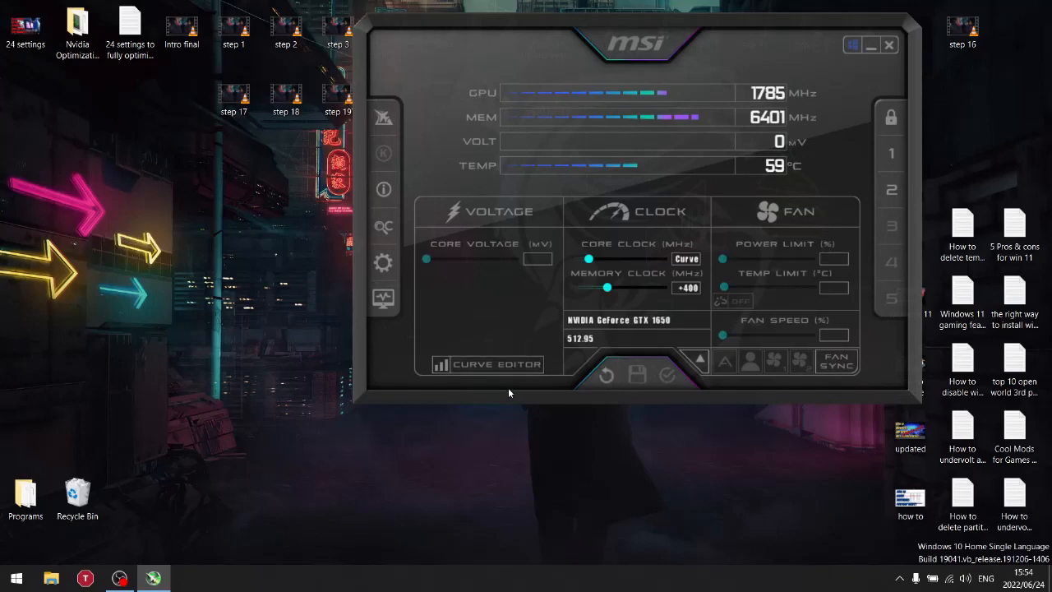
click(492, 371)
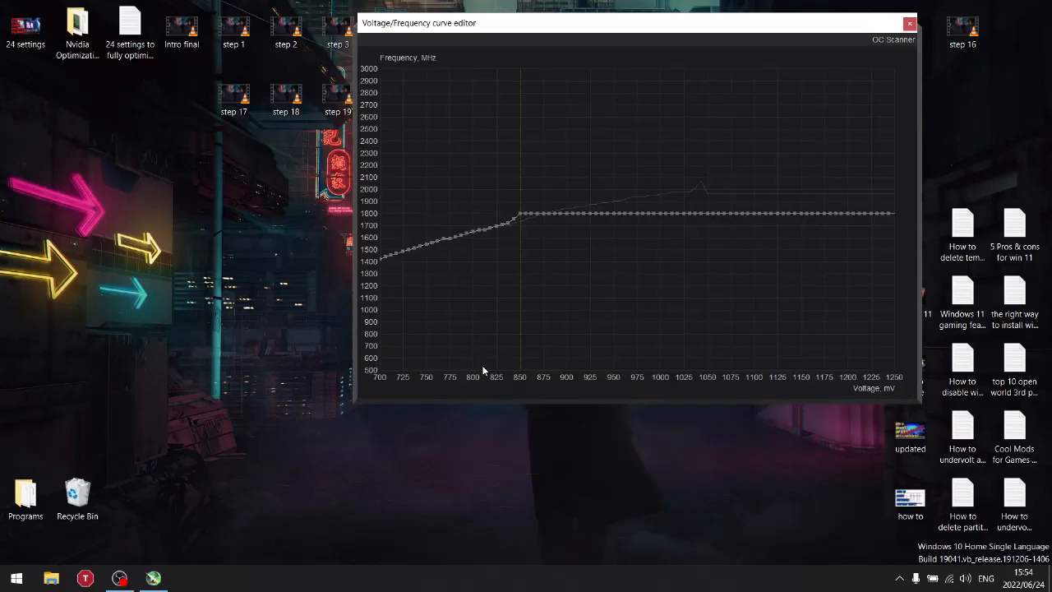
click(909, 24)
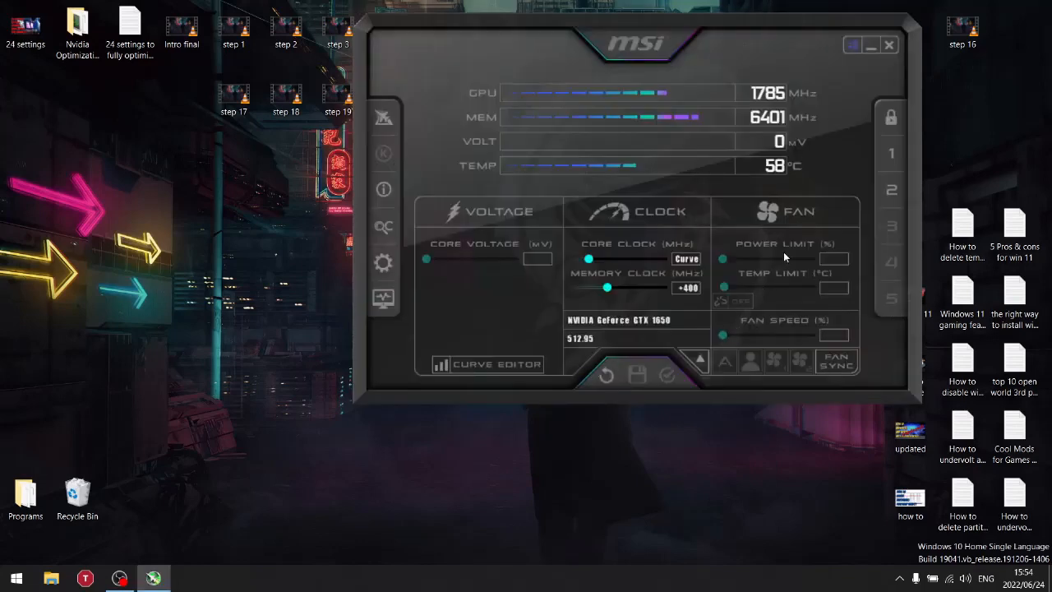
- Load and apply profile 2, then reset the graphics card's clock settings to their defaults
click(891, 191)
click(672, 370)
click(604, 377)
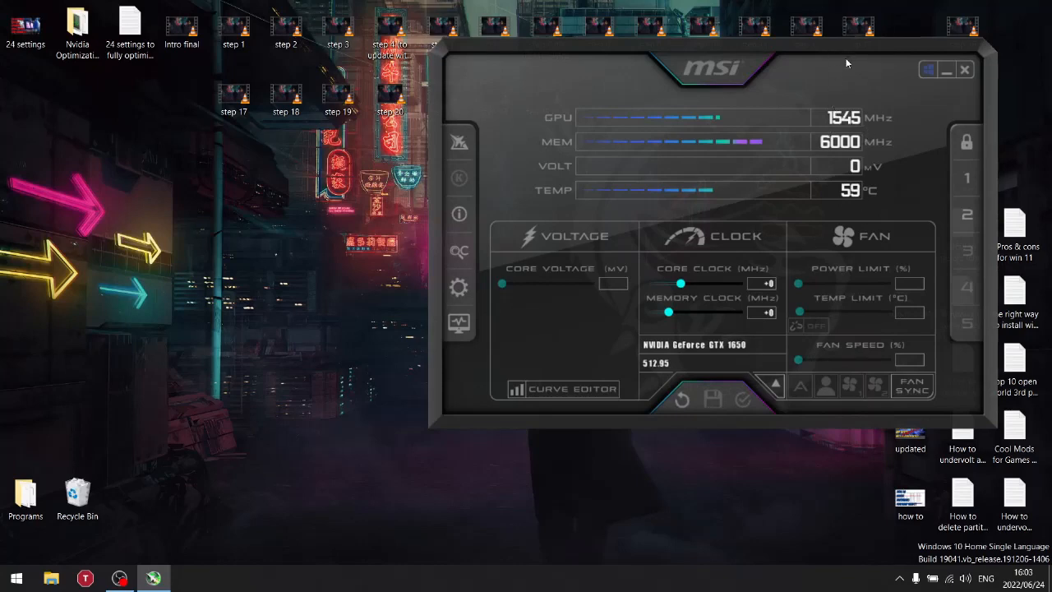
- Move the MSI Afterburner window aside and inspect the default voltage/frequency curve in the curve editor, then close the editor
drag(846, 51, 899, 19)
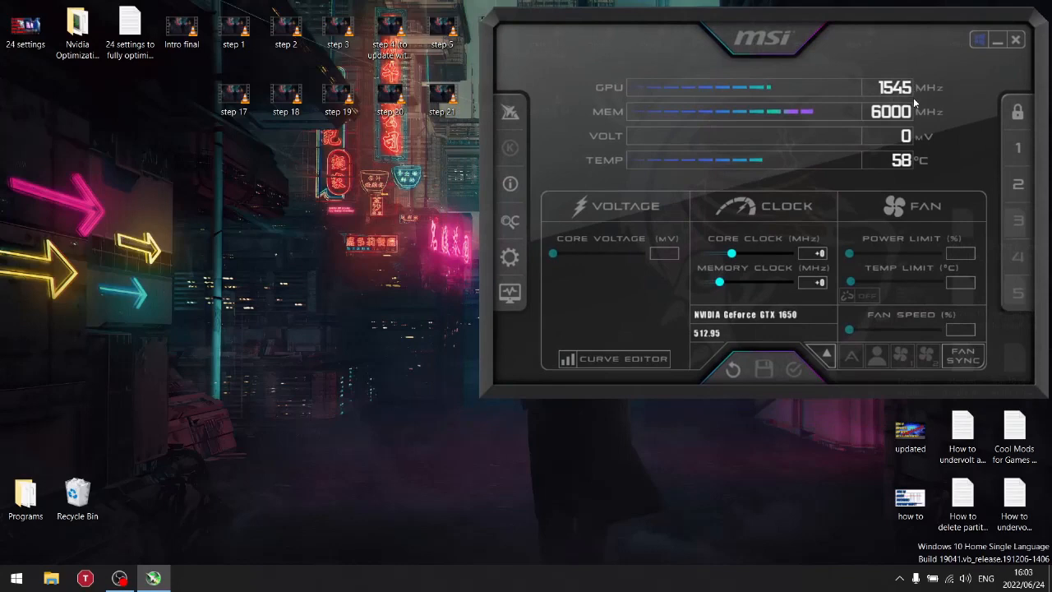
click(607, 362)
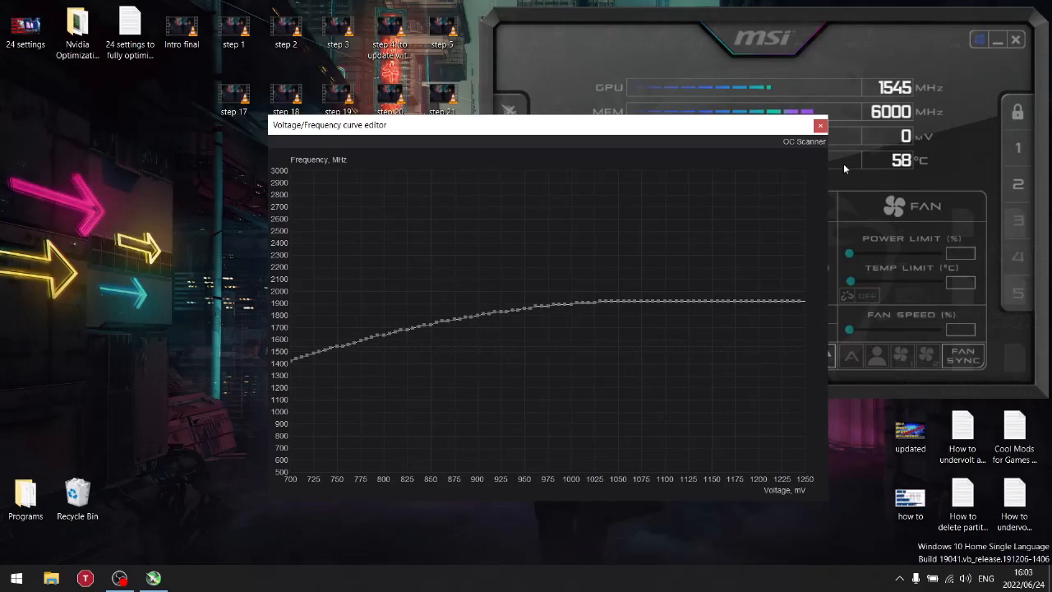
click(820, 125)
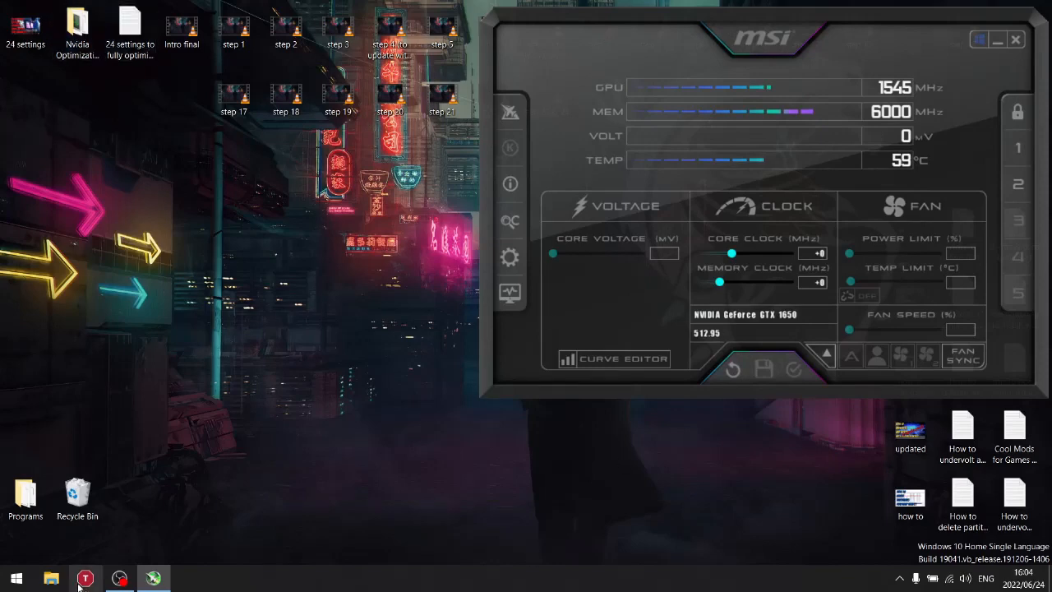
- Launch GPU-Z from its folder under Program Files (x86) on drive C, then close File Explorer
click(51, 578)
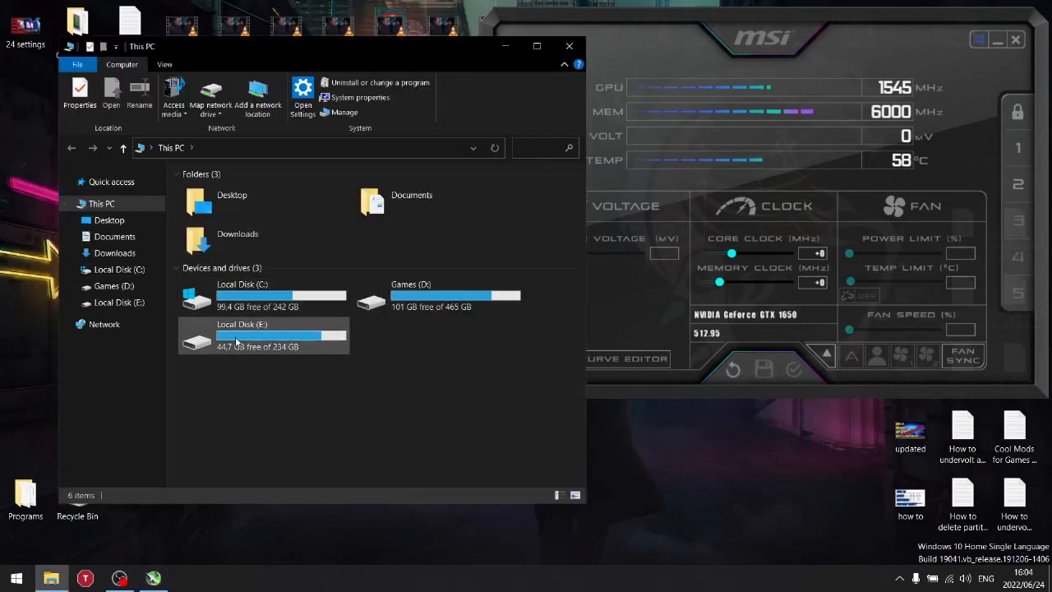
double_click(234, 296)
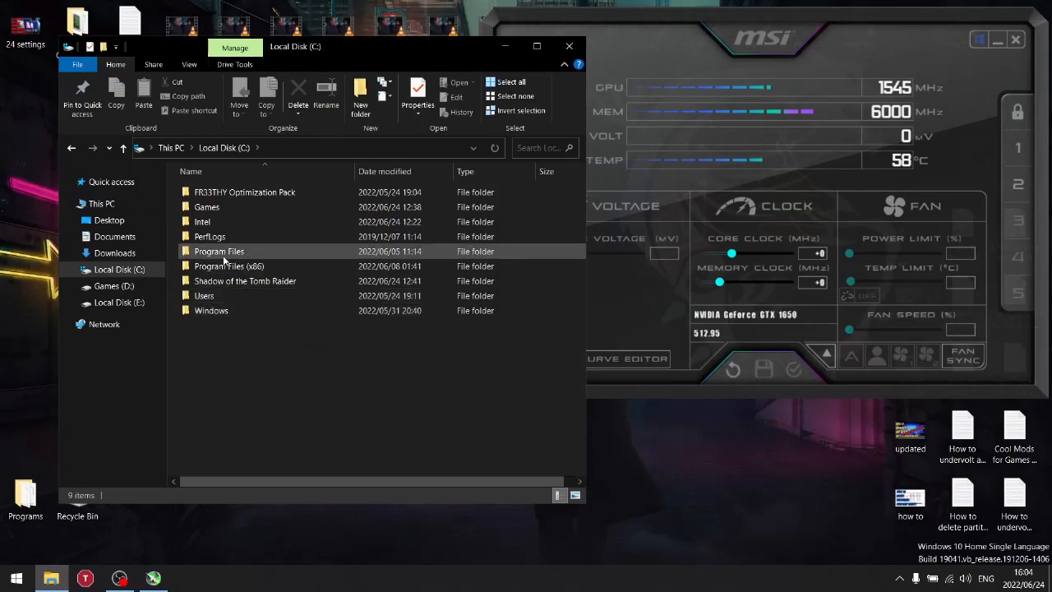
double_click(238, 267)
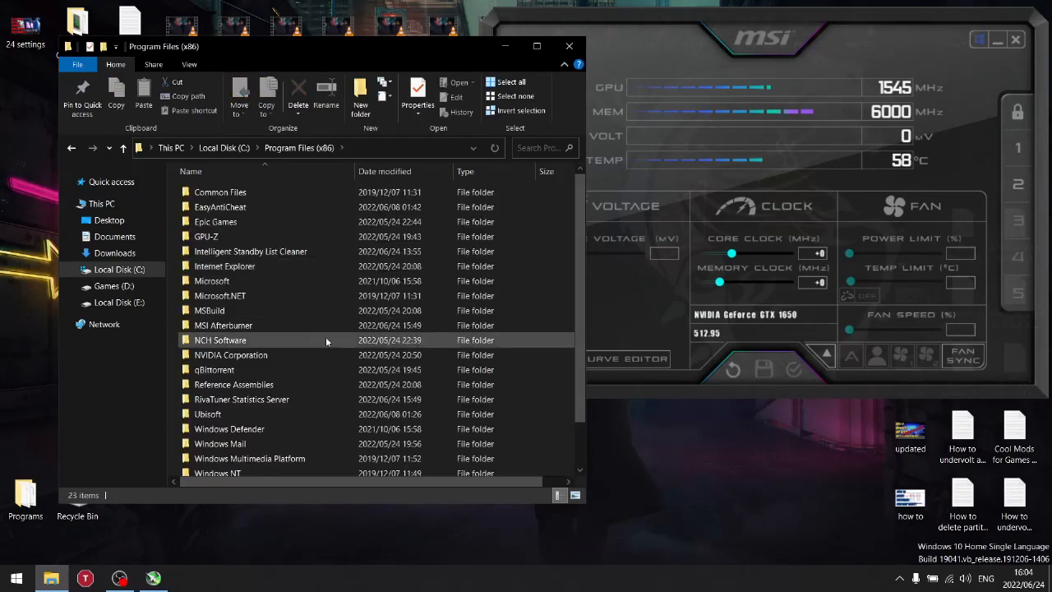
double_click(205, 237)
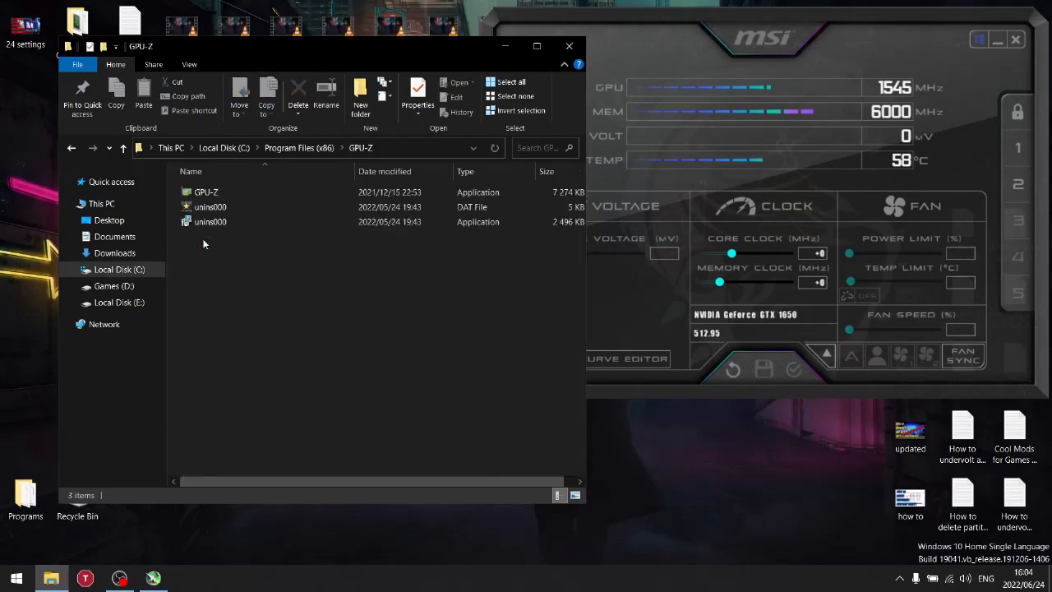
right_click(198, 194)
click(265, 220)
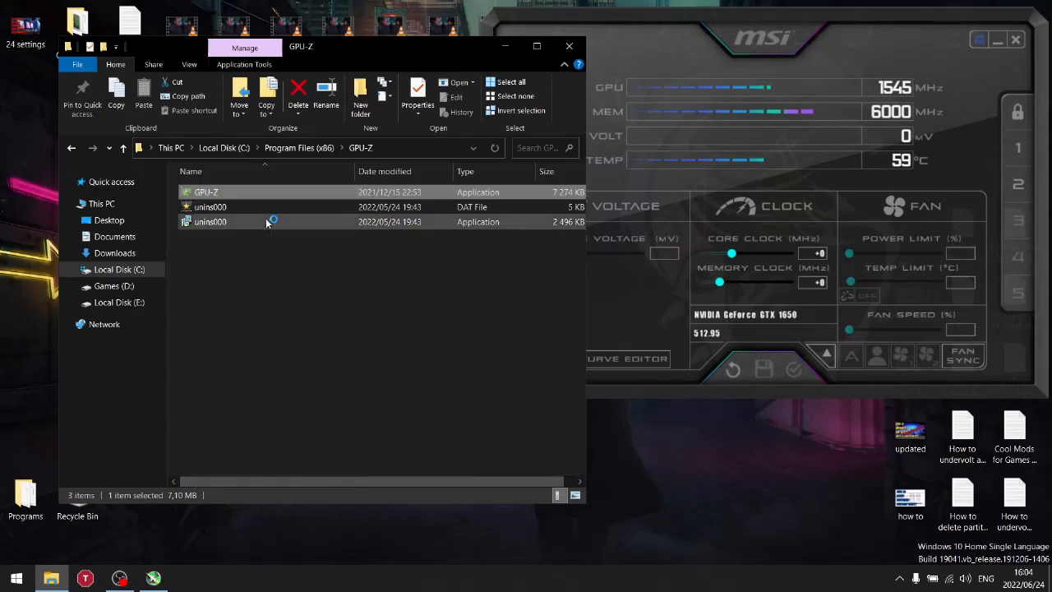
click(569, 46)
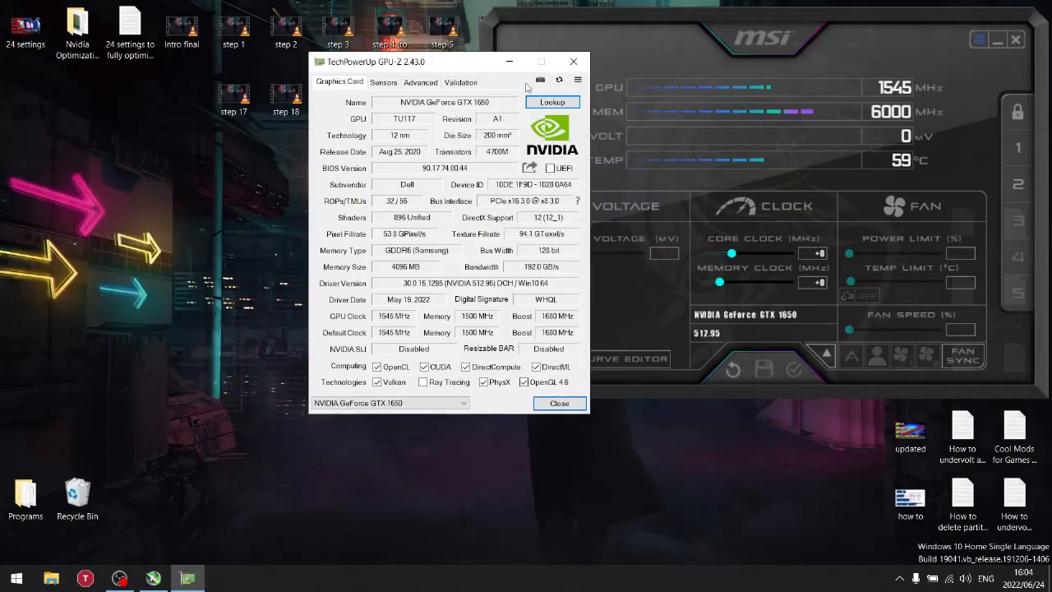
- Place the GPU-Z window beside MSI Afterburner and check the graphics card's boost clock
drag(473, 64, 363, 45)
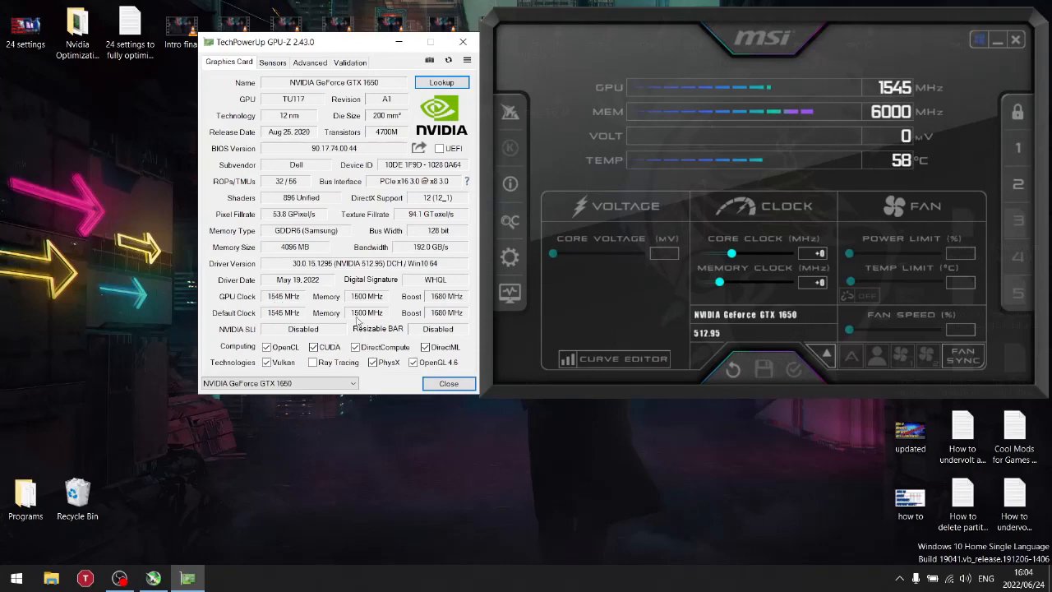
mouse_move(442, 302)
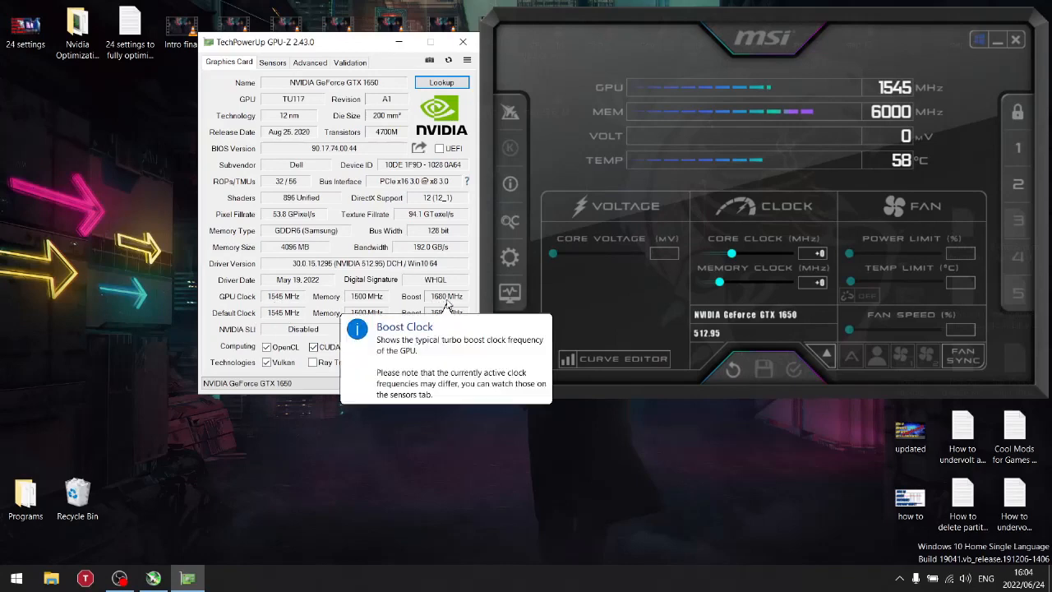
- Close GPU-Z, lower the 900 mV point on the voltage/frequency curve to 1785 MHz, and apply the change
click(464, 43)
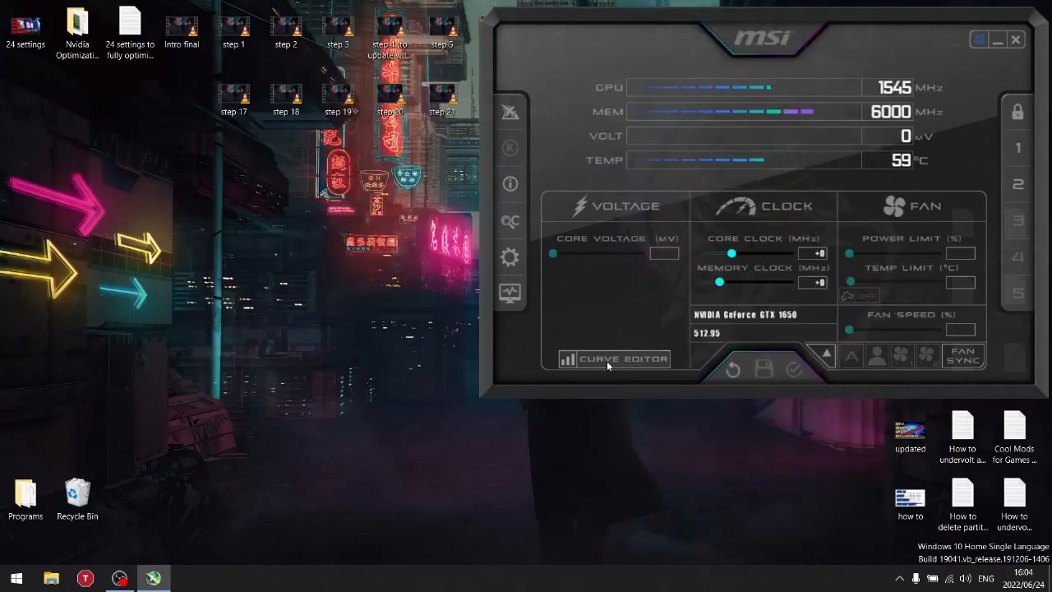
click(609, 362)
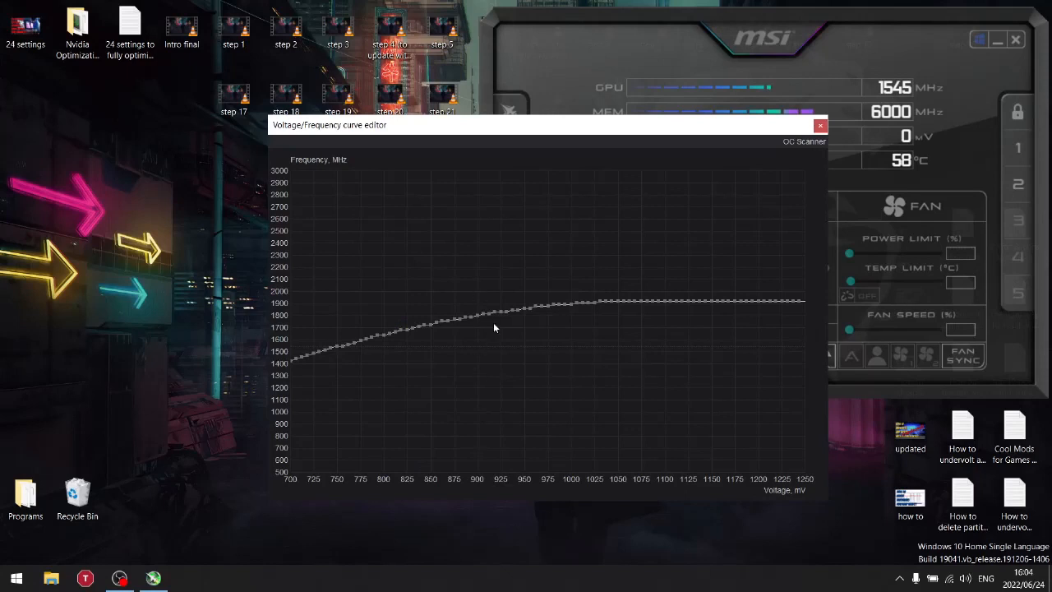
mouse_move(478, 315)
drag(479, 318, 478, 331)
key(Down)
key(Down)
key(Down)
key(Down)
key(Down)
key(Down)
key(Down)
key(Down)
click(820, 125)
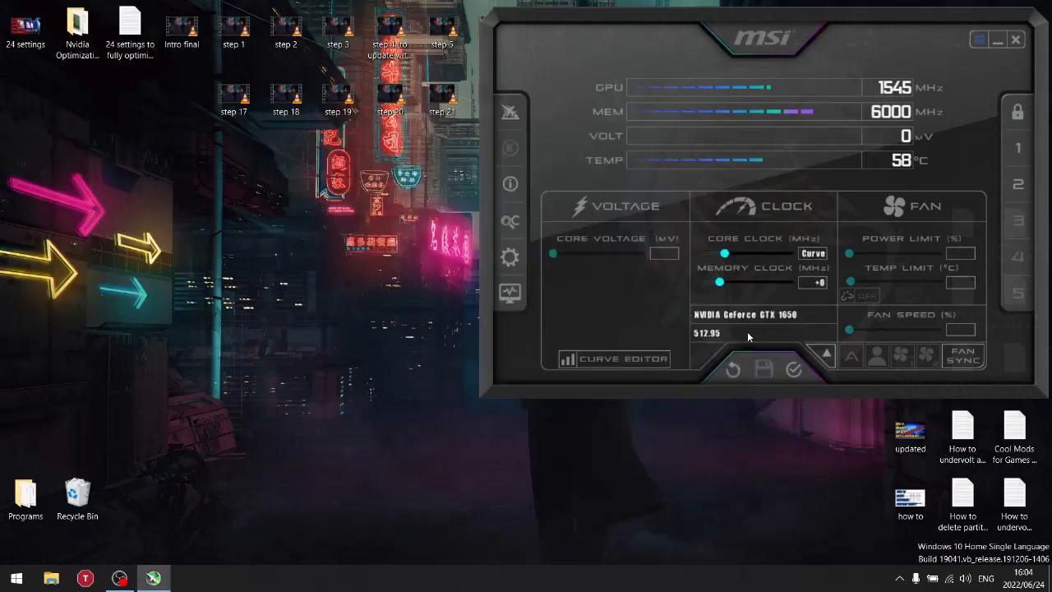
click(794, 371)
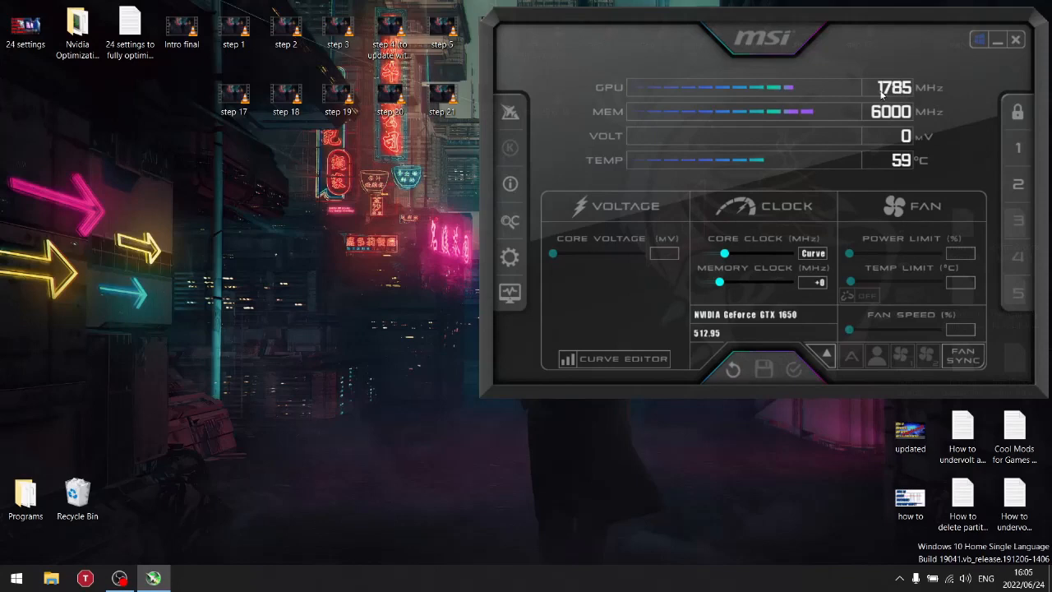
- Reopen the curve editor, lower the 1037 mV point by 136 MHz to 1784 MHz, and close the editor
click(603, 365)
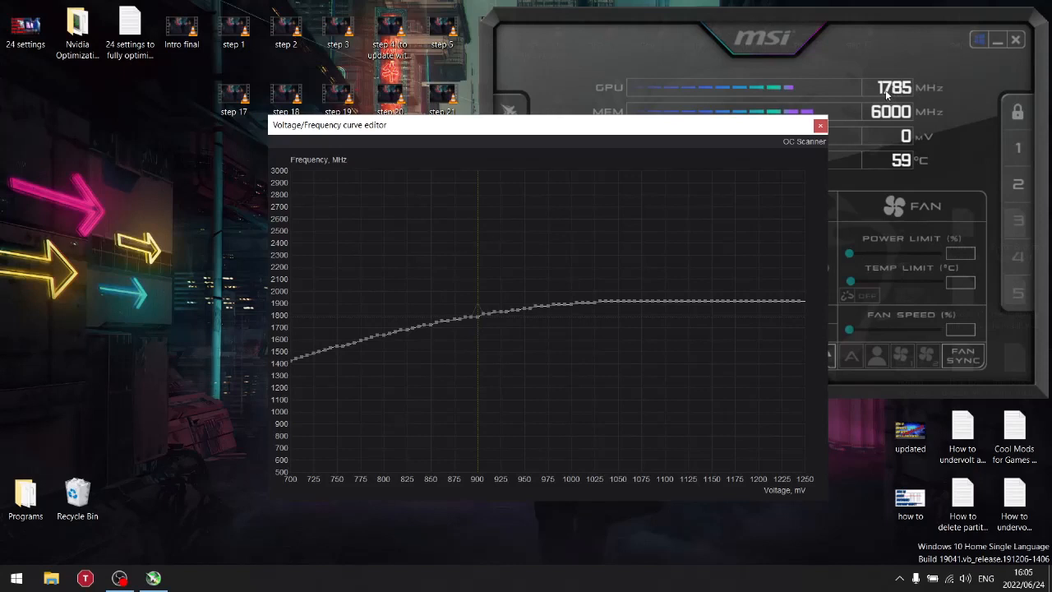
click(478, 319)
drag(606, 302, 606, 321)
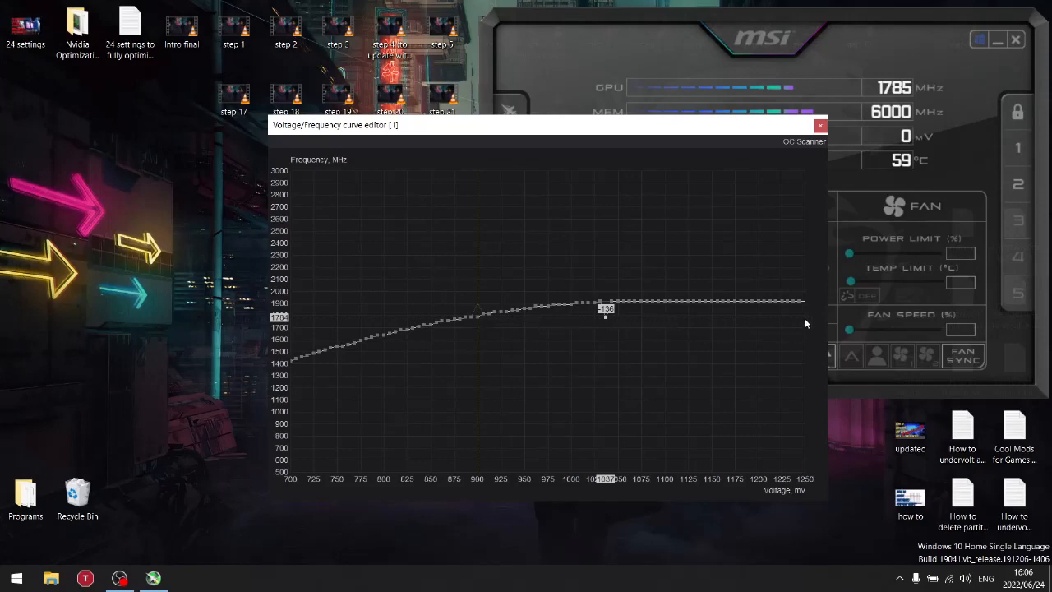
click(819, 126)
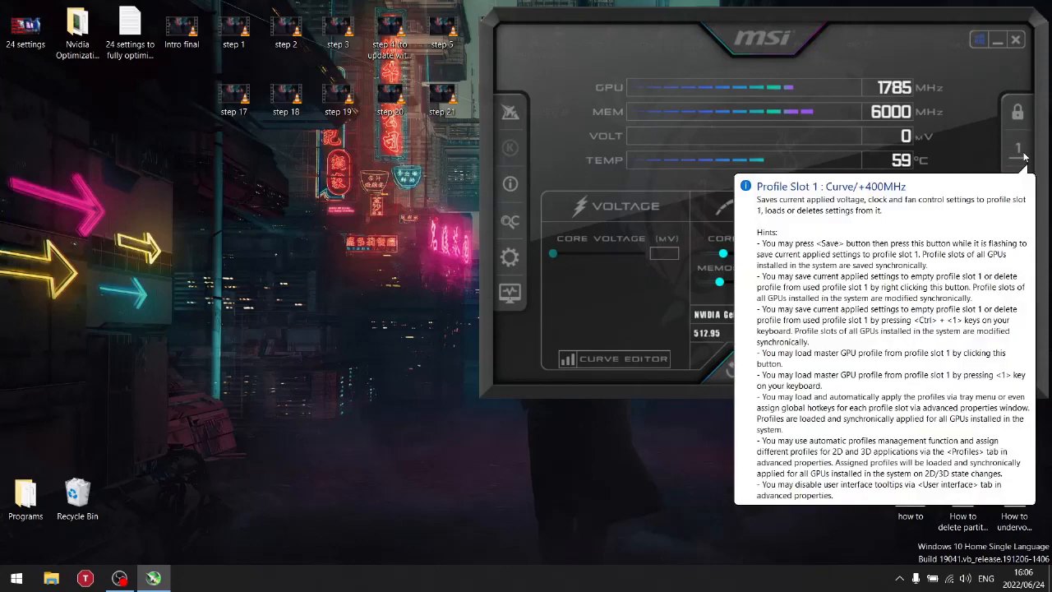
- Load and apply profile 1, then inspect its voltage/frequency curve in the curve editor
click(1022, 155)
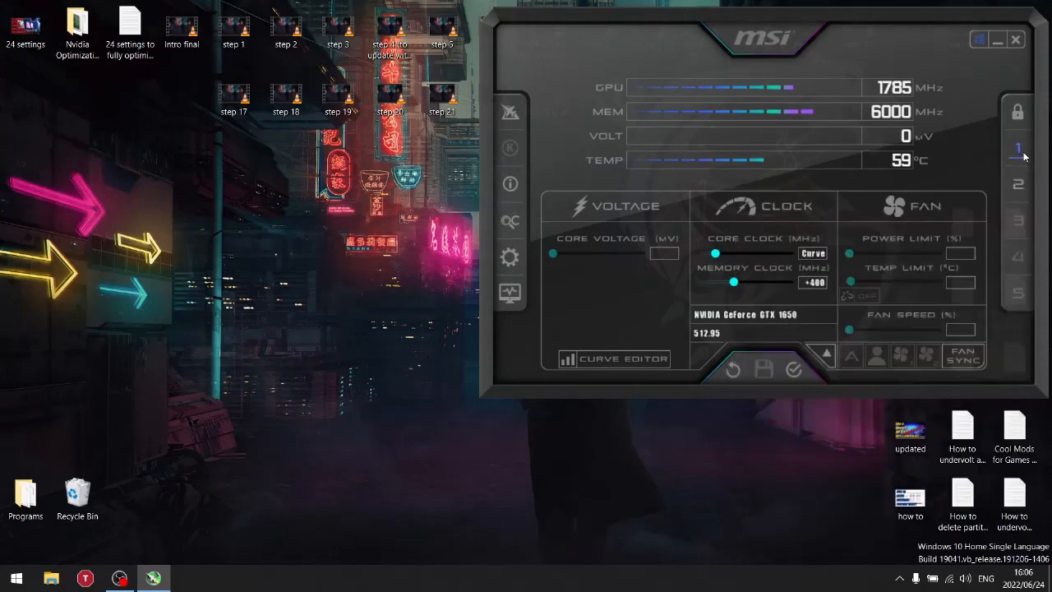
click(791, 372)
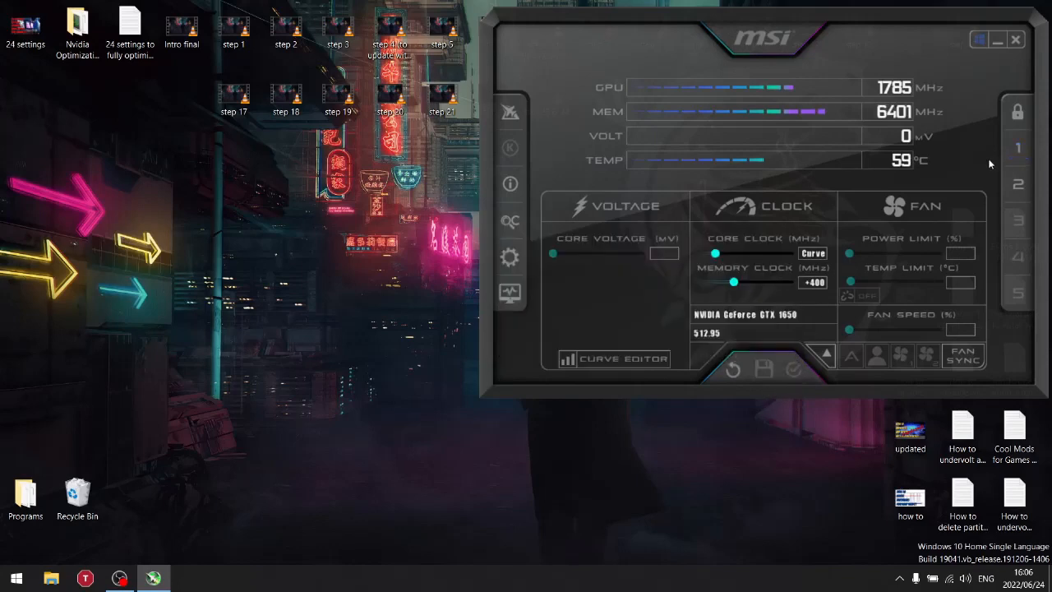
click(612, 359)
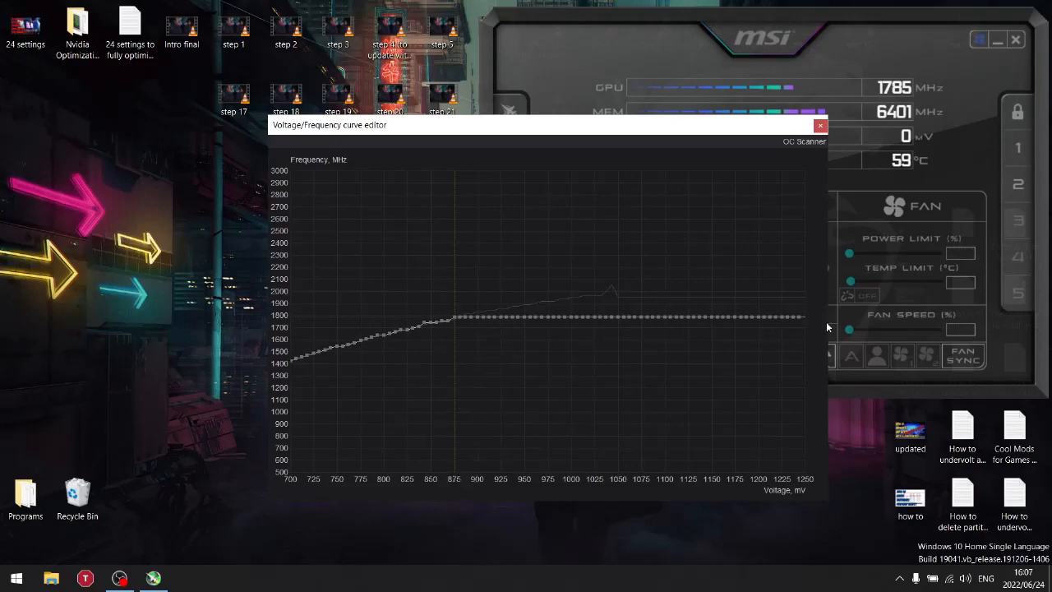
click(820, 125)
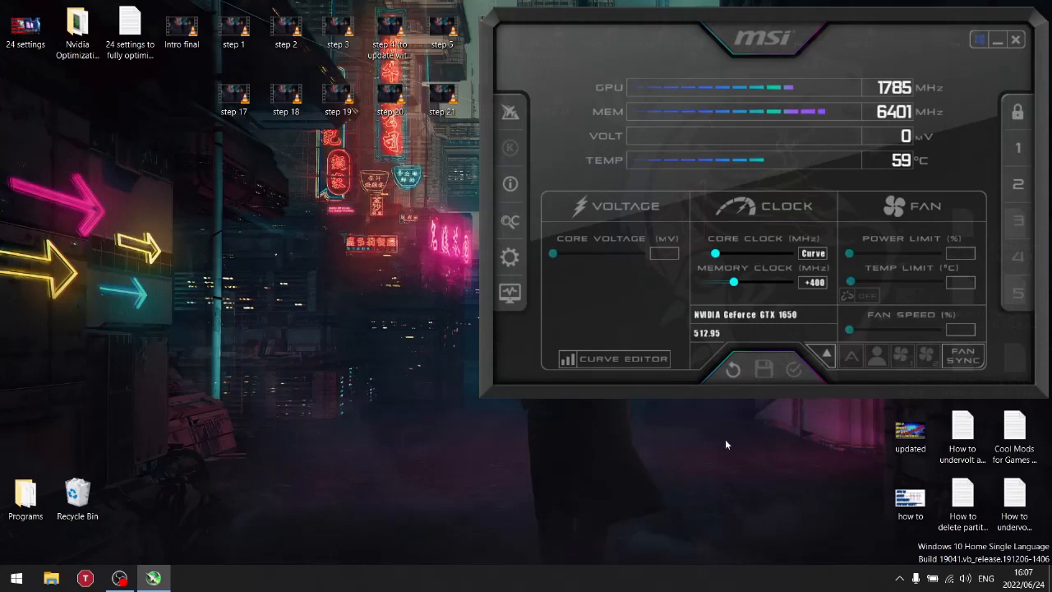
click(618, 362)
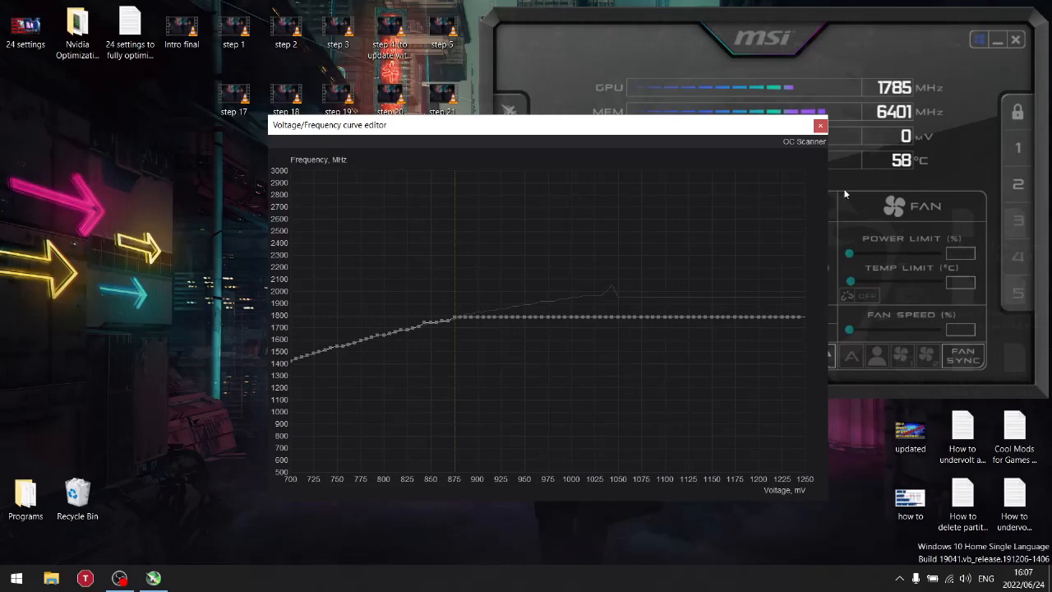
click(819, 126)
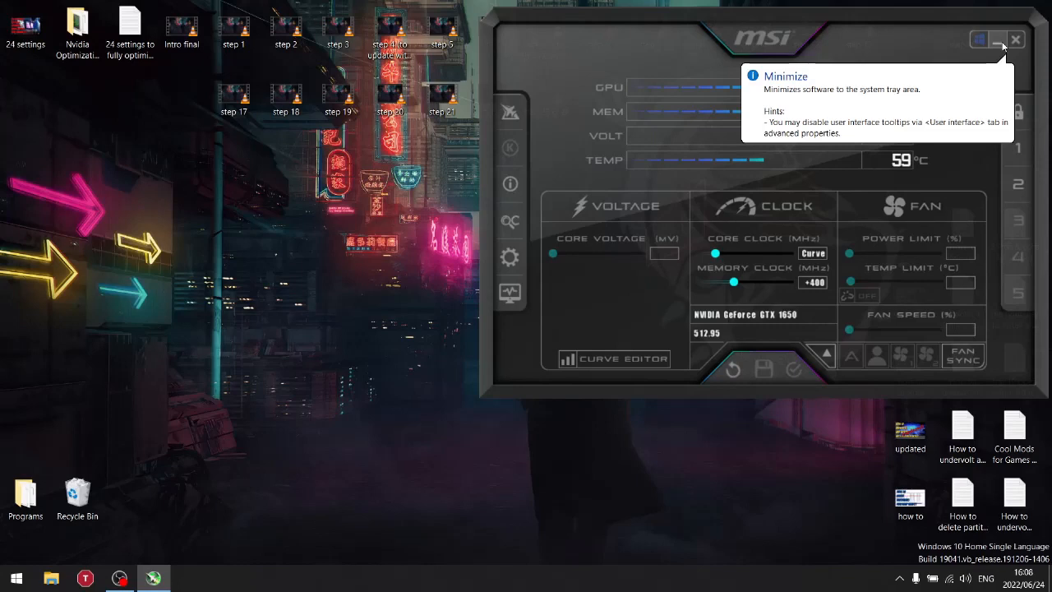
click(630, 364)
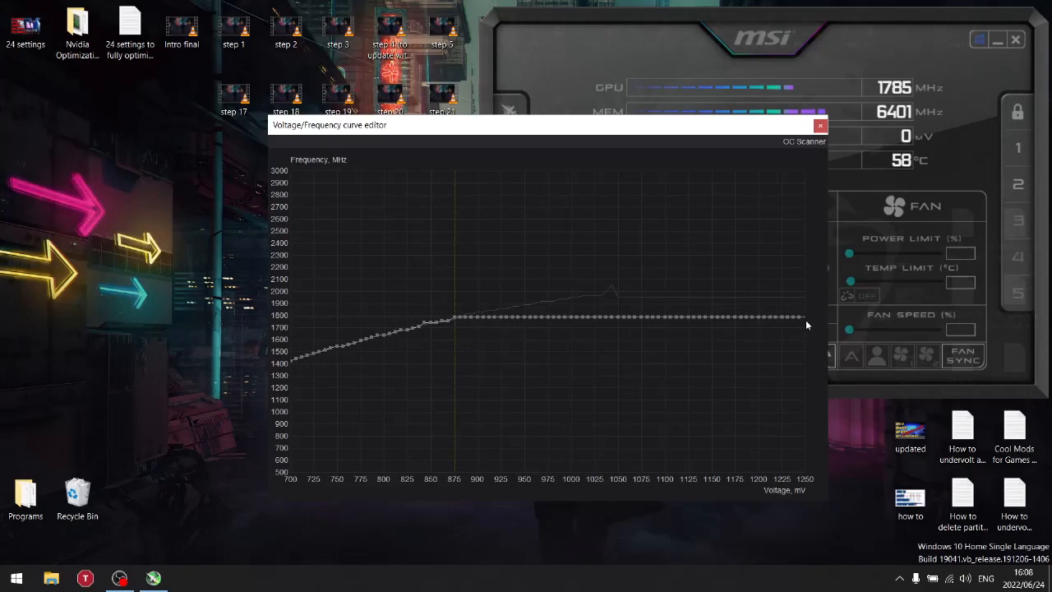
click(821, 125)
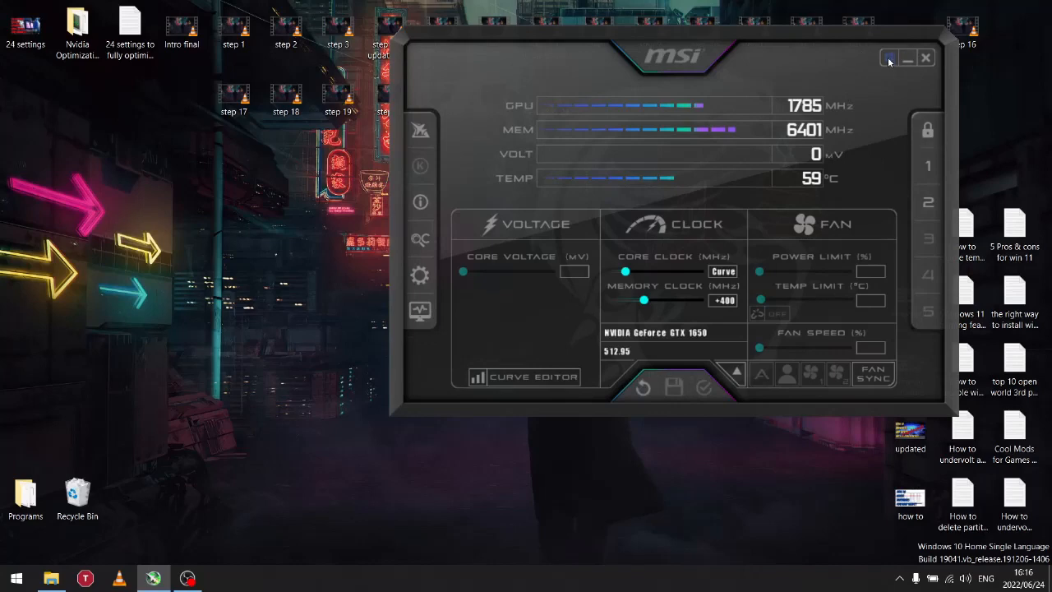
- Check the startup options in the general properties, then load and apply profile 1 and toggle applying overclocking at system startup
click(420, 275)
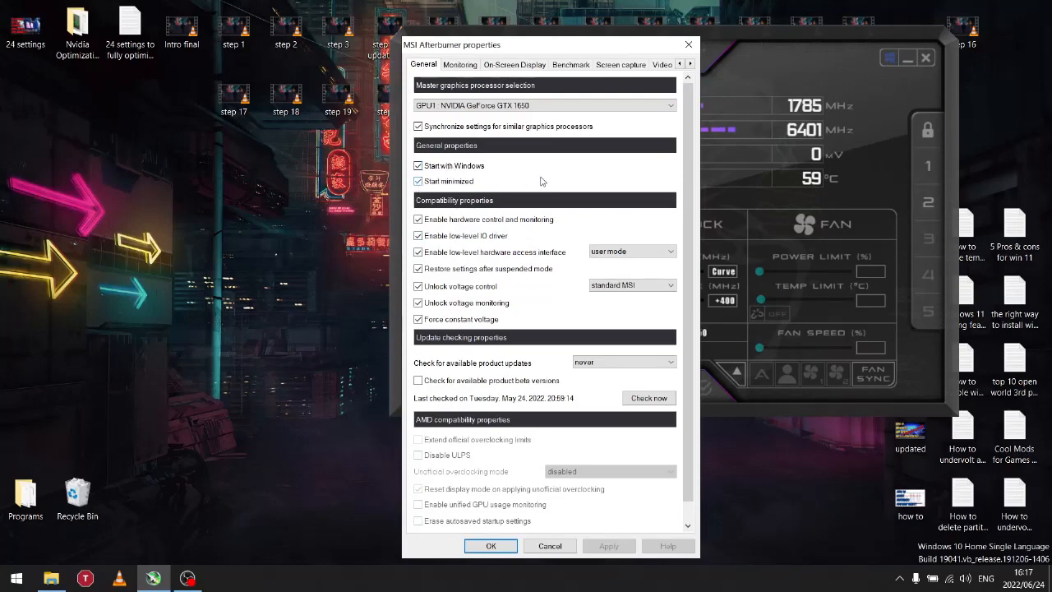
click(689, 44)
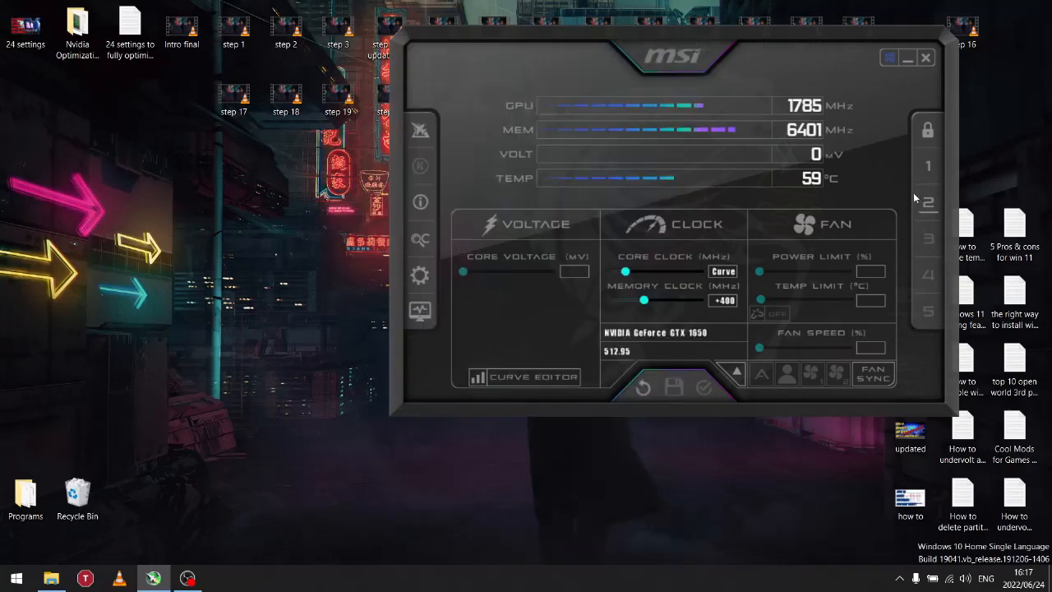
click(929, 173)
click(929, 131)
click(928, 169)
click(704, 386)
click(894, 62)
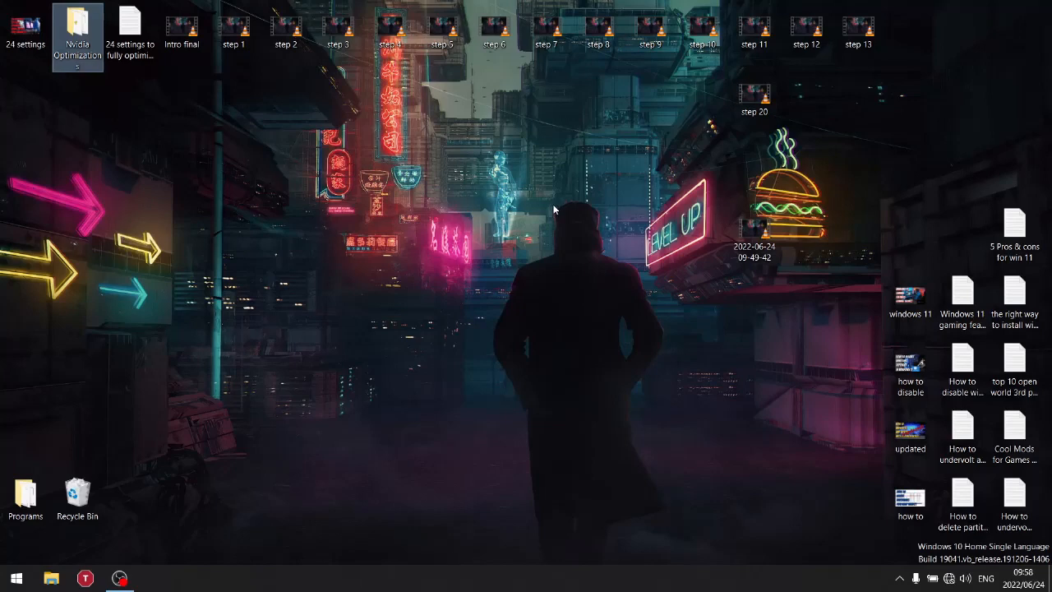
- Open GameDVR Registry Tweaks from the Nvidia Optimizations folder for editing, review its registry entries, and close the file
double_click(74, 30)
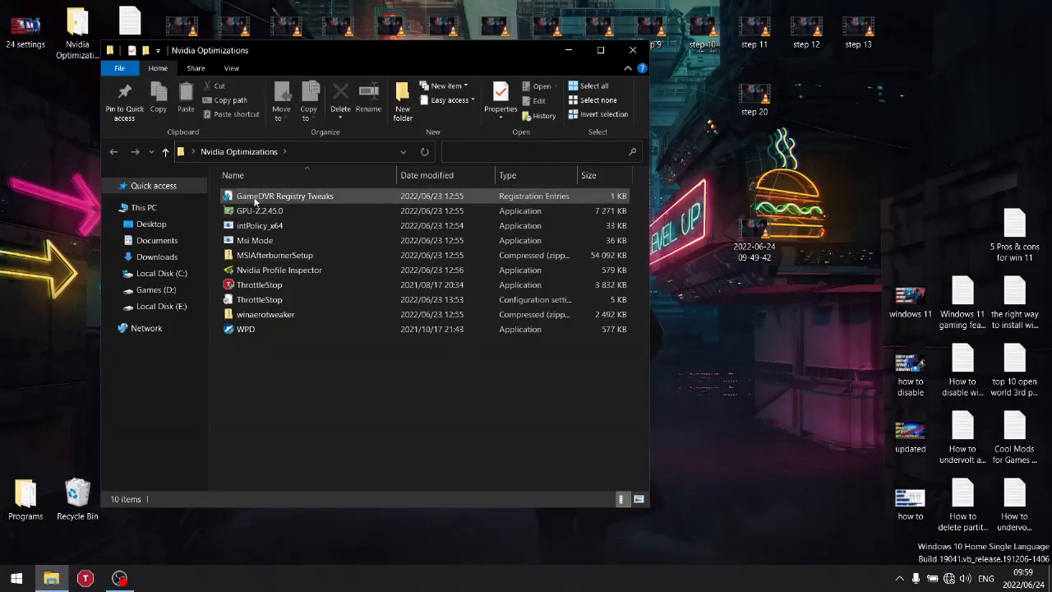
right_click(253, 201)
click(285, 224)
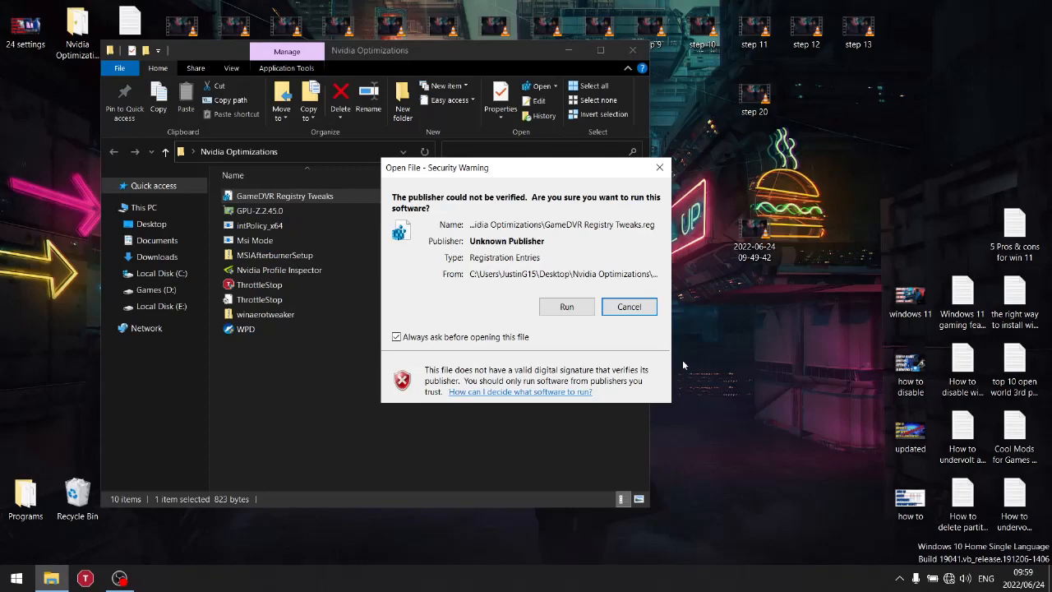
click(565, 306)
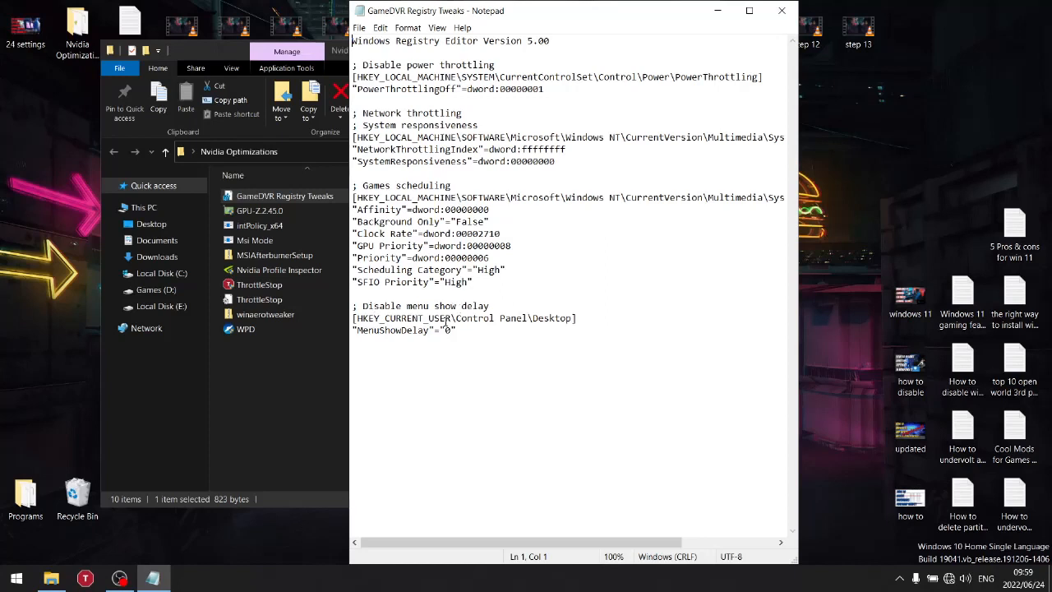
click(787, 18)
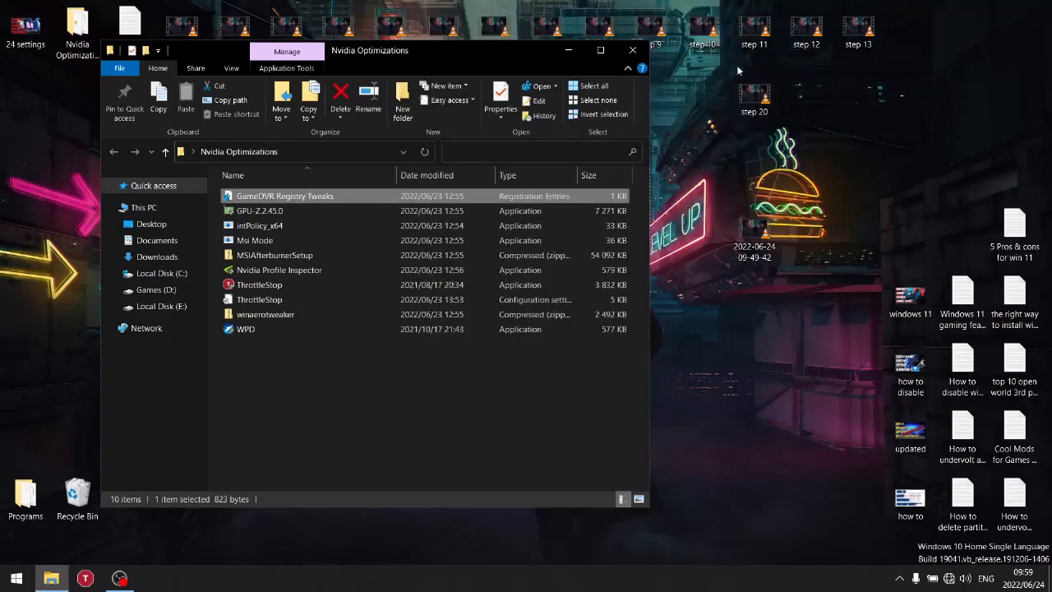
- Merge the GameDVR Registry Tweaks file into the registry, accepting the security prompts, and close the folder
right_click(260, 197)
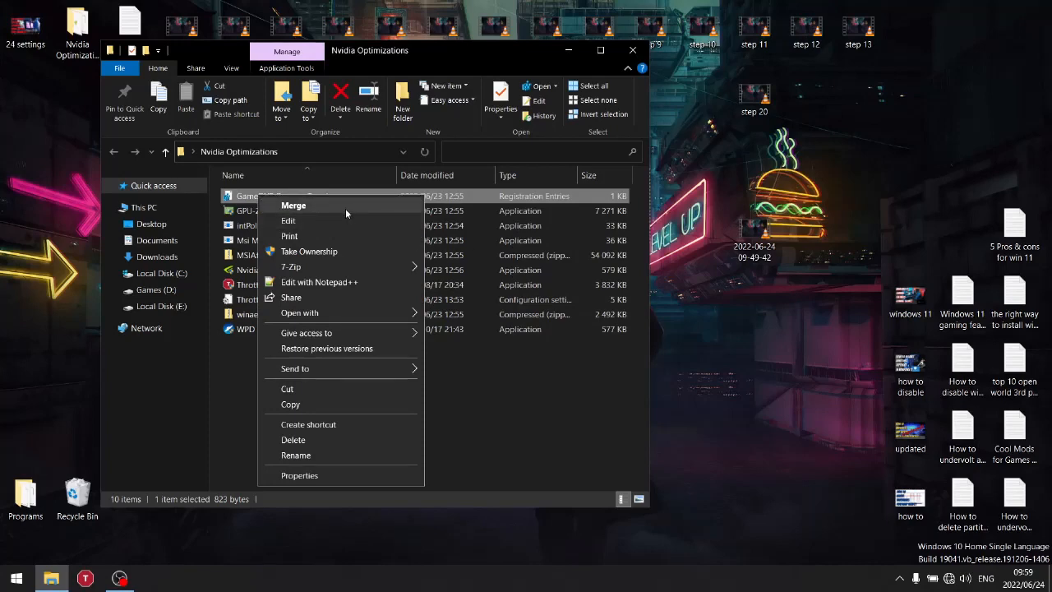
click(345, 210)
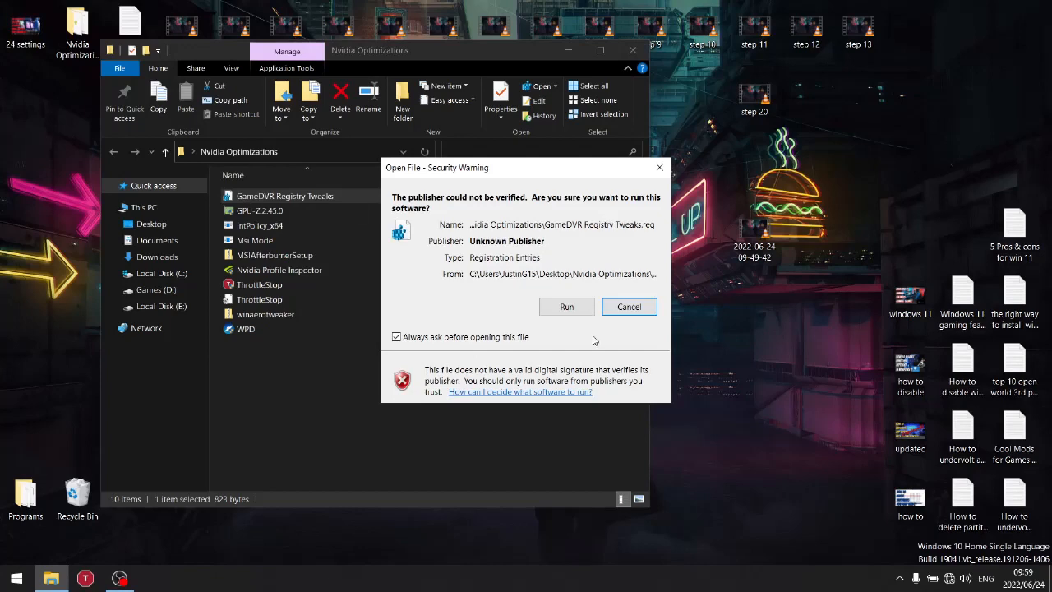
click(564, 307)
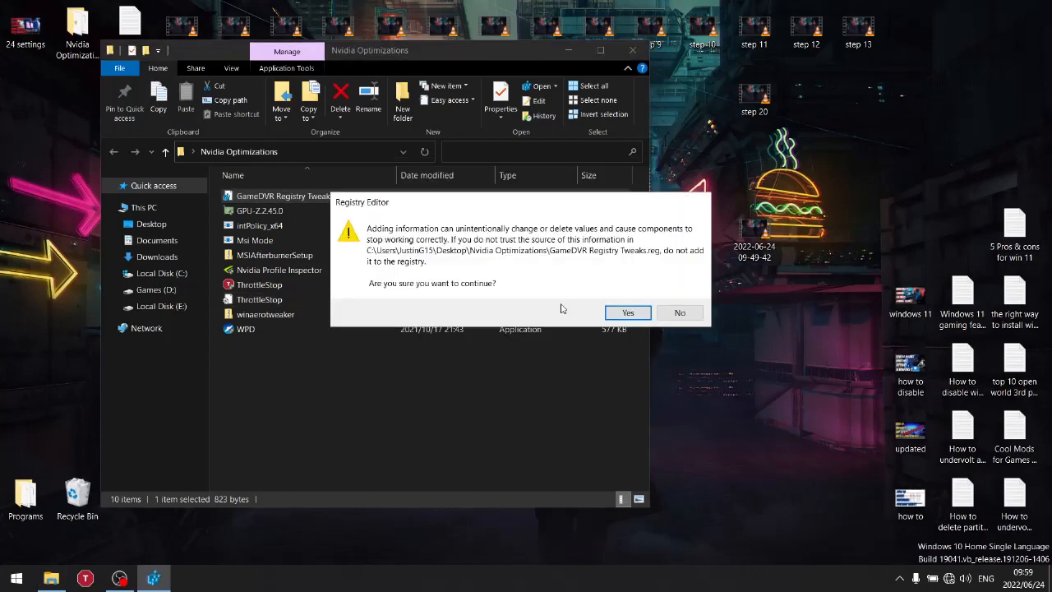
click(627, 313)
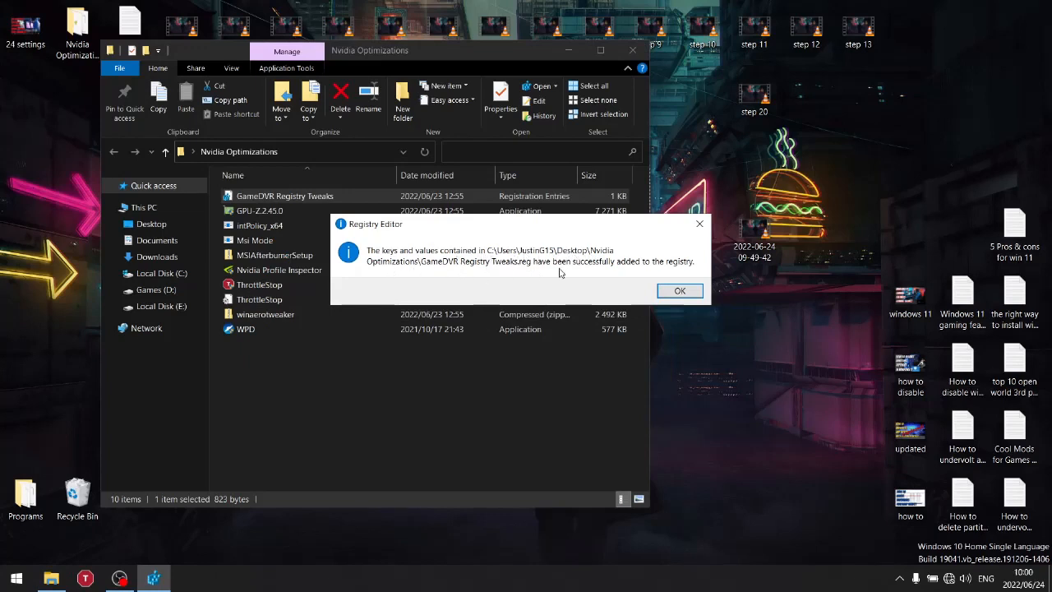
click(679, 291)
click(633, 51)
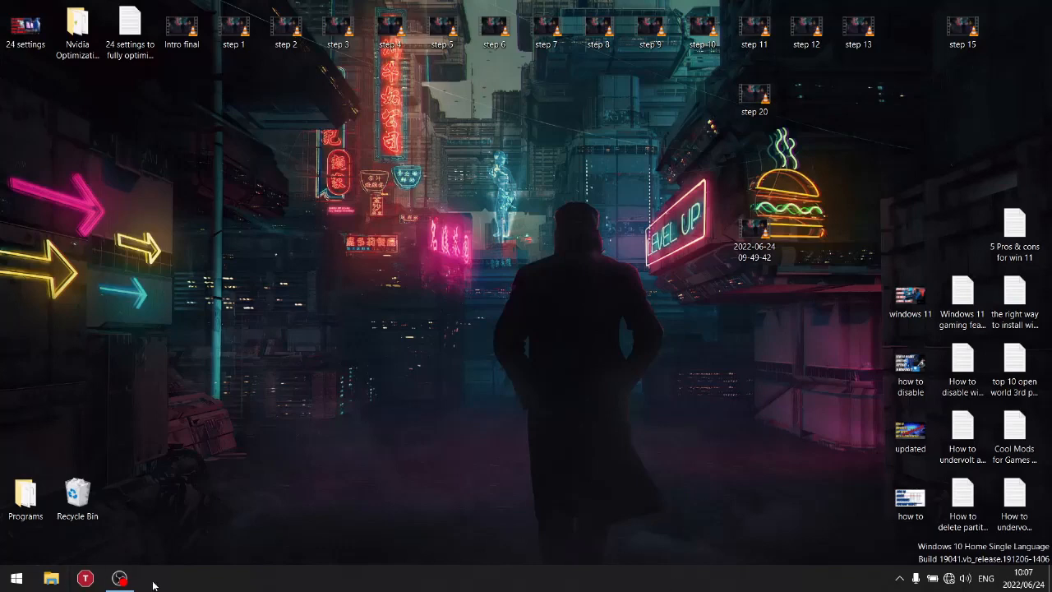
- Launch Registry Editor with the regedit command
key(super+r)
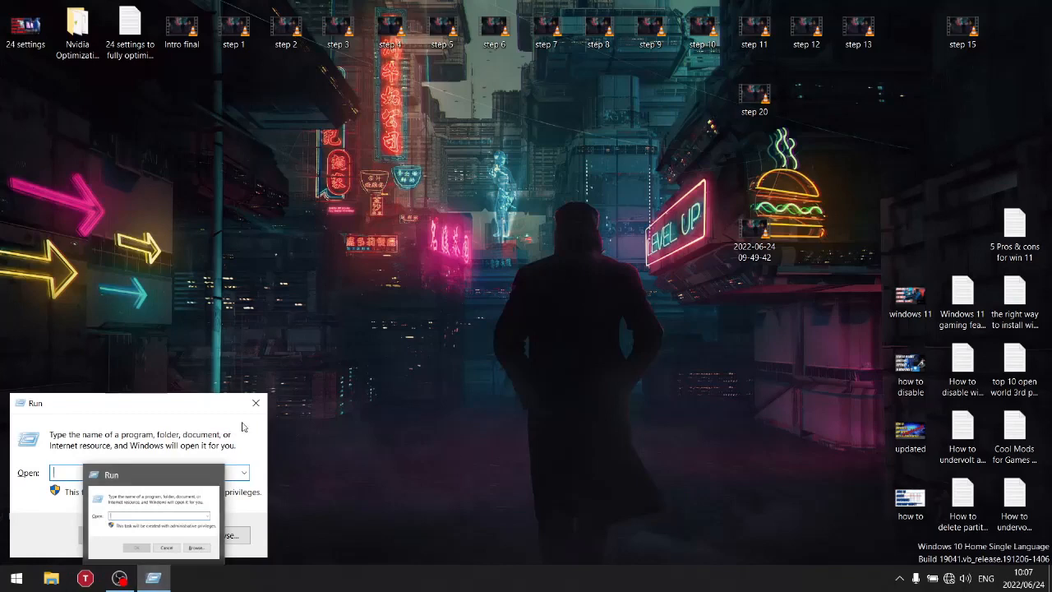
text(rege)
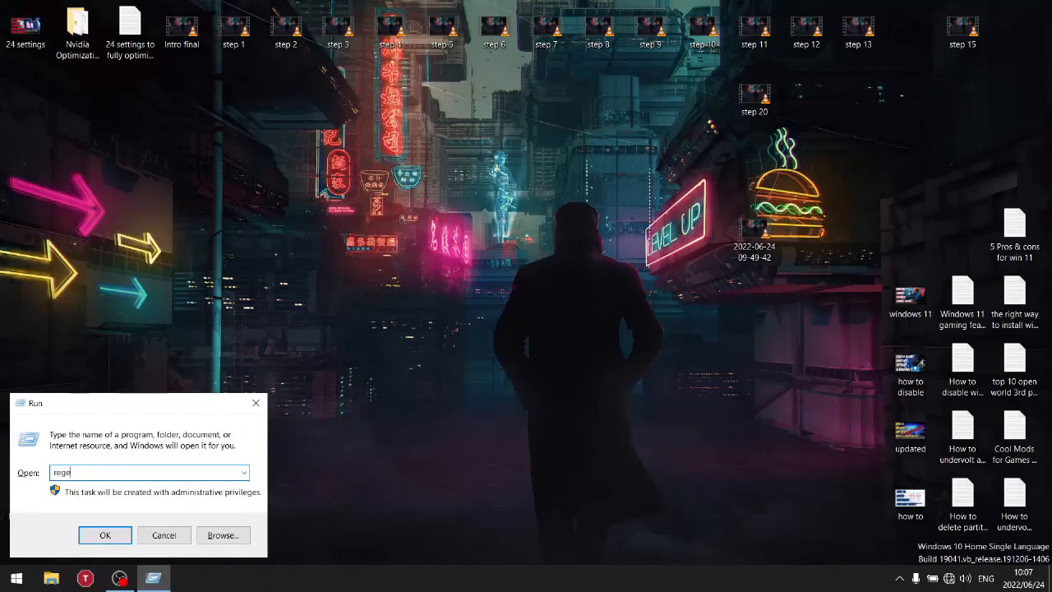
text(dit)
key(Return)
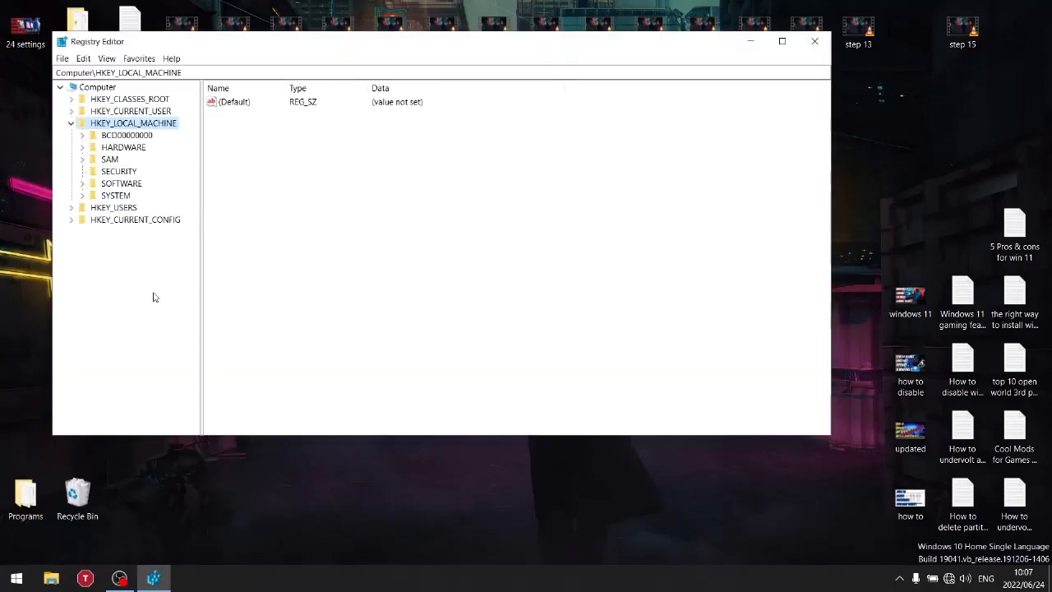
- Expand the registry tree through HKEY_LOCAL_MACHINE, SOFTWARE, Policies and Microsoft down to the Windows Defender key
click(71, 123)
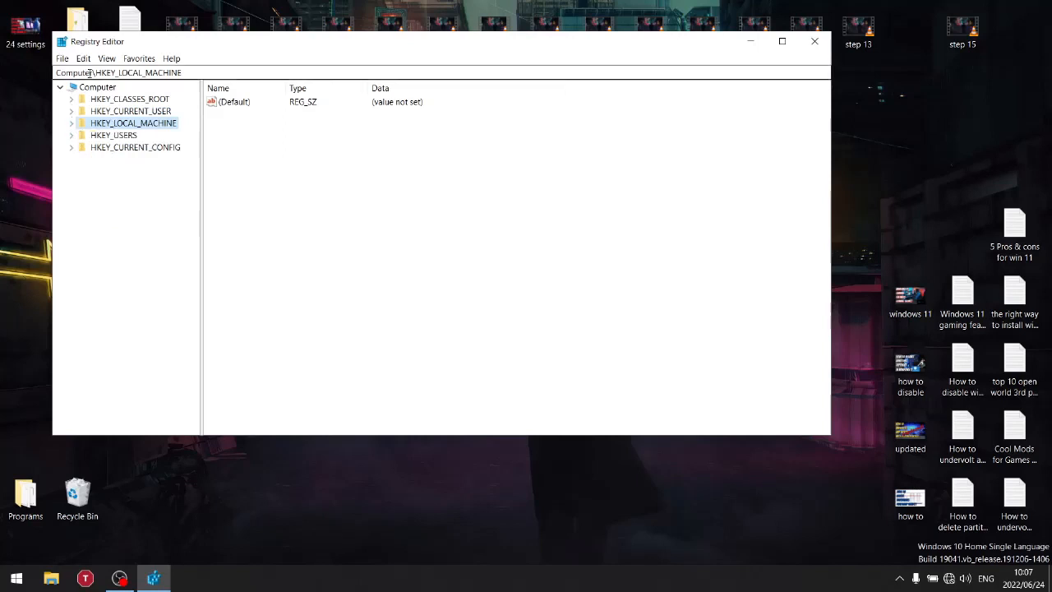
click(72, 123)
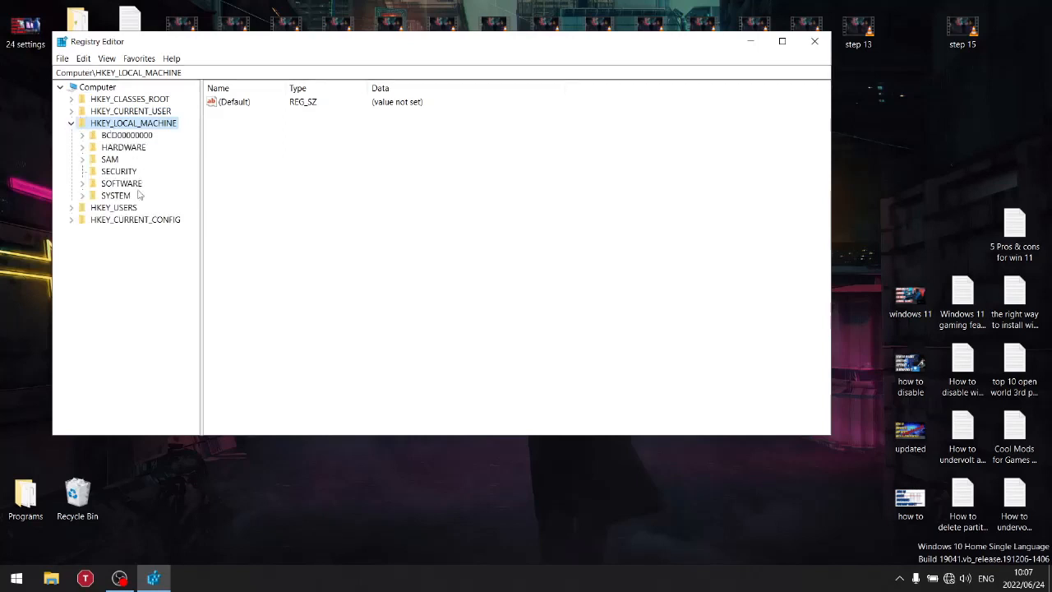
click(84, 184)
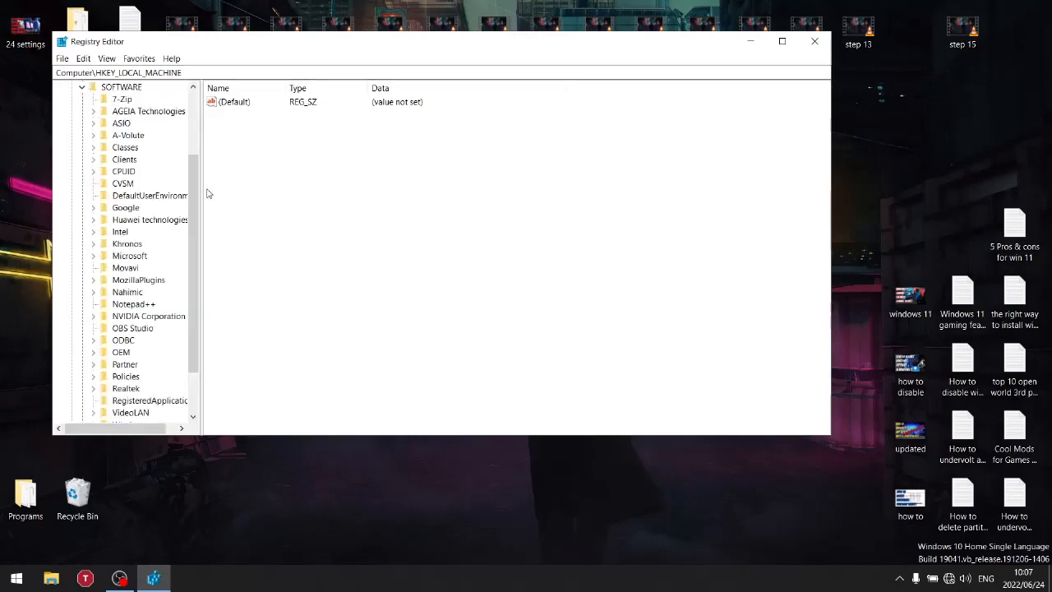
scroll(170, 330, down, 2)
scroll(170, 330, down, 1)
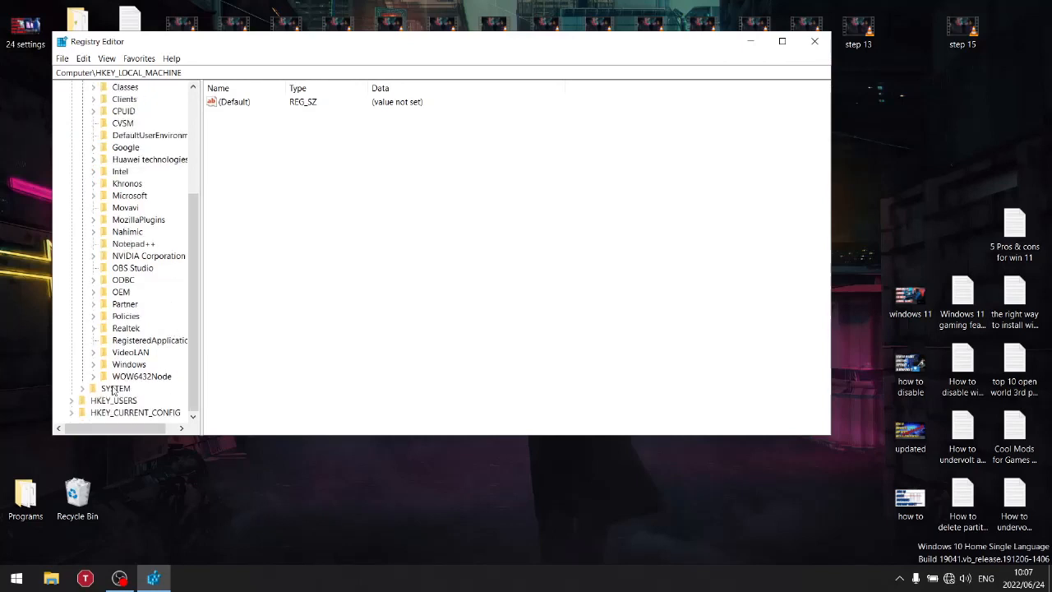
click(93, 315)
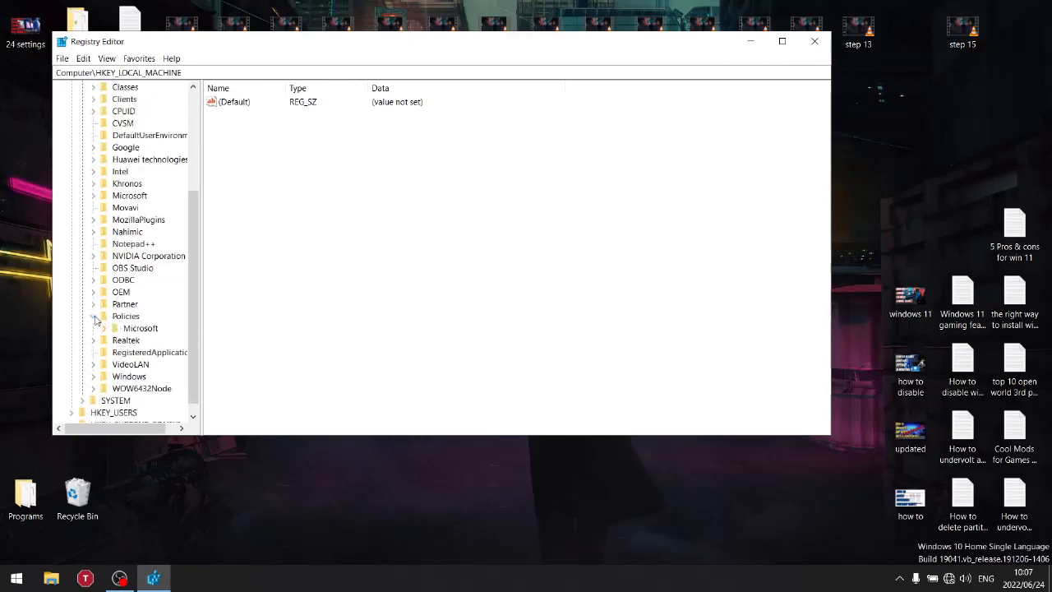
click(105, 328)
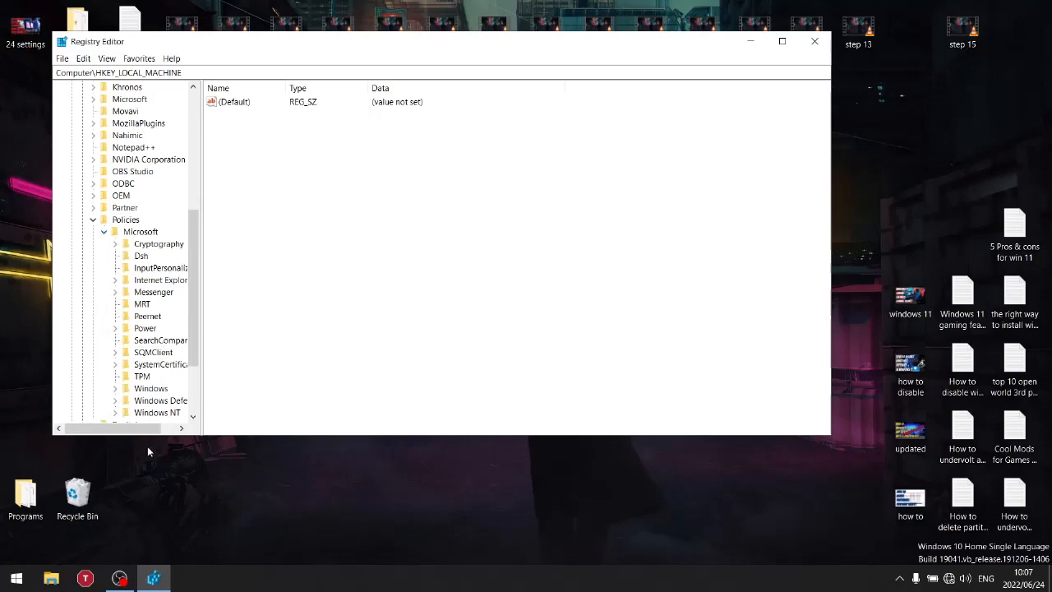
click(116, 402)
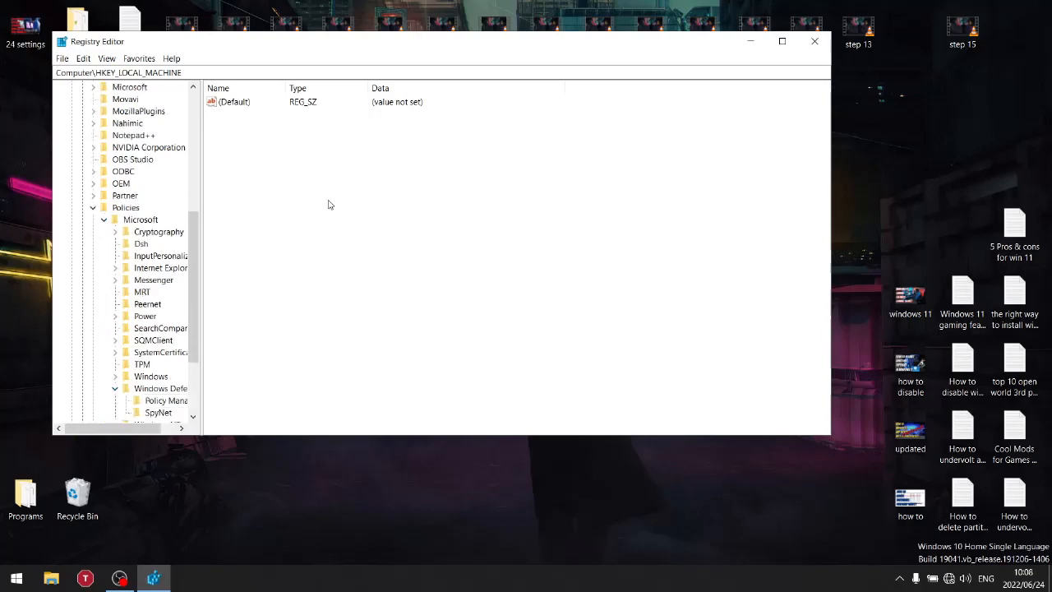
scroll(162, 359, down, 2)
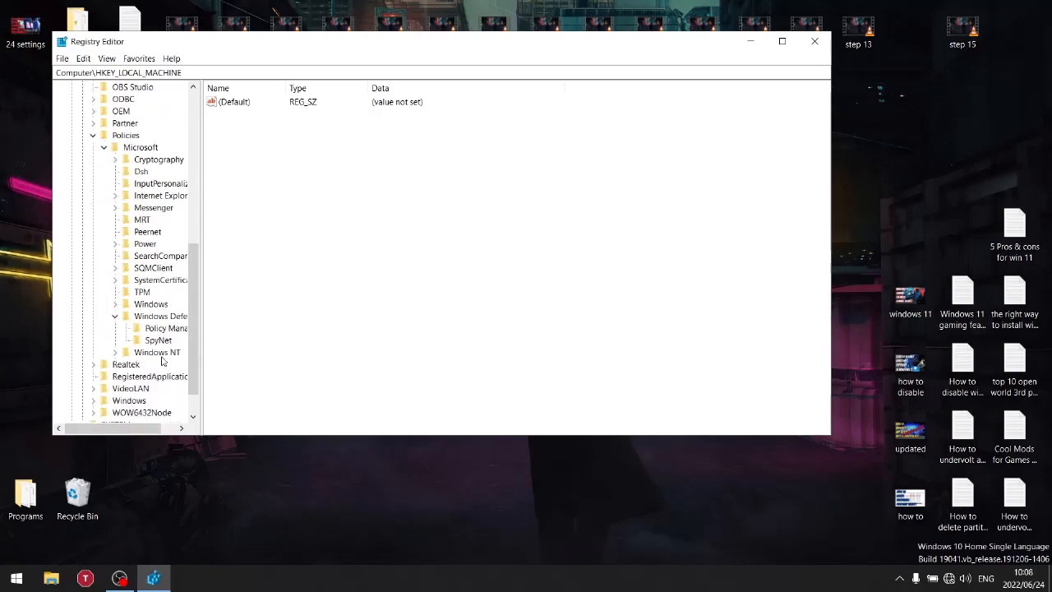
- Examine the options for adding a new key under the Windows Defender key, then dismiss them
right_click(152, 318)
mouse_move(189, 339)
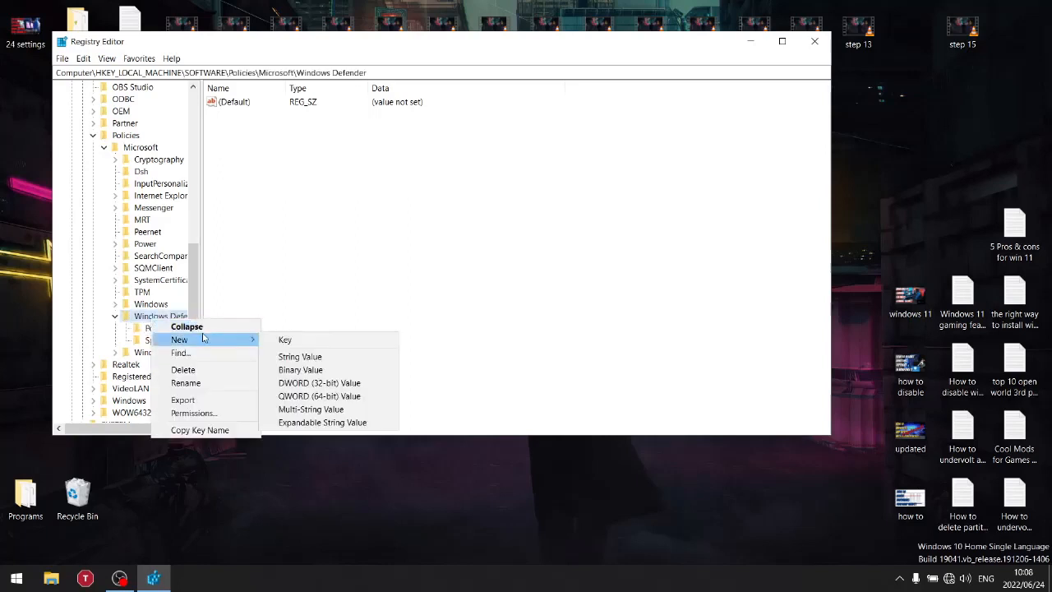
click(70, 321)
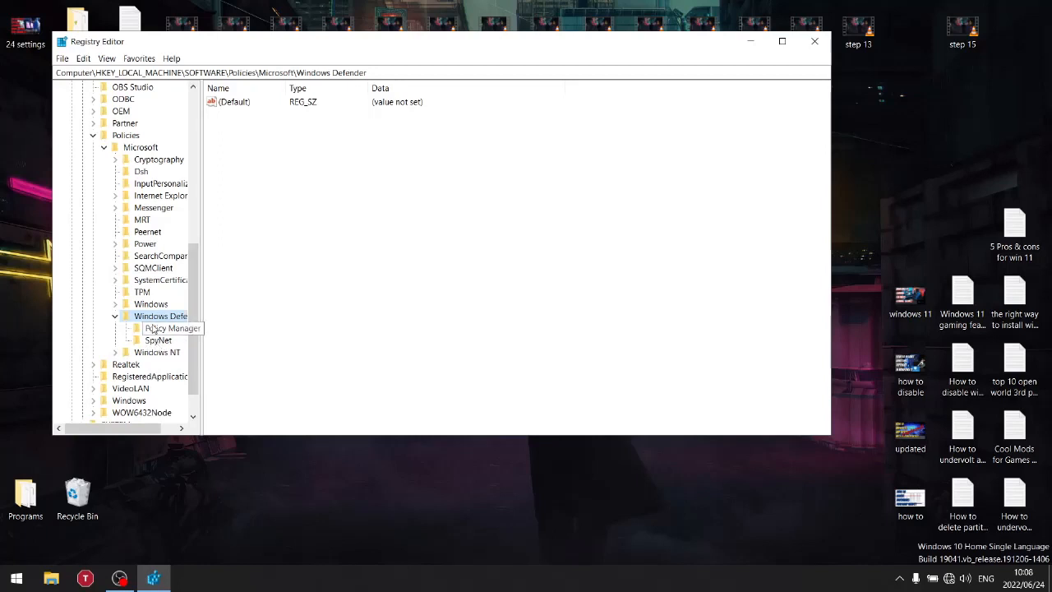
- Select the SpyNet key under Windows Defender and examine the new value types, such as DWORD (32-bit), without creating one
click(160, 341)
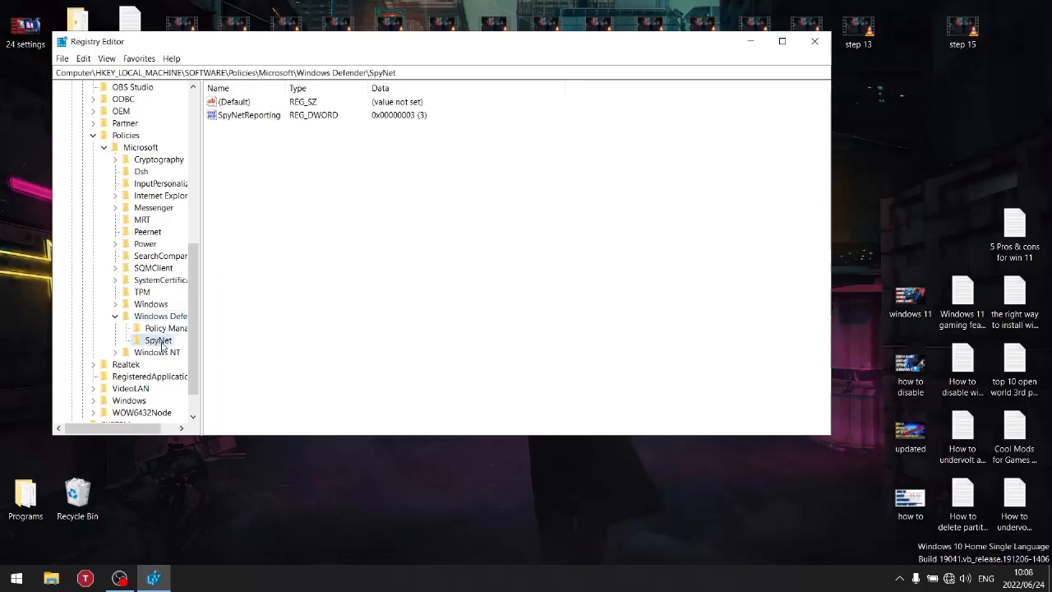
right_click(264, 167)
mouse_move(325, 170)
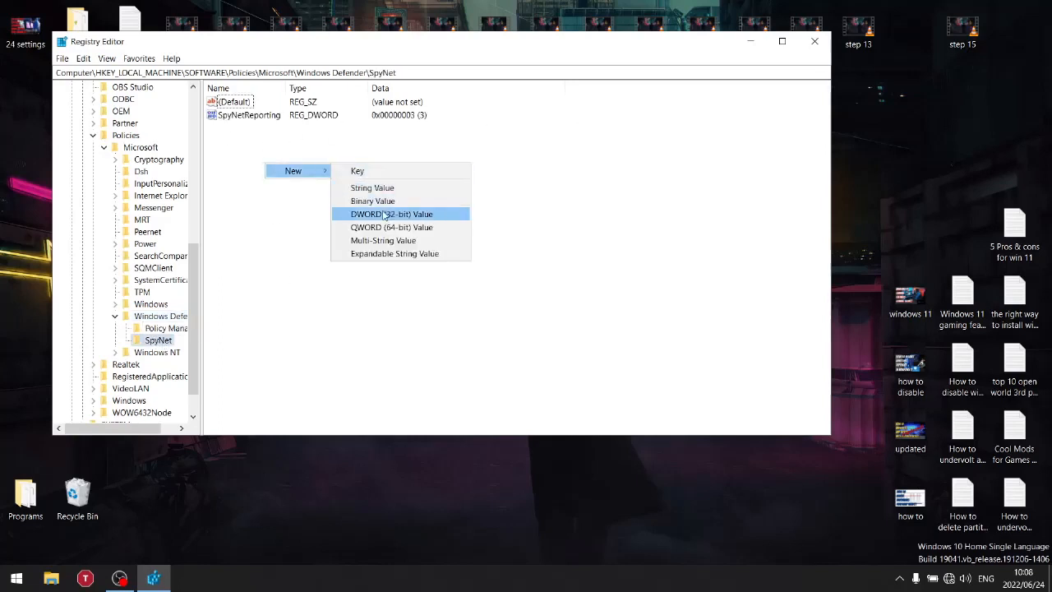
click(595, 189)
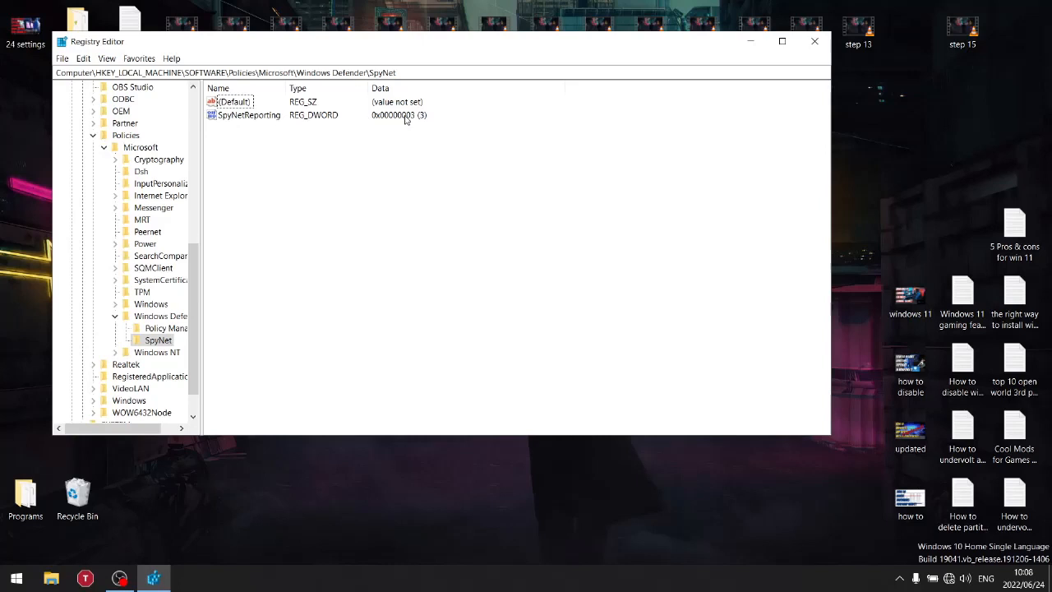
- Open the SpyNetReporting DWORD to check its value data, accept the dialog, and close Registry Editor
double_click(236, 116)
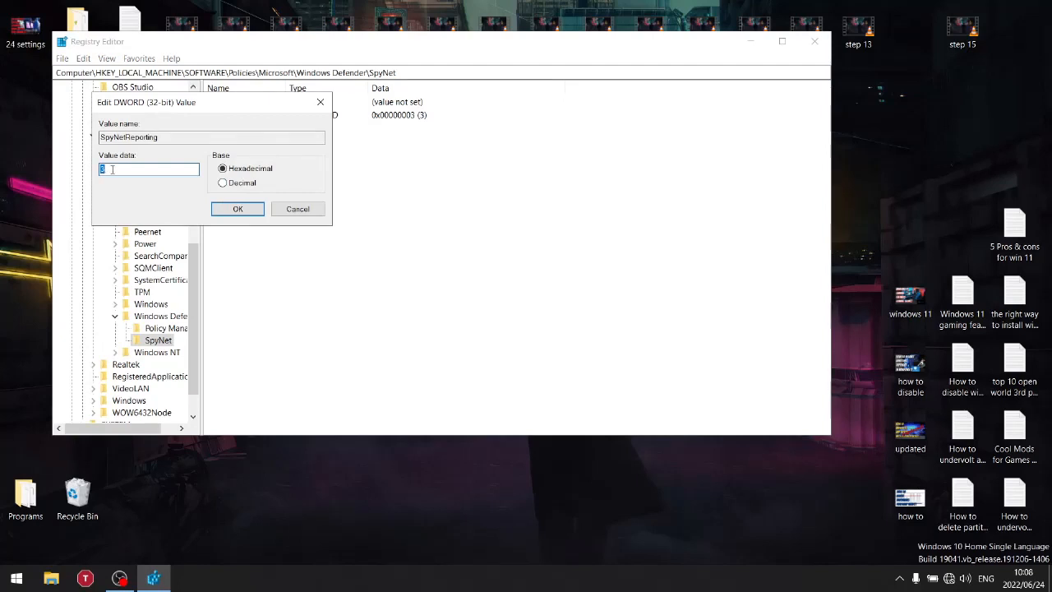
click(237, 209)
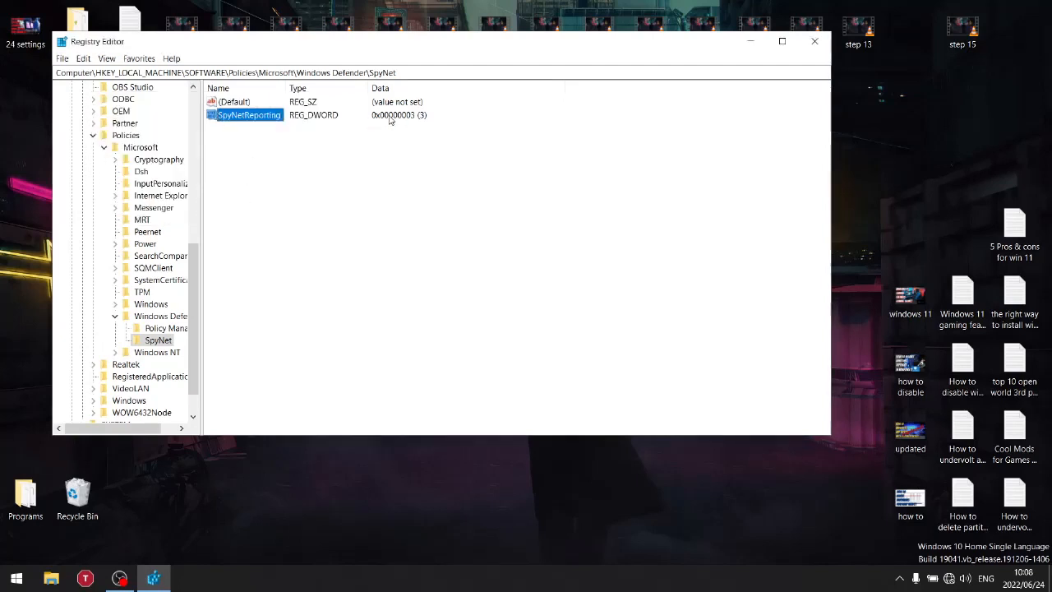
click(815, 41)
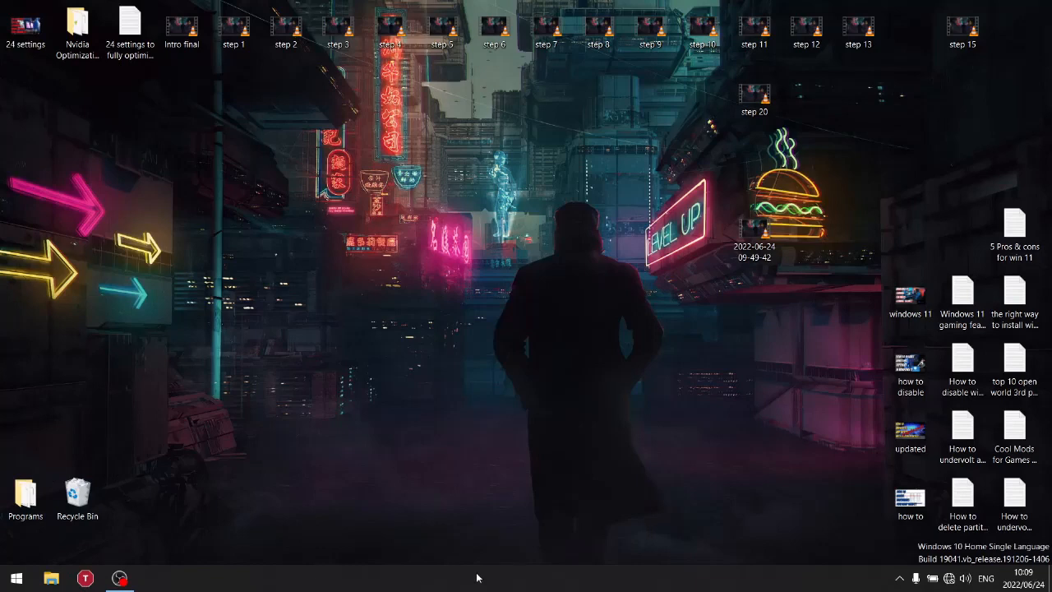
- Open Task Manager and review the running background and Windows processes
right_click(473, 586)
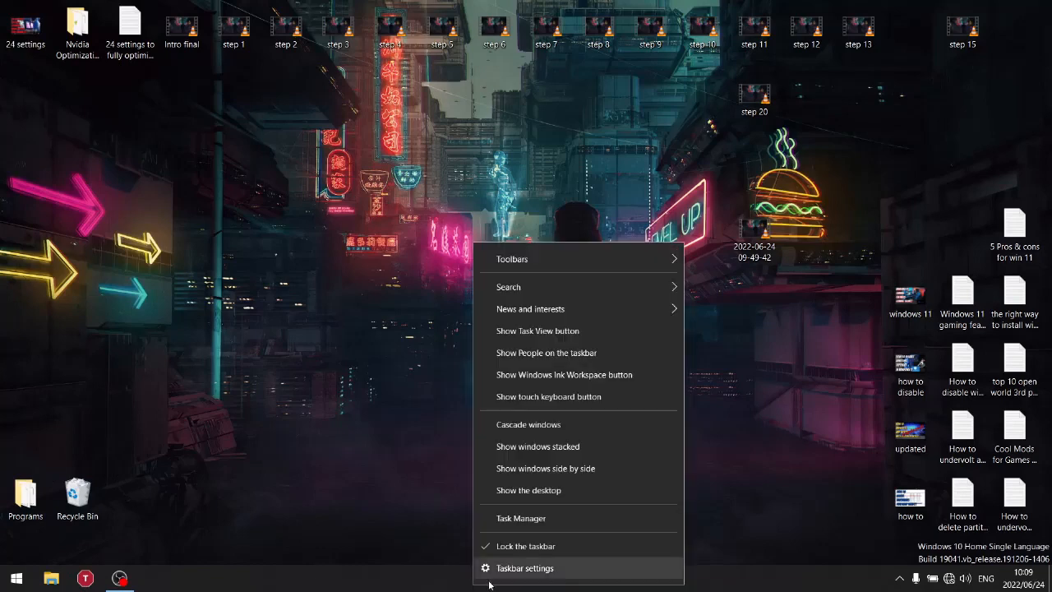
click(521, 520)
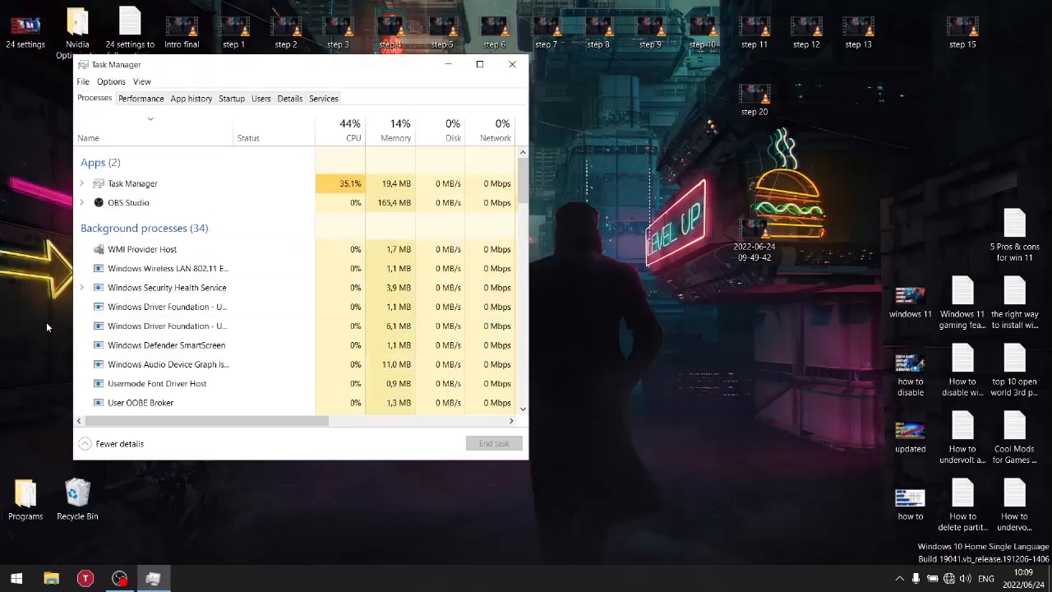
scroll(190, 298, down, 1)
scroll(190, 298, down, 5)
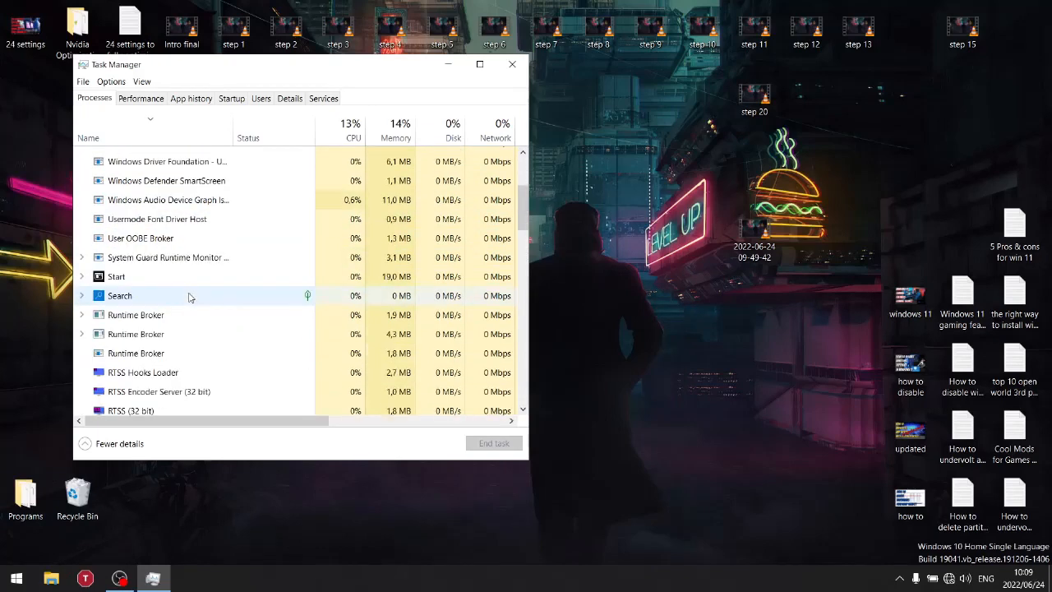
scroll(190, 298, up, 5)
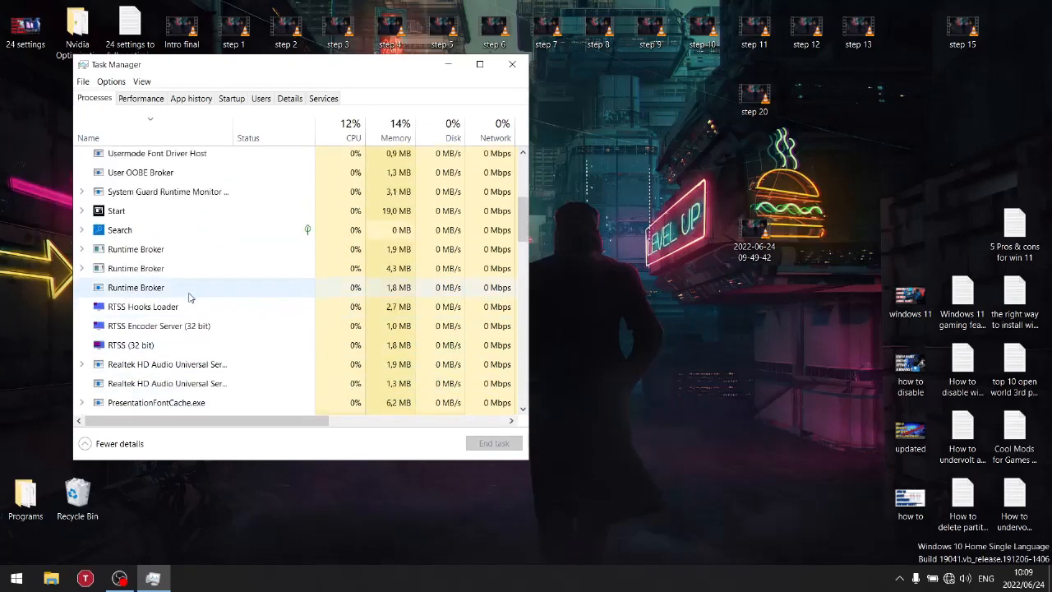
scroll(190, 298, down, 8)
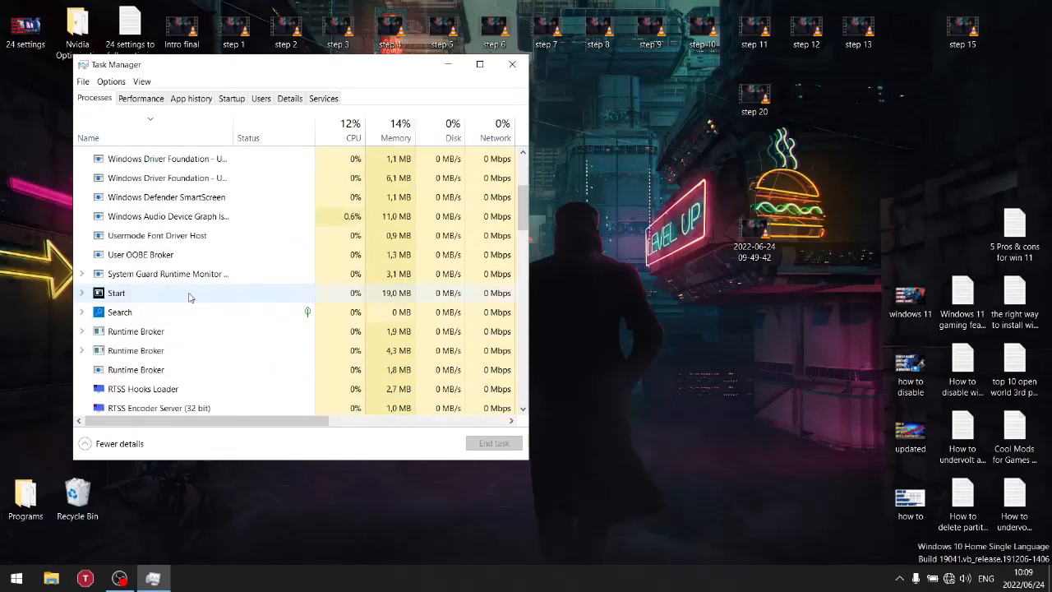
scroll(190, 297, down, 4)
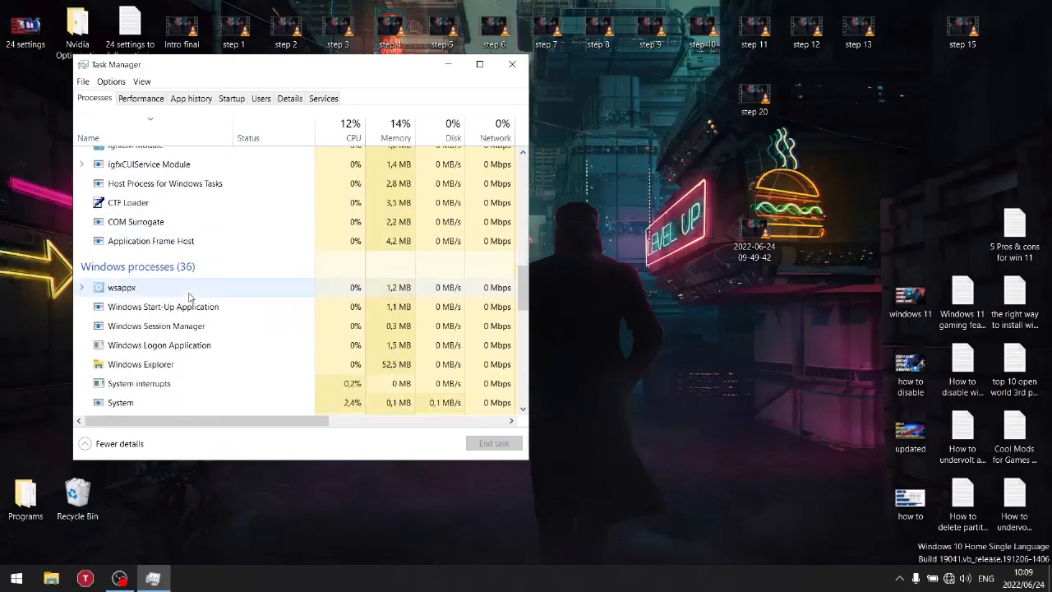
scroll(190, 297, down, 7)
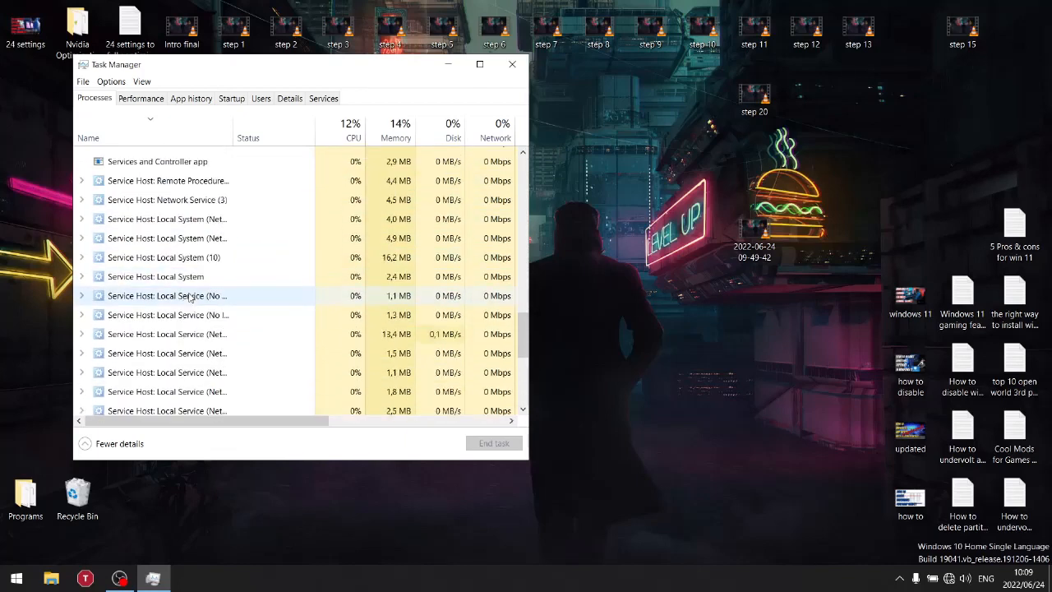
scroll(190, 297, up, 9)
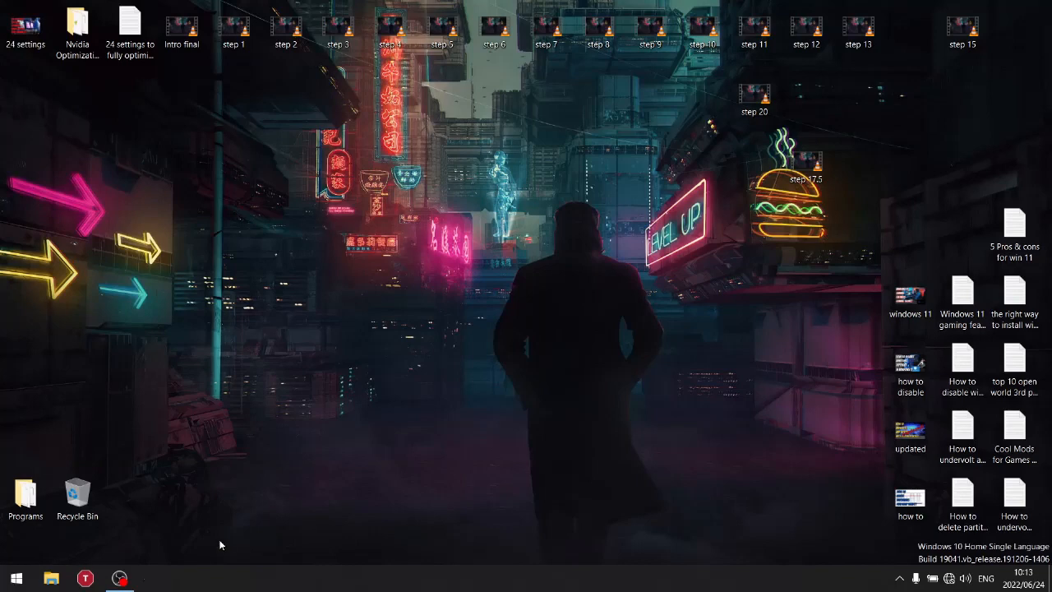
- Relaunch Registry Editor and check the value data of SpyNetReporting in the SpyNet key, accepting the dialog
key(super+r)
text(rege)
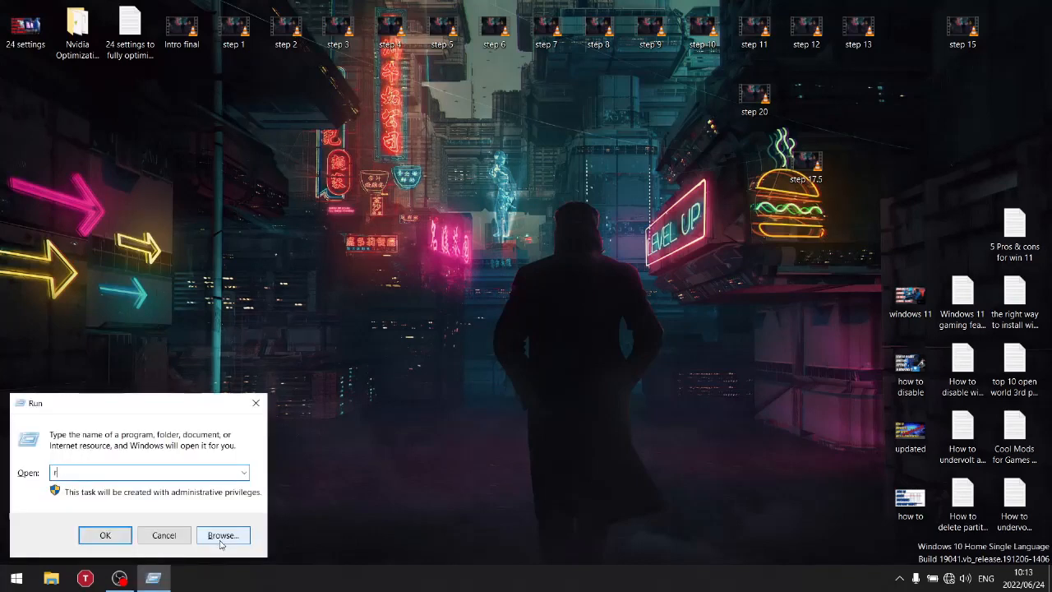
key(Return)
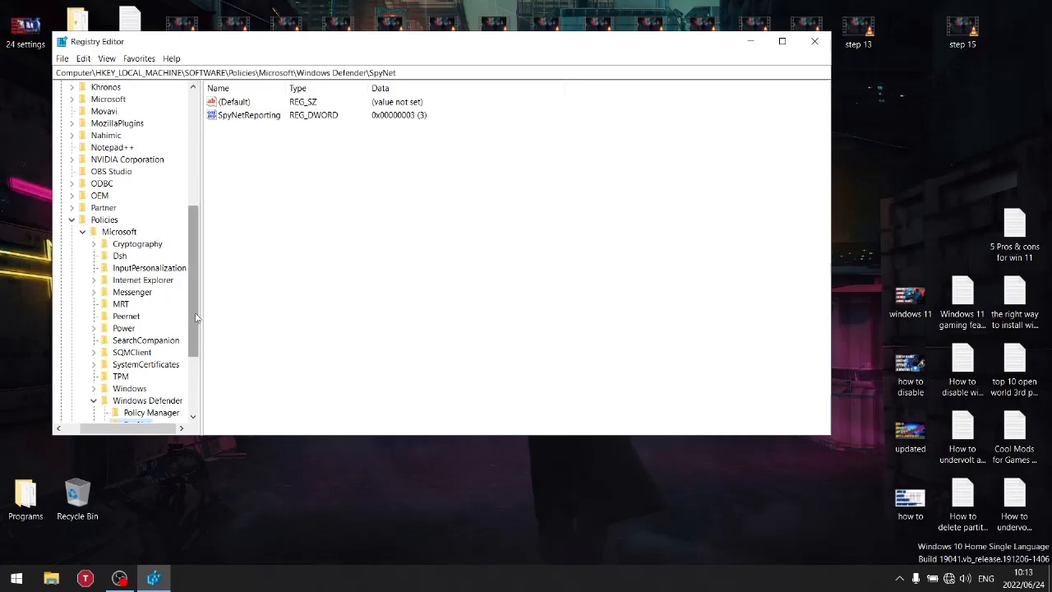
scroll(200, 312, down, 1)
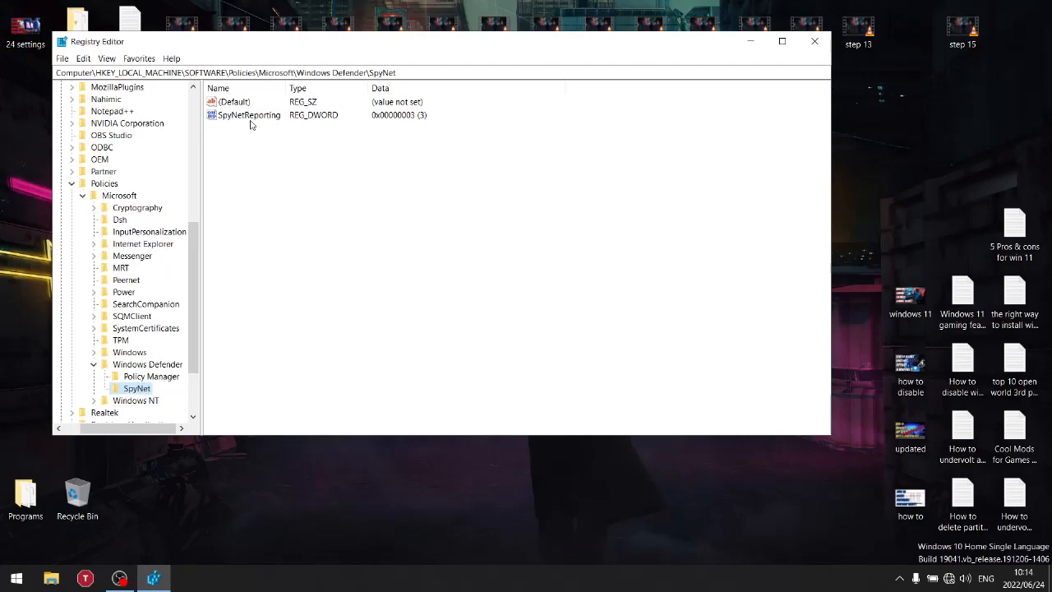
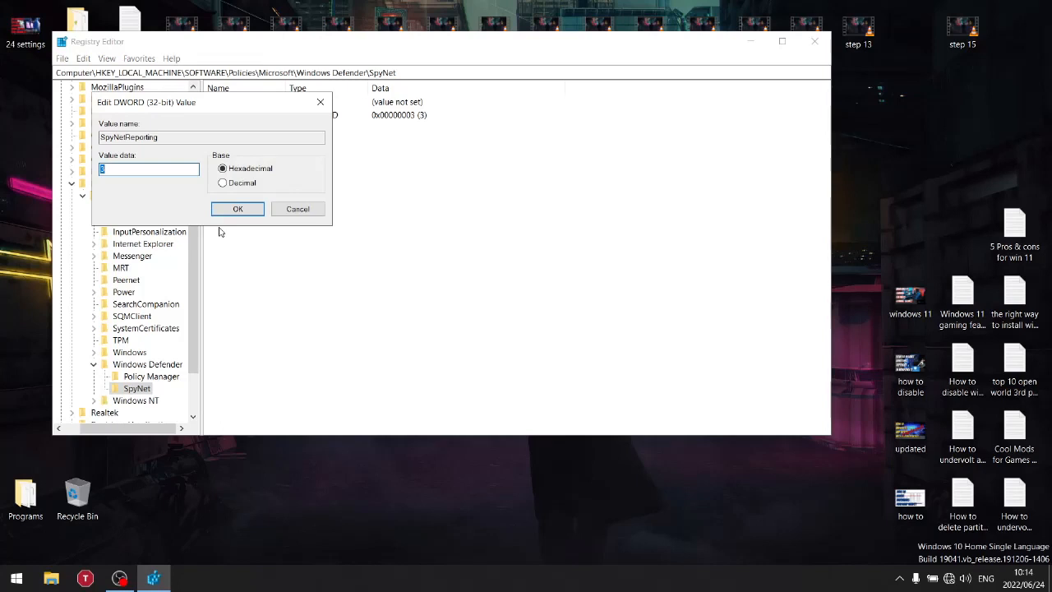
click(238, 209)
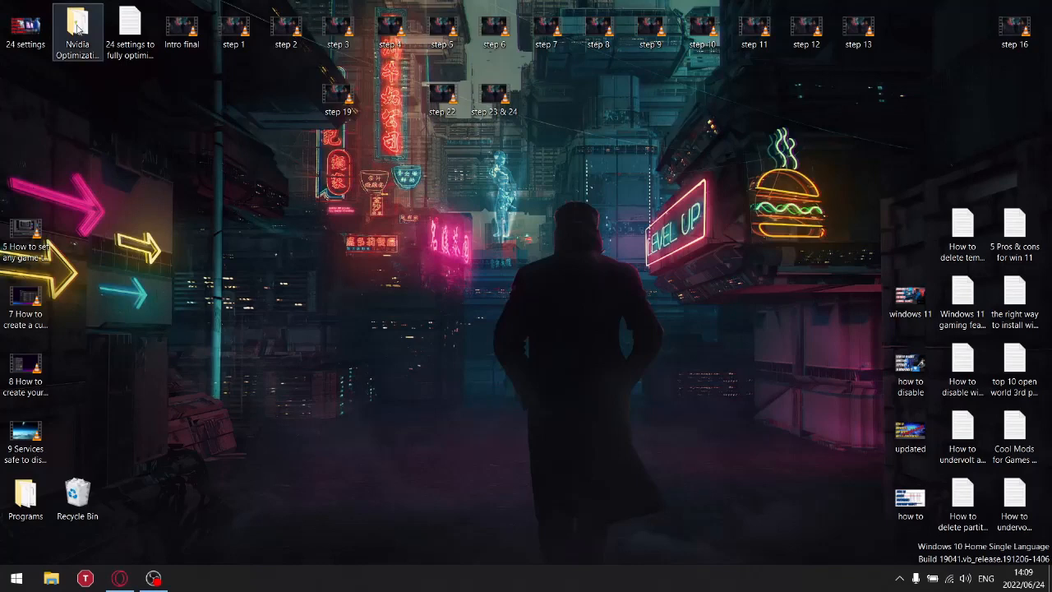
- Open the "services safe to disable" text file from the Nvidia Optimizations folder and place its window at the screen edge
double_click(77, 27)
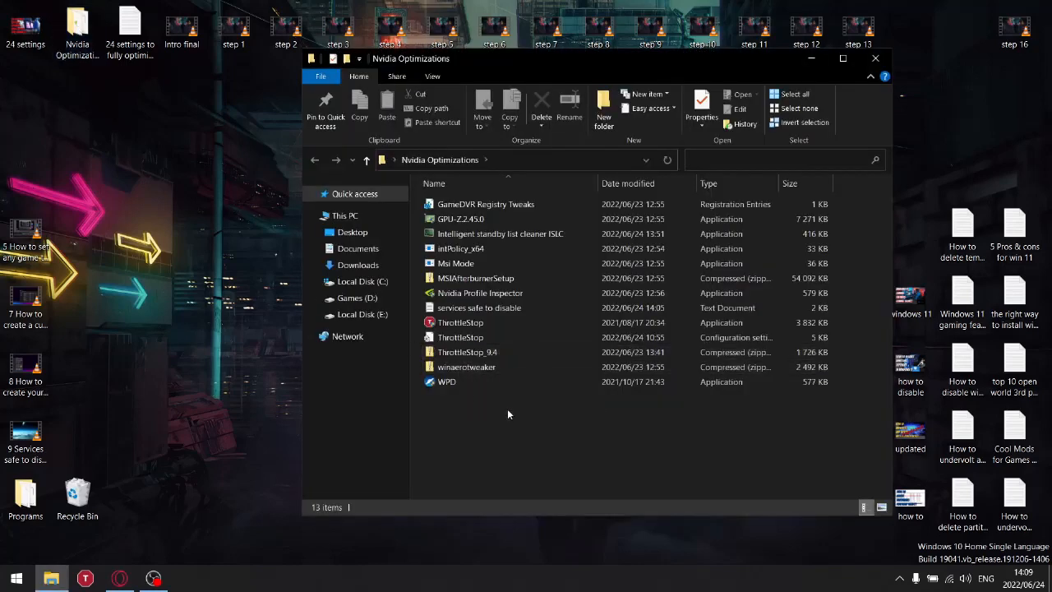
double_click(451, 311)
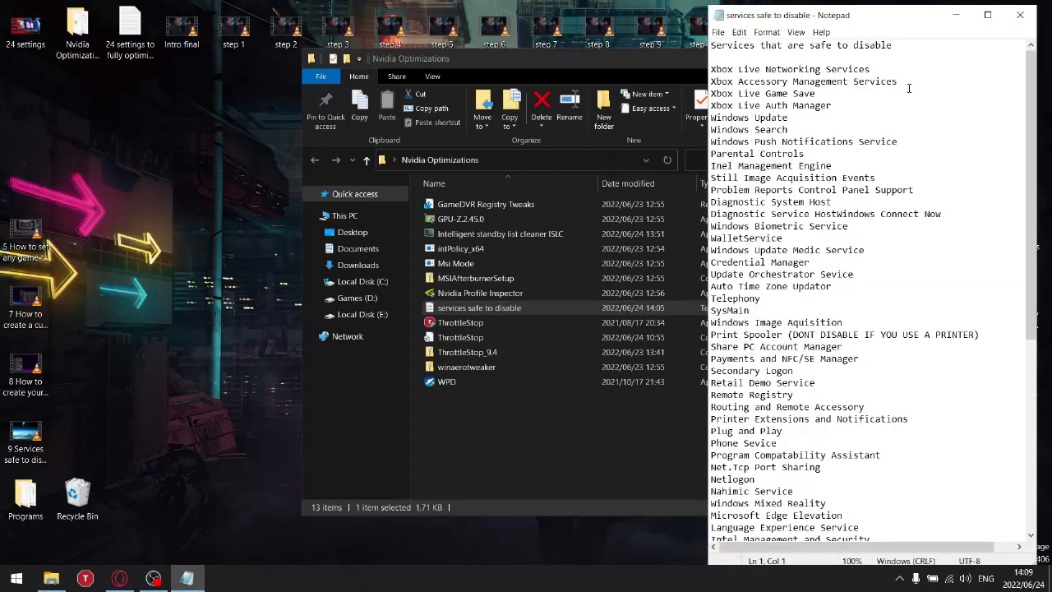
mouse_move(909, 23)
mouse_down()
mouse_move(868, 32)
mouse_move(918, 16)
mouse_up()
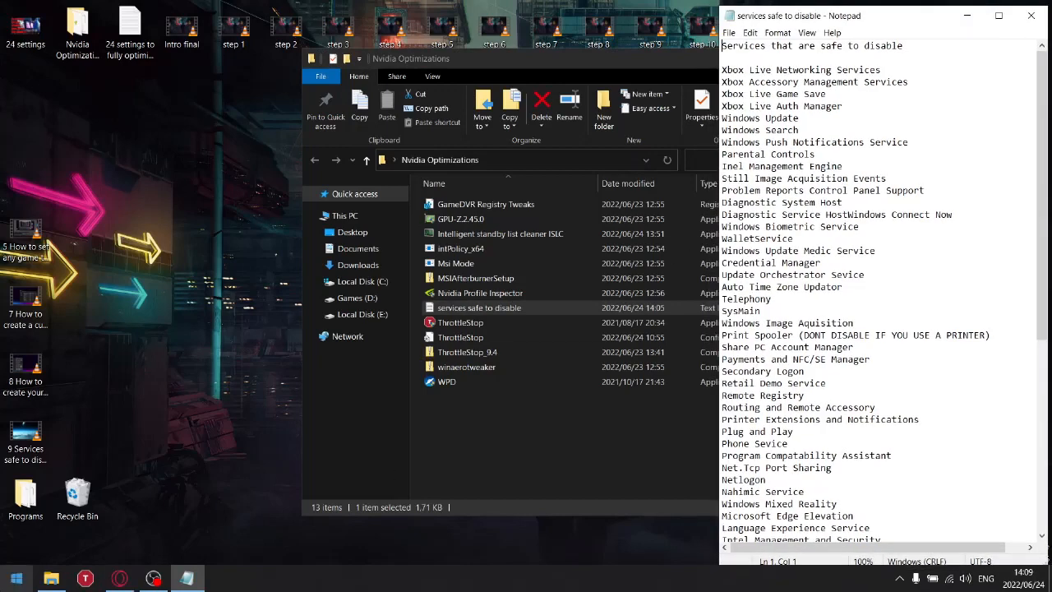
- Search for and open the Services app alongside the list of services
click(15, 580)
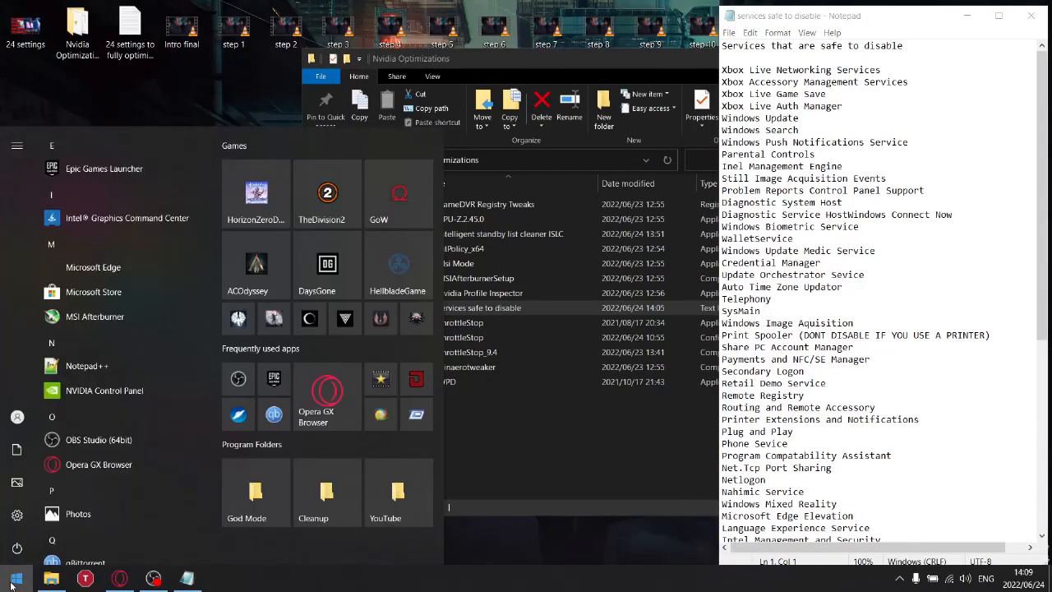
text(ser)
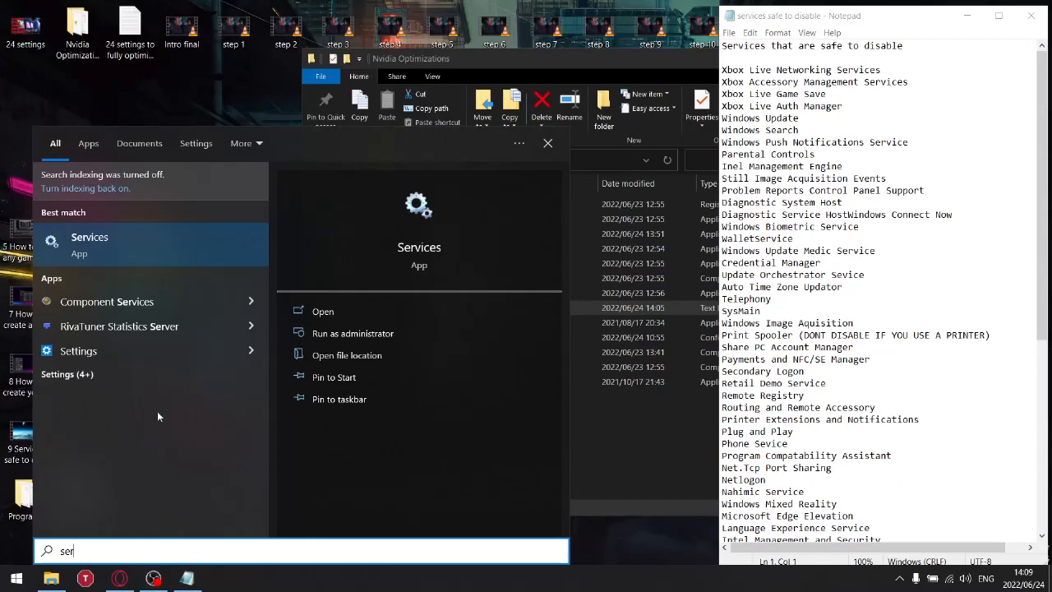
click(107, 245)
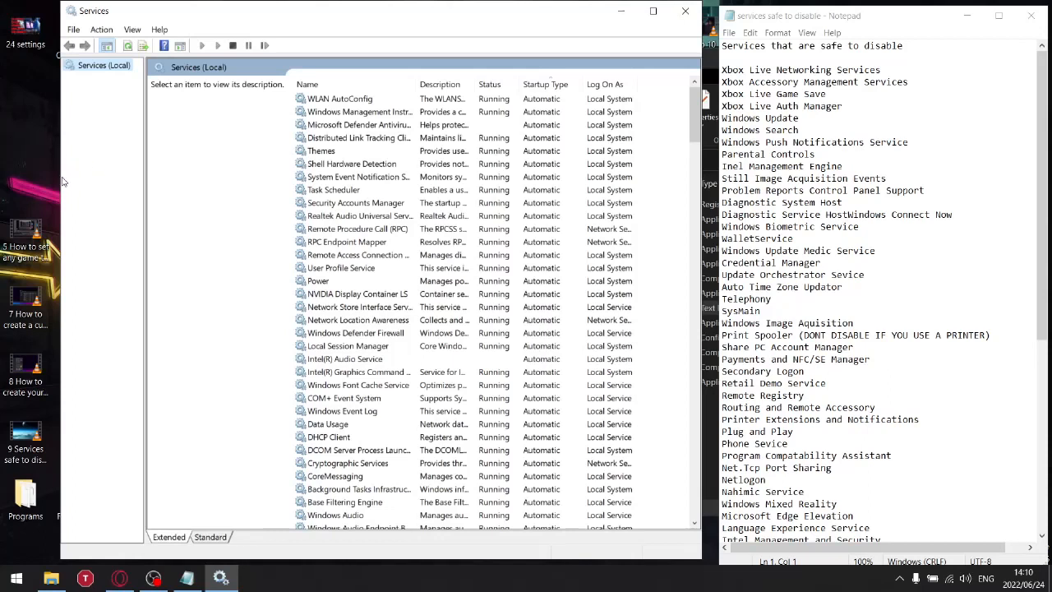
- Arrange the Services window and the "services safe to disable" note side by side without overlap
drag(55, 178, 156, 178)
drag(465, 5, 309, 16)
drag(551, 191, 695, 191)
drag(920, 18, 909, 16)
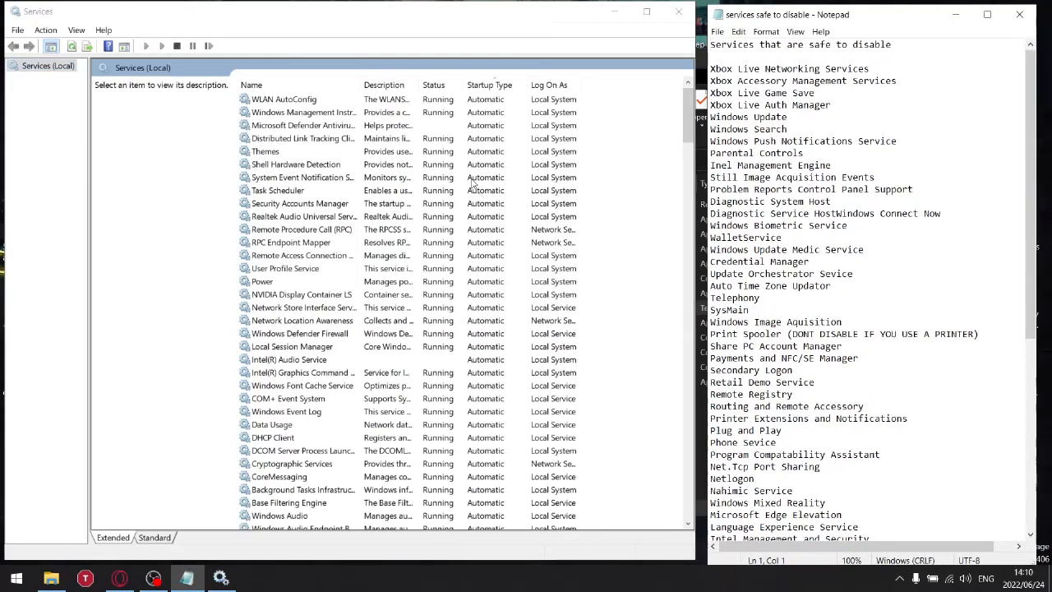
- Sort the services by startup type with Automatic first and look through the automatic and disabled services
click(484, 86)
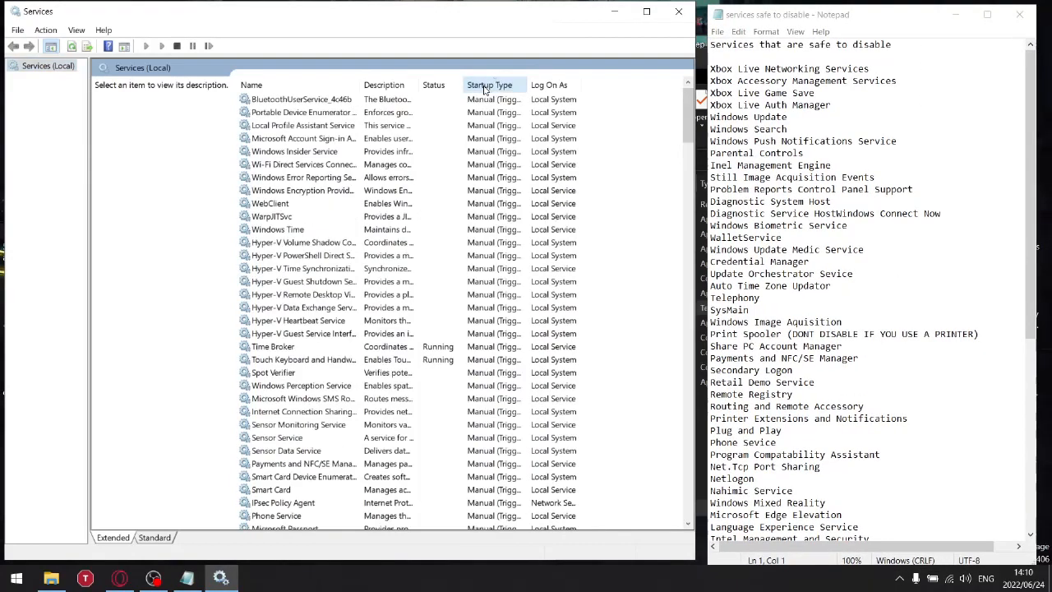
click(485, 87)
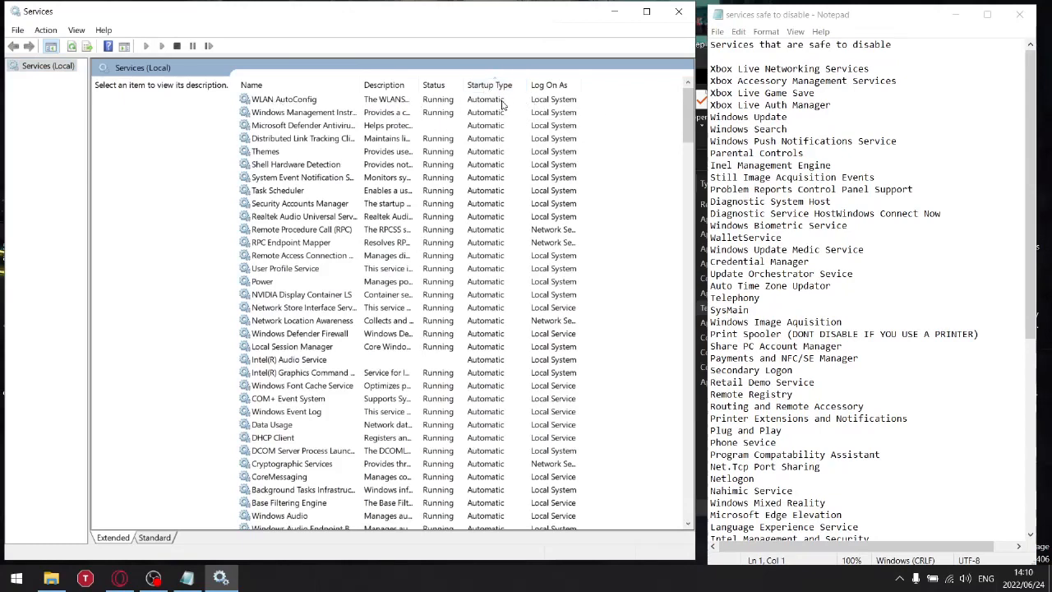
scroll(310, 234, down, 5)
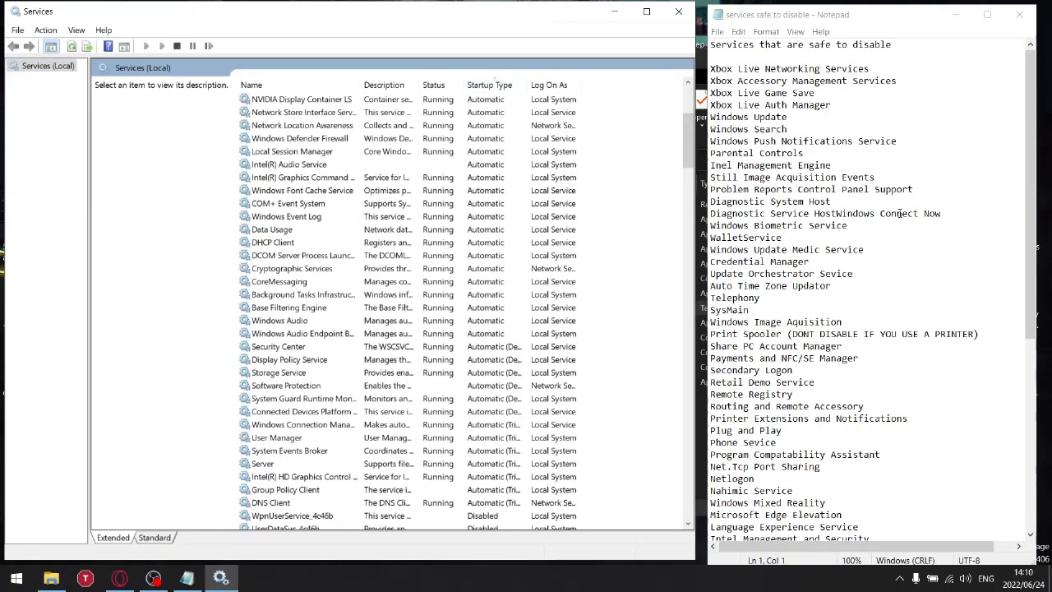
scroll(333, 233, up, 5)
scroll(497, 150, down, 12)
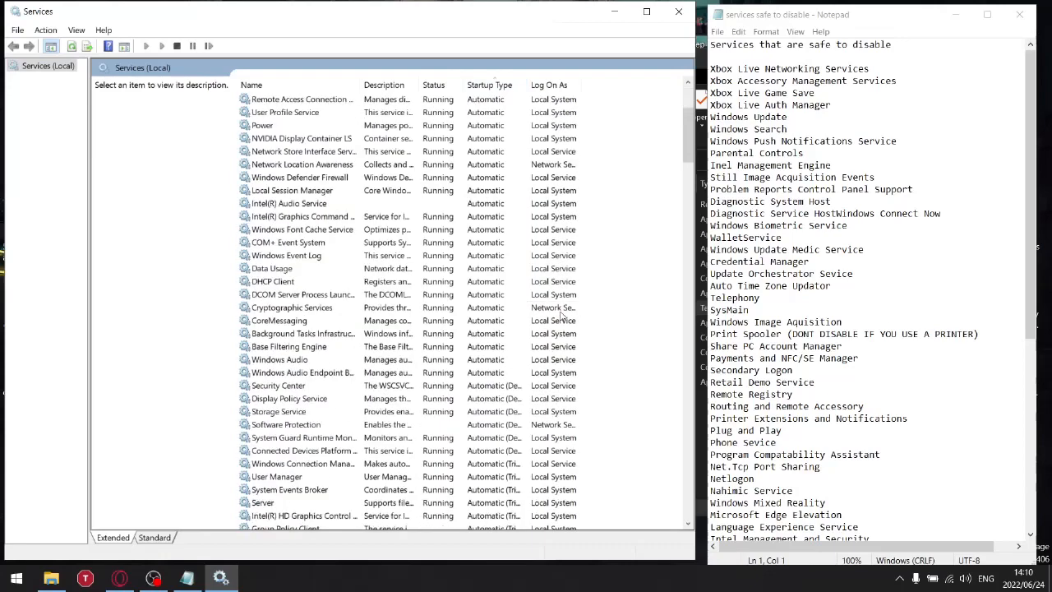
scroll(529, 305, up, 8)
scroll(529, 305, down, 20)
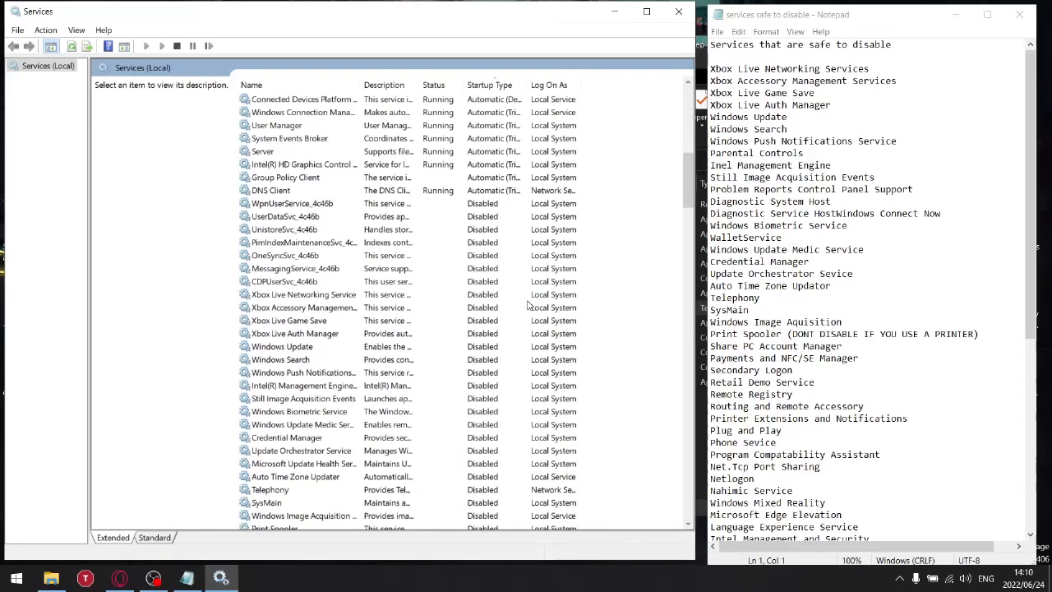
scroll(522, 206, up, 15)
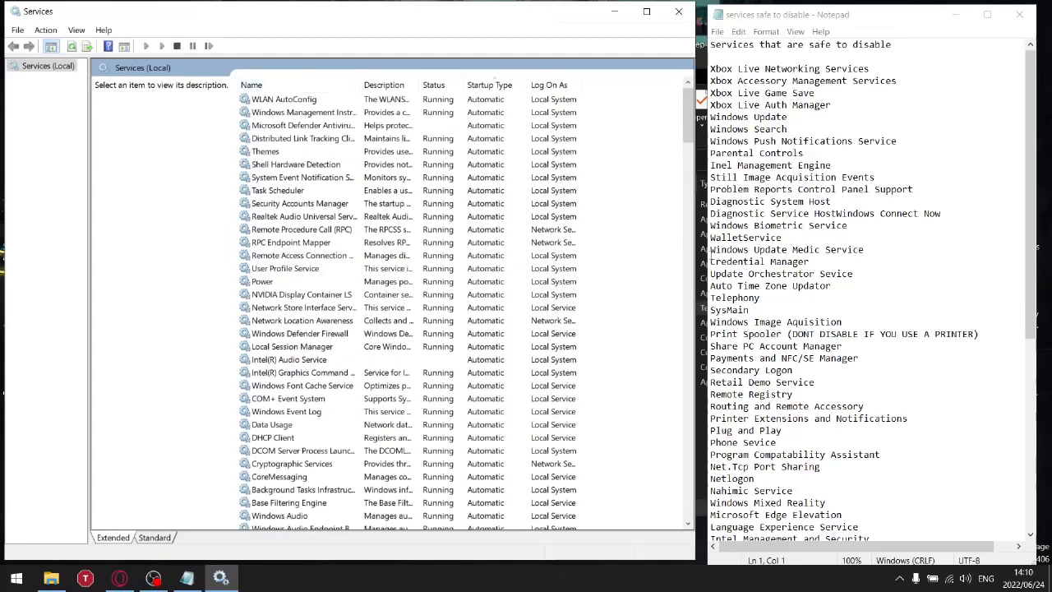
- Highlight SysMain in the note and look through the disabled entries in the Services list for matches
drag(753, 312, 692, 315)
scroll(281, 263, down, 6)
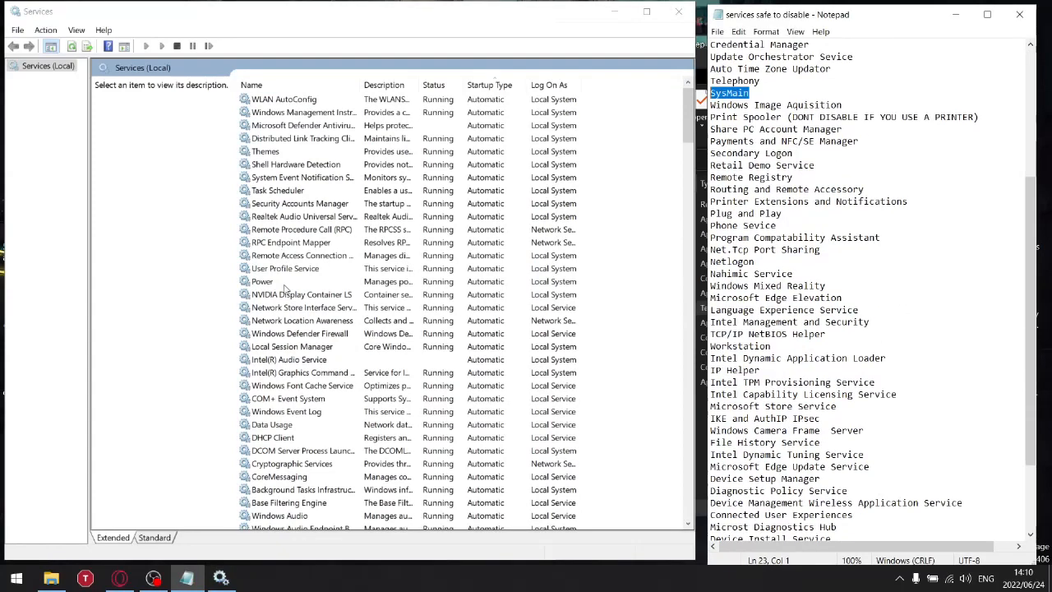
click(292, 320)
scroll(296, 328, down, 5)
scroll(296, 345, down, 20)
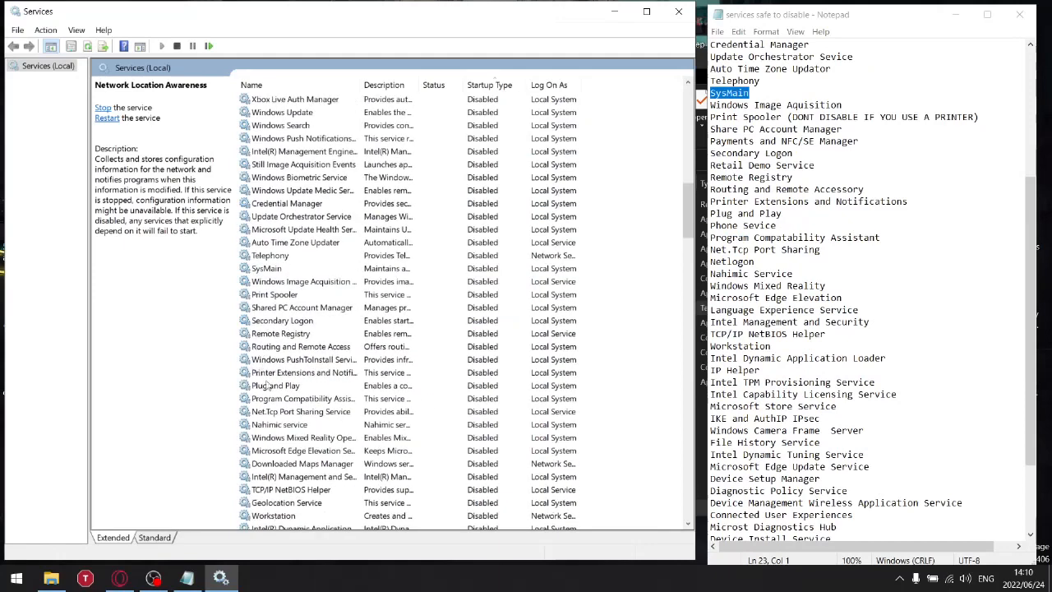
- Inspect the startup type options in the Remote Registry service's properties and close the dialog without changes
right_click(260, 337)
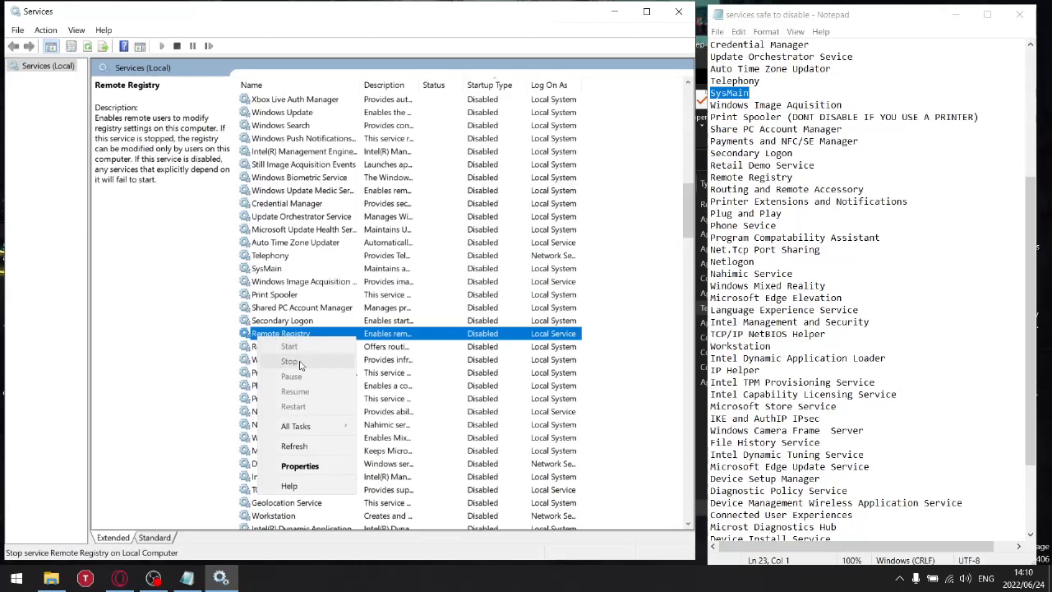
click(300, 465)
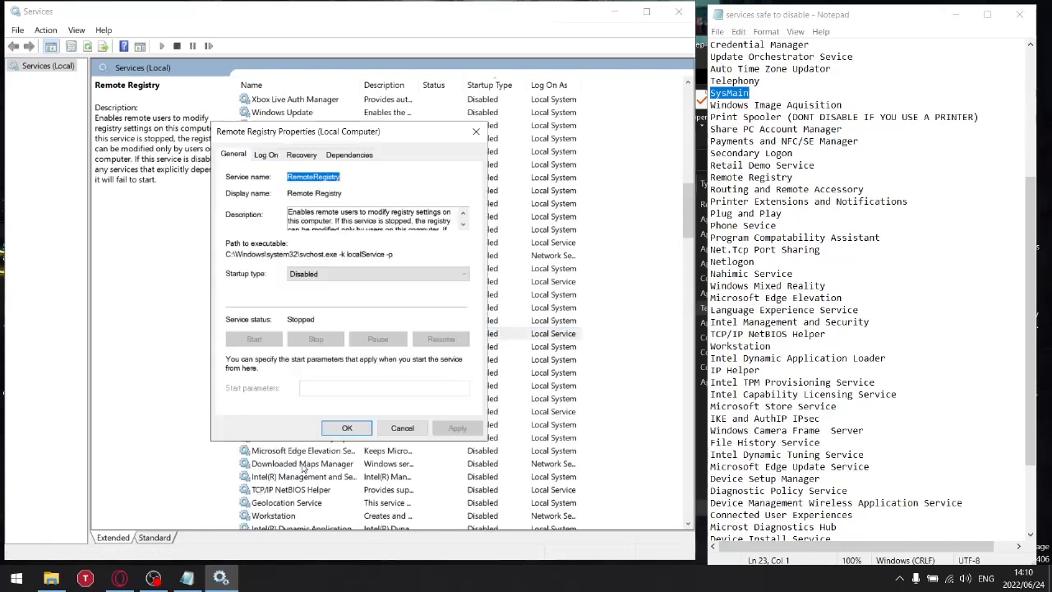
click(354, 275)
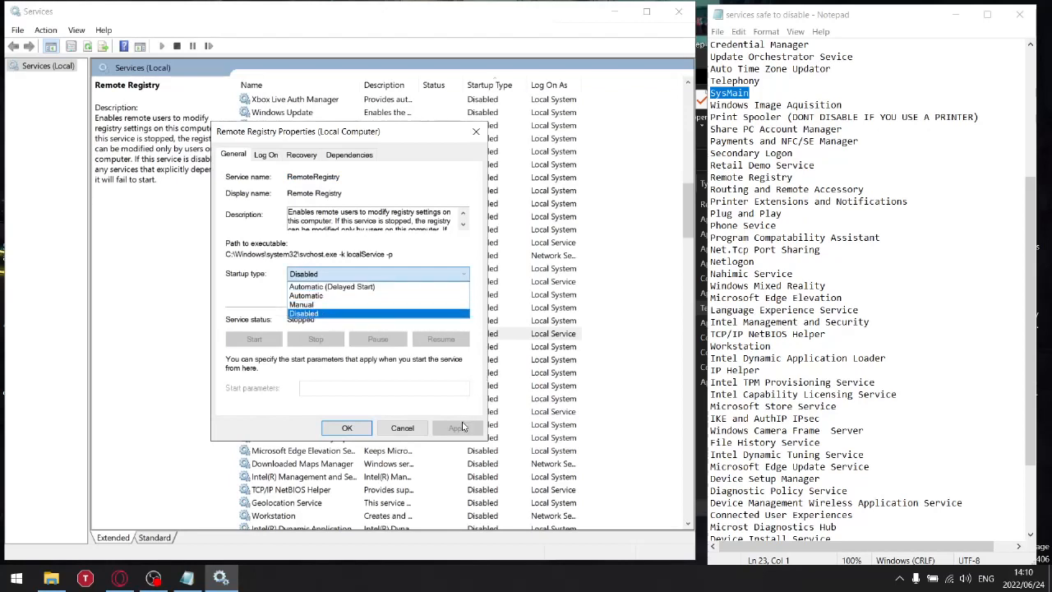
click(646, 185)
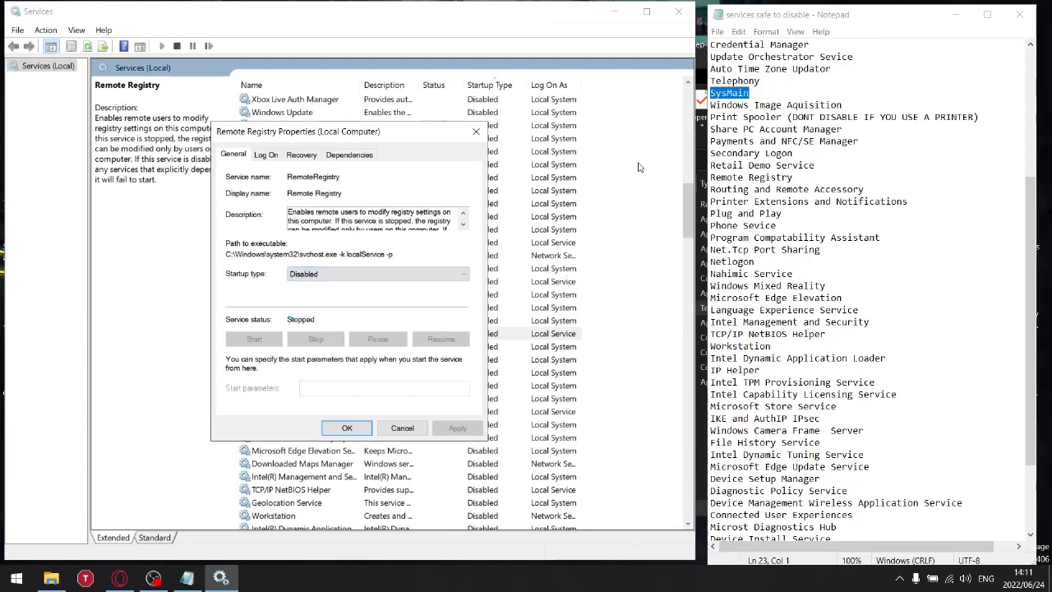
click(476, 131)
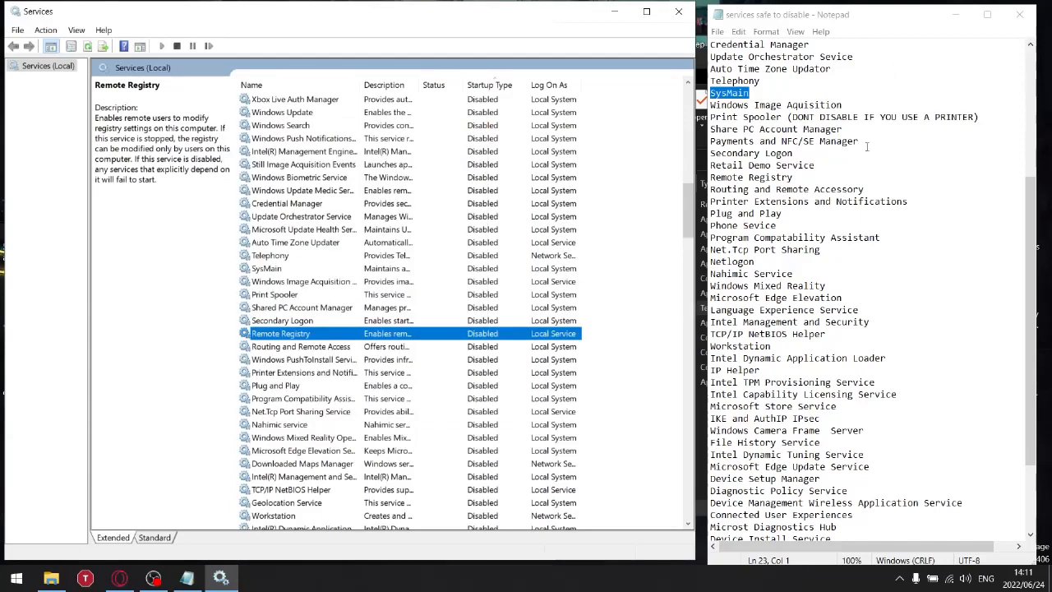
- Compare the remaining disabled services with the rest of the note and close the Services window
scroll(835, 402, down, 4)
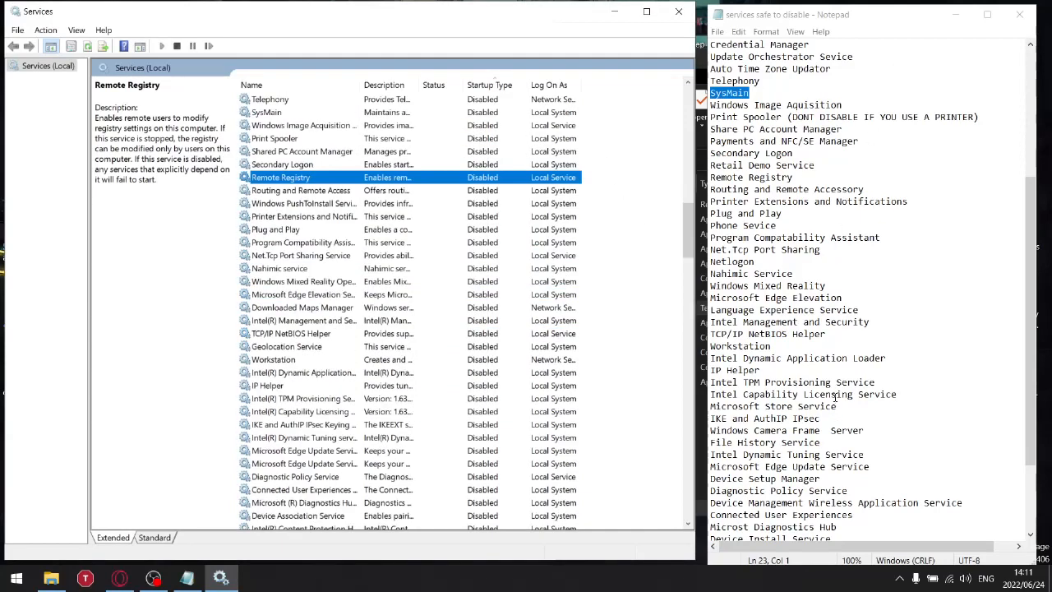
click(832, 382)
scroll(837, 337, down, 3)
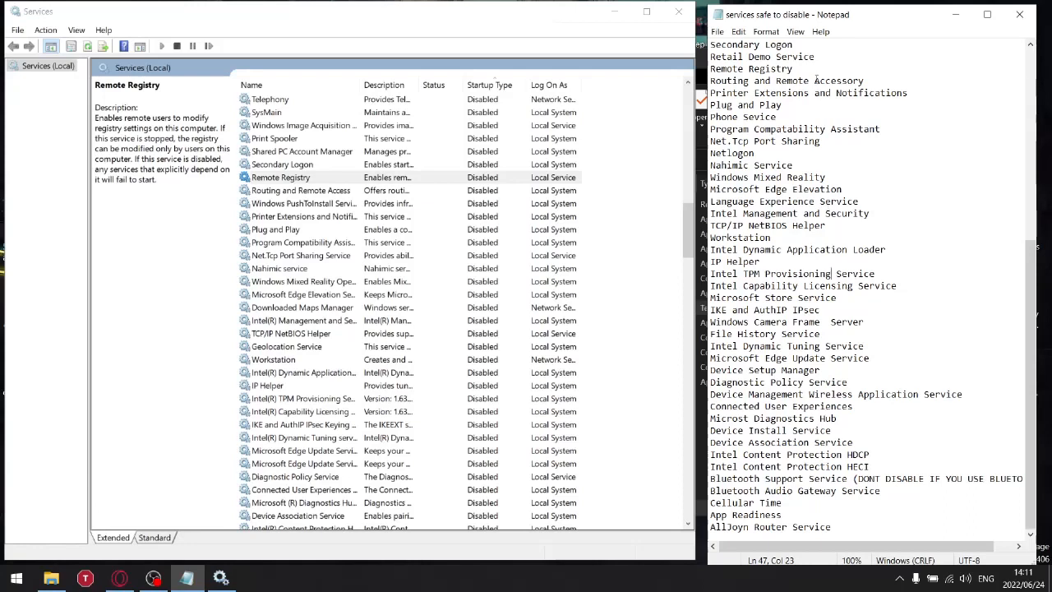
click(676, 12)
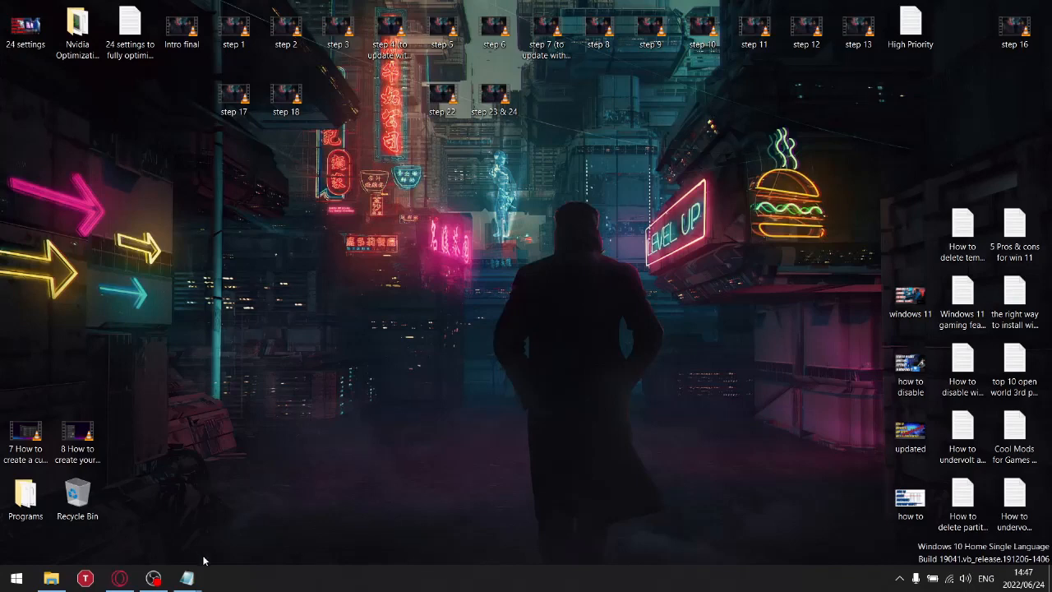
- Copy the Image File Execution Options registry path from the High Priority note and minimize the note
mouse_move(188, 576)
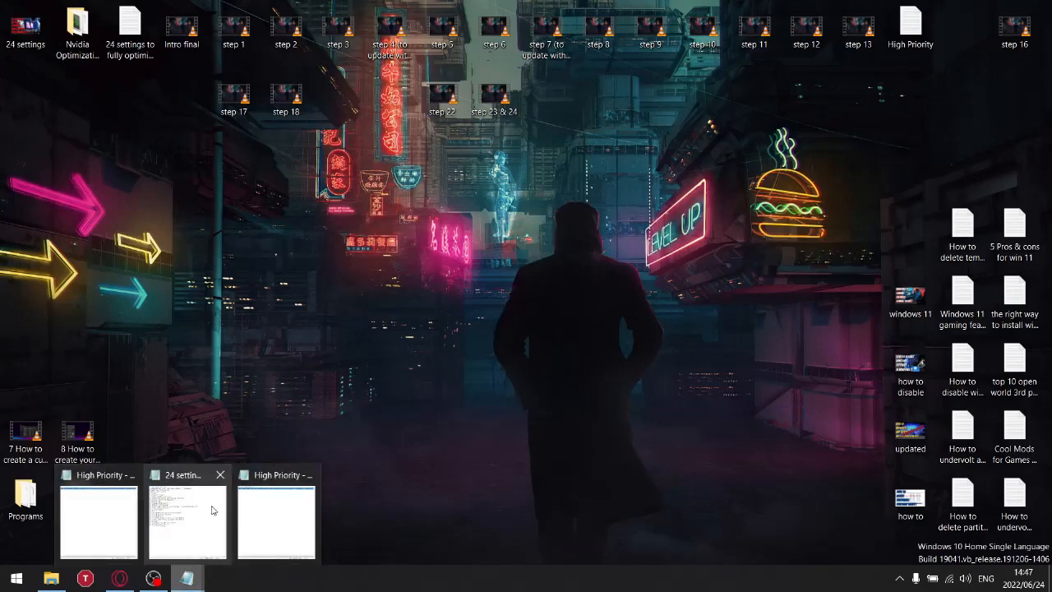
click(85, 511)
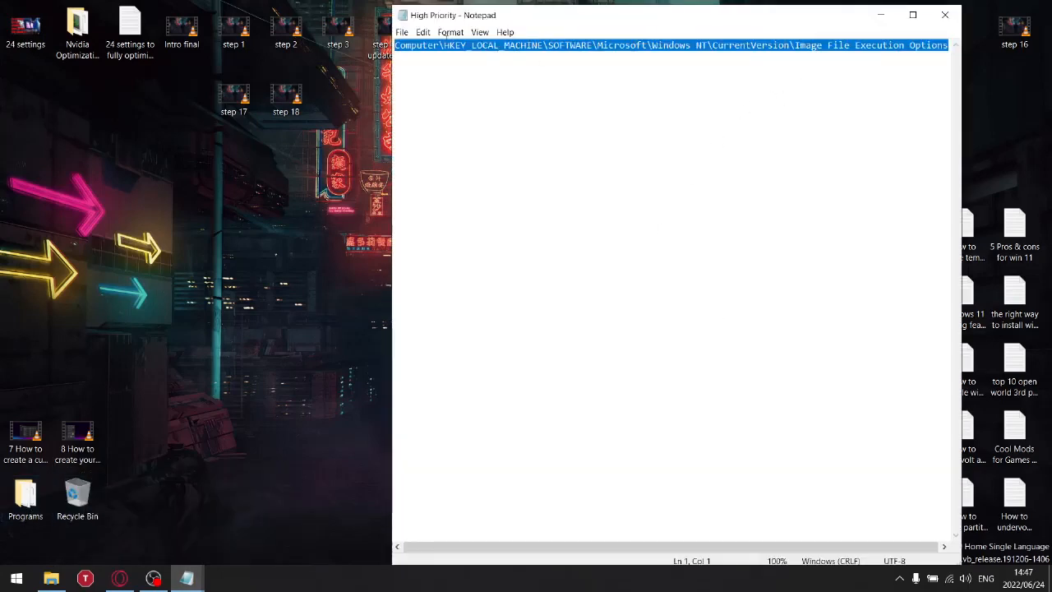
right_click(445, 41)
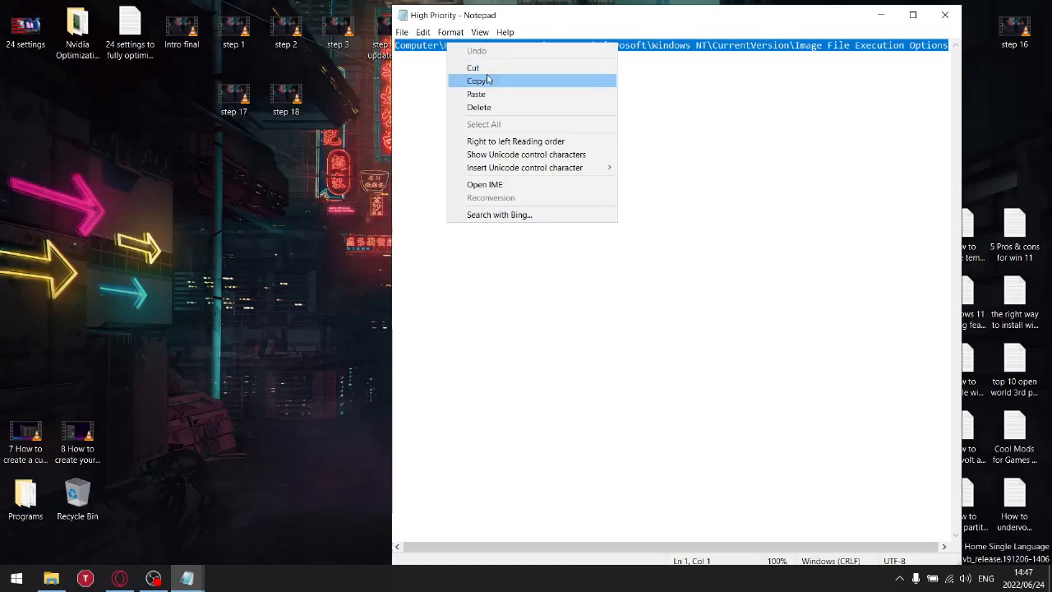
click(472, 78)
click(879, 15)
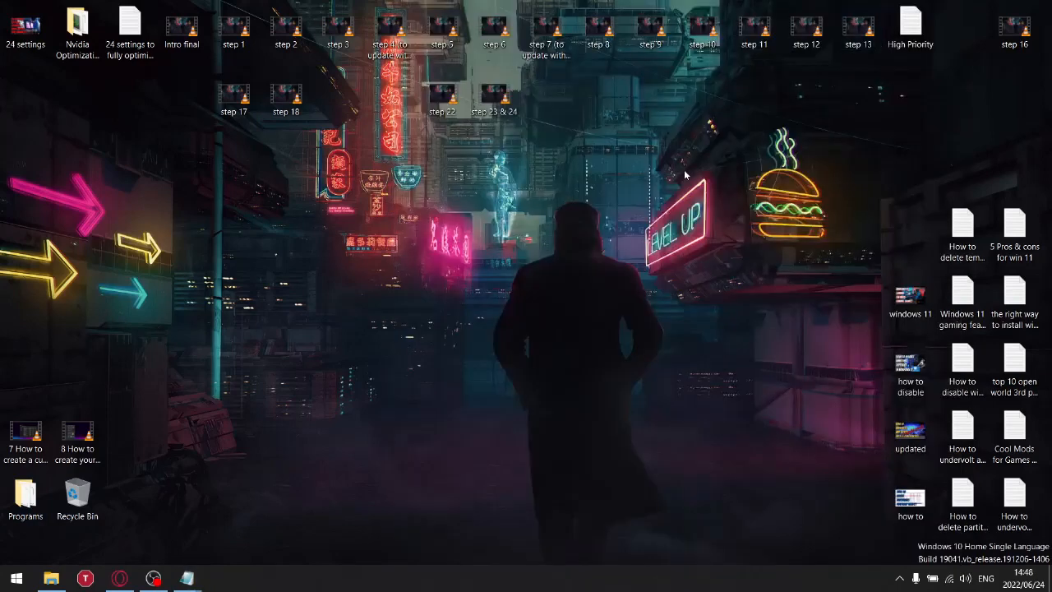
- Launch regedit, go to the copied Image File Execution Options path, and move the editor window clear of the desktop icons
key(super+r)
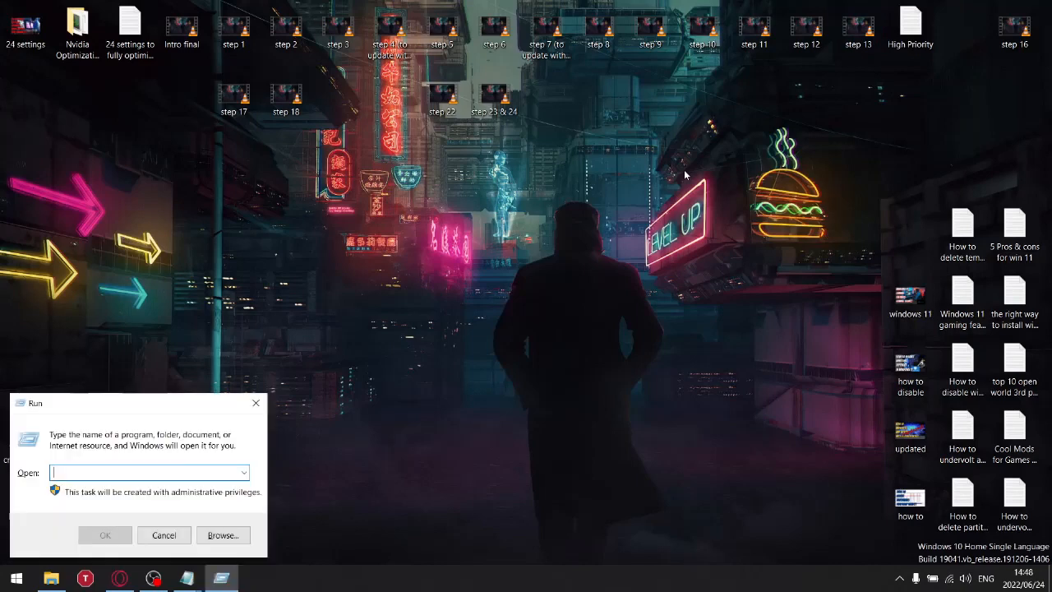
text(regedit)
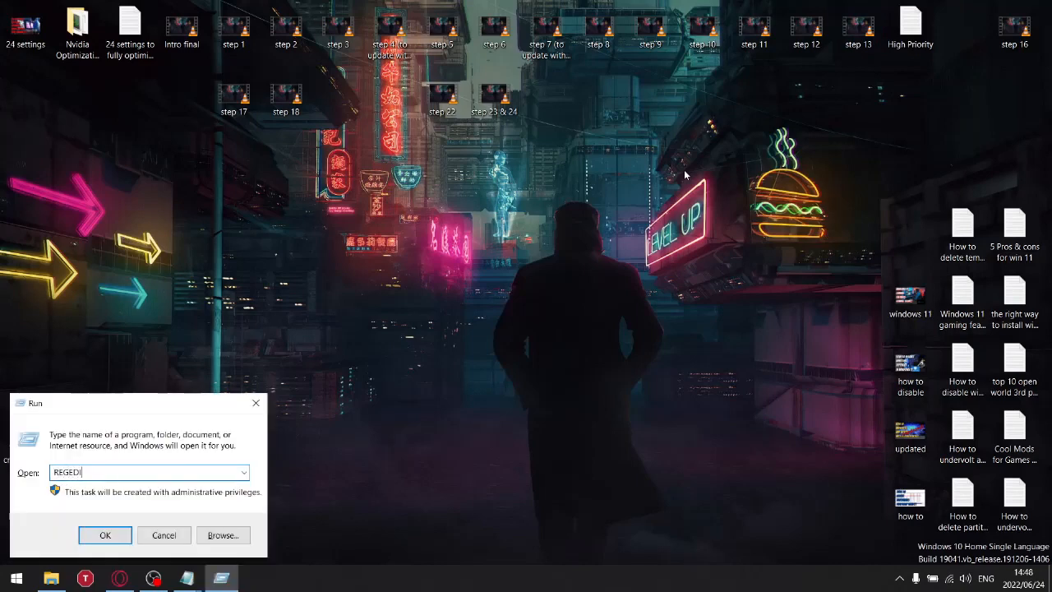
key(Return)
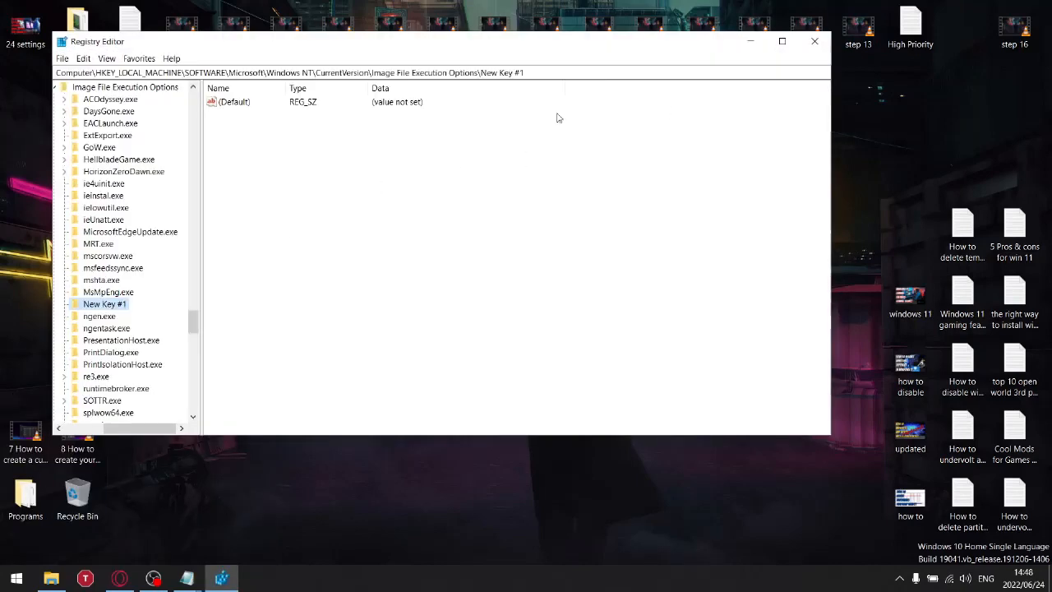
drag(540, 76, 54, 74)
right_click(156, 74)
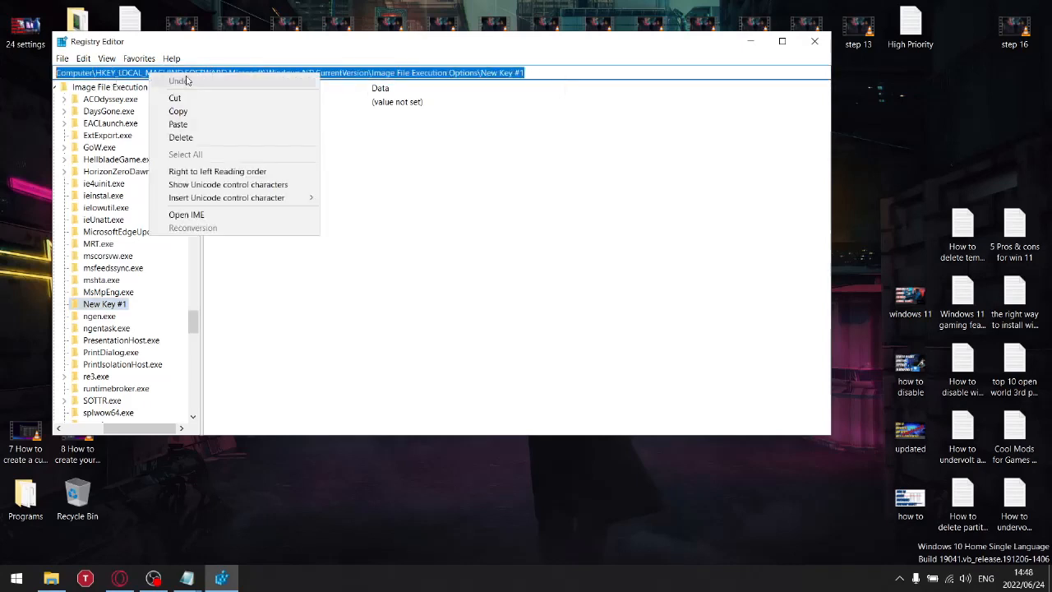
click(179, 124)
key(Return)
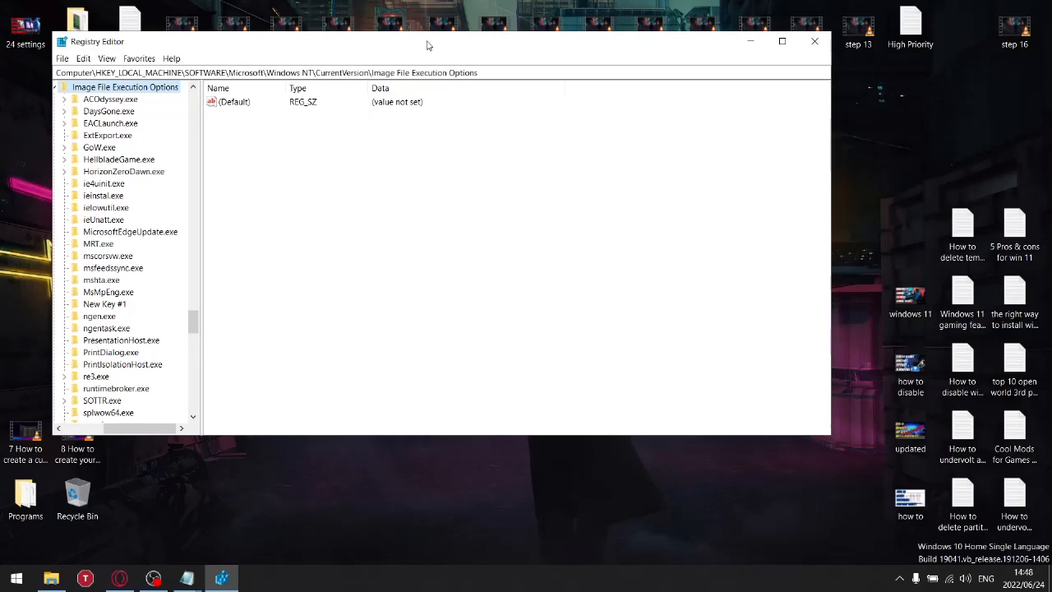
drag(428, 44, 631, 56)
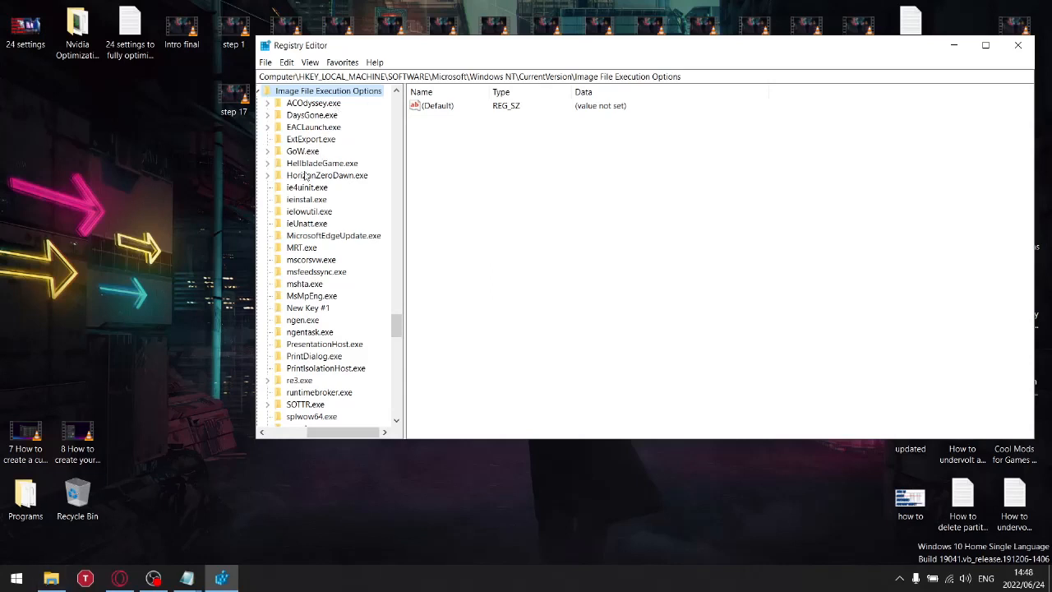
- Look up the game's Control_DX11 application file in the Games\Control folder on Local Disk (E:) and close the folder window
click(51, 578)
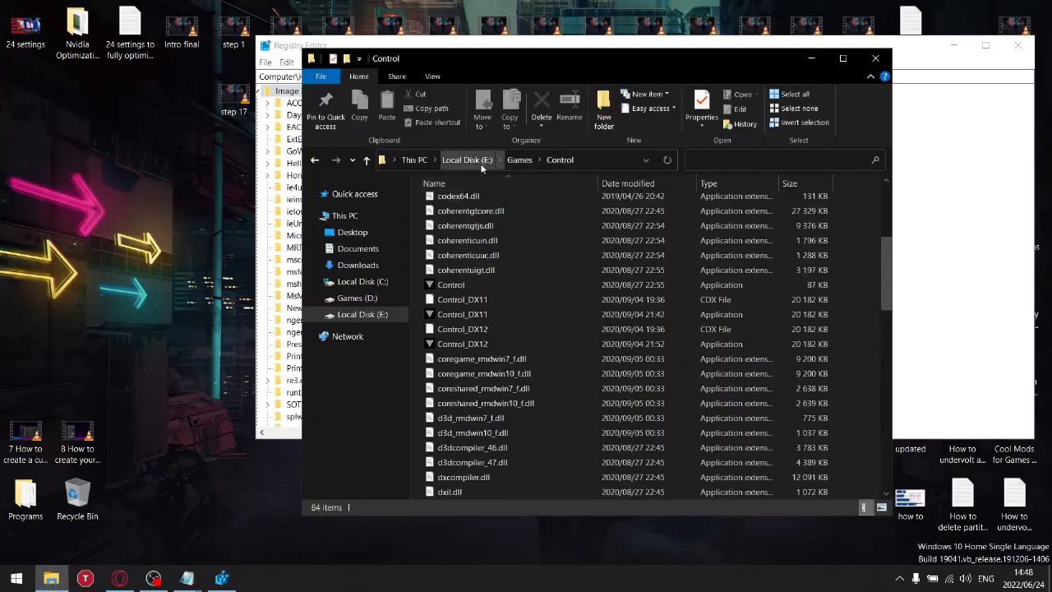
click(415, 159)
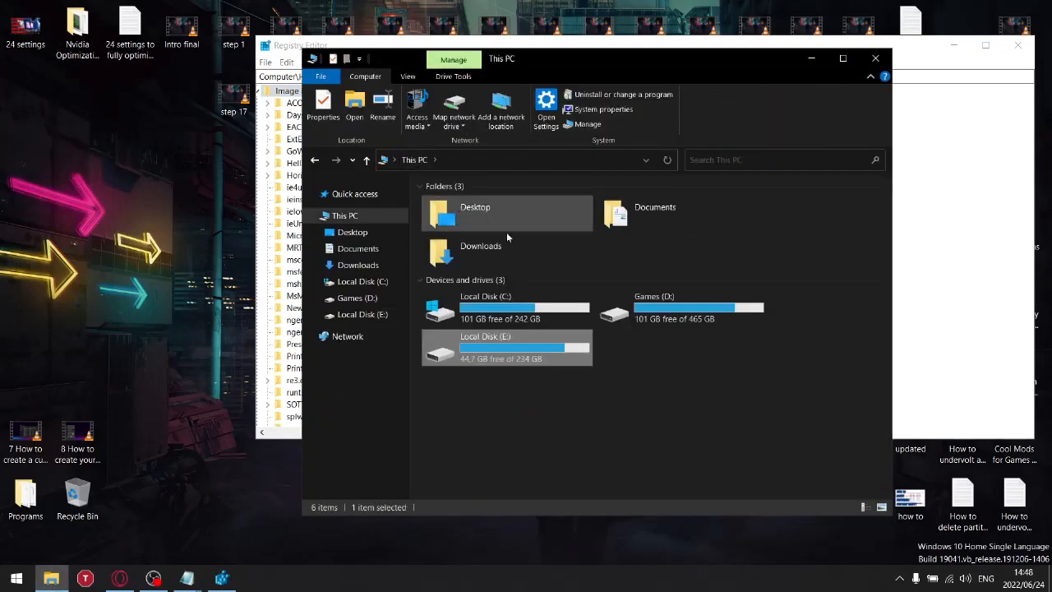
double_click(492, 355)
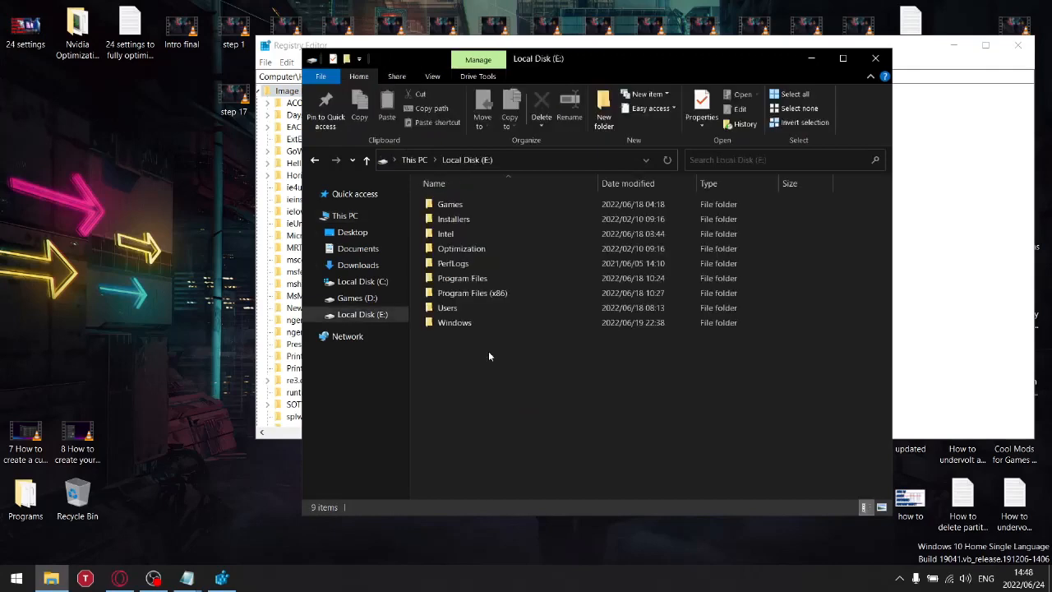
double_click(454, 209)
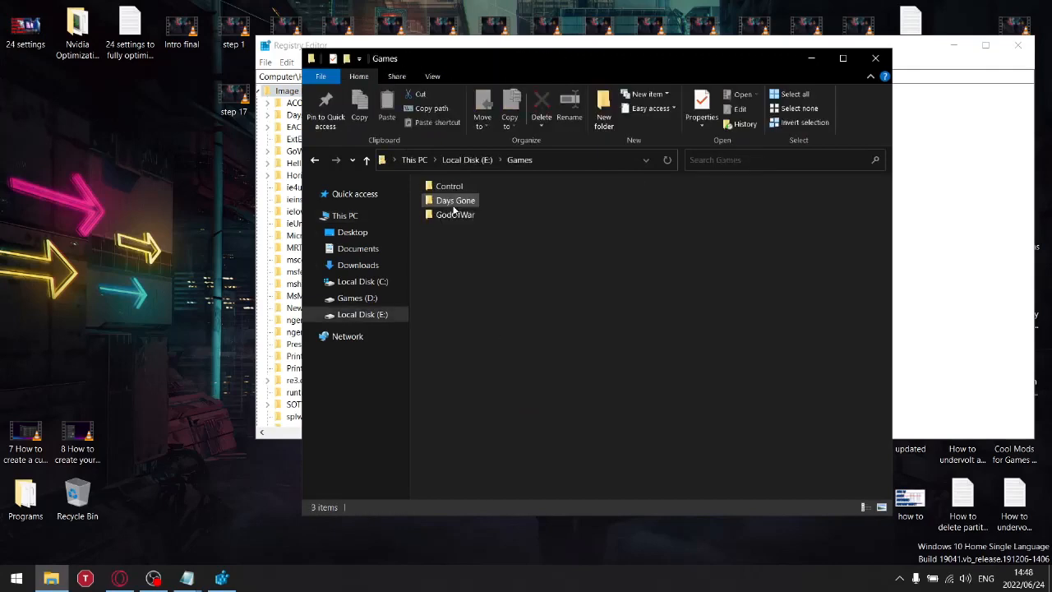
double_click(456, 204)
scroll(575, 336, down, 3)
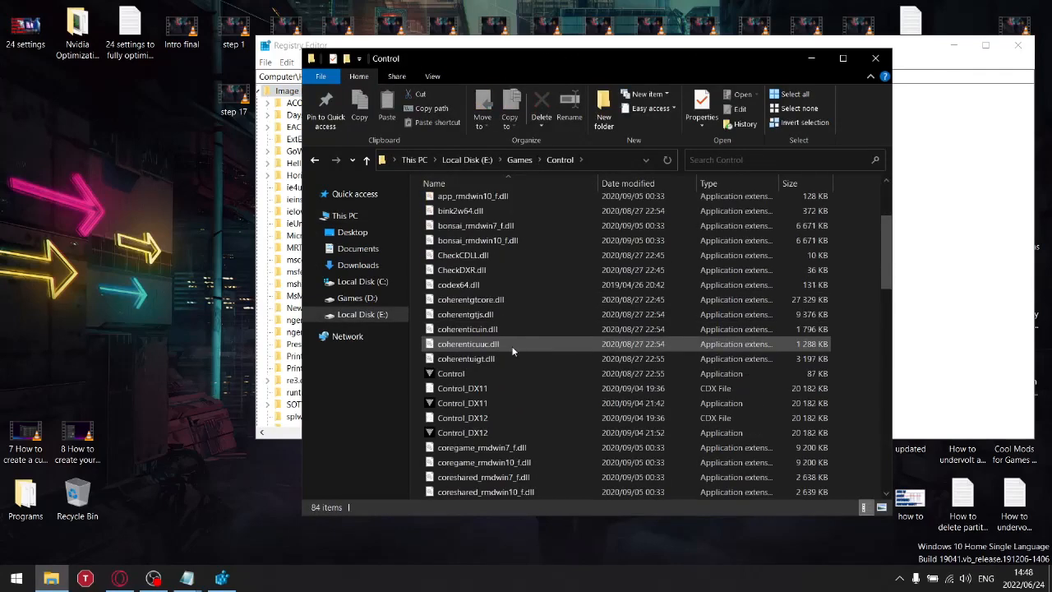
mouse_move(464, 408)
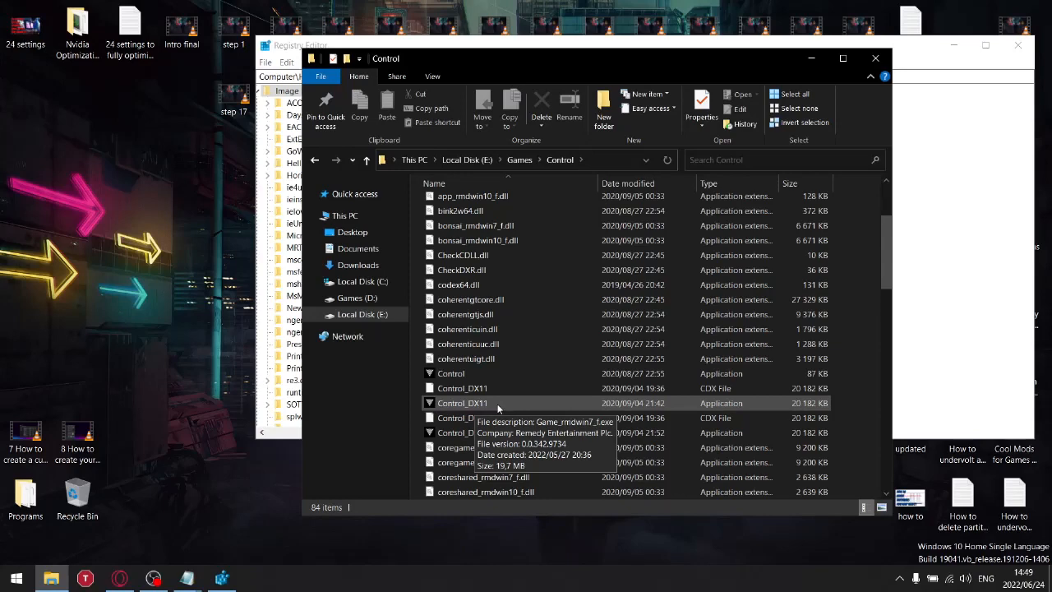
click(875, 59)
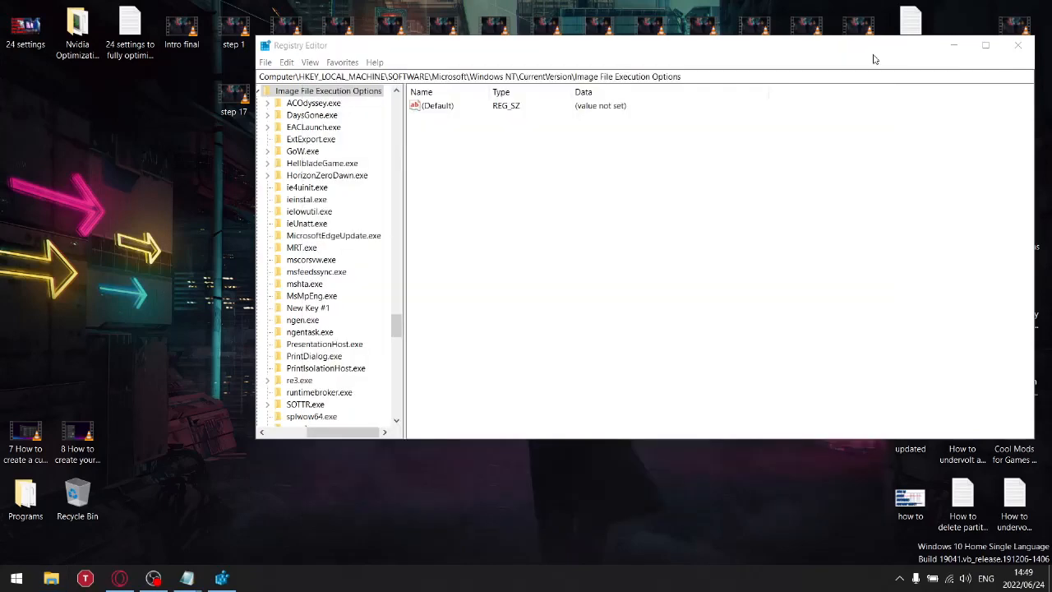
- Create a new key named Control_DX11.exe under Image File Execution Options
right_click(300, 95)
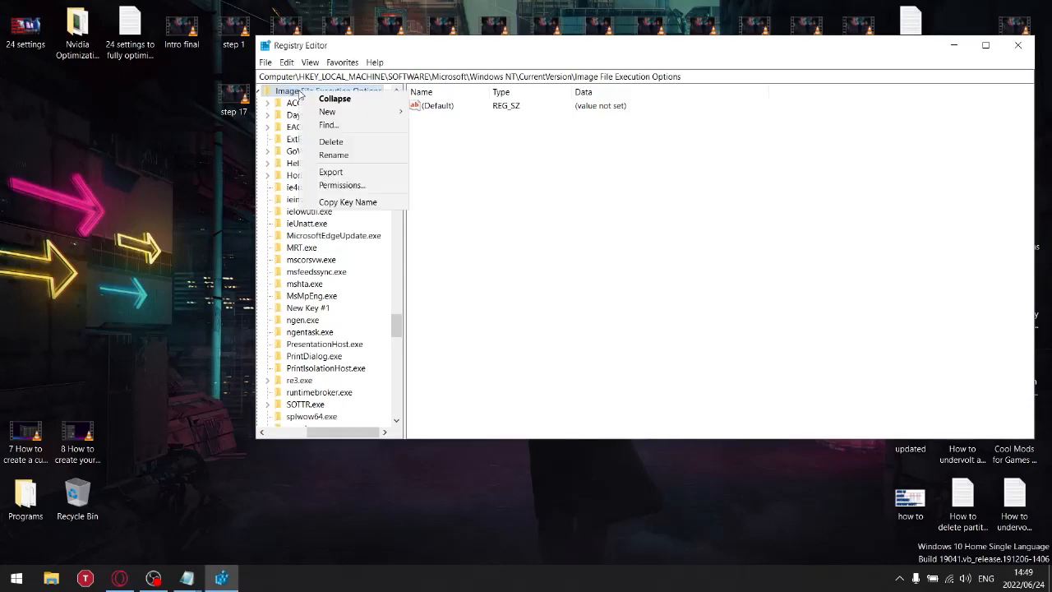
mouse_move(332, 112)
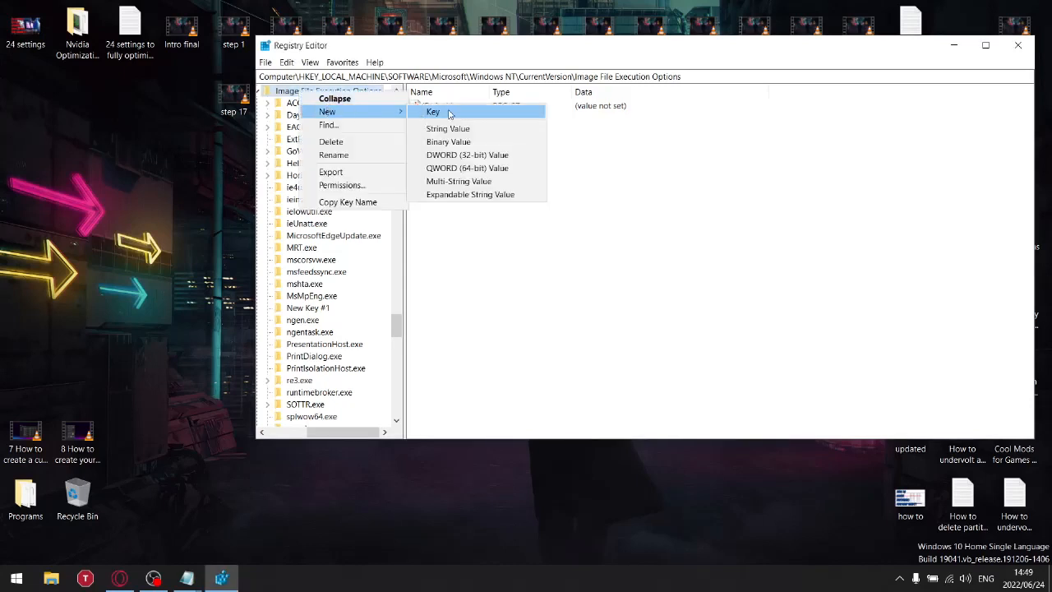
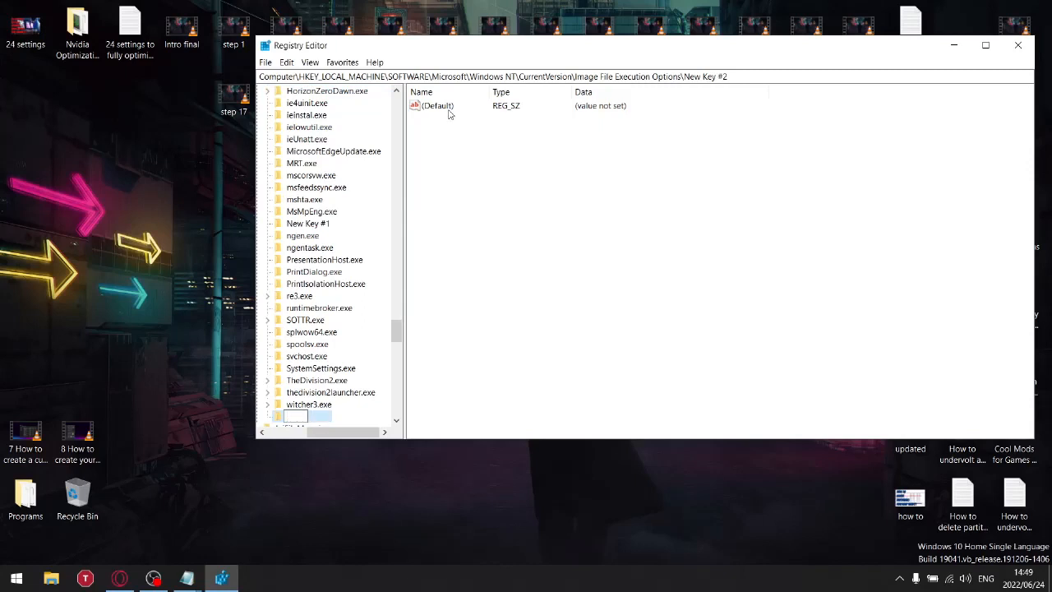
text(Contero)
key(BackSpace)
key(BackSpace)
key(BackSpace)
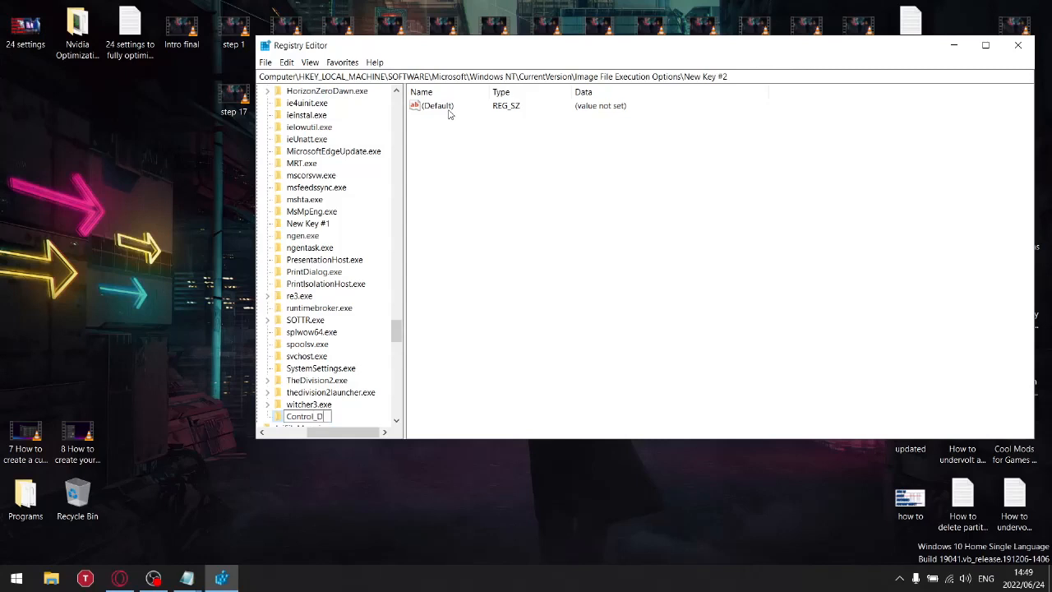
text(11.exe)
click(643, 250)
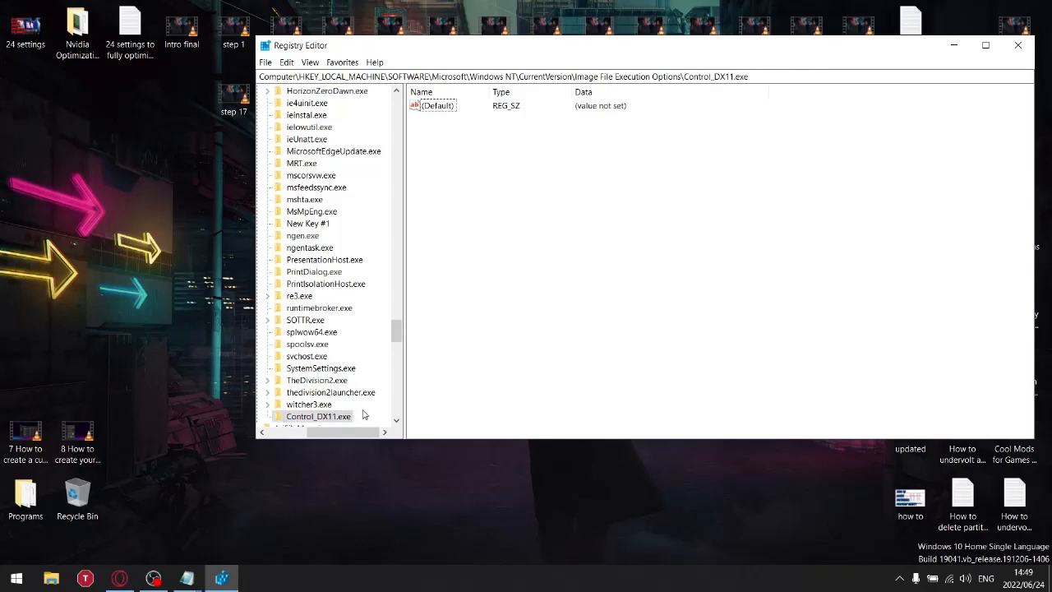
- Add a subkey named PerfOptions inside the Control_DX11.exe key
right_click(301, 419)
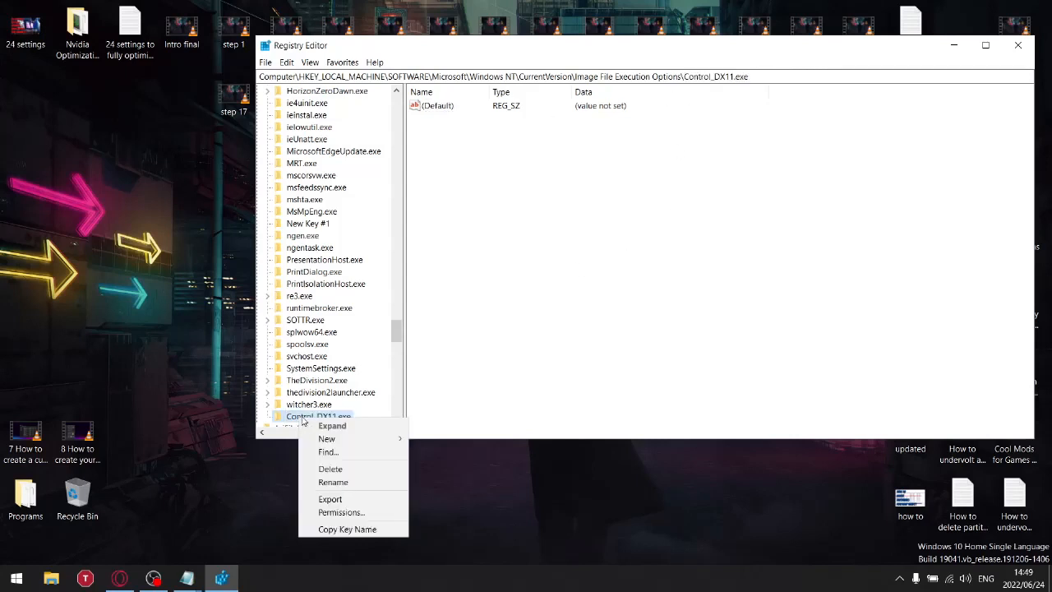
mouse_move(331, 441)
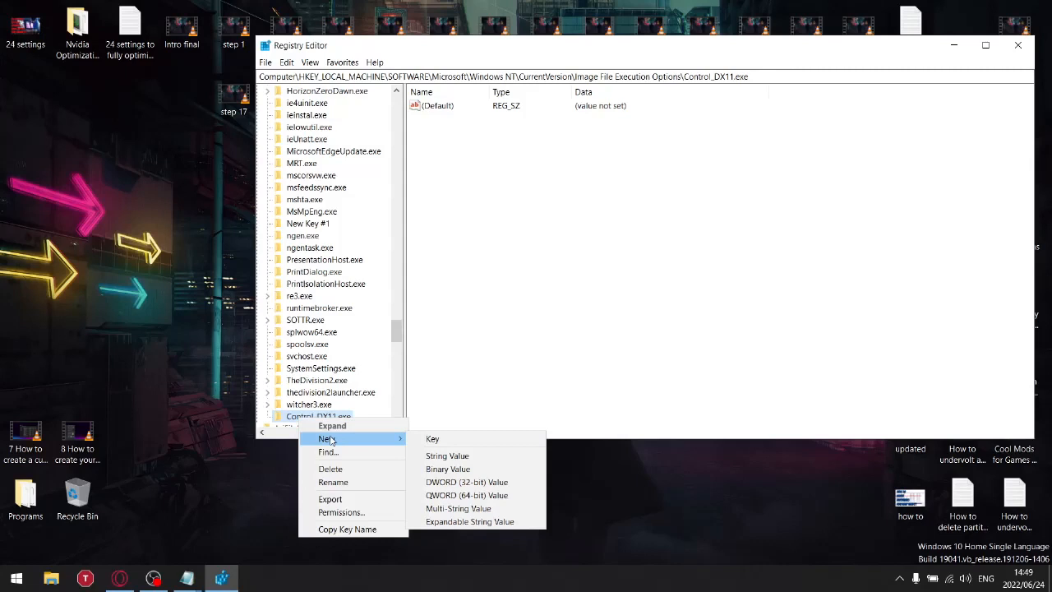
click(436, 438)
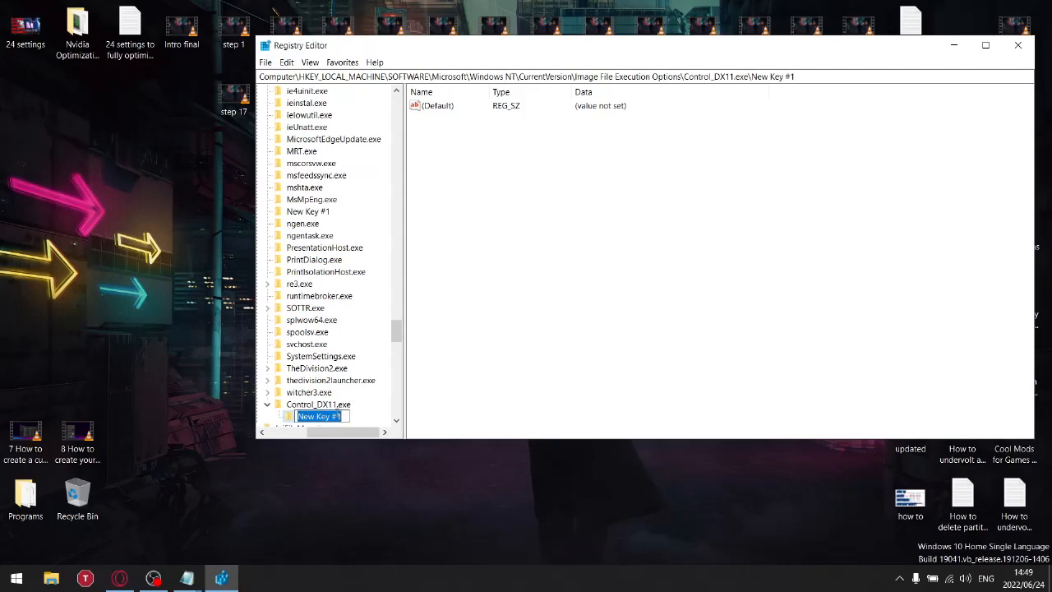
text(PerfO)
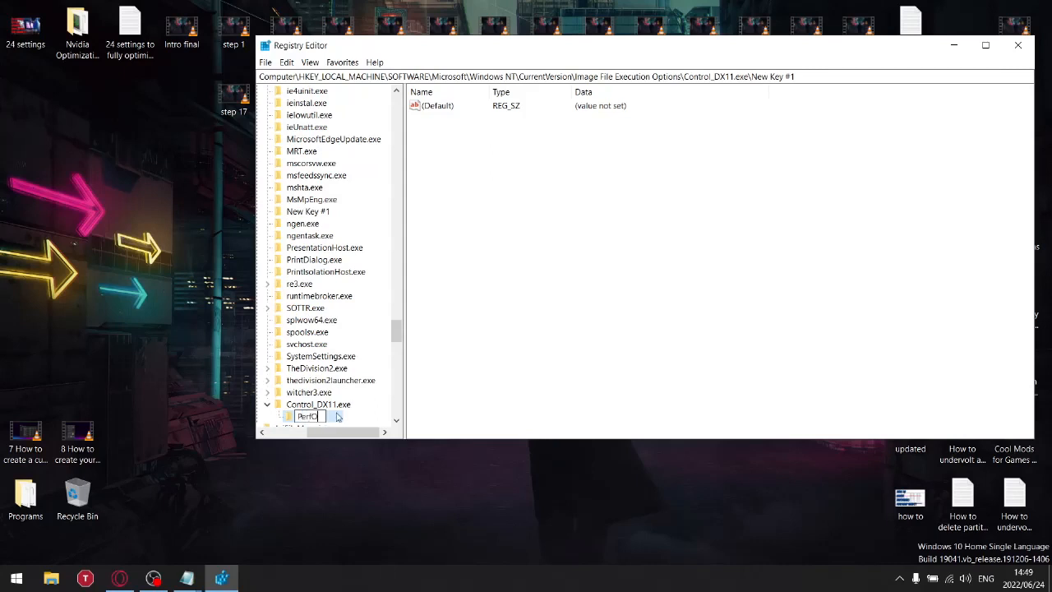
text(ptions)
key(Return)
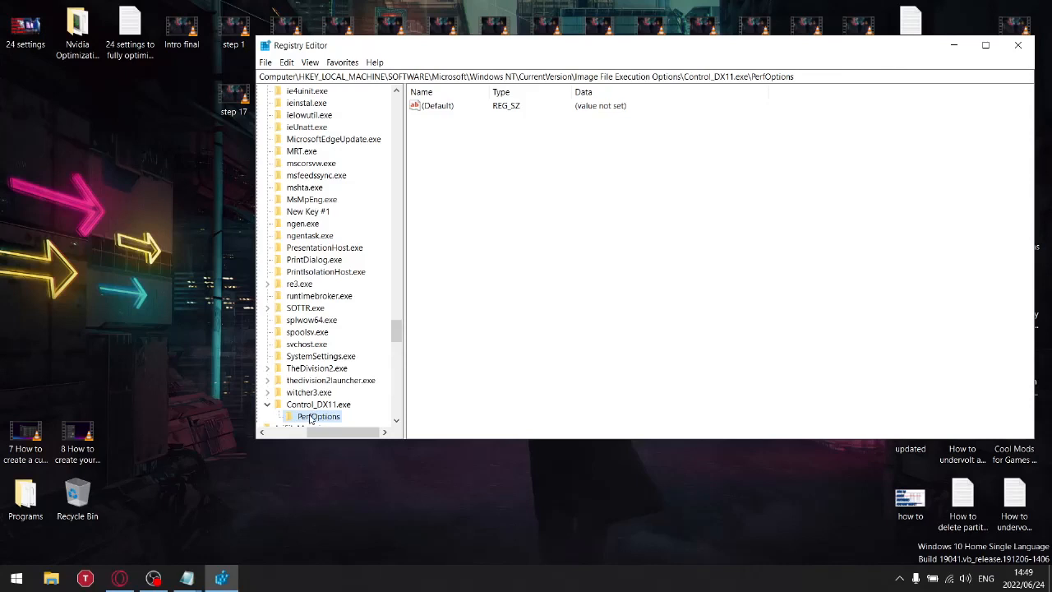
- Create a DWORD (32-bit) value named CpuPriorityClass in the PerfOptions key
right_click(431, 148)
mouse_move(461, 150)
click(539, 193)
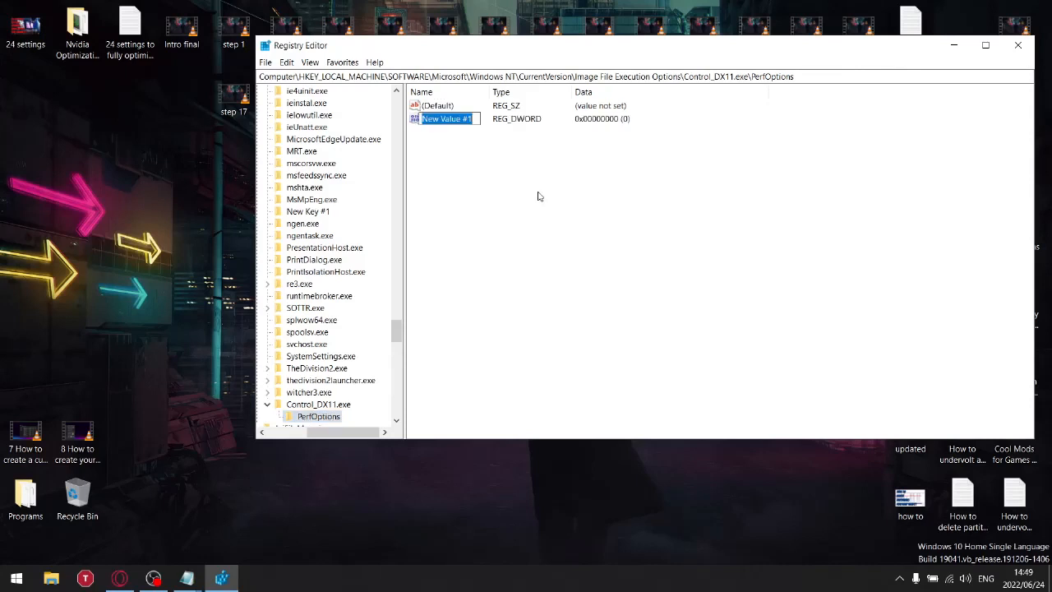
text(C)
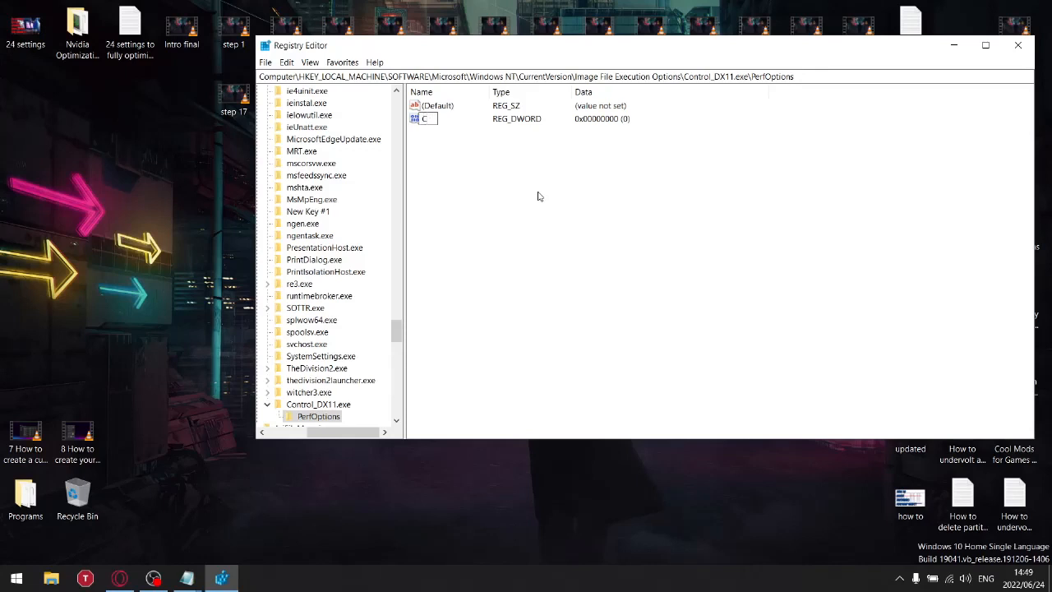
text(puPriorityClass)
key(Return)
- Set the CpuPriorityClass value data to 3 and close the Registry Editor
double_click(444, 122)
text(3)
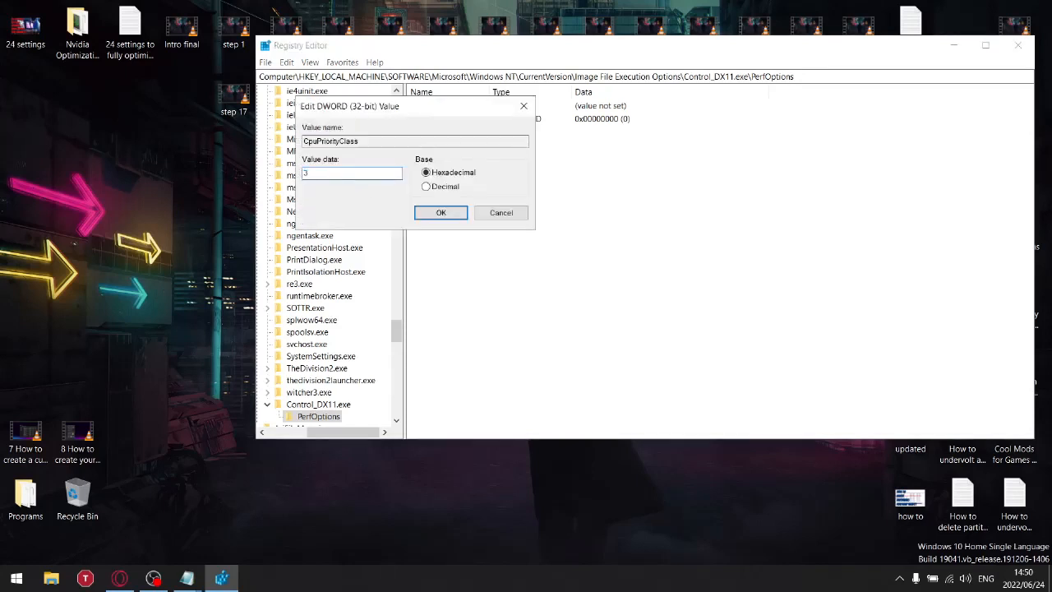
click(436, 213)
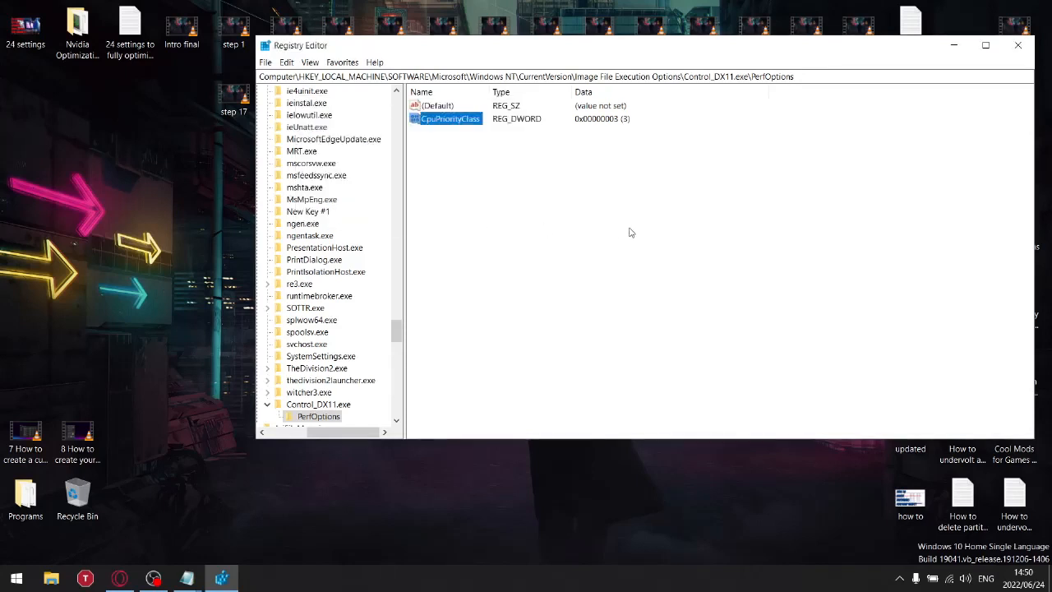
click(1024, 46)
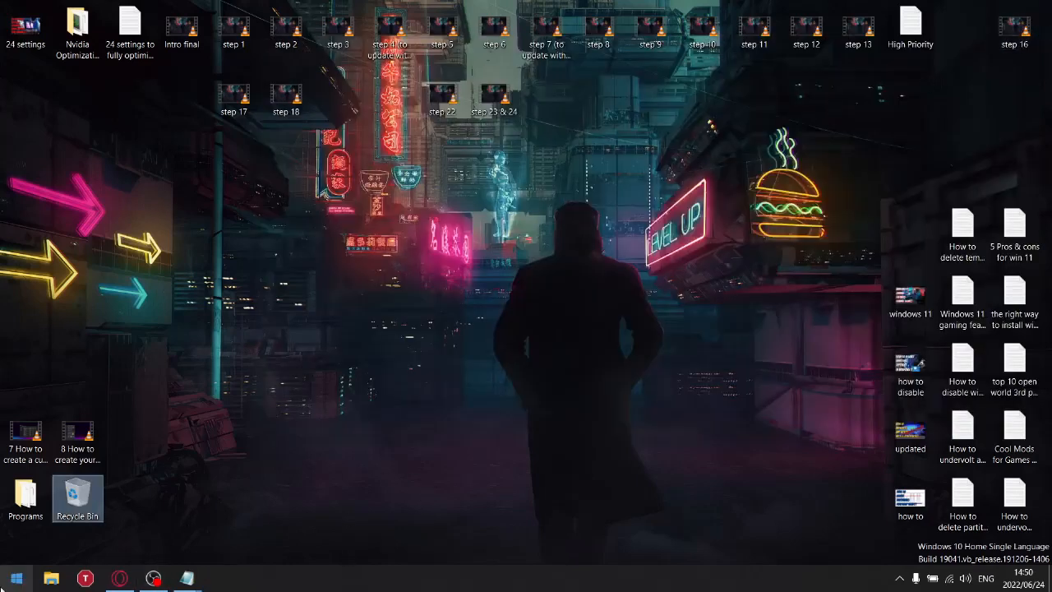
- Launch the Control game and check the priority of the Control_DX11.exe process in Task Manager's process details
click(16, 578)
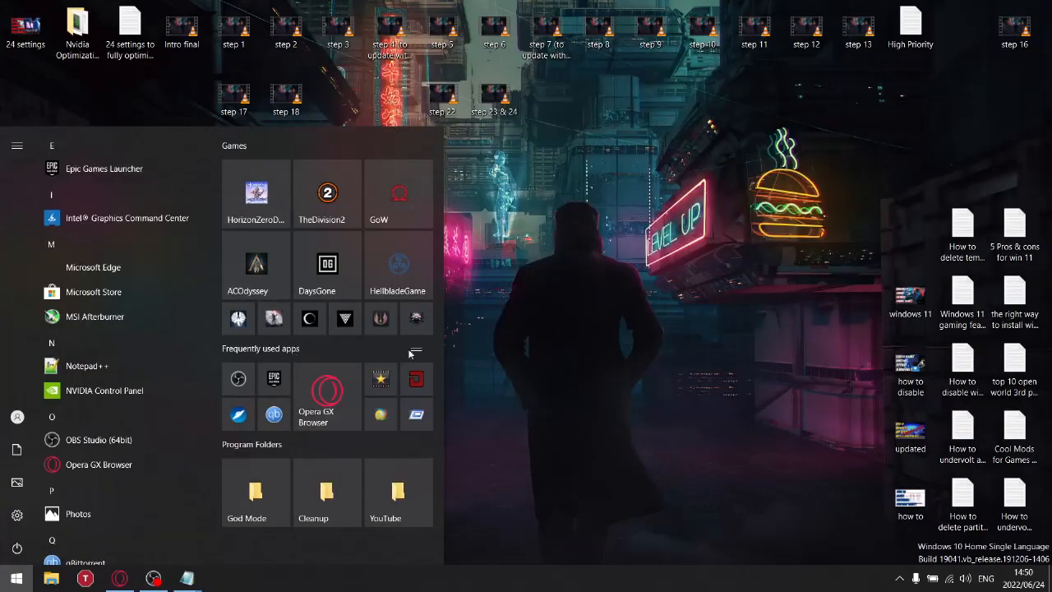
click(347, 323)
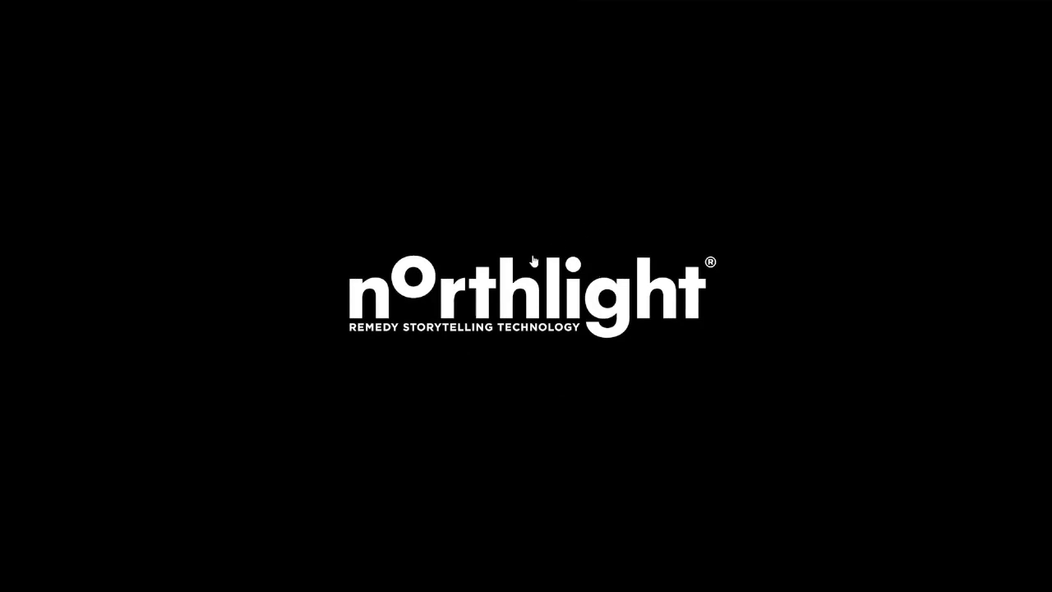
key(ctrl+shift+Escape)
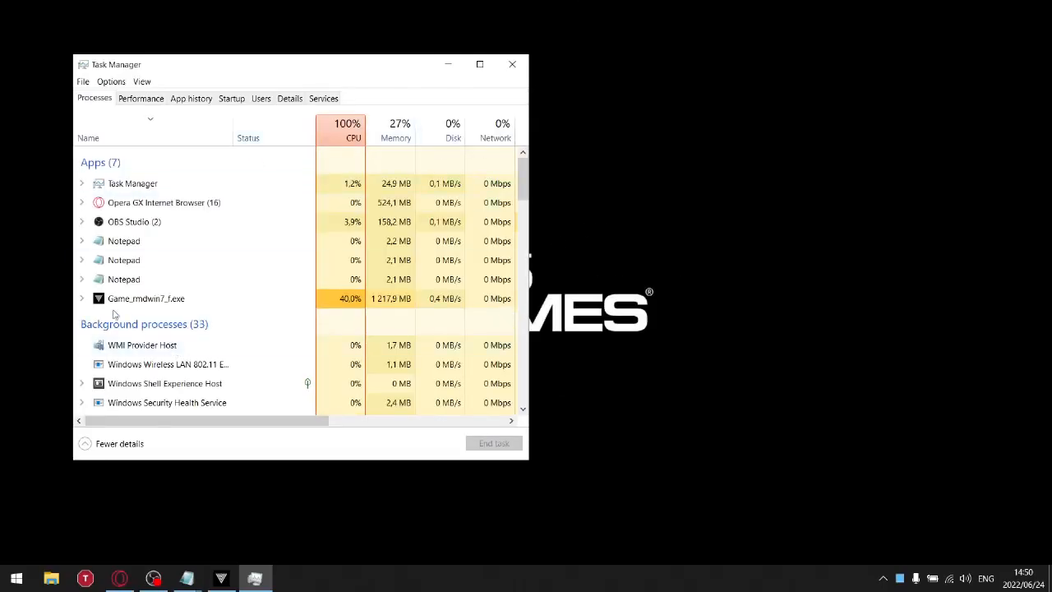
click(289, 102)
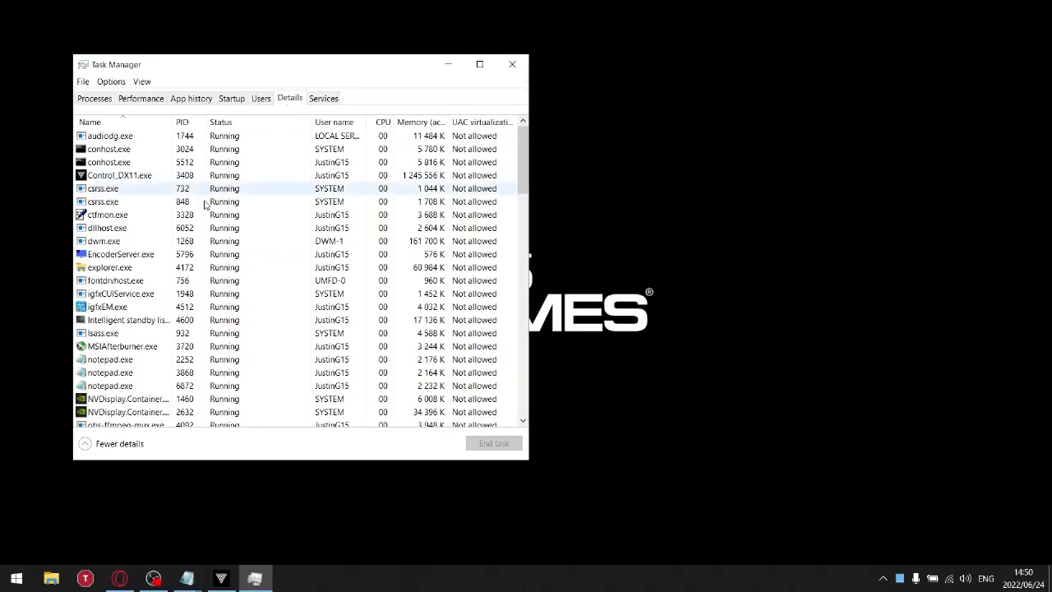
right_click(107, 178)
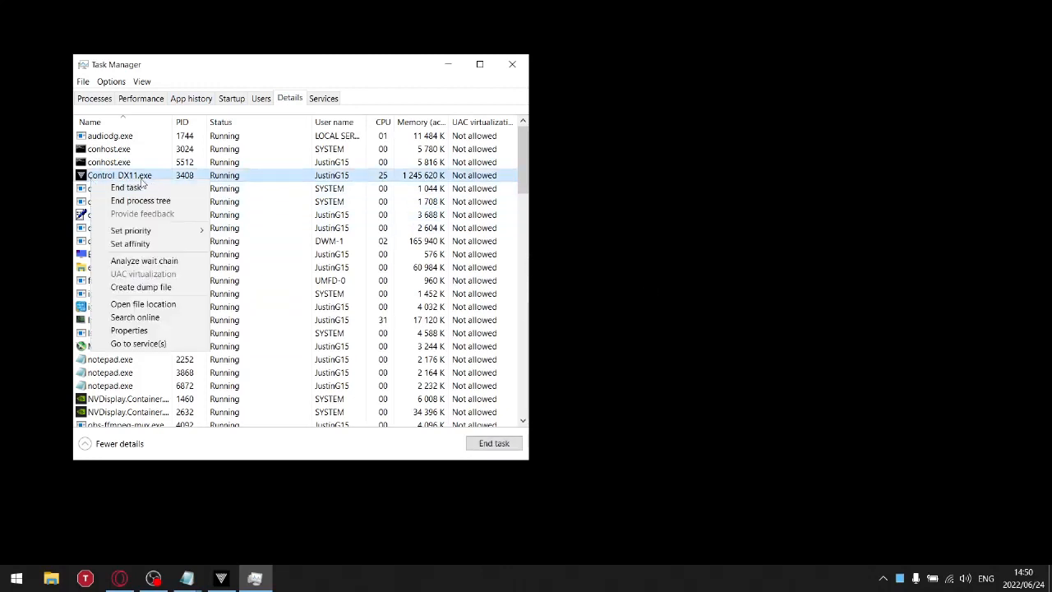
mouse_move(146, 233)
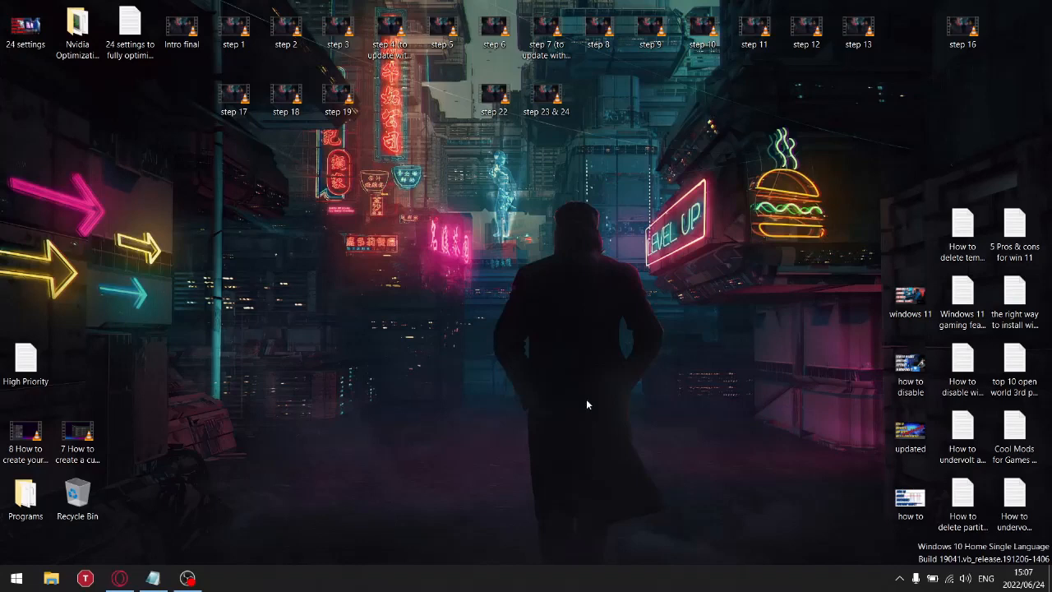
- Create a folder named Cleanup on the desktop, refresh the desktop, and move the folder to the empty area near the how-to notes
right_click(541, 305)
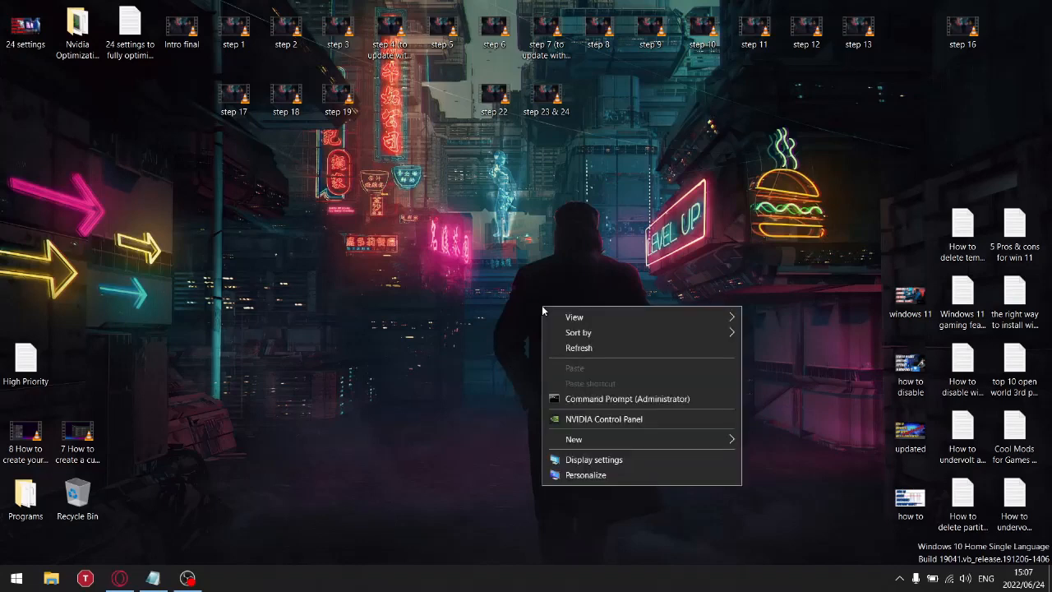
mouse_move(688, 328)
mouse_move(647, 443)
click(815, 440)
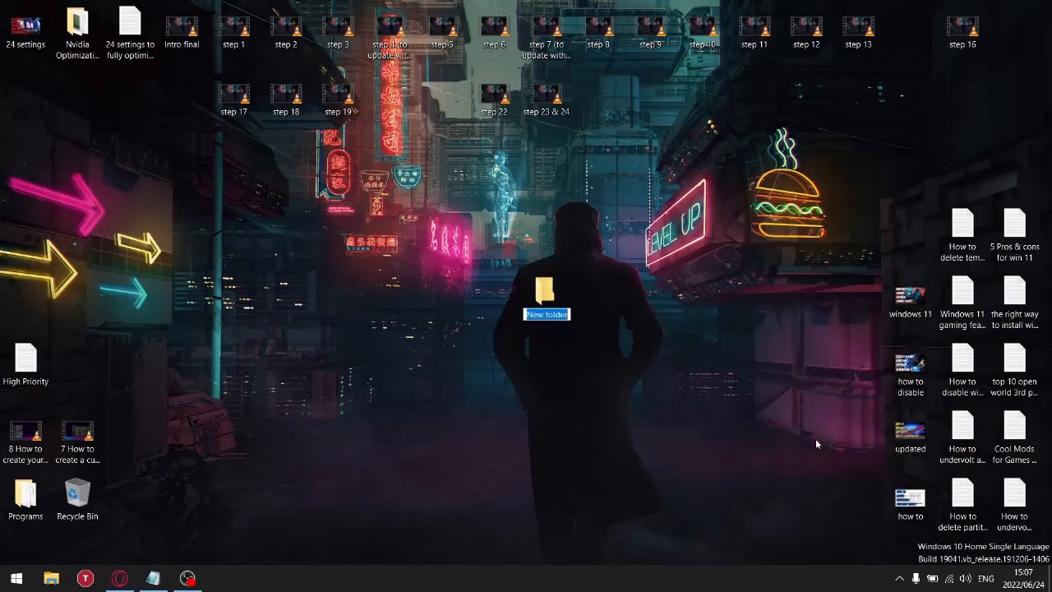
text(c)
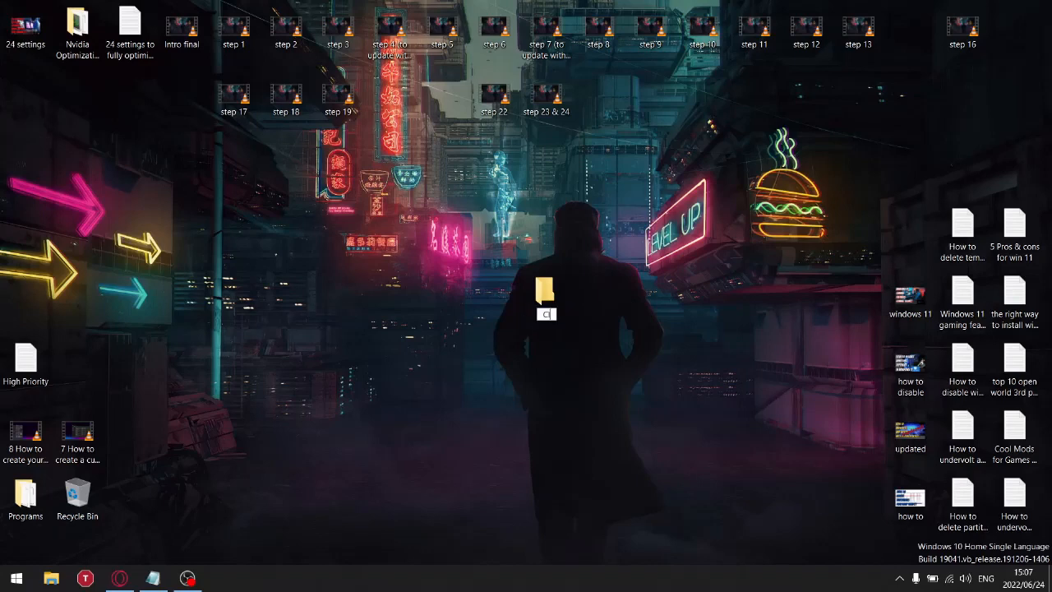
text(leanup)
key(Escape)
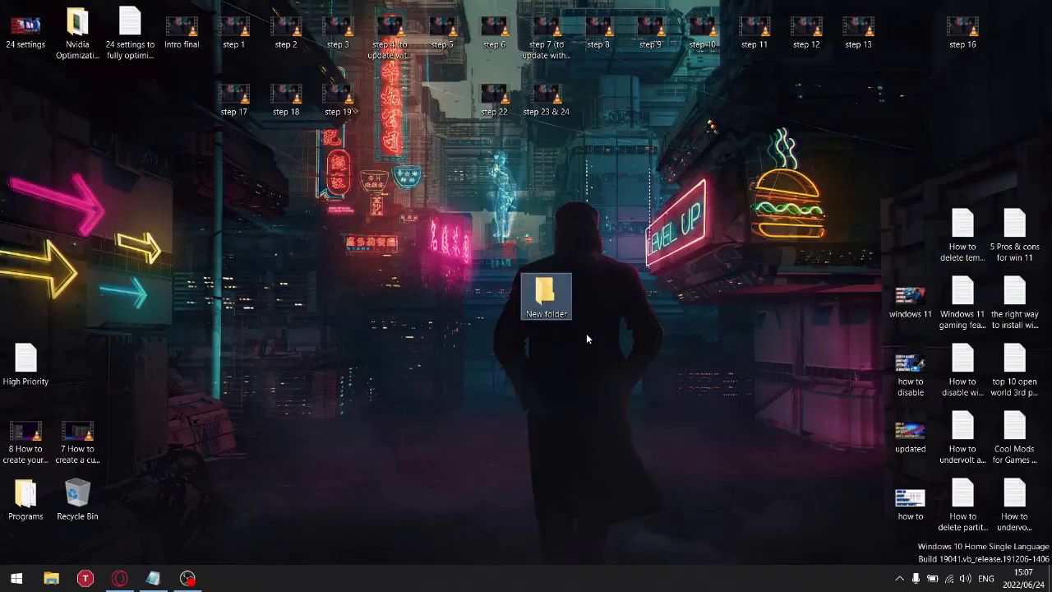
right_click(546, 202)
click(577, 238)
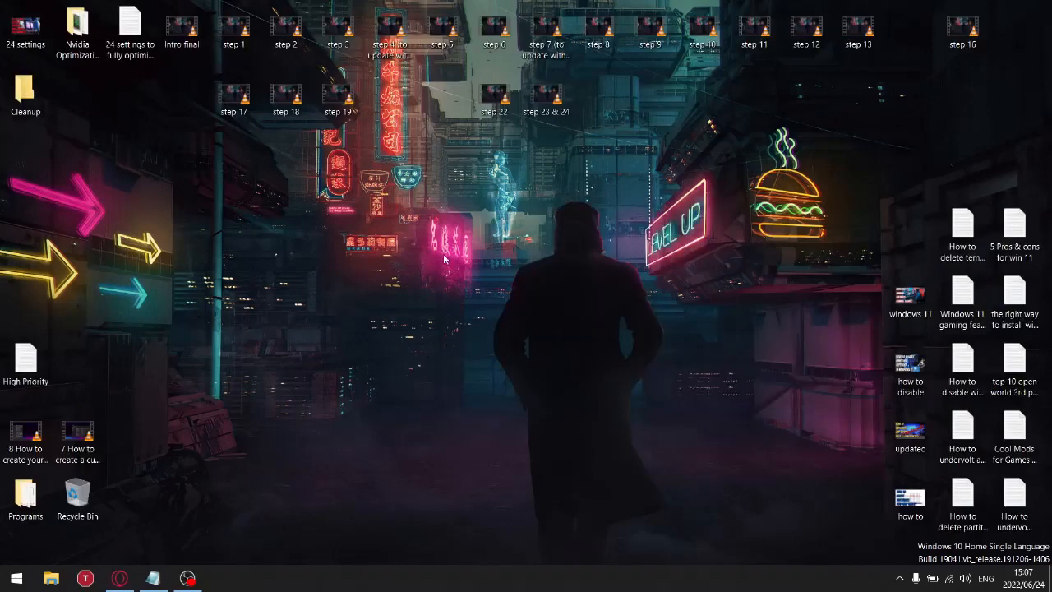
drag(26, 92, 753, 294)
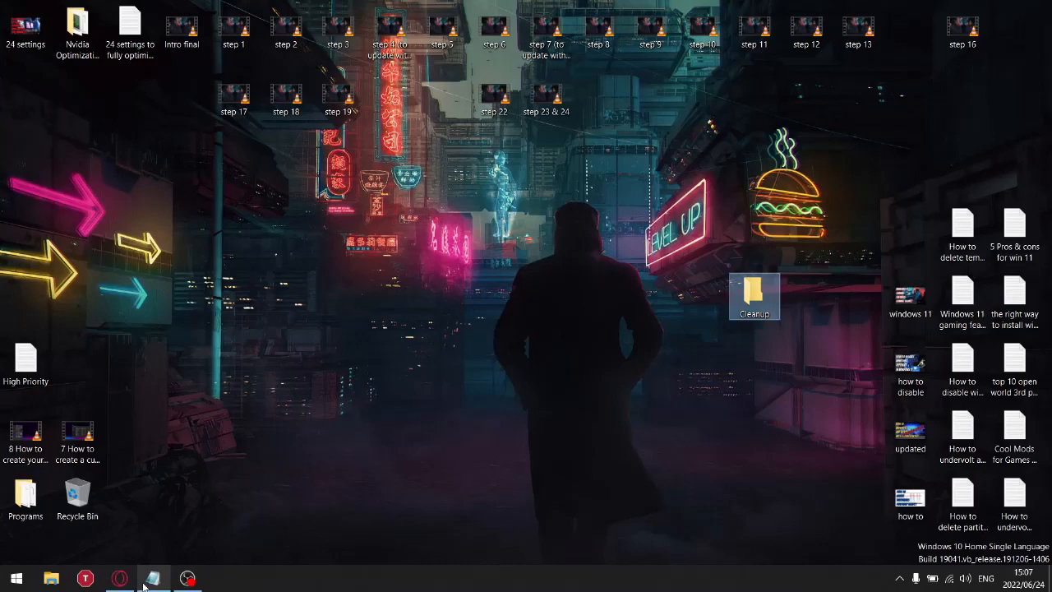
- Open the temporary files folder by running %temp%
key(super+r)
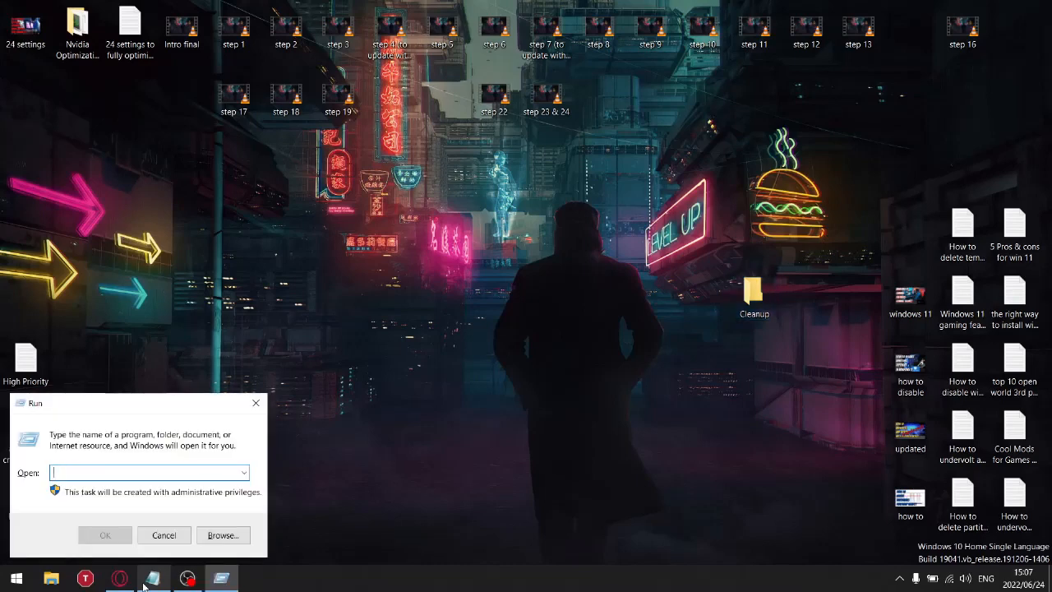
text(%)
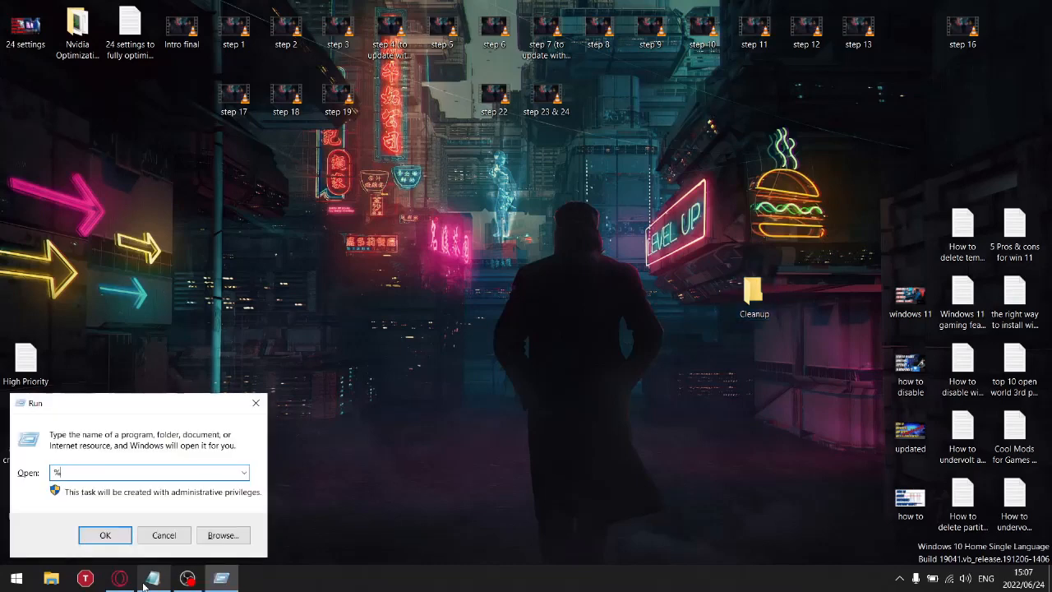
text(temp%)
key(Return)
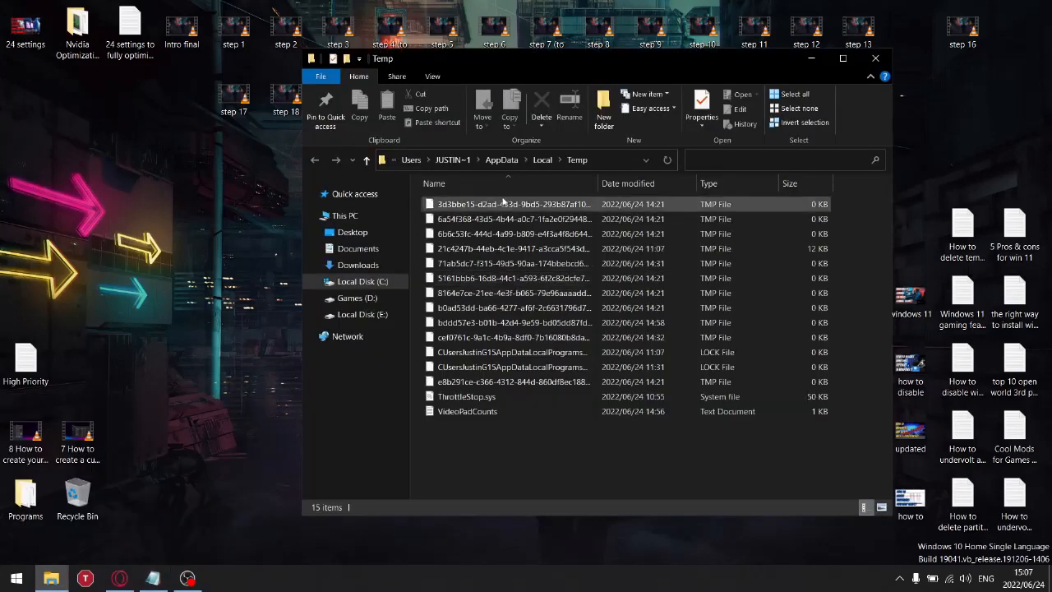
- Copy the Temp folder from its path, paste it onto the desktop, and close the folder window
right_click(570, 156)
click(604, 168)
right_click(205, 170)
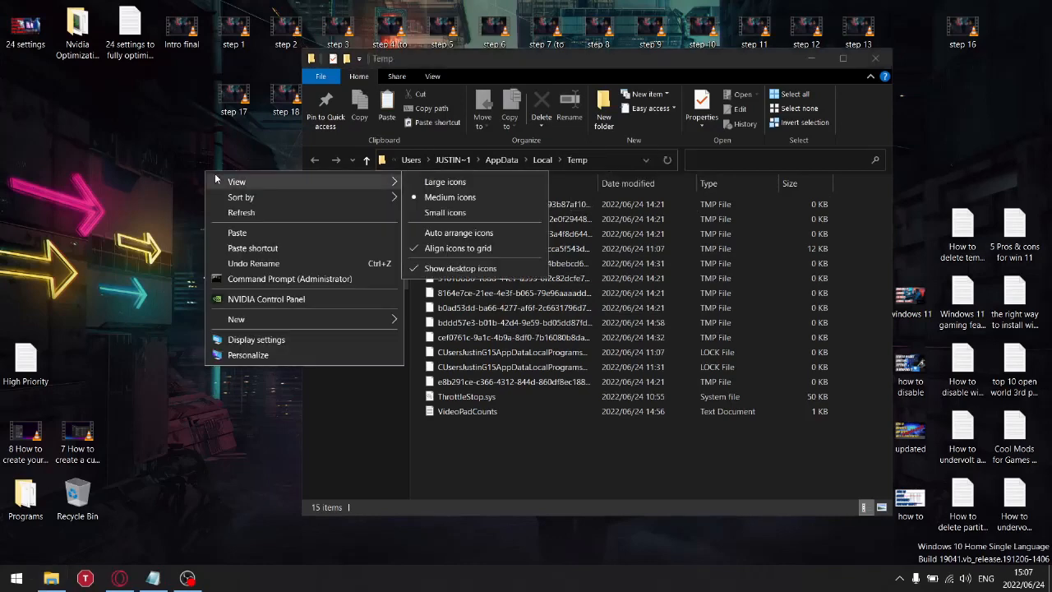
click(231, 237)
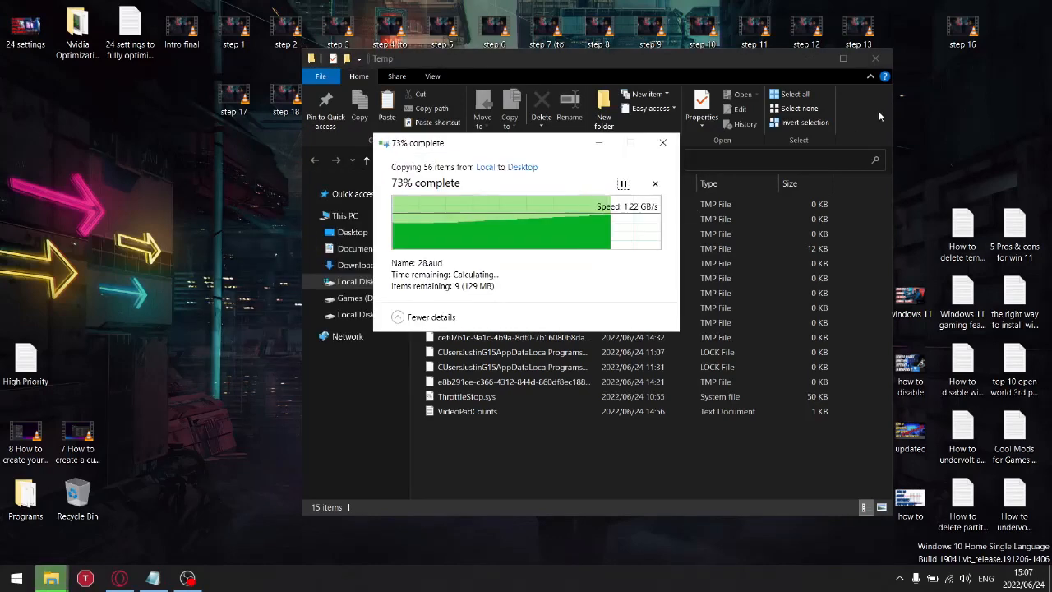
click(875, 58)
- Rename the pasted Temp folder on the desktop as 1 Temp
click(255, 186)
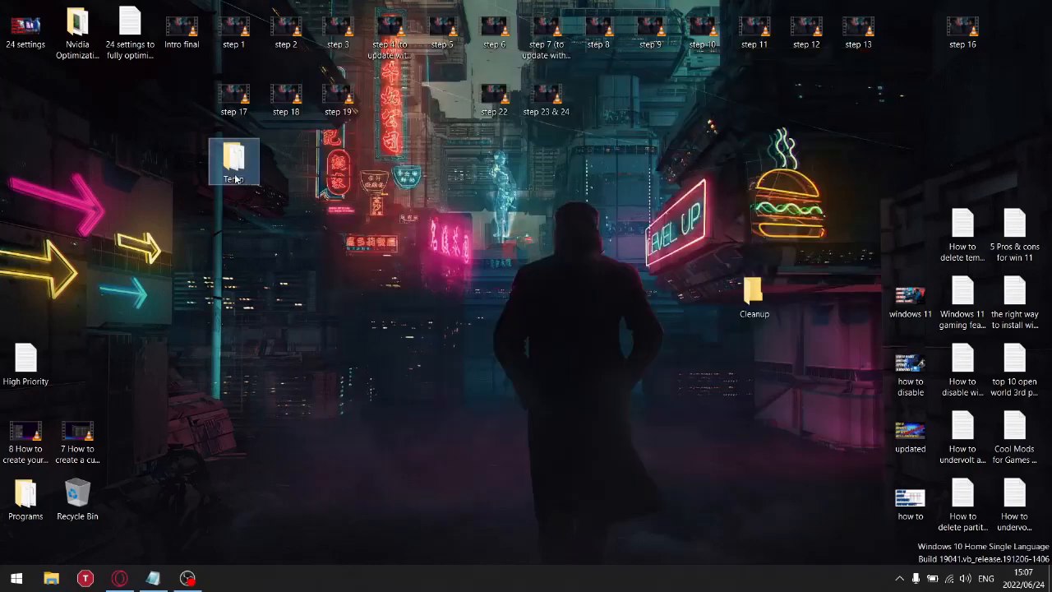
click(233, 181)
click(224, 179)
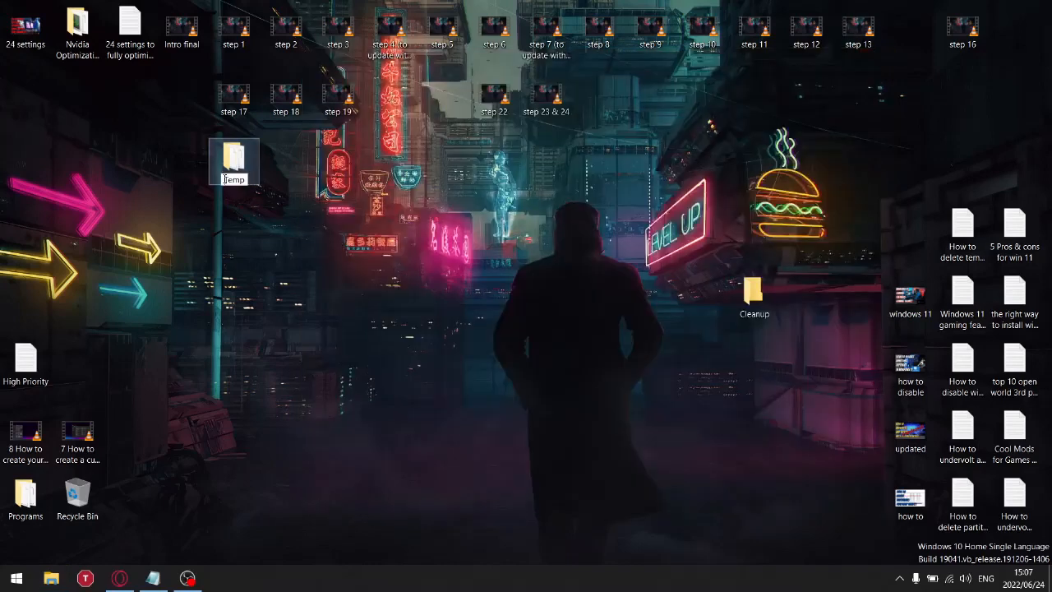
text(1)
key(Return)
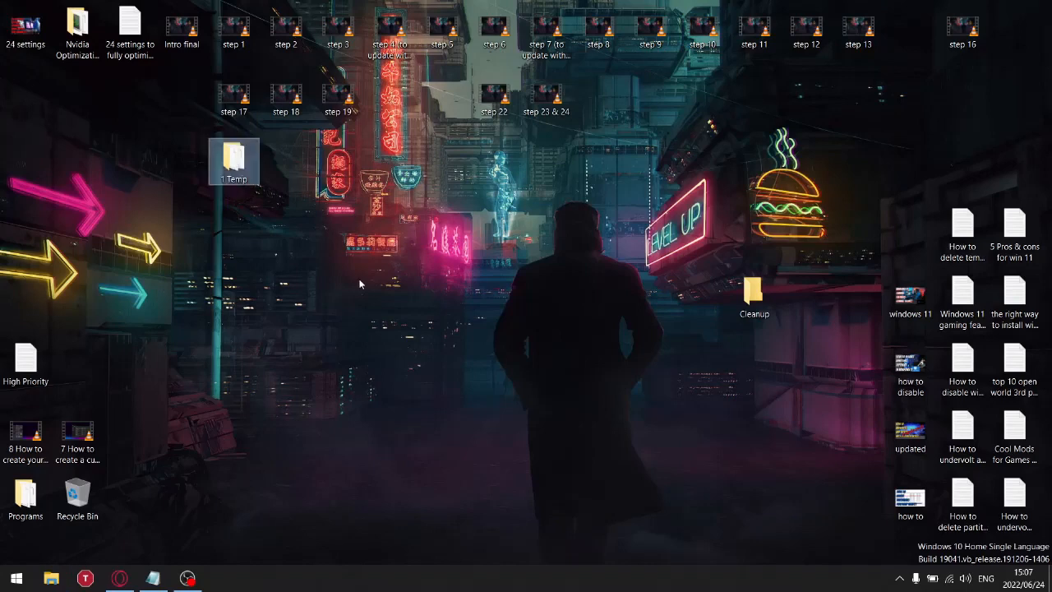
- Move the 1 Temp folder from the desktop into the Cleanup folder
right_click(239, 173)
right_click(756, 314)
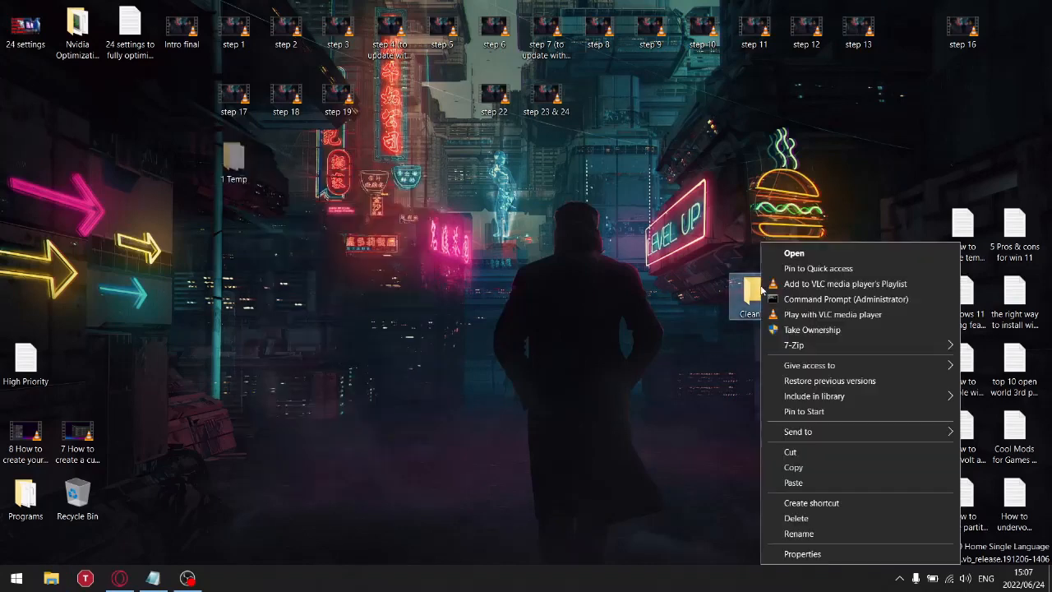
click(794, 484)
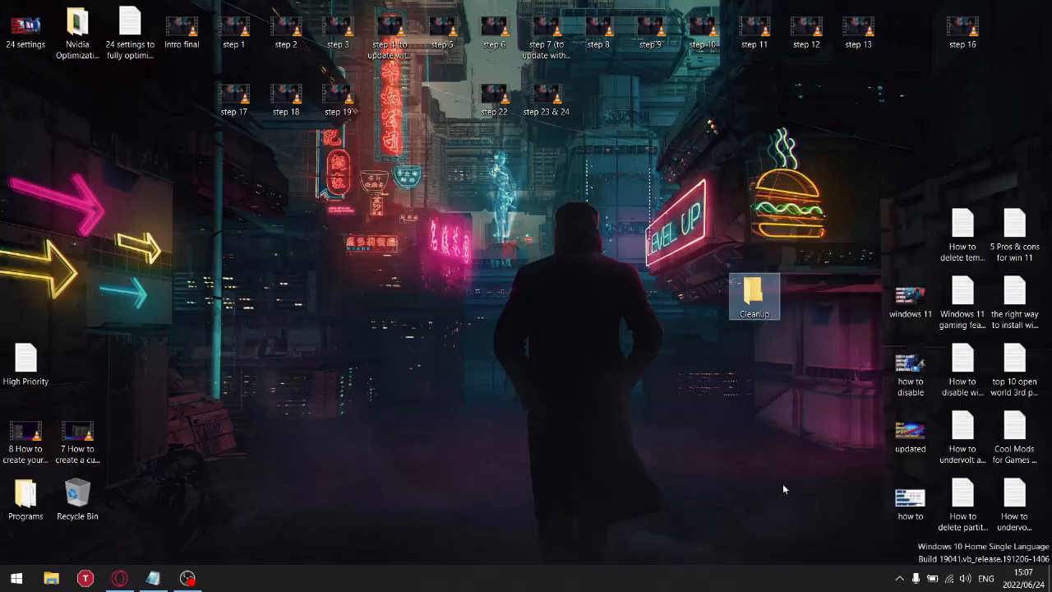
click(486, 415)
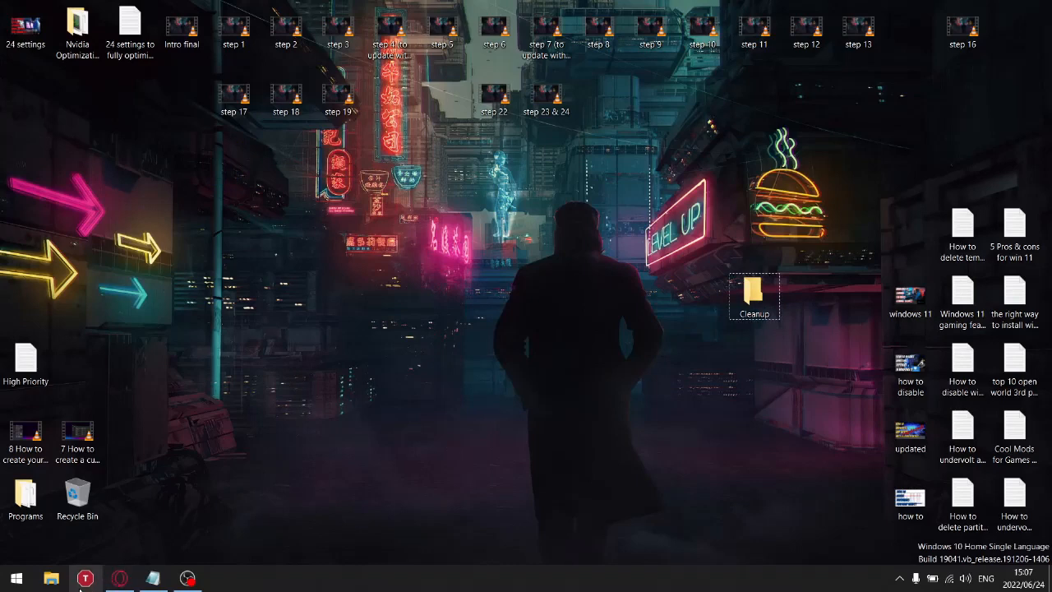
- Open the Windows Temp folder by running temp
key(super+r)
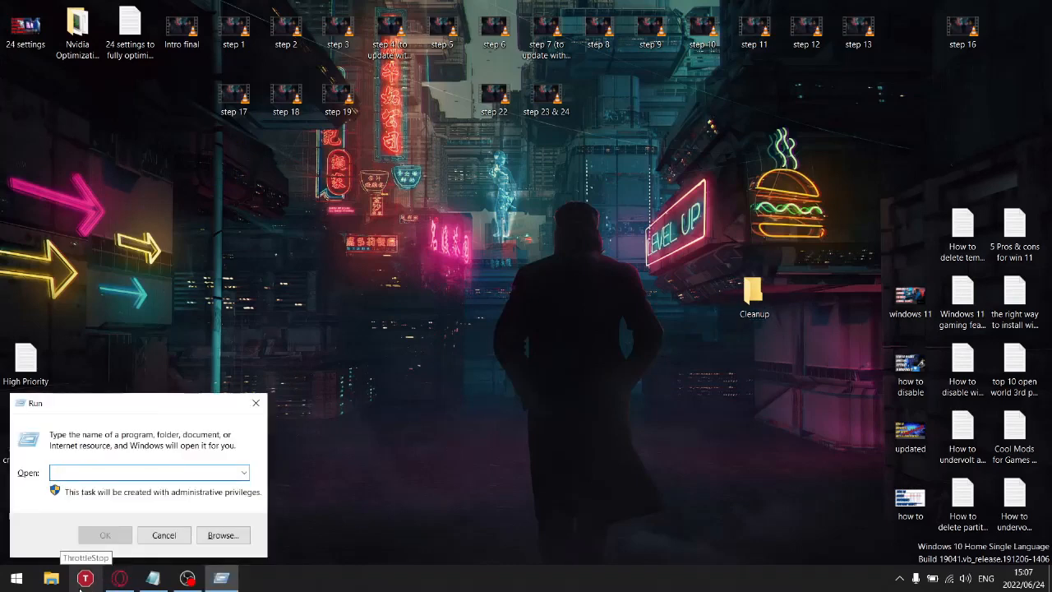
text(temp)
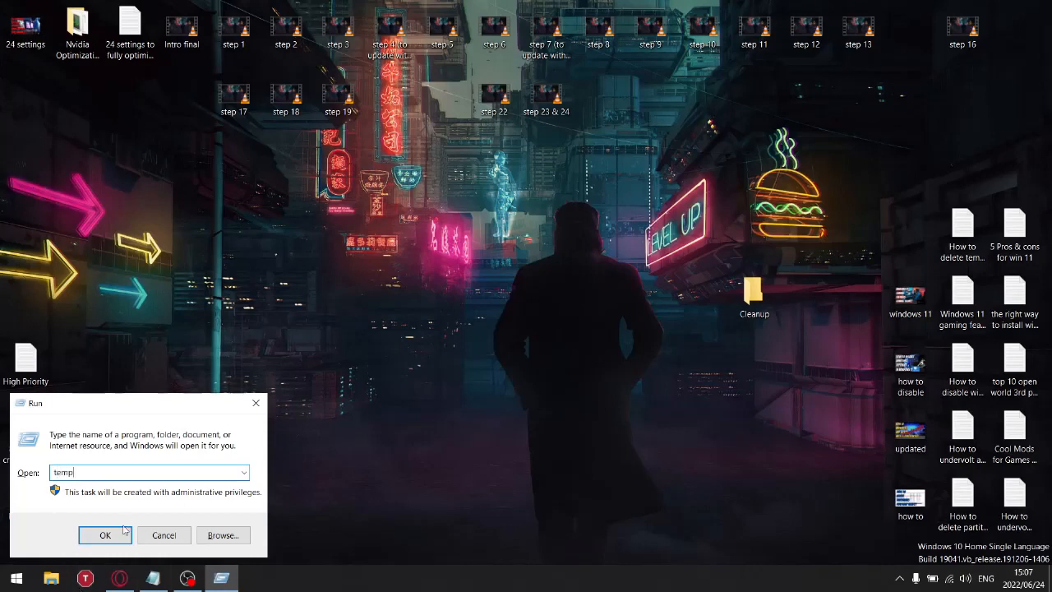
key(Return)
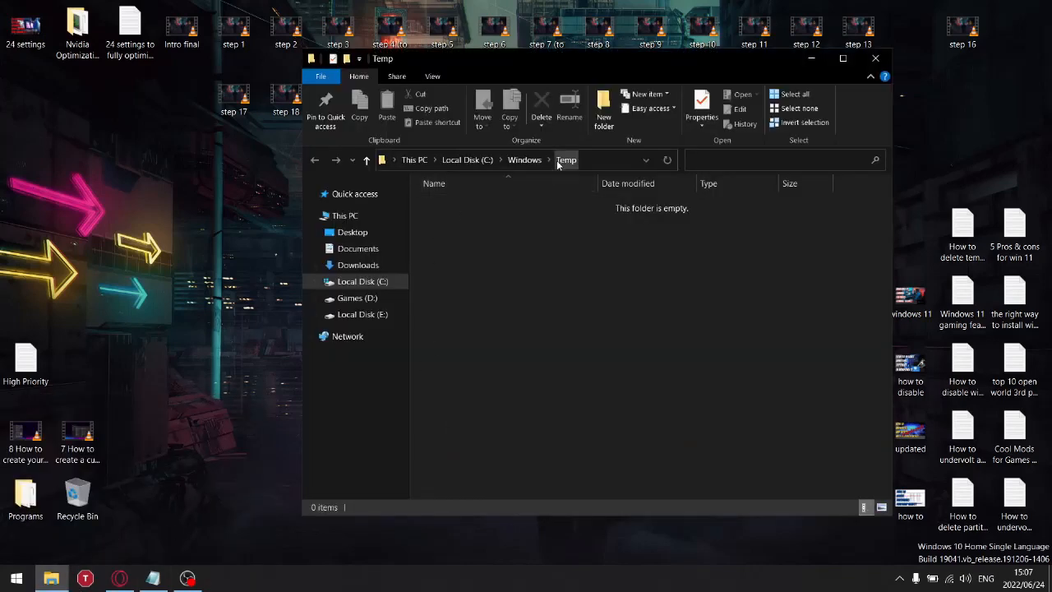
- Copy the Windows Temp folder from its path, paste it onto the desktop, and close the folder window
right_click(613, 164)
click(658, 169)
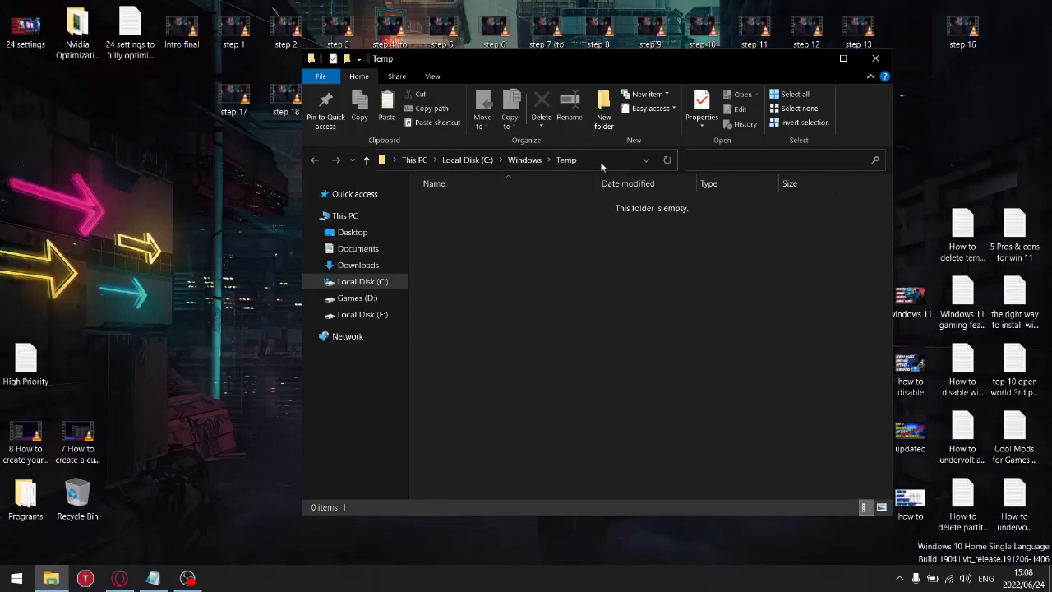
right_click(159, 185)
click(198, 249)
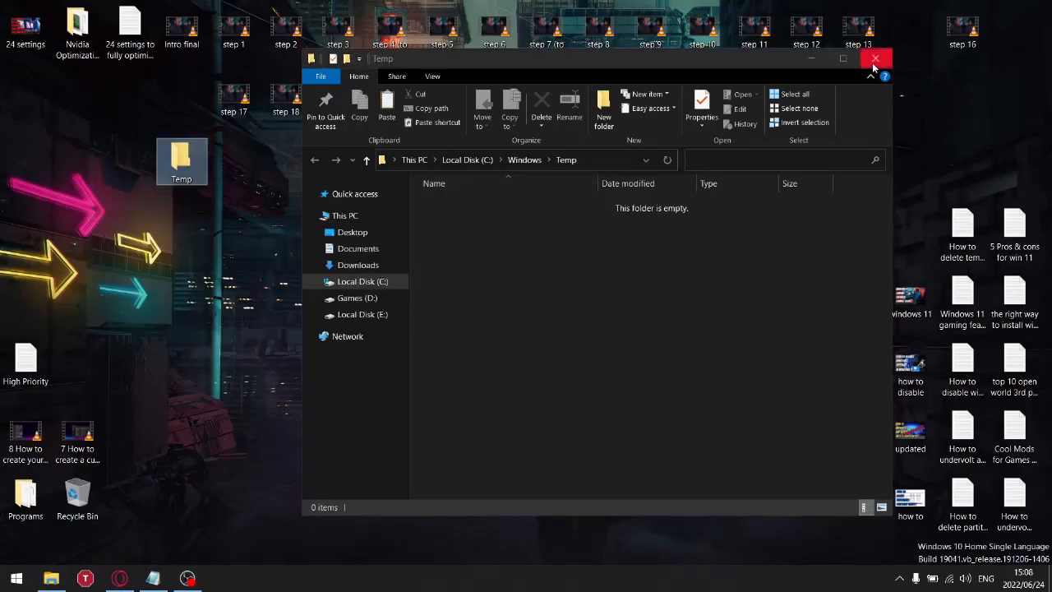
click(873, 61)
- Rename the pasted Temp folder on the desktop as 2 Temp and move it into the Cleanup folder
click(178, 181)
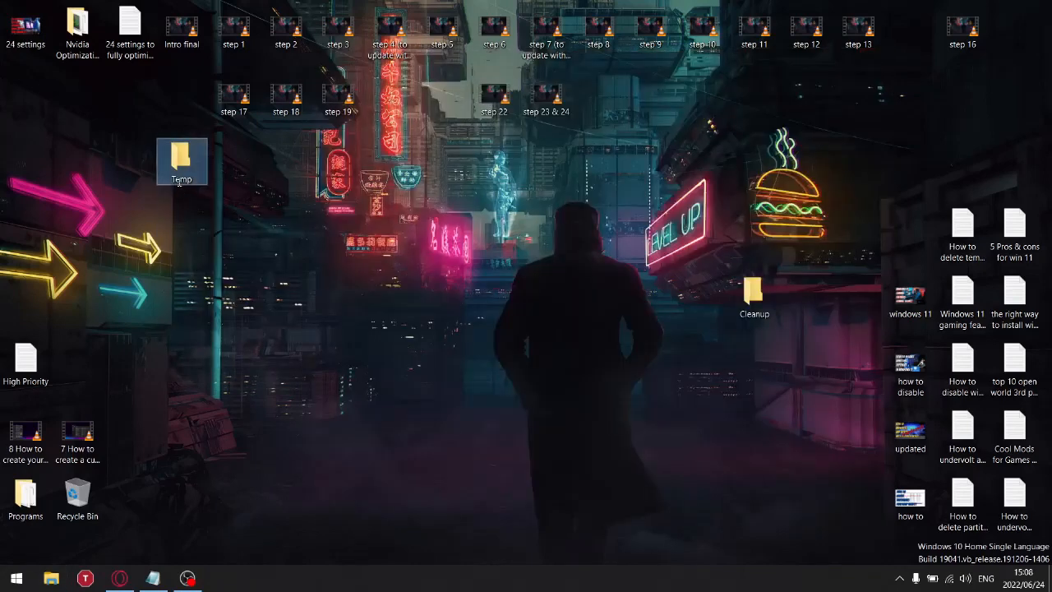
text(2)
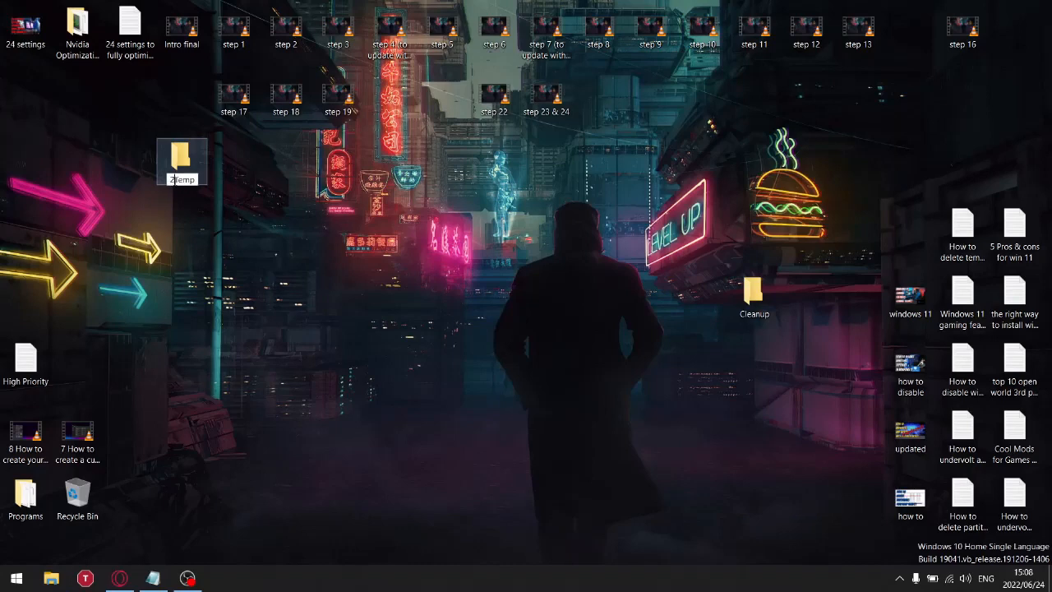
key(Return)
right_click(184, 173)
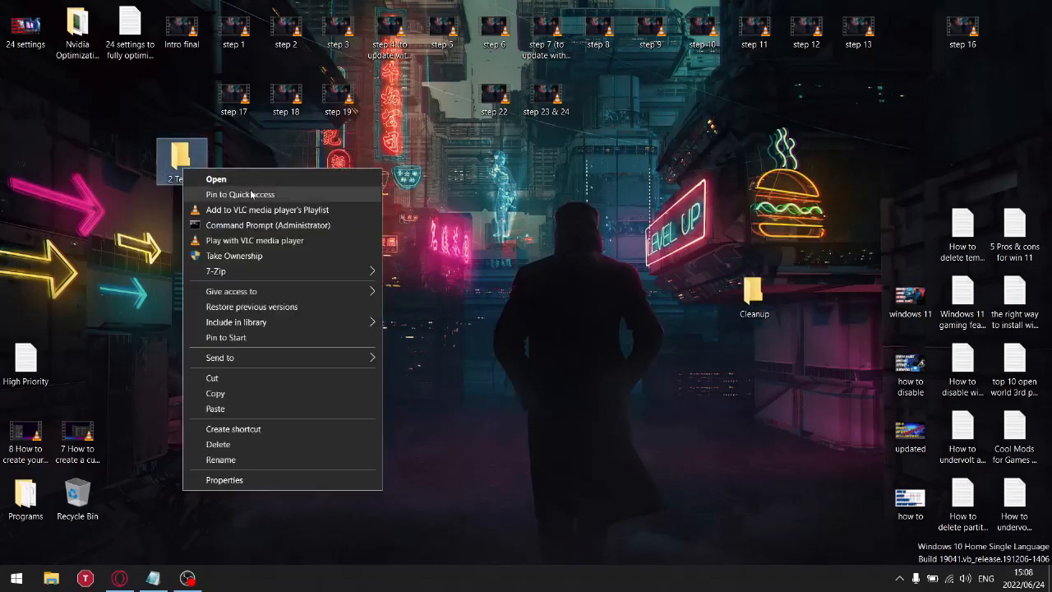
click(227, 378)
right_click(742, 317)
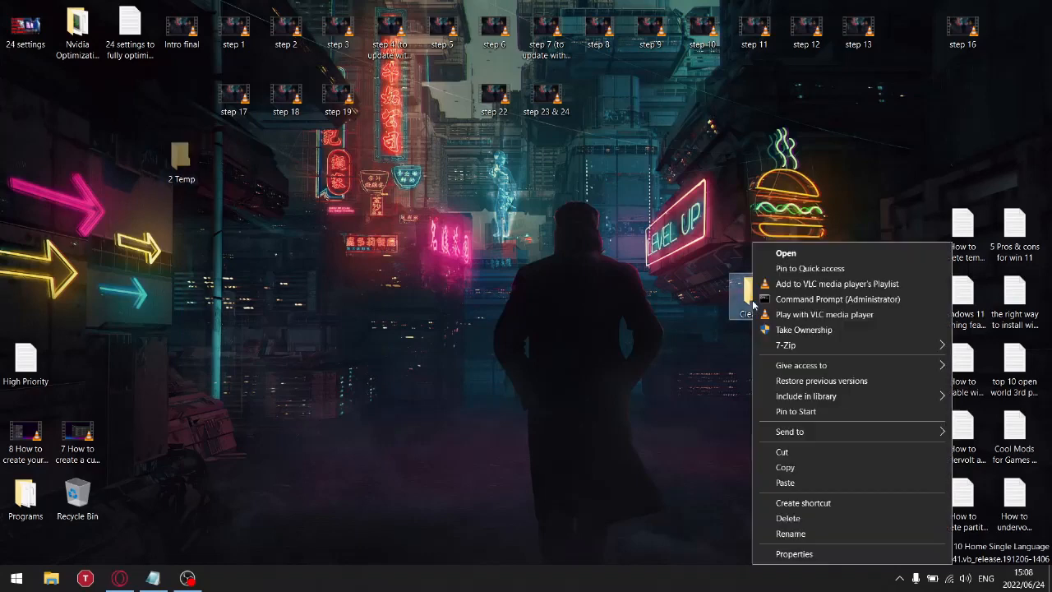
click(780, 483)
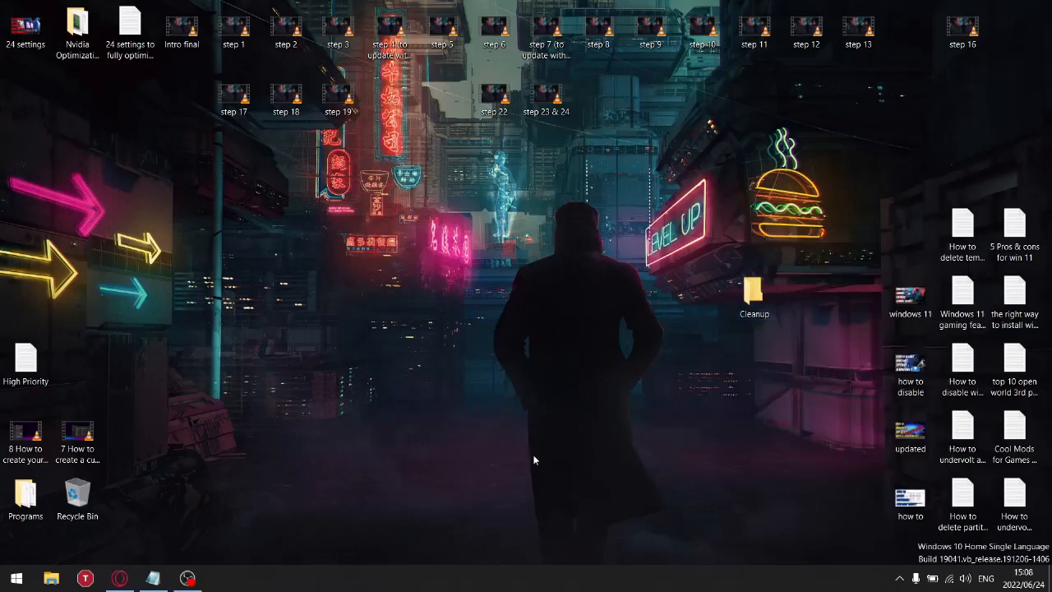
- Open the file location of Defragment and Optimize Drives from the Windows Administrative Tools
click(13, 583)
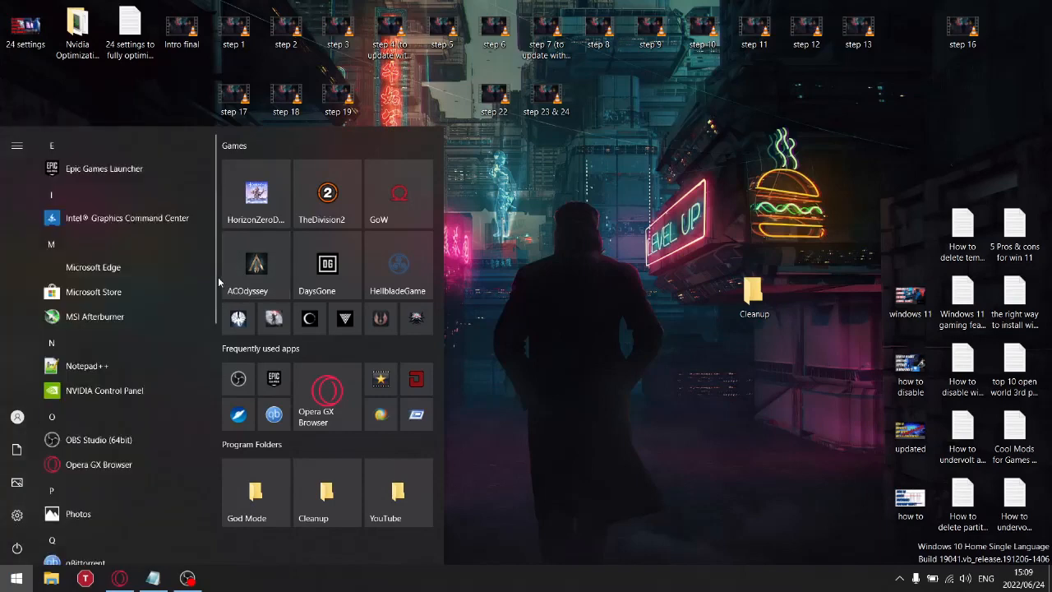
scroll(215, 295, down, 10)
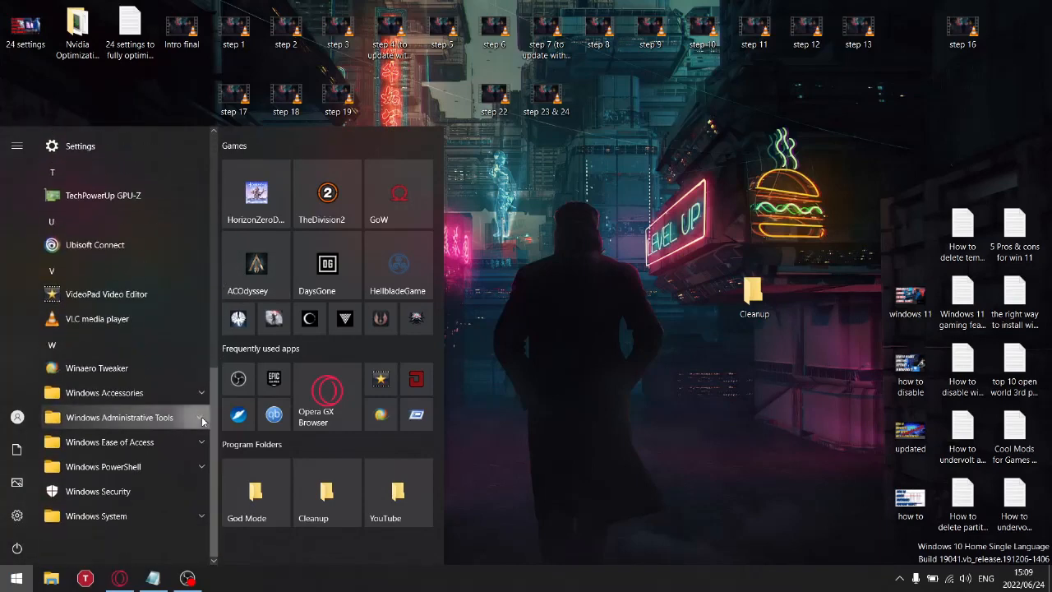
click(108, 418)
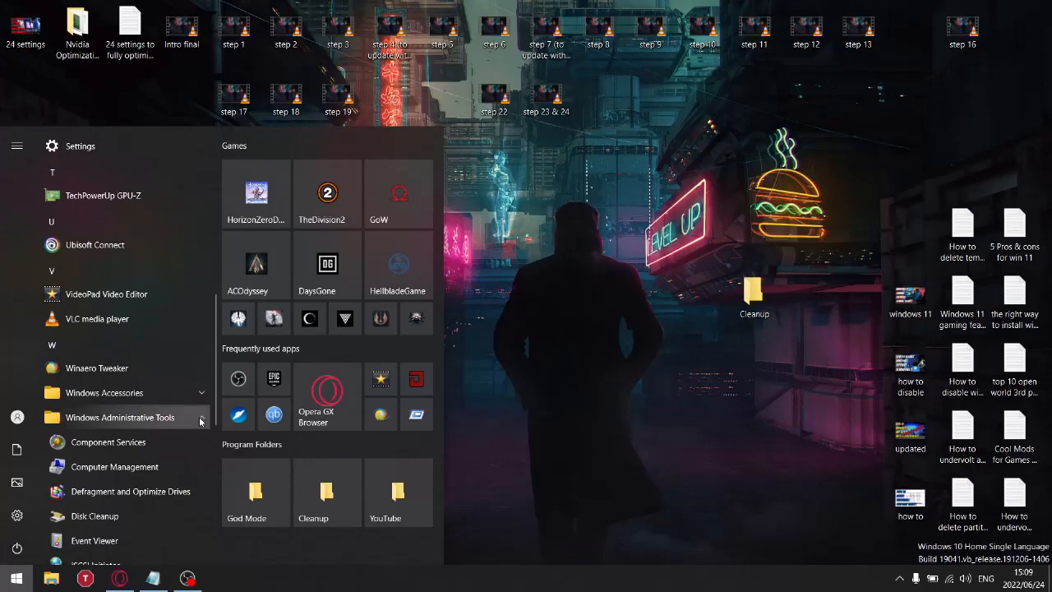
right_click(82, 492)
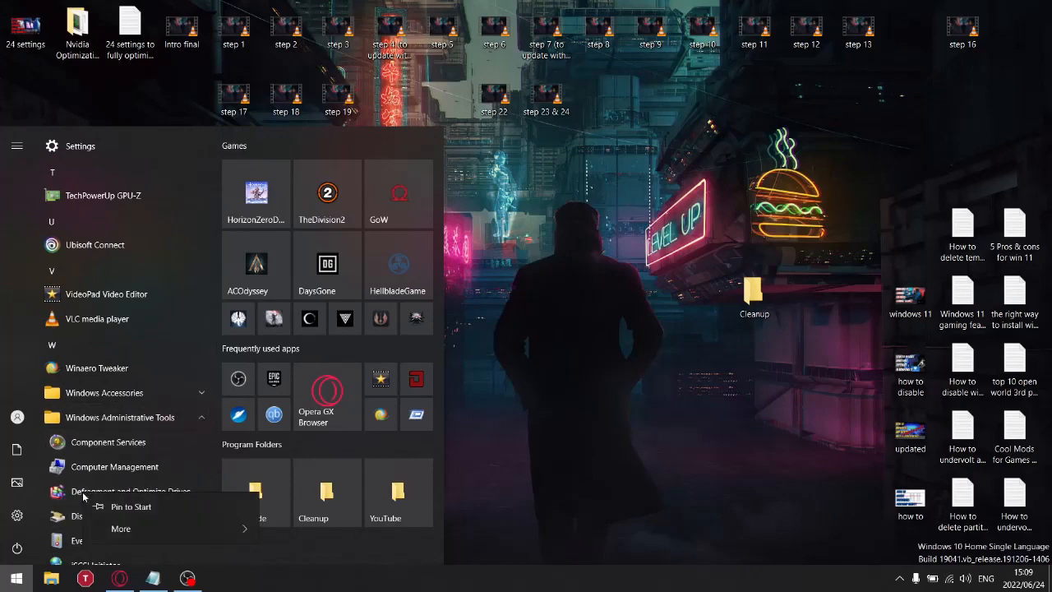
mouse_move(151, 527)
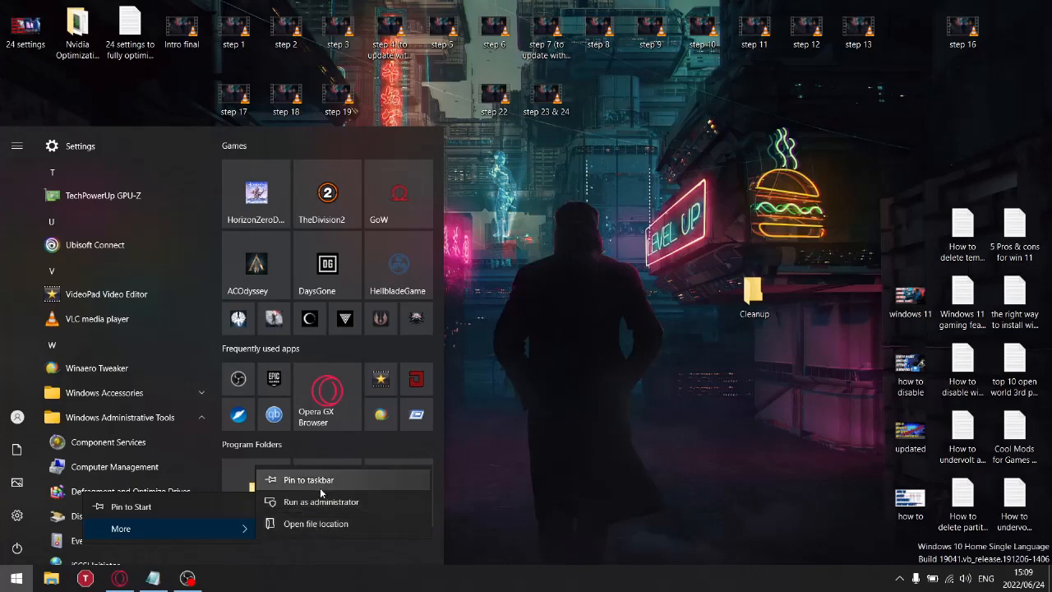
click(312, 524)
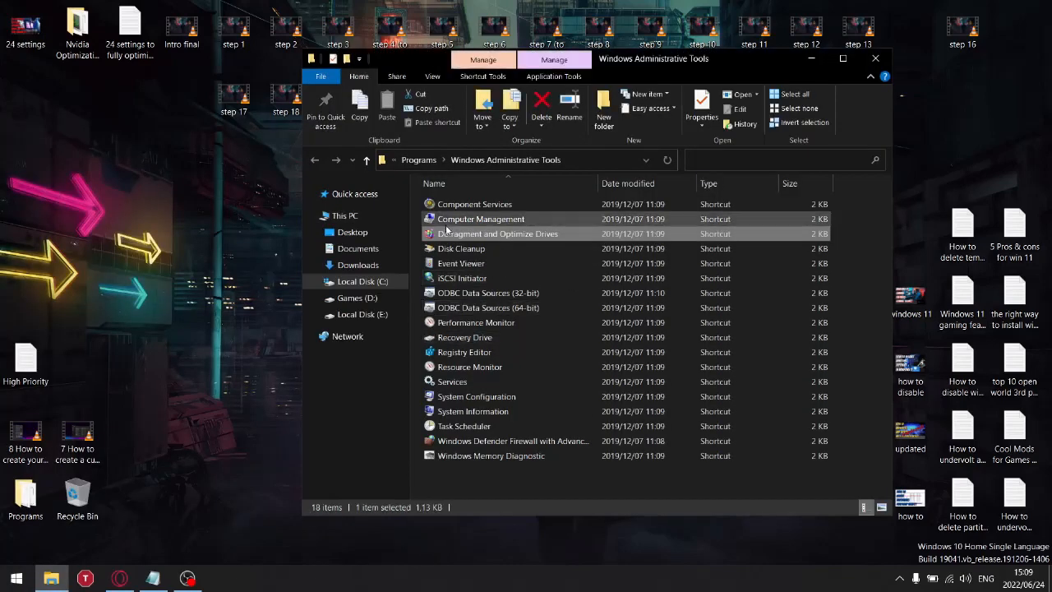
- Create desktop shortcuts for Defragment and Optimize Drives and for Disk Cleanup
right_click(458, 238)
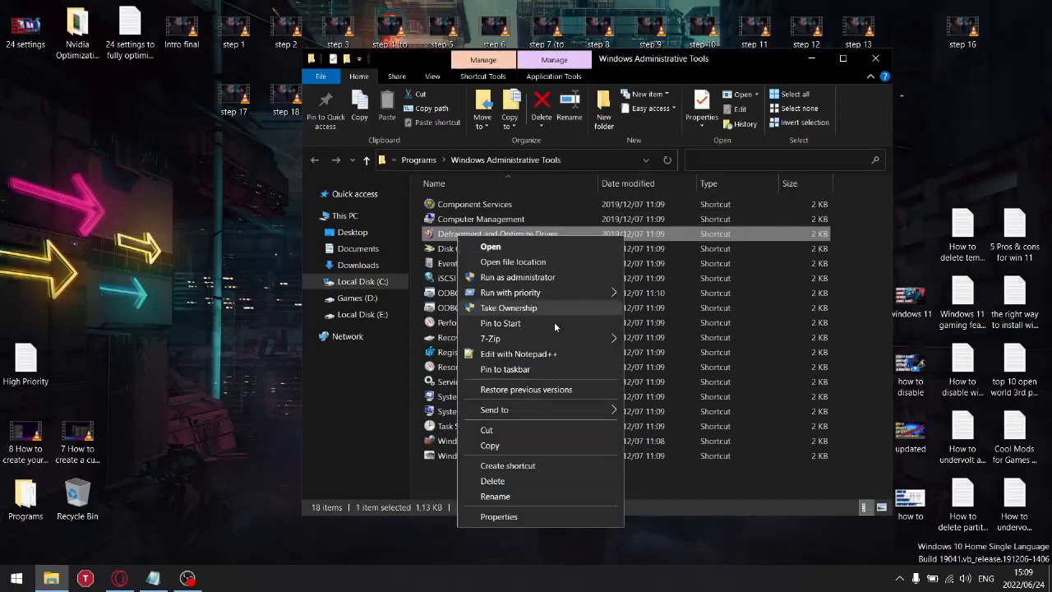
mouse_move(518, 410)
click(686, 441)
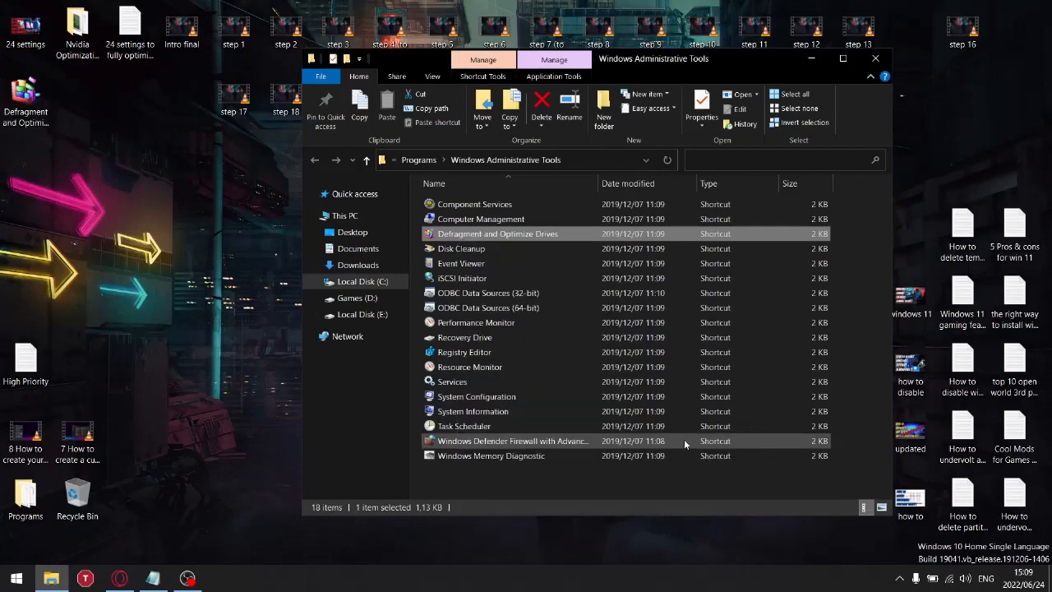
right_click(466, 250)
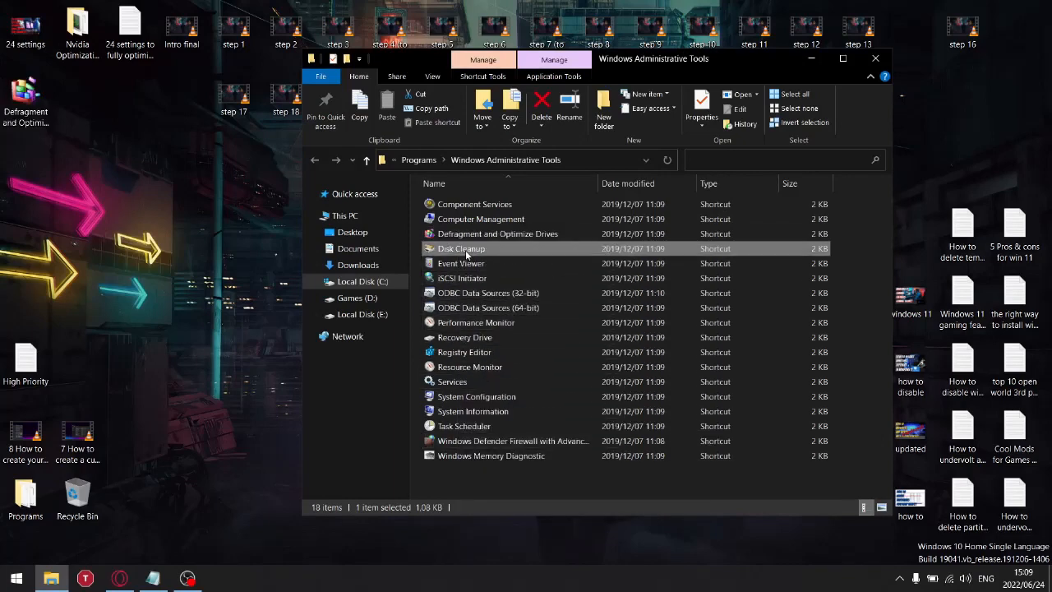
mouse_move(541, 430)
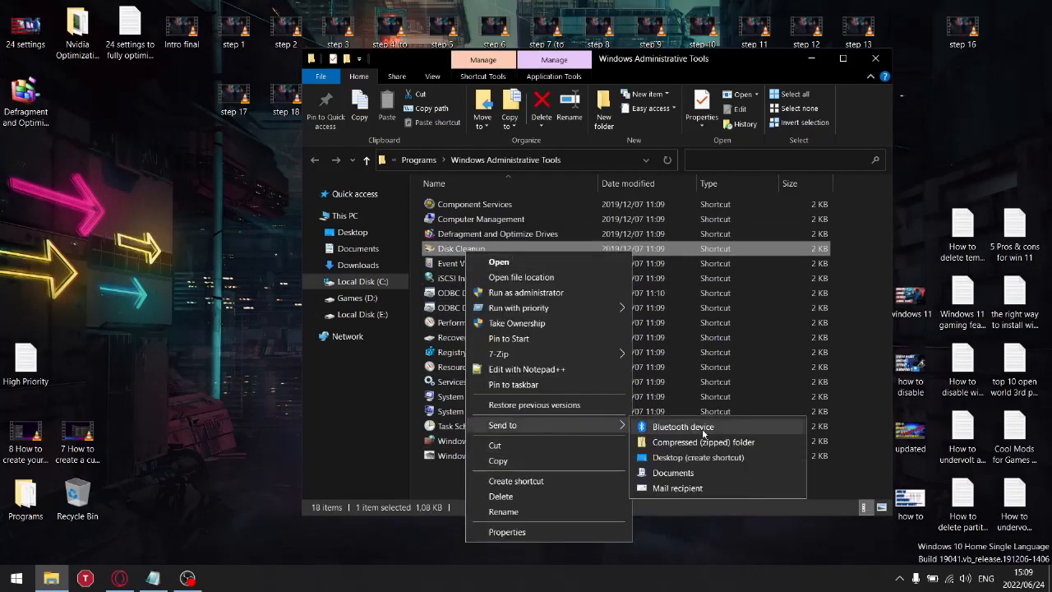
click(692, 458)
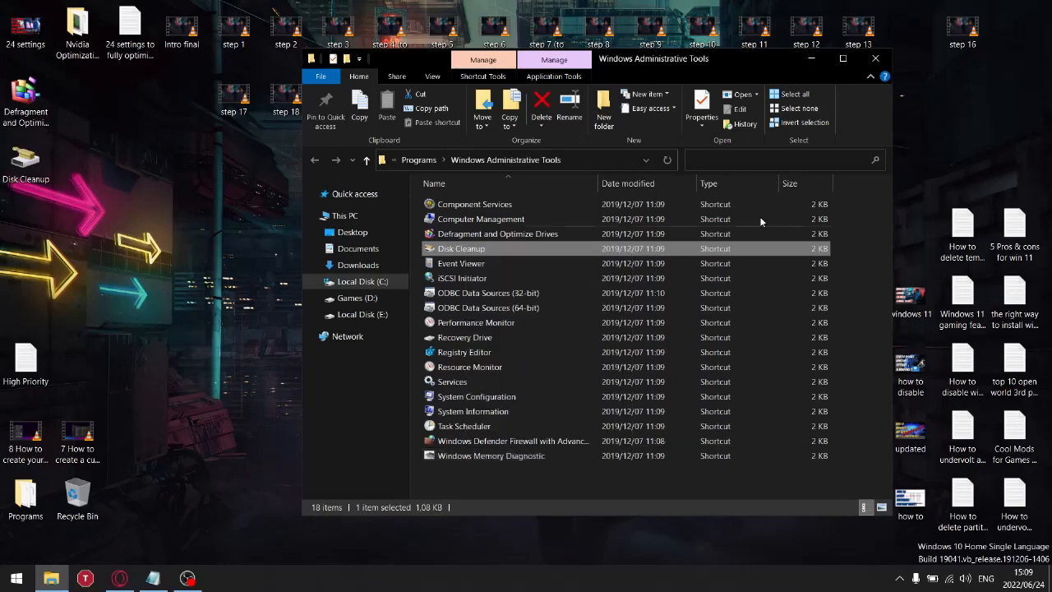
- Close the Windows Administrative Tools window and move both new shortcuts to the empty desktop area near the Cleanup folder
click(873, 59)
drag(84, 212, 639, 366)
click(739, 431)
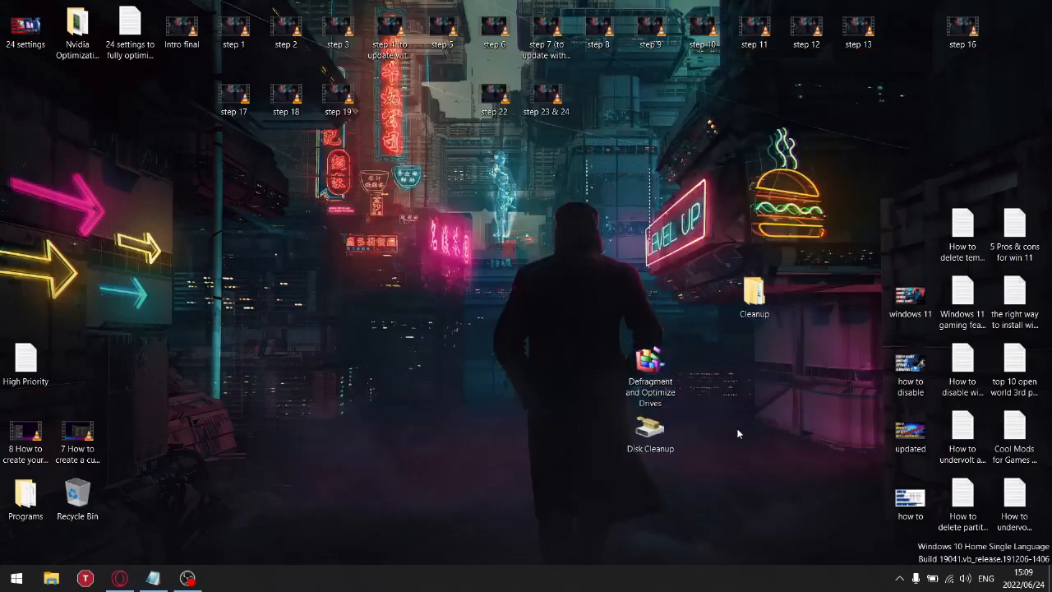
- Rename the Disk Cleanup shortcut on the desktop as 3 Disk Cleanup
click(644, 451)
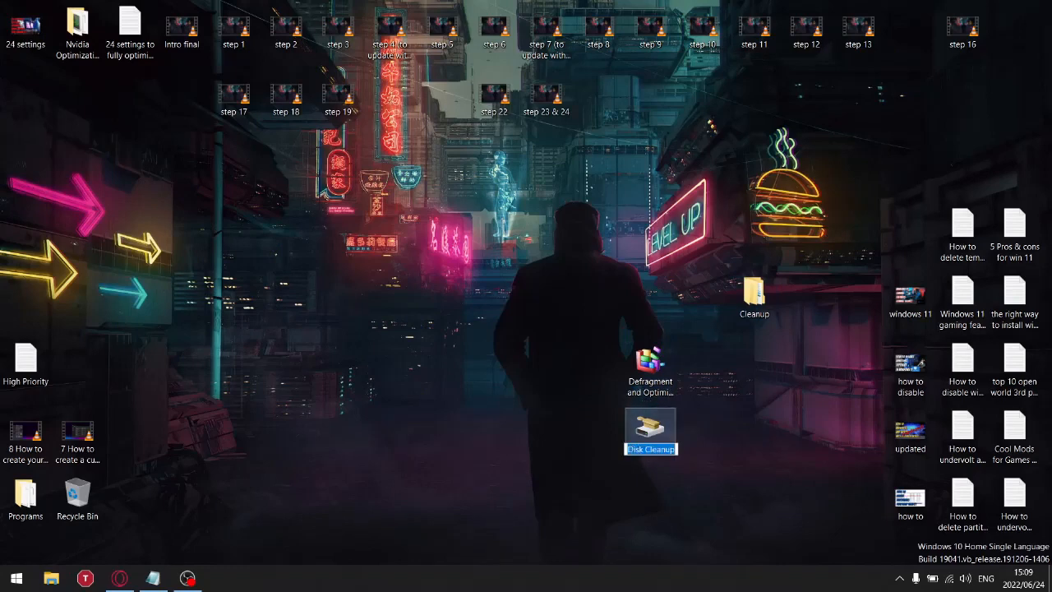
click(630, 450)
text(3)
key(Return)
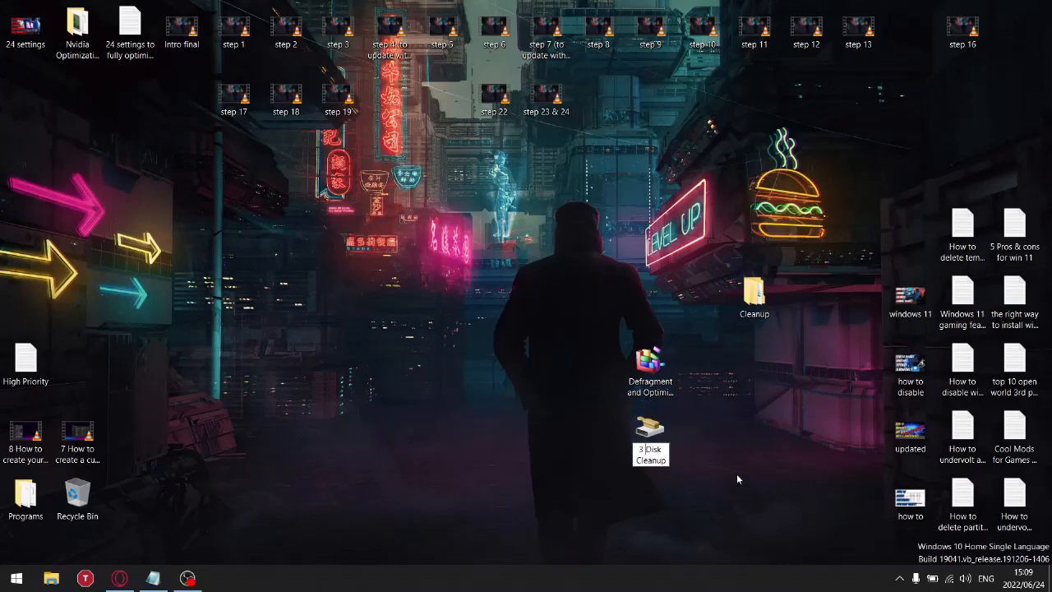
- Rename the Defragment and Optimize Drives shortcut as 4 Defragment and Optimize Drives
click(644, 401)
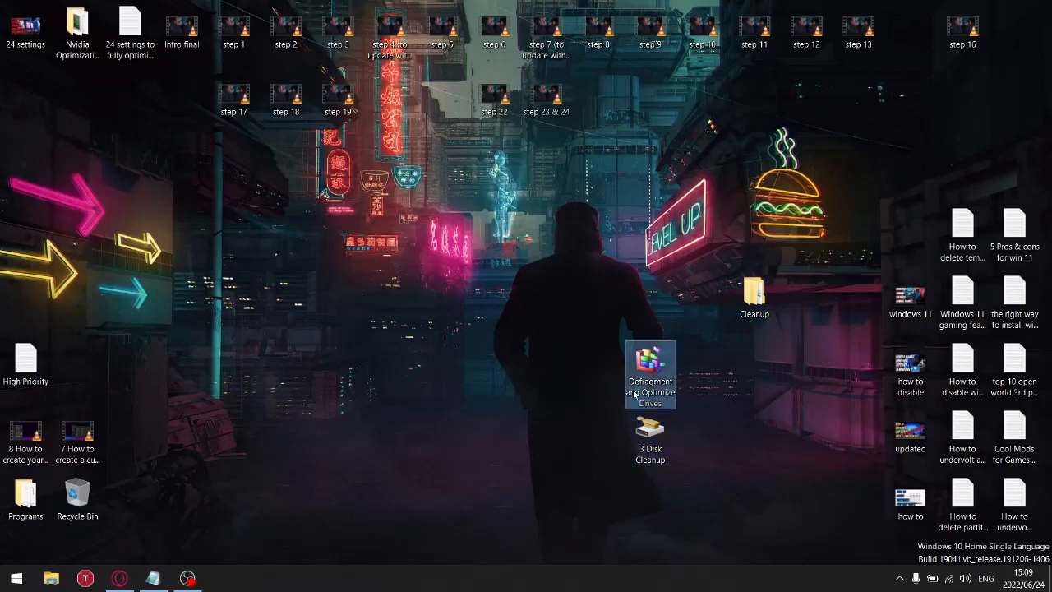
click(631, 386)
click(628, 381)
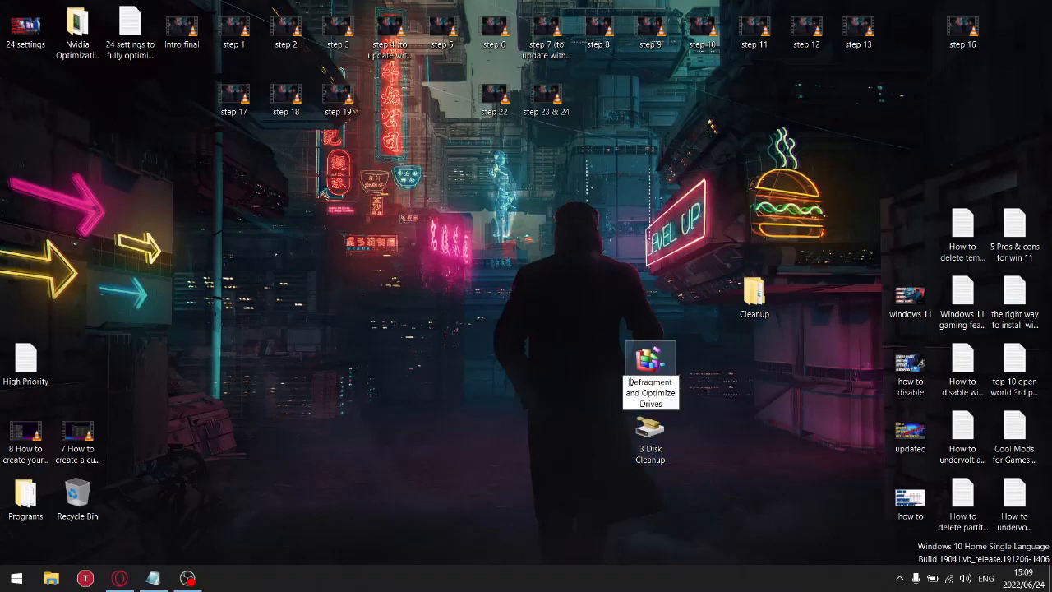
text(4)
click(776, 419)
- Move the 3 Disk Cleanup and 4 Defragment and Optimize Drives shortcuts together into the Cleanup folder
drag(707, 500, 645, 359)
right_click(646, 359)
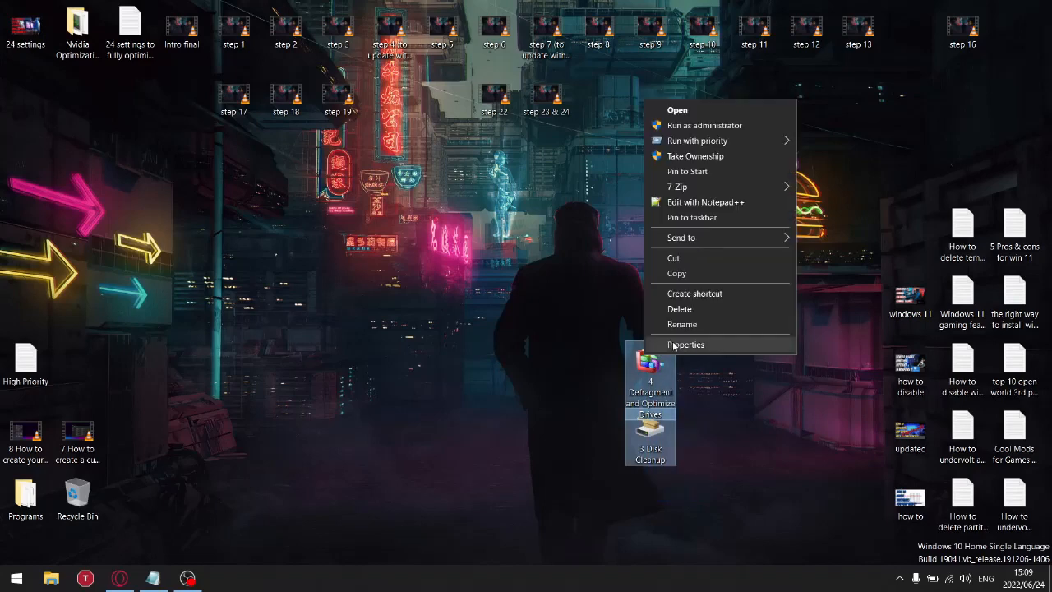
click(691, 260)
right_click(757, 282)
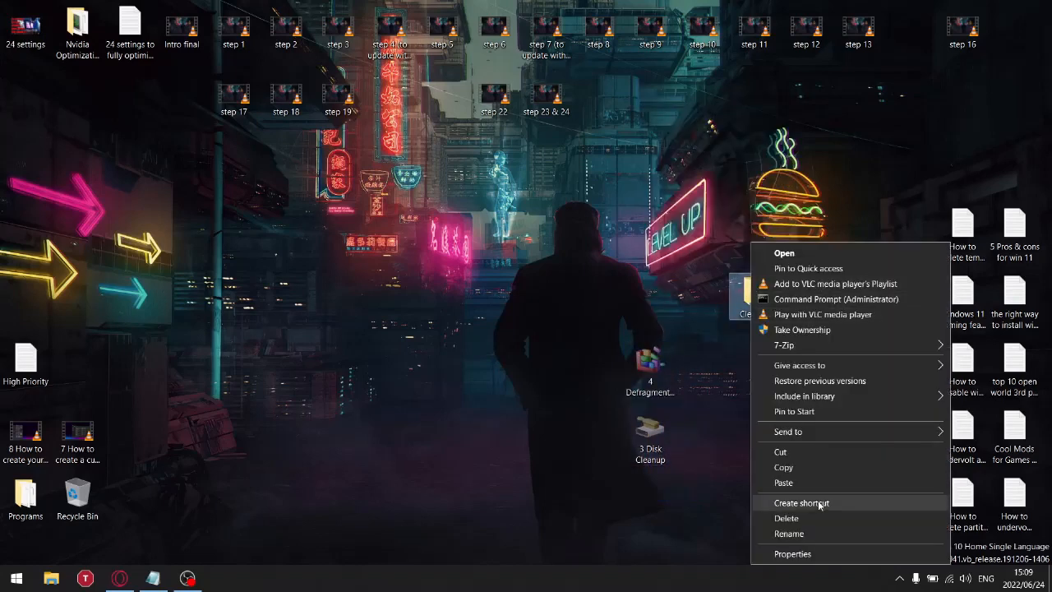
click(799, 485)
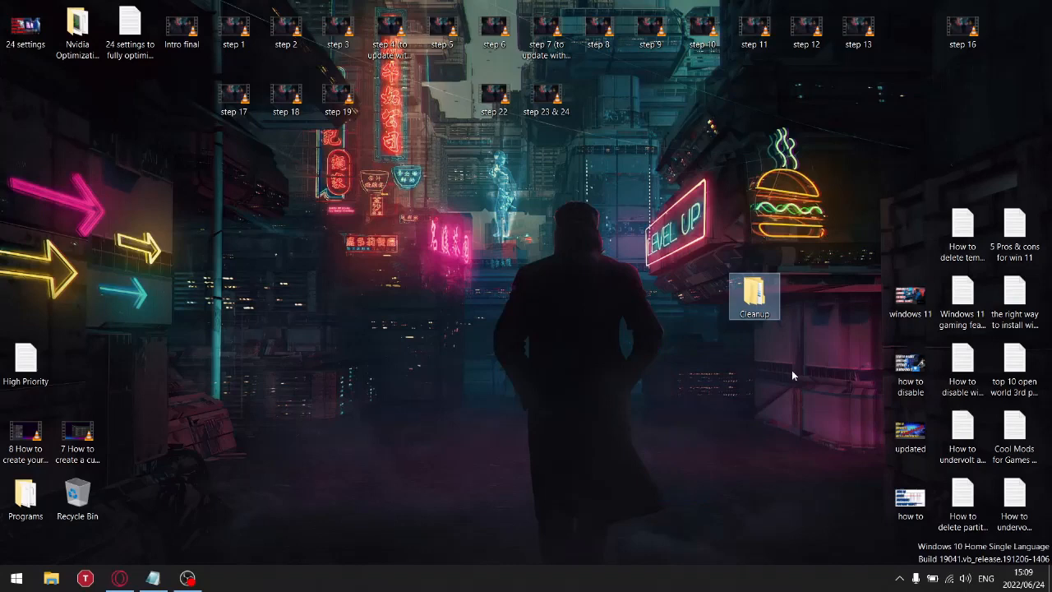
- Open the Cleanup folder on the desktop, delete all the files inside 1 Temp, and return to the Cleanup folder
double_click(763, 295)
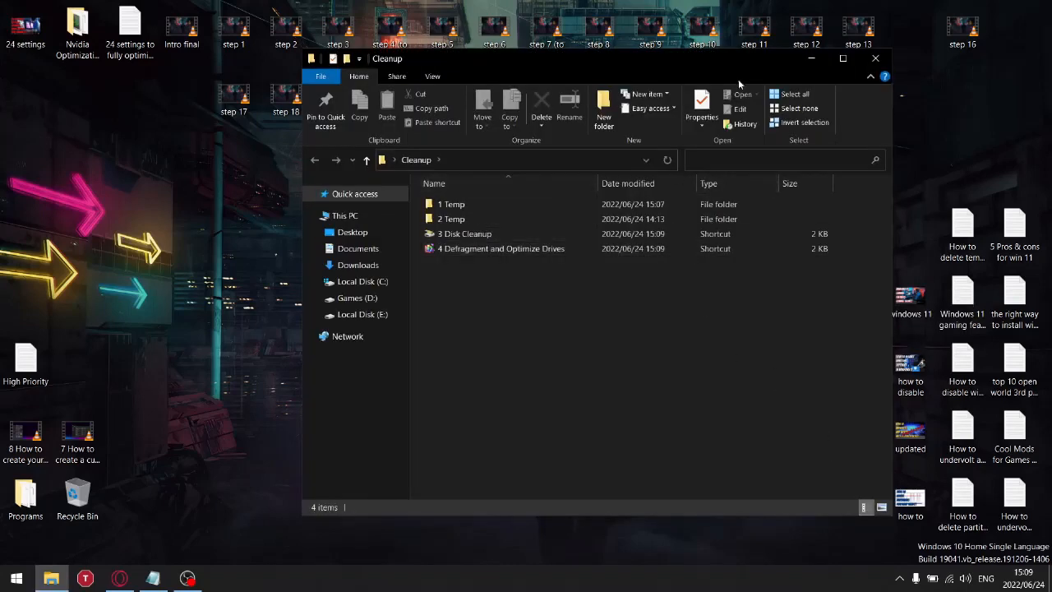
drag(727, 57, 721, 73)
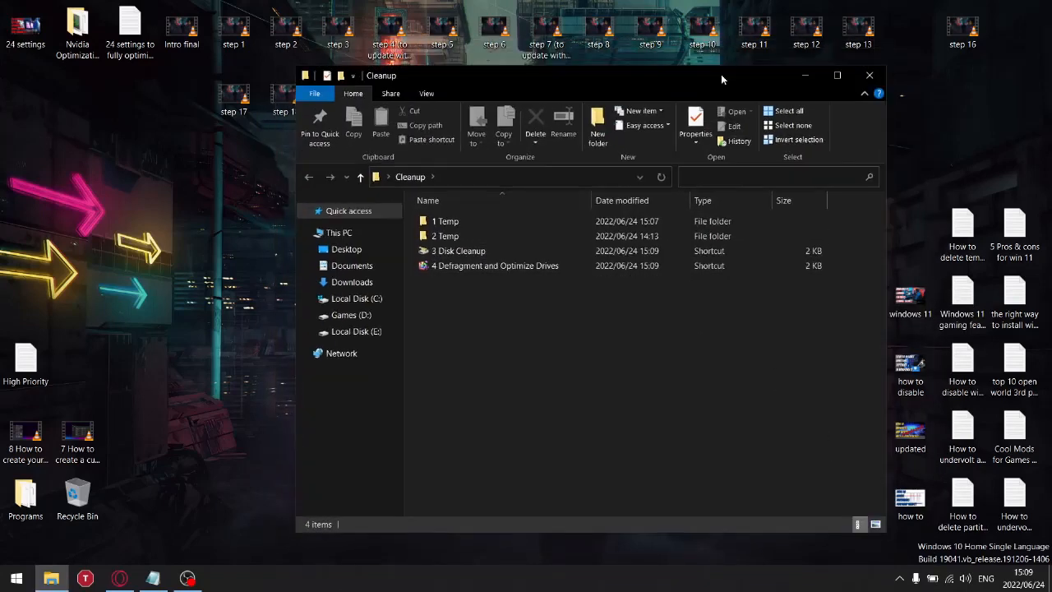
double_click(444, 230)
drag(586, 448, 448, 219)
right_click(452, 220)
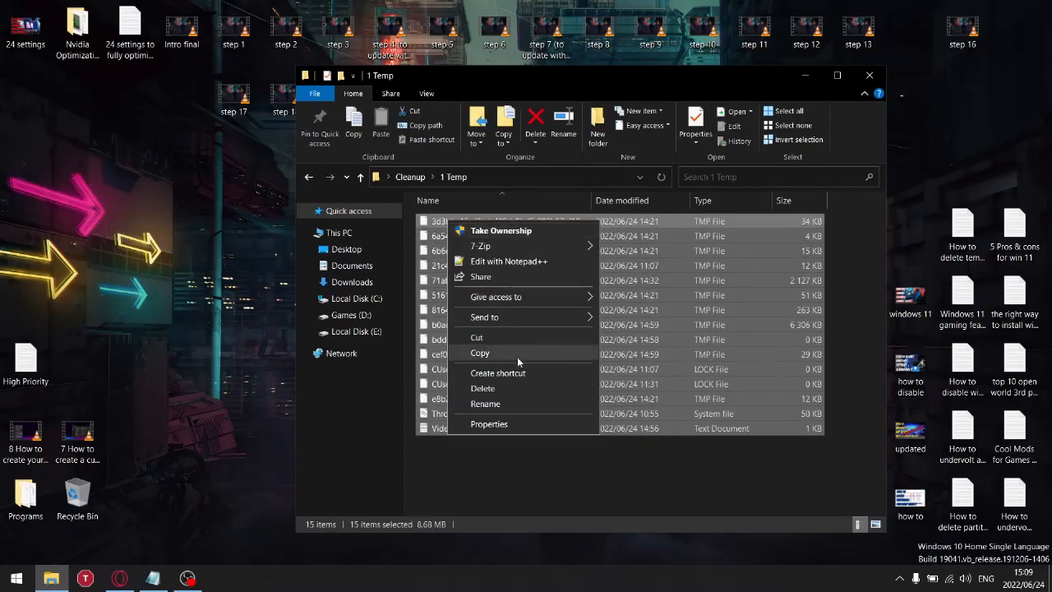
click(484, 390)
click(309, 177)
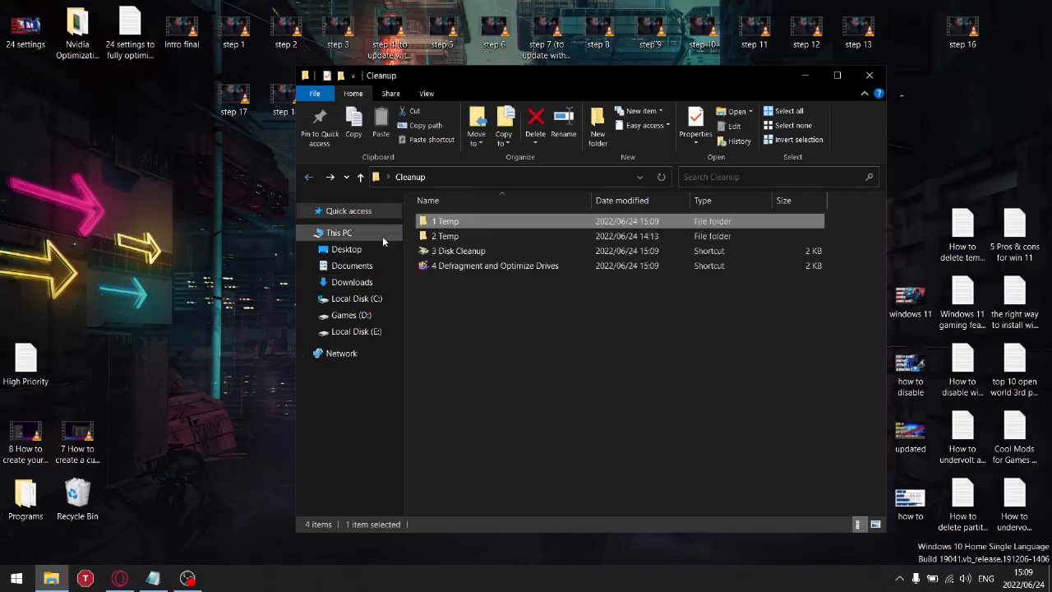
- Check the contents of 2 Temp, and try the 3 Disk Cleanup and 4 Defragment and Optimize Drives shortcuts, closing each tool without running it
double_click(442, 237)
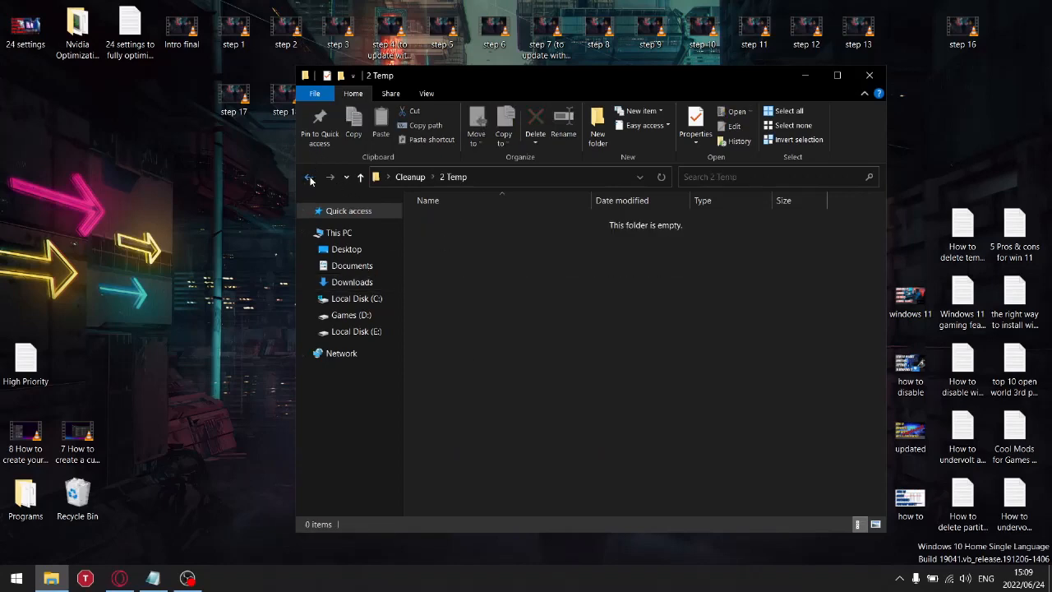
click(309, 178)
double_click(456, 253)
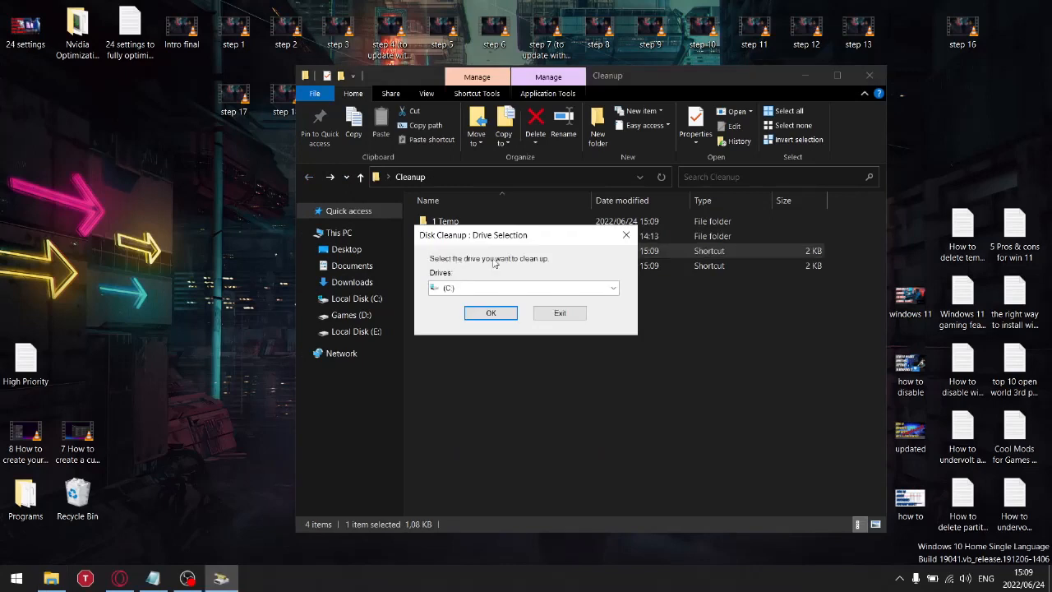
click(624, 235)
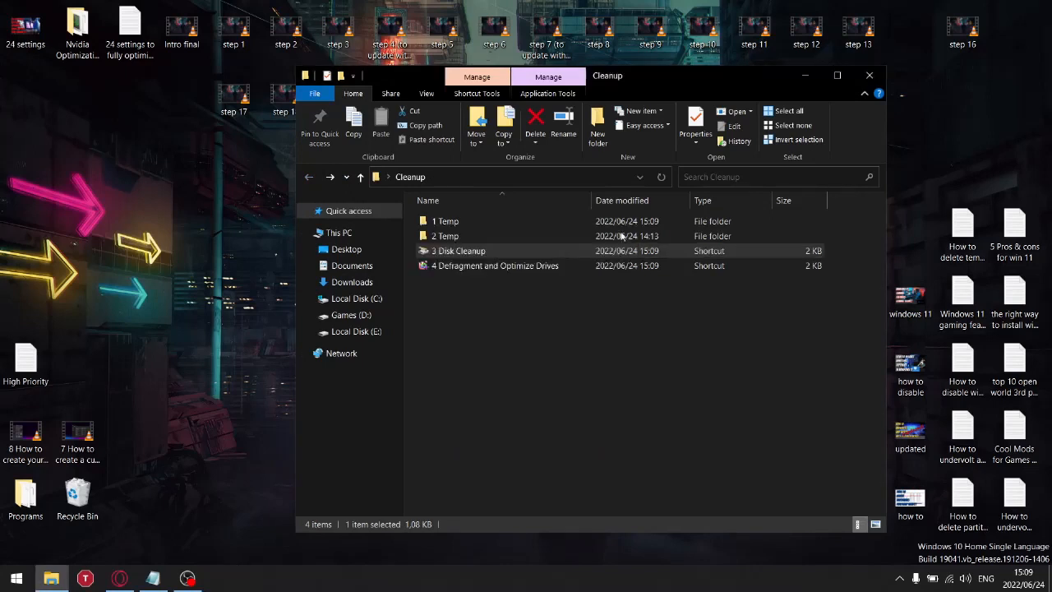
double_click(450, 268)
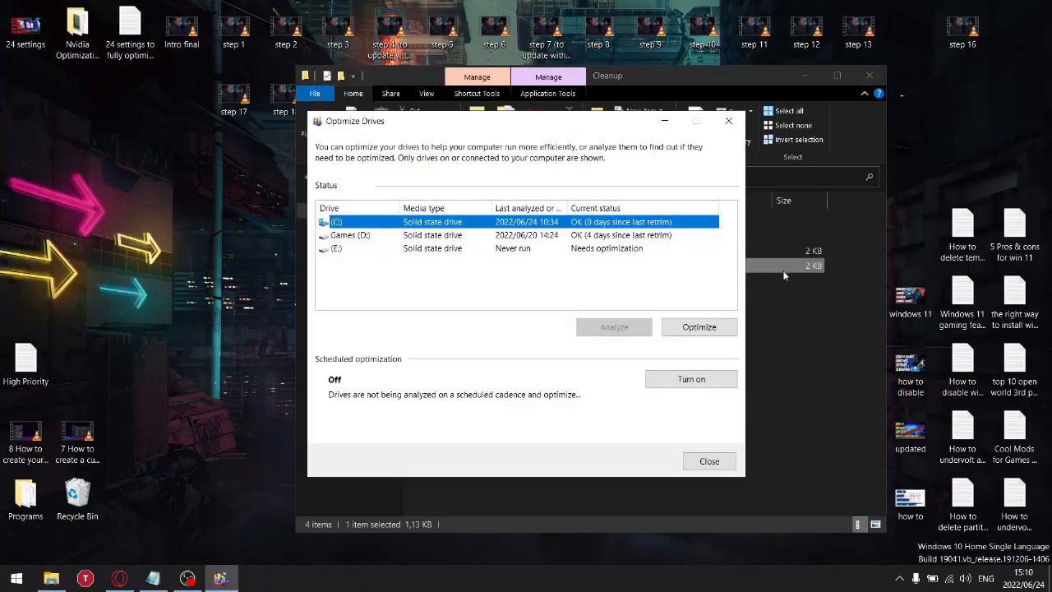
click(728, 121)
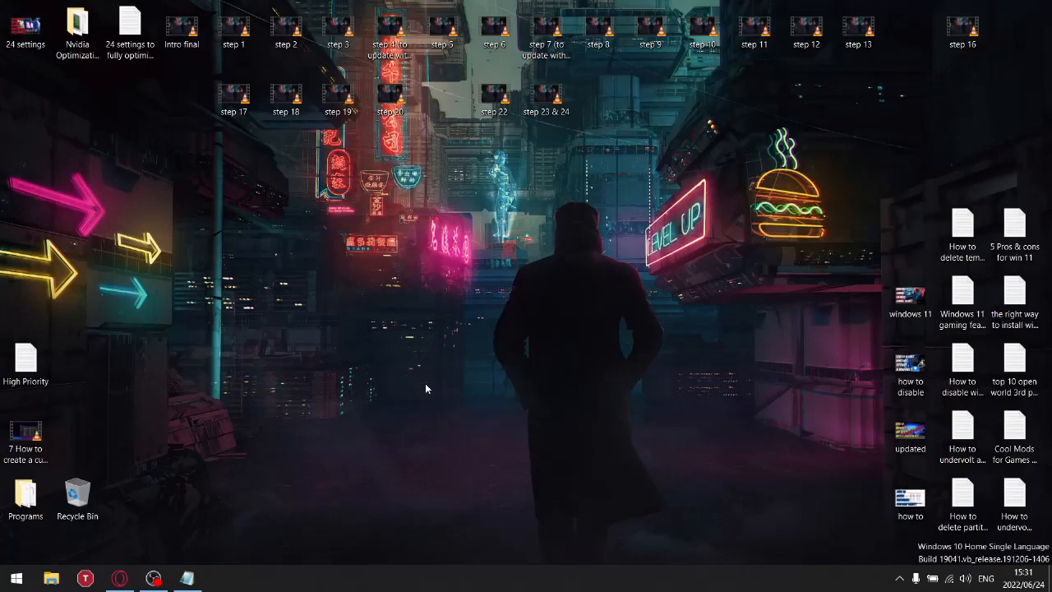
- Review the settings shortcuts in the existing God Mode program folder, from Add or remove programs to View advanced system settings, and close it
click(16, 578)
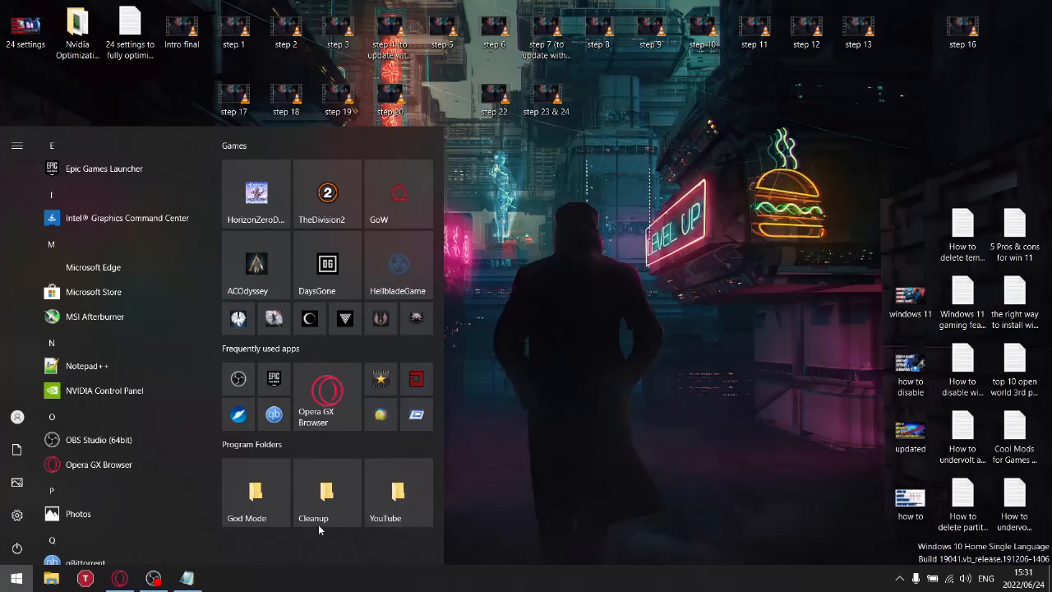
click(254, 497)
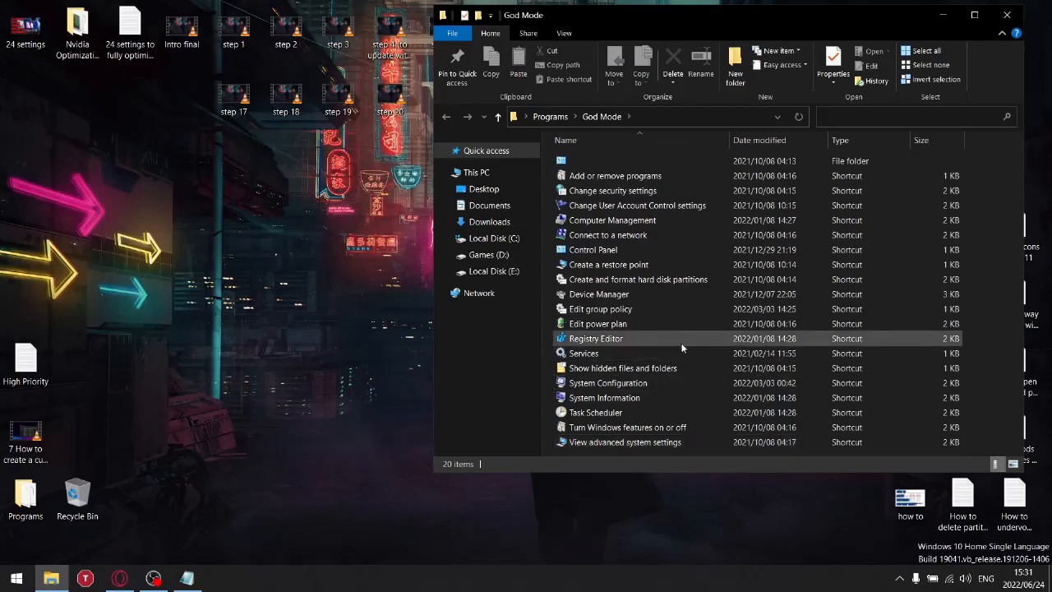
click(598, 180)
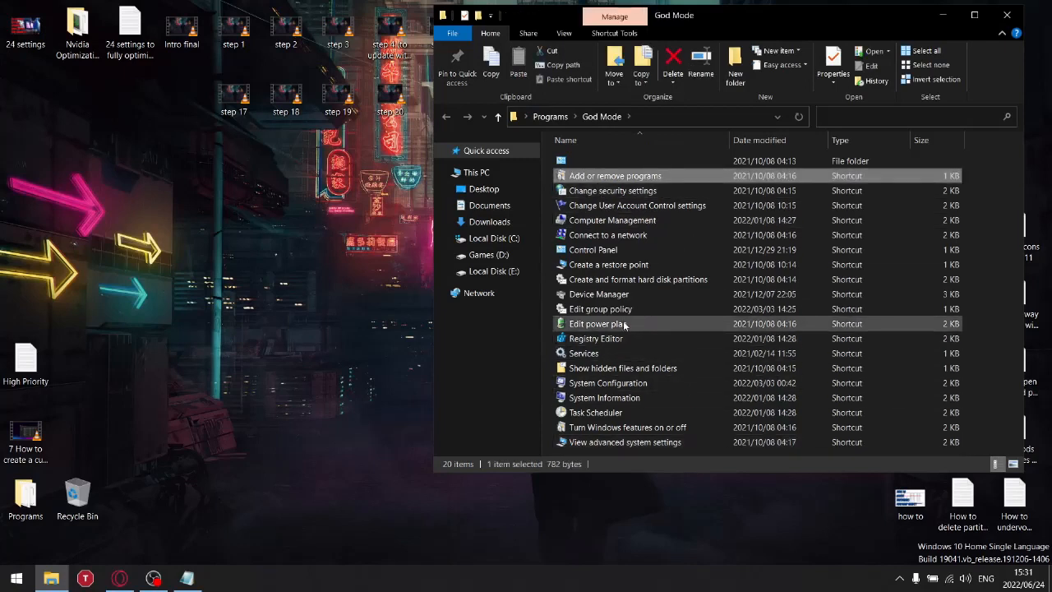
click(611, 443)
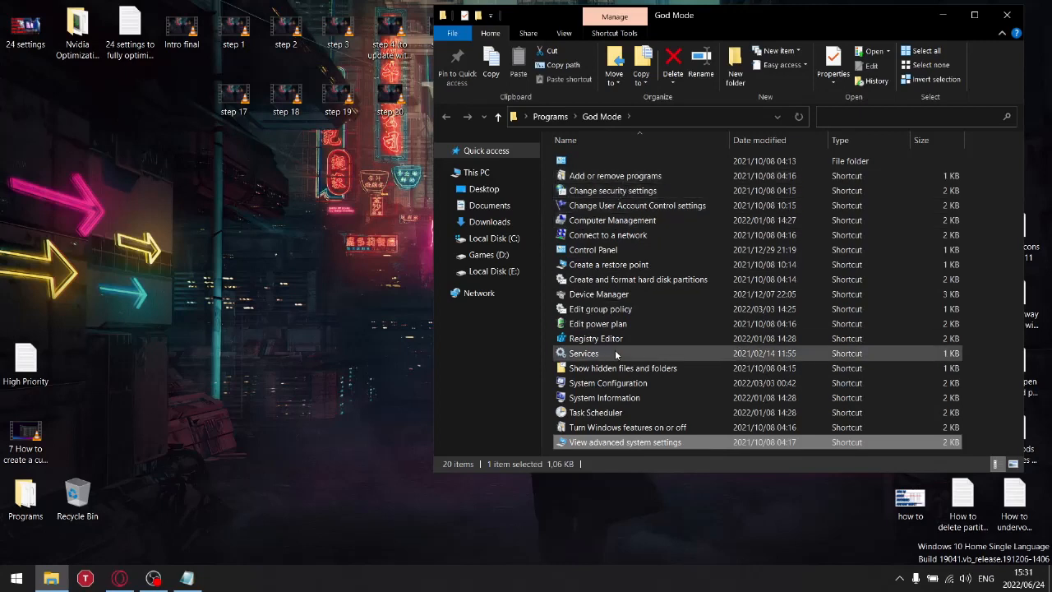
click(1007, 16)
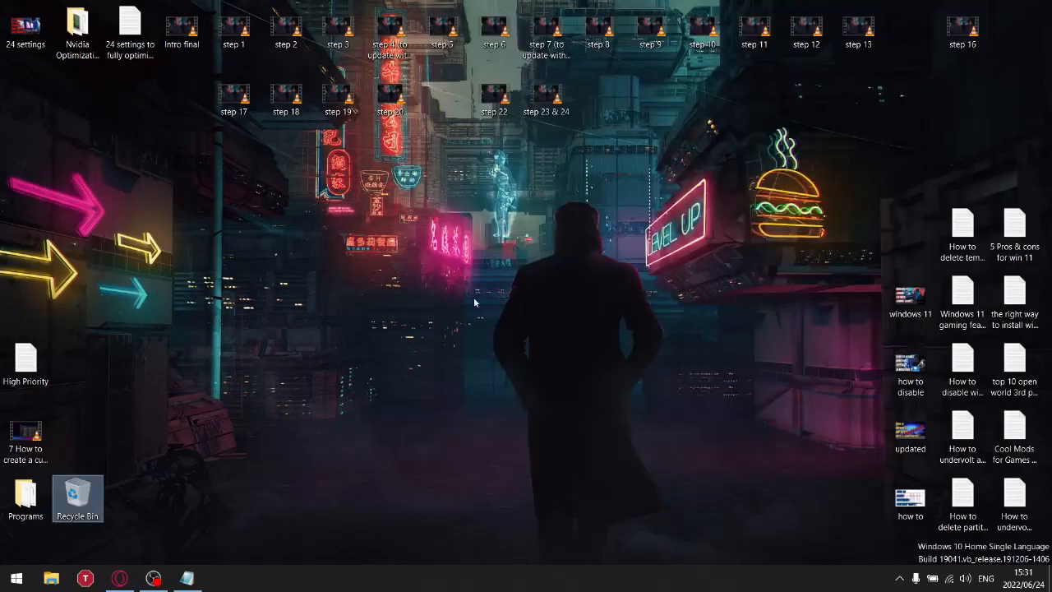
- Create a folder in the empty middle area of the desktop, keeping the default name New folder
right_click(562, 272)
mouse_move(658, 401)
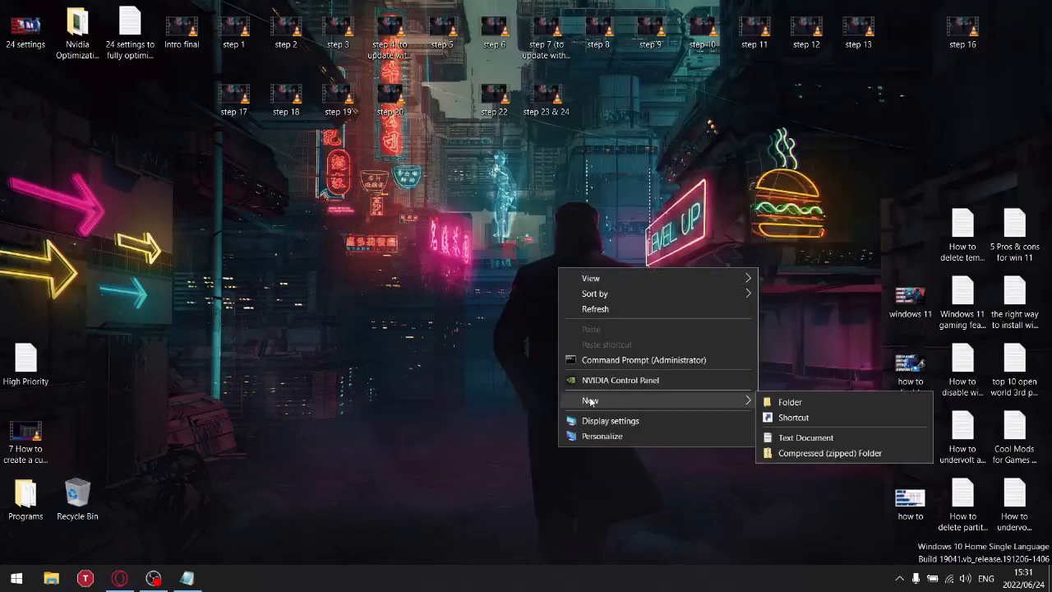
click(789, 401)
key(Return)
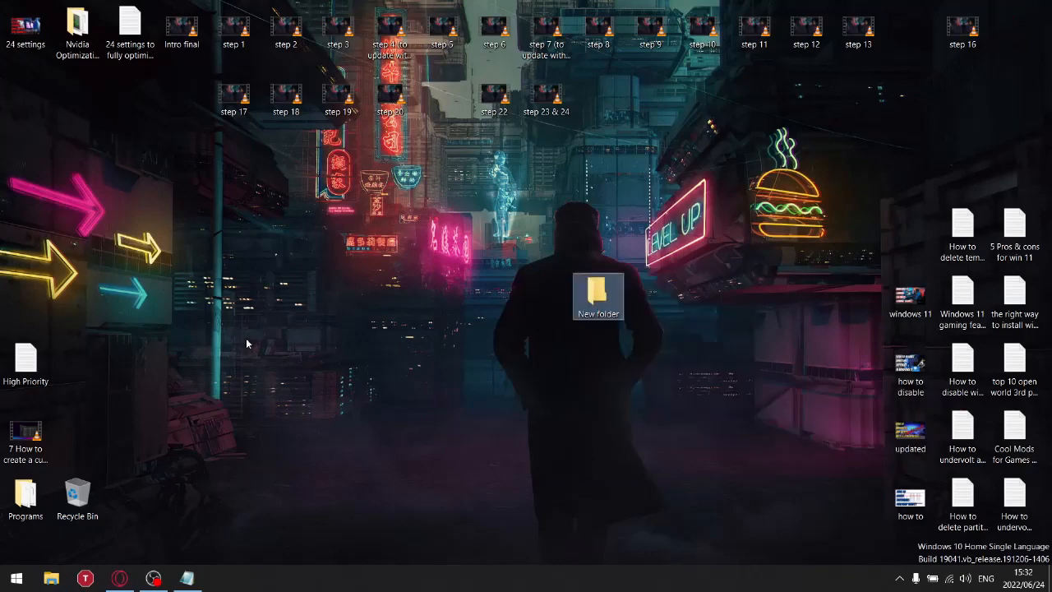
- Copy the line GodMode.{ED7BA470-8E54-465E-825C-99712043E01C} from the High Priority note, and close the note with its changes saved
click(23, 356)
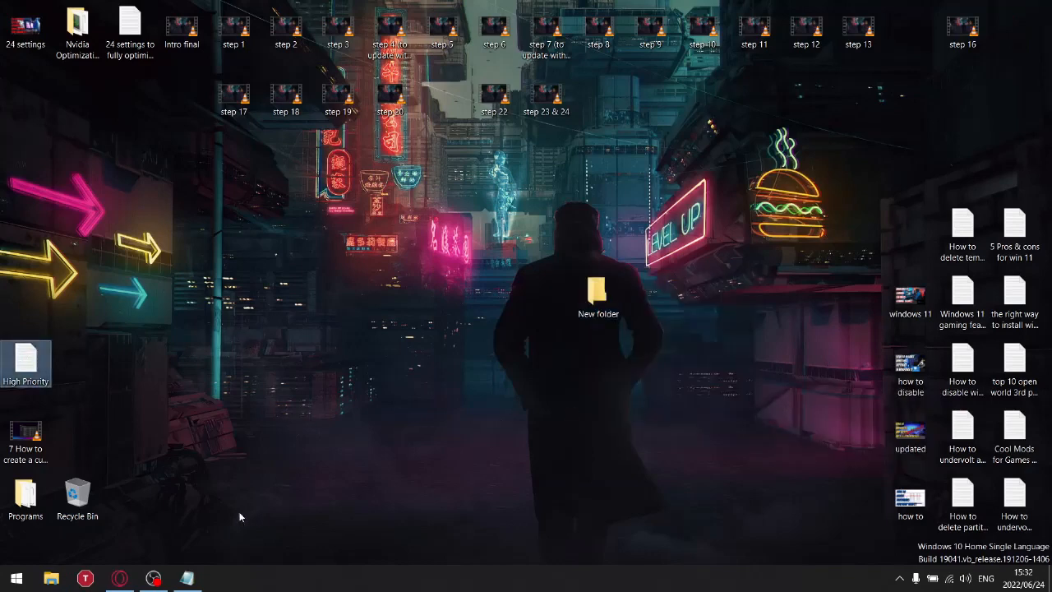
click(189, 579)
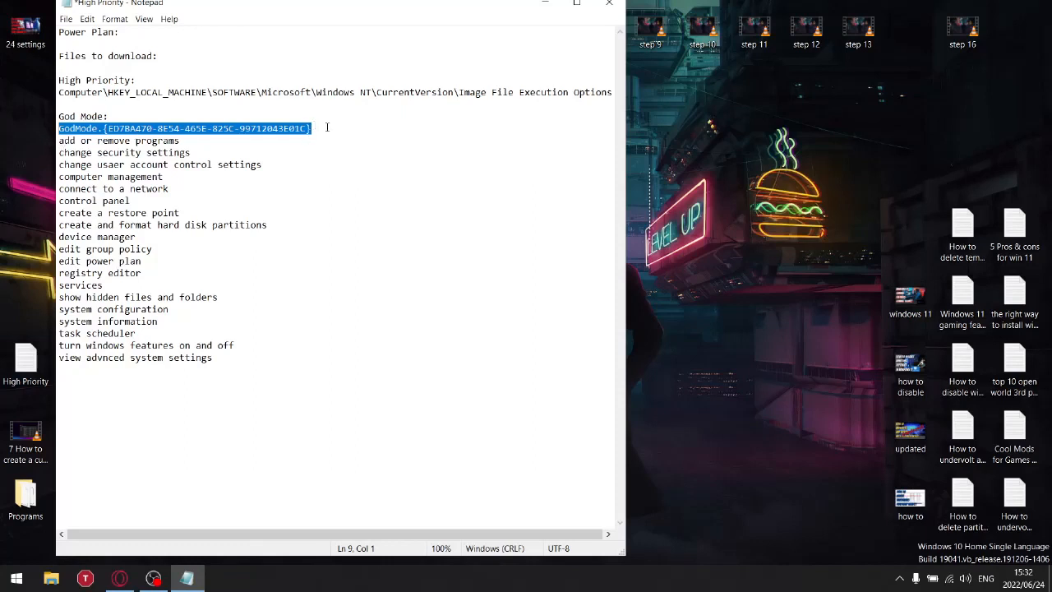
drag(313, 128, 59, 128)
right_click(62, 128)
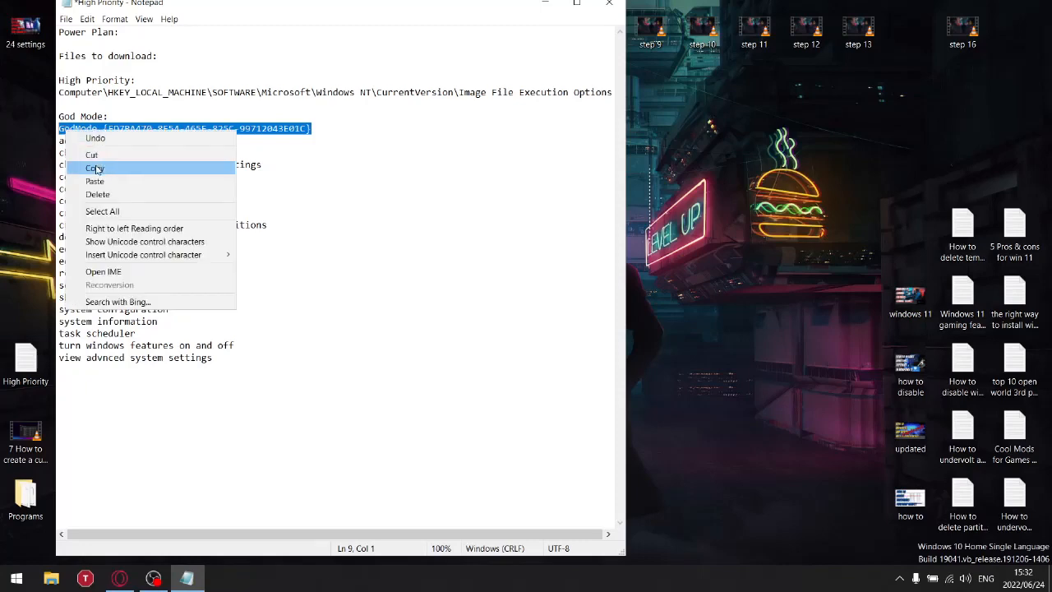
click(97, 169)
click(613, 5)
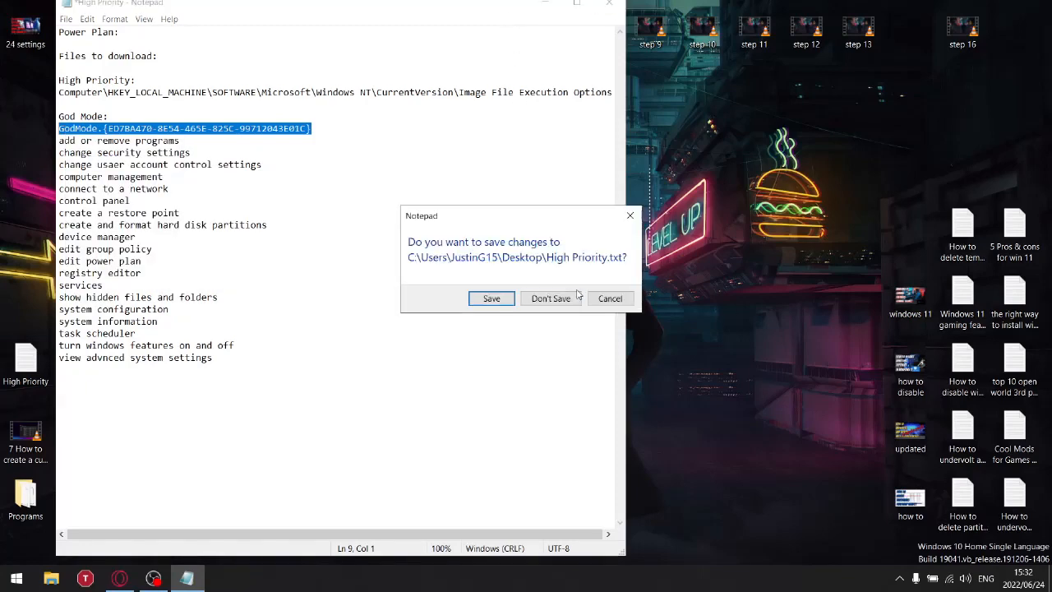
click(500, 301)
- Rename New folder on the desktop as GodMode.{ED7BA470-8E54-465E-825C-99712043E01C} using the copied text
right_click(598, 292)
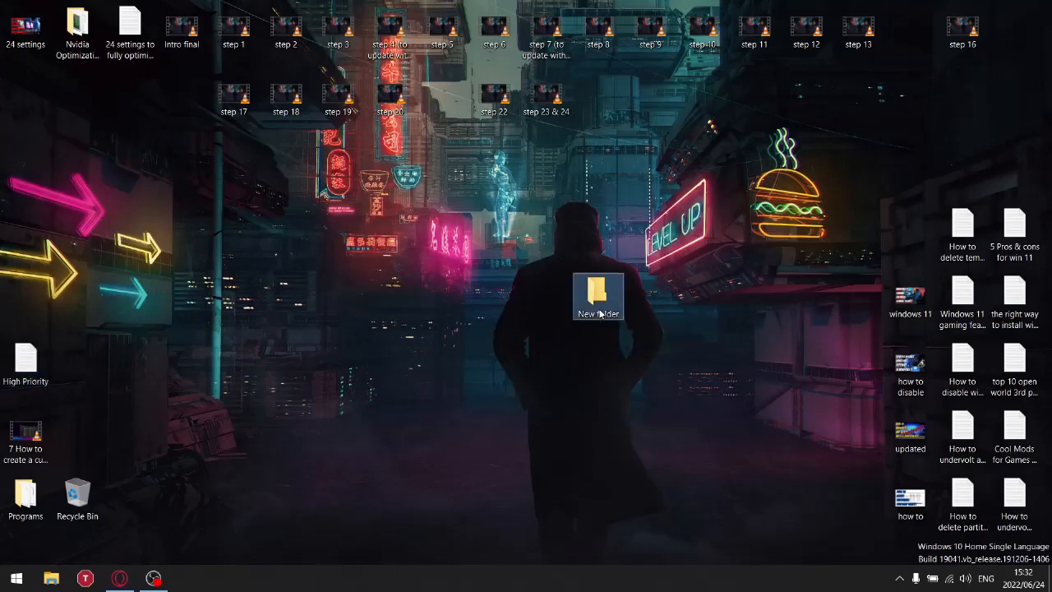
click(649, 538)
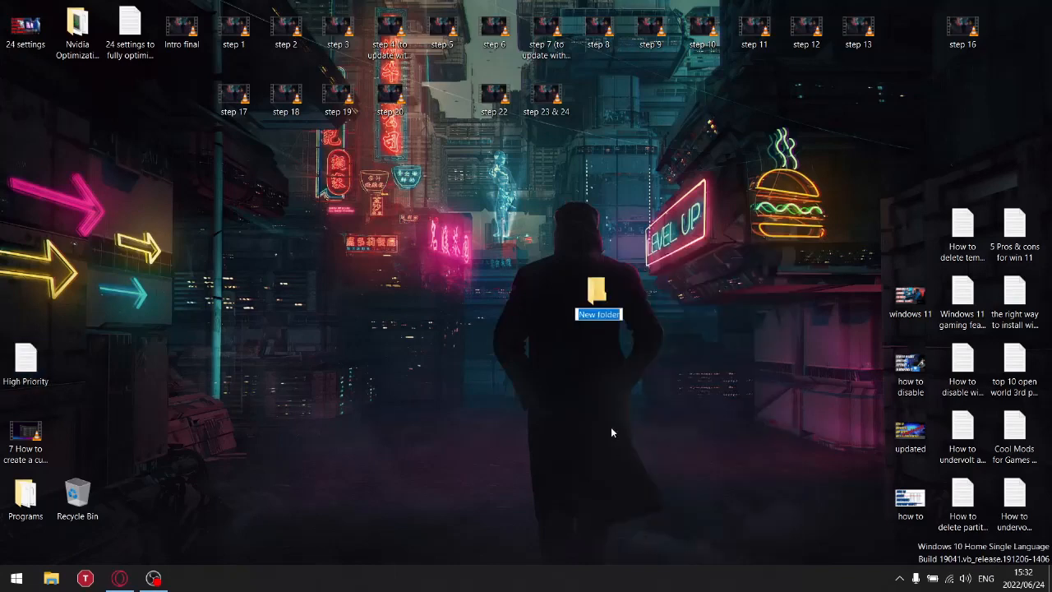
right_click(595, 313)
click(624, 362)
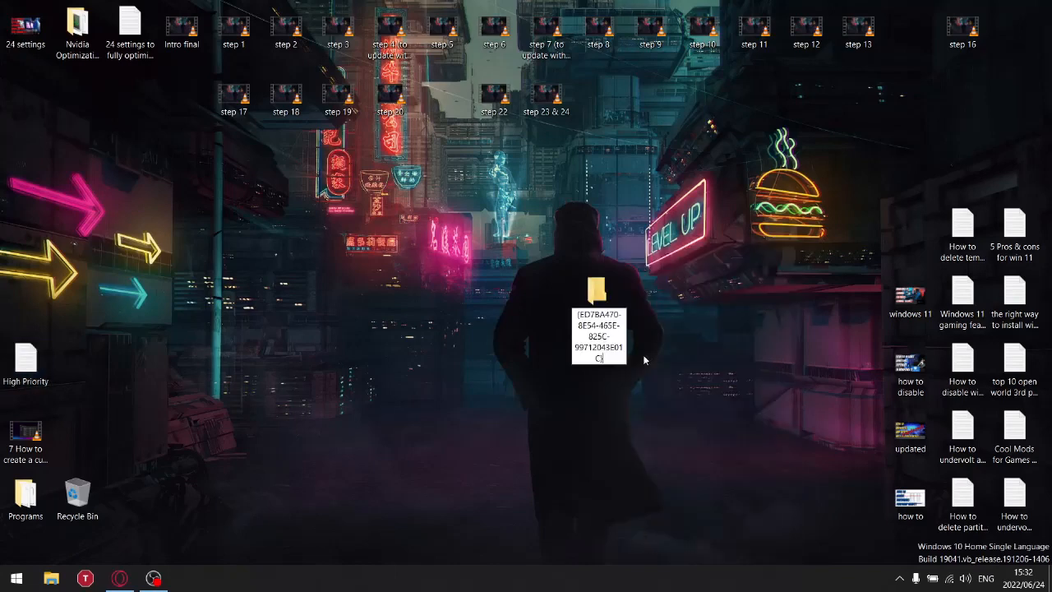
key(Return)
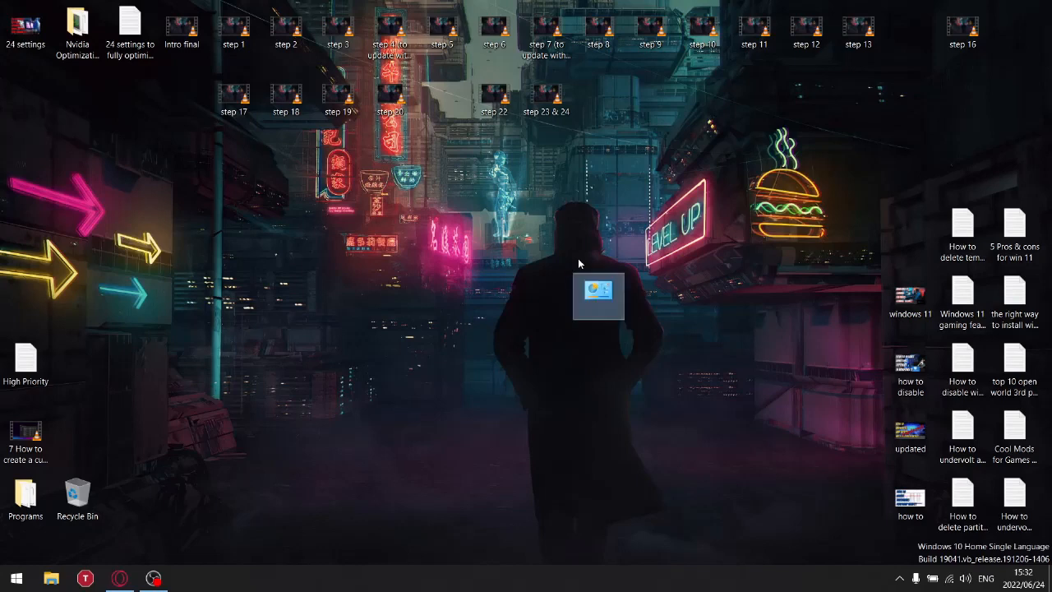
- Open the converted GodMode item on the desktop, look through its categorized Windows settings, and close its window
double_click(602, 289)
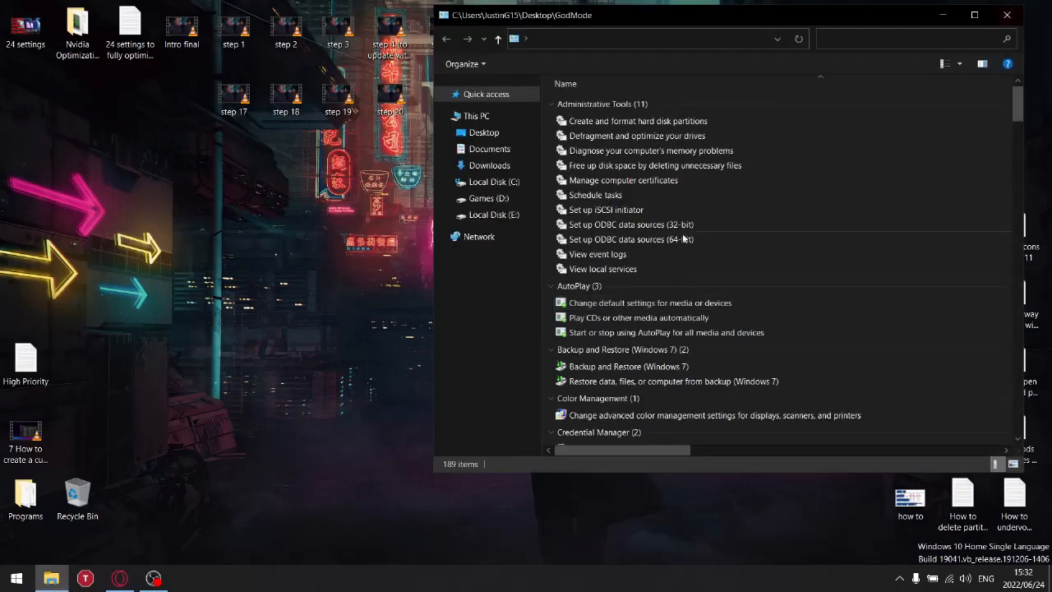
scroll(710, 302, down, 20)
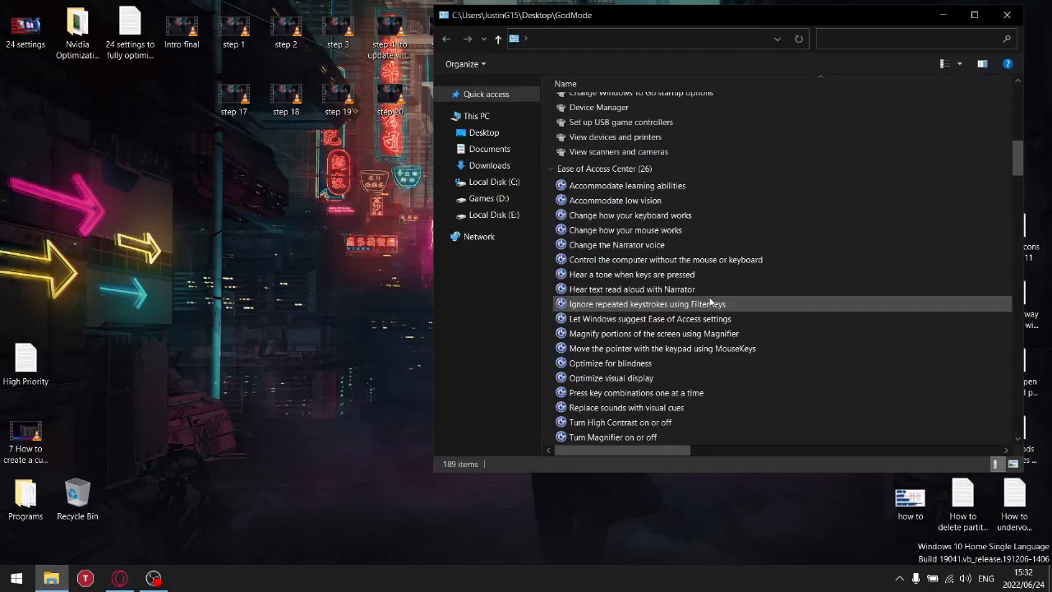
scroll(710, 302, down, 3)
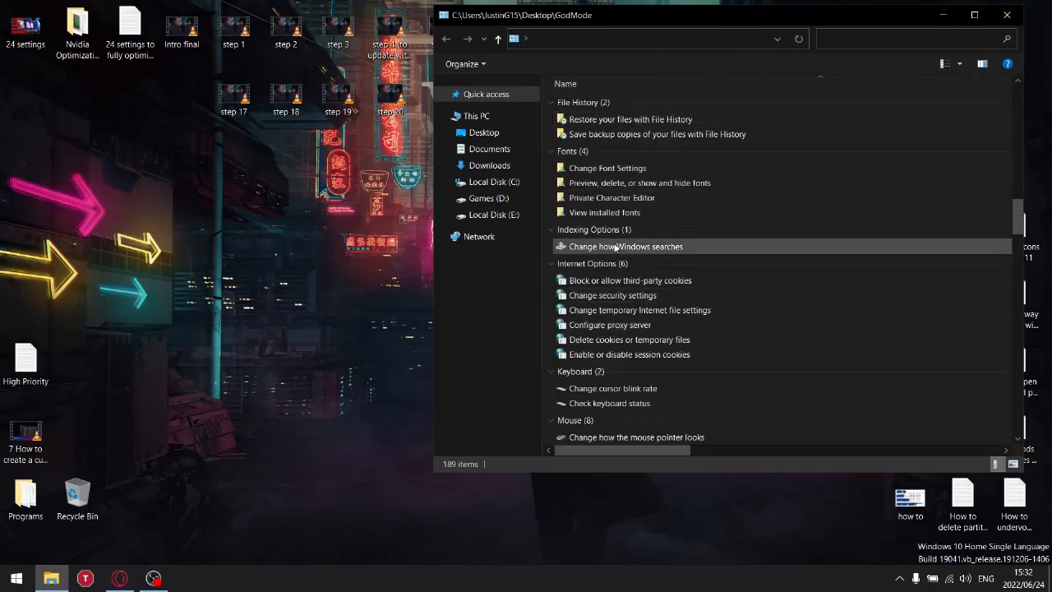
click(1007, 14)
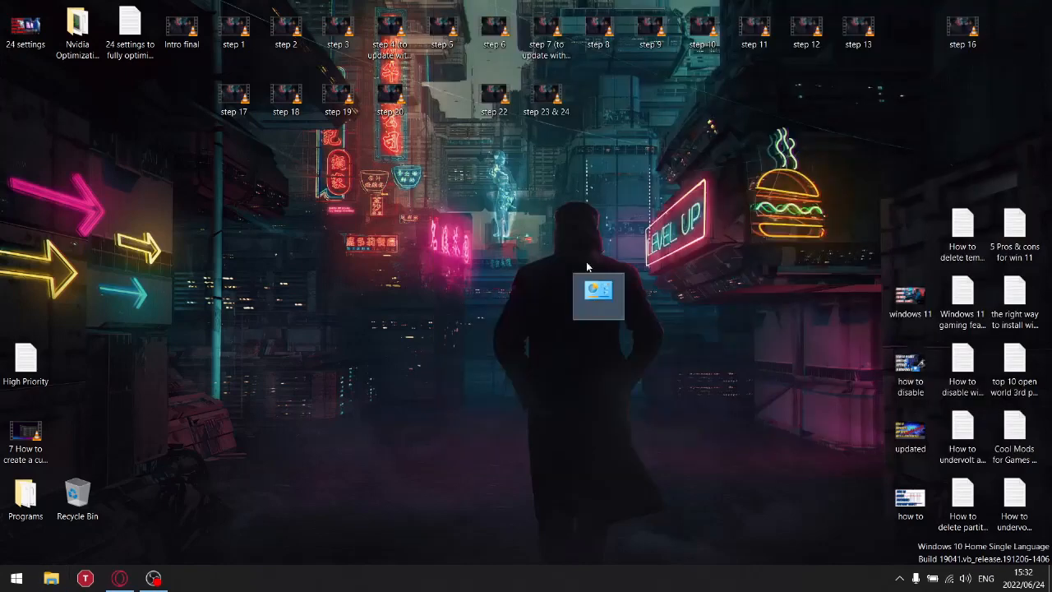
- Create a desktop folder named God Mode and move the GodMode control item into it
right_click(435, 295)
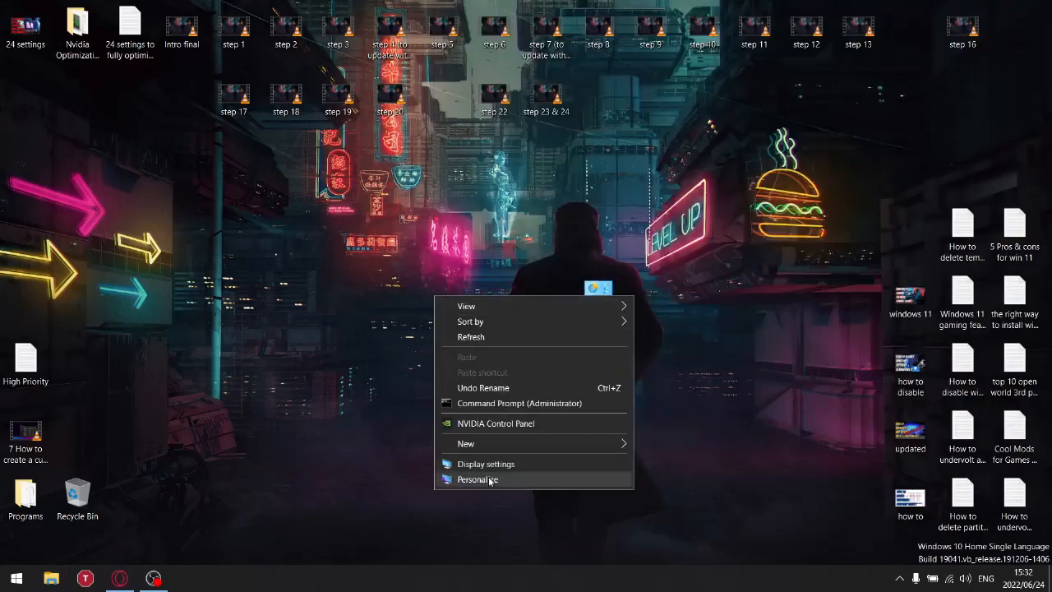
mouse_move(509, 443)
click(703, 445)
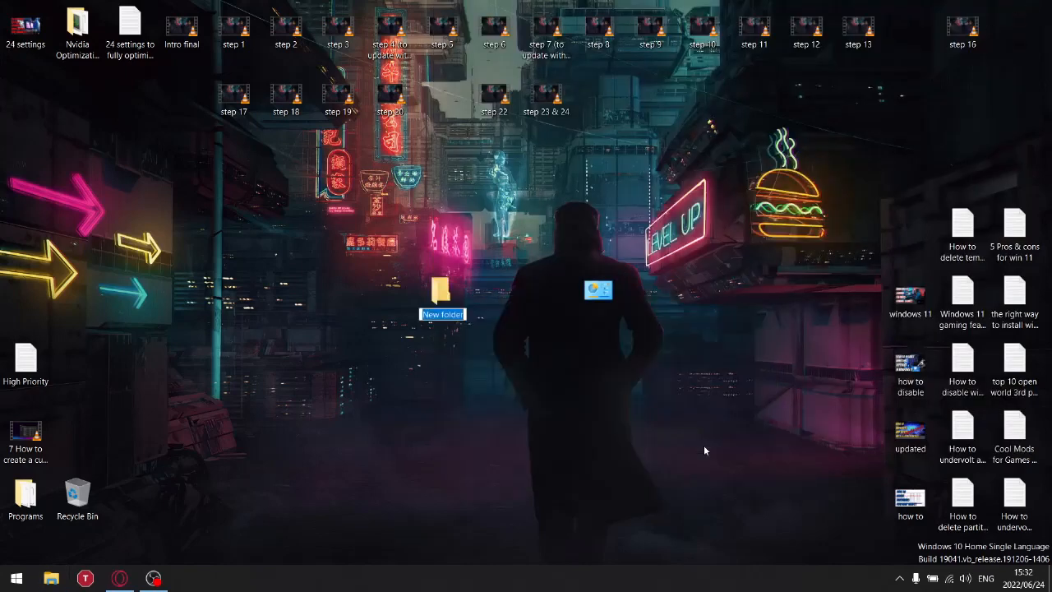
text(God)
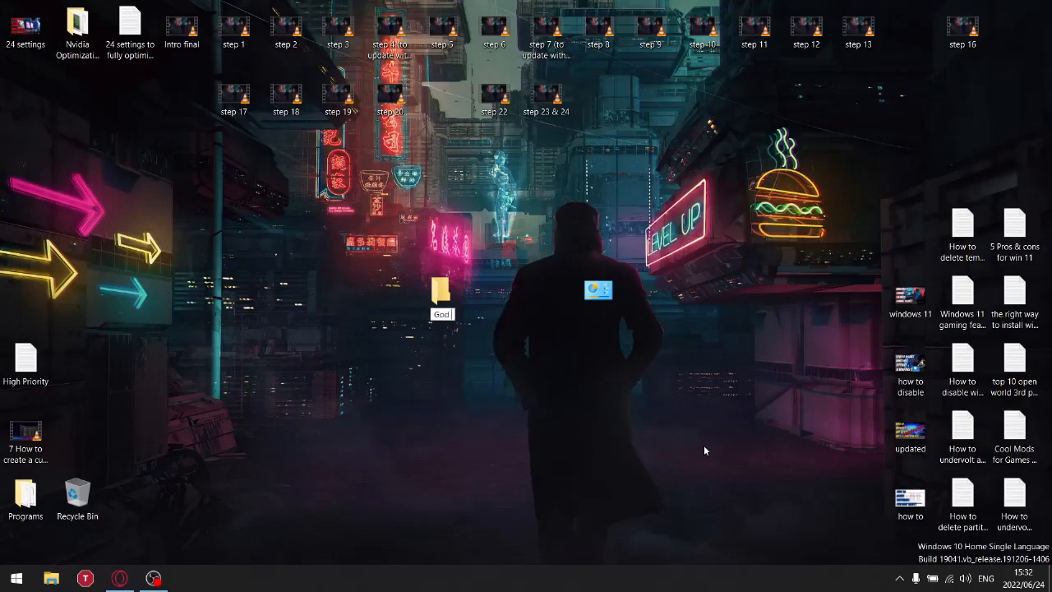
text( Mode)
key(Return)
drag(598, 291, 725, 292)
- Open the new God Mode folder, look through the settings list of the item inside, and return to the folder
double_click(697, 220)
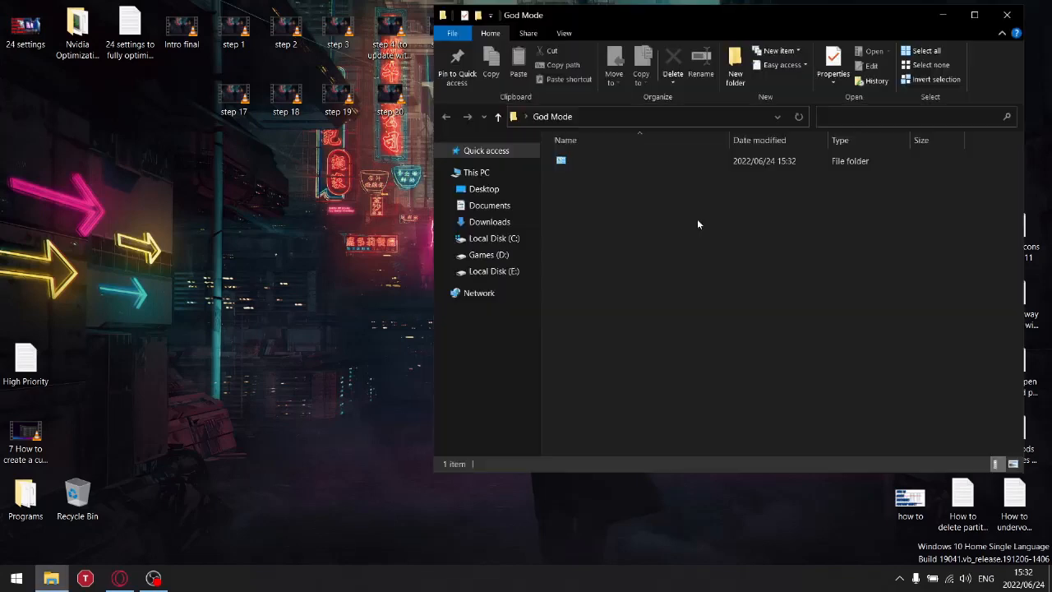
double_click(564, 160)
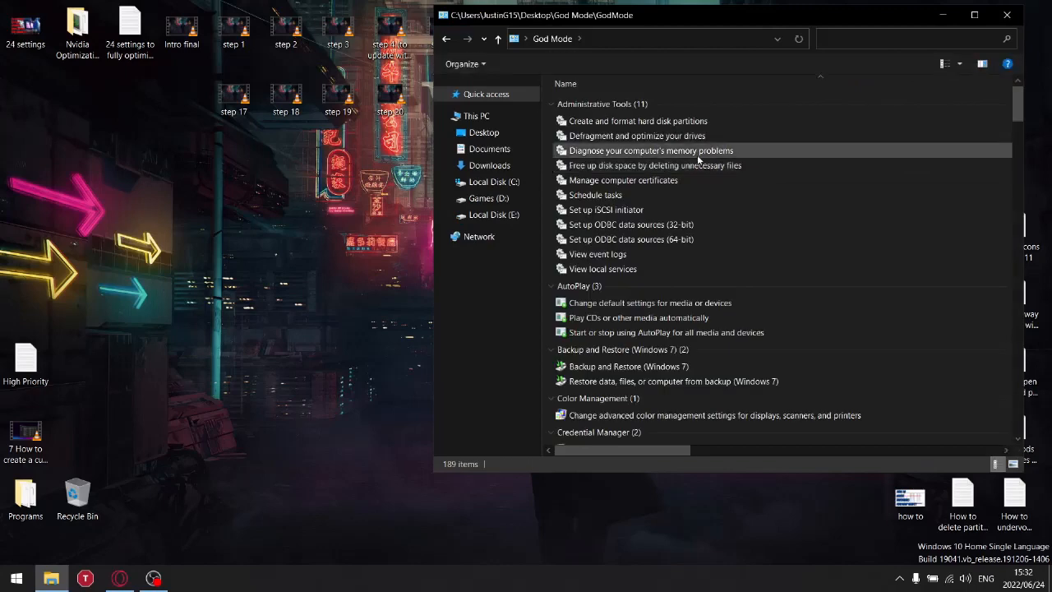
scroll(657, 313, down, 9)
scroll(631, 254, up, 6)
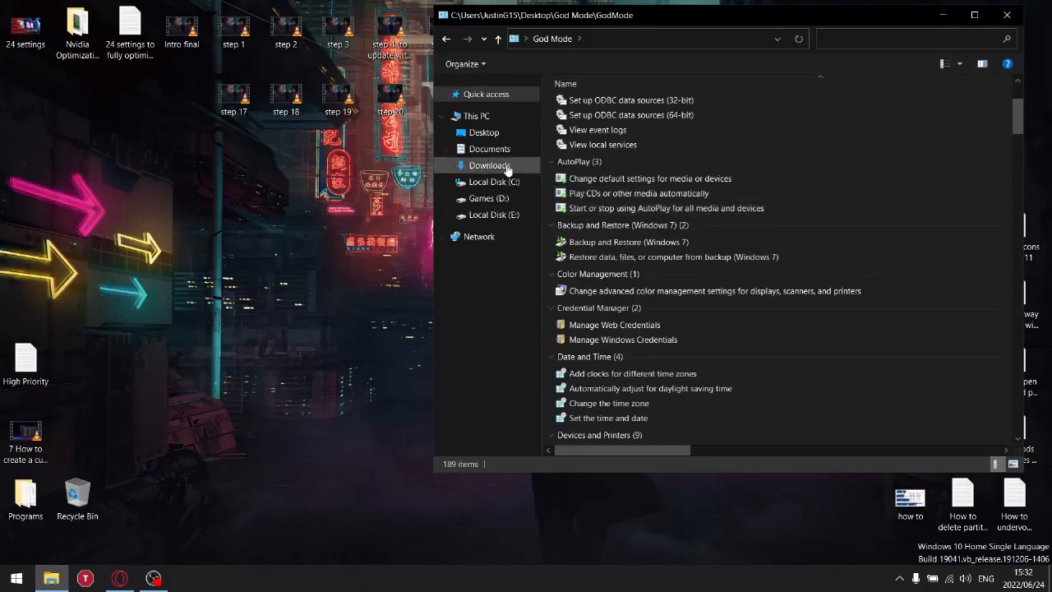
click(444, 40)
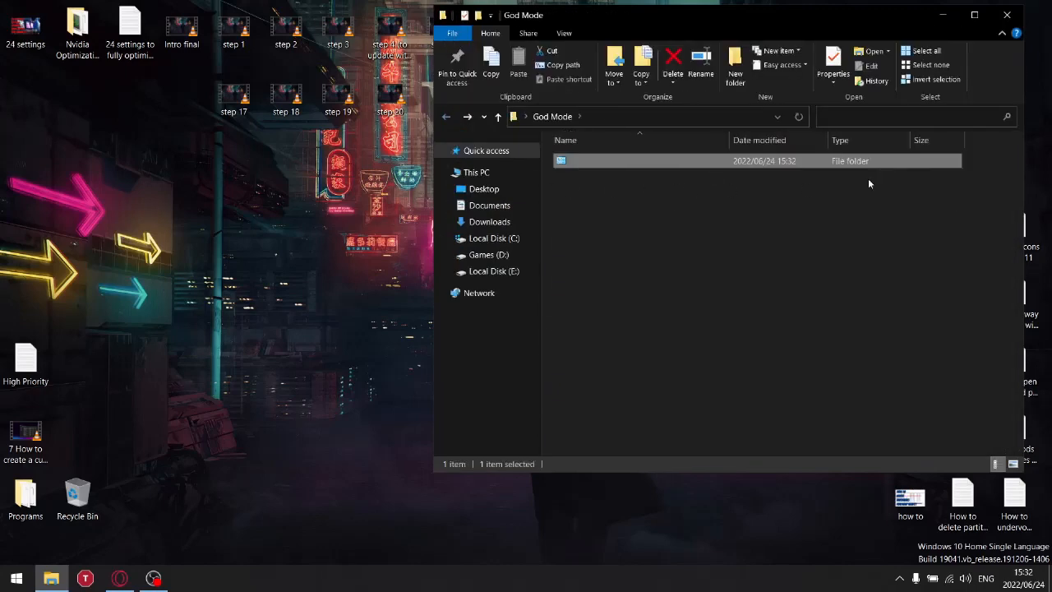
- Close the God Mode folder, review the list of recommended settings in the High Priority note, and close the note
click(1008, 15)
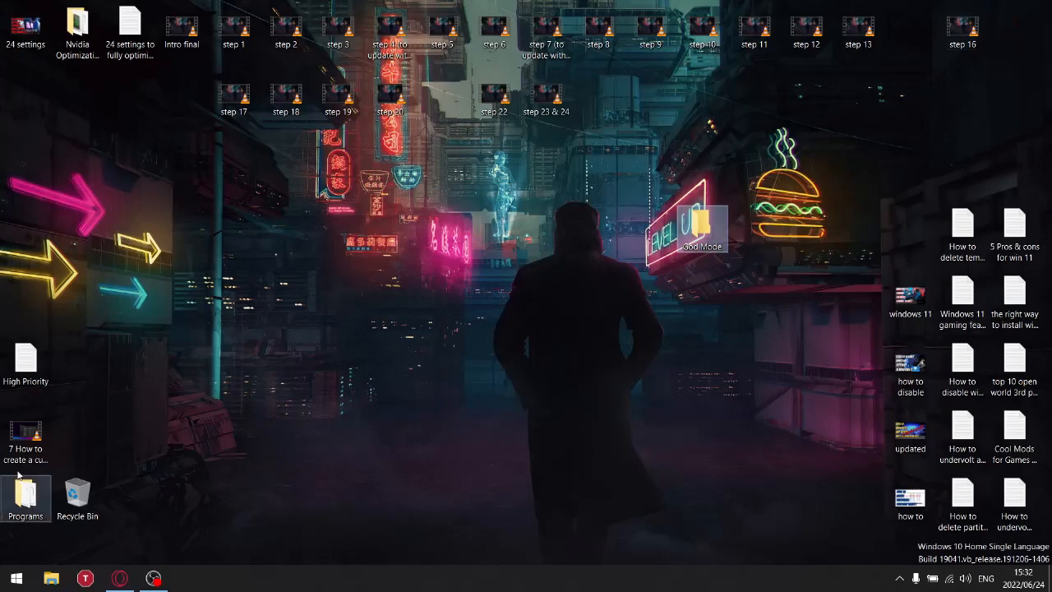
double_click(39, 362)
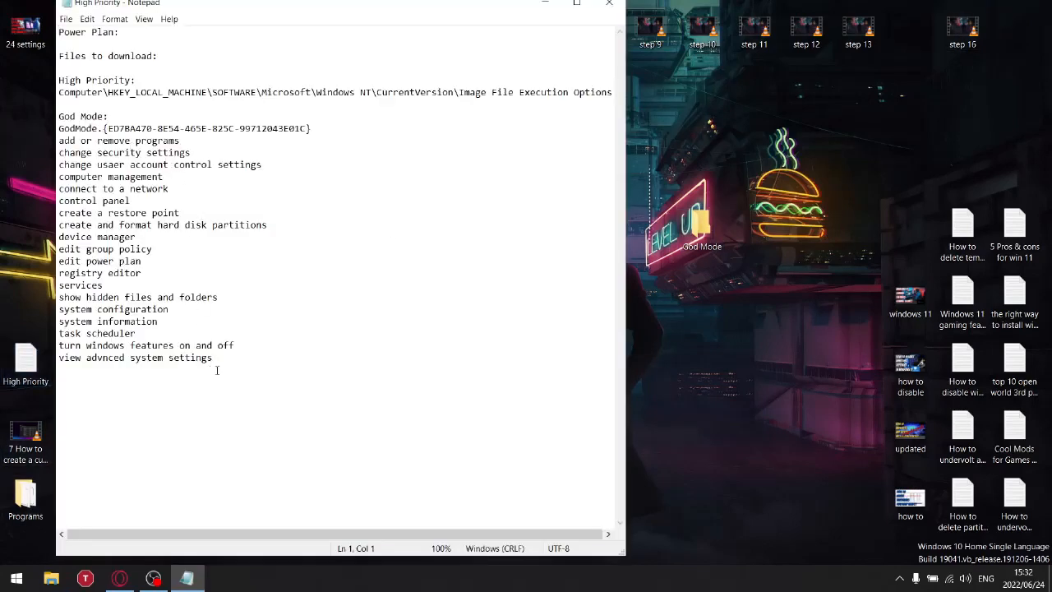
drag(217, 370, 59, 140)
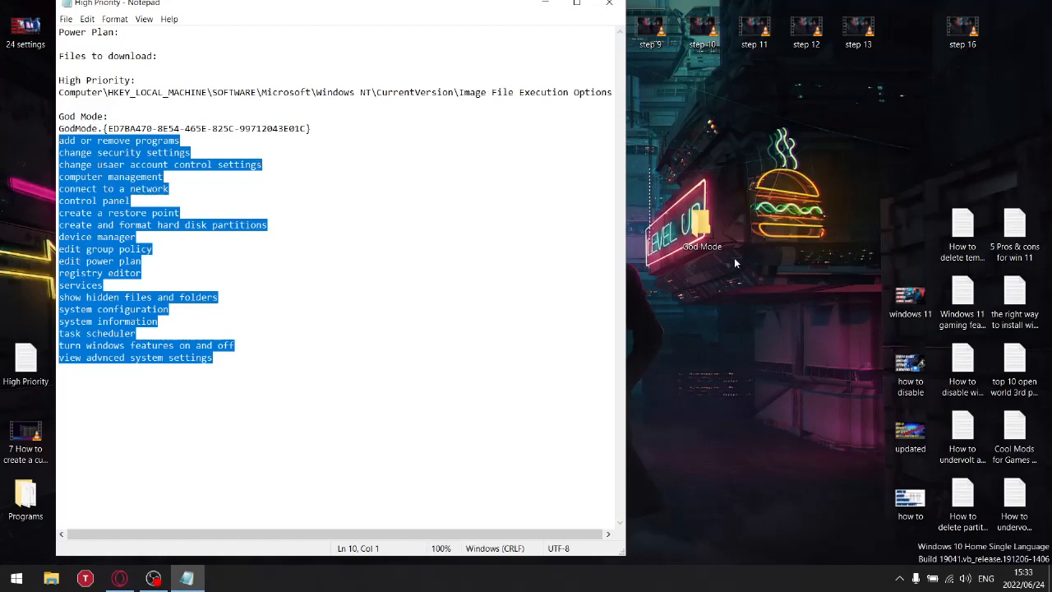
click(609, 4)
- Create a desktop shortcut for Create and format hard disk partitions from the control item inside the God Mode folder
double_click(697, 227)
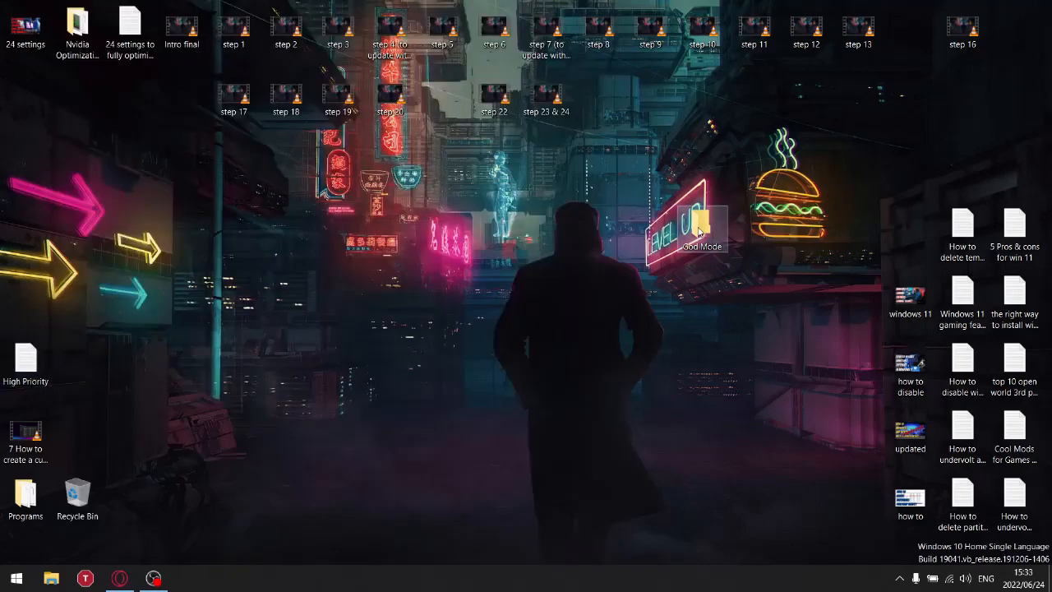
double_click(575, 165)
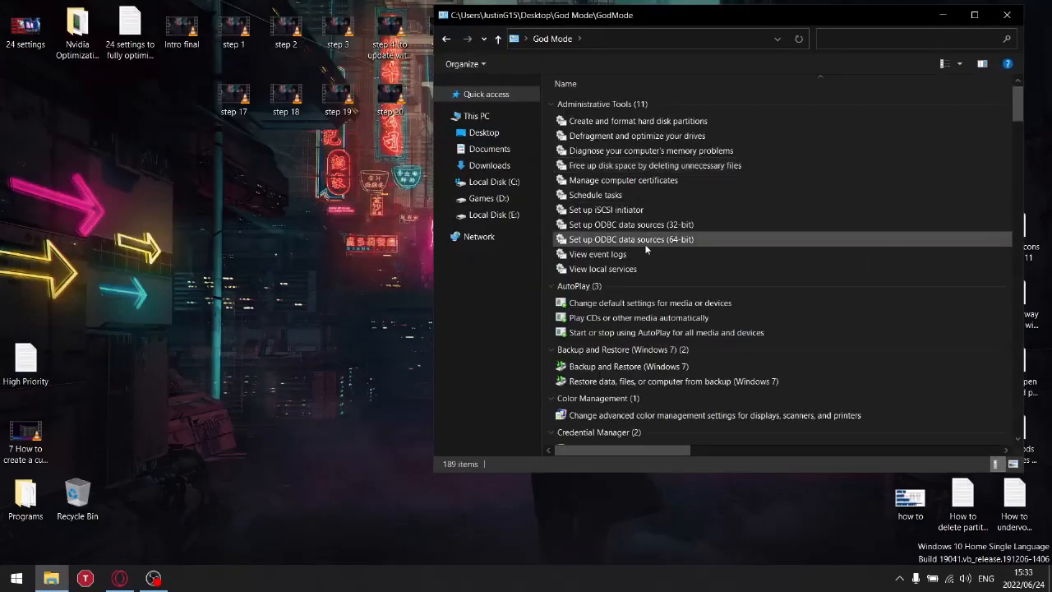
right_click(591, 123)
click(660, 152)
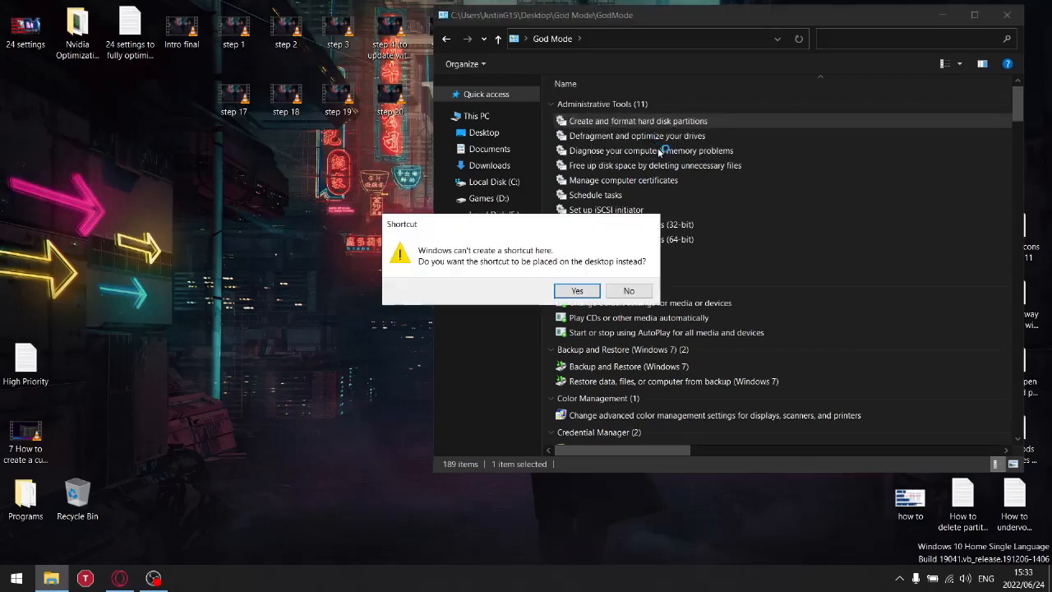
click(577, 290)
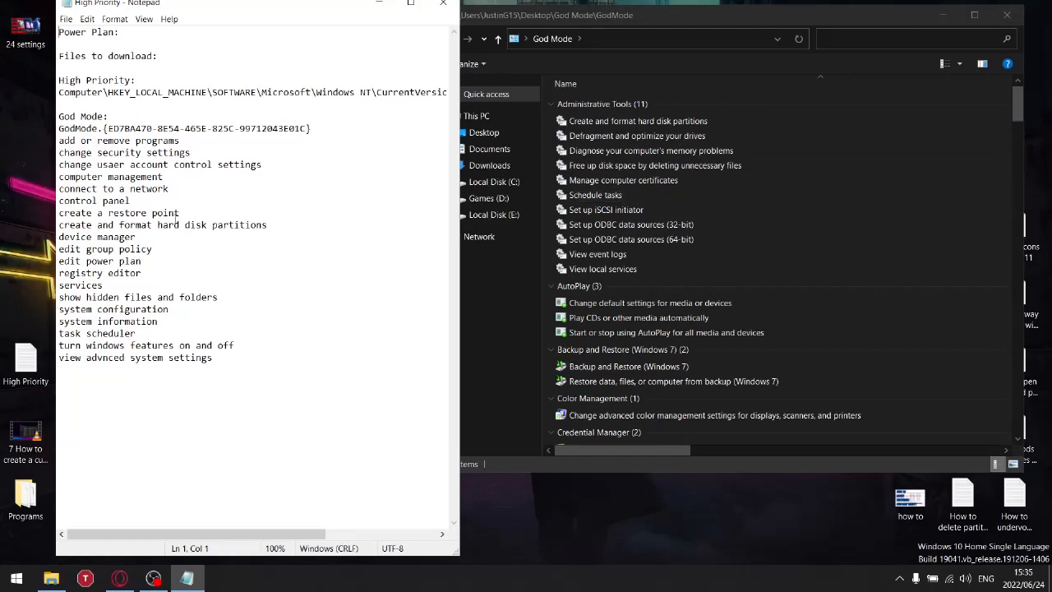
- Compare the High Priority note's settings list with the God Mode entries and their shortcut option, and close the note
scroll(638, 349, right, 2)
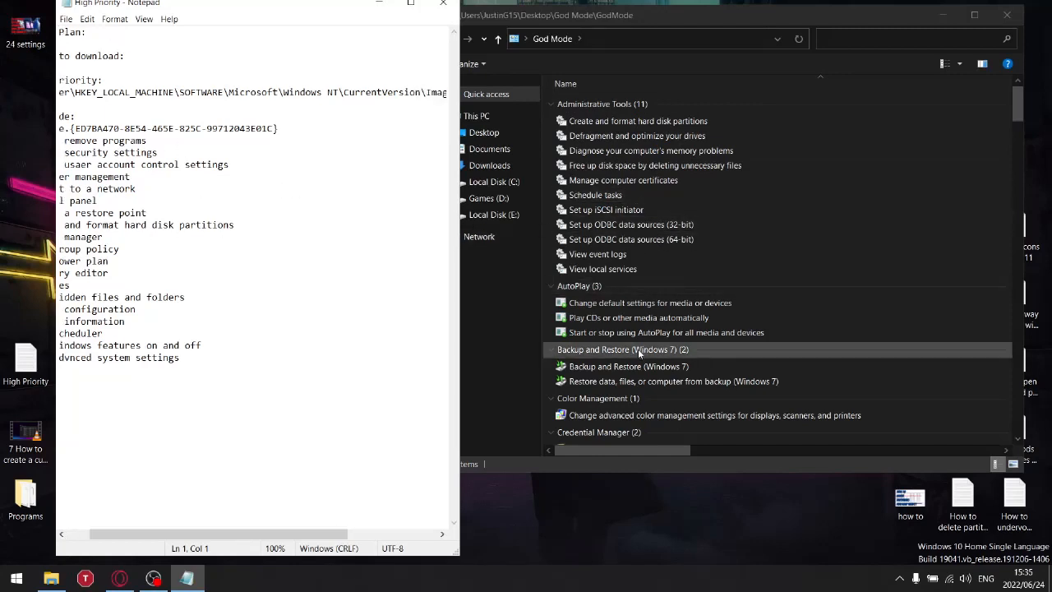
right_click(599, 318)
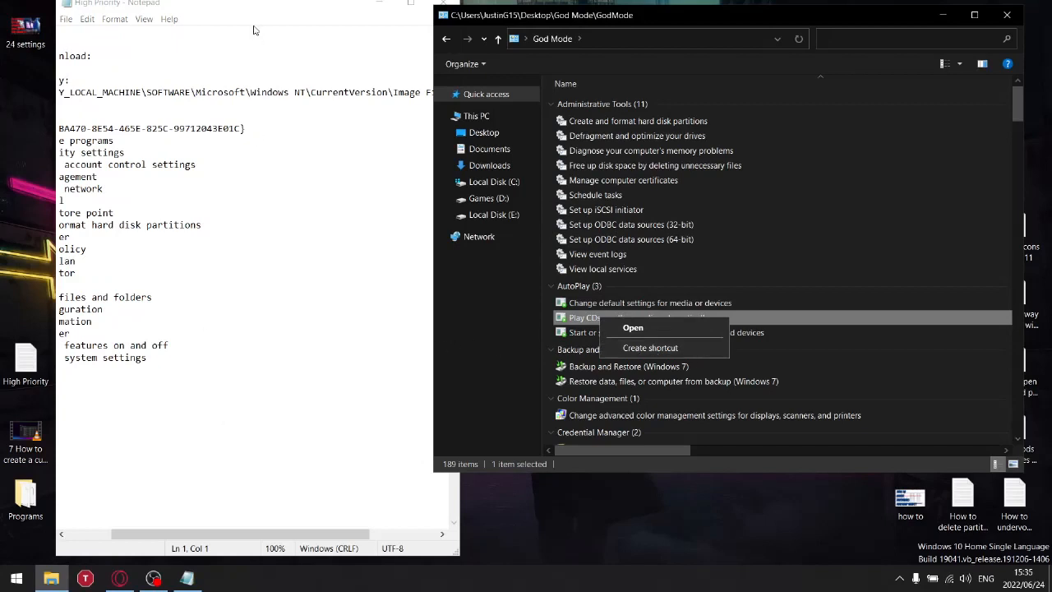
click(243, 296)
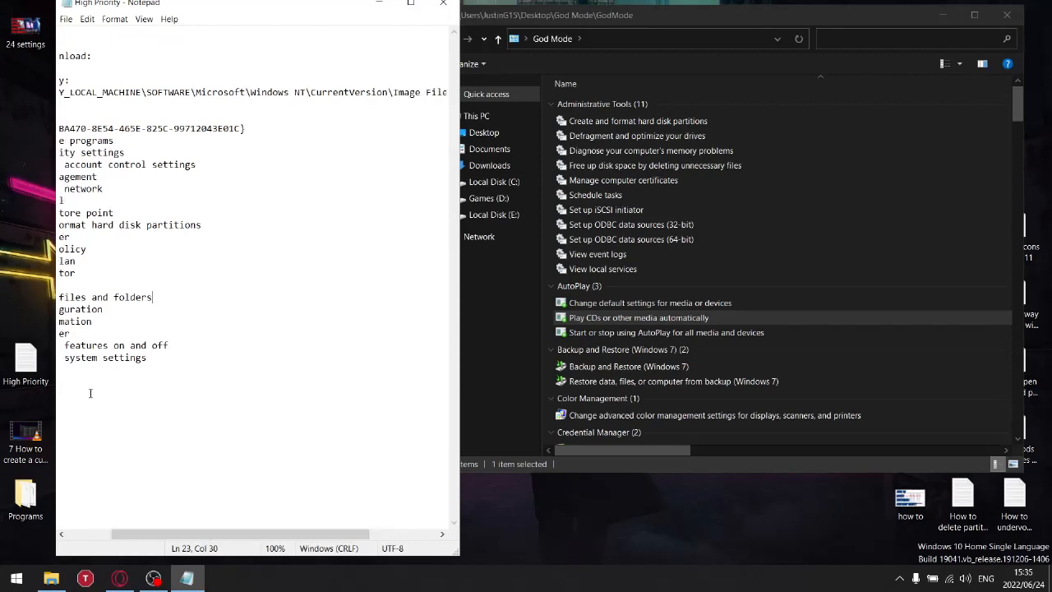
drag(223, 533, 176, 533)
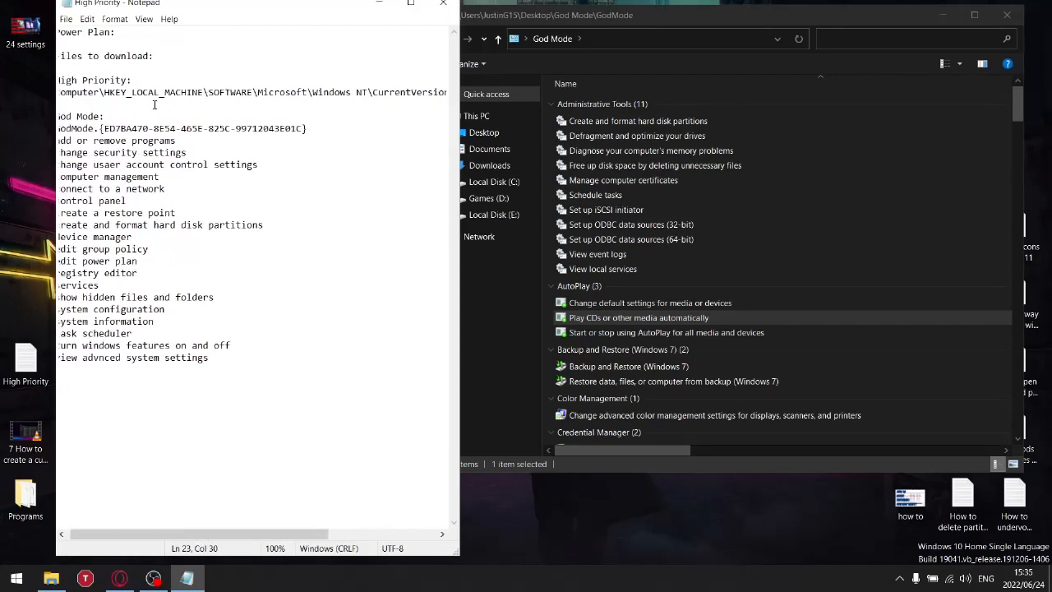
click(443, 2)
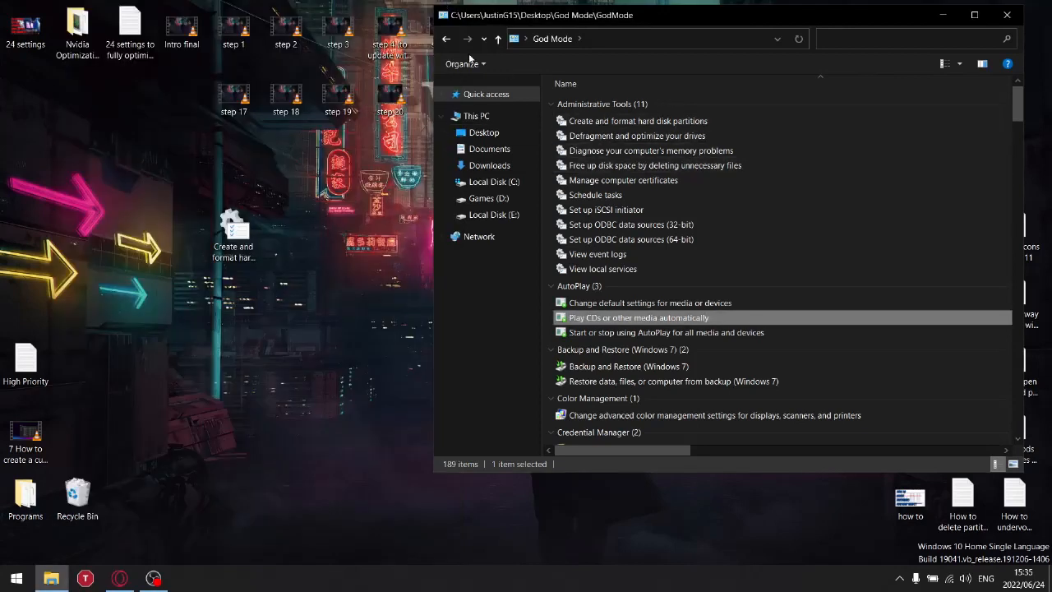
- Return to the God Mode folder and move the Create and format hard disk partitions shortcut from the desktop into it
click(448, 40)
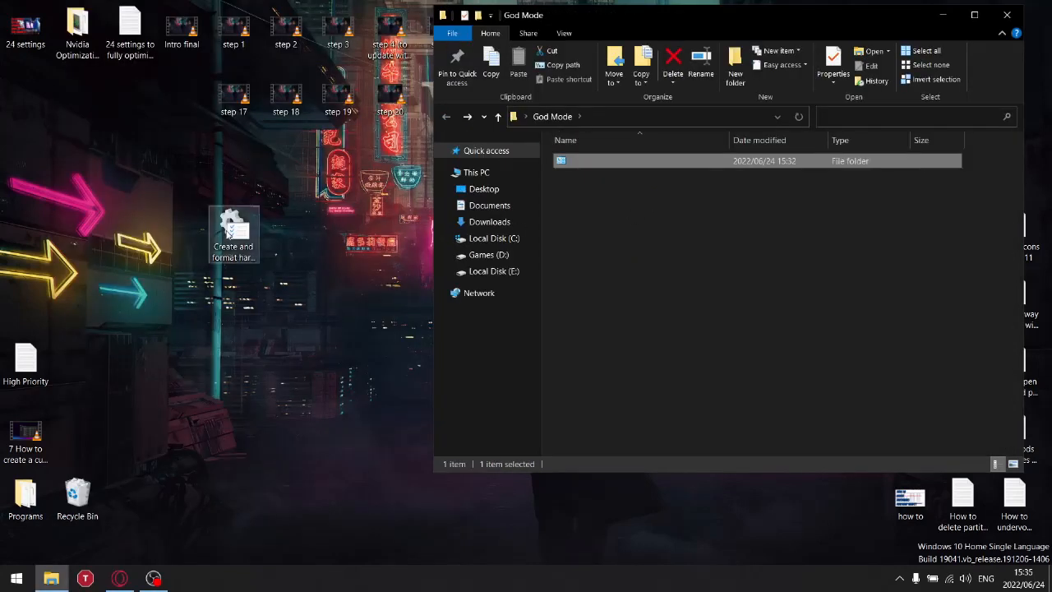
drag(228, 233, 567, 242)
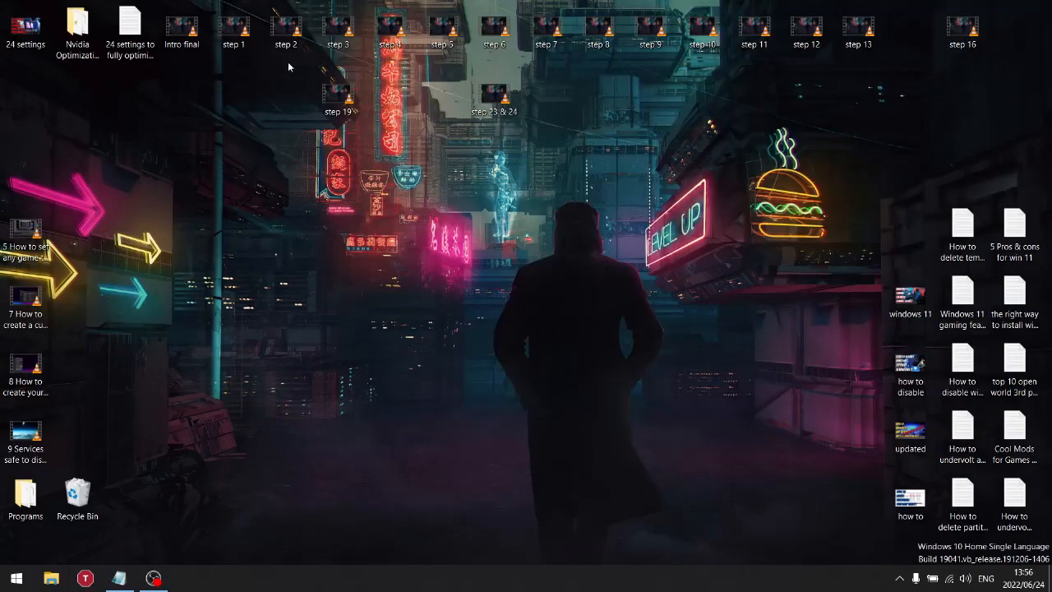
- Run Intelligent standby list cleaner ISLC from the Nvidia Optimizations folder on the desktop, allowing it past the security warning
double_click(91, 31)
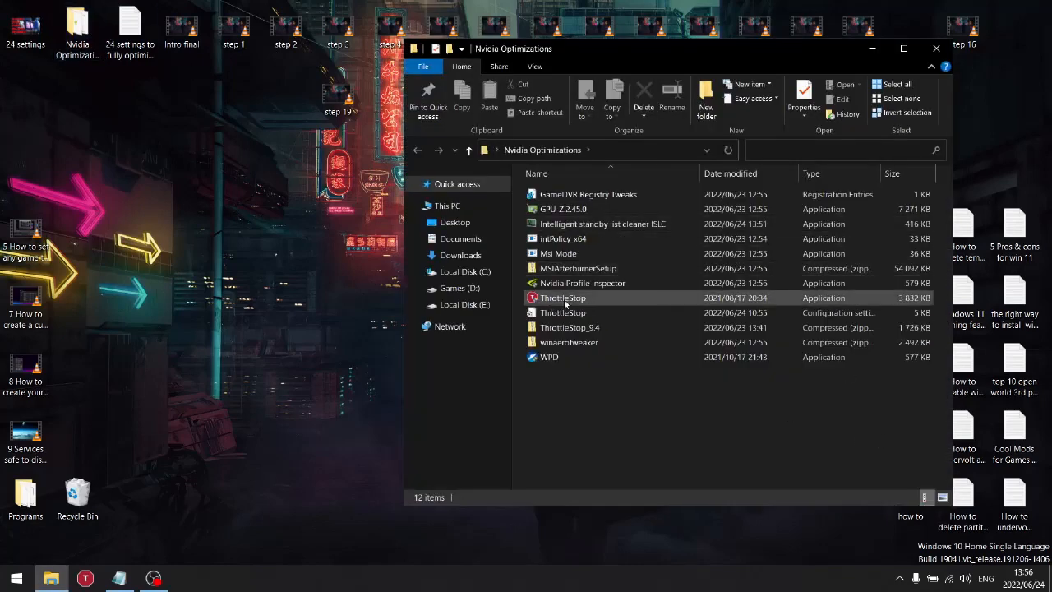
double_click(592, 225)
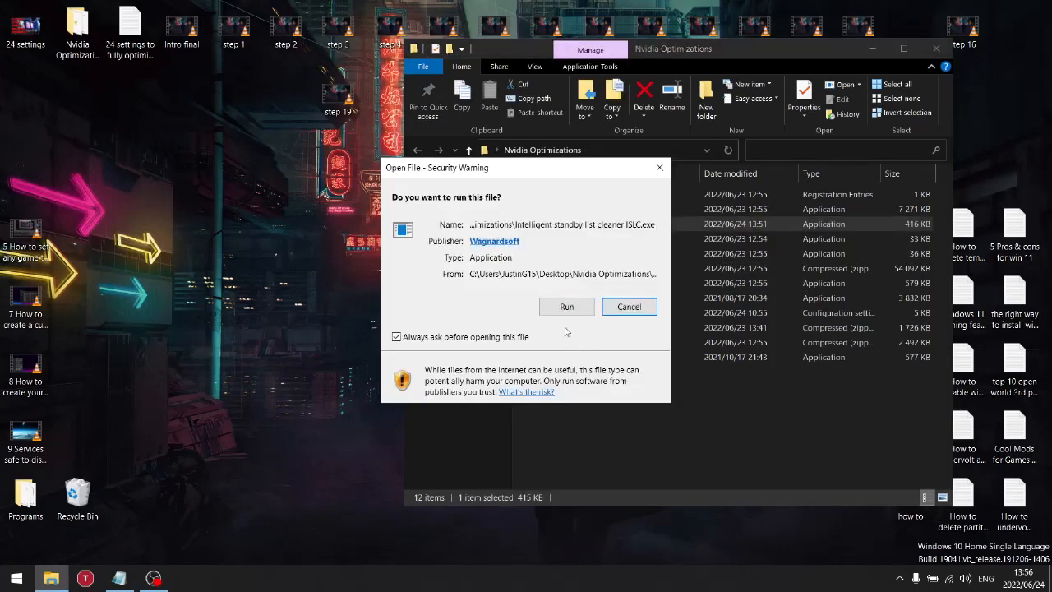
click(567, 308)
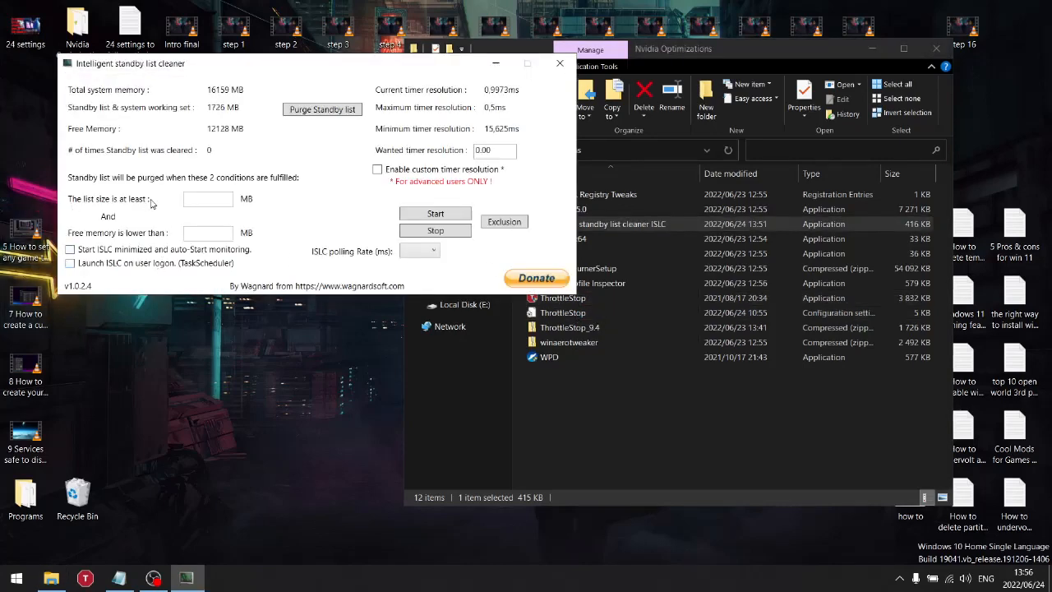
- Set the purge conditions to a 1024 MB list size and 8192 MB free memory, and enable minimized auto-start monitoring and launch on logon
click(207, 198)
text(1024)
click(196, 233)
text(8192)
click(88, 253)
click(124, 264)
- Enable a custom timer resolution of 0.50, start the standby list monitoring, and minimize the cleaner
drag(494, 151, 485, 150)
text(50)
click(382, 171)
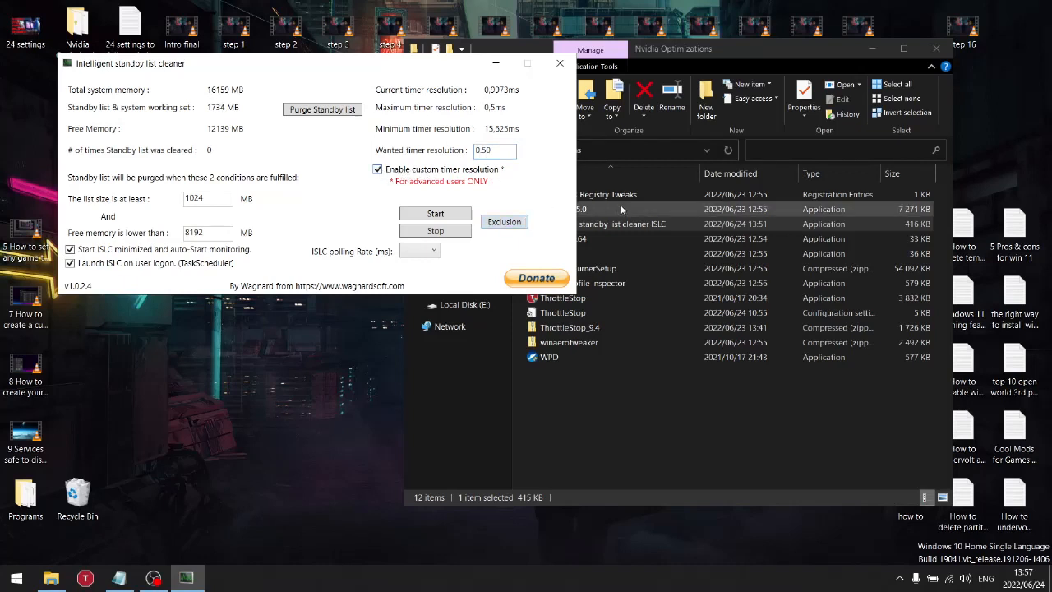
click(441, 215)
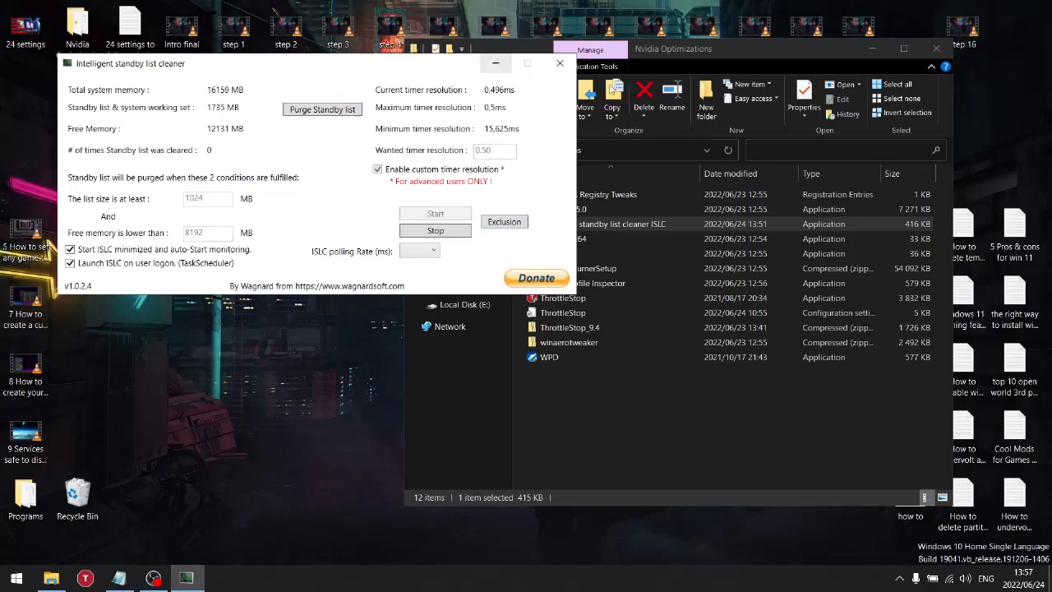
click(495, 63)
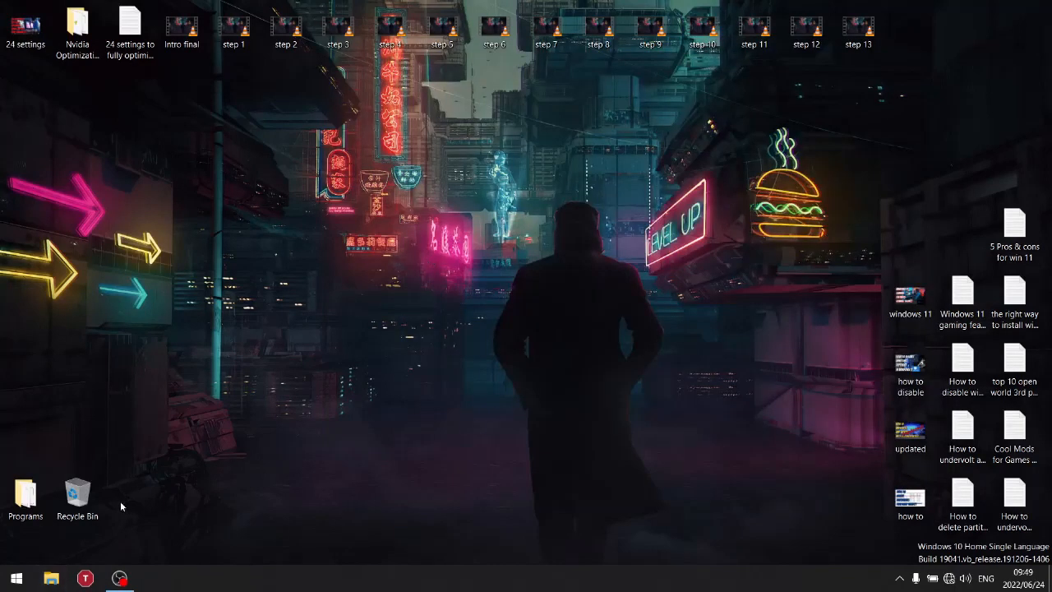
- Open View advanced system settings from the pinned God Mode folder and bring up its performance settings
click(24, 583)
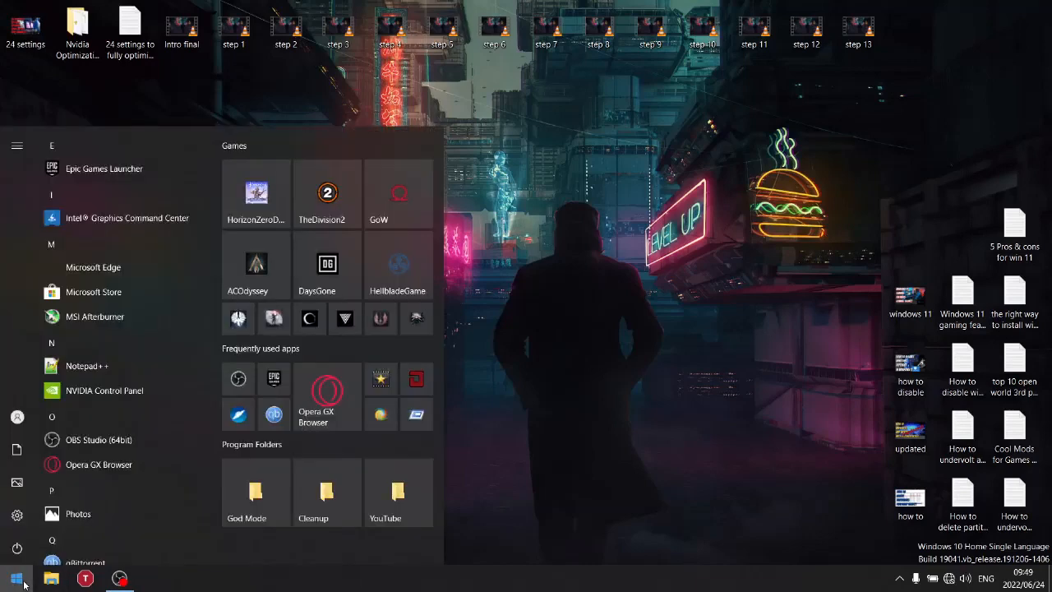
click(250, 496)
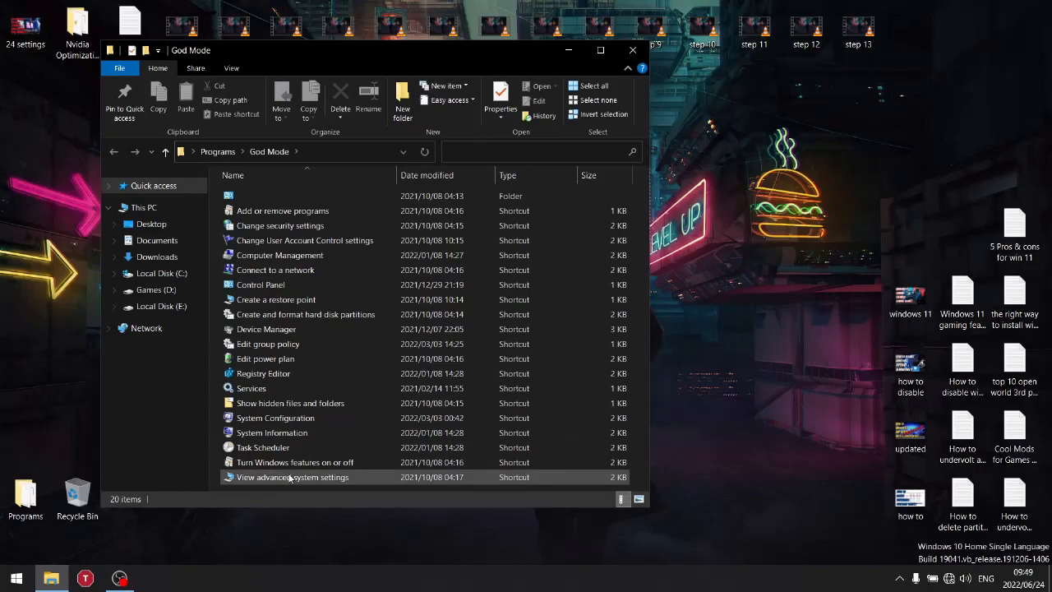
click(321, 481)
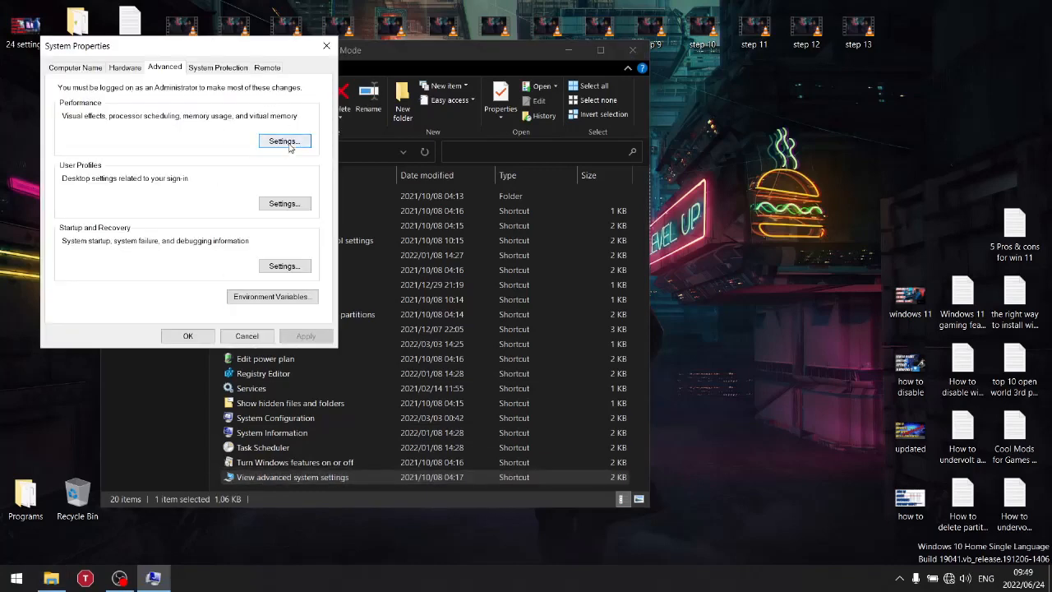
click(284, 141)
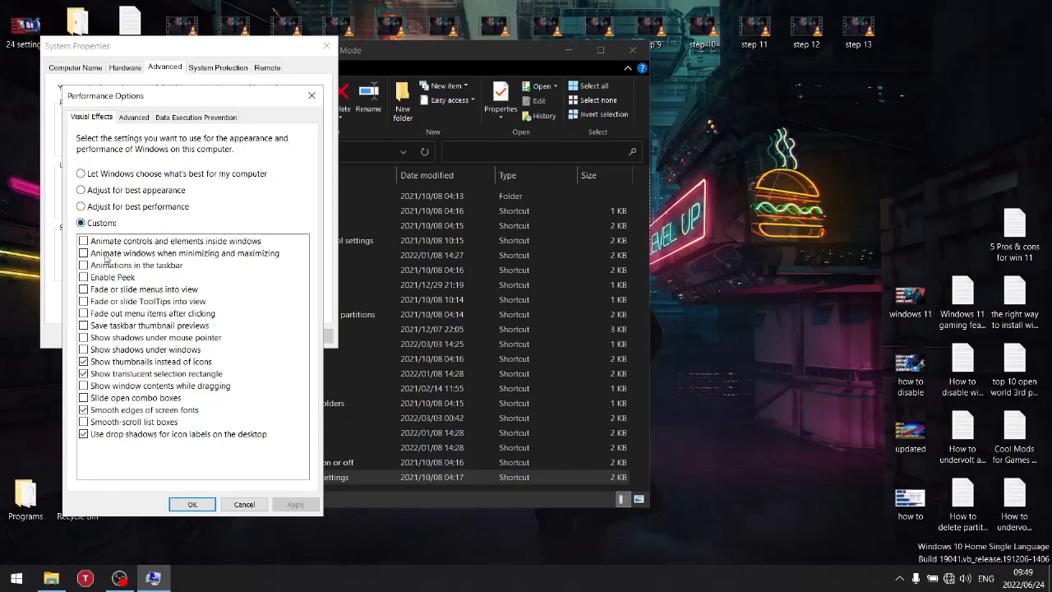
- Adjust visual effects for best performance, re-enable icon label drop shadows, smooth font edges, translucent selection rectangle and thumbnails, and apply
click(92, 206)
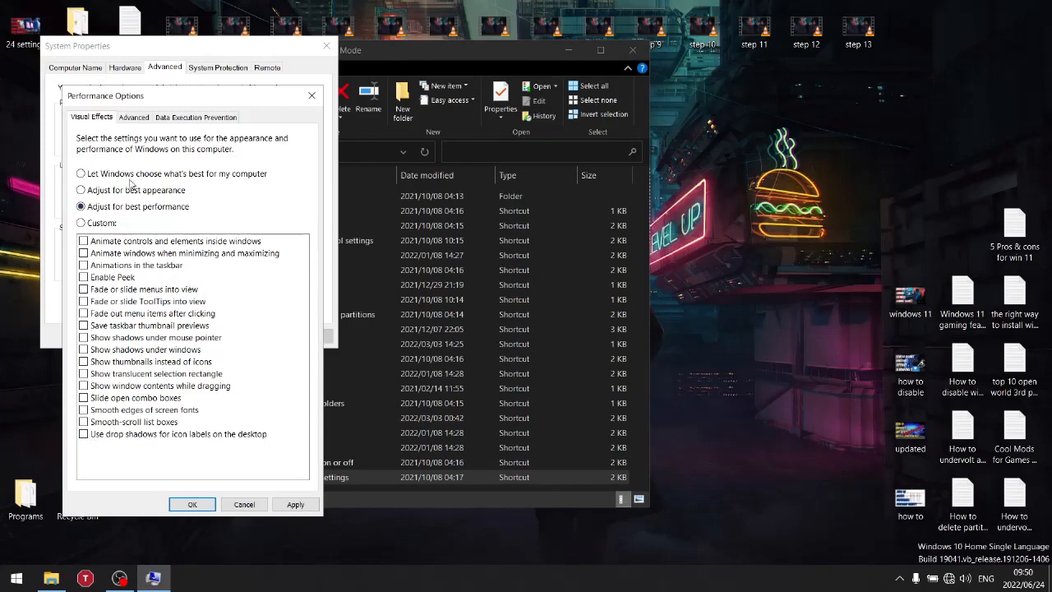
click(105, 439)
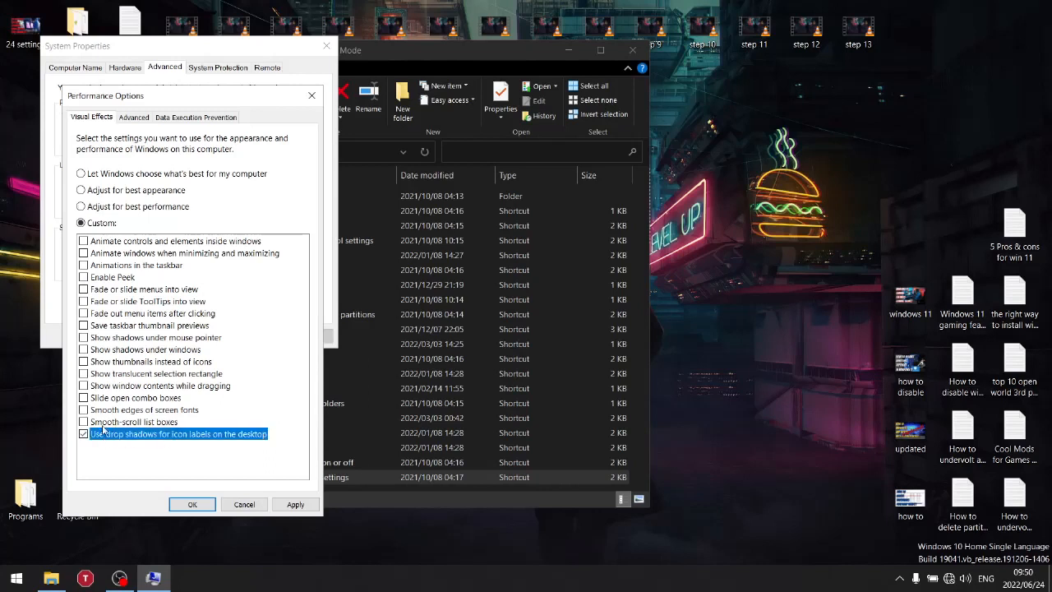
click(104, 410)
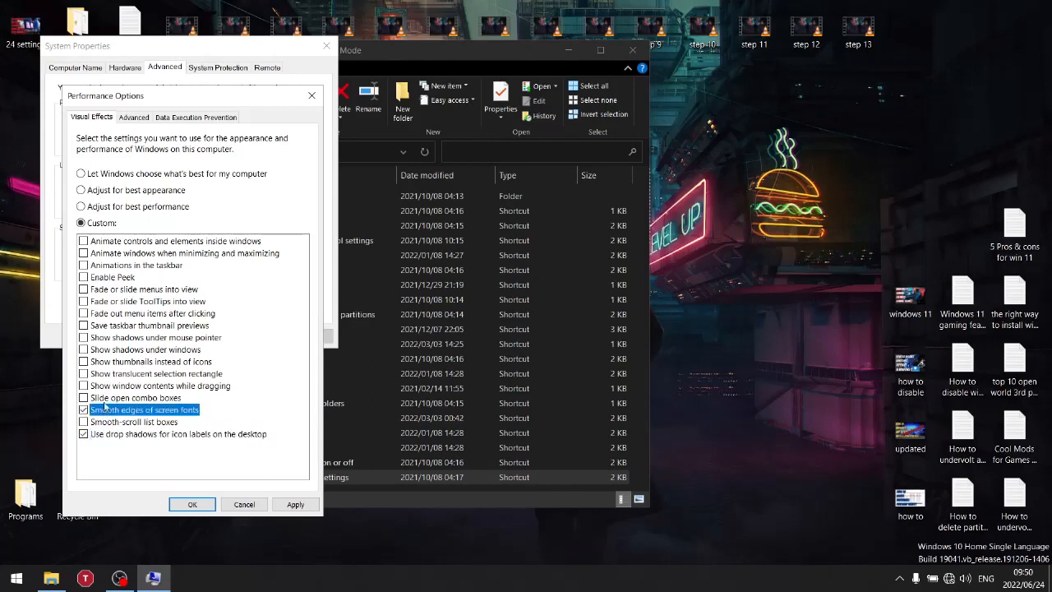
click(107, 374)
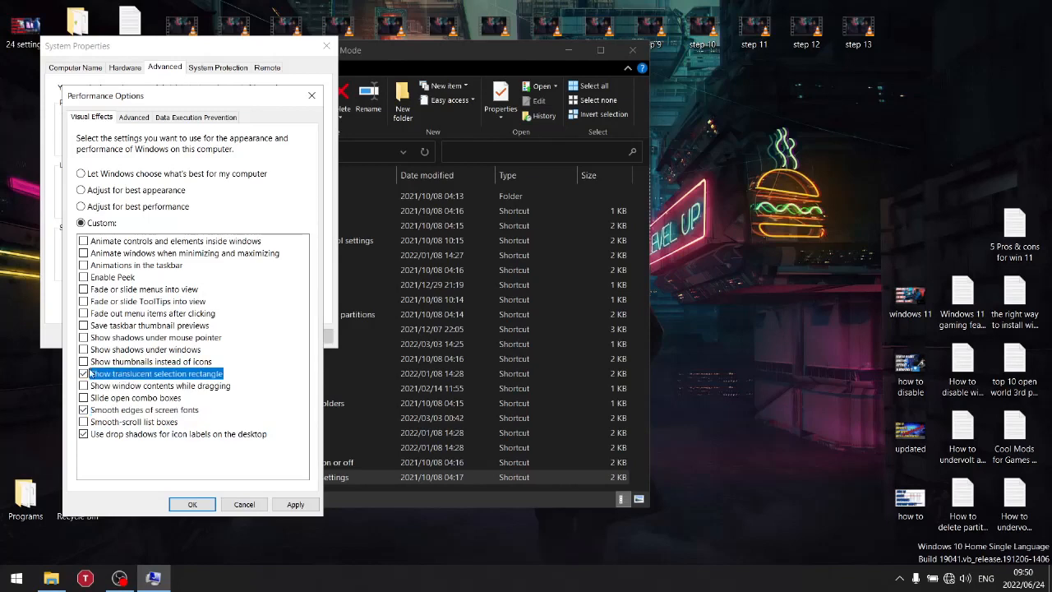
click(105, 363)
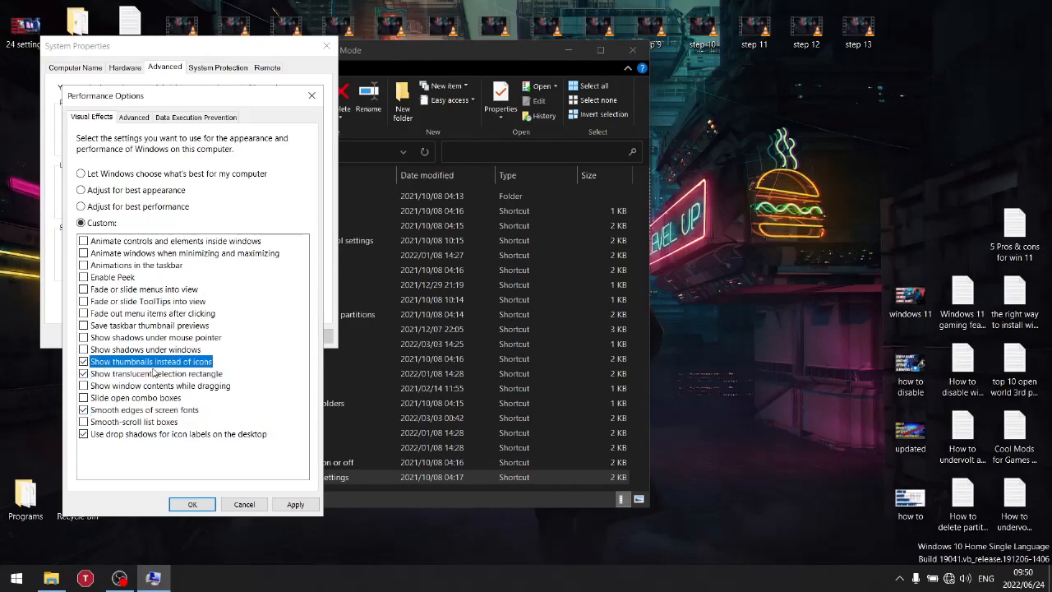
click(288, 505)
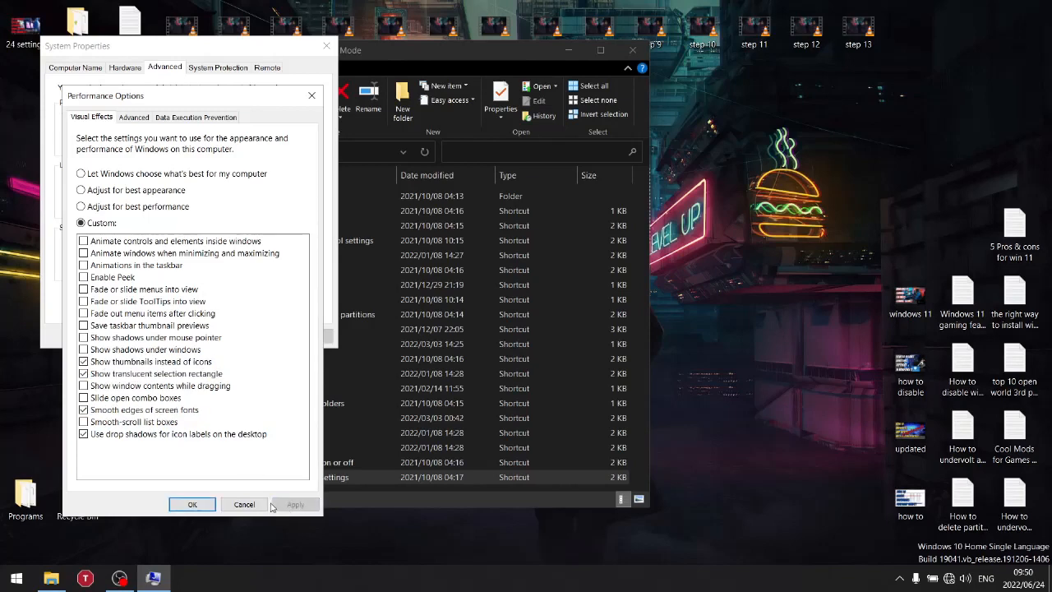
- Apply a custom paging file on drive C: with initial and maximum sizes of 16384 MB, and close the settings and folder windows
click(134, 118)
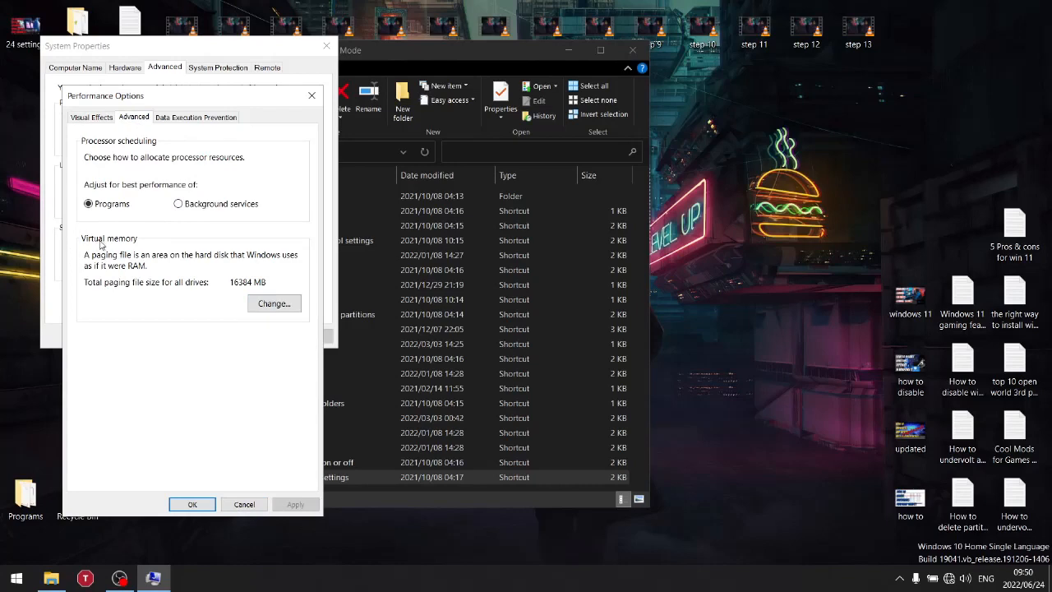
click(284, 309)
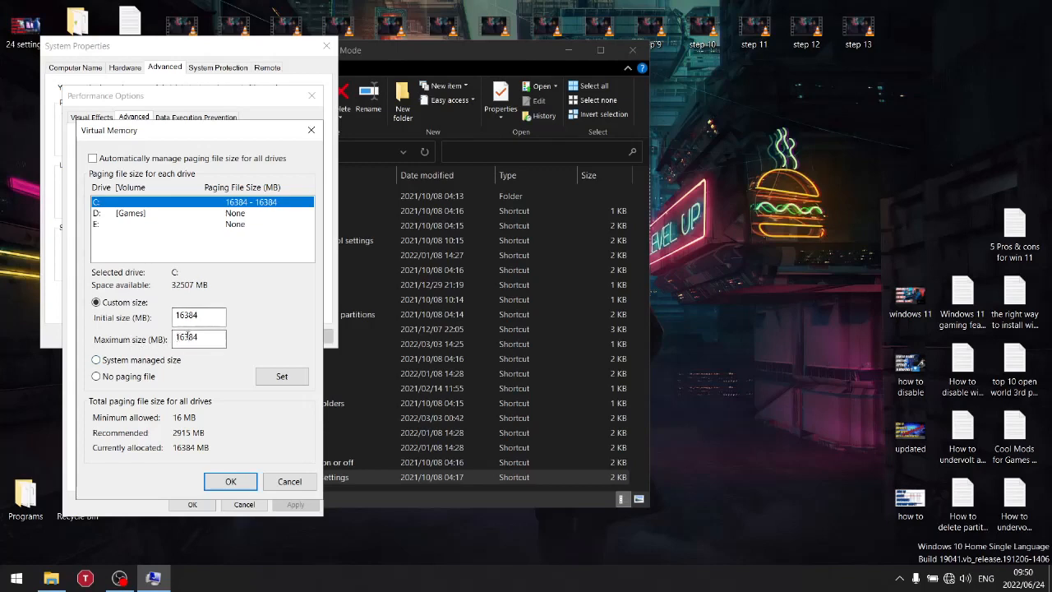
click(299, 377)
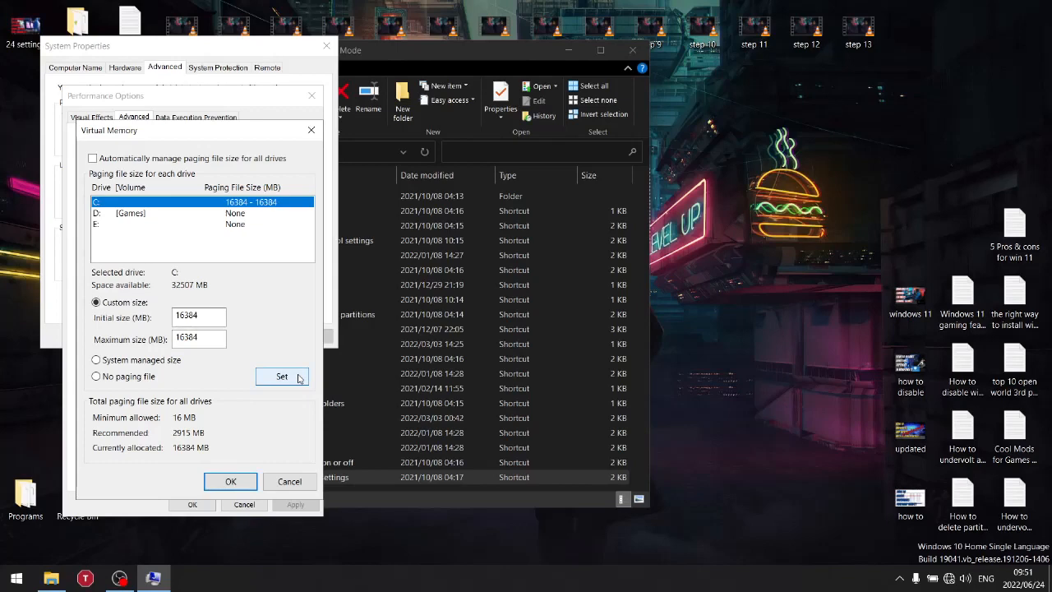
click(231, 481)
click(311, 95)
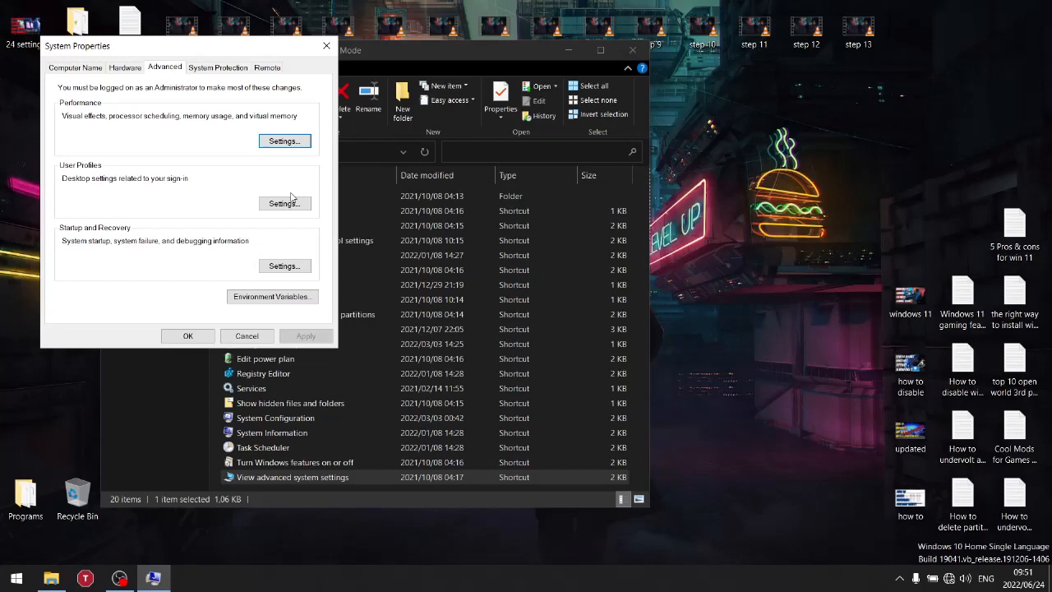
click(326, 45)
click(632, 50)
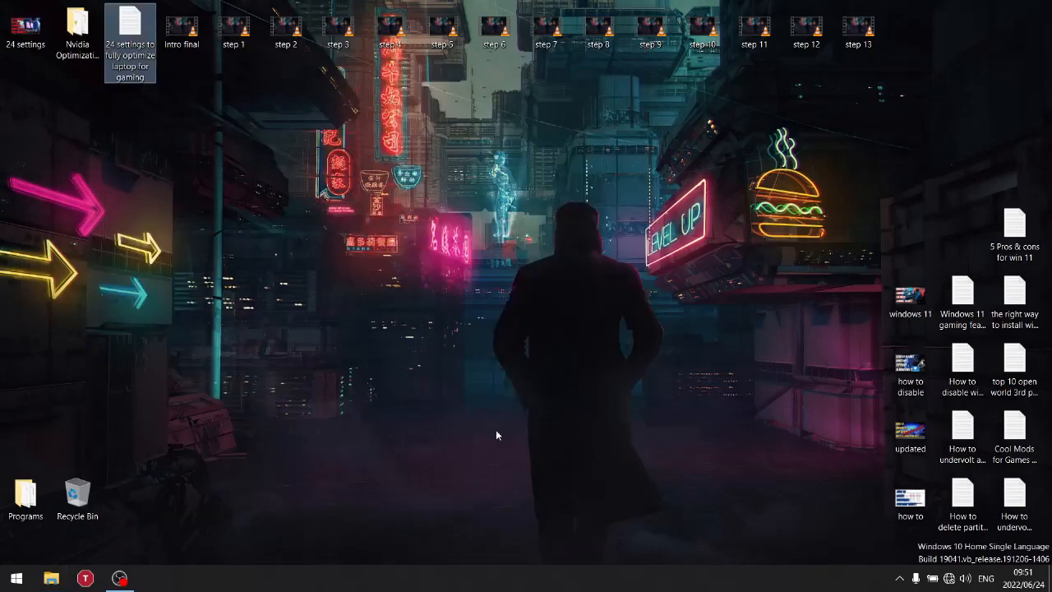
- Open Task Manager and view the memory details in its performance readings
right_click(445, 577)
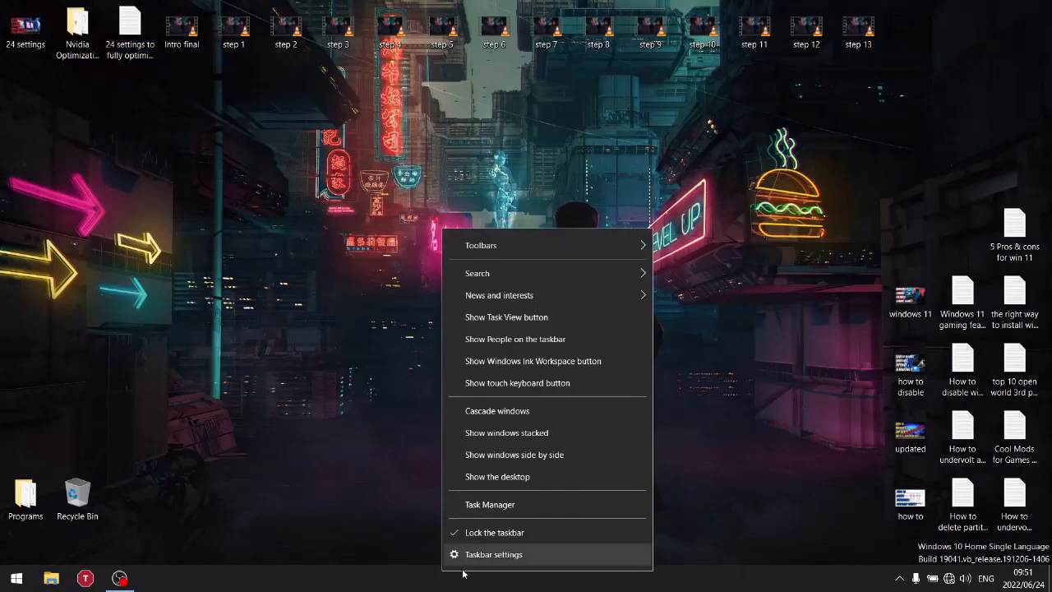
click(515, 504)
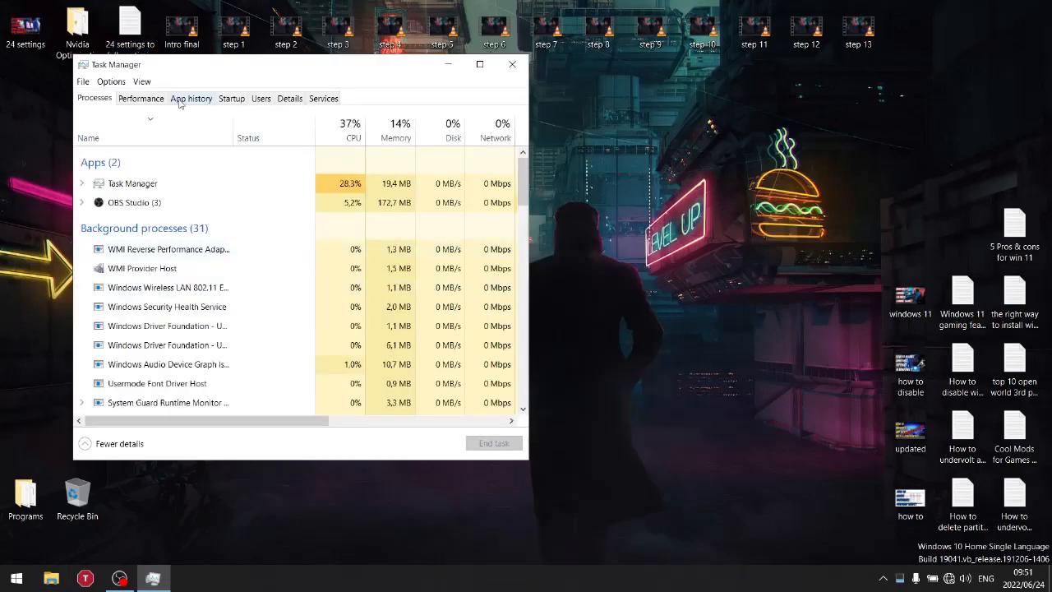
click(144, 99)
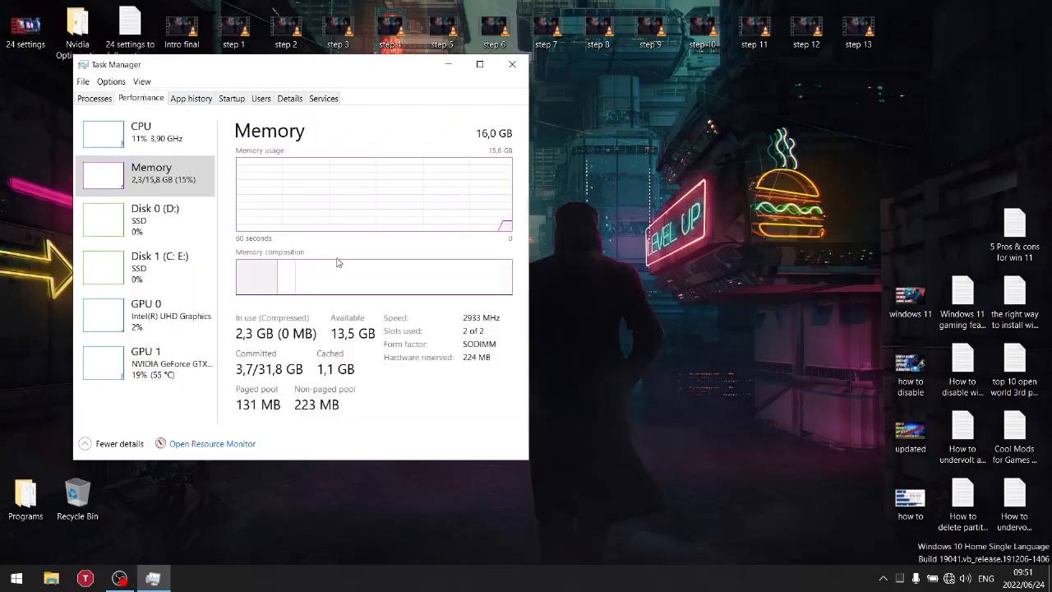